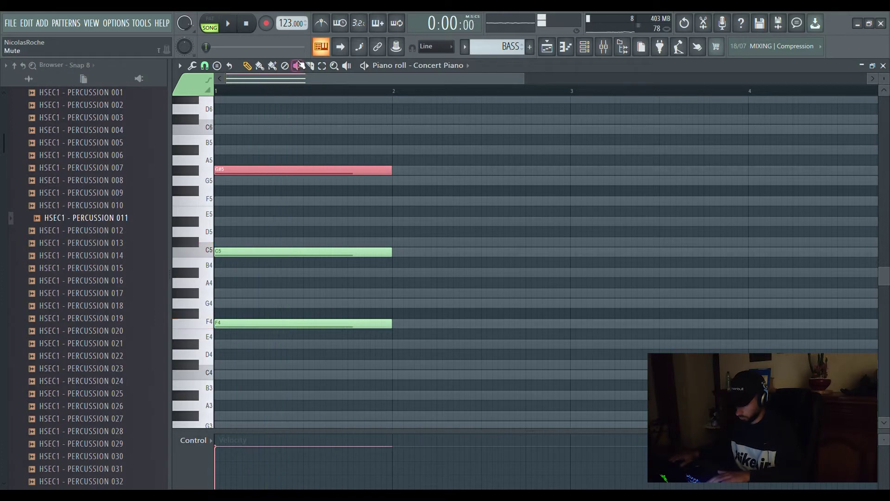
Step: Turn on the metronome, set the project tempo to 160 BPM, and start playback to hear it
left_click(320, 22)
key("space")
left_click_drag(285, 24, 285, 18)
key("space")
key("space")
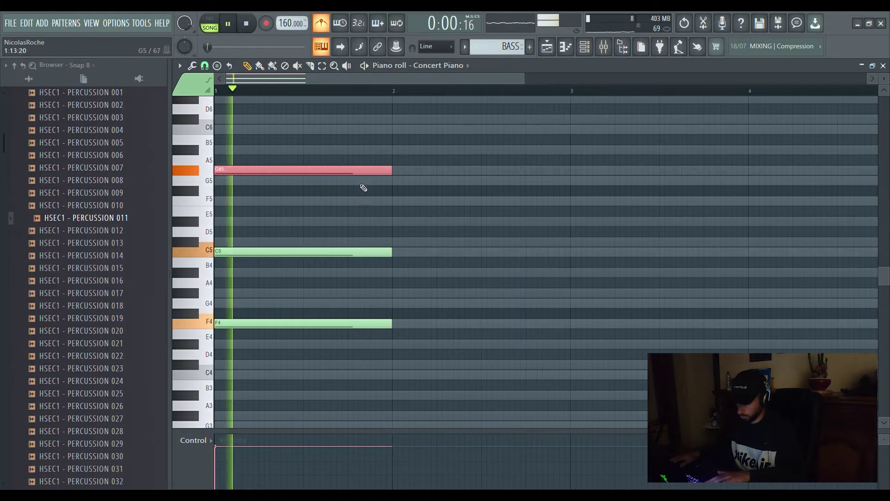
Step: Turn off the metronome and play back the first chord without it
left_click(321, 22)
key("space")
key("space")
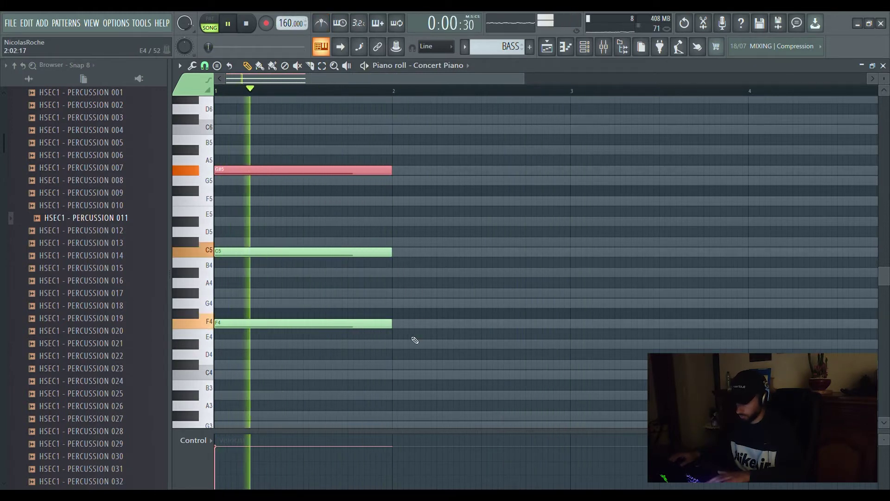
key("space")
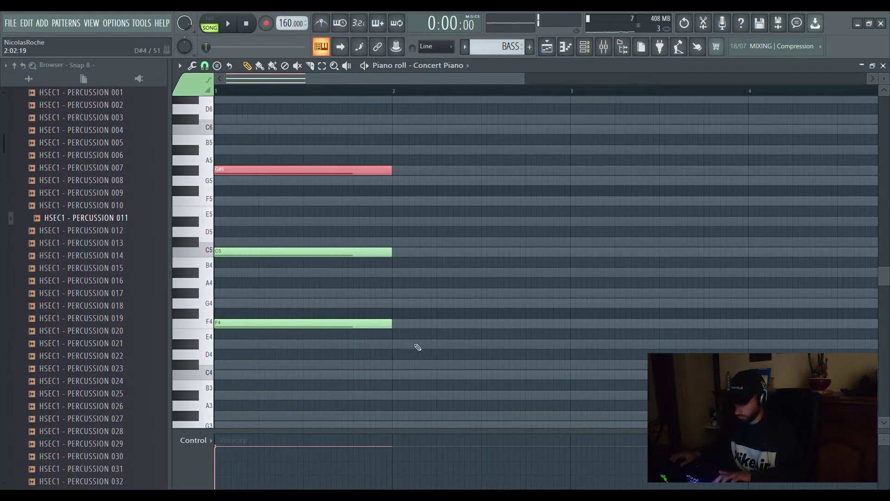
Step: Place a D#4 note in bar 2 at 2:05:00, trying C#4 and C4 beneath it and removing both
left_click_drag(418, 347, 315, 174)
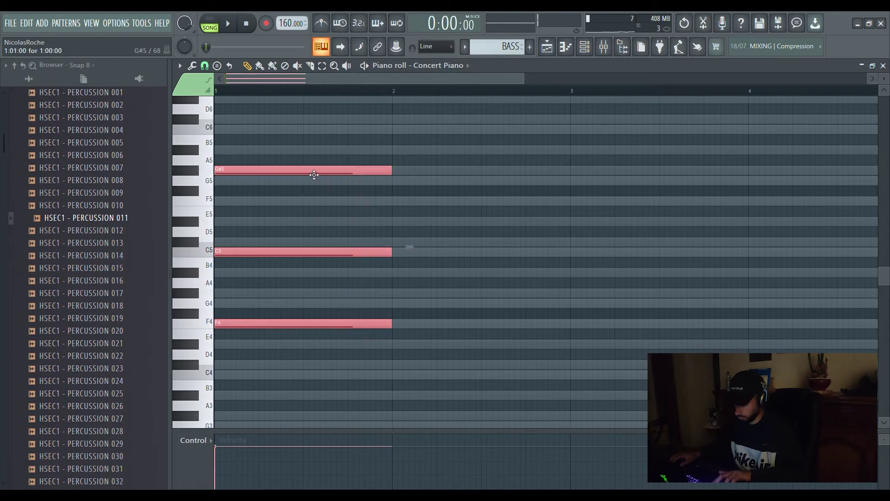
left_click(440, 346)
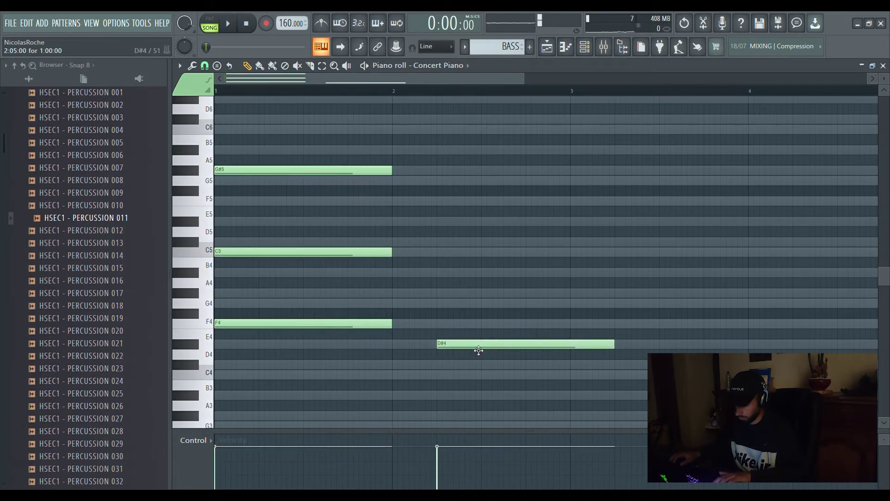
left_click(444, 366)
left_click(444, 375)
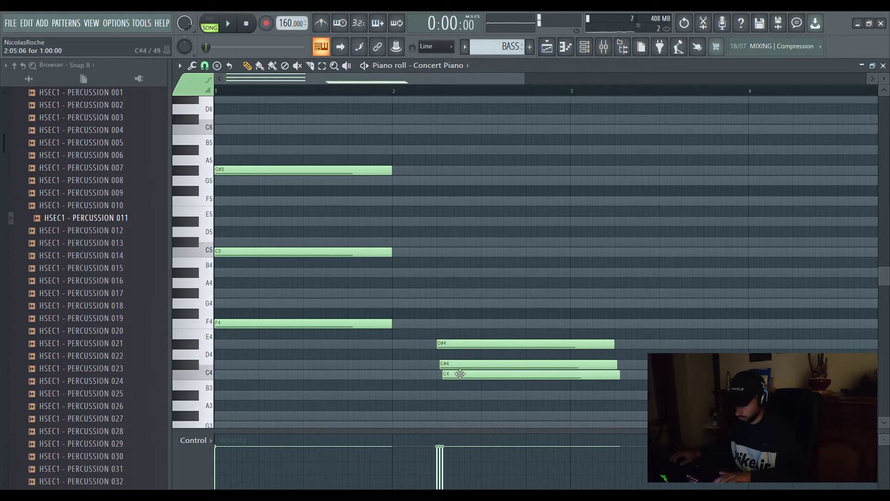
right_click(461, 374)
right_click(455, 364)
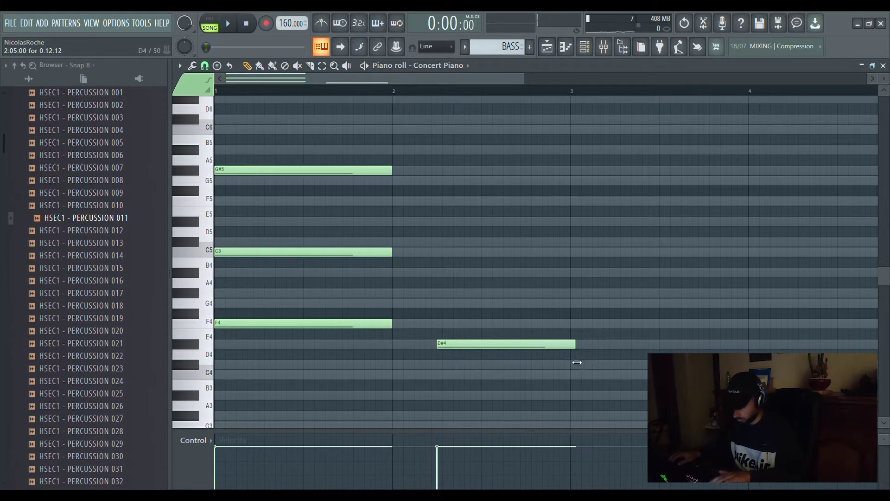
Step: Shorten the D#4 note in bar 2 to end at bar 3, auditioning neighbouring pitches and clearing the test notes
left_click(472, 353)
right_click(491, 356)
left_click(369, 334)
right_click(383, 338)
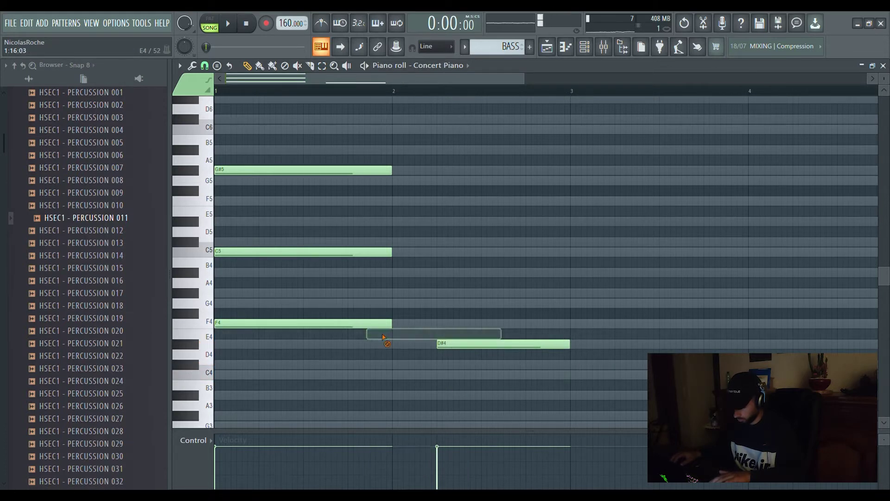
left_click(375, 327)
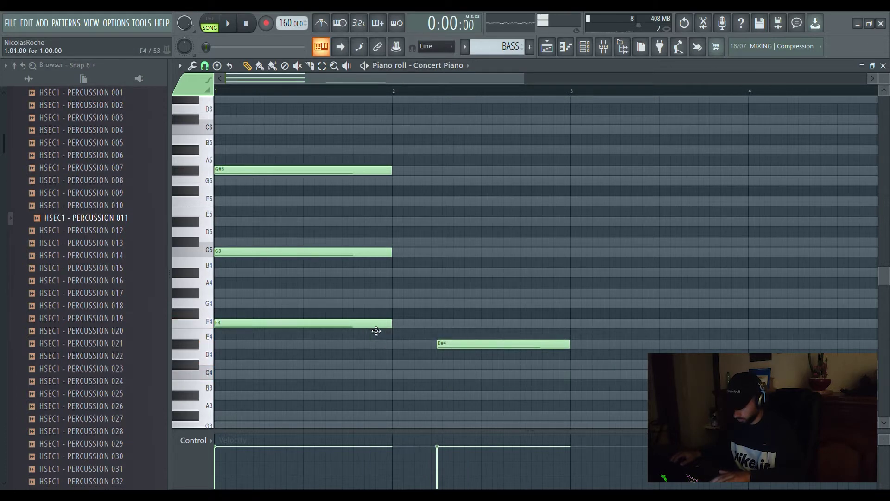
Step: Replace the D#4 in bar 2 with G#4 and stack C5 and D#5 above it, all starting at 2:05:00
left_click(438, 306)
right_click(451, 344)
left_click_drag(444, 305, 446, 297)
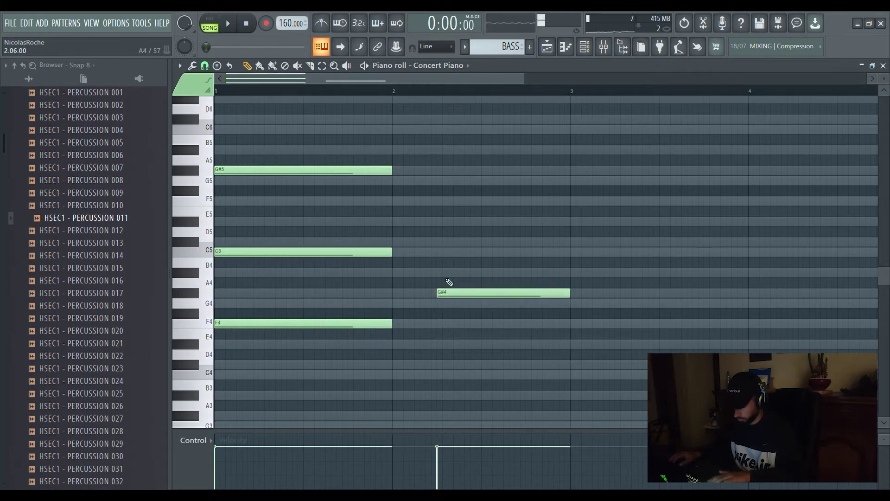
left_click(441, 254)
left_click_drag(463, 253, 462, 253)
left_click(460, 223)
Step: Raise the C5 note of the second chord an octave to C6 and play back the two chords
left_click(465, 249)
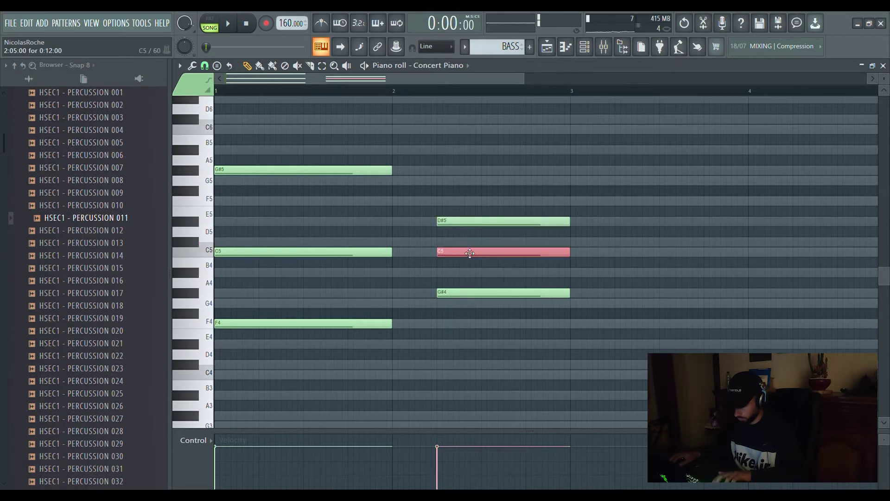
key("ctrl+Up")
key("space")
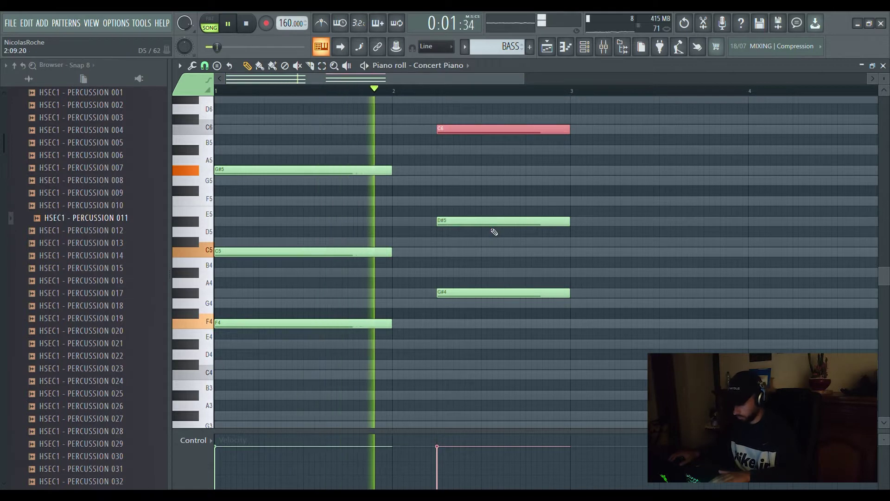
scroll(382, 90, "down", 2)
scroll(382, 92, "up", 5)
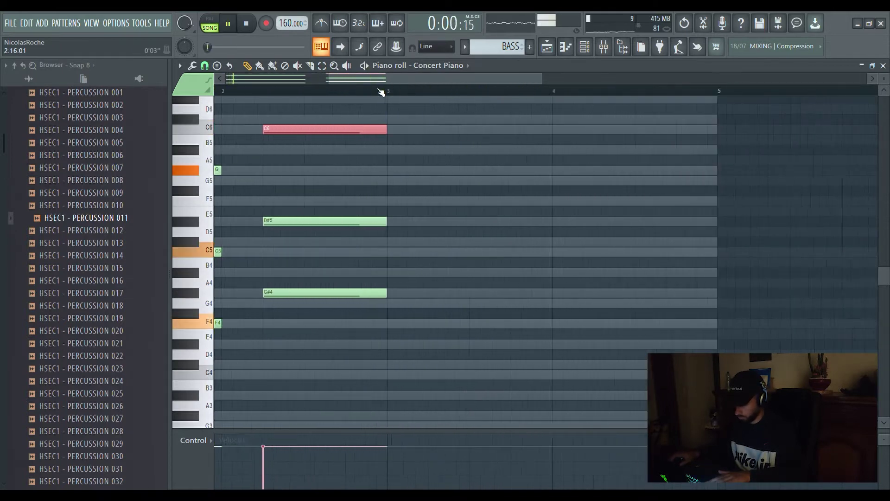
scroll(382, 92, "down", 3)
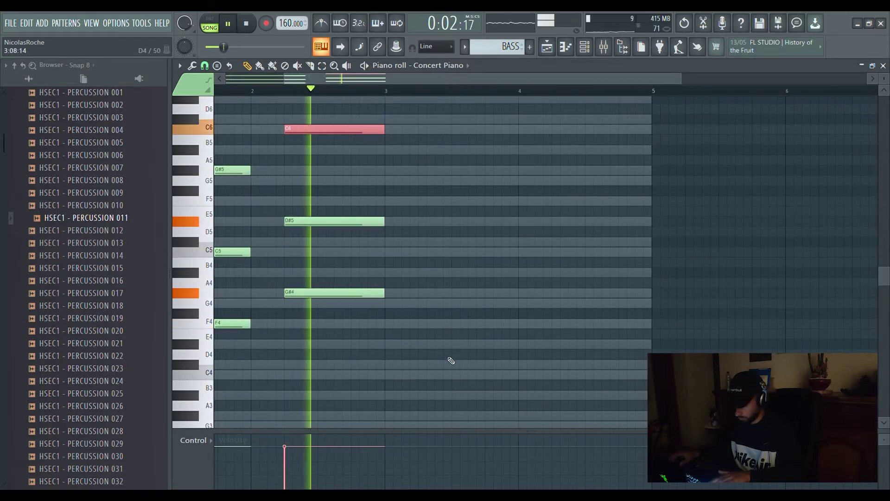
key("space")
Step: Place a C#4 note at the start of bar 3 and a D#4 note at the start of bar 4
left_click(389, 375)
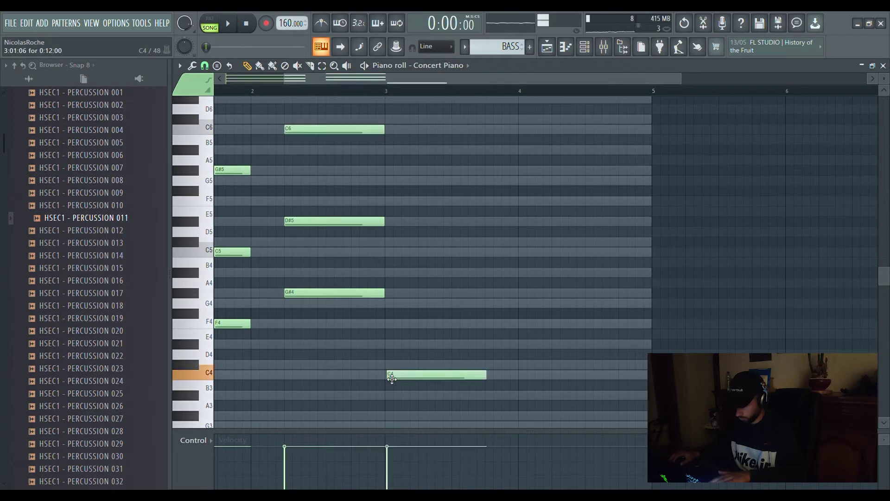
left_click(387, 366)
left_click_drag(407, 371, 409, 371)
right_click(414, 378)
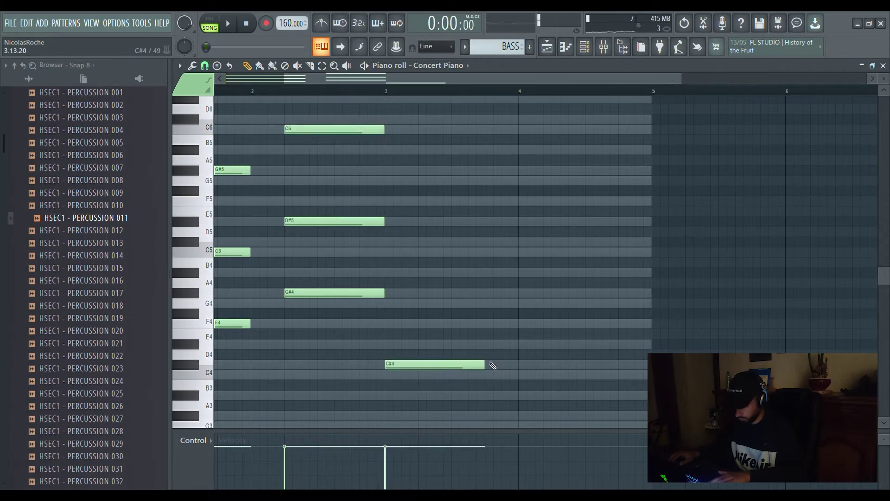
left_click(541, 346)
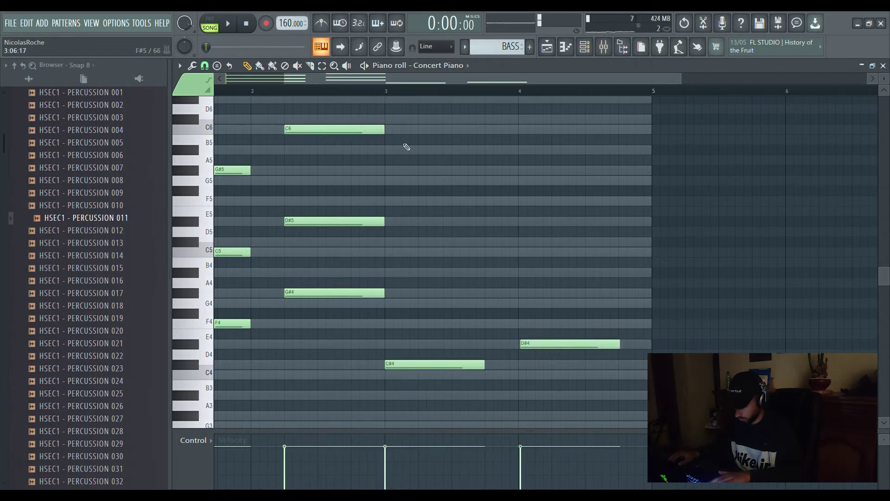
Step: Try F4 and A#4 above the C#4 in bar 3, raising the F4 an octave to F5
scroll(380, 82, "up", 3)
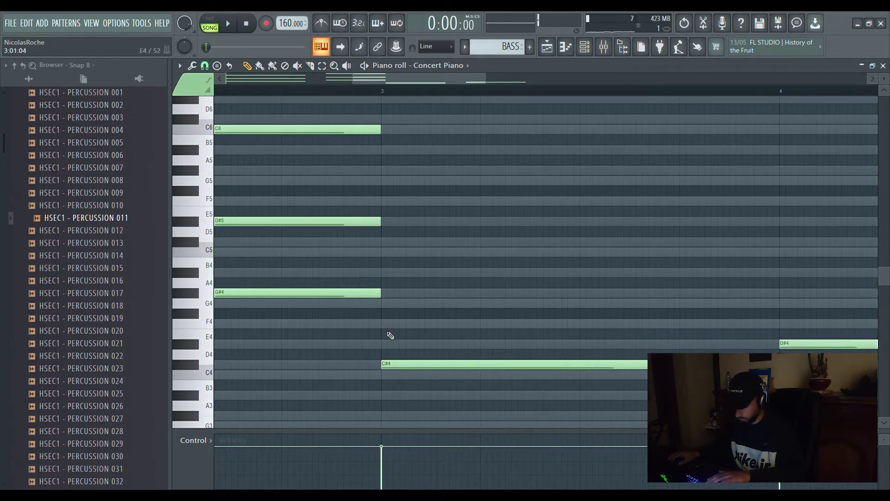
left_click(418, 324)
left_click(387, 278)
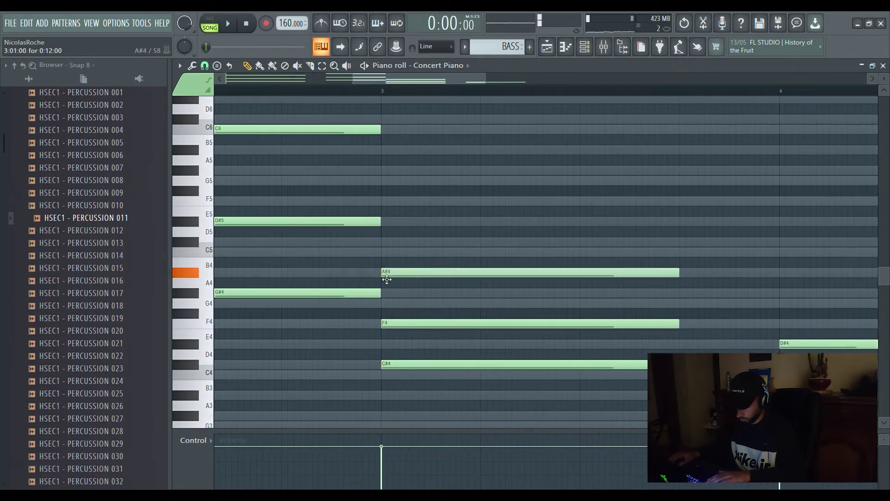
left_click(402, 325)
key("ctrl+Up")
Step: Play back the progression to judge the chord in bar 3
key("space")
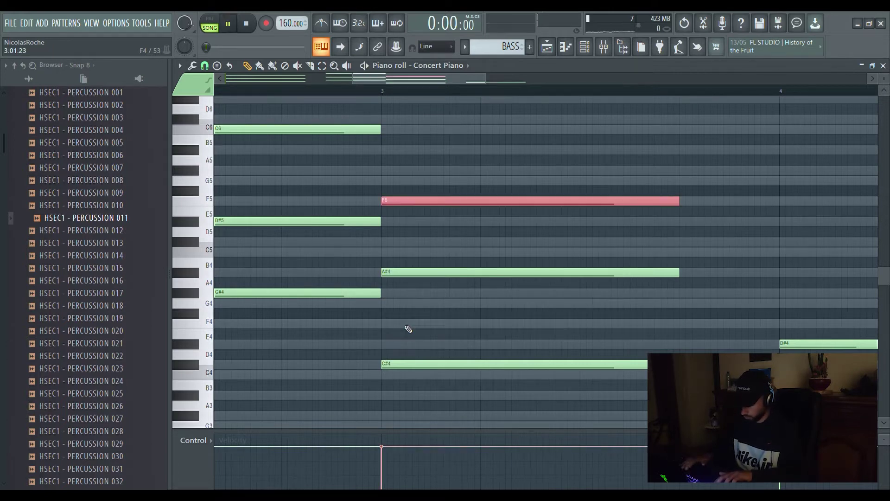
scroll(355, 93, "down", 4)
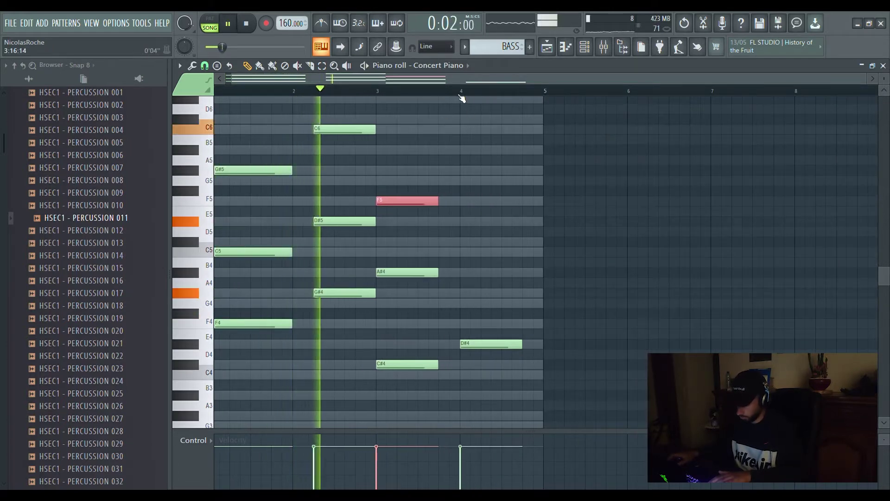
scroll(461, 95, "up", 3)
scroll(461, 96, "down", 3)
scroll(461, 95, "up", 3)
key("space")
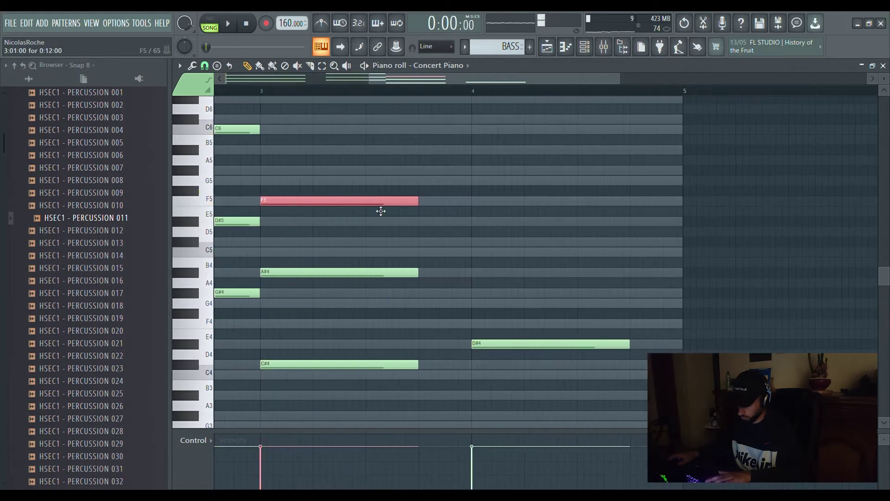
Step: Delete the F5 and A#4 notes from the chord in bar 3
scroll(254, 96, "up", 3)
right_click(297, 200)
right_click(296, 272)
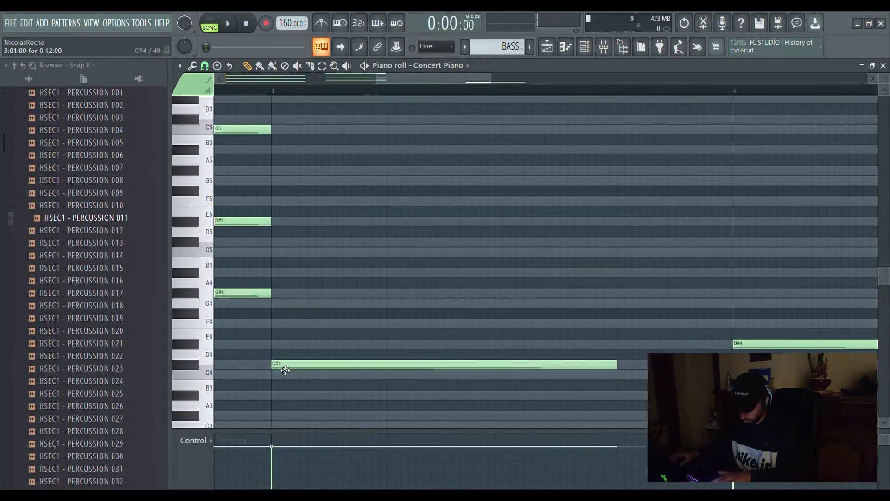
Step: Complete the bar 3 chord above C#4 with G#4 and an F4 raised an octave to F5
left_click(283, 325)
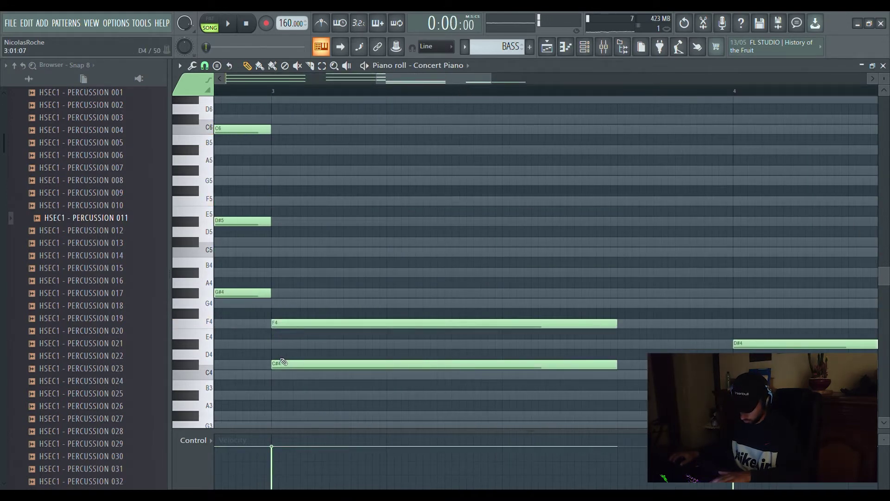
left_click(290, 276)
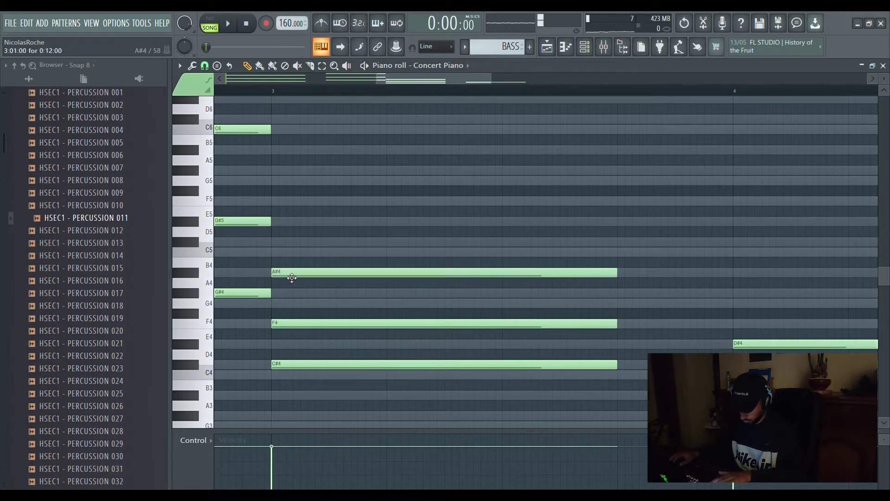
left_click_drag(291, 288, 292, 302)
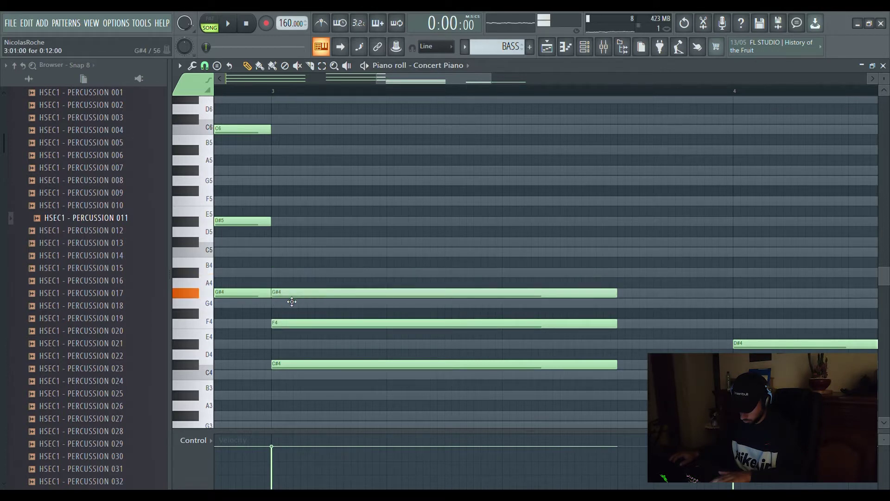
left_click(304, 324, "ctrl")
key("ctrl+Up")
Step: Play back the progression with the revised third chord
key("space")
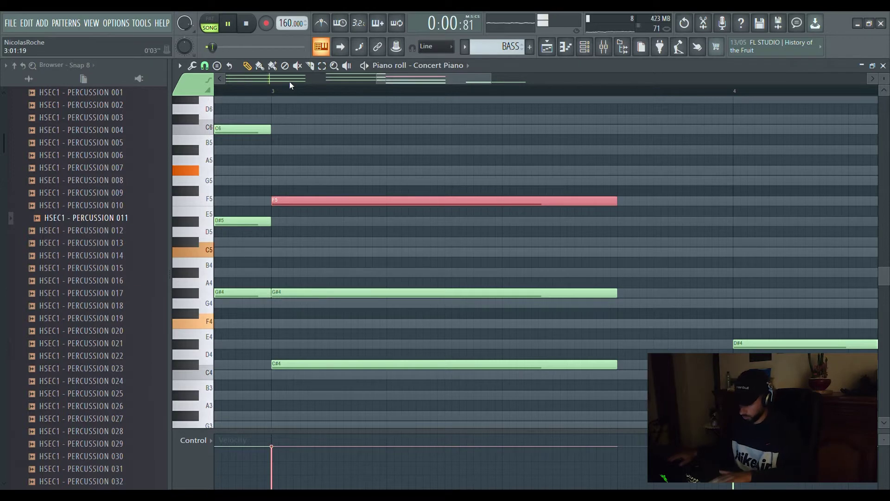
scroll(290, 82, "down", 5)
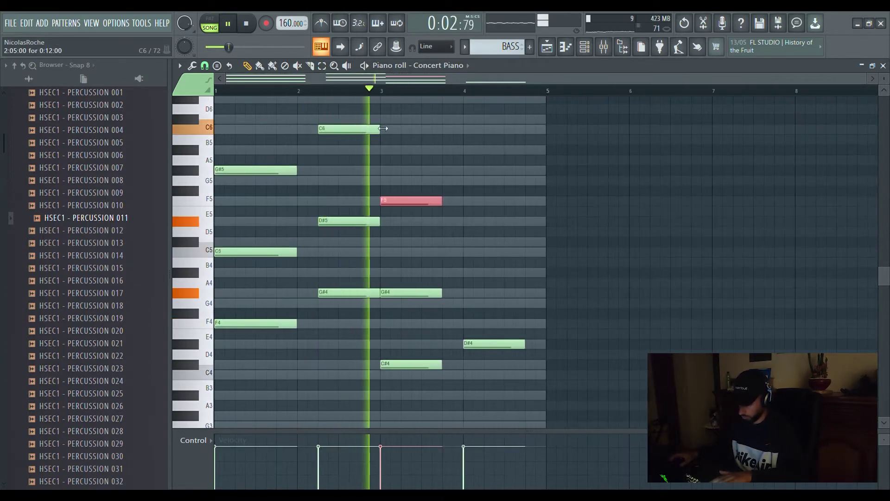
scroll(473, 92, "up", 5)
key("space")
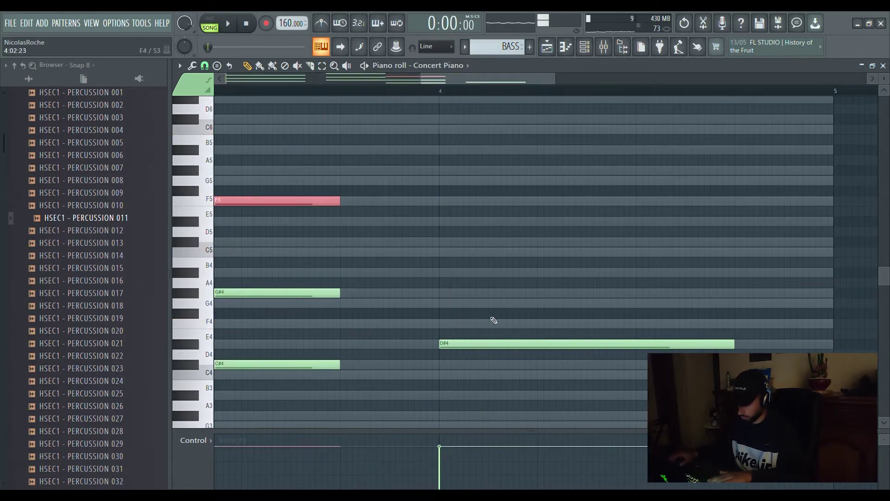
Step: Play the progression and move the D#4 note in bar 4 to start at 4:05:00, ending at bar 5
left_click(530, 344)
key("space")
scroll(424, 99, "down", 5)
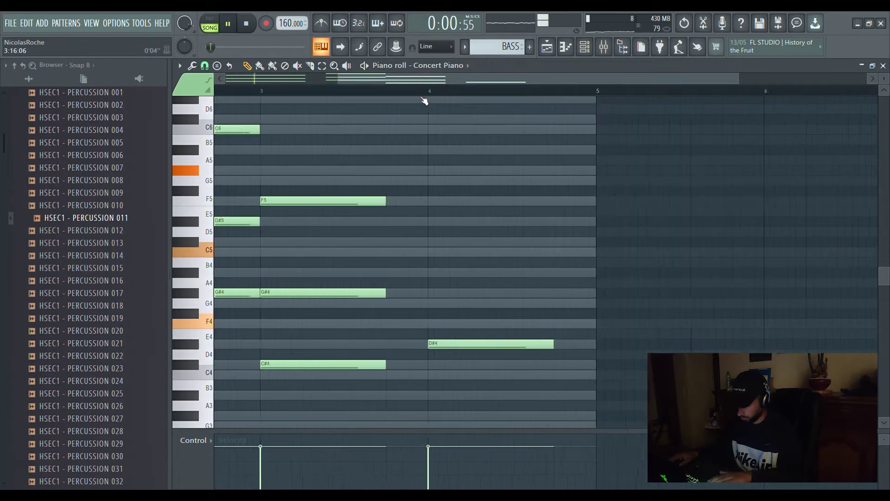
scroll(423, 100, "up", 1)
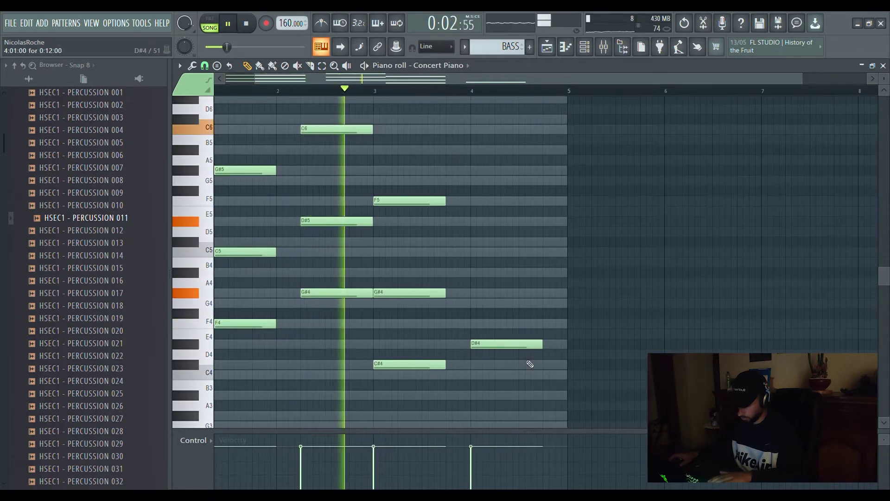
scroll(513, 95, "up", 4)
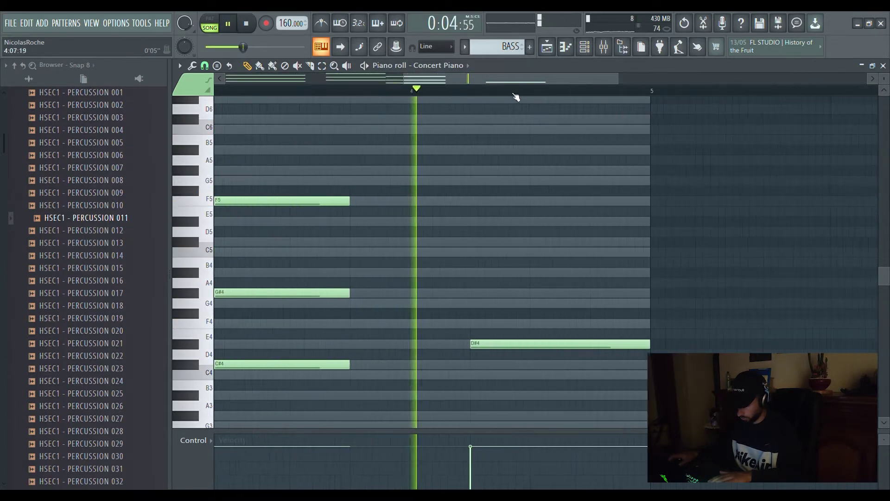
key("space")
Step: Add G4 and A#4 notes above the D#4 at 4:05:00 to form the fourth chord
left_click(439, 304)
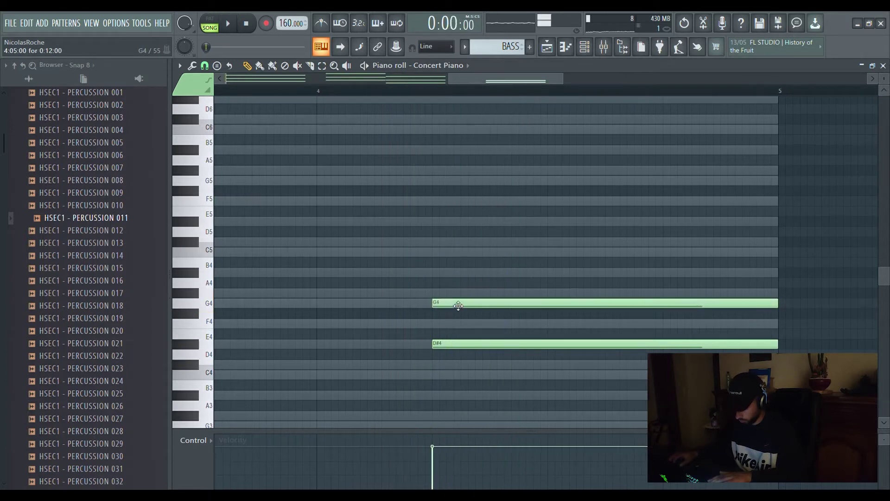
left_click(433, 273)
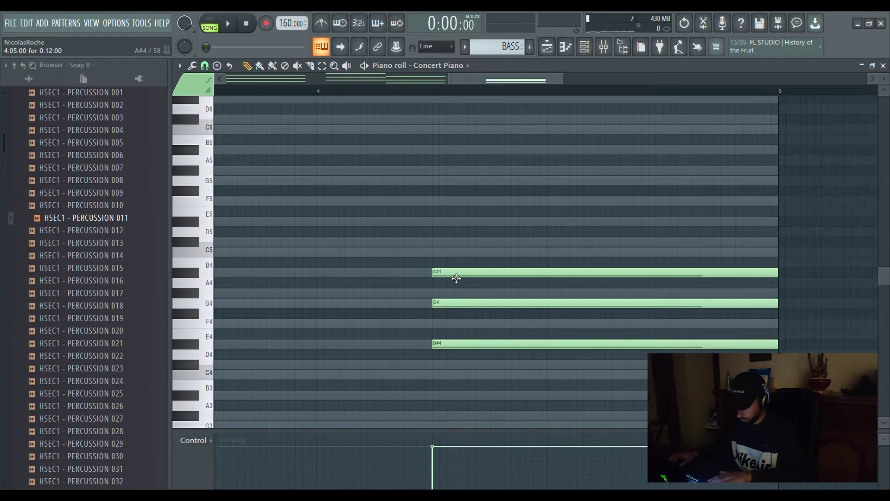
mouse_move(456, 278)
left_mouse_down()
mouse_move(454, 255)
mouse_move(455, 280)
left_mouse_up()
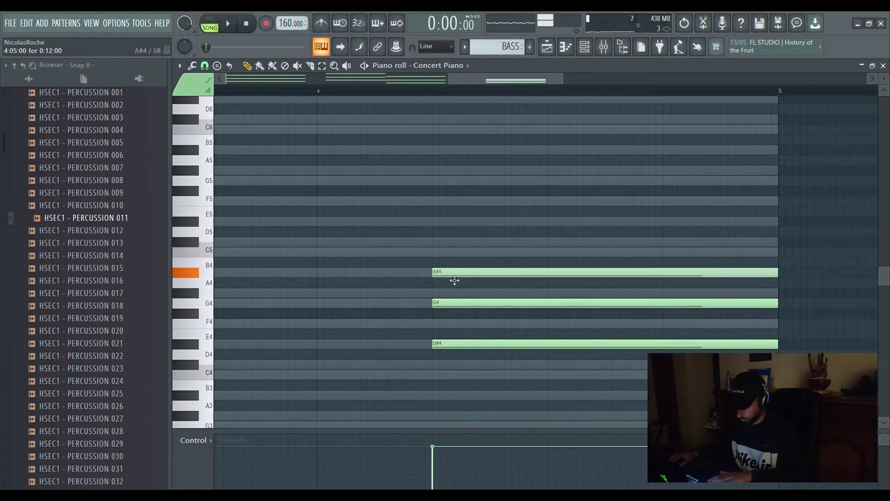
Step: Raise the G4 in the fourth chord an octave to G5 and play back the progression
left_click(463, 304, "ctrl")
key("ctrl+Up")
key("space")
scroll(428, 93, "down", 4)
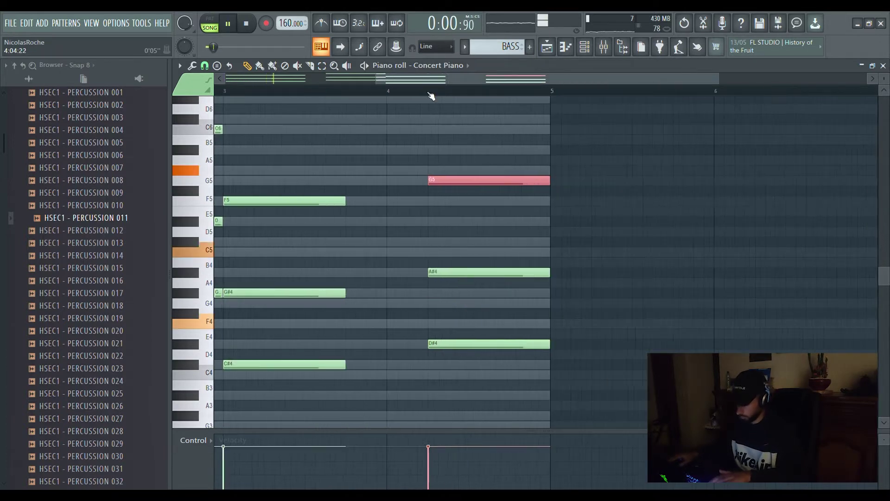
scroll(430, 93, "down", 3)
left_click(549, 232)
right_click(562, 233)
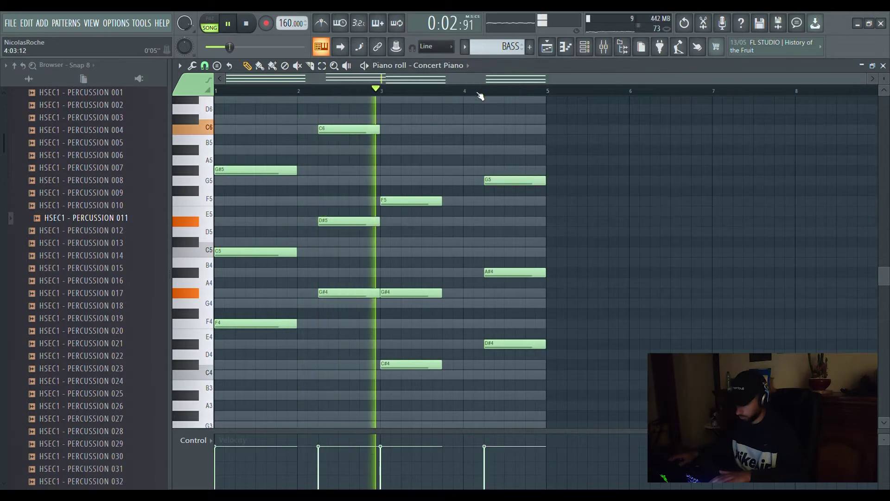
Step: Switch playback from song to pattern mode and listen to the whole four-bar progression
key("l")
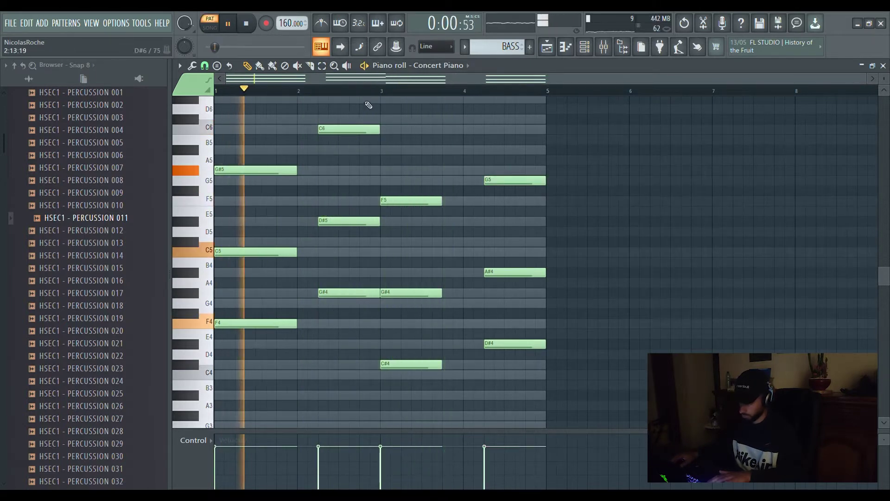
scroll(369, 105, "up", 2)
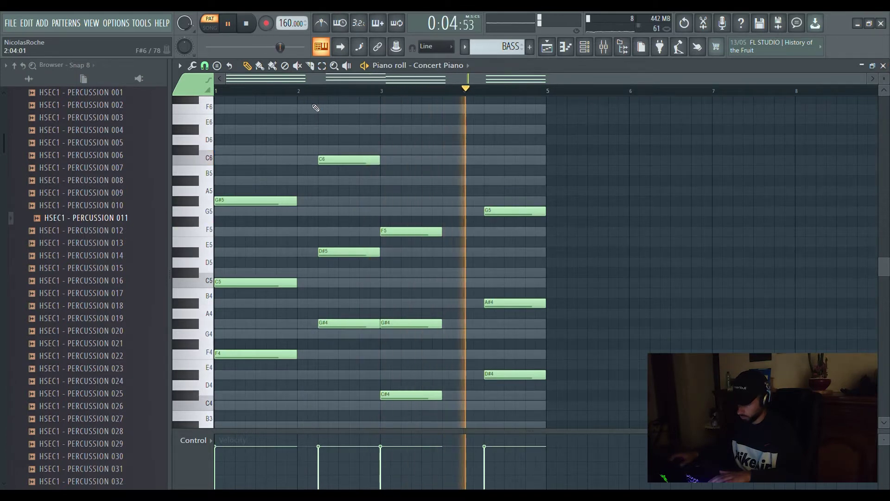
scroll(241, 83, "up", 3)
scroll(237, 82, "up", 3)
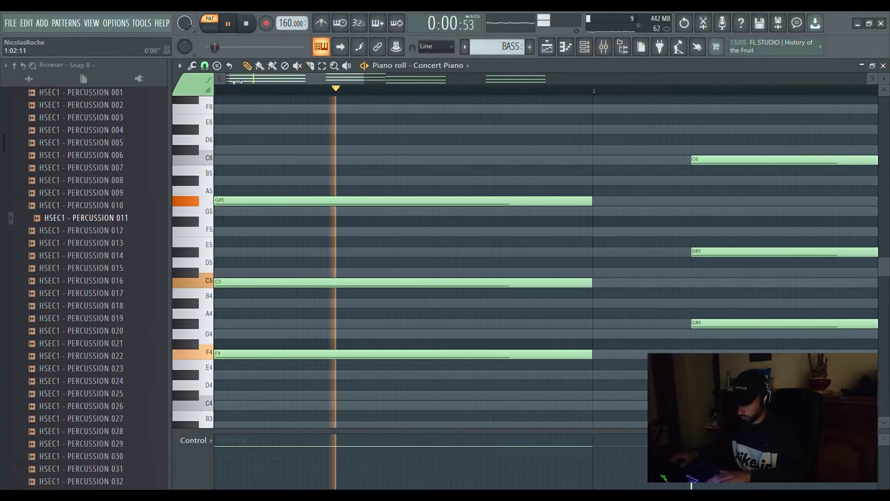
Step: Delay the C5 in the first chord by almost two steps, trim its end to bar 2 and play it back
key("space")
left_click_drag(311, 282, 358, 281)
key("space")
key("space")
left_click_drag(644, 283, 606, 299)
key("space")
key("space")
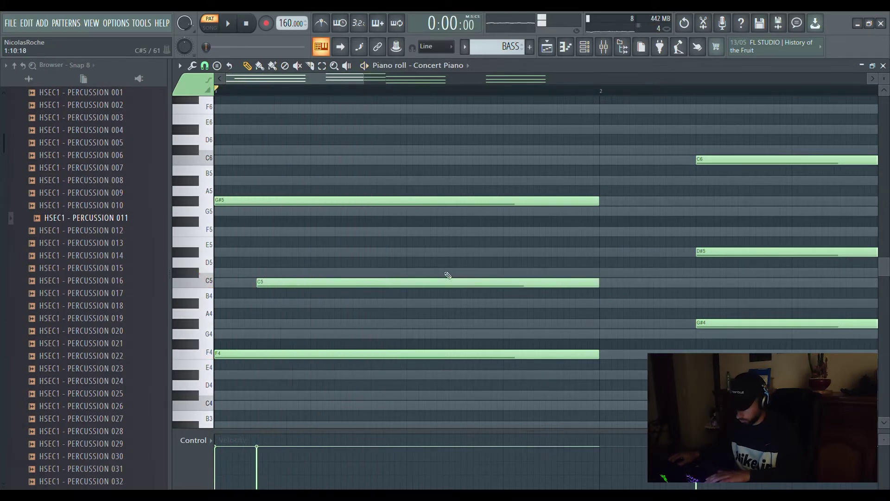
key("space")
key("space")
key("space")
Step: Add an F5 note at 1:07:00, trim it to end at bar 2 and audition it
left_click(368, 234)
key("space")
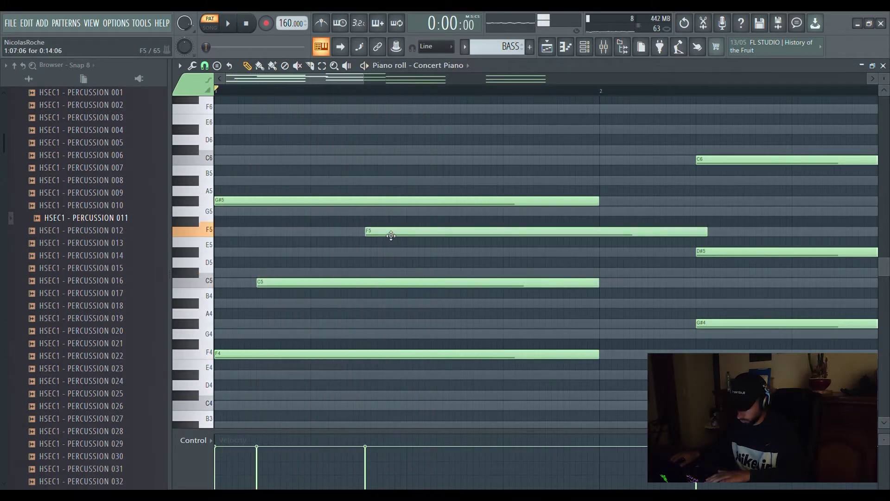
left_click_drag(391, 235, 385, 236)
key("space")
key("space")
key("space")
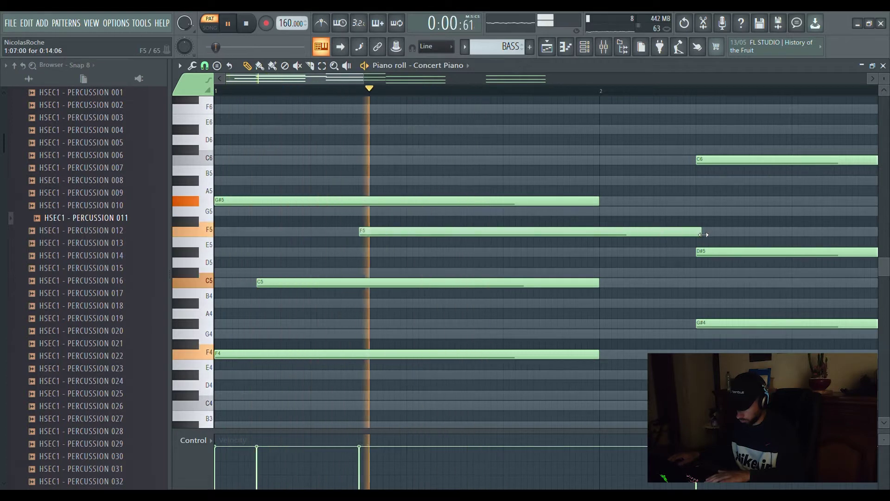
left_click_drag(704, 235, 601, 236)
key("space")
Step: Add a four-step C6 at 1:13:00 ending at bar 2, after trying A#5 and C#6, and play it back
left_click(519, 185)
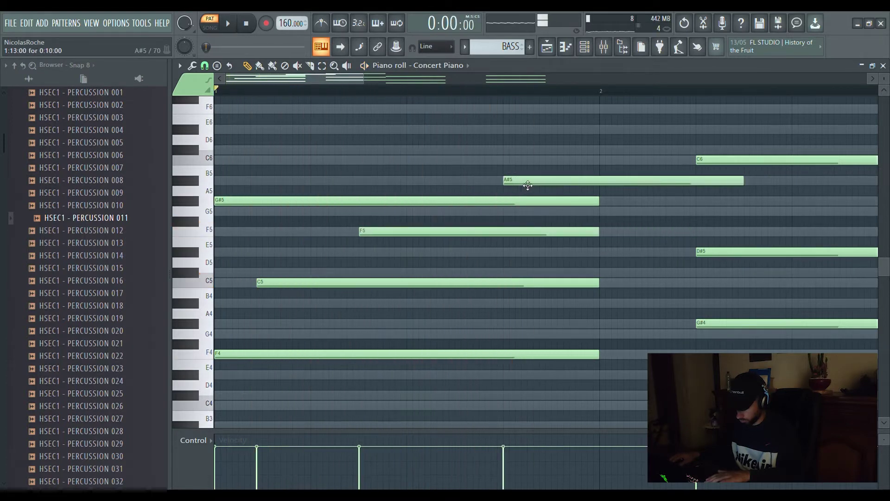
left_click(507, 152)
right_click(530, 180)
left_click_drag(538, 154, 667, 152)
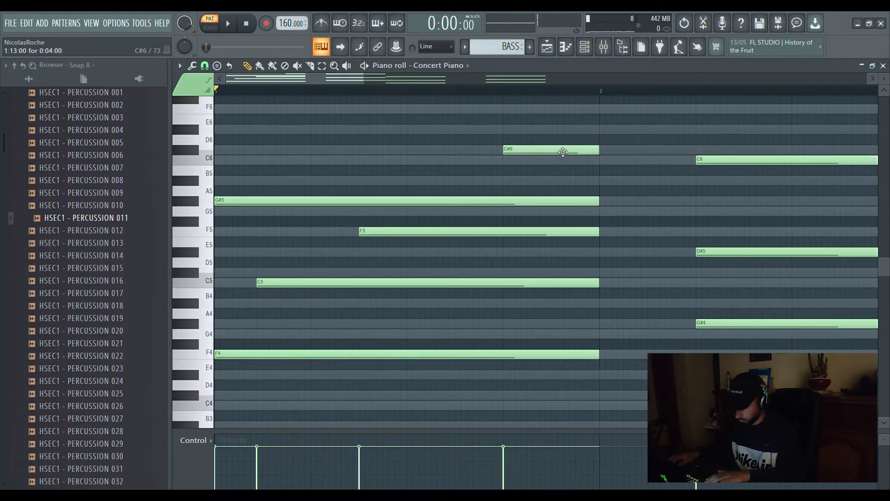
left_click_drag(563, 151, 554, 158)
key("space")
scroll(487, 96, "down", 2)
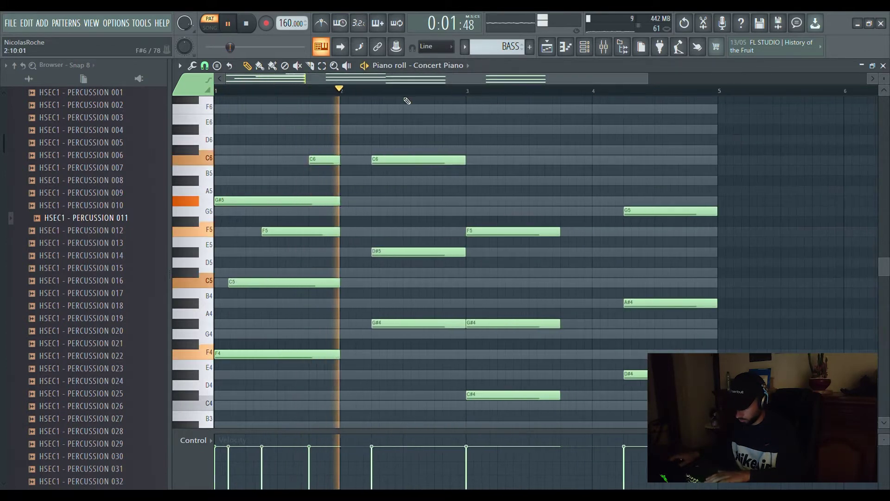
key("space")
Step: Add a four-step D#6 note at 2:07:00 above the second chord and play it back
scroll(406, 100, "up", 2)
left_click_drag(448, 153, 447, 130)
key("space")
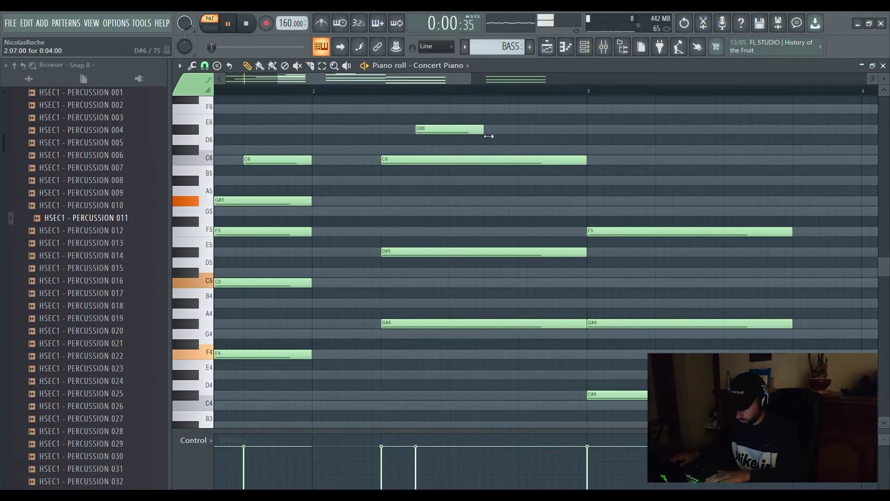
scroll(510, 199, "up", 3)
key("space")
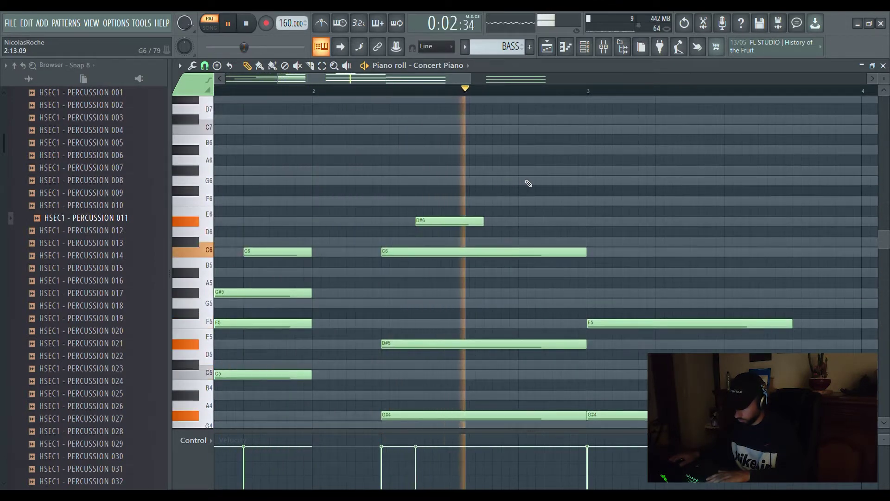
key("space")
Step: Try a short G#6 at 2:11:00 followed by an F6 or a one-step E6 at 2:12:00
left_click(491, 177)
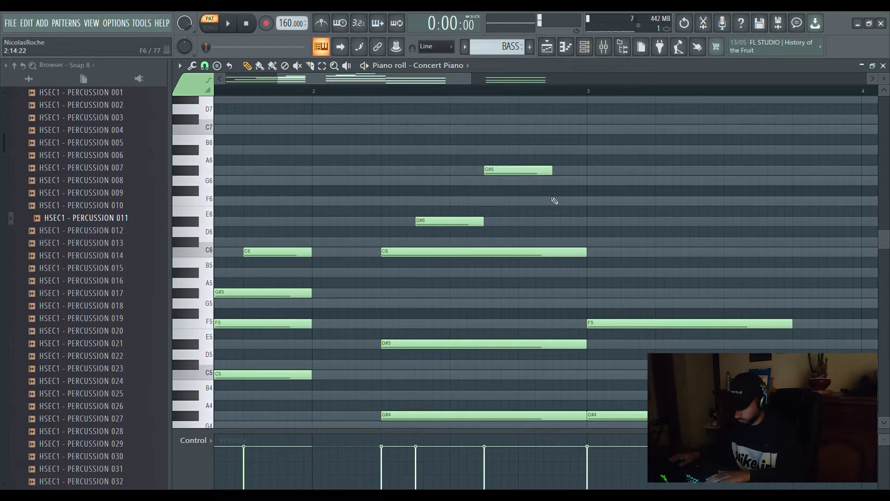
left_click_drag(554, 175, 520, 175)
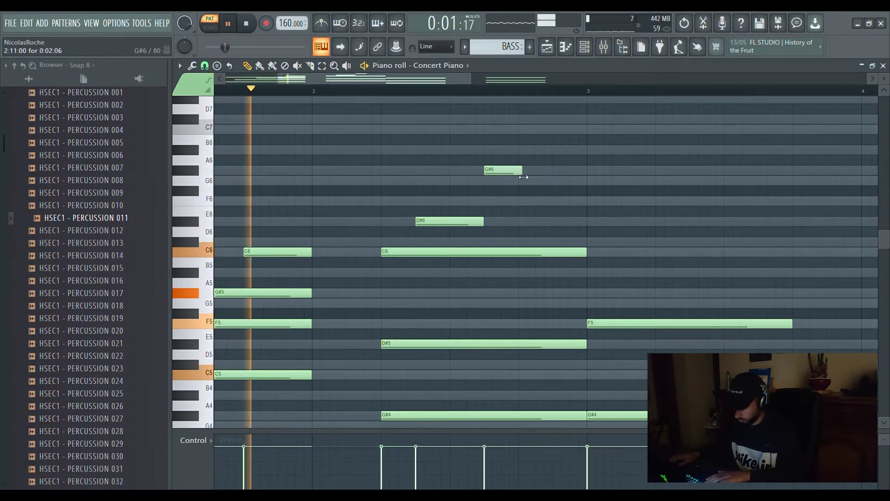
left_click(521, 200)
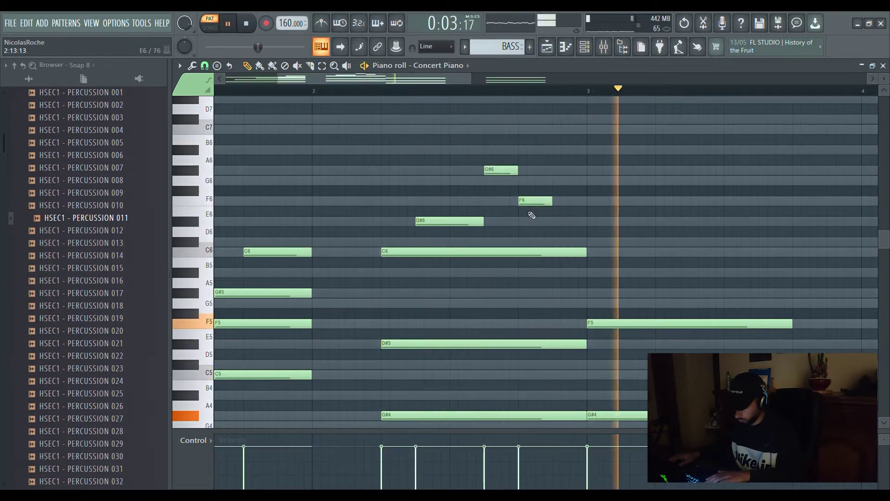
right_click(523, 202)
left_click_drag(518, 175, 501, 175)
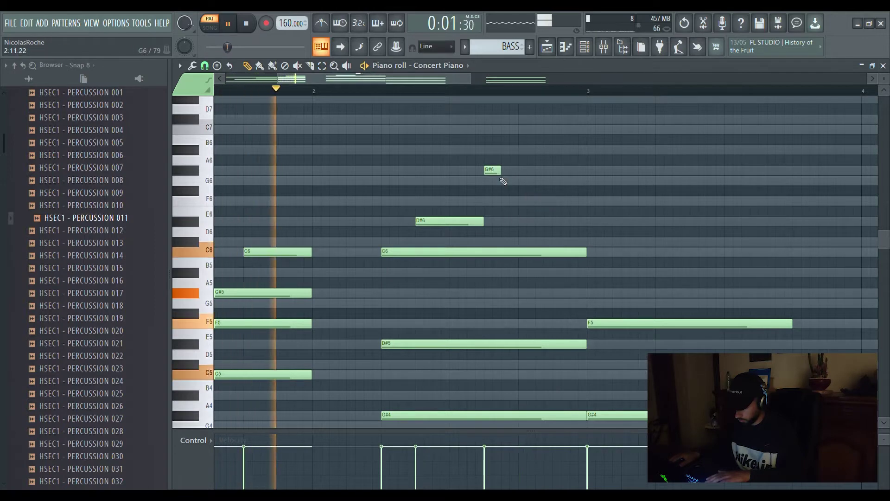
left_click(509, 202)
left_click_drag(518, 209, 515, 217)
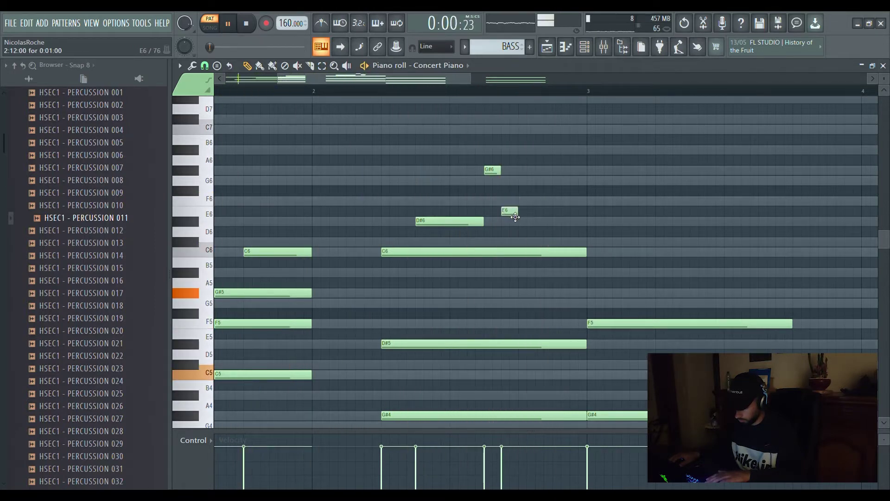
right_click(499, 170)
key("space")
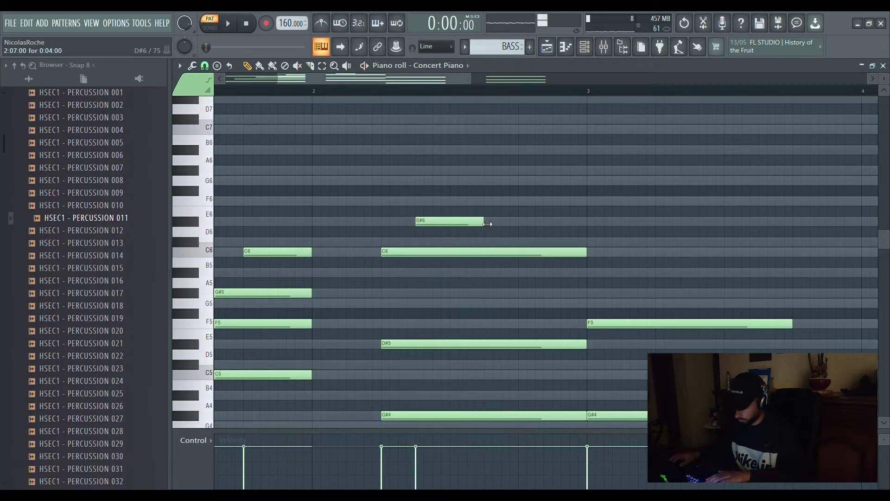
Step: Extend the D#6 to 2:13:00 and follow it with a G#6 ending at bar 3 and a four-step F6, auditioning G6 in its place
left_click(524, 174)
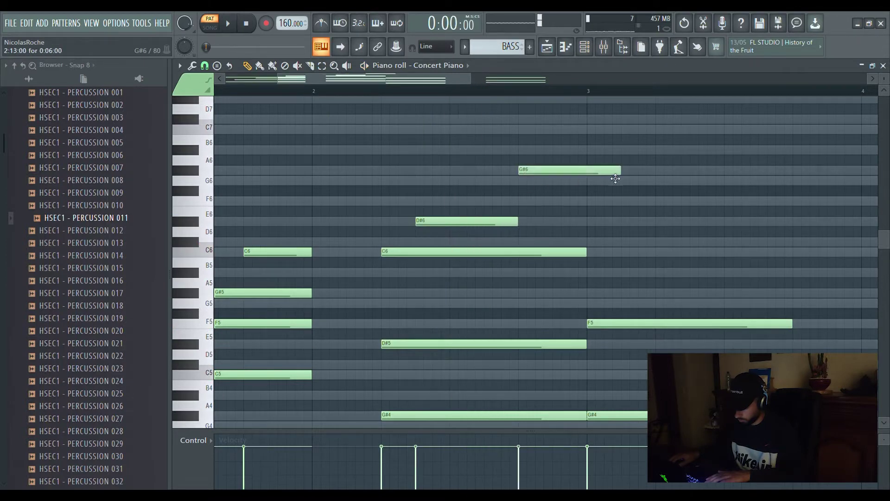
left_click(594, 201)
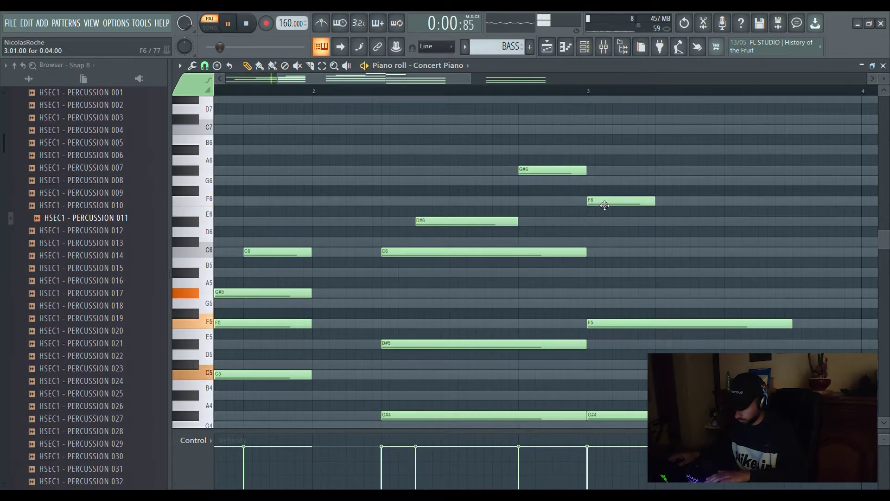
left_click_drag(605, 205, 605, 184)
scroll(478, 95, "down", 4)
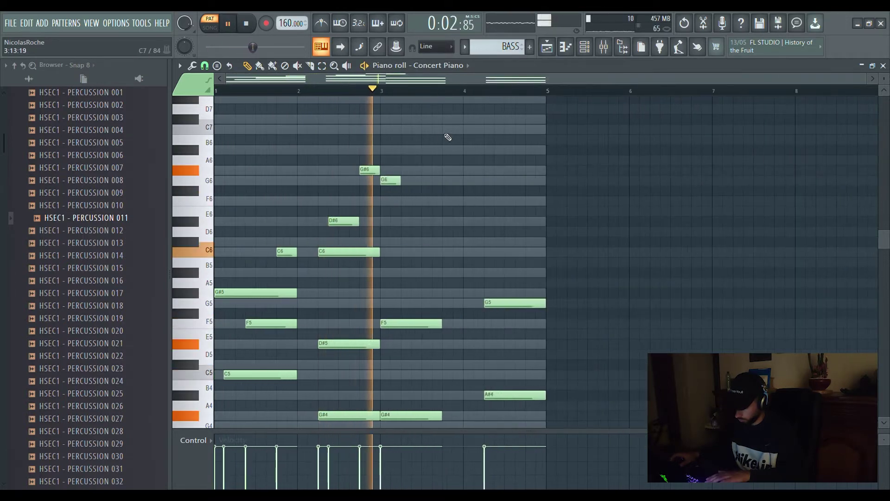
scroll(414, 170, "up", 4)
left_click_drag(414, 188, 418, 209)
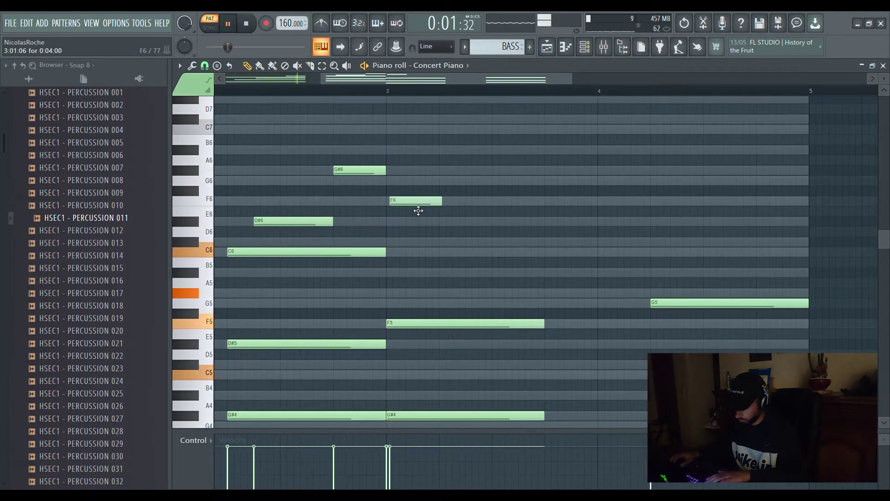
scroll(353, 98, "down", 4)
Step: Shorten the D#6 to end at 2:11:00 and make the G#6 run from there to bar 3
scroll(403, 178, "up", 4)
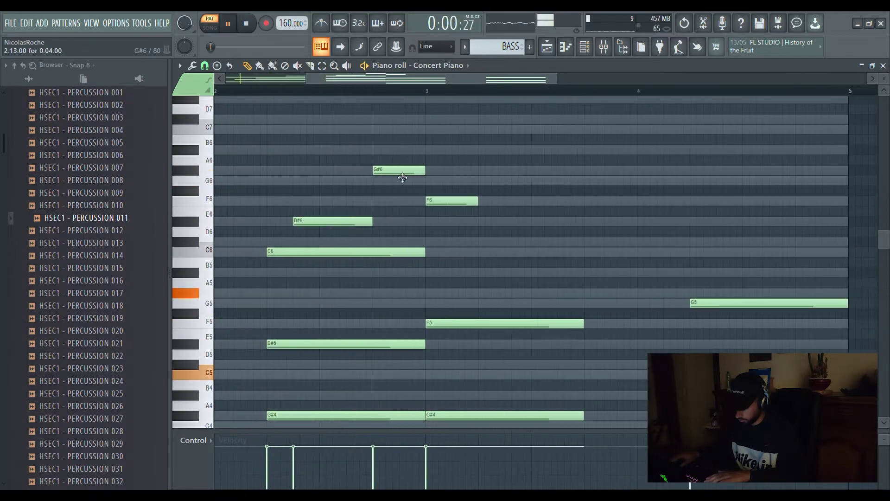
left_click_drag(372, 220, 346, 222)
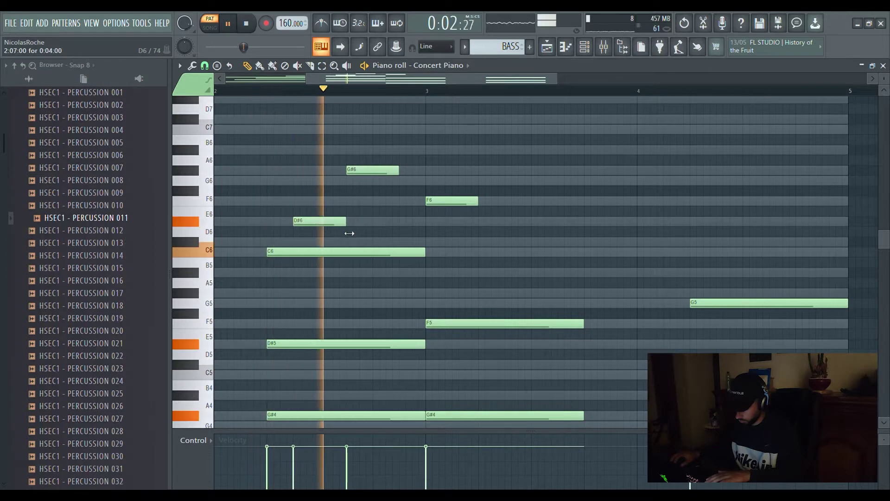
left_click_drag(399, 171, 426, 172)
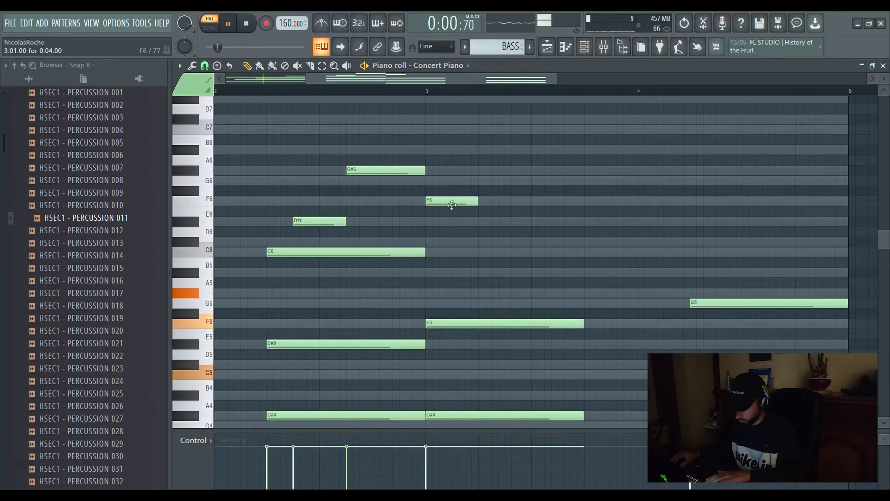
Step: Shorten the F6 at the start of bar 3 to two steps and add a two-step C#6 at 3:03:00
left_click_drag(479, 202, 454, 211)
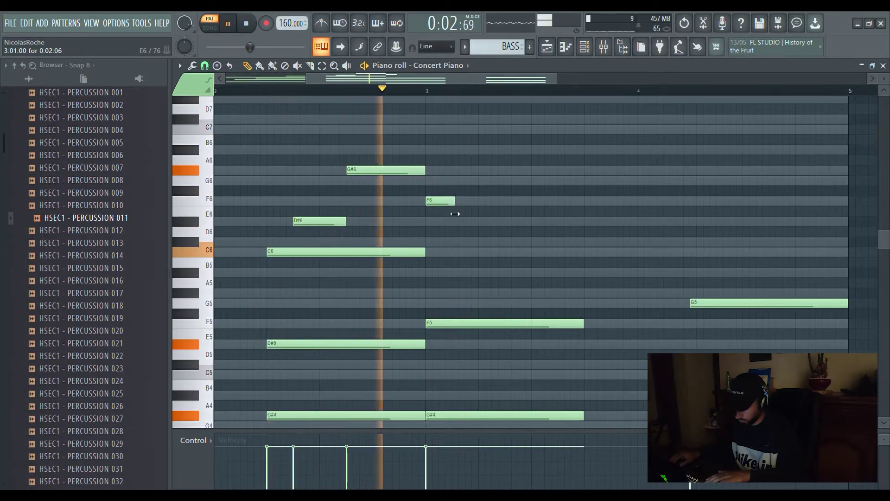
key("space")
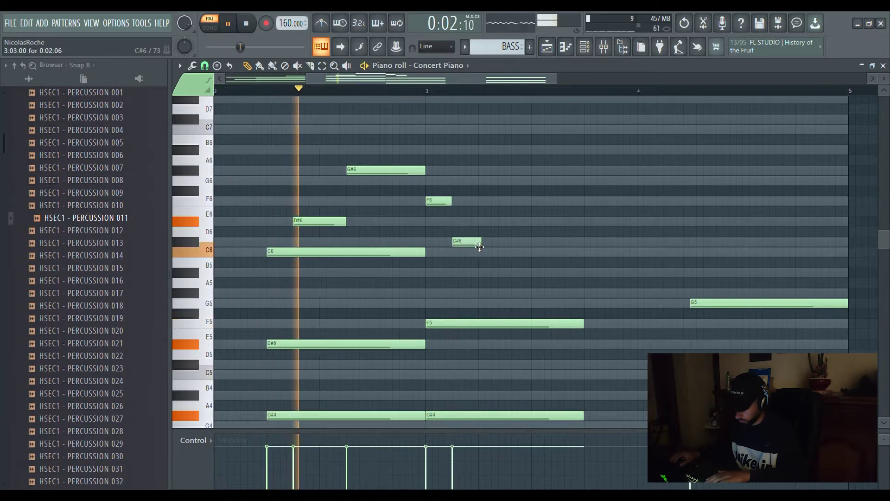
left_click_drag(480, 245, 481, 250)
key("space")
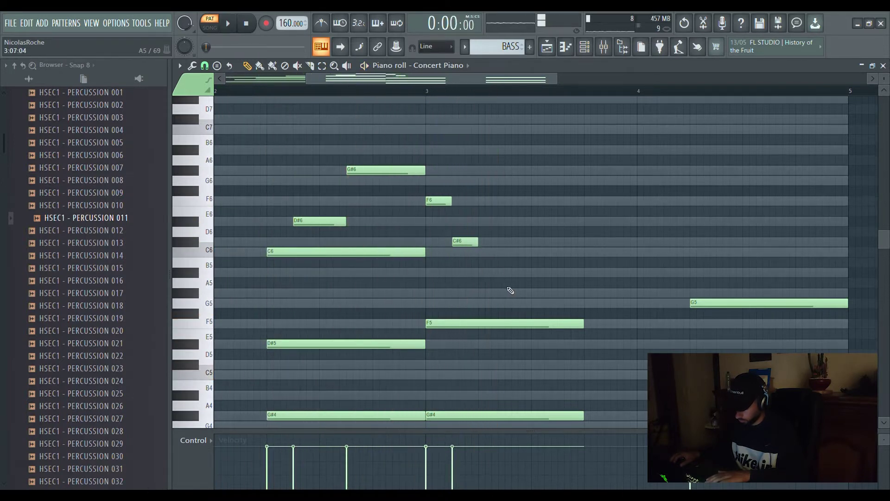
Step: Add a two-step C6 at 3:05:00, trying A#5 and G#5 notes after the C#6 and deleting them
scroll(510, 288, "down", 6)
scroll(509, 271, "up", 4)
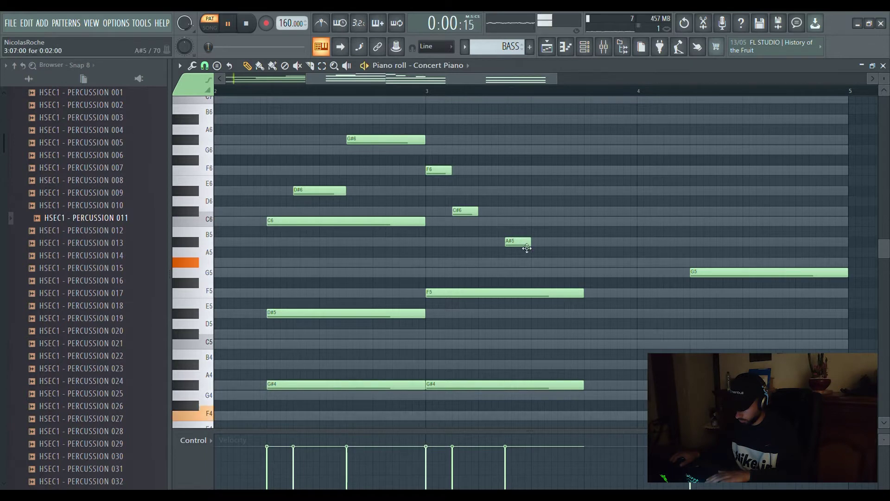
mouse_move(539, 250)
left_mouse_down()
mouse_move(548, 250)
mouse_move(531, 253)
left_mouse_up()
key("space")
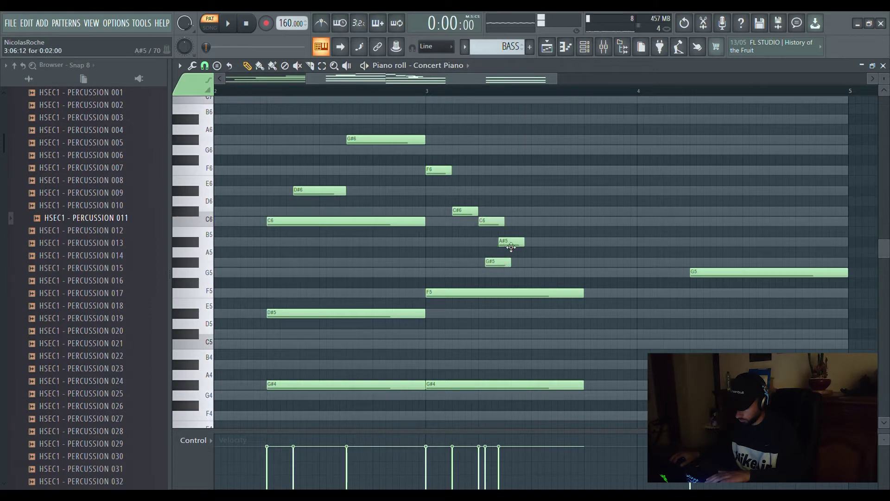
right_click(511, 246)
right_click(504, 263)
key("space")
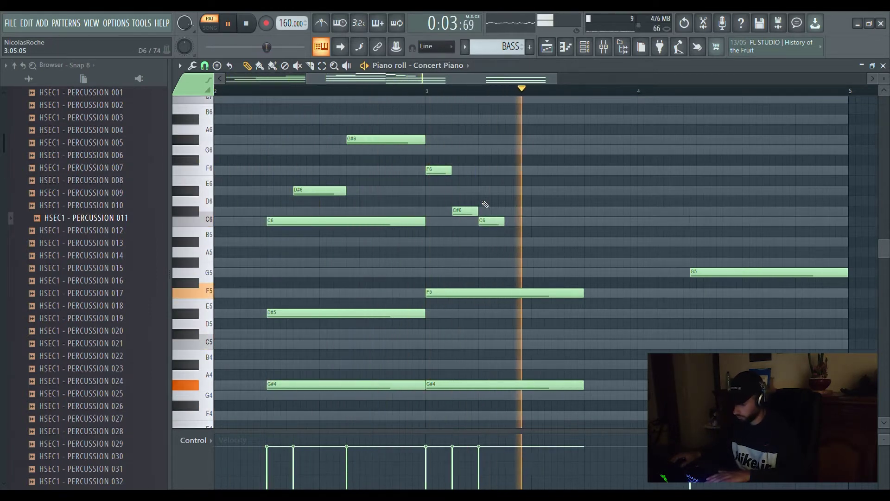
Step: Change the C6 in bar 3 to a C#6 starting at 3:07:00 and play back the melody
left_click_drag(501, 224, 514, 227)
key("space")
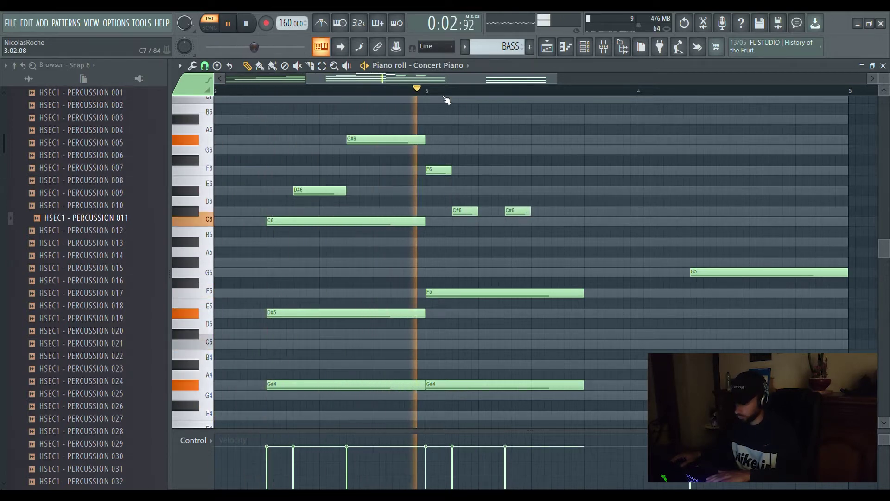
scroll(446, 97, "down", 3)
key("space")
Step: Replace the C#6 at 3:03:00 with a two-step G#5, trying A#5 and A5 first, and play back the phrase
scroll(445, 100, "up", 3)
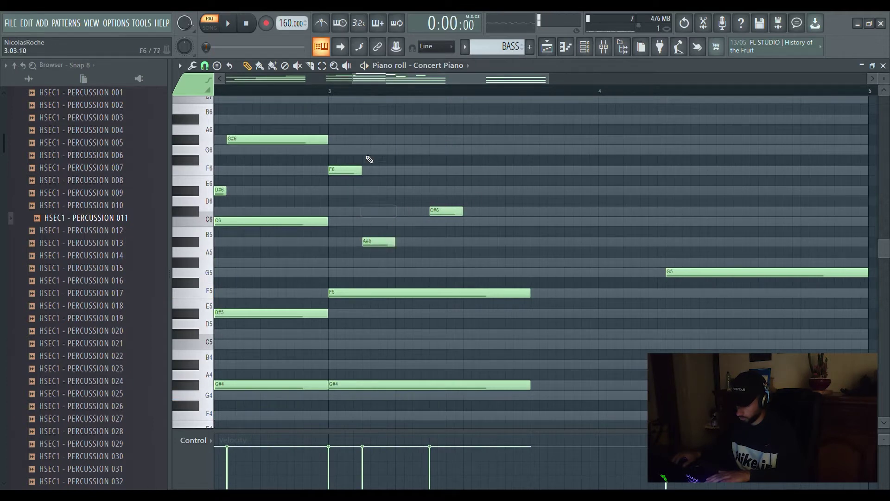
left_click(317, 91)
key("space")
key("space")
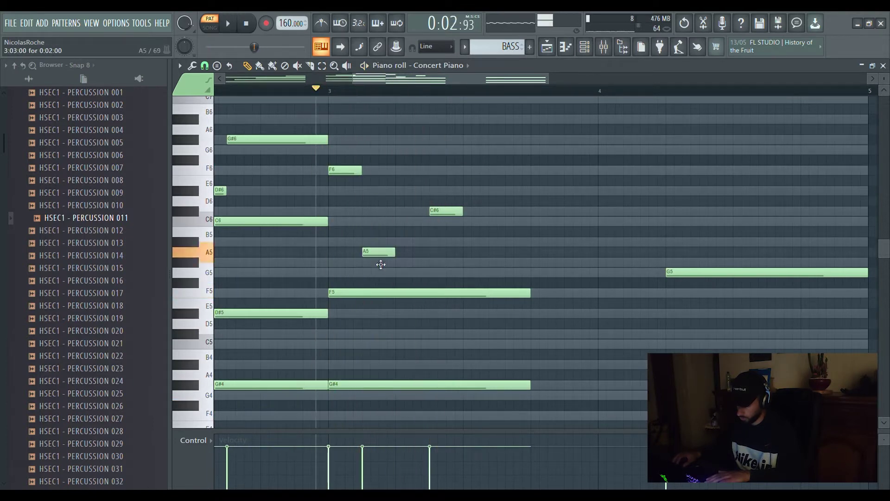
key("space")
scroll(320, 94, "down", 3)
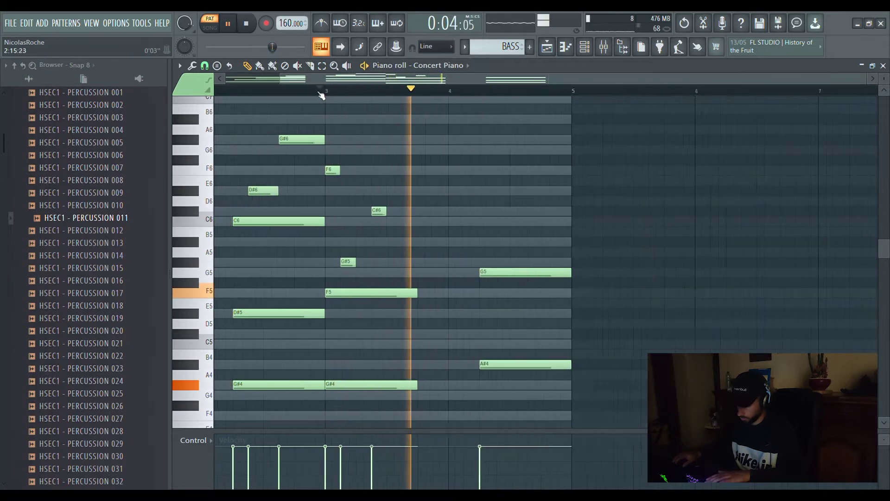
left_click(278, 95)
scroll(354, 213, "up", 3)
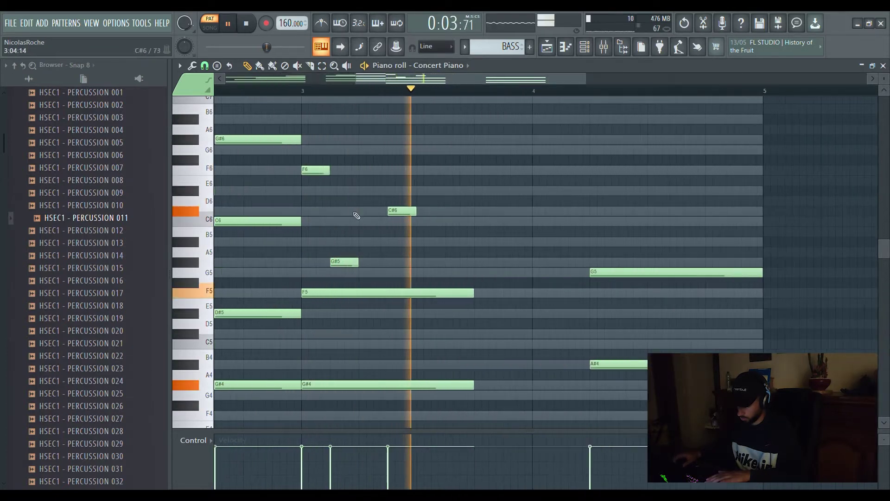
Step: Add a two-step D#6 at 3:13:00 and play back the melody
key("space")
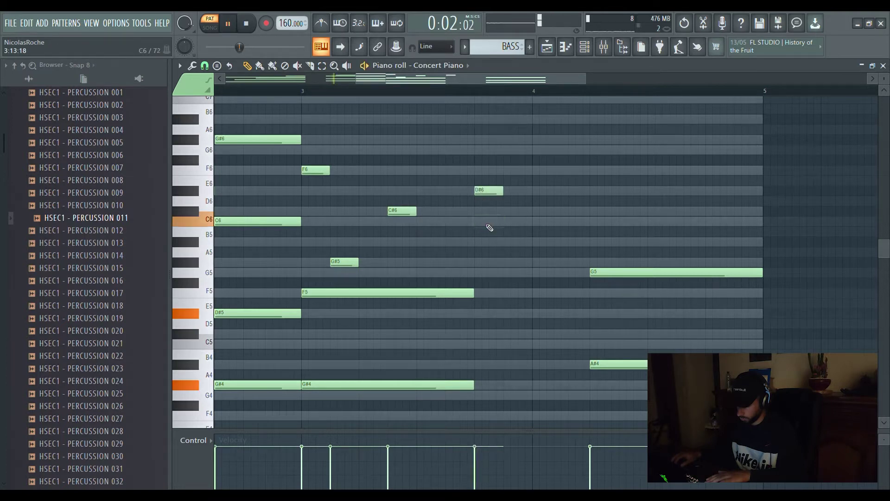
key("space")
scroll(469, 96, "down", 2)
scroll(467, 96, "up", 2)
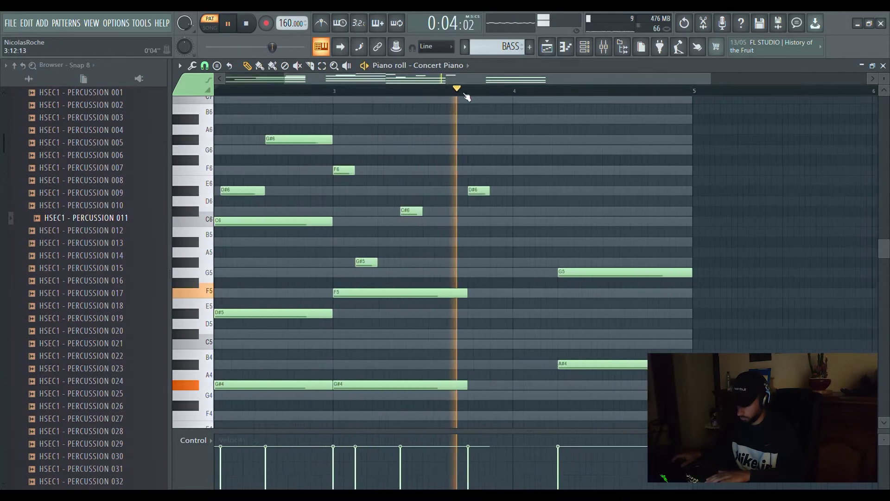
scroll(466, 96, "down", 2)
key("space")
Step: Add a two-step G#6 at 4:05:00 followed by a two-step G6 in bar 4
scroll(511, 107, "down", 2)
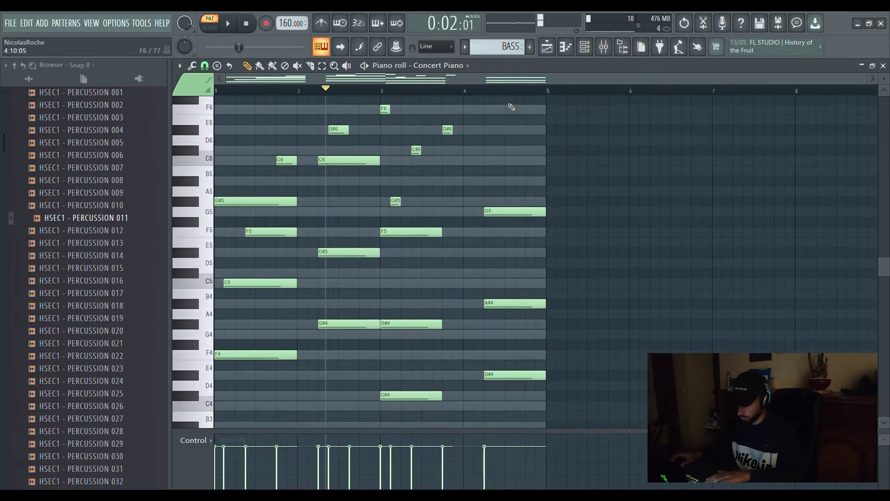
scroll(504, 111, "up", 3)
left_click(464, 132)
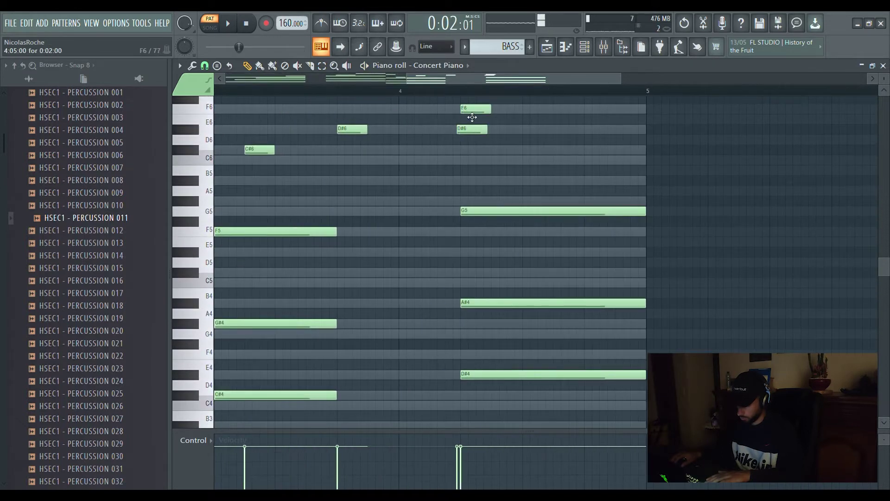
scroll(472, 117, "up", 2)
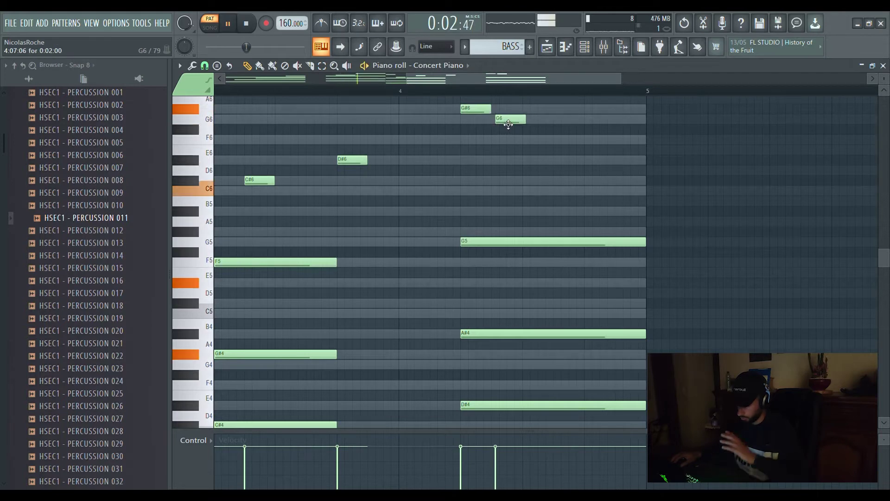
Step: Move the A#4 chord note in bar 4 to start at 4:07:00 and trim its end to bar 5
left_click_drag(539, 335, 547, 341)
key("space")
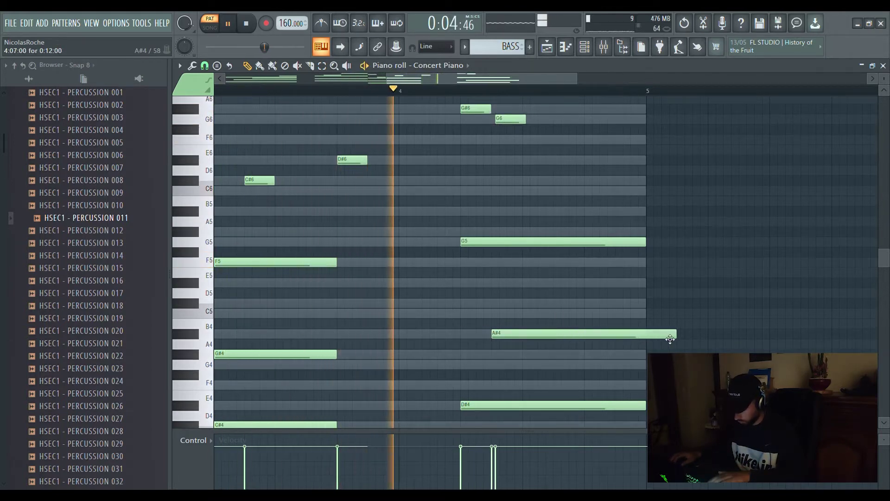
left_click_drag(673, 335, 646, 334)
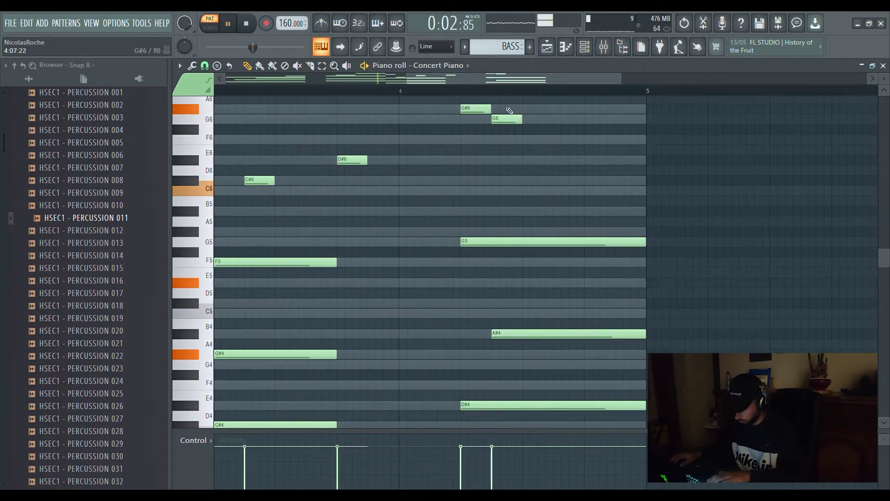
Step: Add a two-step D#6 at 4:11:00 and play back the progression
scroll(506, 102, "down", 5, "ctrl")
scroll(557, 191, "up", 4)
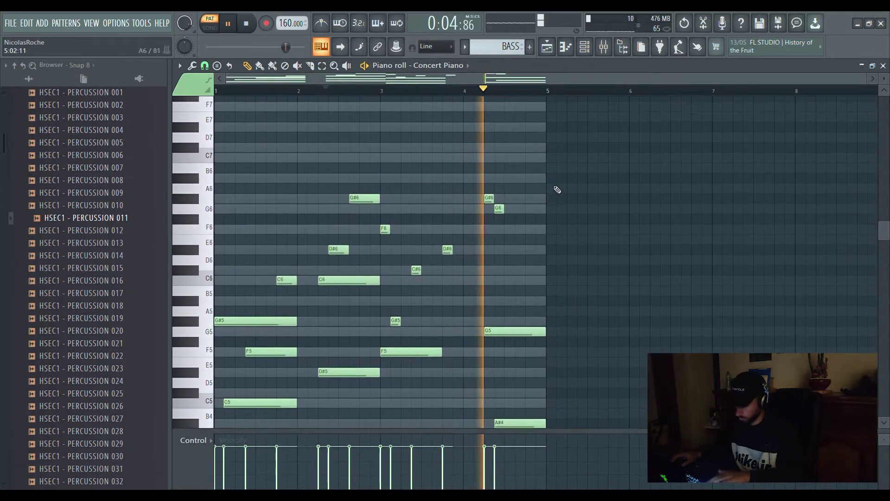
key("space")
scroll(536, 242, "up", 5, "ctrl")
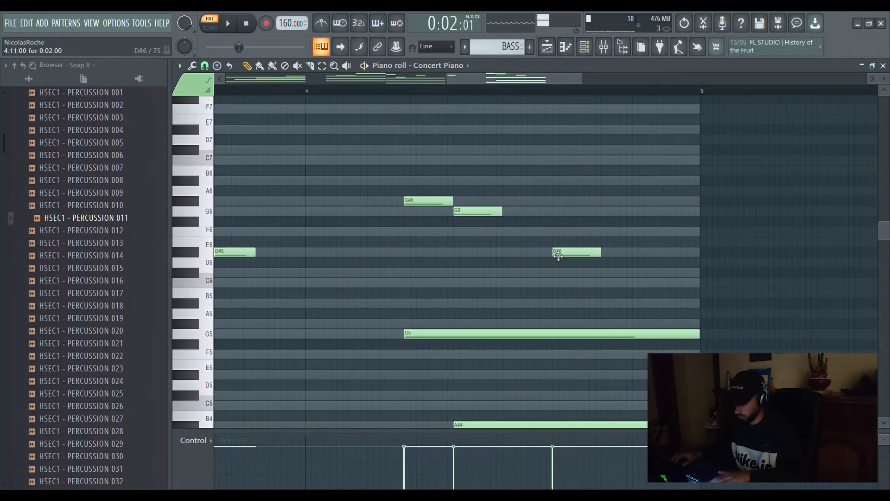
key("space")
scroll(522, 91, "down", 5, "ctrl")
scroll(543, 125, "down", 4)
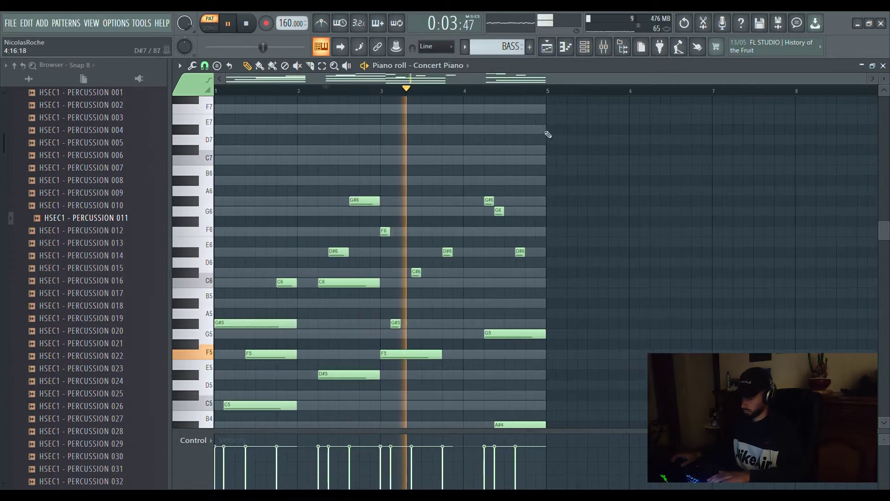
Step: Extend the D#6 at 4:11:00 to six steps, reaching the end of bar 4
scroll(555, 137, "up", 2, "ctrl")
scroll(558, 158, "up", 3)
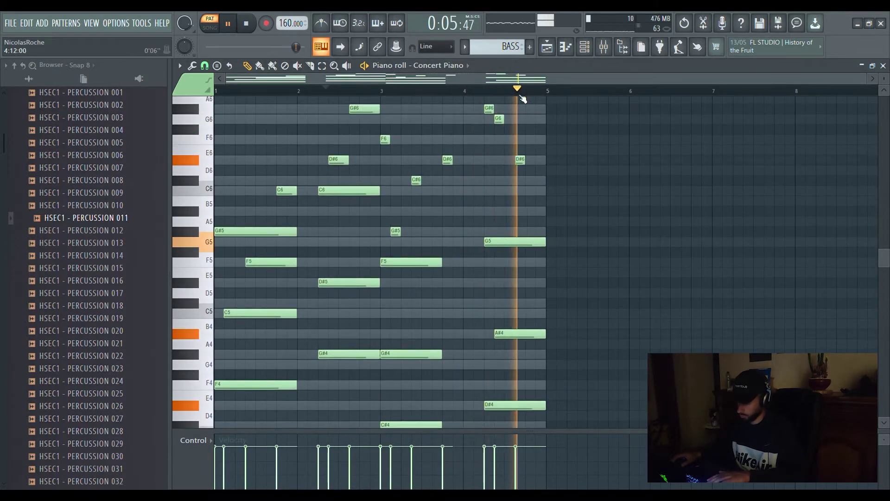
scroll(515, 94, "down", 1)
left_click_drag(525, 160, 550, 169)
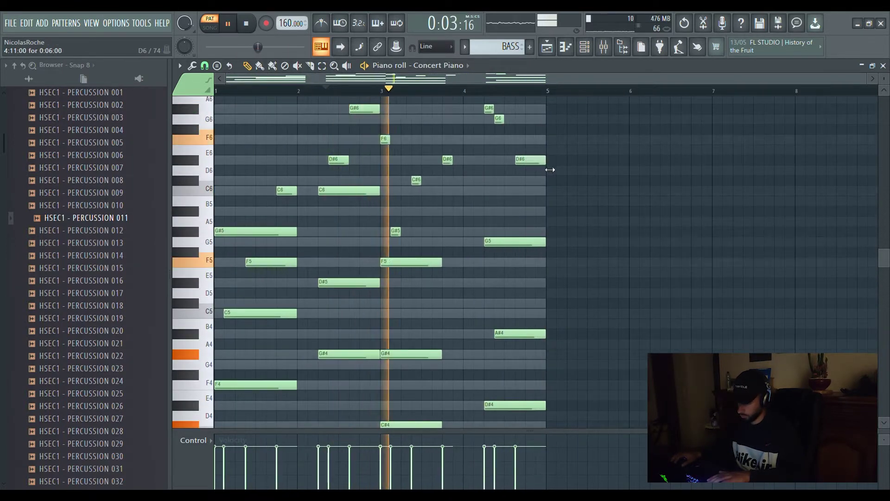
Step: Lengthen bar 3's G#5 to four steps, its C#6 to six steps and its D#6 to about three and a half steps
left_click_drag(419, 181, 448, 184)
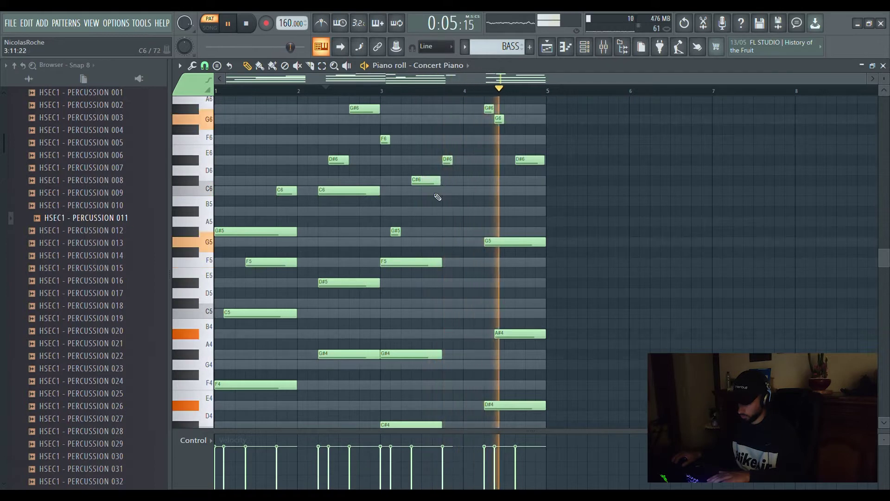
left_click_drag(405, 235, 411, 233)
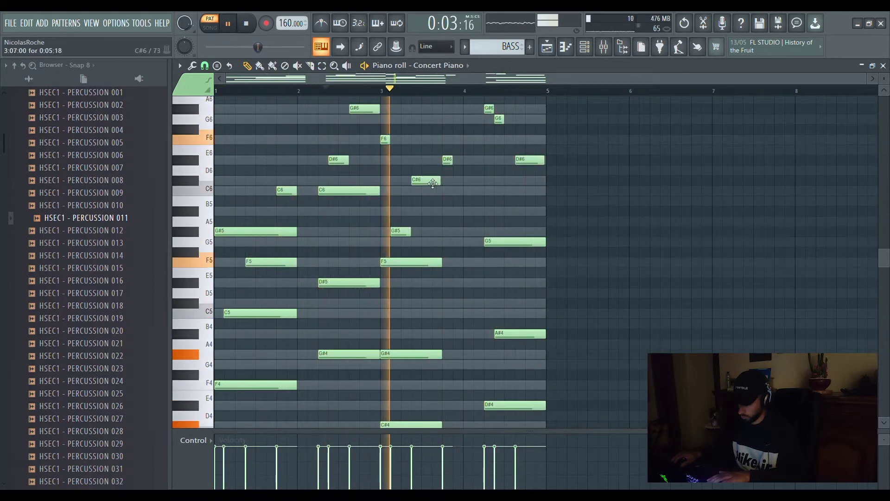
left_click_drag(445, 187, 466, 163)
right_click(471, 167)
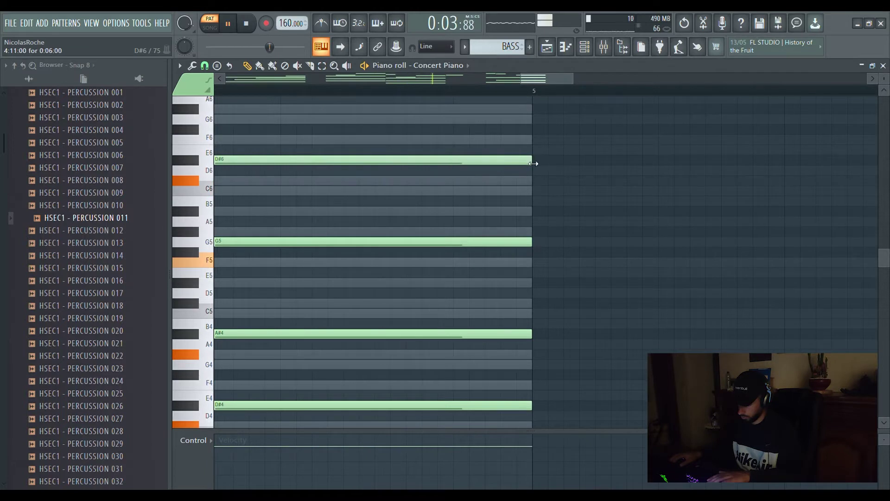
scroll(490, 97, "down", 10)
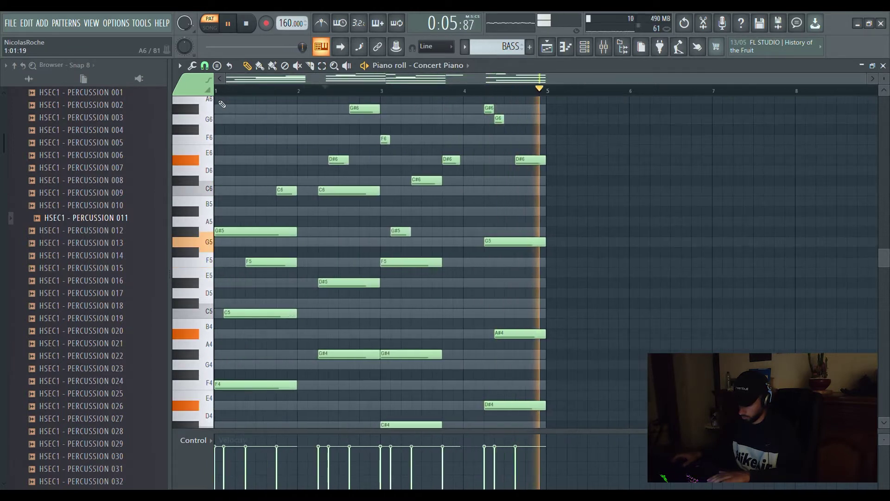
Step: Select all notes in the four bars, duplicate them into bars 5 to 8, and restart playback
scroll(220, 95, "up", 8)
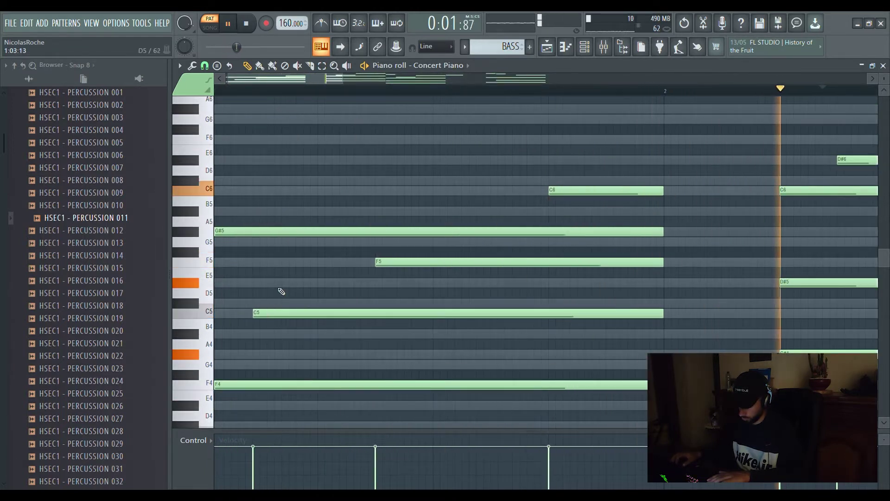
scroll(242, 95, "up", 3)
scroll(245, 97, "down", 6)
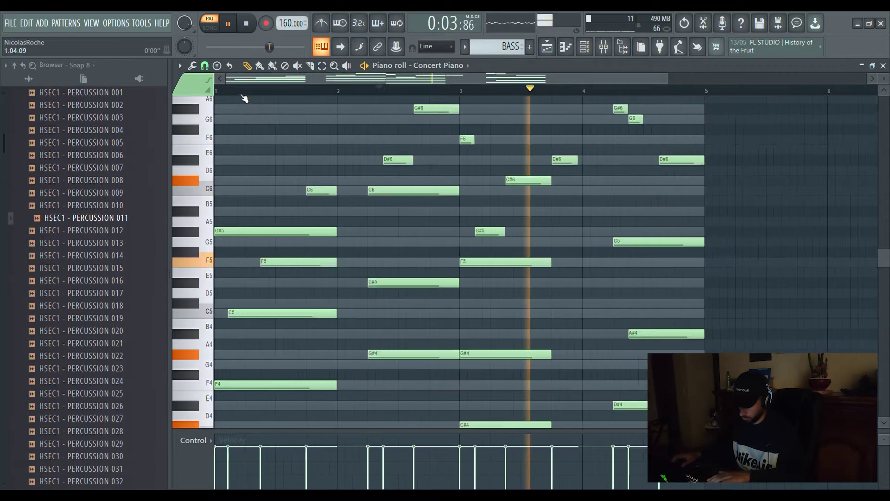
scroll(245, 98, "down", 2)
scroll(374, 248, "down", 4)
left_click_drag(617, 378, 213, 43)
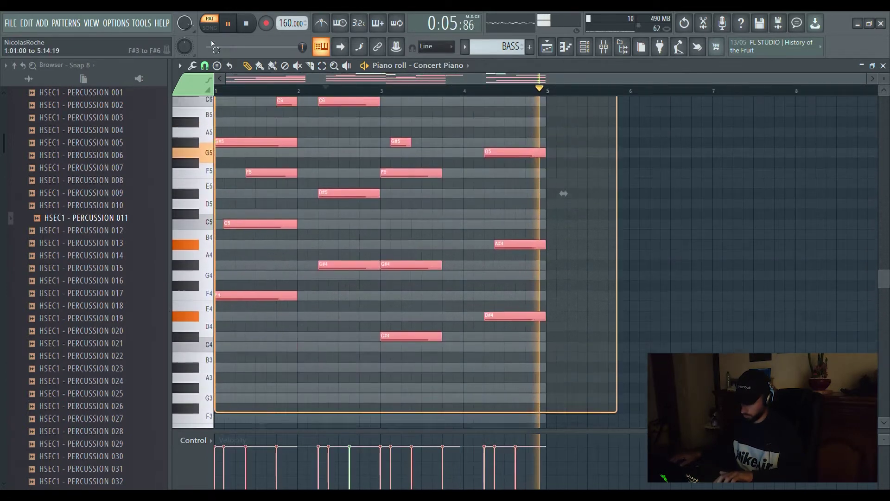
scroll(279, 145, "up", 3)
key("ctrl+b")
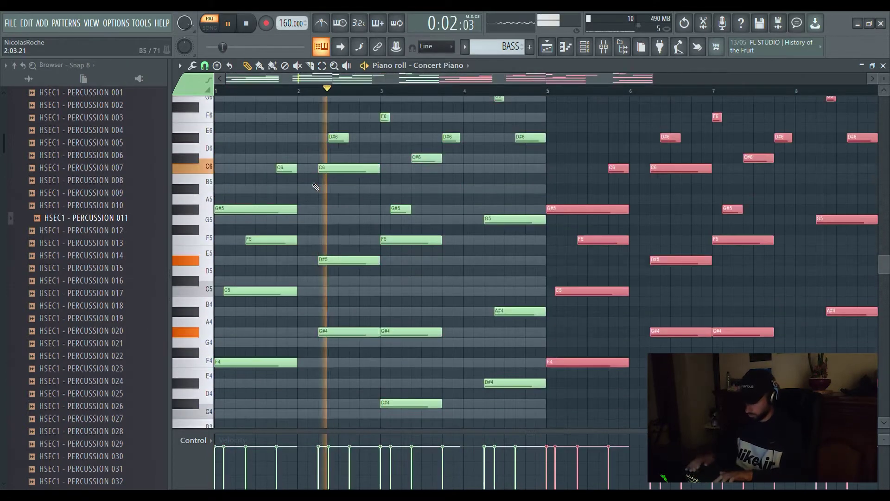
key("space")
key("space")
Step: Replace the G#6 at 4:05:00 in the first four bars with a short F6
scroll(464, 222, "up", 3)
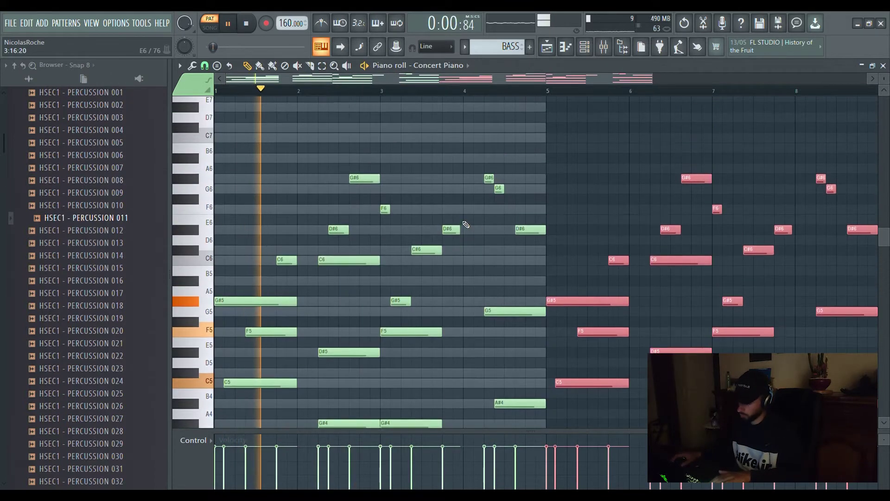
scroll(354, 93, "down", 2)
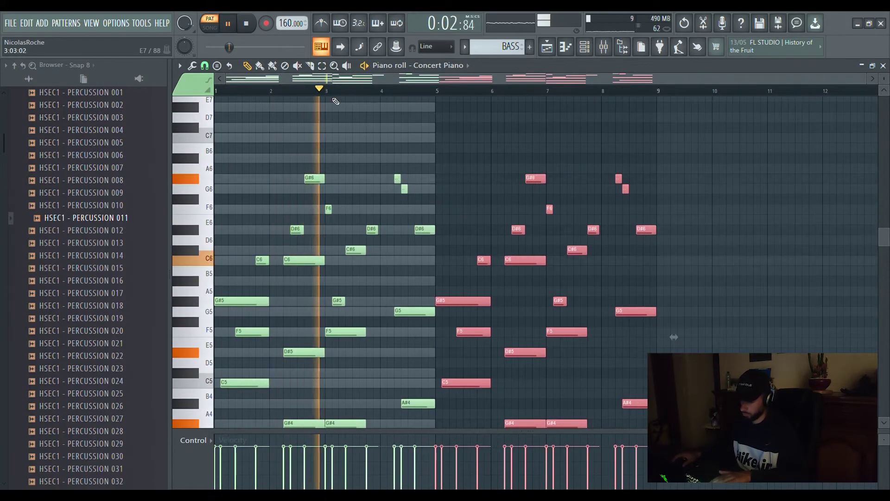
scroll(336, 101, "up", 3)
key("space")
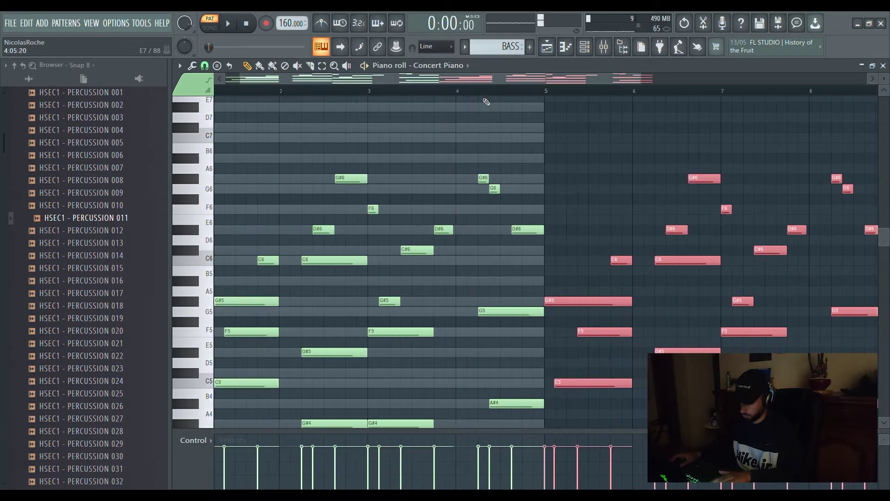
left_click(483, 230)
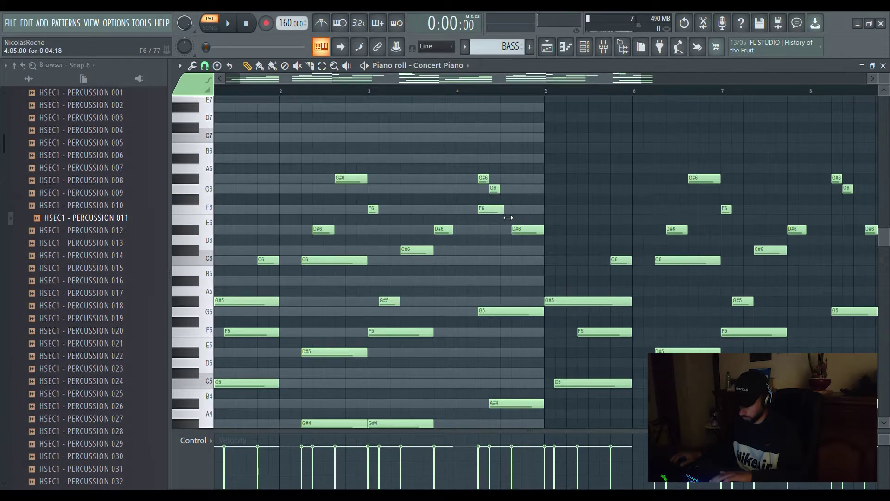
left_click_drag(509, 218, 493, 222)
key("space")
right_click(483, 178)
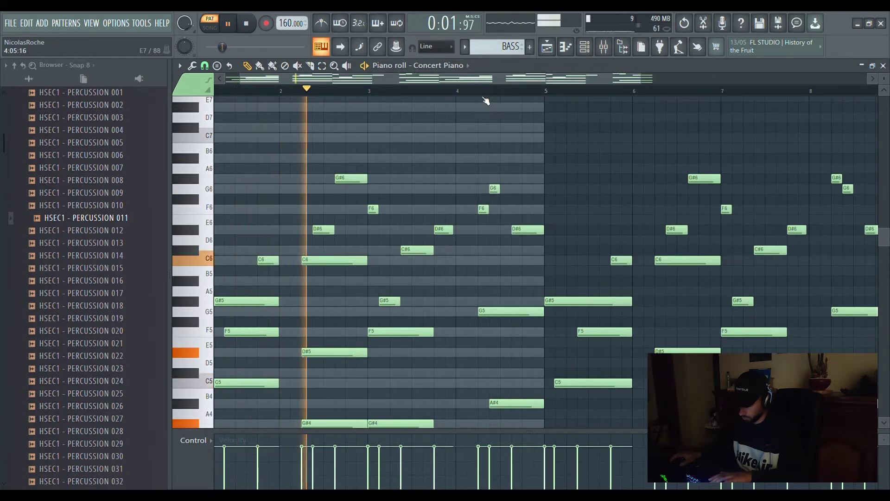
Step: Lower the F6 at 4:05:00 to D#6, extend it to two steps, and play back the eight bars
scroll(483, 99, "up", 5)
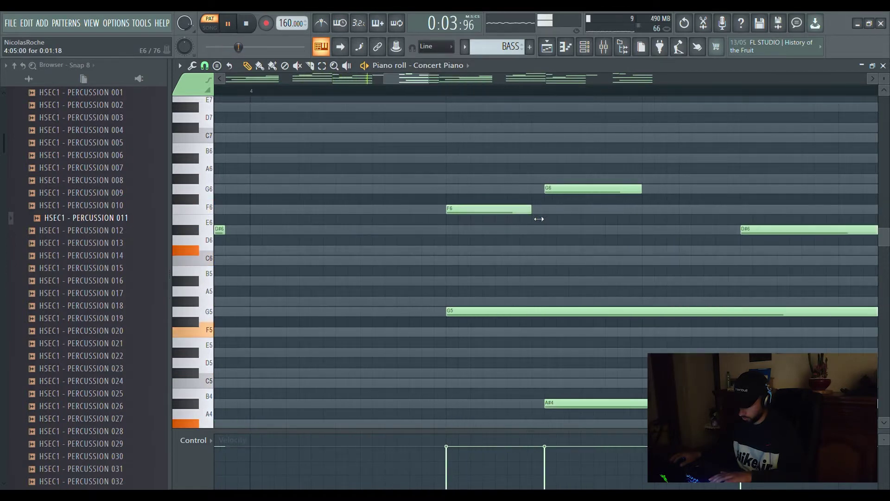
scroll(482, 139, "down", 5)
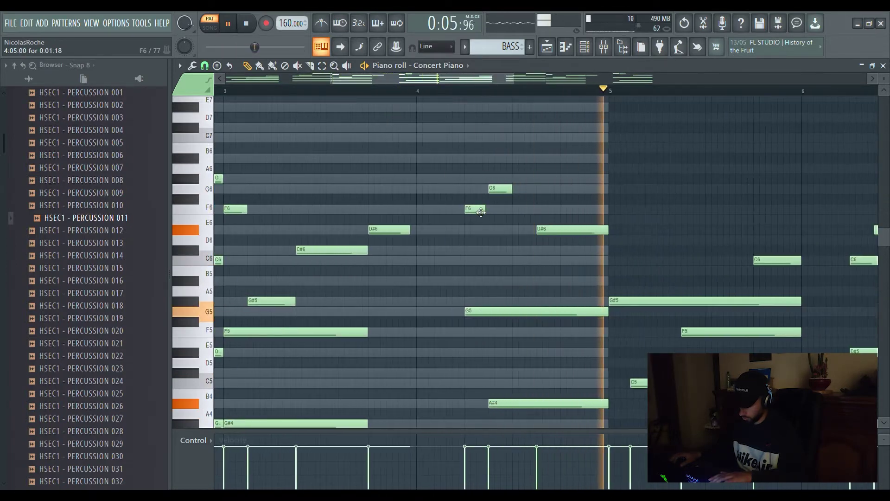
scroll(481, 151, "up", 4)
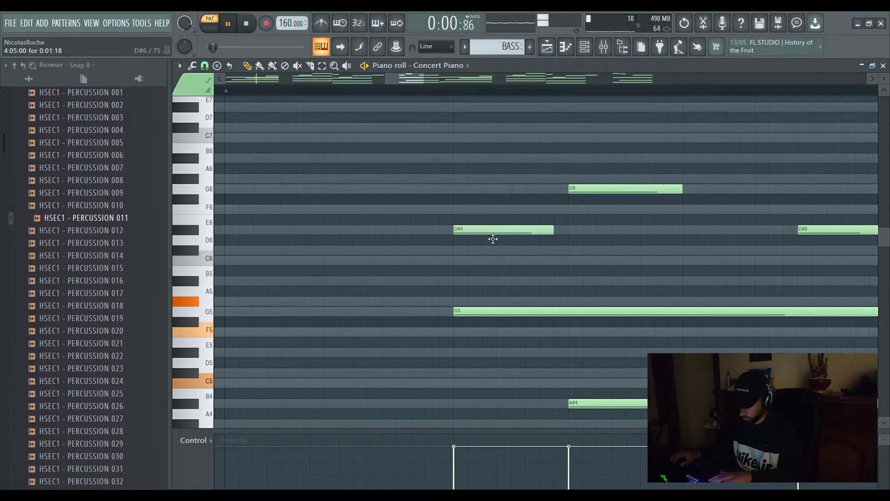
left_click_drag(553, 229, 567, 230)
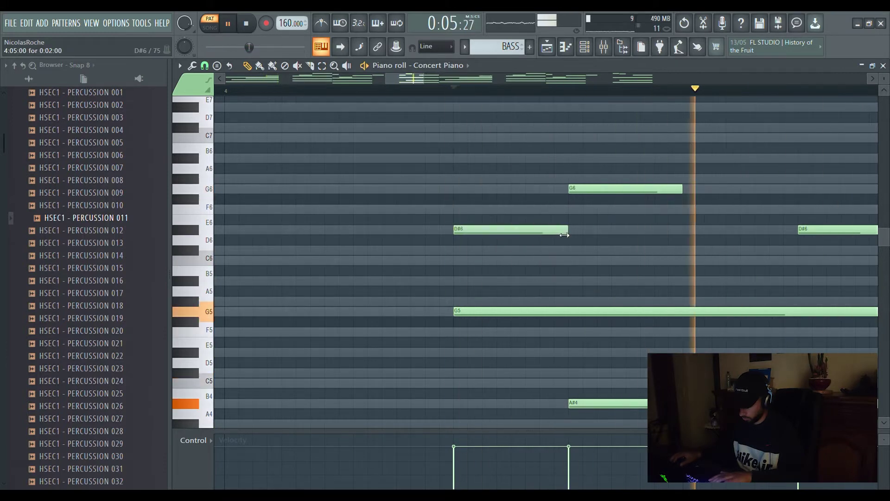
scroll(440, 85, "down", 8)
scroll(489, 130, "down", 2)
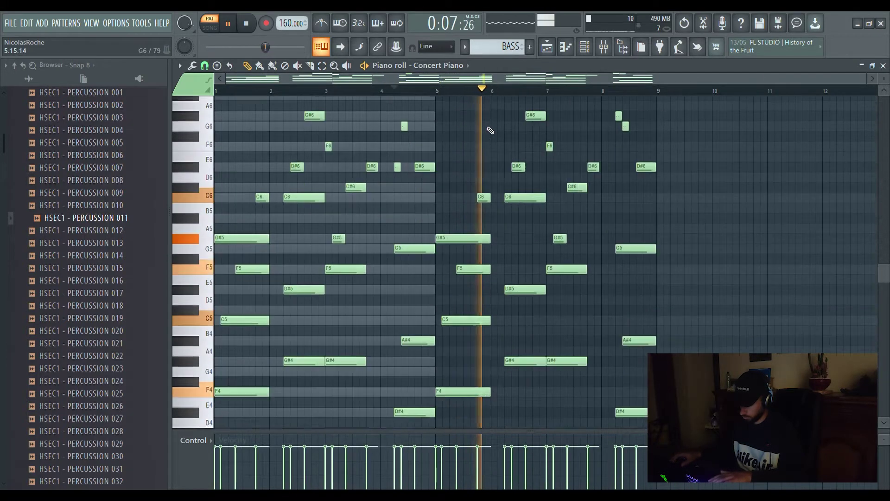
scroll(481, 146, "up", 3)
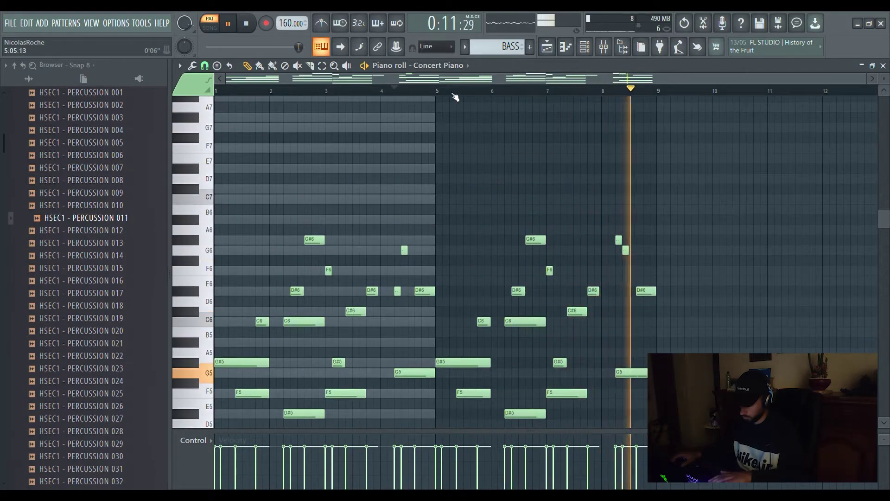
Step: Restart playback with the metronome enabled and move bar 1's C5 to 1:03:00, keeping its end at the bar line
scroll(483, 148, "down", 1)
scroll(481, 158, "down", 2)
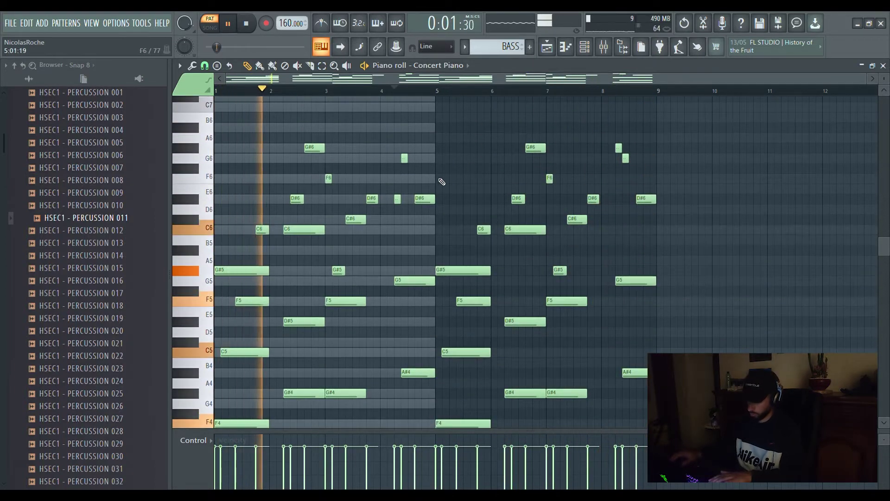
key("space")
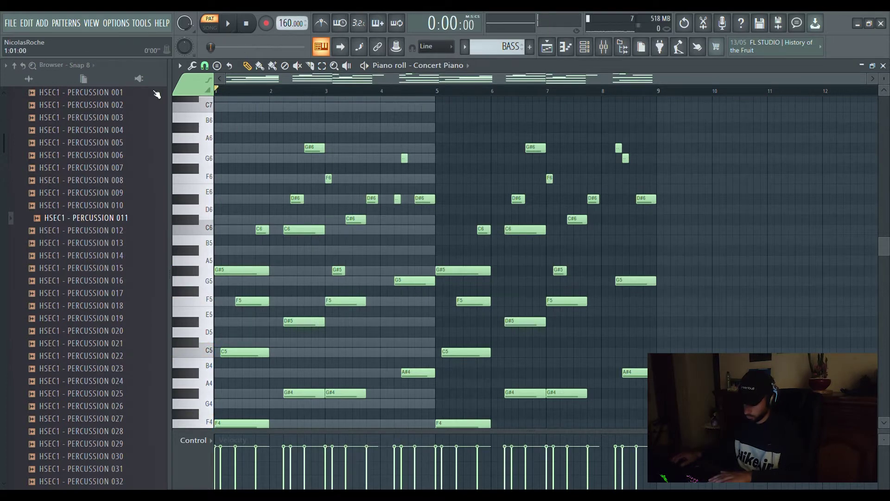
left_click(319, 26)
key("space")
scroll(239, 90, "up", 3)
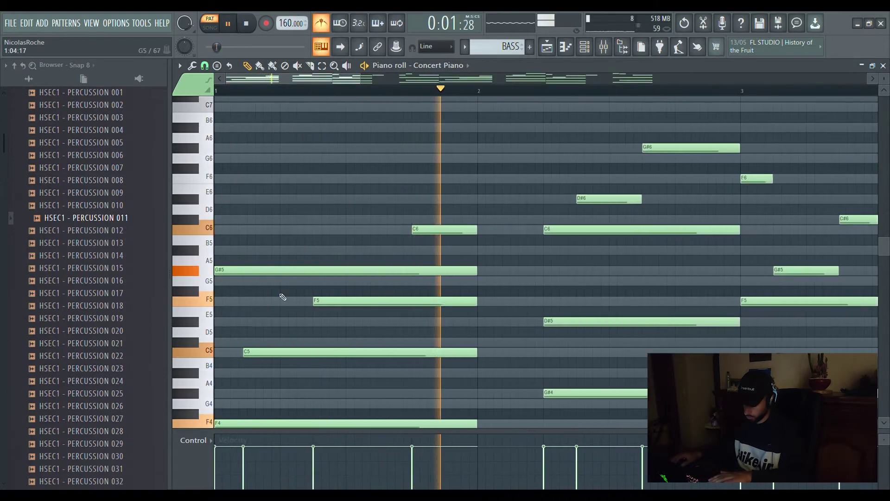
key("space")
key("space")
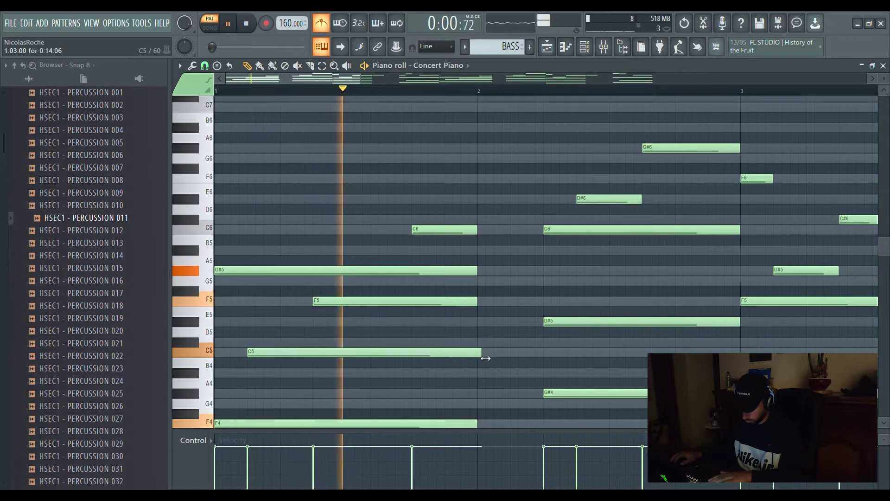
Step: Move bar 5's C5 to 5:03:00, keeping its end at the bar line
scroll(278, 95, "down", 2)
scroll(459, 91, "up", 3)
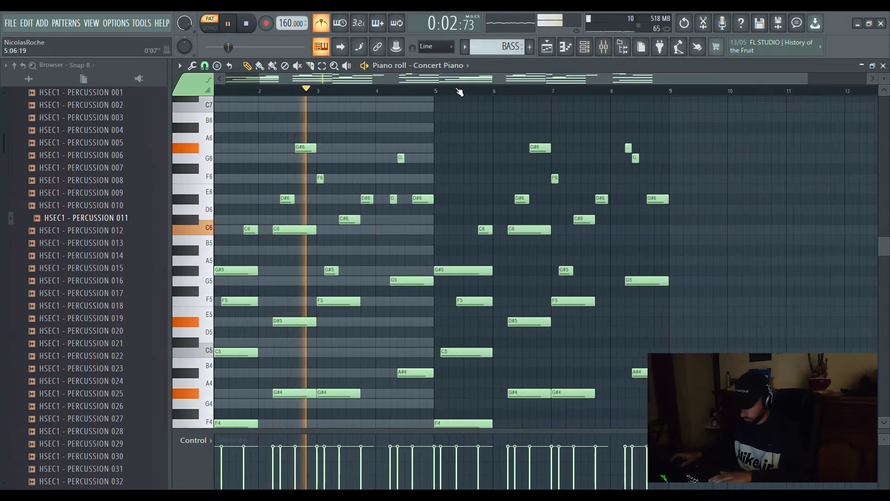
left_click_drag(560, 359, 565, 360)
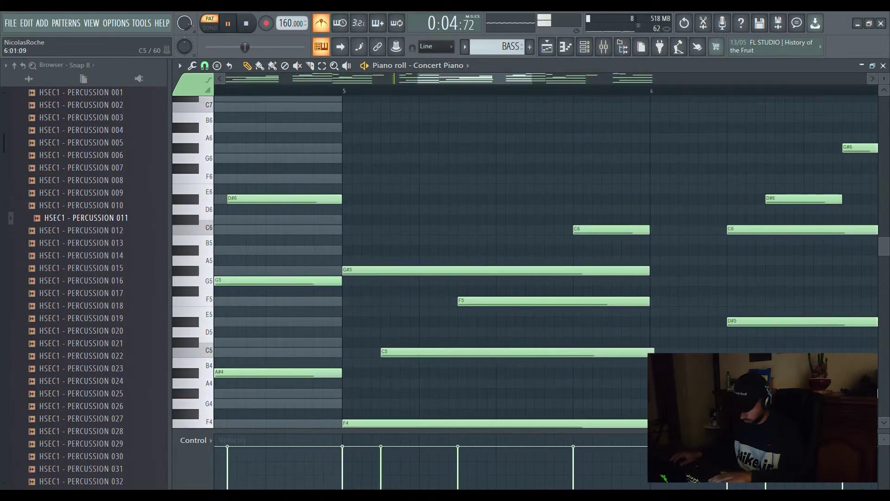
Step: Lengthen bar 4's G6 to four steps so it meets the following D#6, and turn off the metronome
scroll(417, 90, "down", 3)
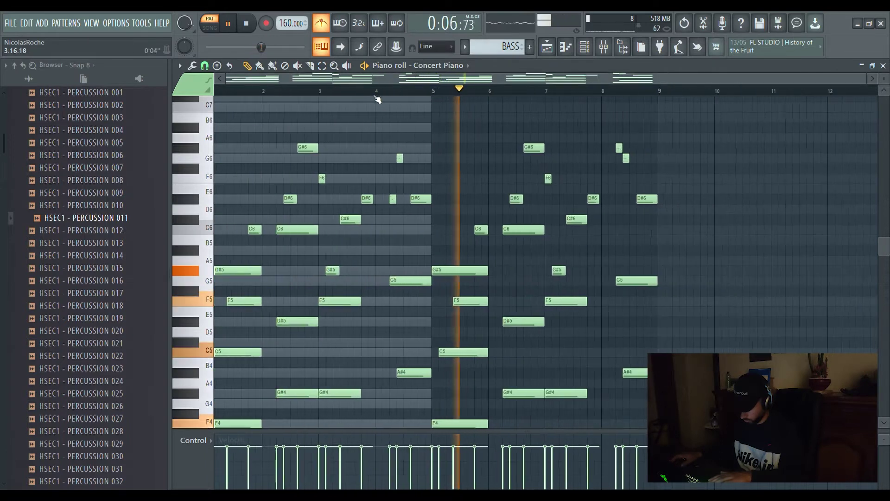
scroll(417, 91, "up", 4)
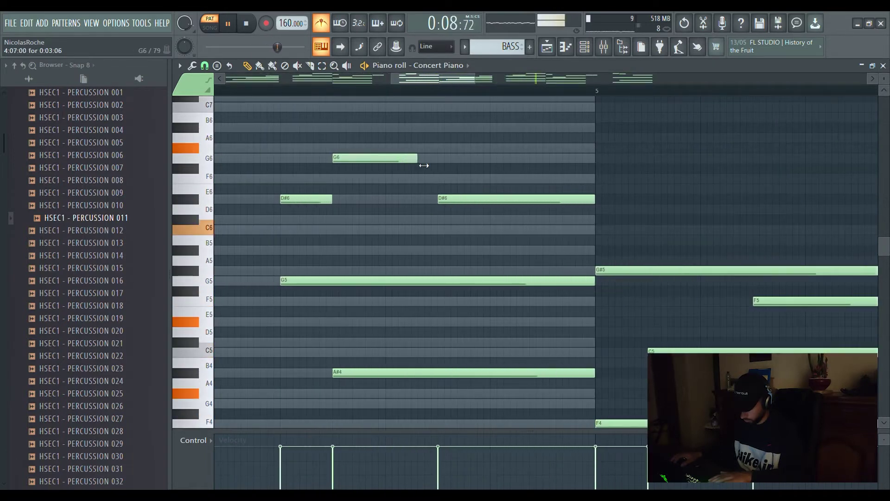
left_click_drag(424, 166, 435, 165)
scroll(431, 101, "down", 4)
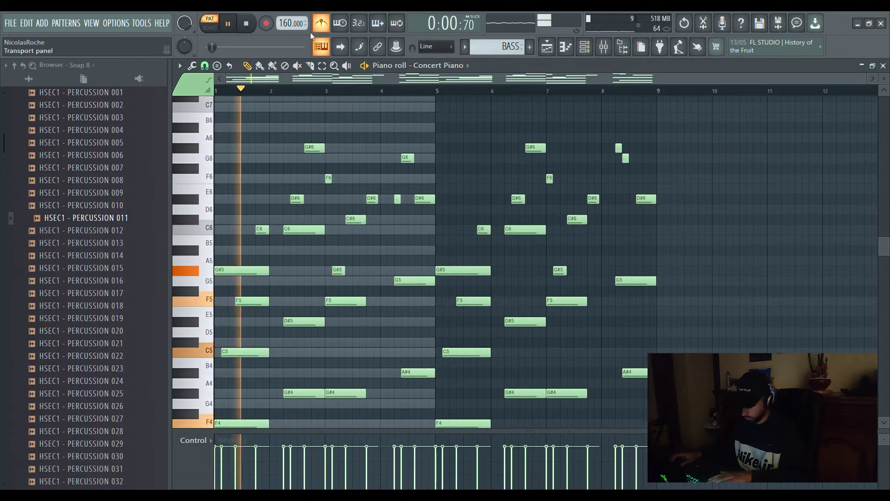
left_click(322, 23)
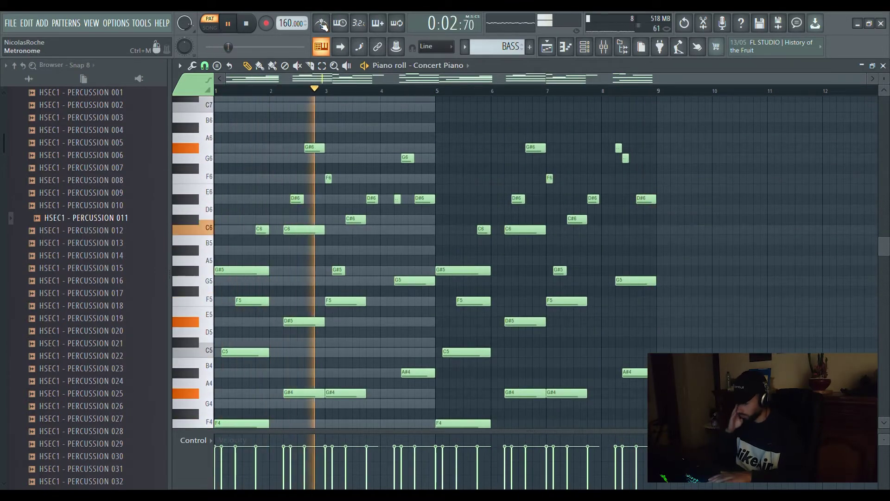
Step: Transpose all notes down one octave and play back the loop
key("space")
key("shift+Down")
key("space")
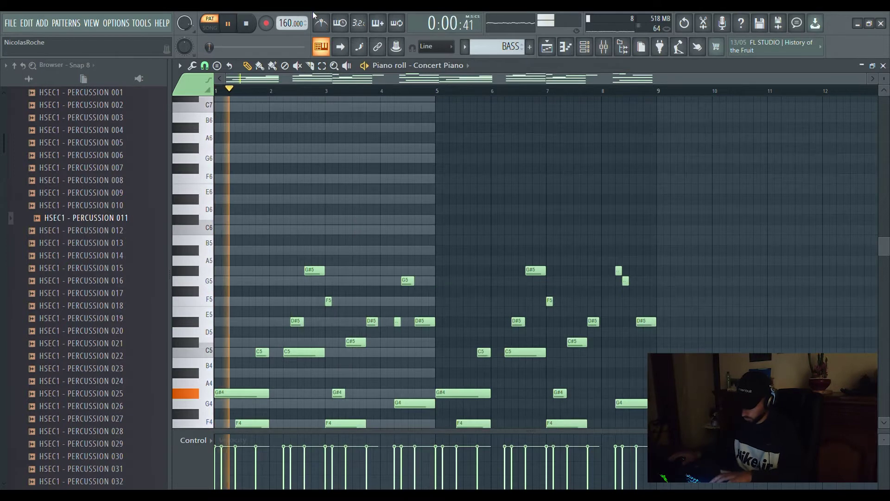
scroll(515, 172, "down", 5)
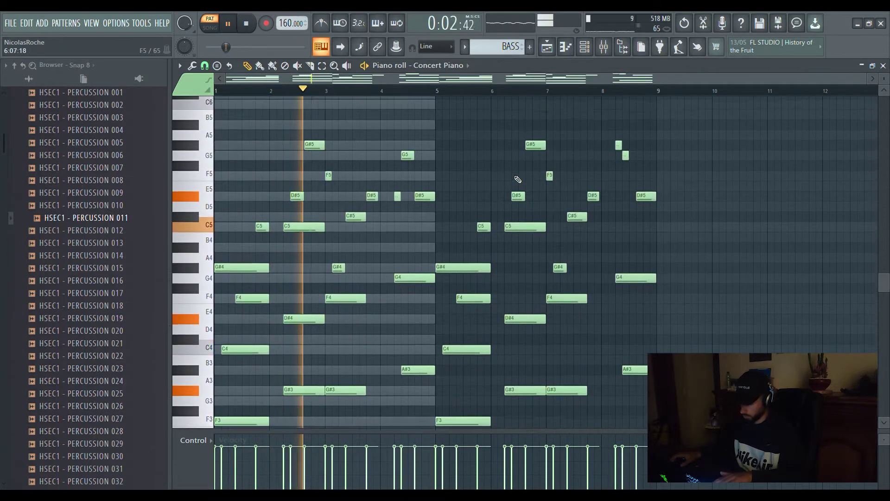
scroll(519, 180, "up", 3)
scroll(494, 174, "up", 3)
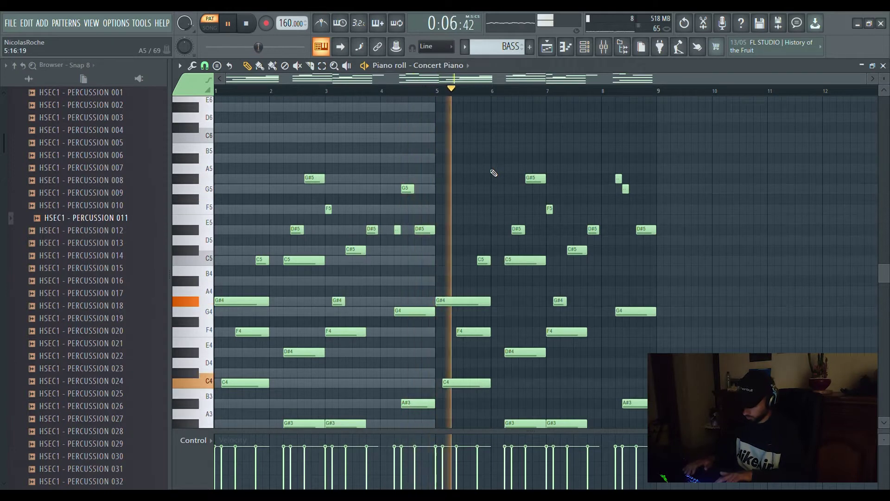
Step: Try all notes a semitone higher, then return them to their original octave and restart playback
key("shift+Up")
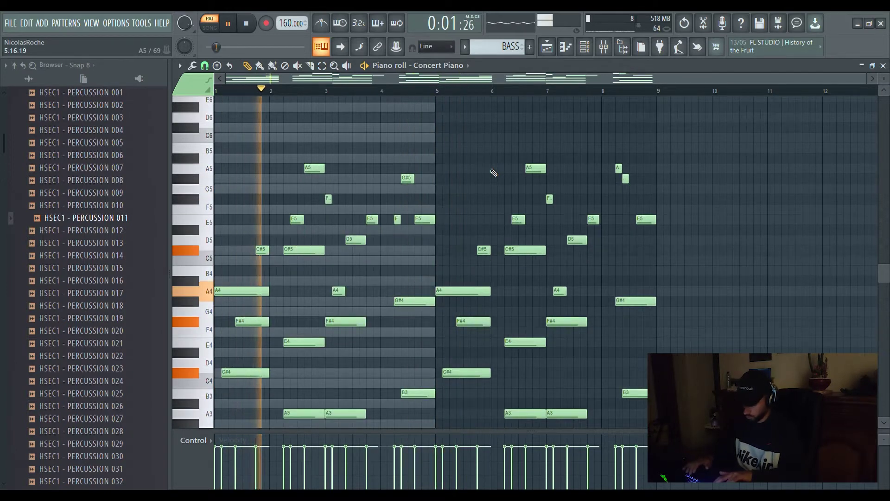
key("shift+Down")
key("ctrl+Up")
key("space")
key("space")
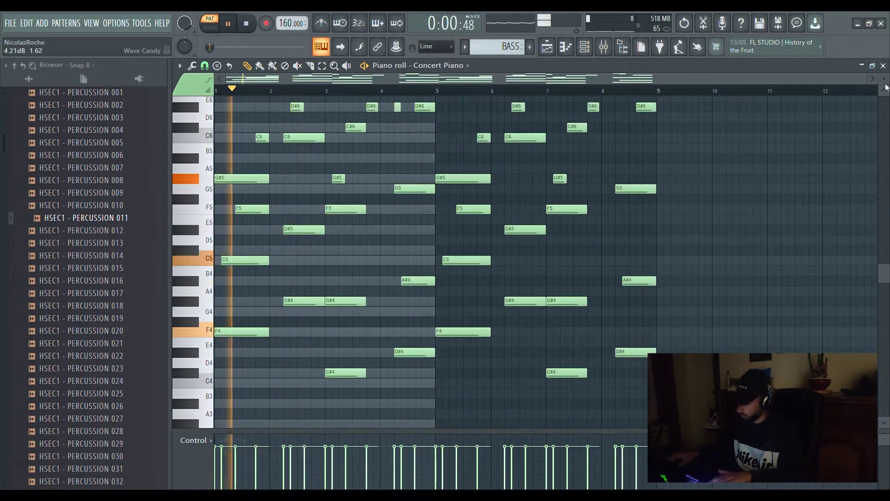
Step: Close the piano roll and the equalizer, and bring up the Concert Piano channel's instrument
key("F7")
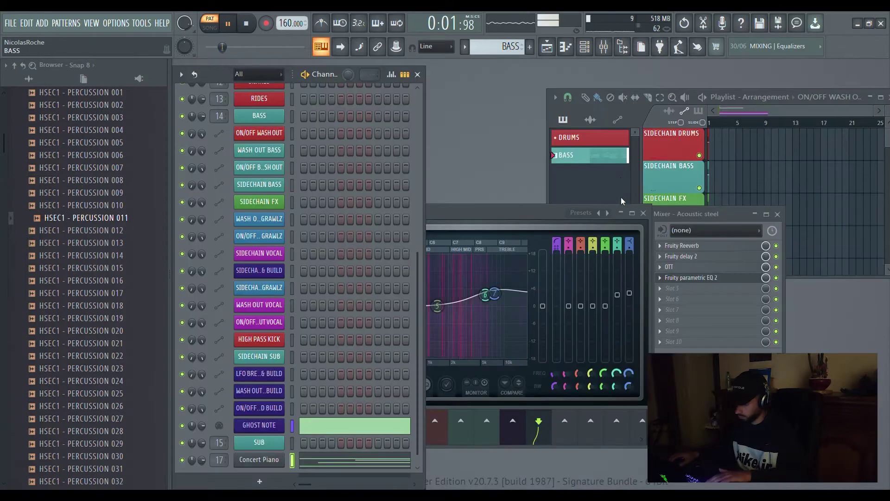
left_click(641, 213)
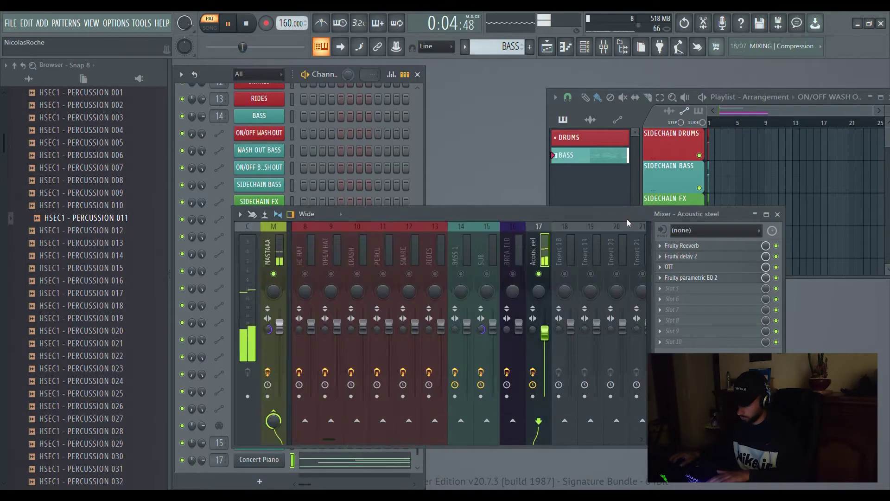
left_click(273, 464)
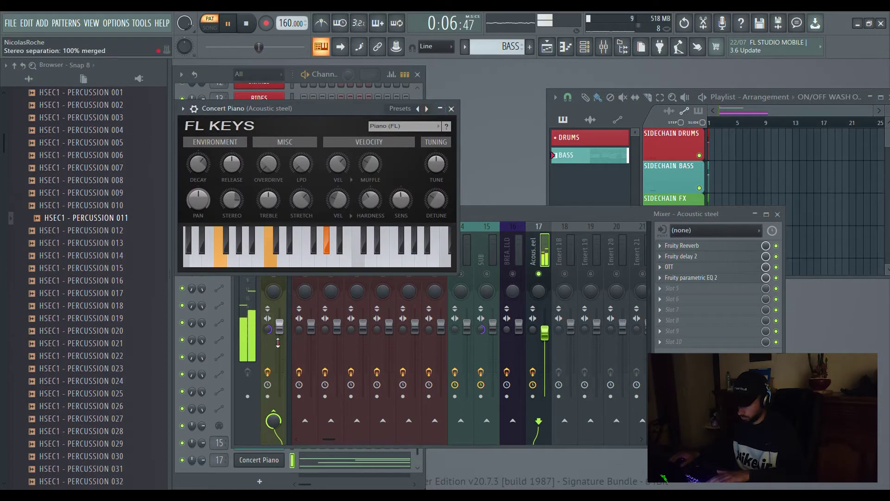
left_click(276, 459)
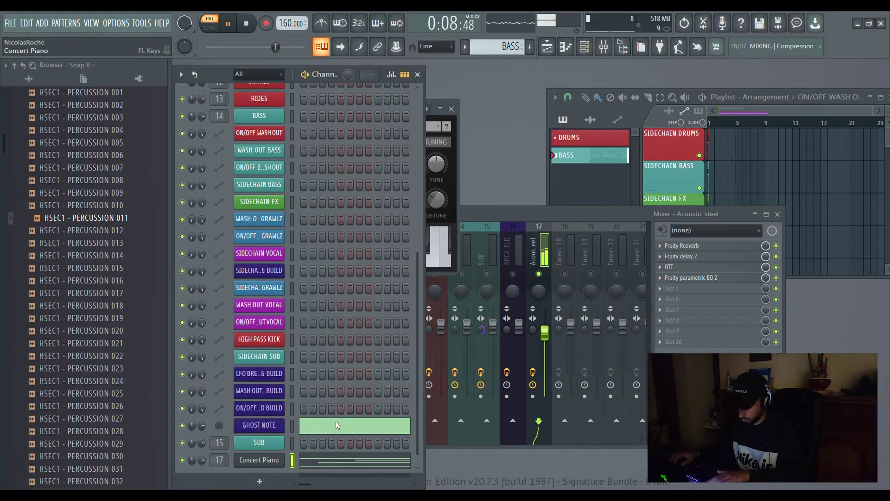
Step: Replace the Concert Piano instrument with Sytrus using the Music box preset, and open the channel's piano roll
key("ctrl+z")
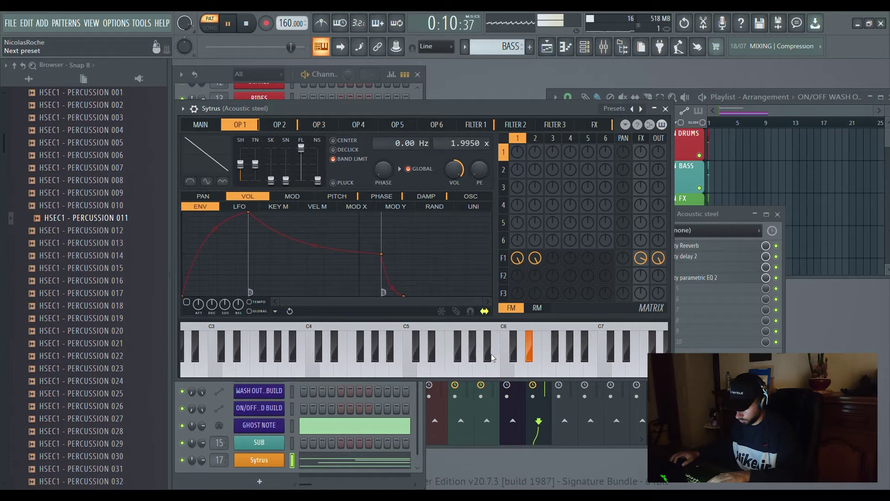
left_click(562, 50)
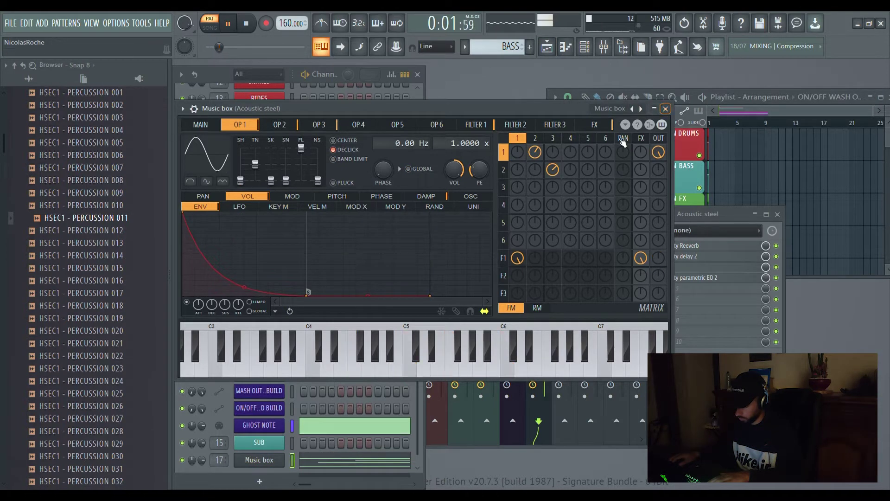
left_click(666, 110)
left_click(362, 459)
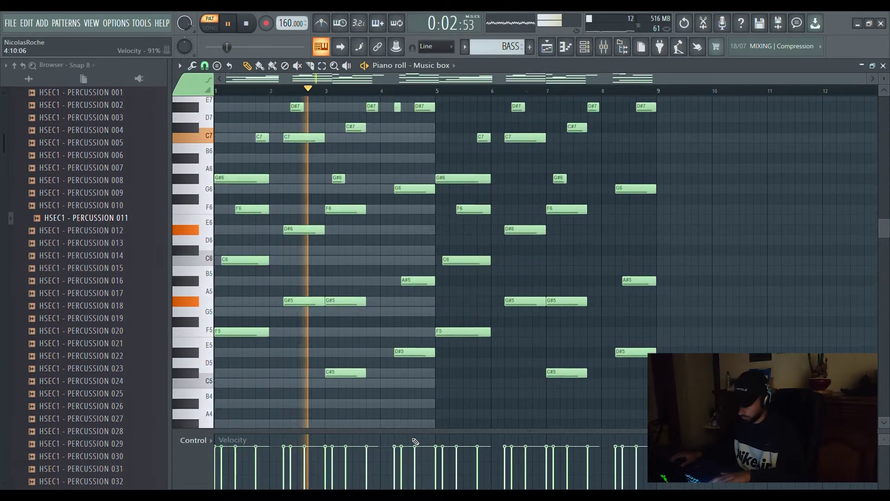
Step: Transpose all Music box notes down one octave and restart playback
scroll(393, 387, "up", 3)
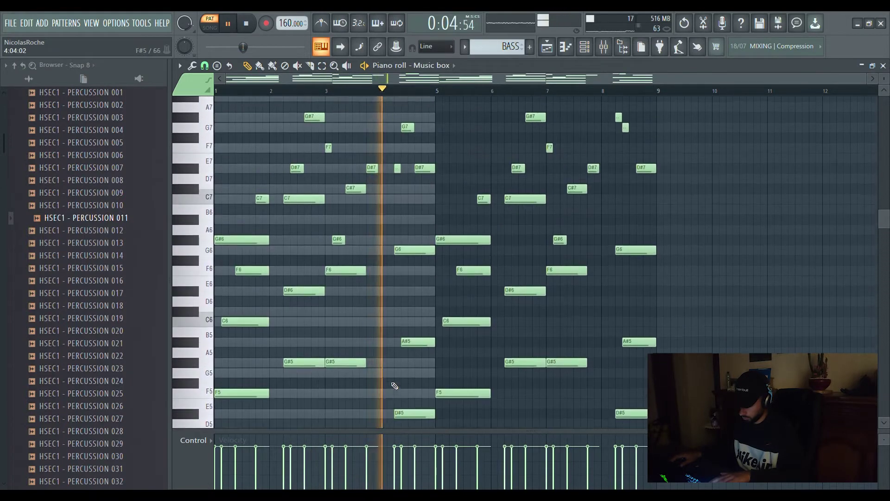
scroll(393, 386, "down", 1)
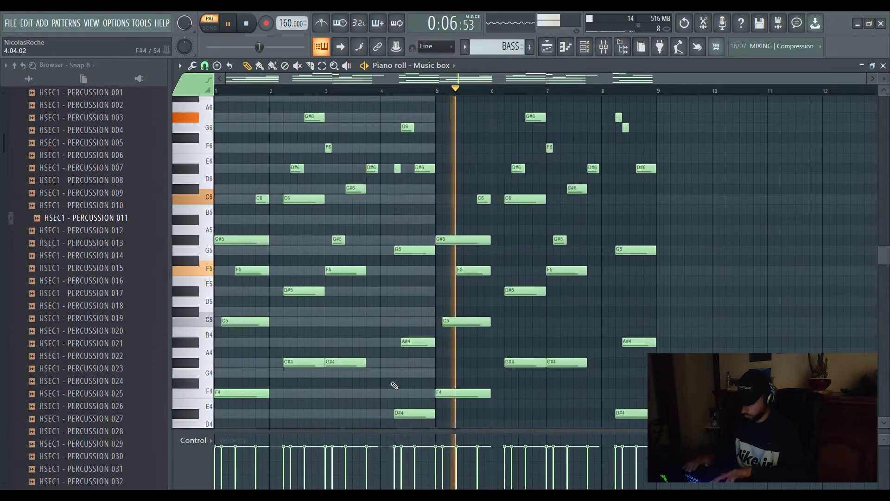
key("space")
key("space")
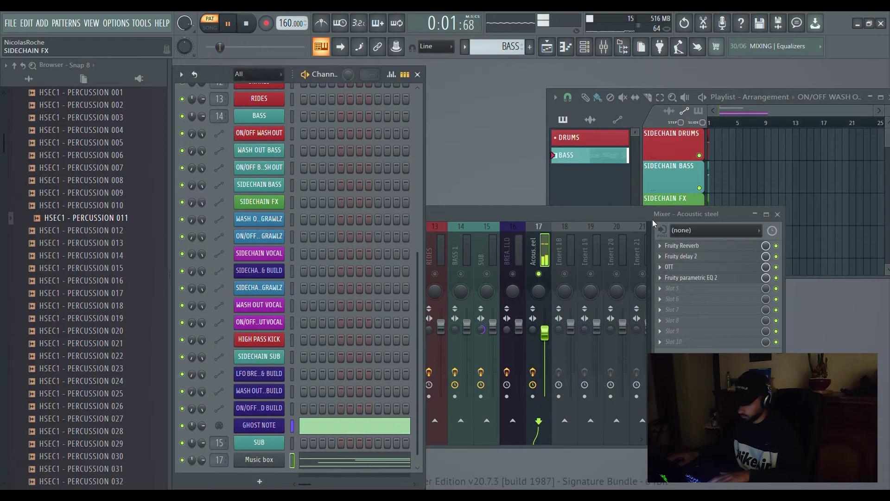
Step: Inspect Fruity Reeverb on the Acoustic steel mixer track, lower the track's volume, and close the reverb
left_click(546, 335)
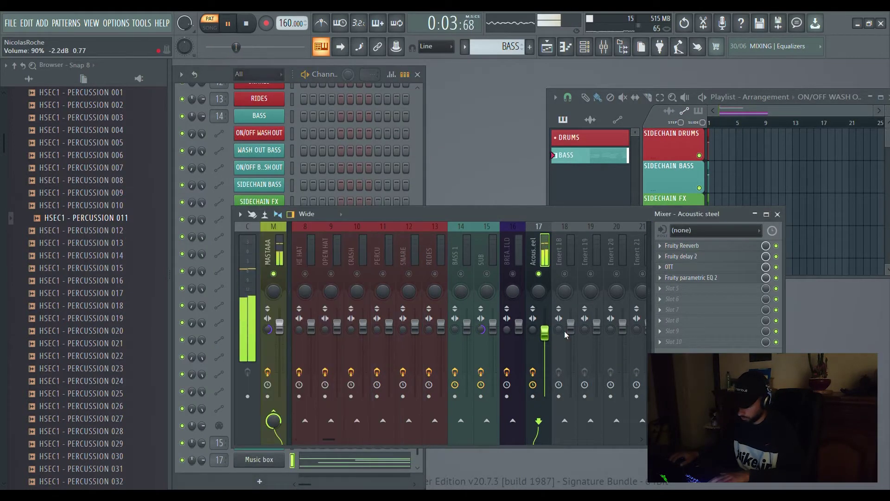
left_click(687, 247)
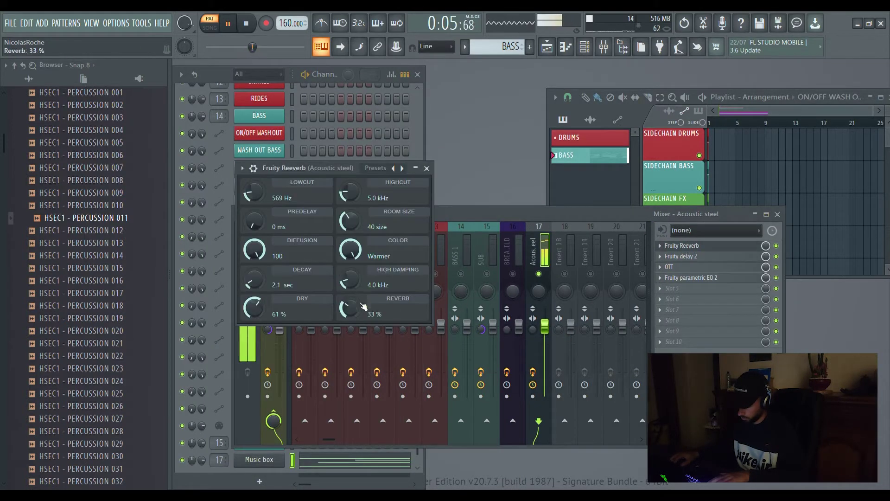
left_click_drag(545, 325, 545, 343)
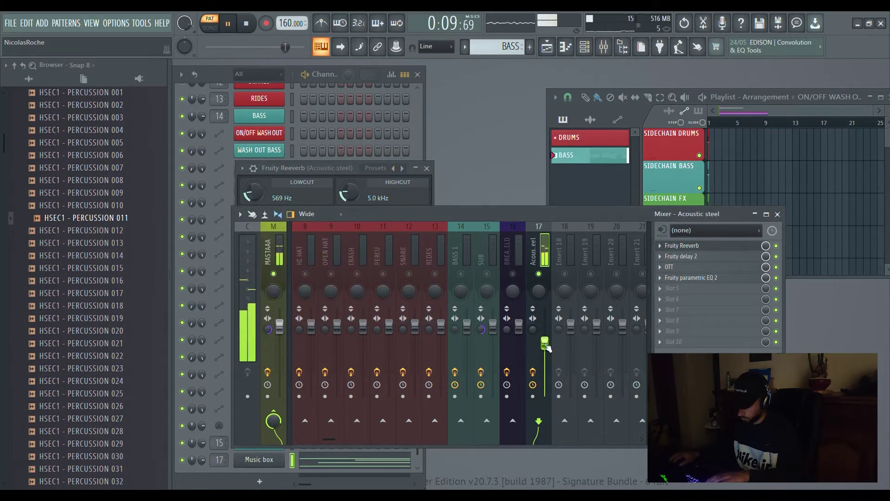
left_click(357, 172)
left_click(427, 168)
Step: Add a Serum channel with unison 5, an MG Low 24 filter, 34 ms attack and 1.72 s release
left_click(225, 75)
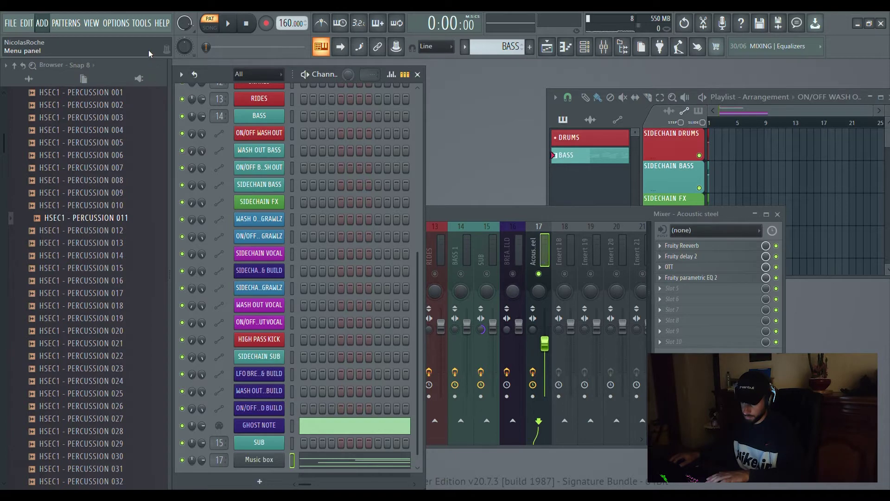
left_click(191, 74)
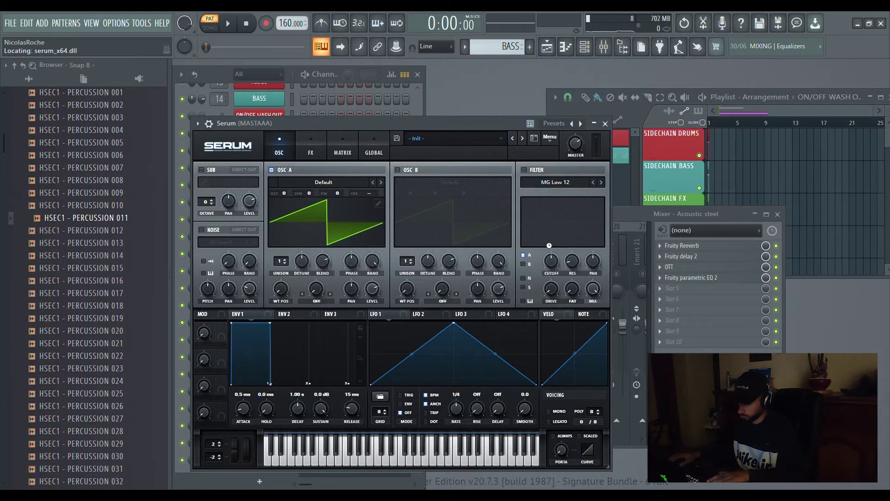
left_click_drag(555, 266, 557, 264)
key("c")
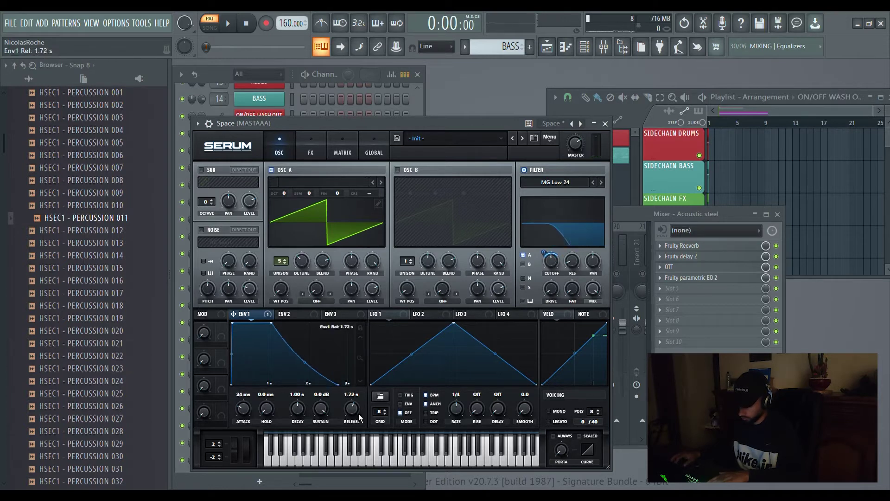
left_click(605, 123)
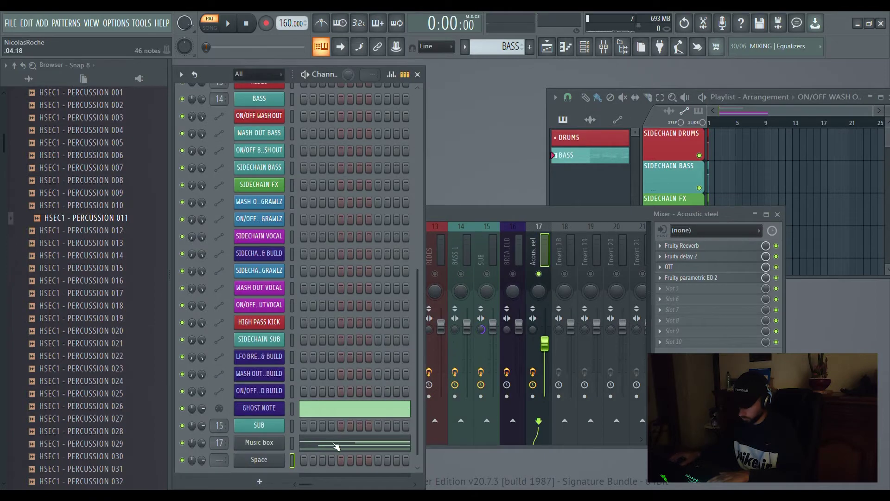
Step: Paste the Music box notes into the Space channel's piano roll and align bar 2's C6 note with the G#4 below it
key("ctrl+v")
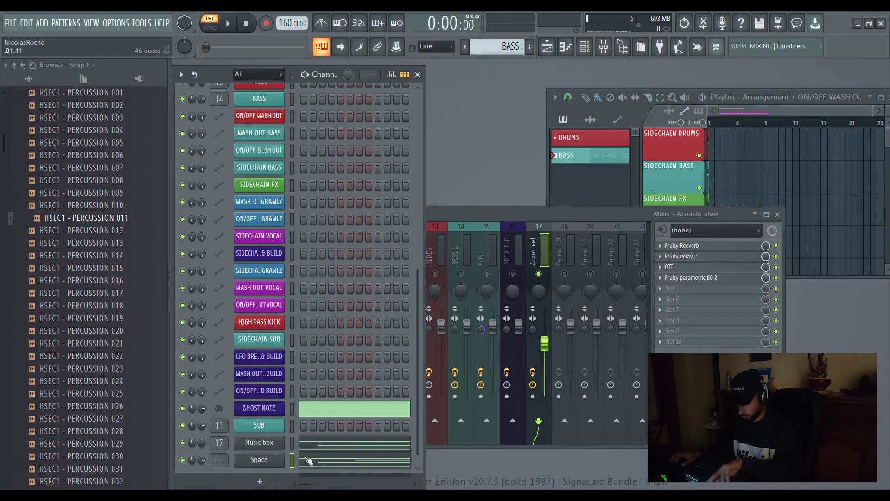
left_click(308, 461)
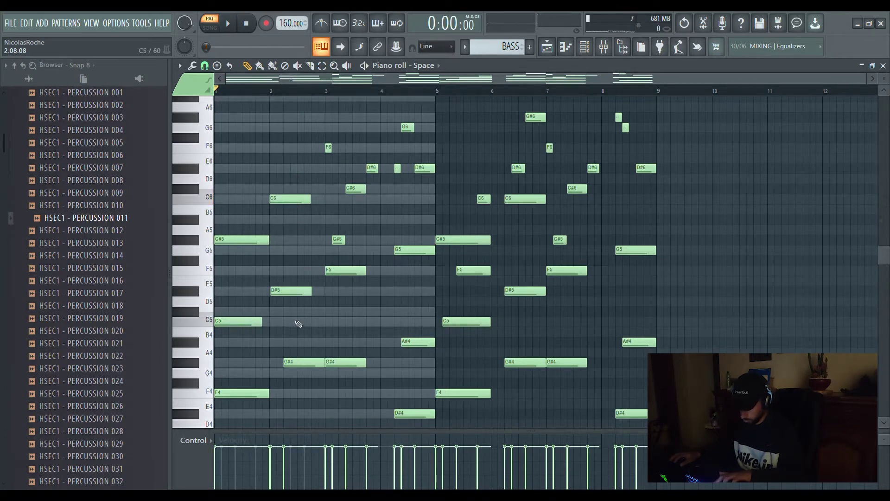
left_click_drag(290, 197, 301, 191)
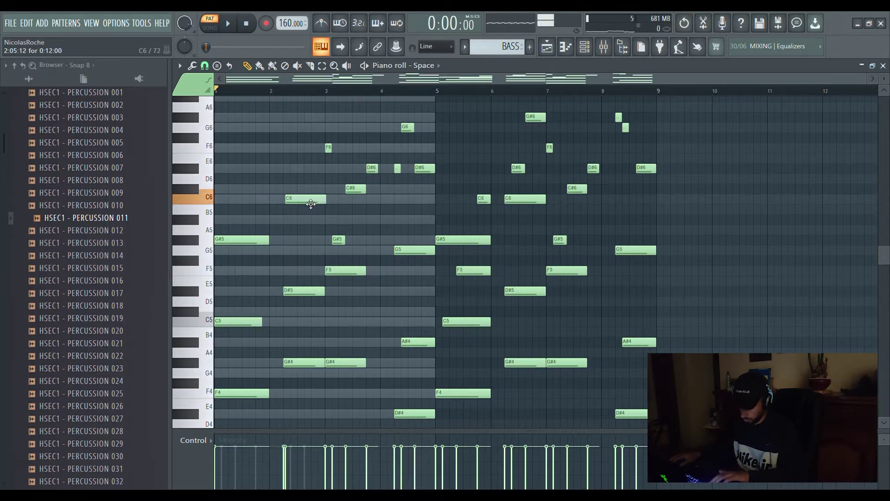
scroll(284, 154, "up", 5)
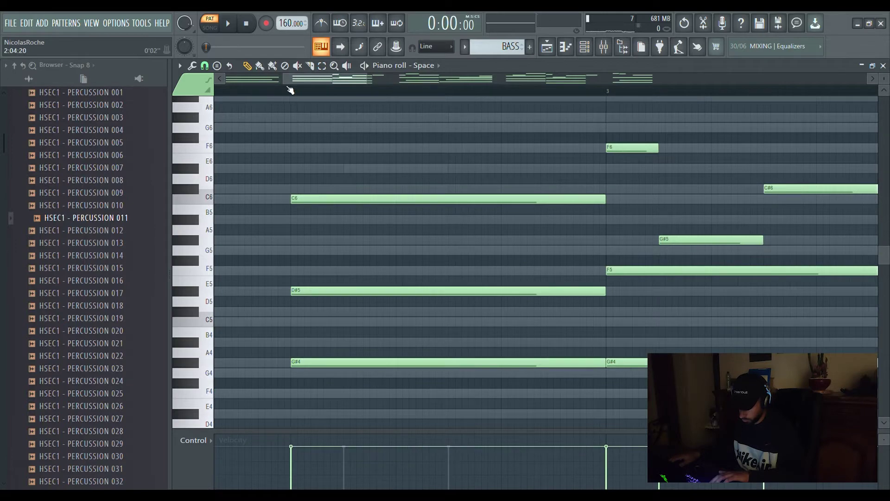
scroll(290, 90, "down", 6)
scroll(343, 95, "up", 6)
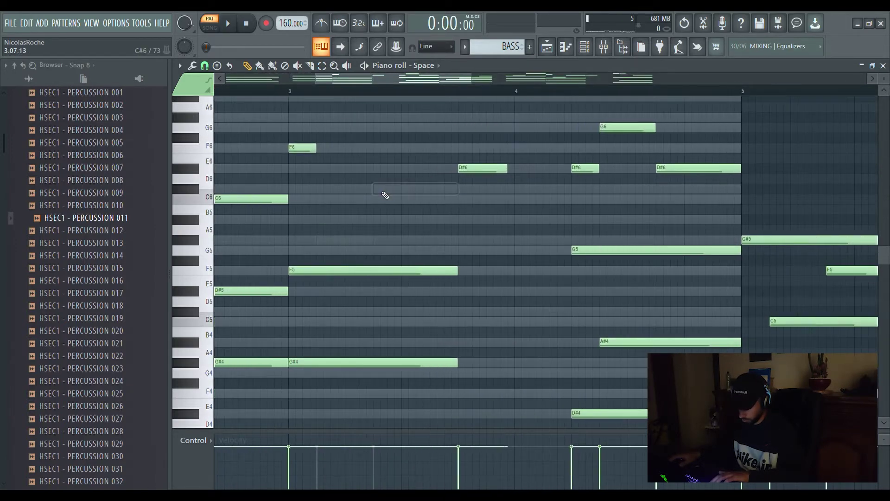
Step: Move the C#6 note to the start of bar 3, and clear the short melody notes above the chords in bars 3 and 4
left_click(377, 190)
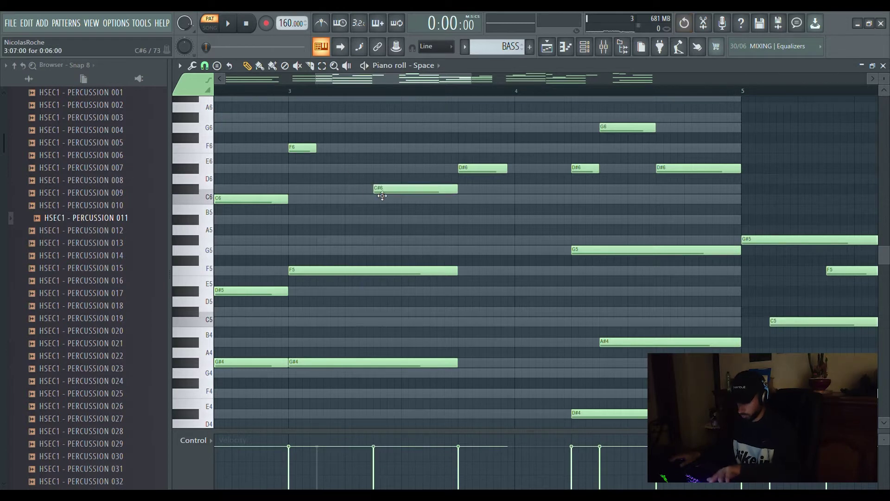
left_click_drag(393, 194, 306, 199)
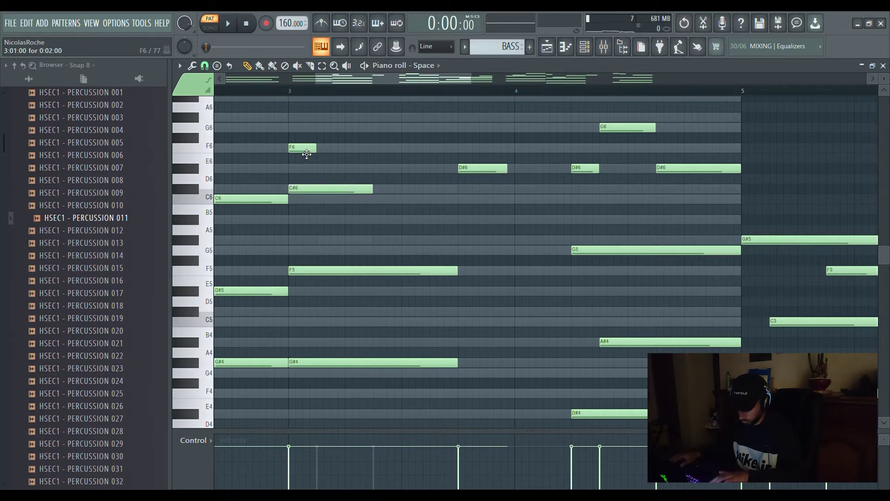
scroll(308, 91, "down", 6)
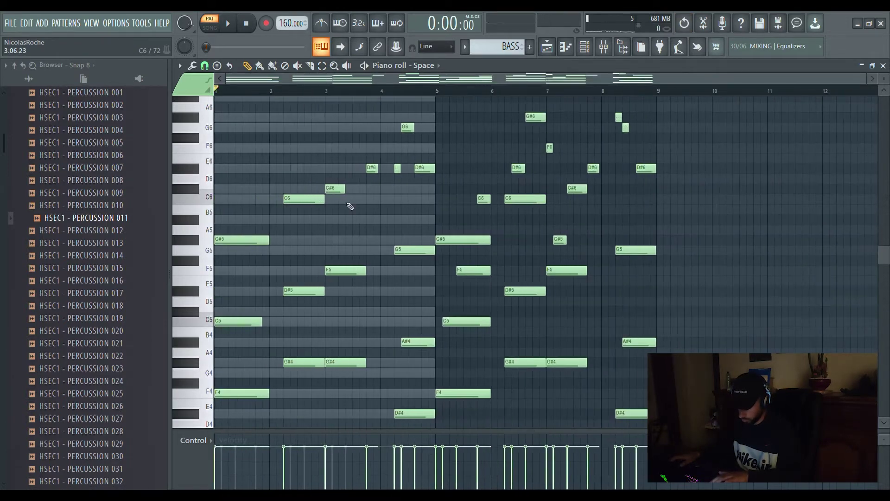
scroll(357, 223, "down", 2)
scroll(357, 224, "down", 2)
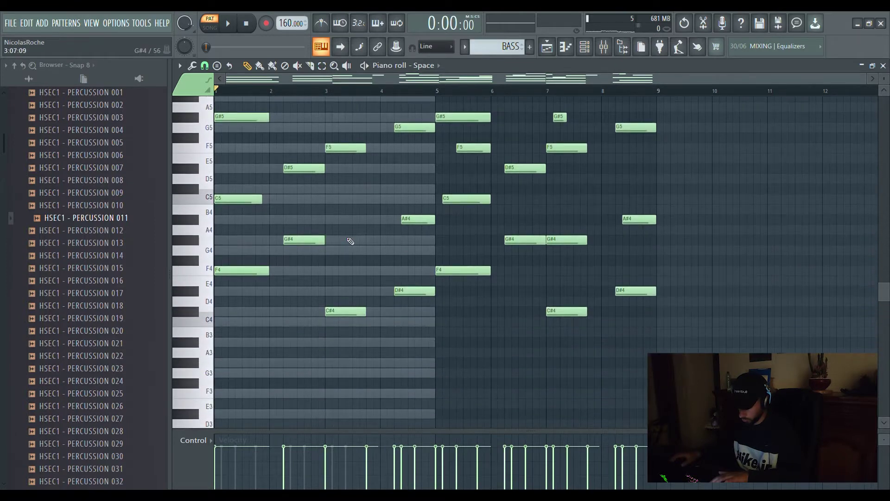
scroll(353, 239, "up", 3)
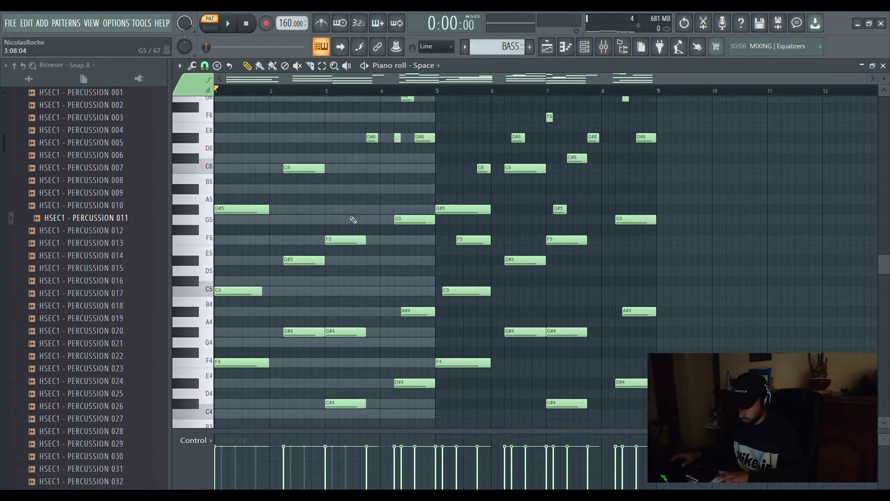
right_click(372, 167)
right_click(397, 137)
right_click(425, 138)
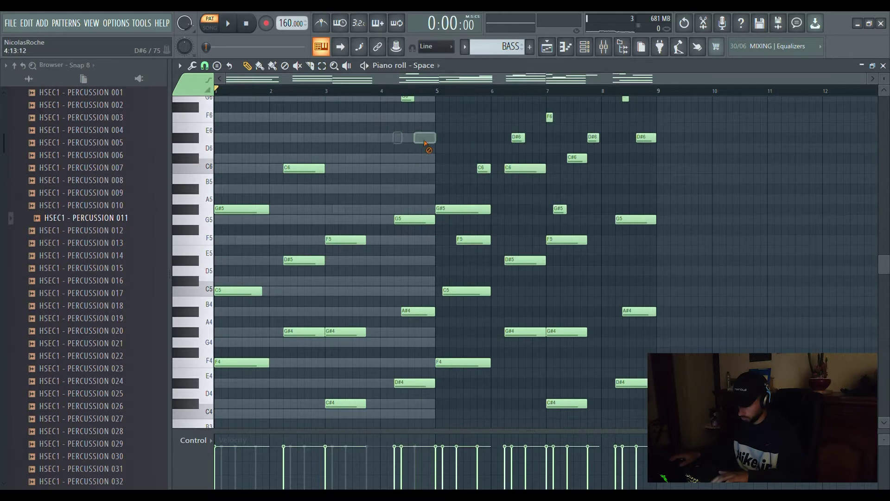
Step: Delete all Space notes in bars 5 to 8, keeping only the chords of the first four bars
scroll(626, 308, "down", 4)
left_click_drag(702, 349, 448, 135)
key("Delete")
scroll(423, 160, "down", 4)
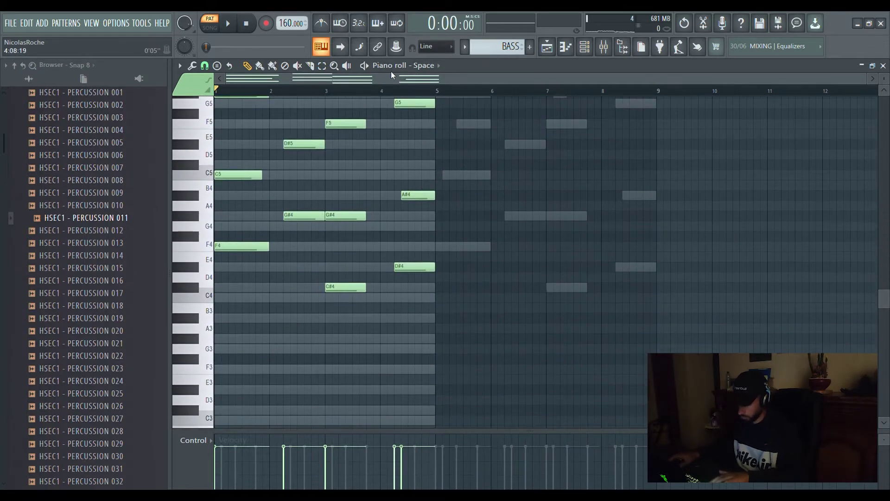
Step: Match bar 4's A#4 to its chord's start and end, and extend bar 1's C5 to end with its chord
scroll(398, 89, "up", 3)
scroll(397, 89, "up", 3)
left_click_drag(467, 205, 433, 205)
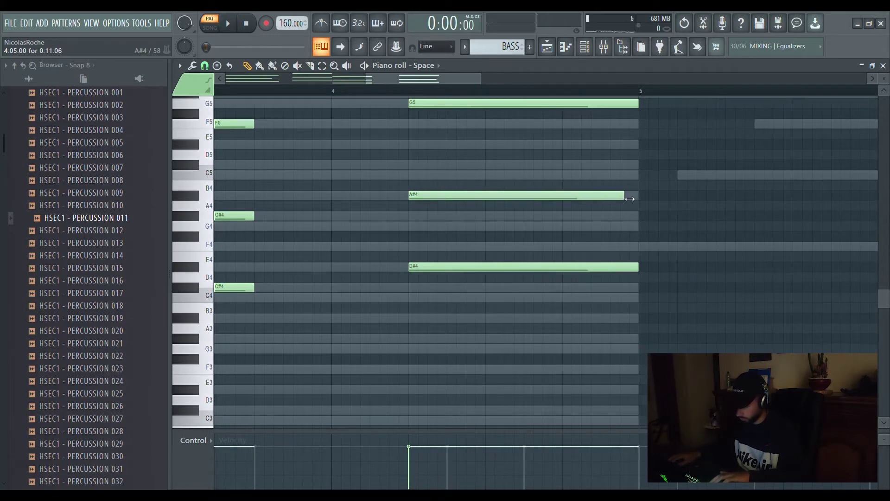
scroll(433, 89, "down", 6)
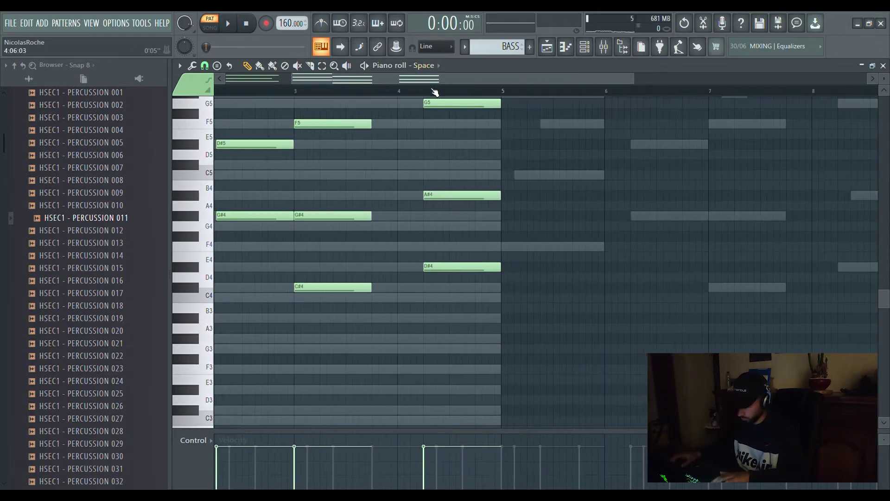
scroll(441, 148, "up", 5)
scroll(335, 210, "down", 5)
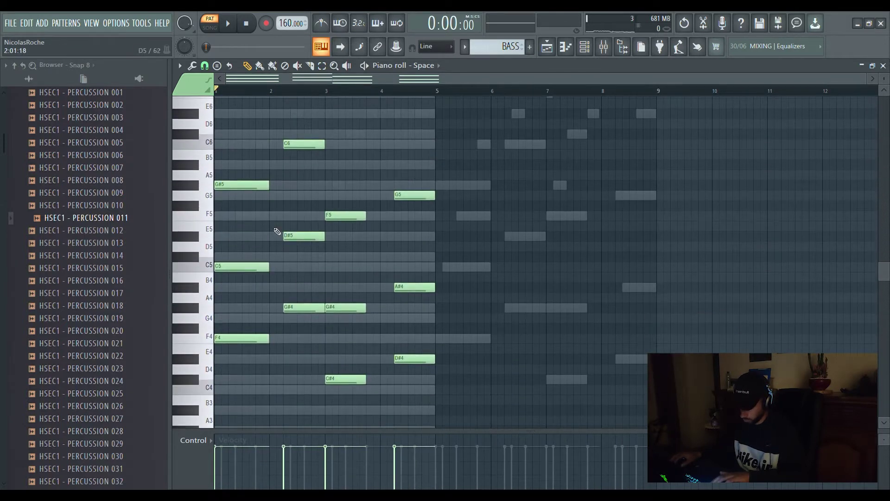
scroll(264, 91, "up", 7)
scroll(265, 91, "down", 7)
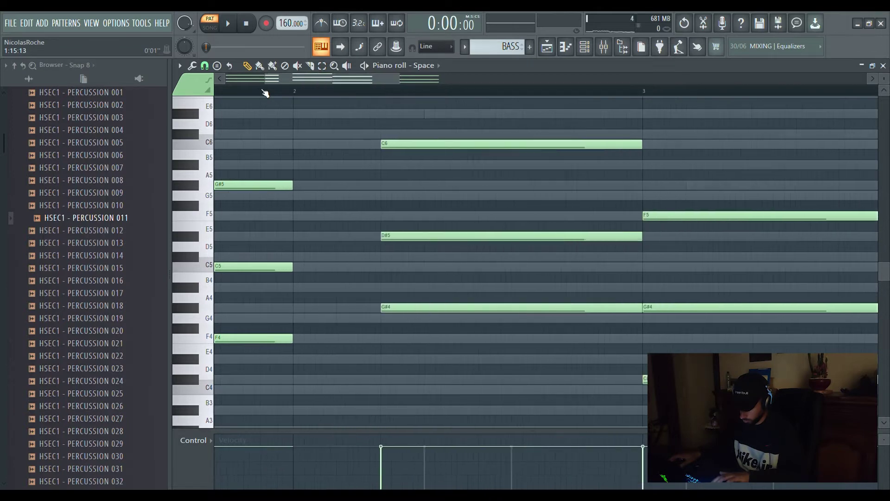
Step: Shorten all three notes of the bar 1 chord to one beat and play the result
left_click_drag(259, 374, 231, 150)
left_click_drag(269, 184, 230, 201)
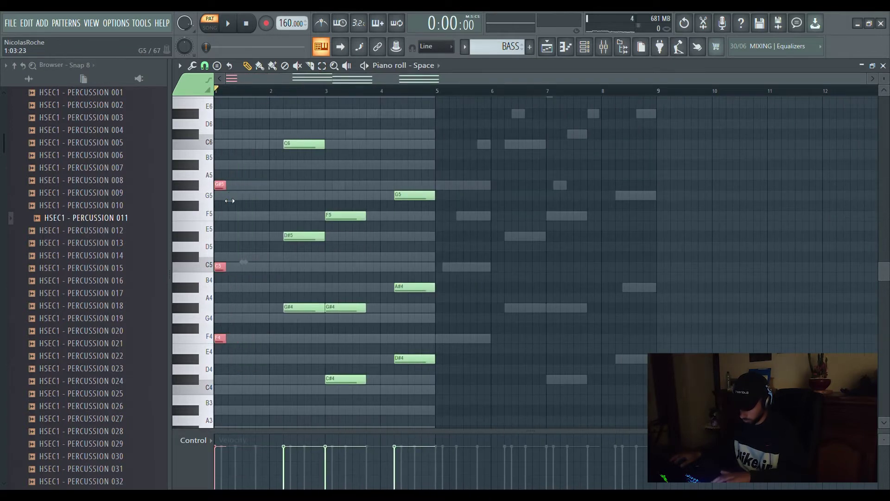
scroll(221, 96, "up", 8)
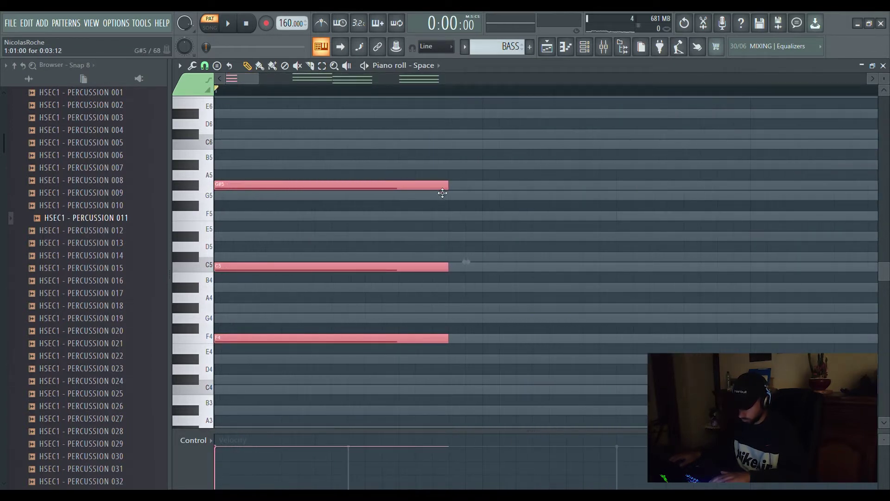
left_click_drag(448, 191, 466, 190)
key("space")
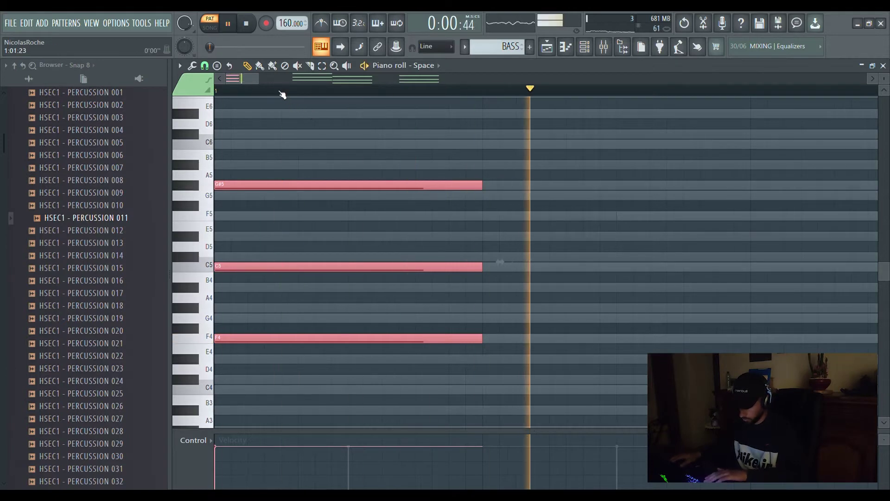
scroll(285, 93, "down", 7)
scroll(302, 94, "up", 5)
key("space")
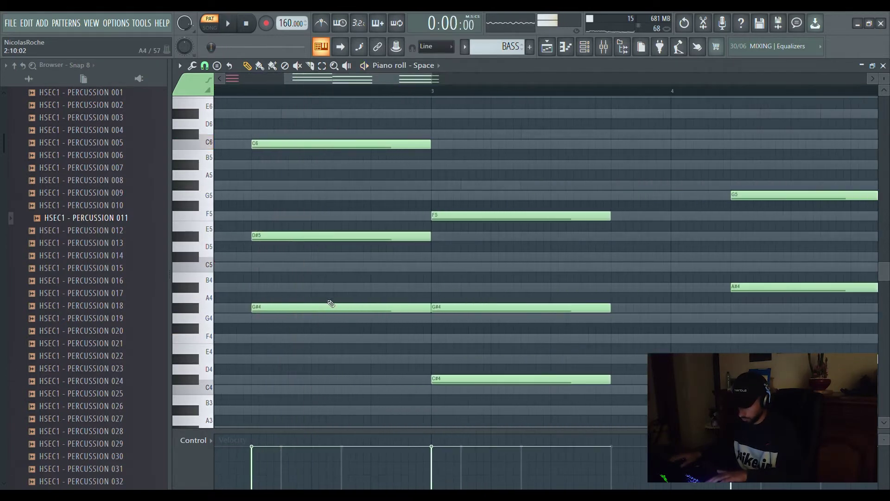
Step: Shorten the bar 2 chord to two steps and repeat it at step 11 of the same bar
key("space")
left_click_drag(352, 333, 320, 120)
left_click_drag(432, 150, 361, 149)
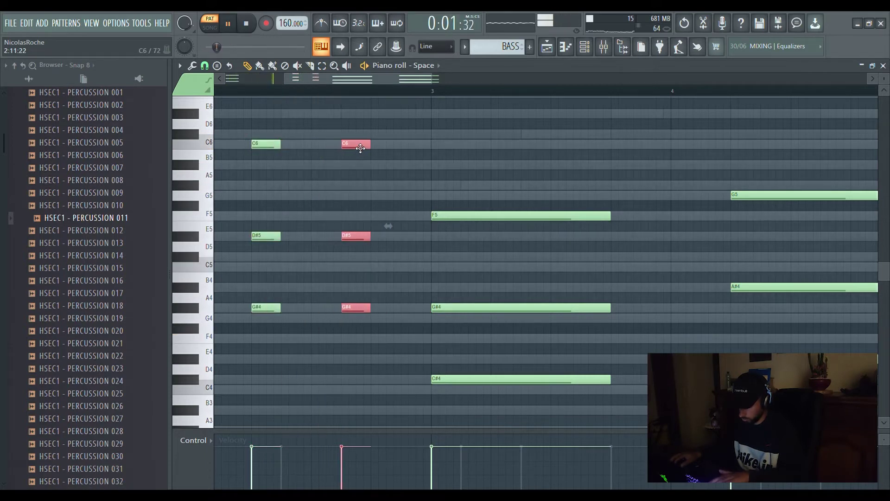
left_click(388, 180, "ctrl")
key("space")
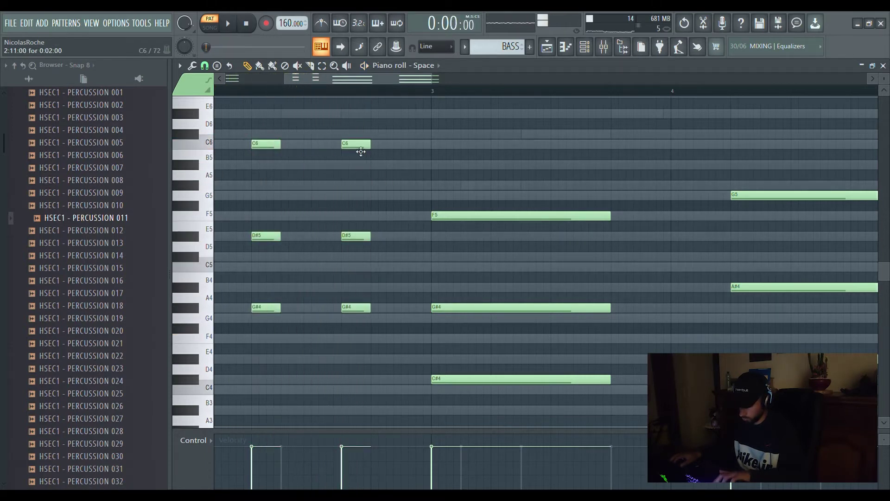
Step: Raise the top note of bar 2's second chord stab to D#6 and restart playback
key("ctrl+Up")
key("ctrl+Up")
key("ctrl+Up")
key("space")
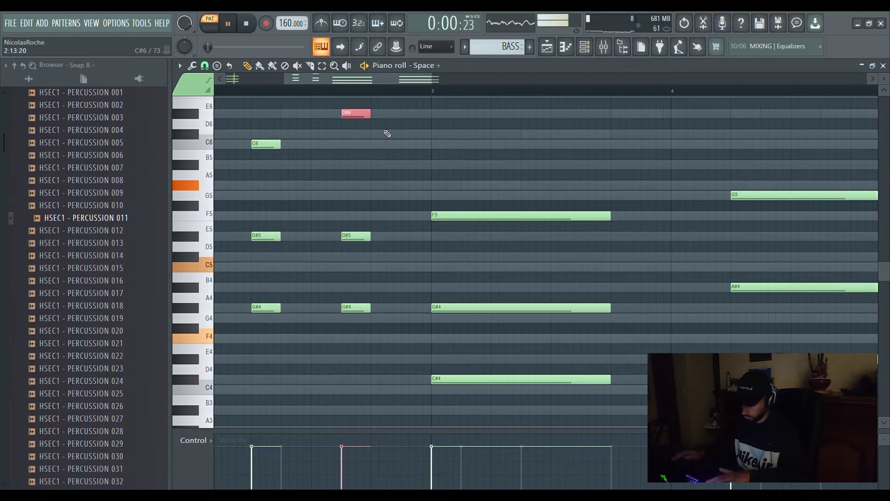
Step: Shorten the bar 3 chord to four steps, and turn the bar 4 chord into two two-step stabs at steps 5 and 11
scroll(345, 89, "down", 4)
scroll(352, 149, "up", 1)
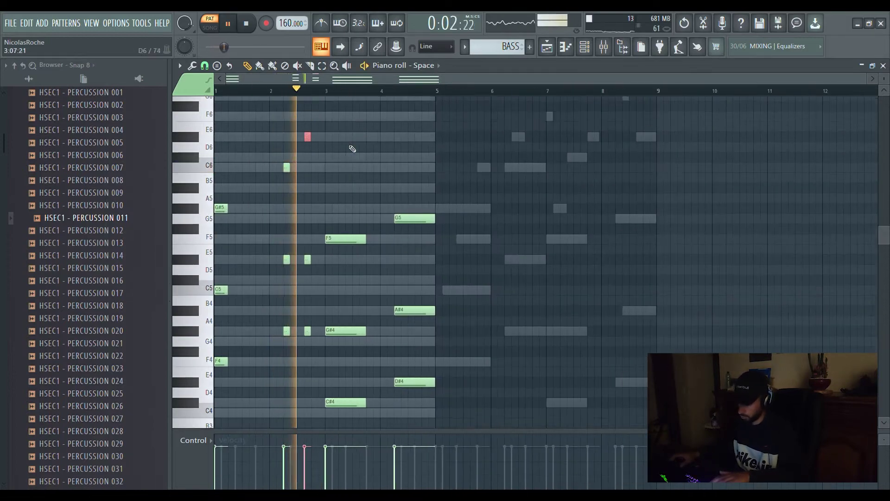
scroll(353, 156, "down", 1)
scroll(356, 166, "up", 1)
scroll(356, 166, "down", 1)
scroll(333, 100, "up", 4)
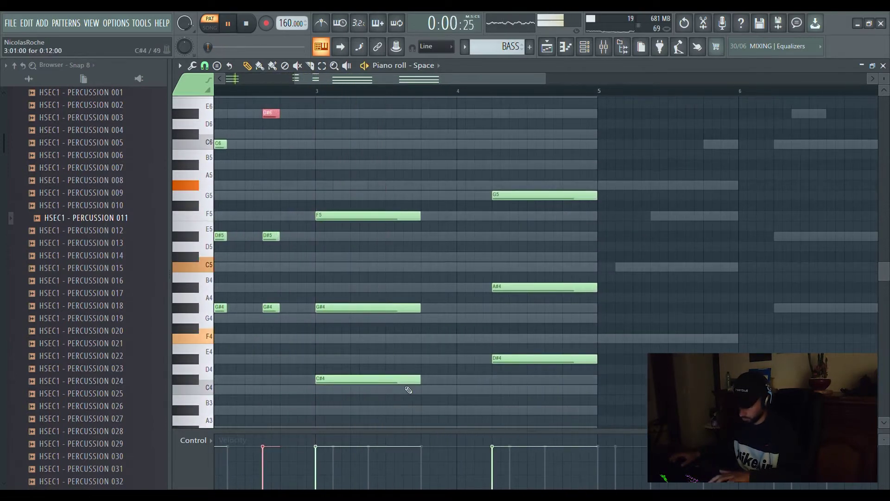
left_click_drag(407, 393, 350, 218)
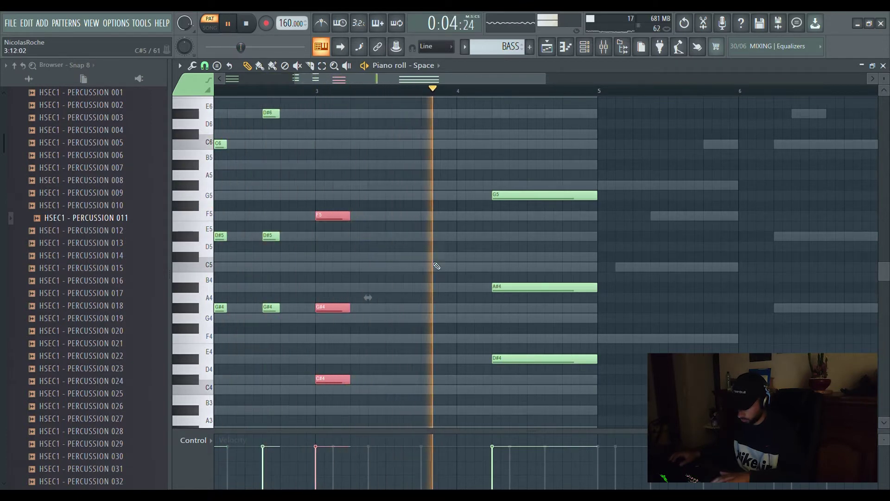
left_click_drag(583, 373, 549, 200)
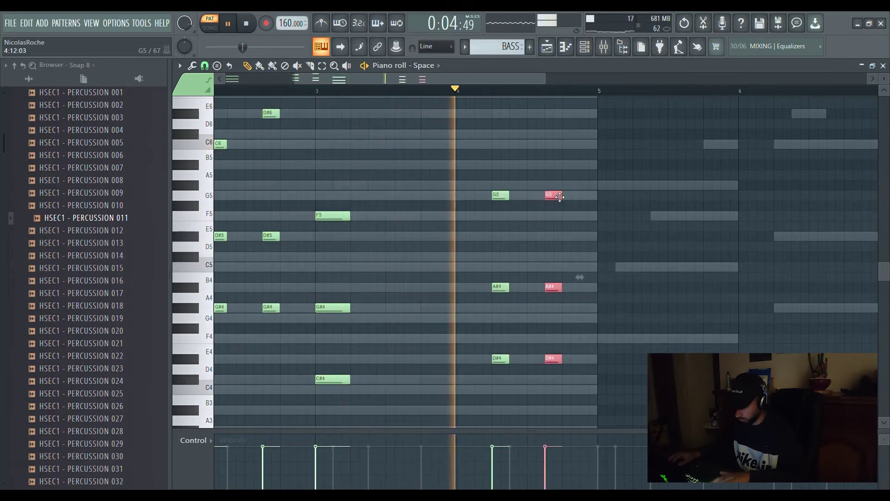
Step: Raise the top note of bar 4's first chord stab to A#5 and audition the four-bar chord part
scroll(569, 94, "up", 2)
scroll(571, 96, "up", 2)
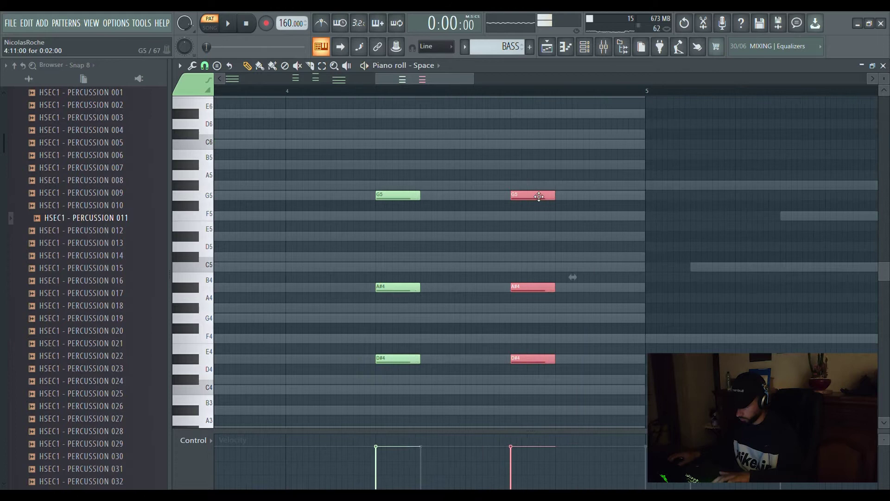
left_click(408, 198)
key("shift+Up")
key("shift+Up")
key("shift+Up")
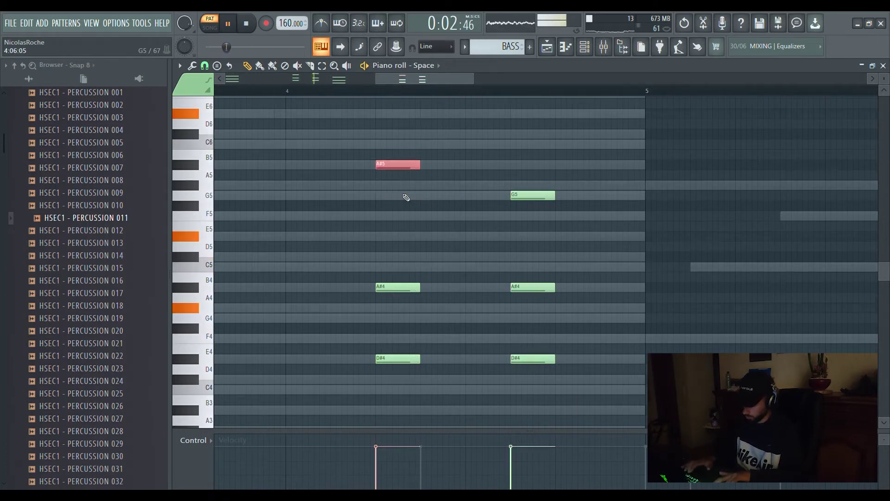
scroll(387, 96, "down", 4)
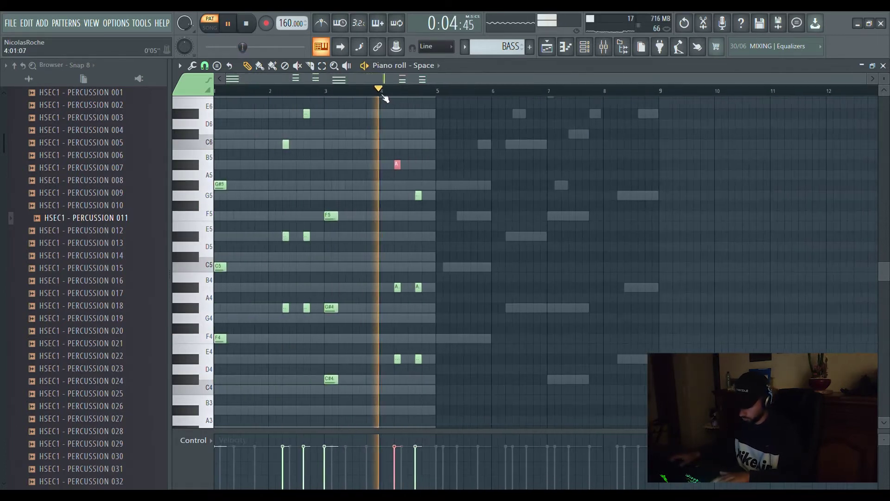
left_click(498, 156)
right_click(499, 156)
key("space")
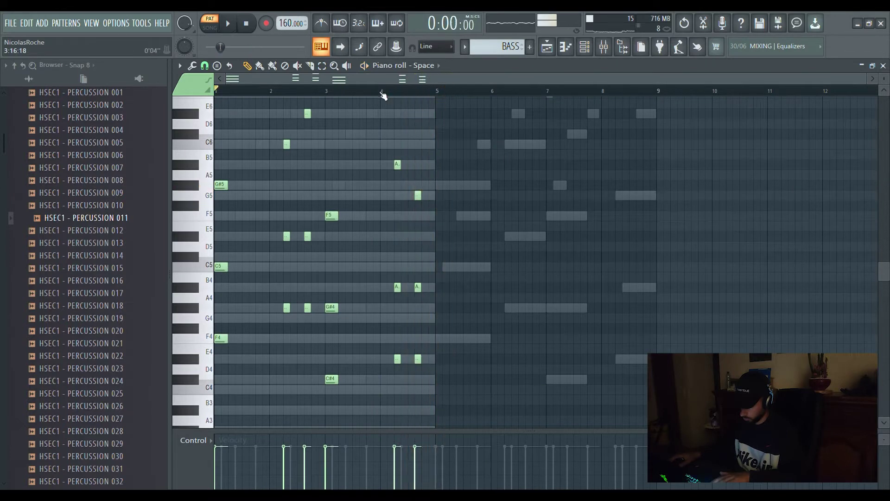
Step: Duplicate the four-bar chord pattern into bars 5 to 8, aligned to the start of bar 5, and close the piano roll
key("space")
mouse_move(519, 412)
left_mouse_down()
mouse_move(156, 139)
mouse_move(190, 130)
mouse_move(188, 111)
left_mouse_up()
left_click_drag(226, 184, 347, 197)
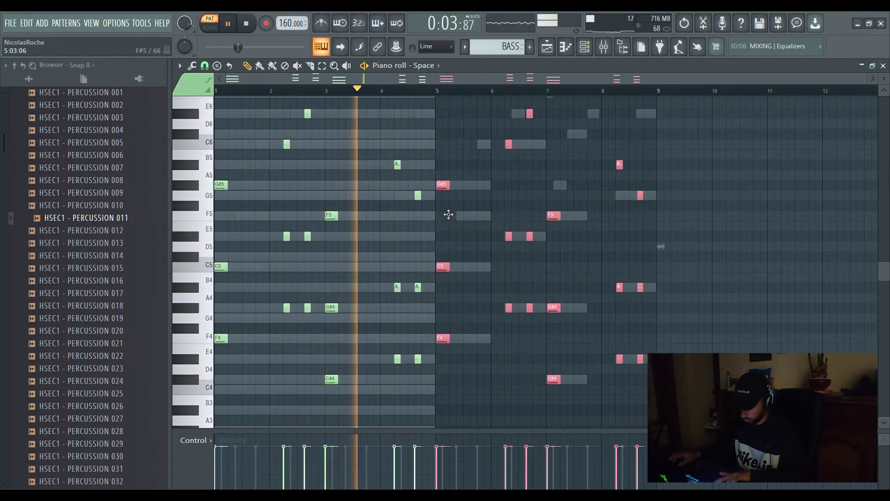
scroll(432, 97, "up", 5)
scroll(431, 99, "up", 3)
scroll(426, 99, "down", 10)
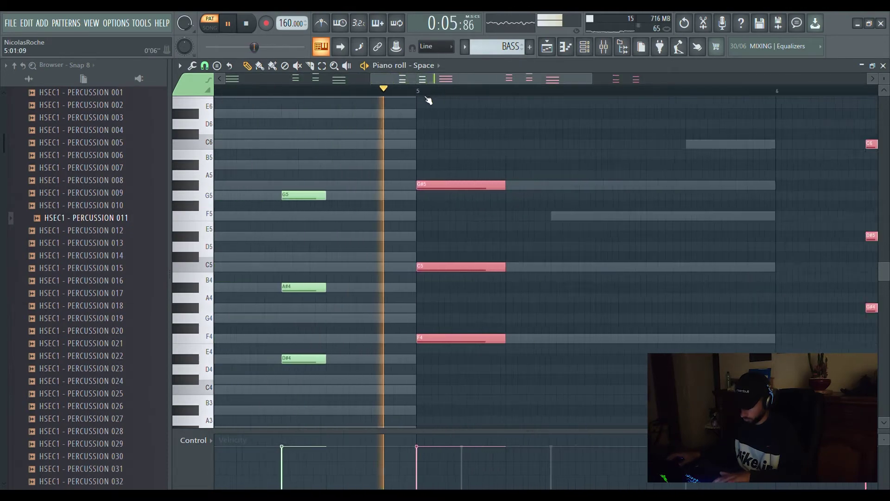
left_click(884, 65)
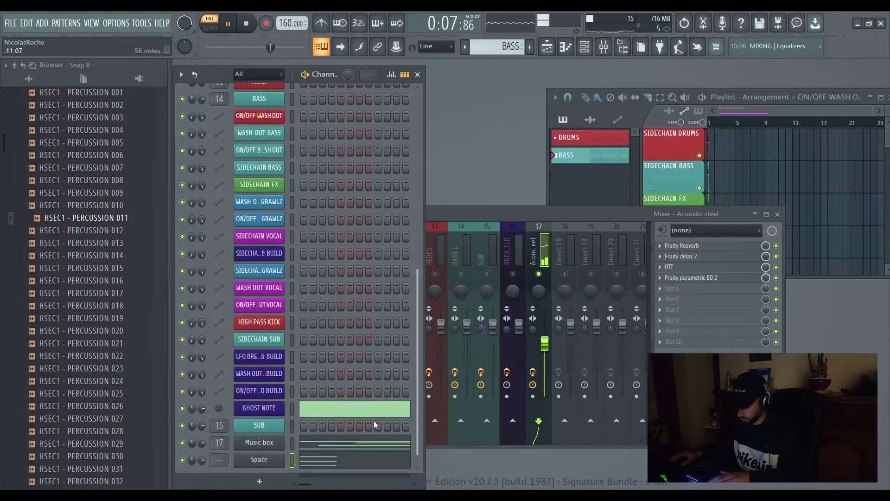
Step: Set the Space Serum patch's Env 1 modulation amount on the filter cutoff to 42 and close the synth
left_click(282, 459)
left_click_drag(557, 265, 554, 256)
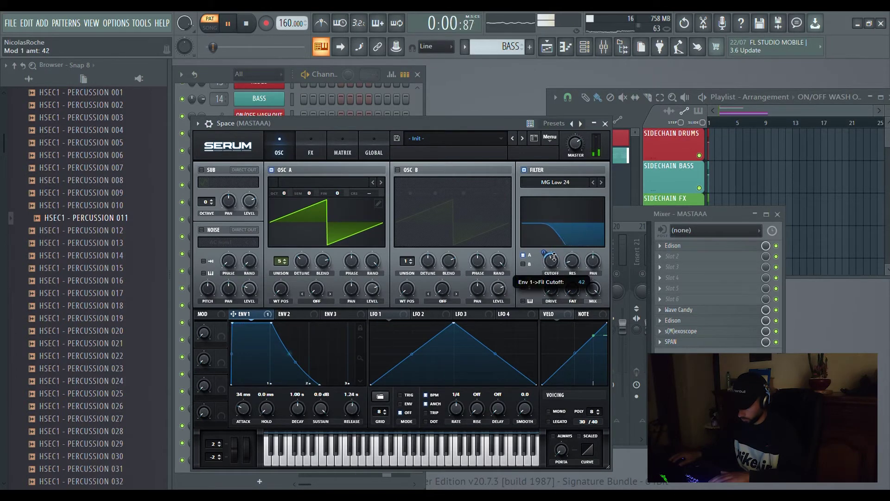
left_click(606, 124)
Step: Route the Space channel to mixer track 18 and lower that track's volume fader during playback
mouse_move(219, 459)
left_mouse_down()
mouse_move(219, 424)
mouse_move(225, 465)
left_mouse_up()
key("space")
right_click(546, 276)
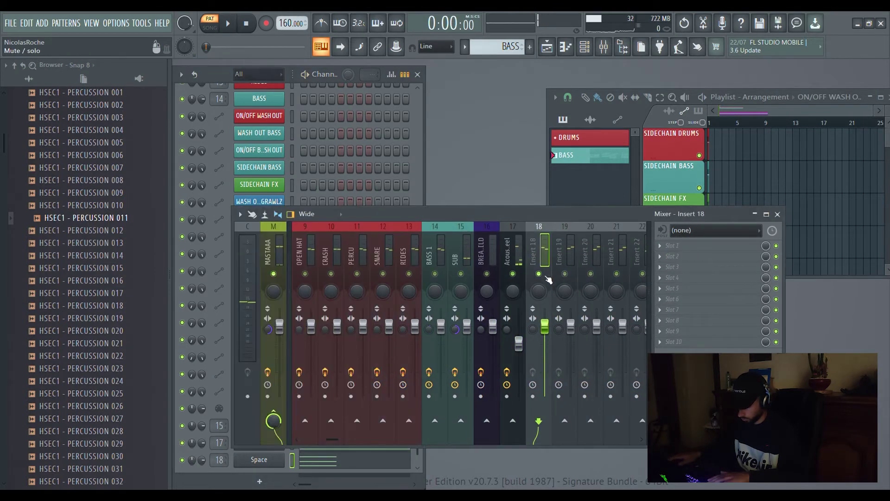
key("space")
left_click_drag(545, 326, 545, 349)
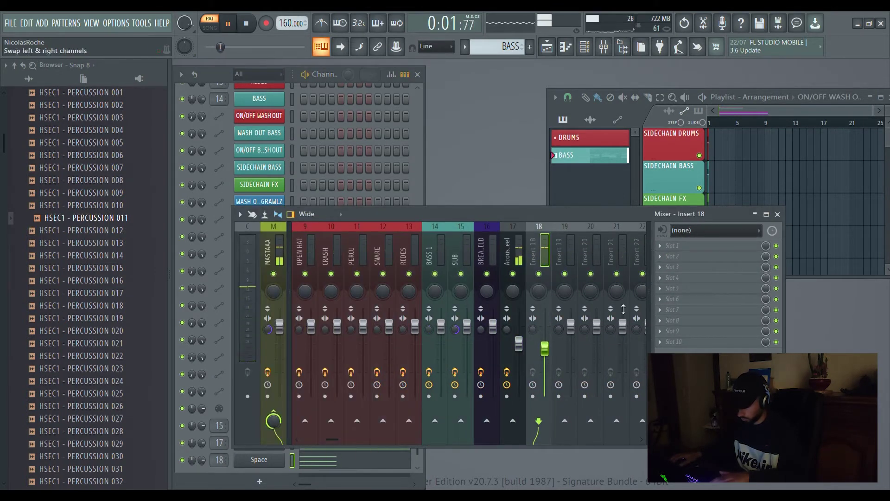
Step: Add Fruity Reeverb to Insert 18, setting the reverb level to 33% and the color to Warmer
left_click(673, 248)
left_click(435, 381)
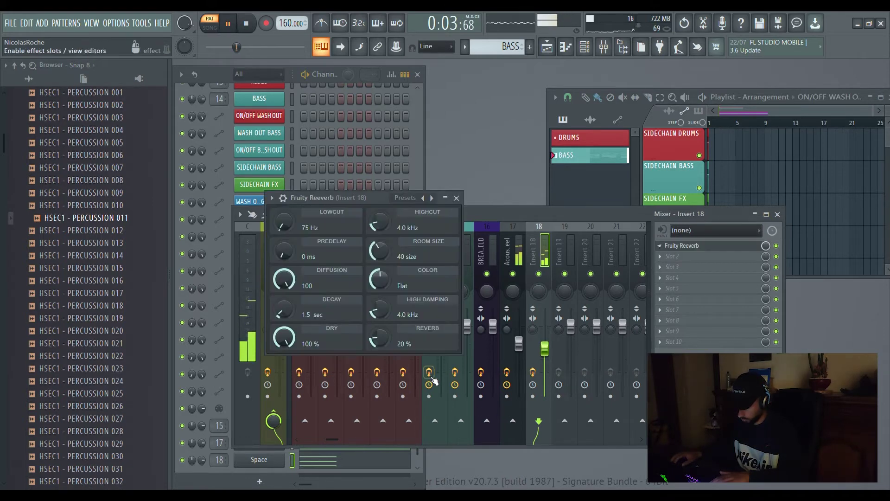
left_click_drag(379, 338, 379, 323)
left_click_drag(381, 280, 394, 252)
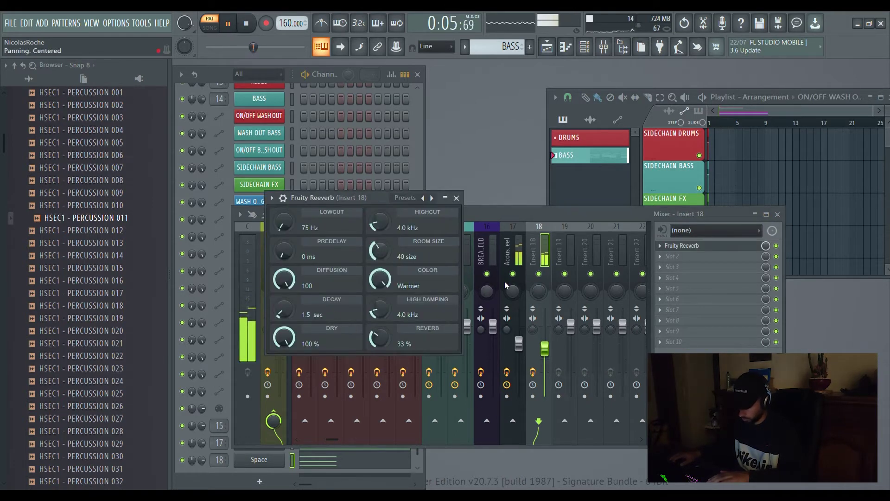
Step: Solo Insert 18 and set its reverb to highcut 4.9 kHz, lowcut 720 Hz, decay 2.8 sec and dry 87%
left_click(539, 276)
left_click(360, 198)
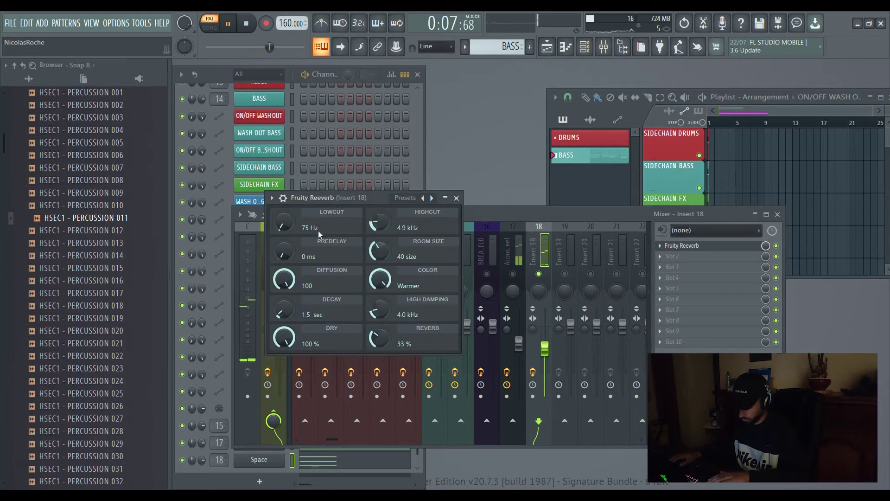
left_click_drag(285, 223, 284, 196)
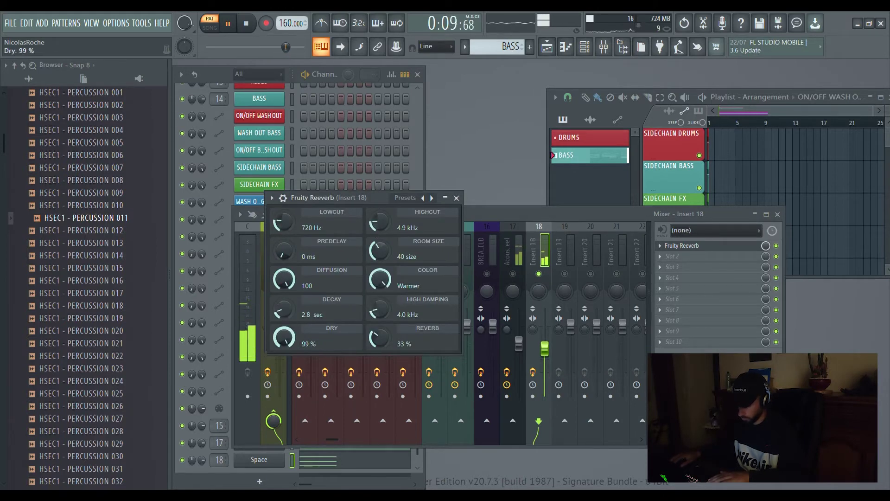
Step: Add OTT to Insert 18 at 26% depth, restart playback and close the effect windows
left_click(599, 214)
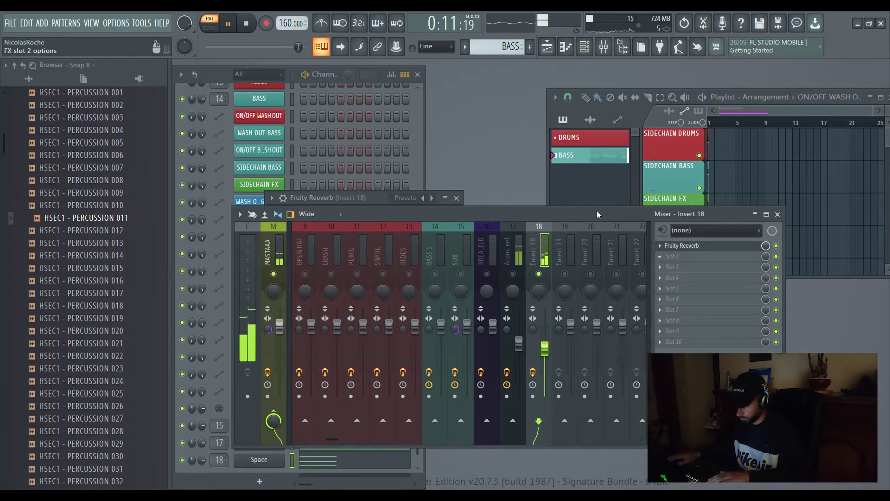
left_click(564, 163)
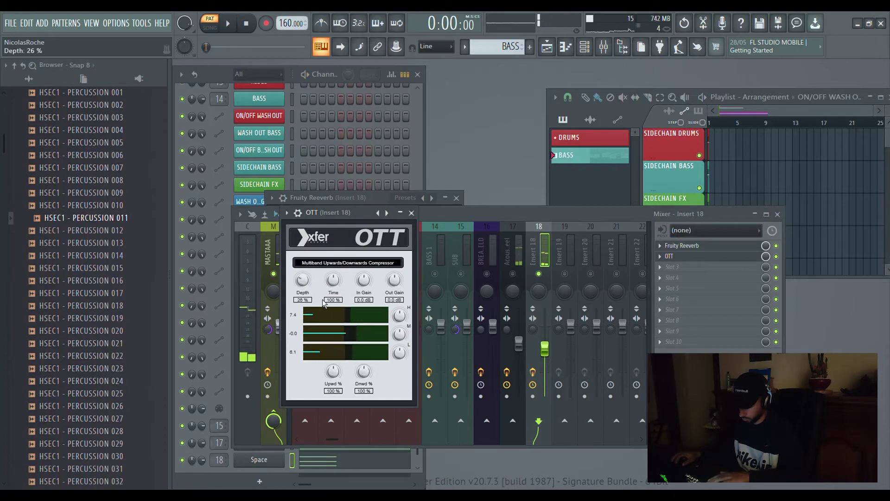
left_click(411, 213)
key("space")
left_click(414, 199)
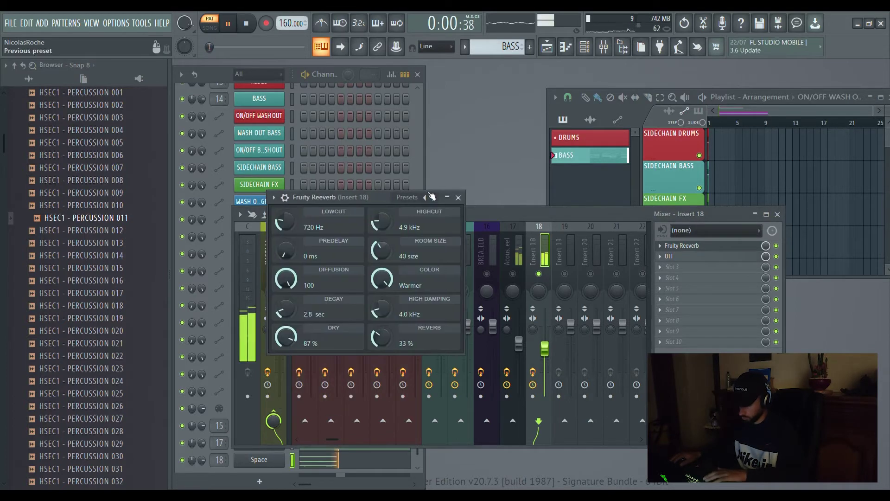
left_click(457, 198)
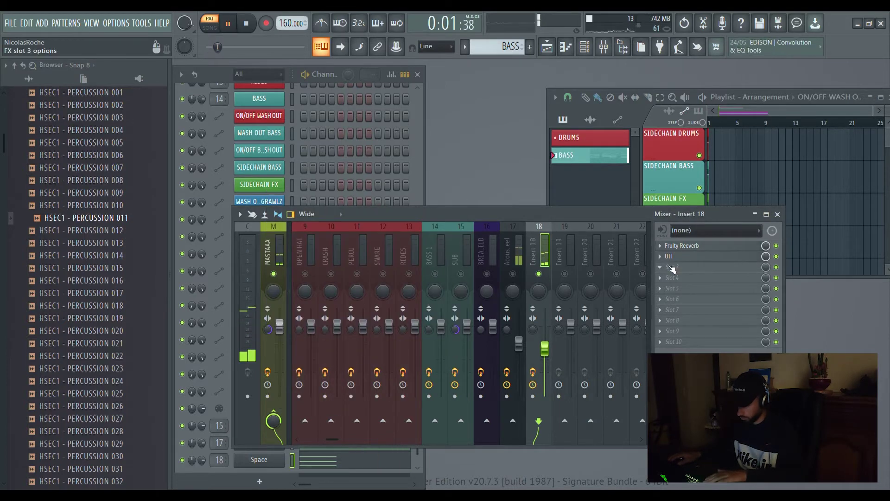
Step: Add Fruity parametric EQ 2 to Insert 18 with a steep band 1 high-pass and a band 5 treble boost, and link the track to the Space channel
left_click(530, 361)
right_click(231, 202)
left_click(285, 249)
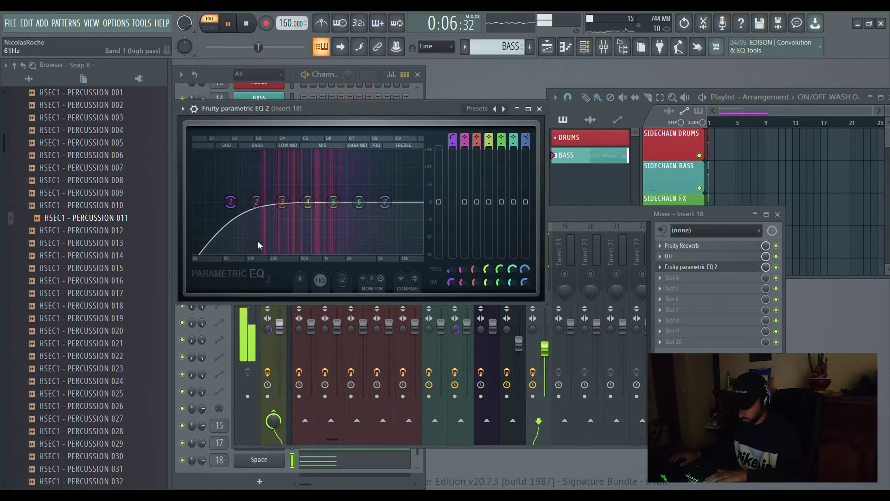
left_click_drag(231, 202, 274, 205)
left_click_drag(333, 202, 428, 191)
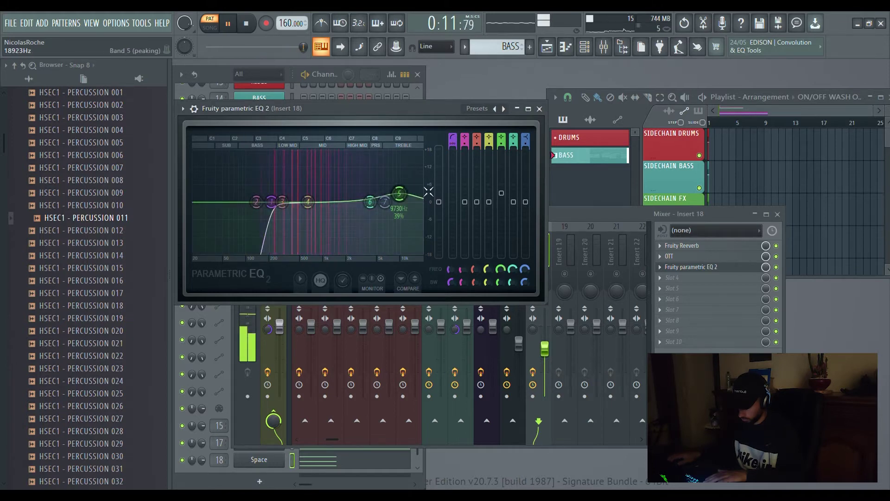
left_click(539, 109)
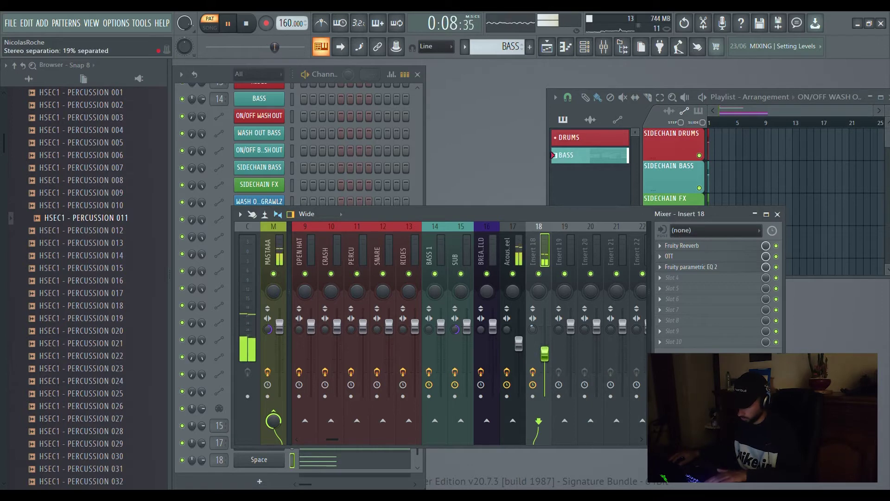
key("ctrl+l")
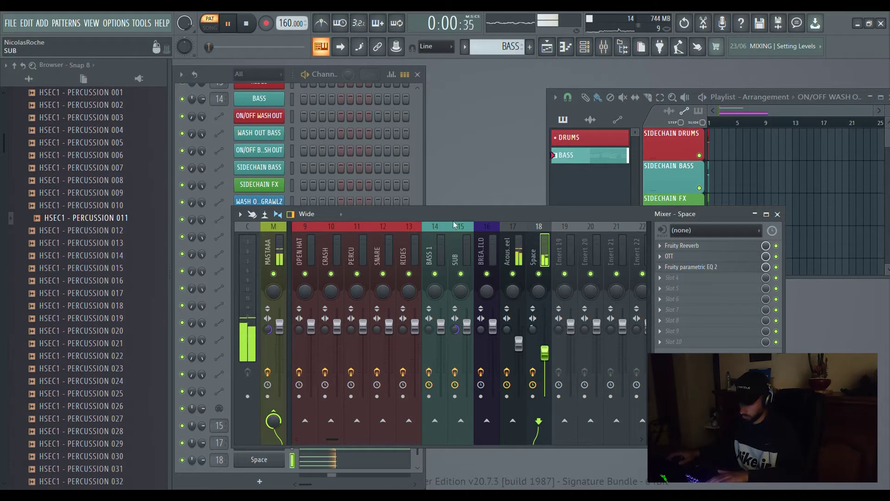
Step: Add a Sytrus channel with the Pizzicato preset and paste the Music box notes into it
left_click(213, 75)
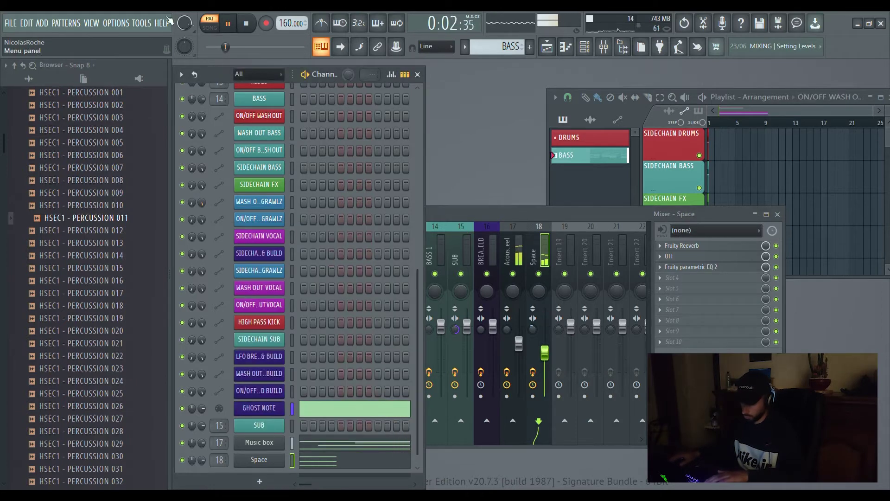
left_click(160, 88)
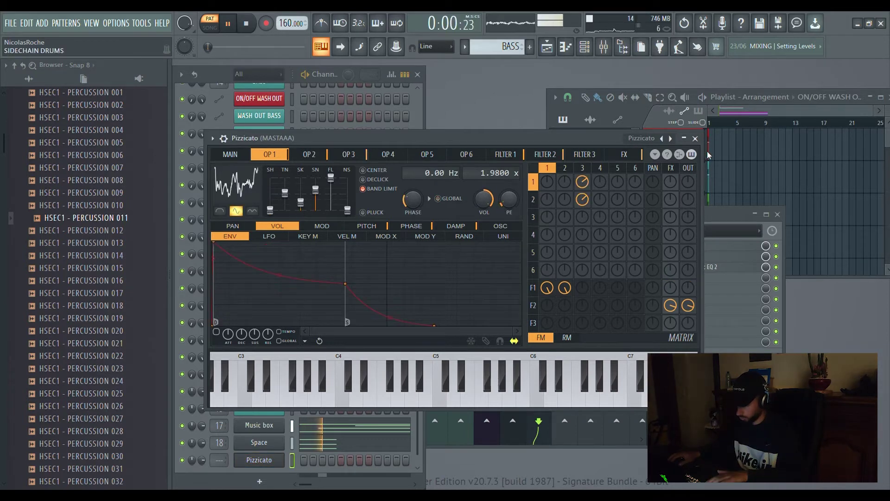
left_click(696, 139)
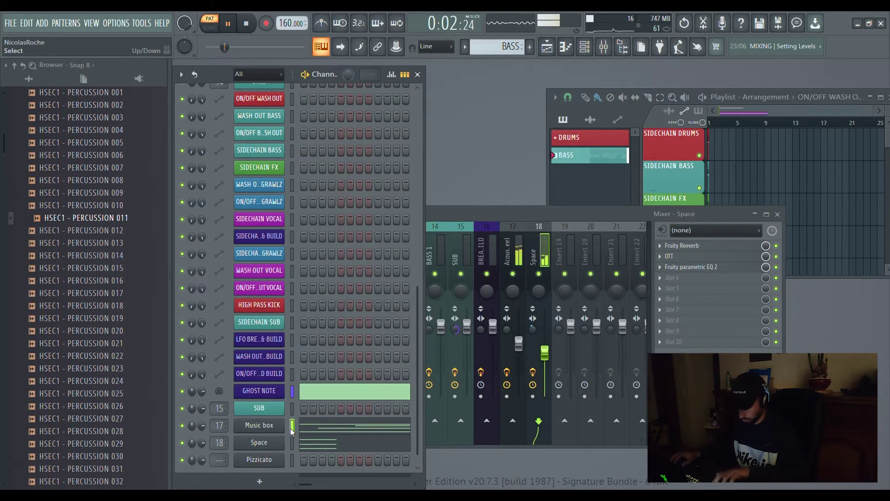
key("ctrl+v")
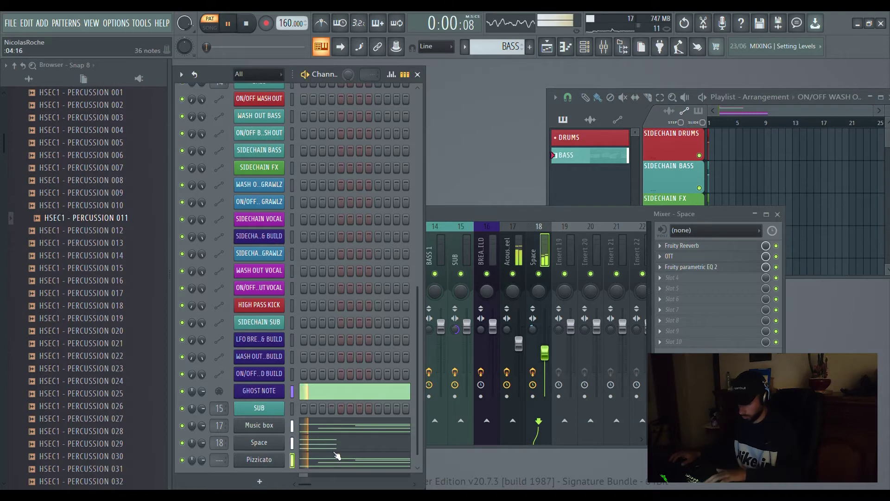
Step: Route the Pizzicato channel to mixer track 19 and transpose its notes down one octave
left_click_drag(219, 460, 219, 450)
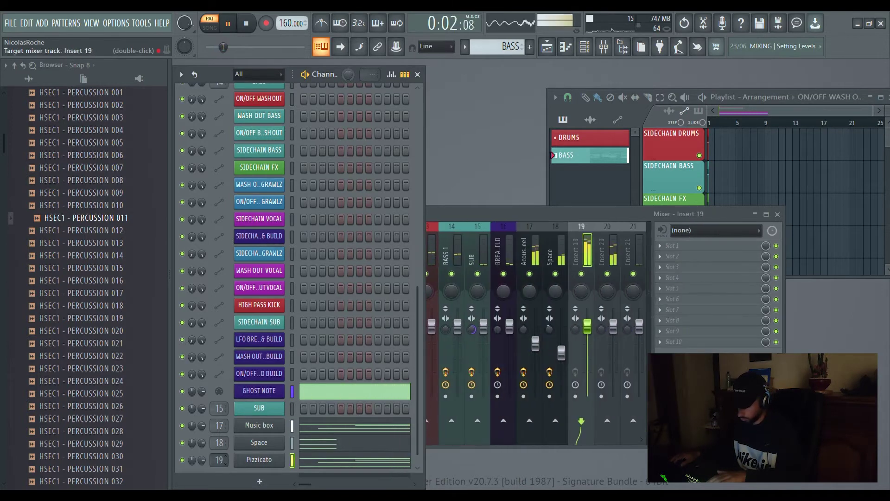
left_click(312, 465)
key("ctrl+Down")
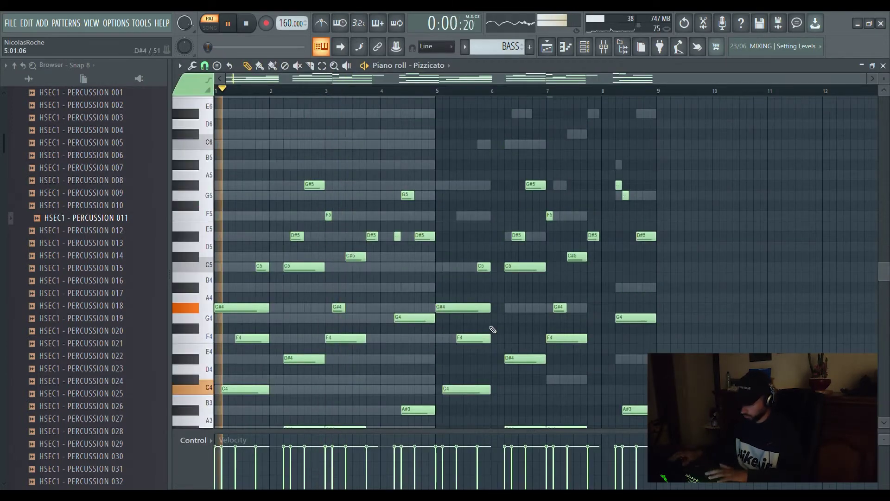
left_click(884, 66)
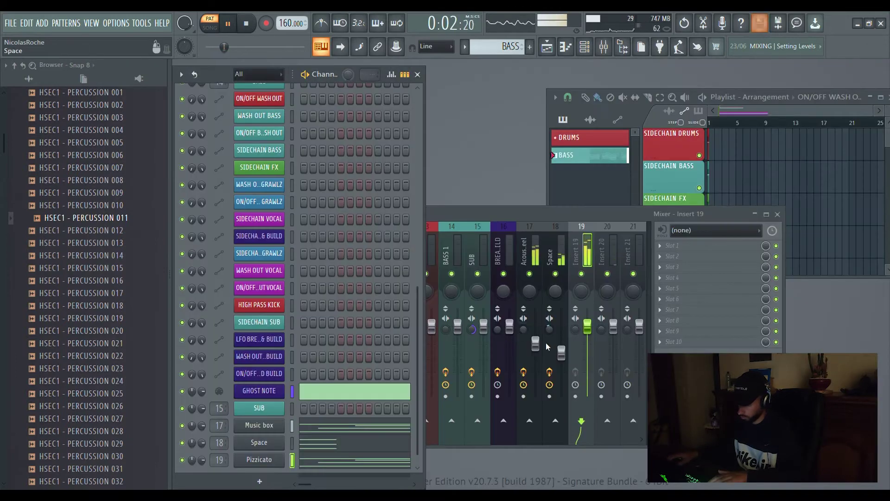
Step: Lower Insert 19's fader and add Fruity parametric EQ 2 with band 1 as a steep high-pass
left_click_drag(587, 344, 588, 349)
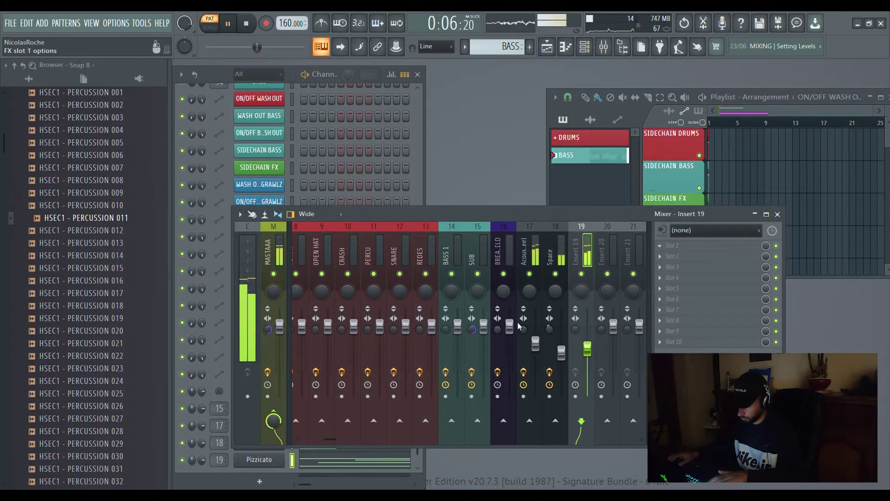
left_click(517, 367)
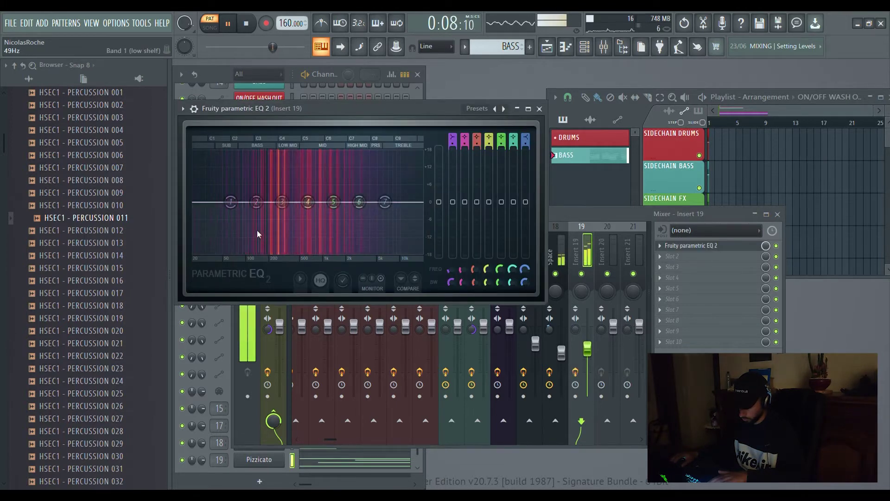
left_click(287, 259)
right_click(231, 202)
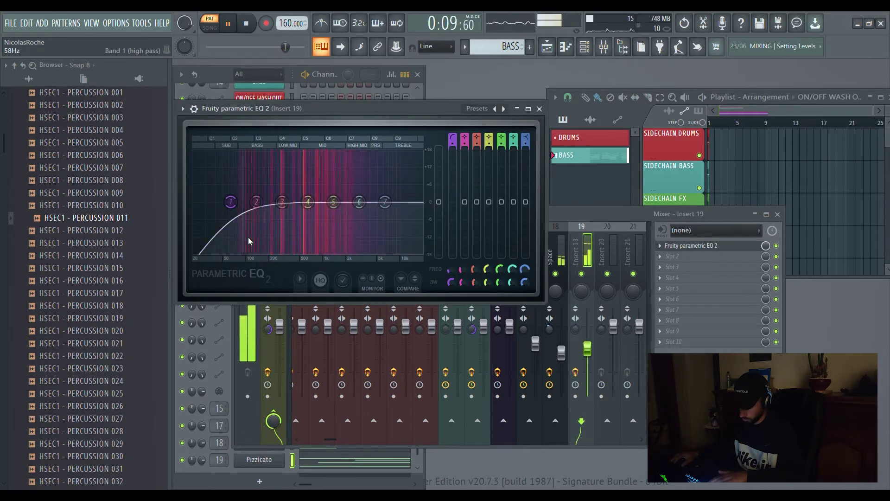
left_click(280, 258)
Step: Raise Insert 19's high-pass cutoff, boost the treble bands slightly, and cut band 4 by about 2.1 dB near 531 Hz
left_click_drag(231, 202, 384, 192)
left_click_drag(385, 202, 393, 200)
left_click_drag(360, 202, 375, 194)
left_click_drag(308, 201, 301, 208)
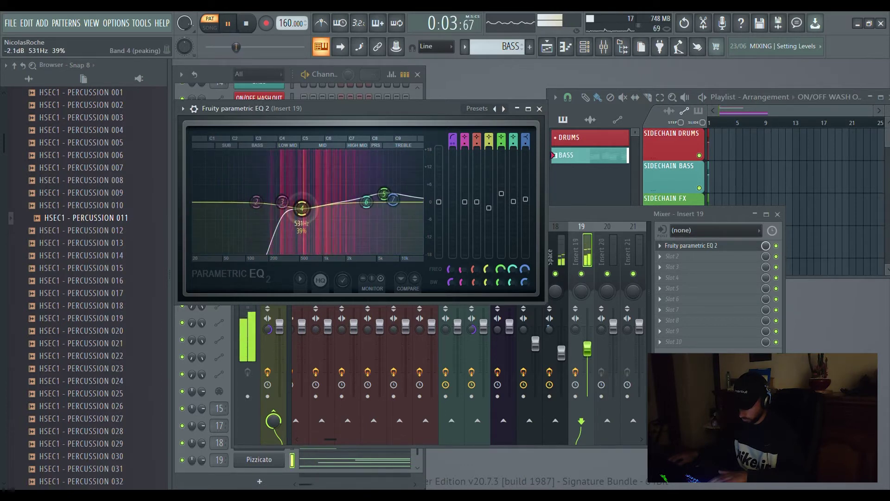
left_click(540, 109)
Step: Add Fruity Reeverb to Insert 19 with lowcut 688 Hz, highcut 6.7 kHz and reverb 27%, and solo and link the track to the Pizzicato channel
scroll(661, 247, "up", 1)
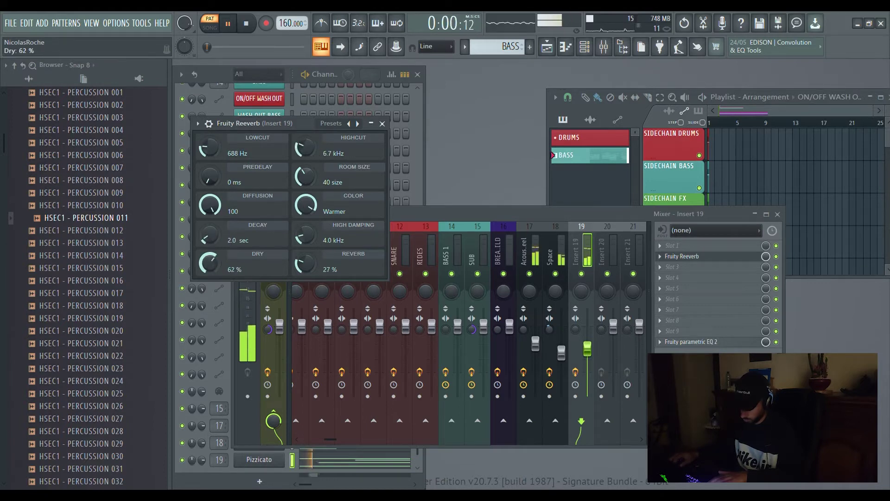
right_click(581, 274)
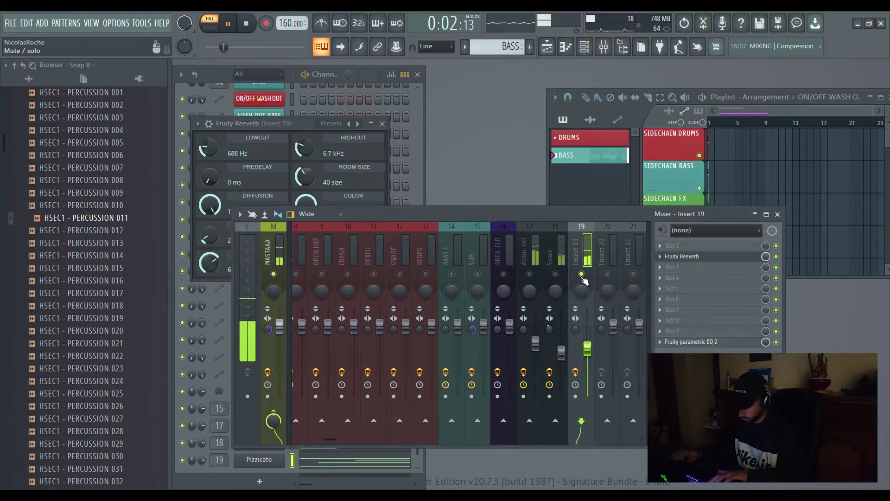
key("ctrl+l")
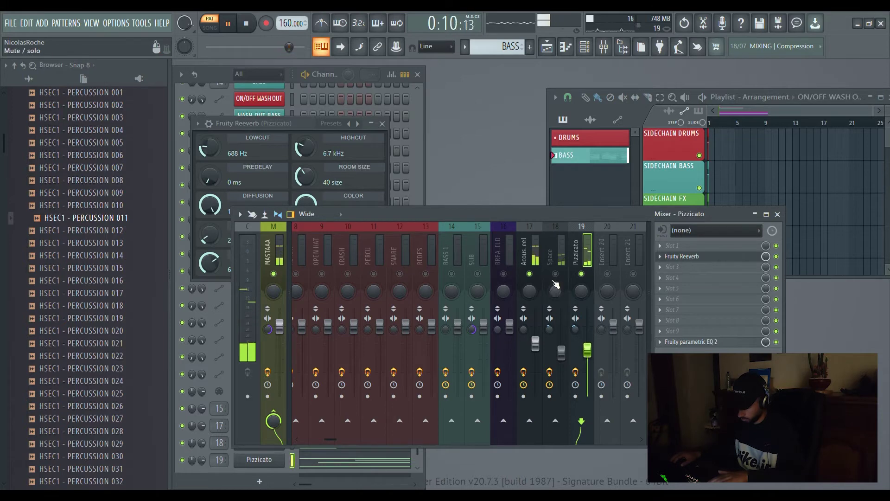
Step: Unmute the Space track with its volume at 65%, and set the Pizzicato reverb's dry level to 68%
left_click(555, 274)
left_click_drag(568, 350, 569, 348)
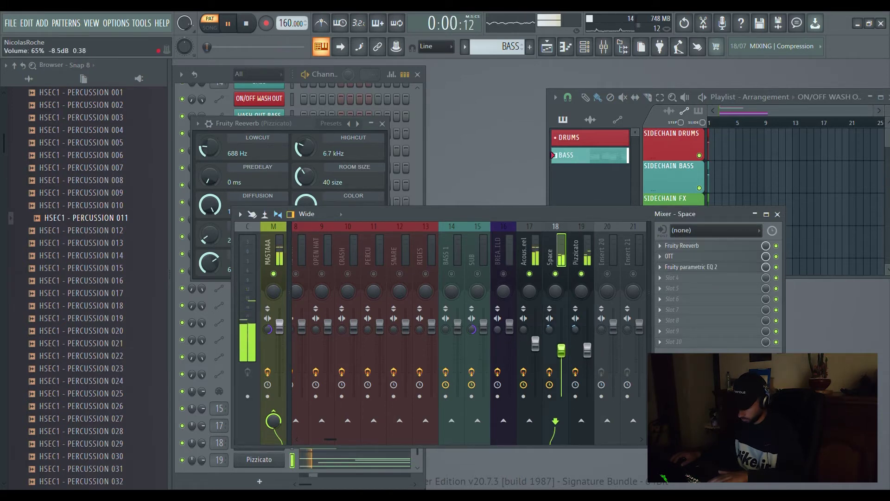
left_click(588, 350)
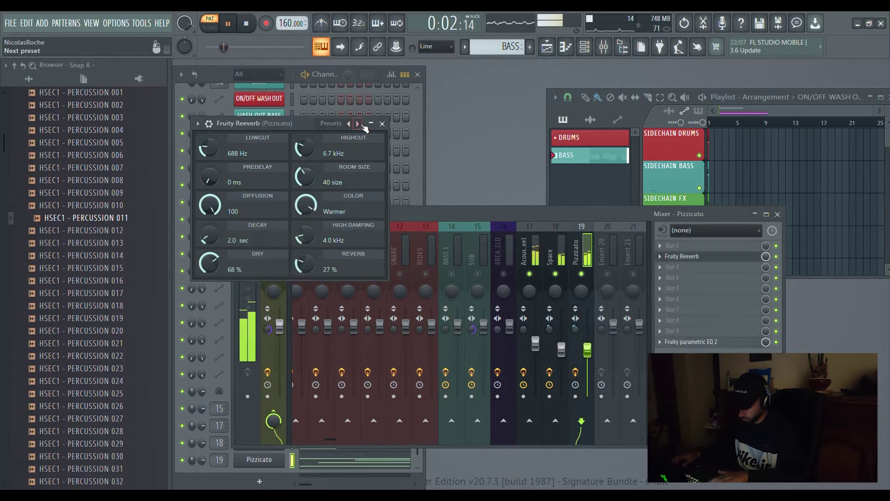
left_click(382, 124)
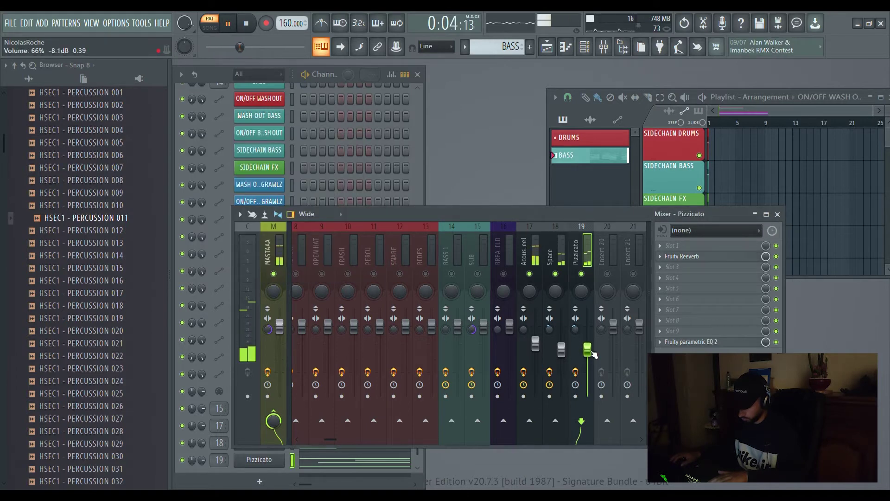
Step: Add an FL Keys channel with the Concert Piano preset and close its window
left_click(213, 72)
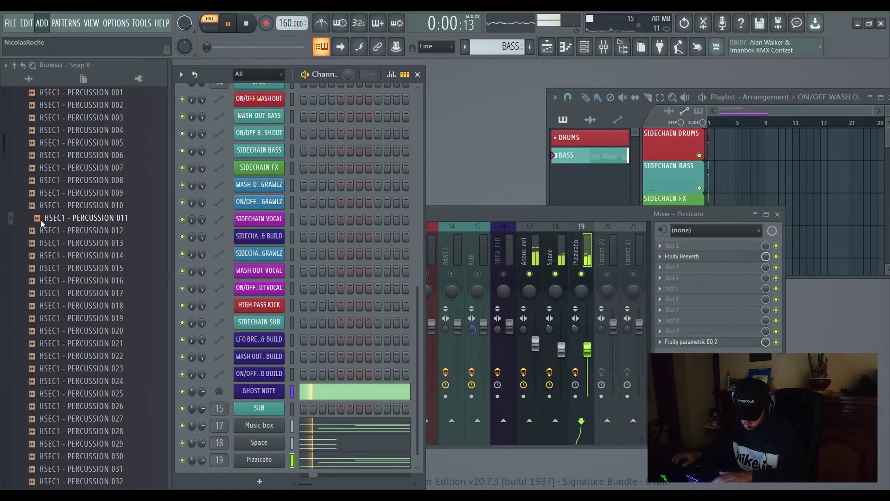
left_click(85, 191)
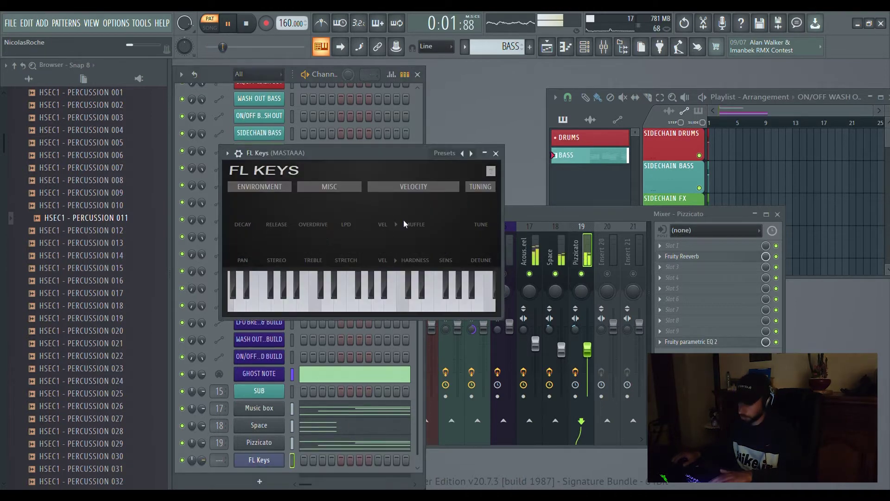
left_click(473, 154)
left_click(496, 153)
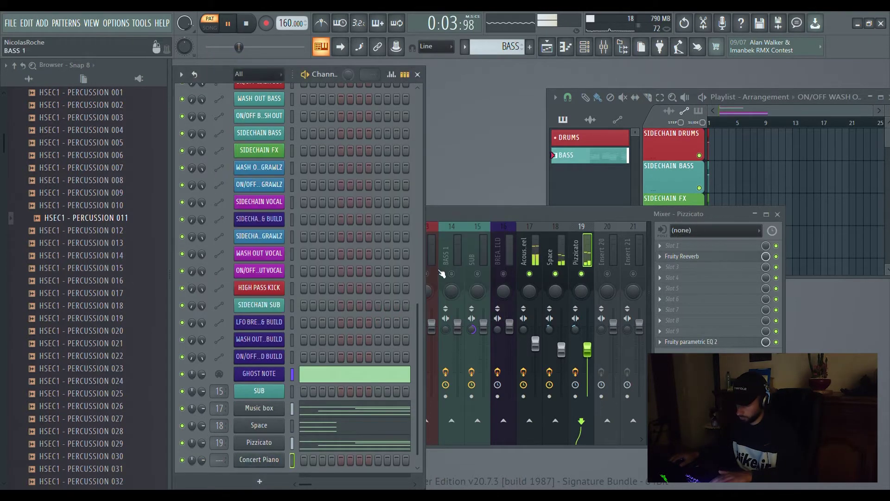
Step: Copy the Space channel's chord notes into the Concert Piano pattern and lengthen each note to reach the next one
left_click(293, 426)
left_click(303, 459)
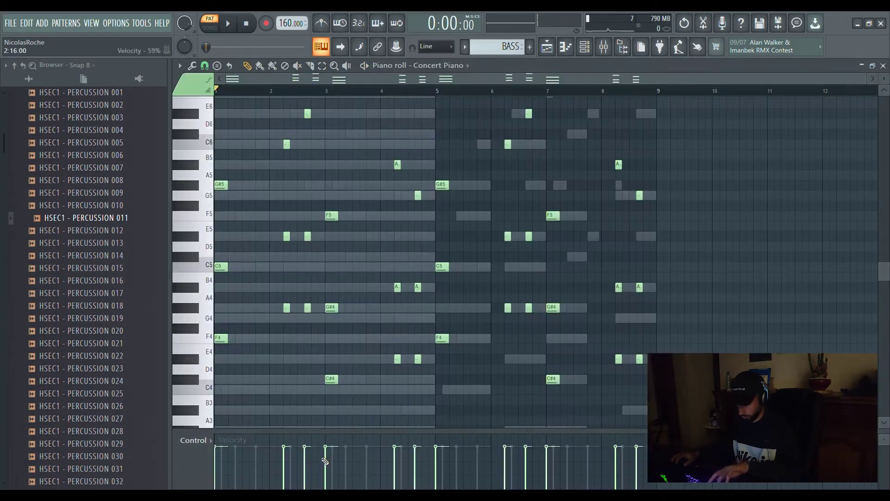
key("space")
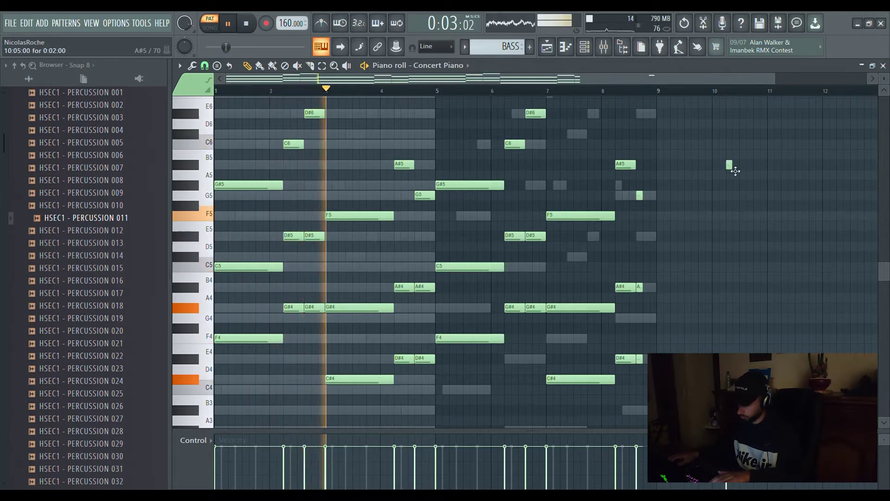
left_click(883, 66)
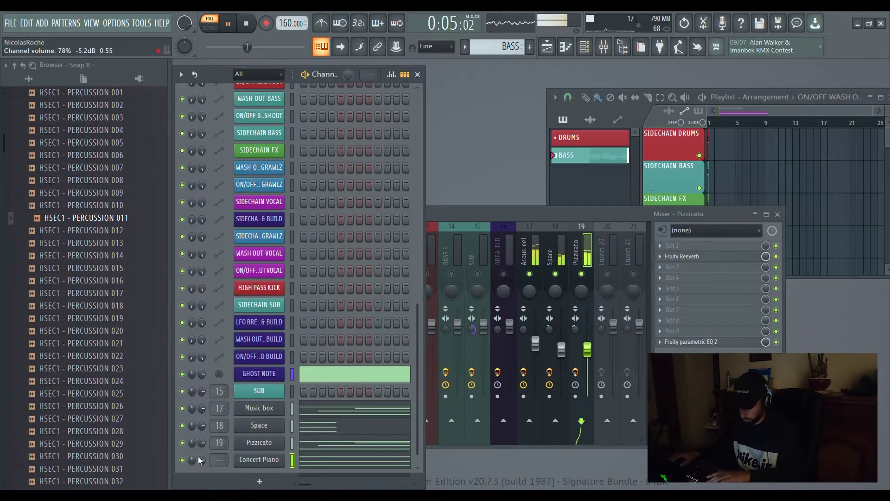
Step: Route the Concert Piano channel to mixer track 20 and solo that track
left_click_drag(219, 460, 219, 424)
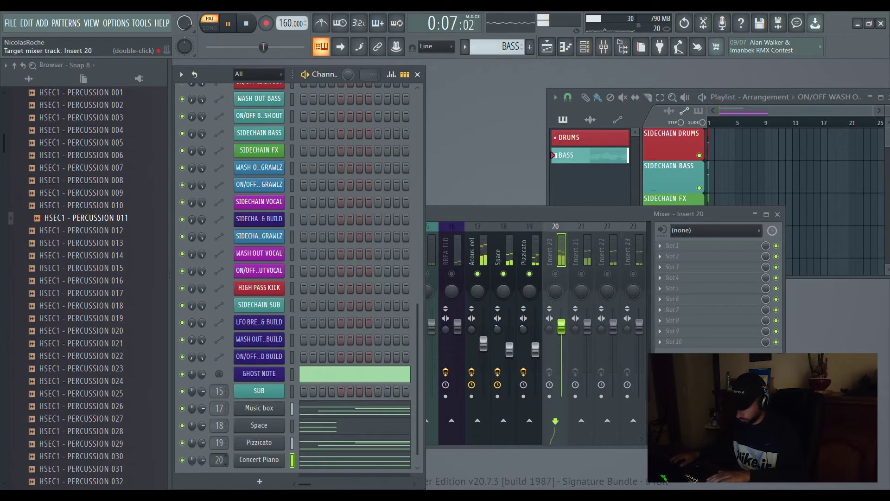
left_click(494, 276)
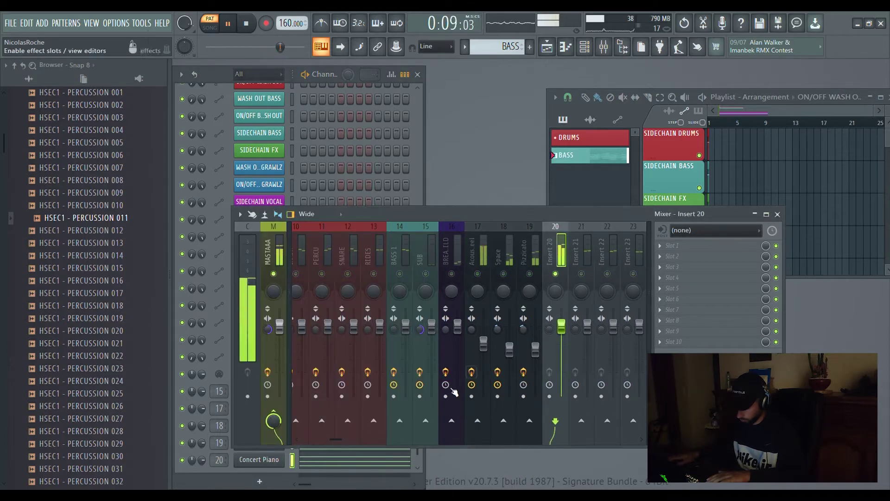
Step: Try transposing all the Concert Piano notes down one octave
left_click(348, 462)
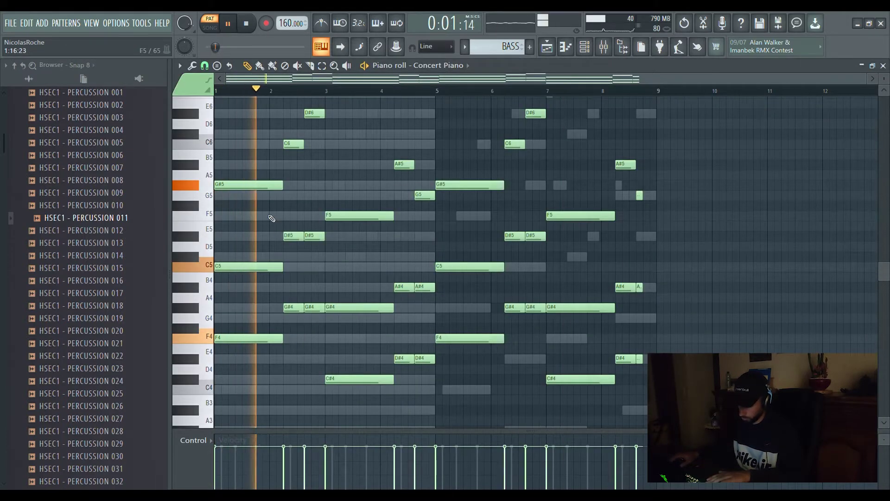
key("ctrl+Down")
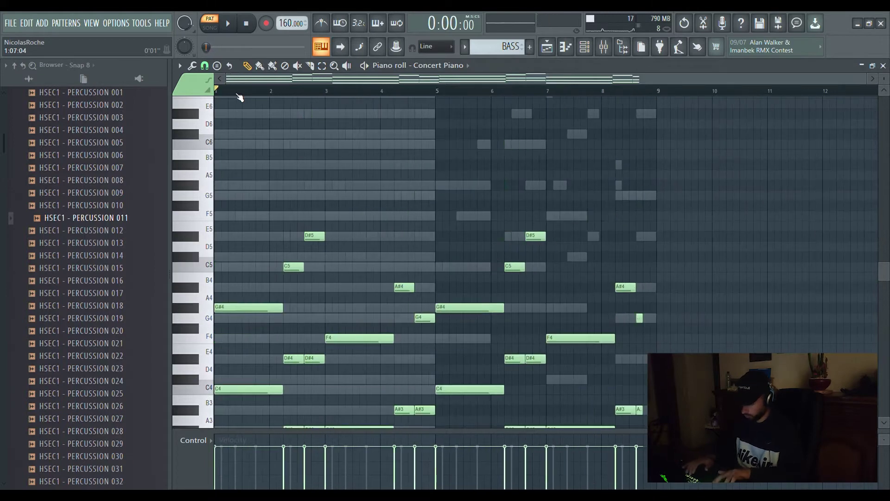
key("ctrl+Up")
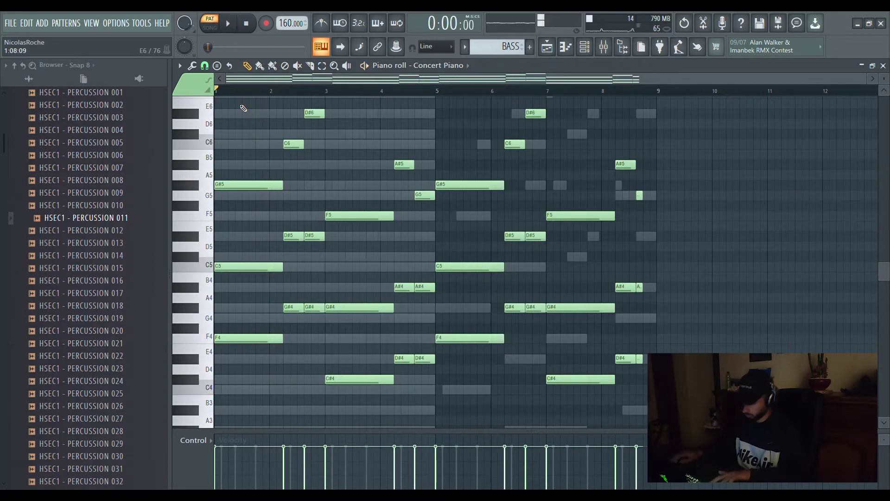
Step: Enable the metronome and restart playback of the Concert Piano chords
scroll(346, 145, "up", 3)
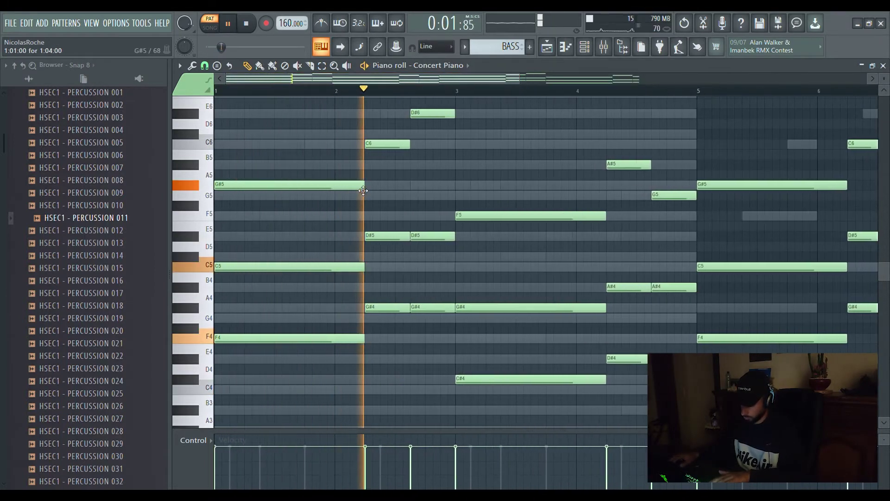
key("space")
left_click(321, 22)
key("space")
key("space")
key("space")
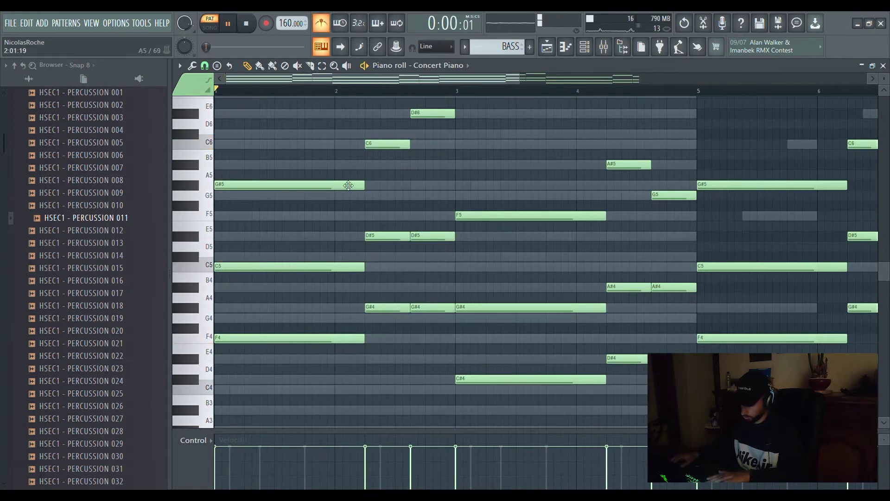
Step: Shorten the first F4–C5–G#5 chord to 12 steps, duplicate it directly after, and trim the copy to end at bar 2
left_click_drag(307, 354, 288, 159)
left_click_drag(364, 186, 305, 206)
key("ctrl+b")
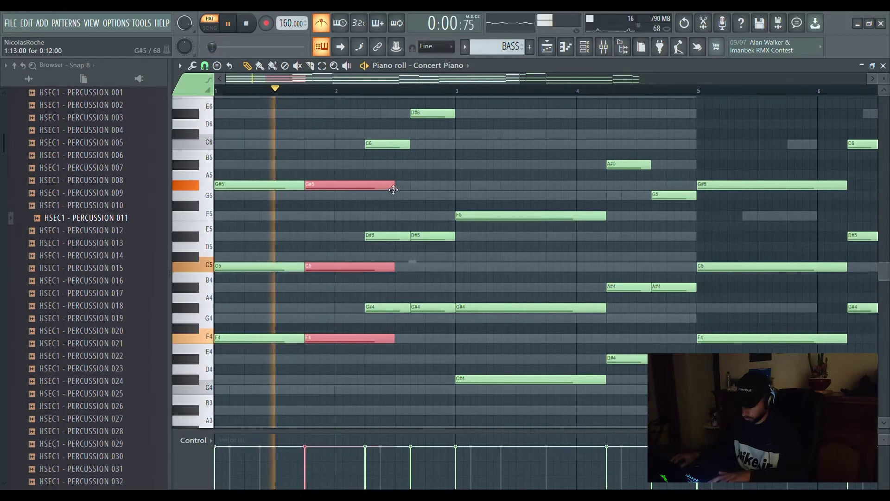
left_click_drag(395, 191, 337, 199)
scroll(309, 195, "up", 5)
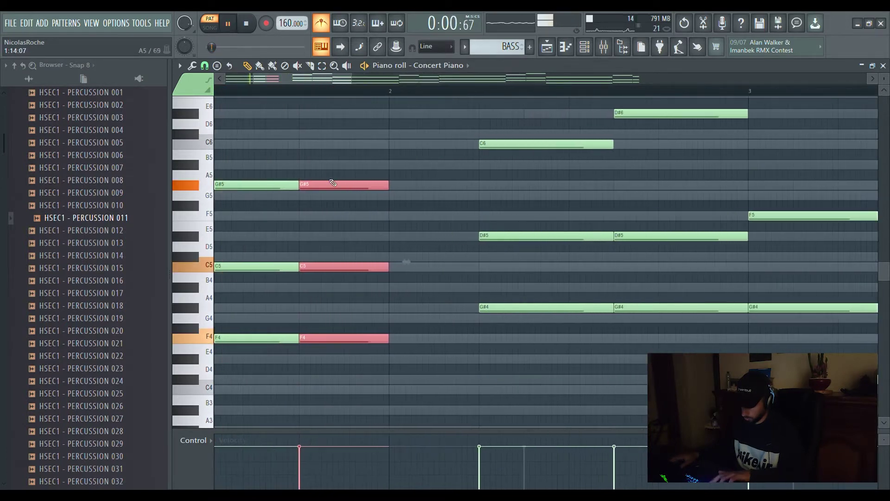
Step: Lower the top note of the duplicated chord in bar 1 to F5 and play the chords back
left_click(335, 186)
key("Down")
key("Down")
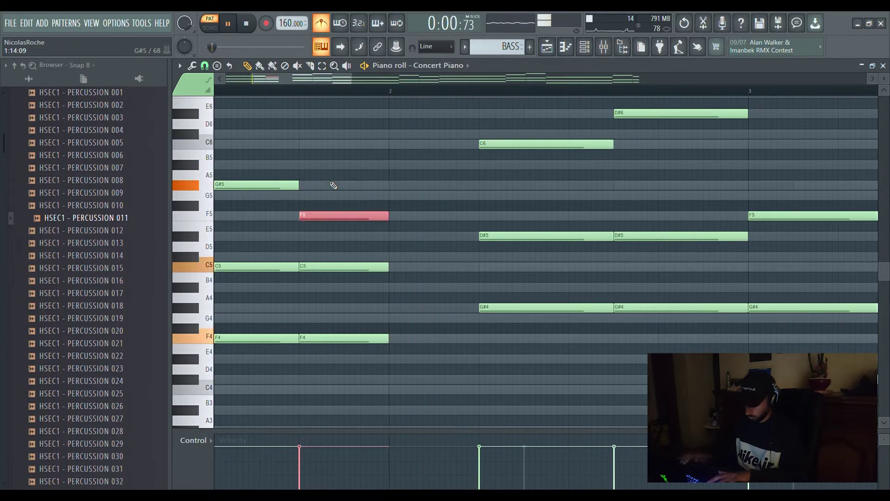
scroll(299, 92, "down", 4)
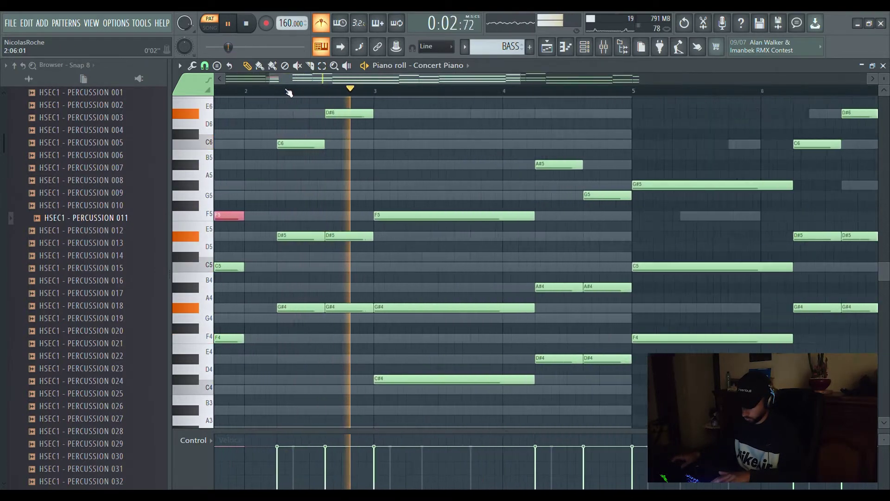
scroll(289, 93, "up", 3)
scroll(292, 89, "down", 4)
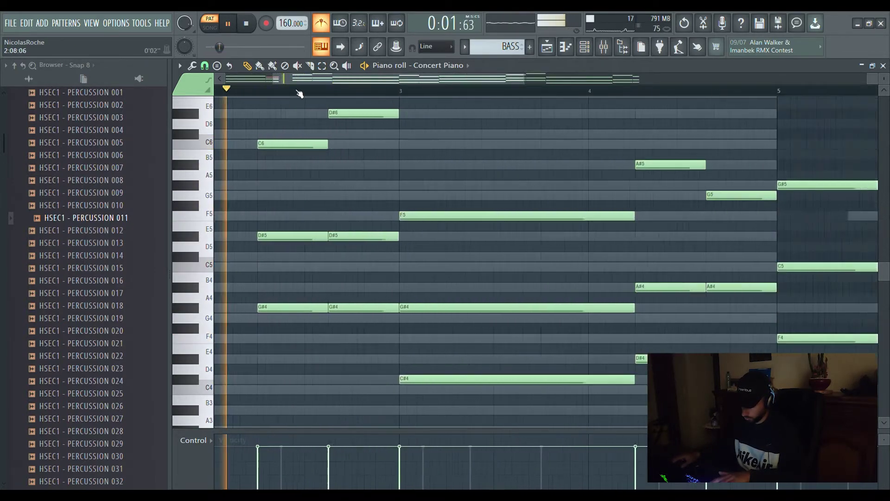
scroll(291, 91, "up", 2)
scroll(291, 91, "down", 1)
key("space")
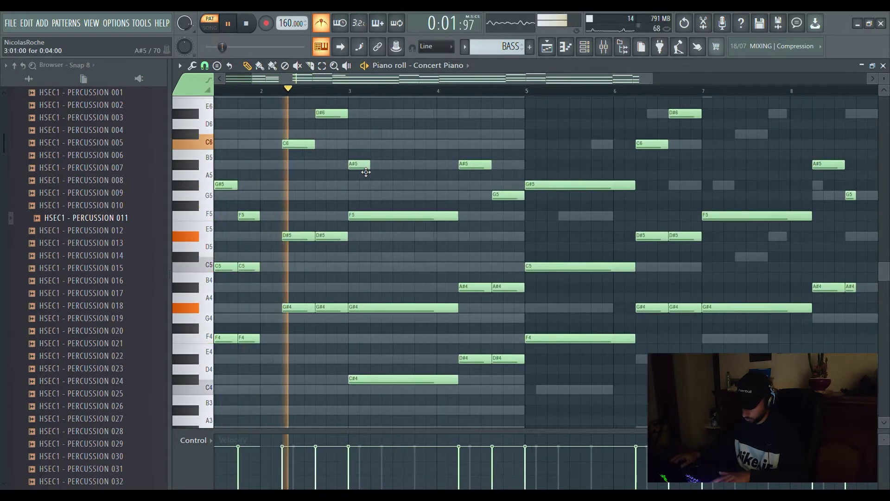
Step: Try a short extra note at the start of bar 3, pitched at C6 and C#6
key("space")
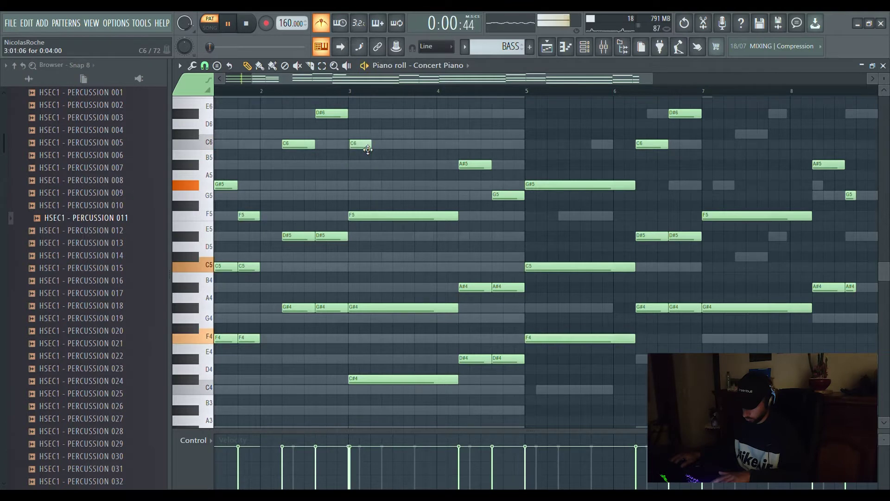
left_click_drag(366, 147, 363, 137)
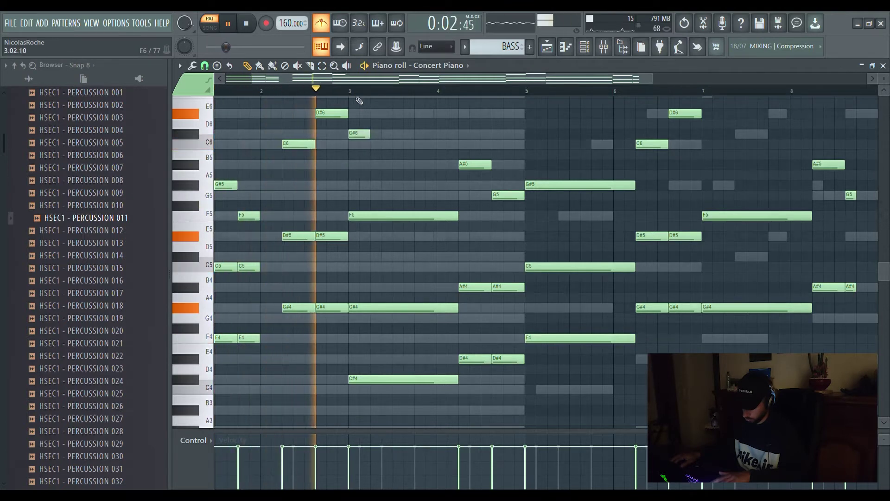
scroll(357, 95, "up", 3)
scroll(358, 95, "down", 3)
key("space")
key("space")
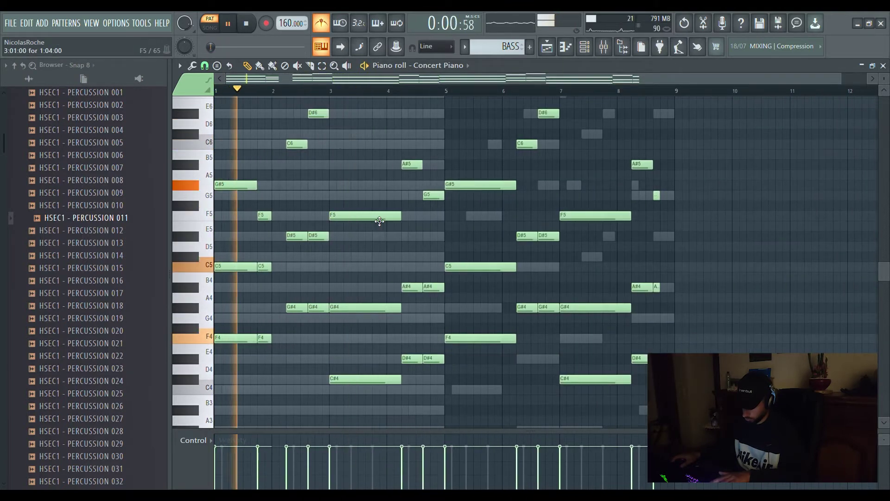
Step: Shorten the C#4–G#4–F5 chord in bar 3 to one bar, ending at bar 4
left_click_drag(391, 409, 390, 218)
scroll(391, 90, "up", 3)
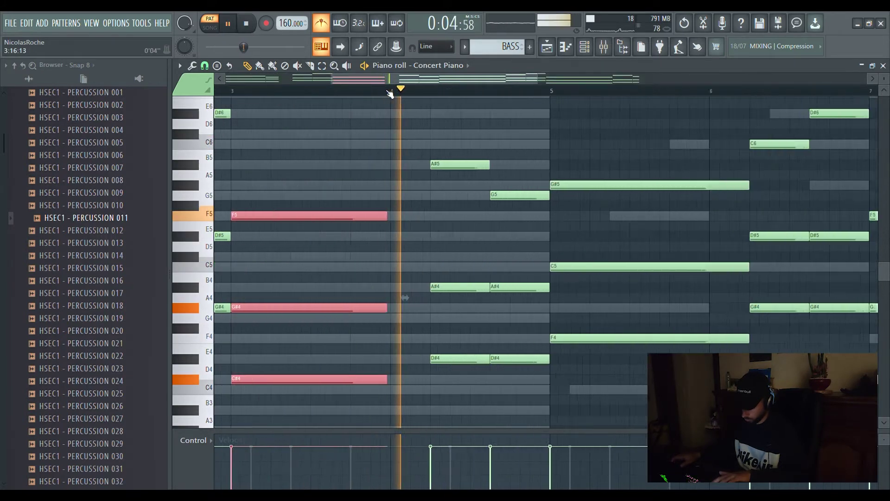
key("space")
scroll(387, 95, "down", 3)
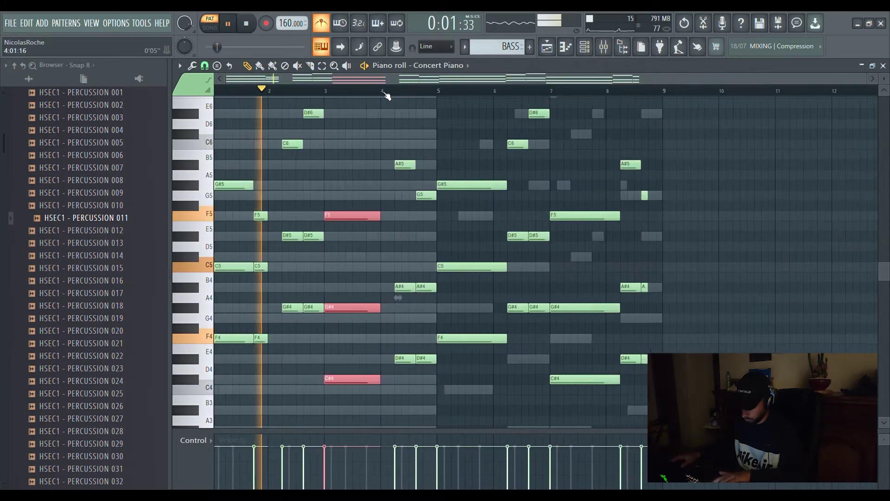
Step: Delete the piano notes from bar 5 onward and duplicate the edited first four bars in their place
left_click_drag(675, 382, 462, 96)
key("Delete")
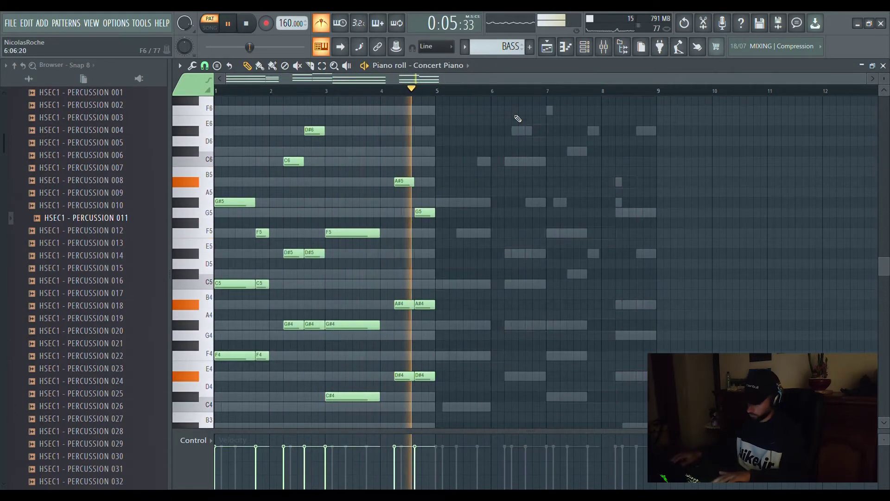
key("ctrl+a")
key("ctrl+b")
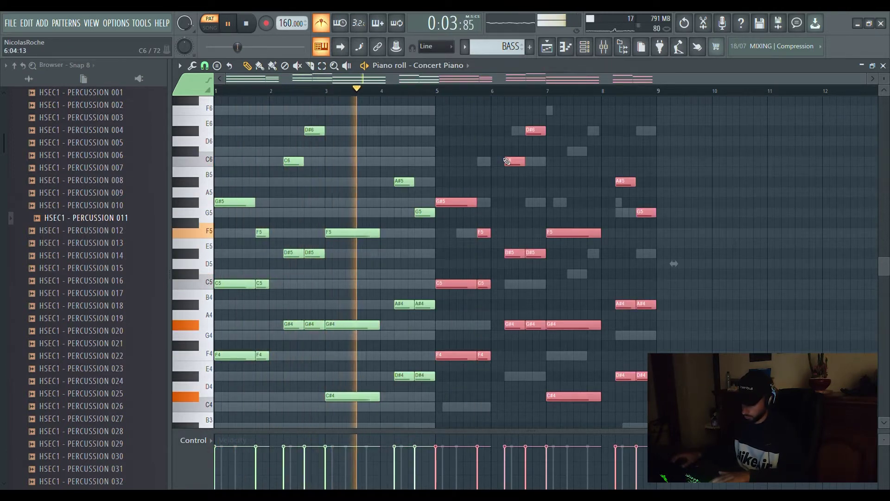
scroll(412, 95, "up", 2)
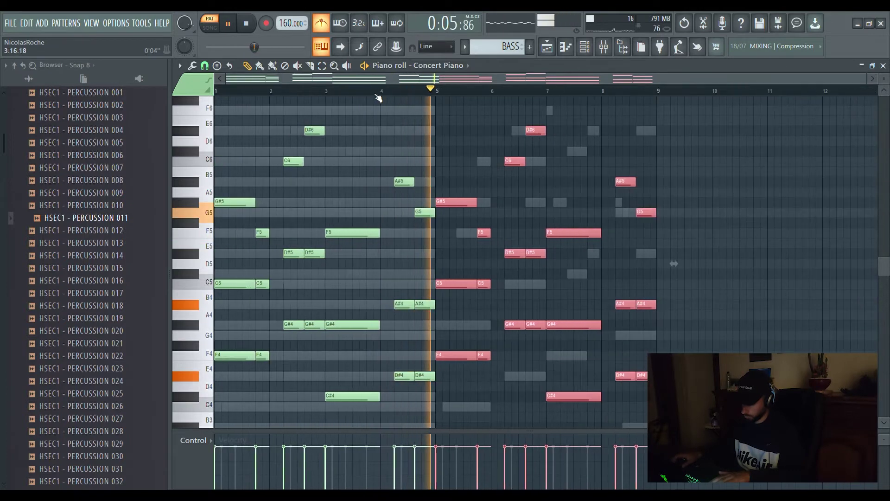
scroll(445, 81, "up", 2)
scroll(445, 82, "down", 2)
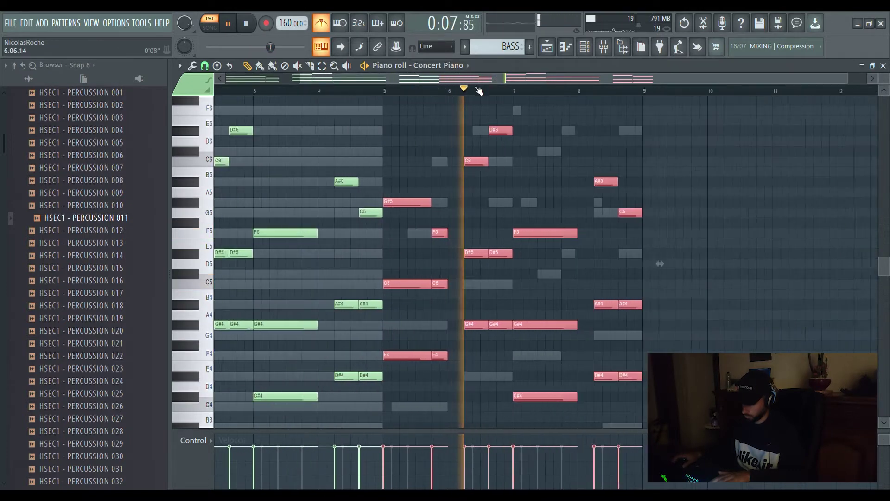
Step: Try the F5 note of the bar 7 chord at G#5 and F#5 while replaying from bar 6
key("space")
left_click(544, 237)
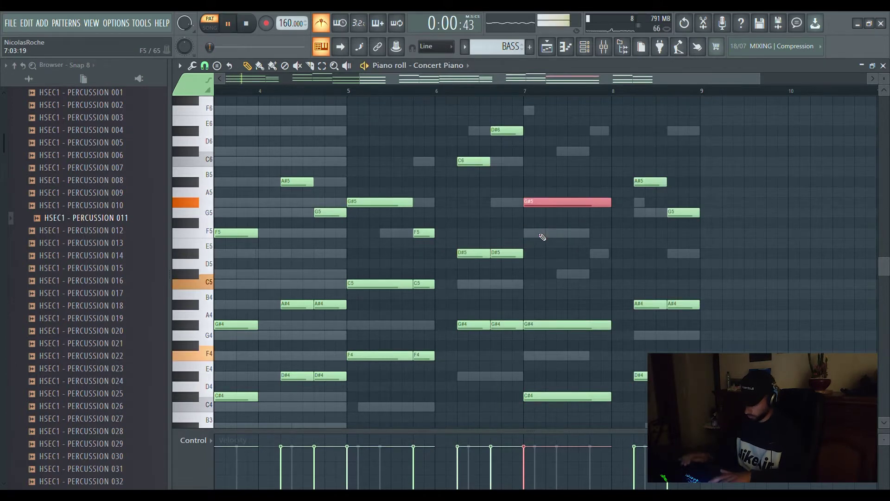
left_click(490, 89)
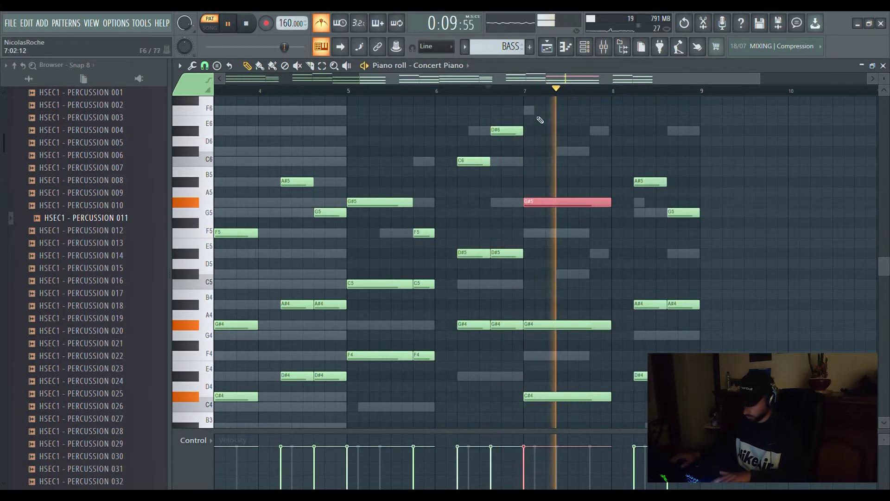
key("space")
key("space")
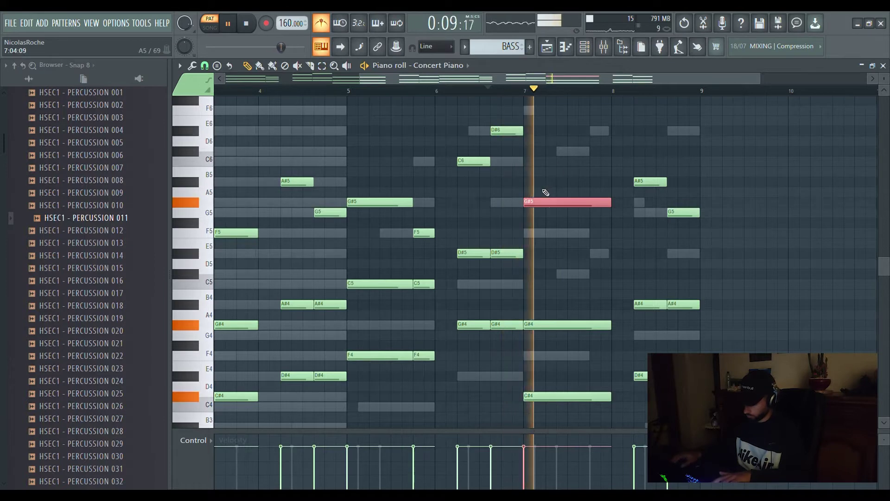
key("shift+Down")
key("shift+Down")
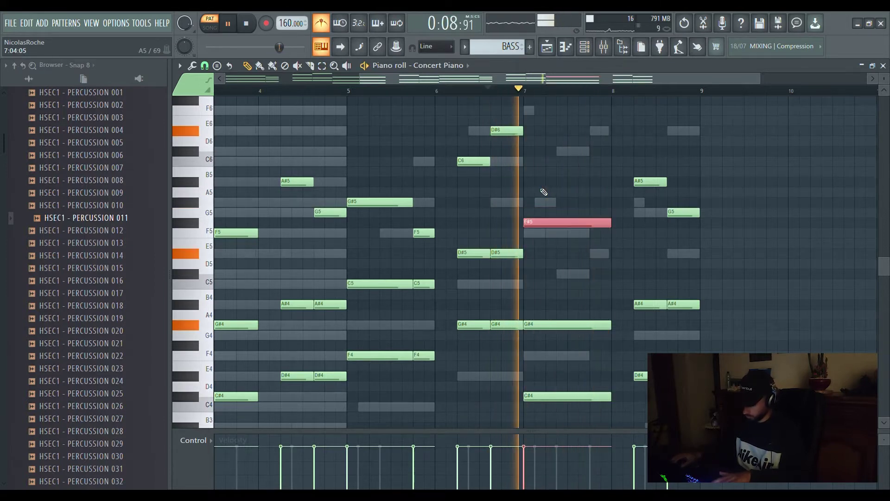
key("space")
key("space")
key("shift+Down")
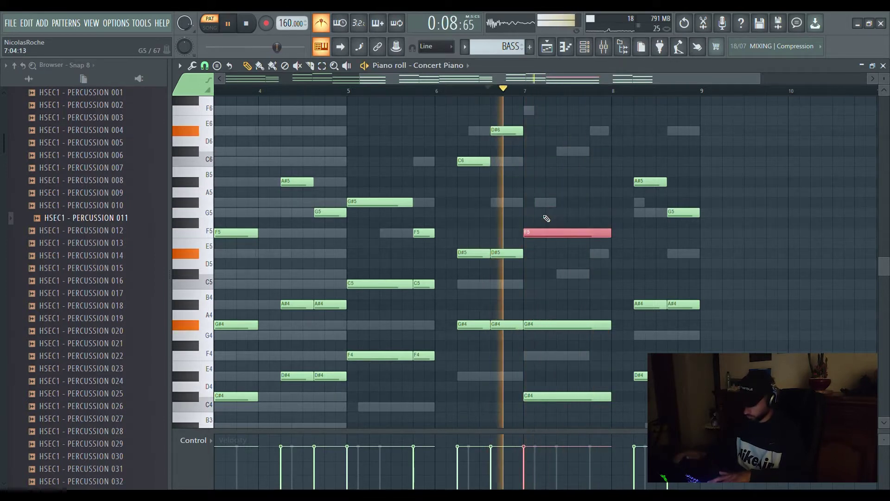
Step: Add a one-bar F6 note on top of the bar 7 chord and play the piano part back
left_click(537, 182)
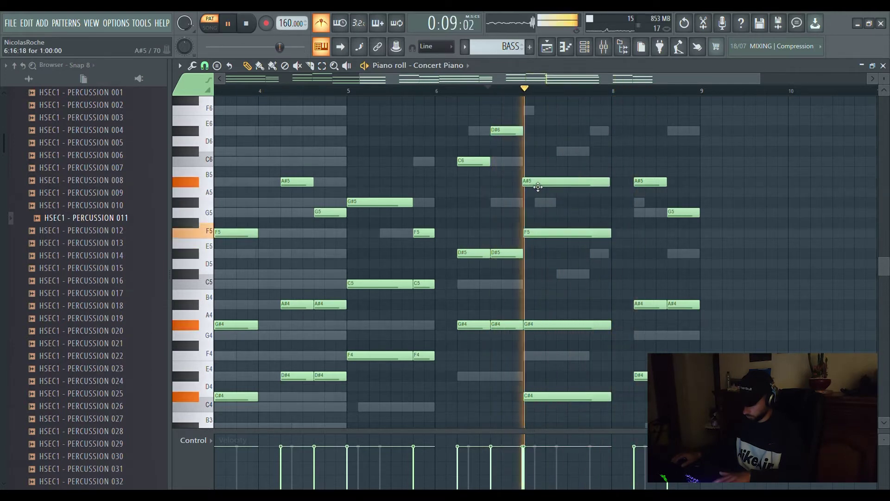
left_click_drag(537, 182, 537, 113)
key("space")
scroll(530, 93, "up", 3)
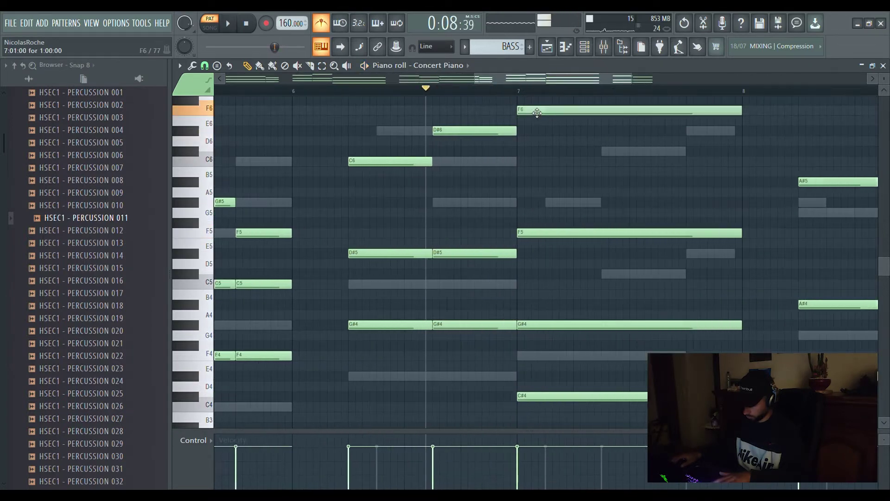
key("space")
scroll(528, 93, "down", 3)
scroll(528, 93, "down", 3)
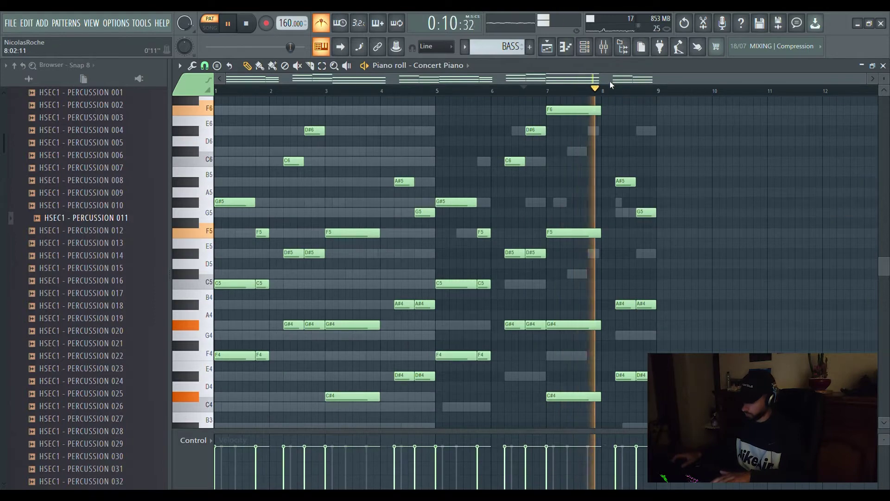
scroll(622, 92, "up", 3)
scroll(630, 90, "down", 4)
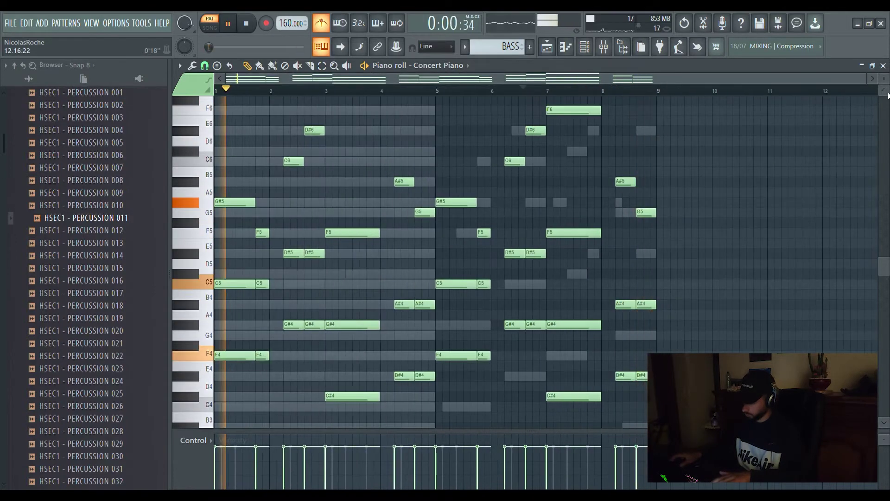
Step: Close the Concert Piano note editor and lower mixer track 20's volume to about 88%
left_click(884, 66)
left_click_drag(569, 322, 563, 335)
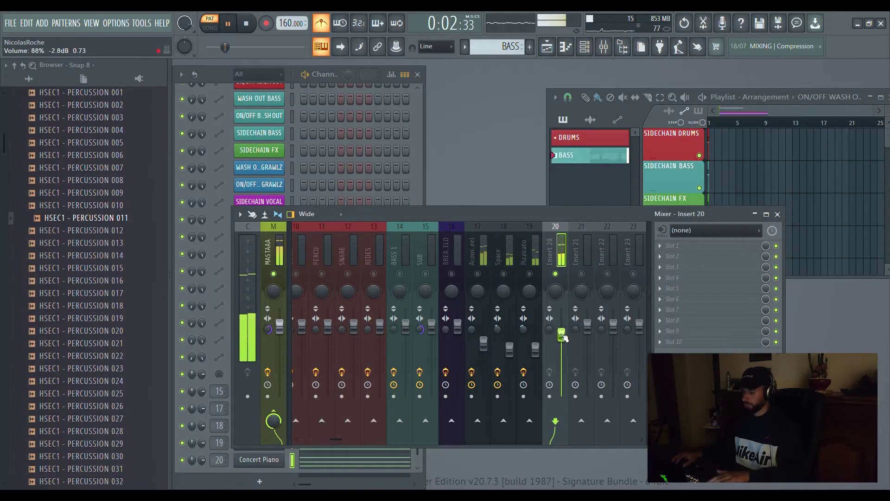
Step: Link the Concert Piano channel to mixer track 20 and reopen its piano roll to replay the last bars
key("ctrl+l")
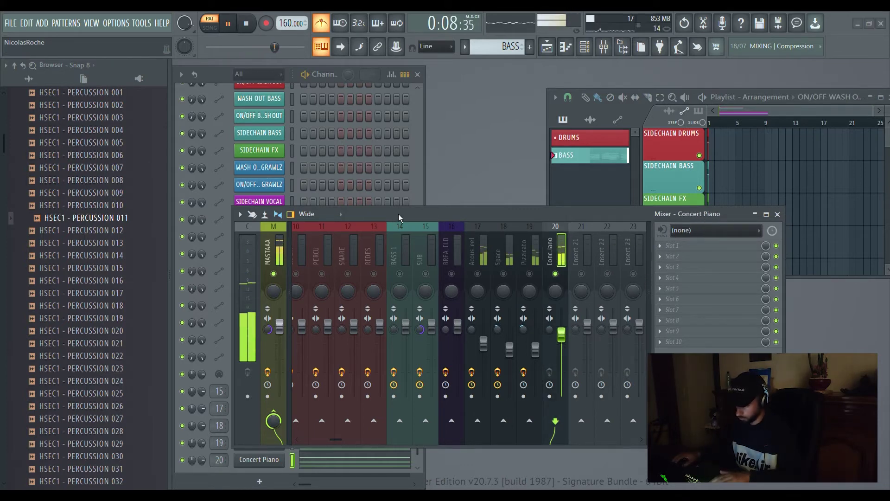
key("ctrl+v")
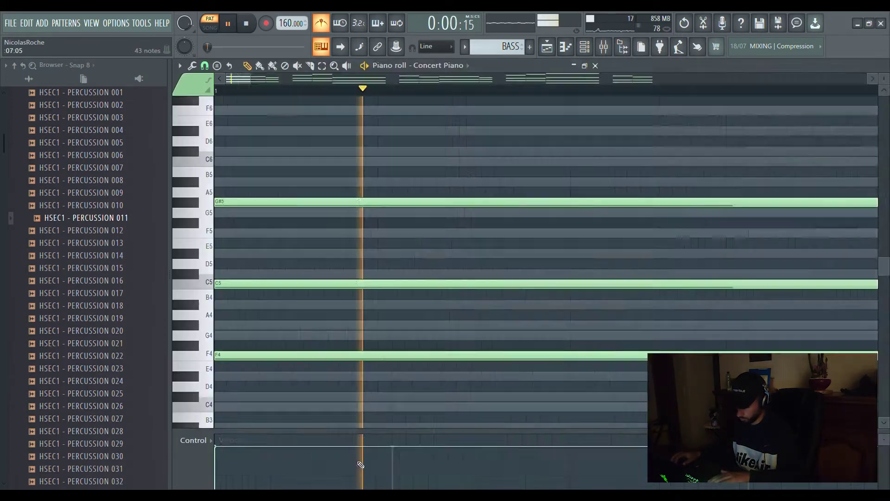
left_click(534, 89)
scroll(579, 95, "up", 3, "ctrl")
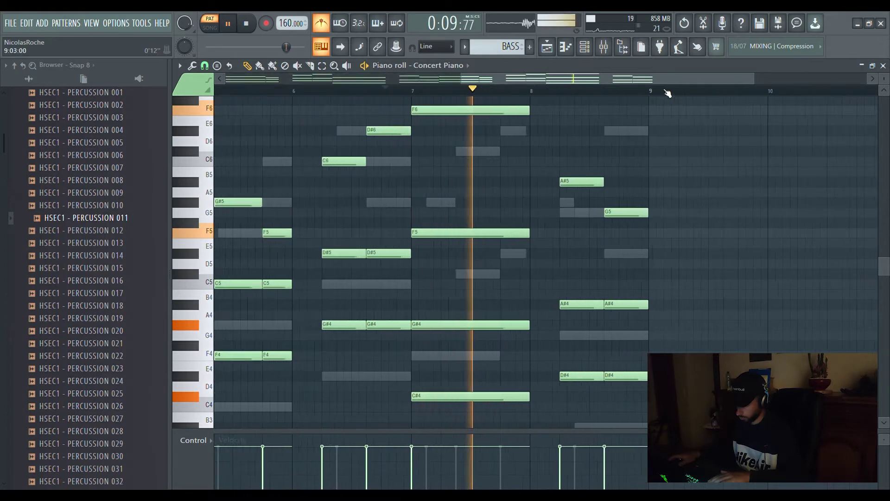
Step: Stop playback and try the first top note of bar 8, the A#5, at G#6
key("space")
scroll(460, 185, "up", 3)
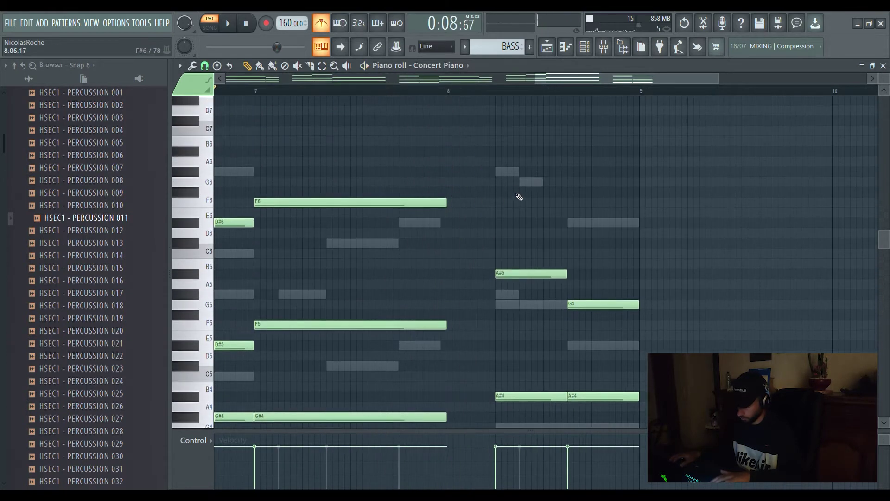
left_click(515, 173)
key("Up")
key("Up")
key("Up")
key("Up")
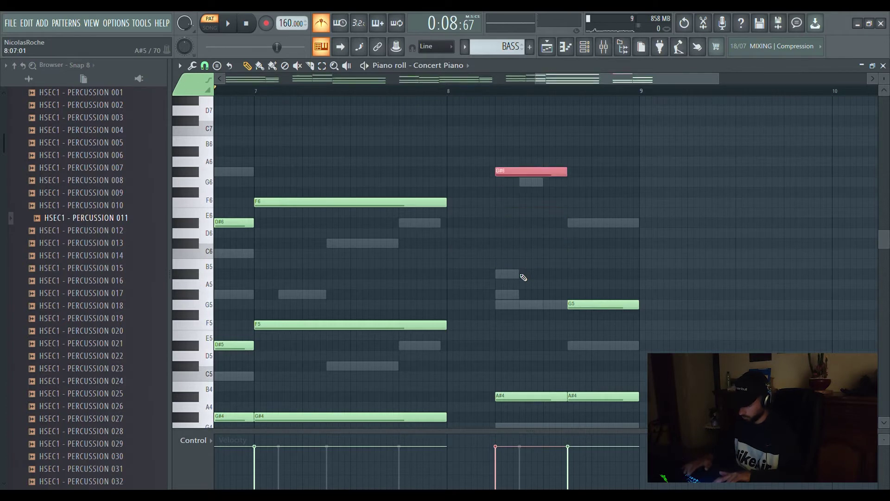
Step: Try the second top note of bar 8 an octave higher at G6 and replay the ending from bar 6
right_click(520, 274, "ctrl")
scroll(453, 99, "down", 2)
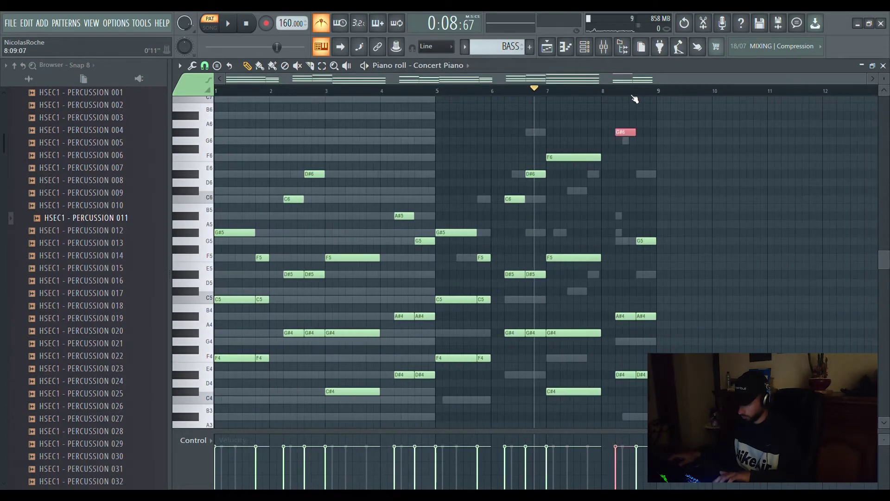
scroll(652, 95, "up", 8)
left_click(578, 241, "ctrl")
key("ctrl+Up")
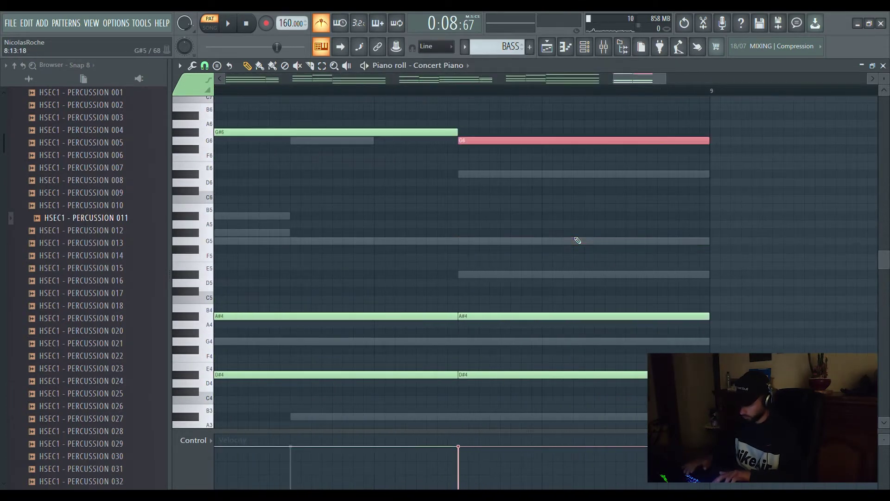
key("space")
scroll(468, 98, "down", 3)
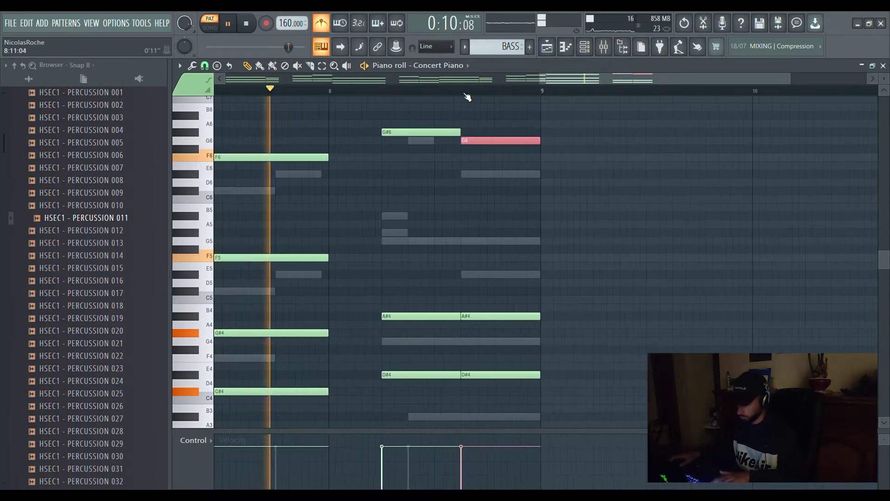
scroll(467, 98, "up", 2)
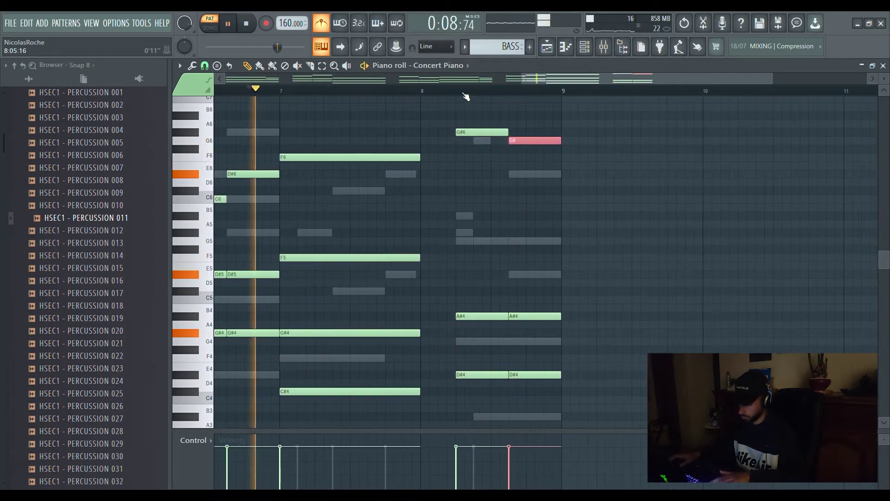
Step: Set the two top notes of bar 8 to G6 and D#6 and play the ending back
left_click(491, 134)
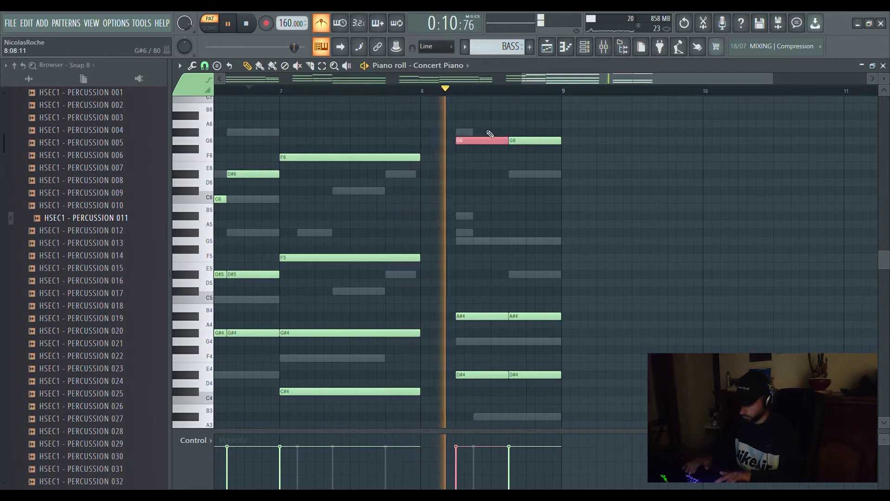
key("shift+Down")
key("space")
left_click(450, 90)
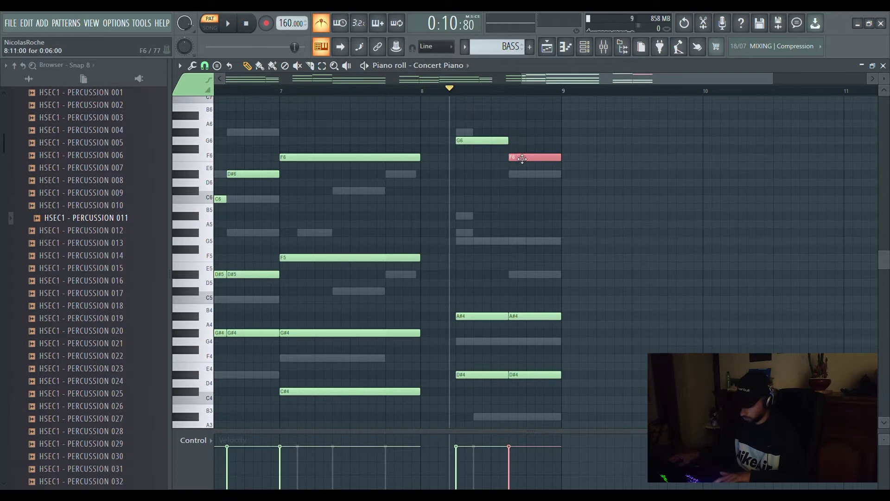
left_click(557, 147)
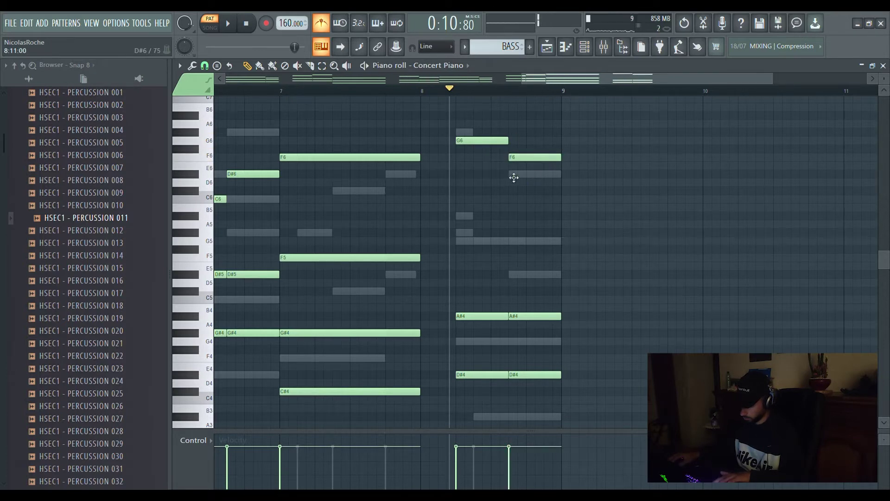
key("space")
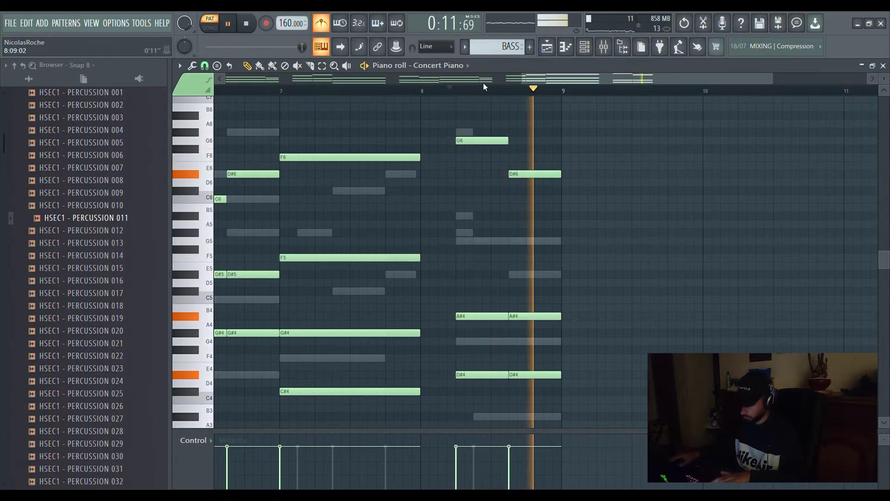
Step: Close the piano roll, then give mixer track 20 the Acoustic steel effect chain at about 63% volume
scroll(488, 90, "down", 4)
left_click(883, 66)
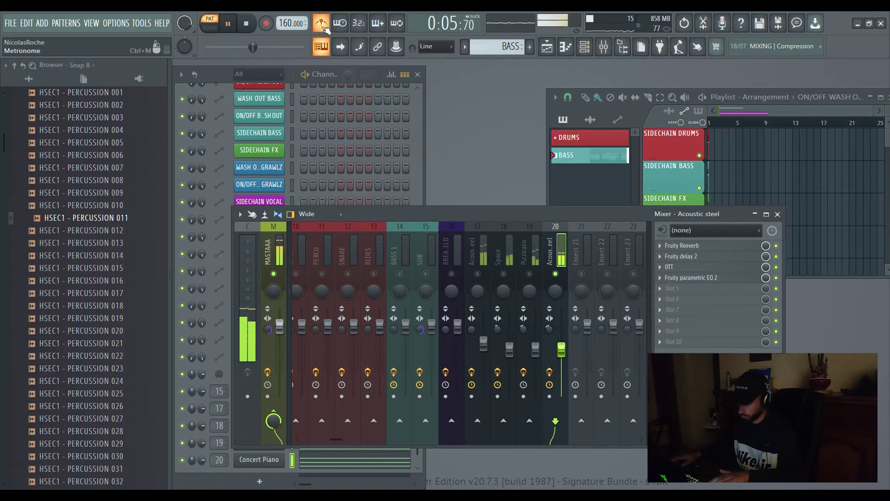
right_click(478, 273)
right_click(478, 274)
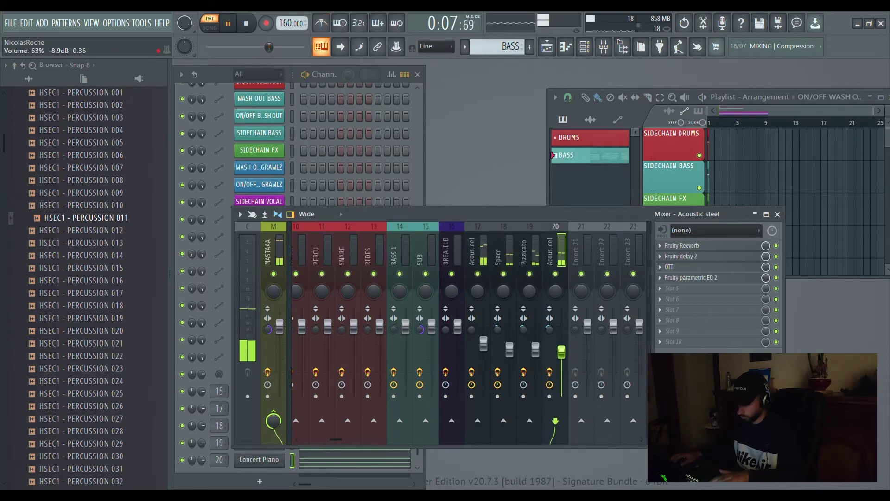
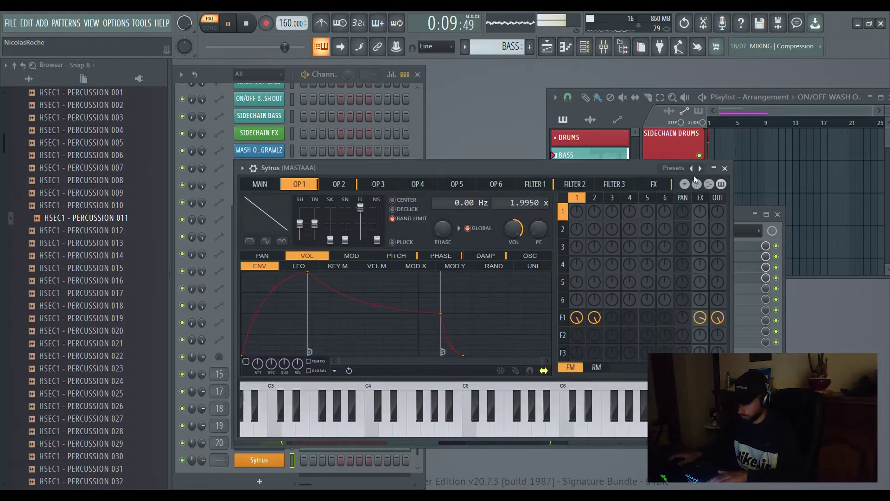
Step: Set up a Sytrus Sine athosphere channel with the Concert Piano chords, routed to mixer track 21 with the Acoustic steel effects at about 70% volume
left_click(726, 169)
left_click(249, 75)
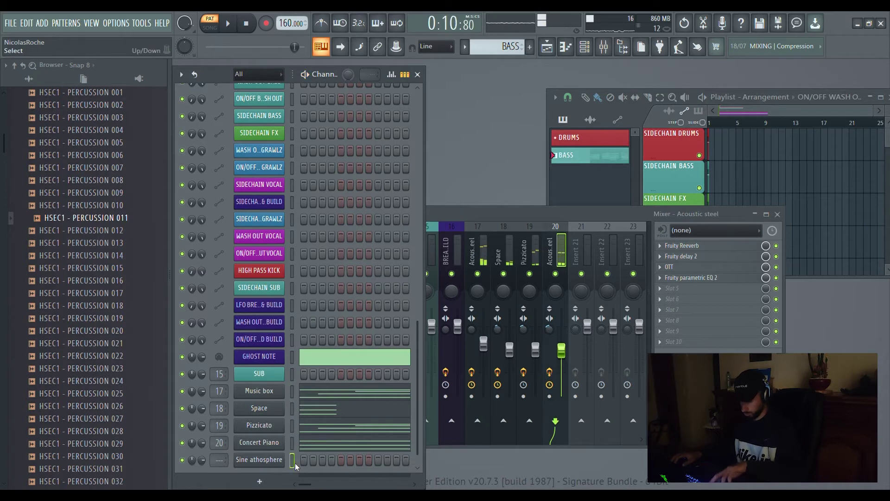
scroll(226, 460, "up", 20)
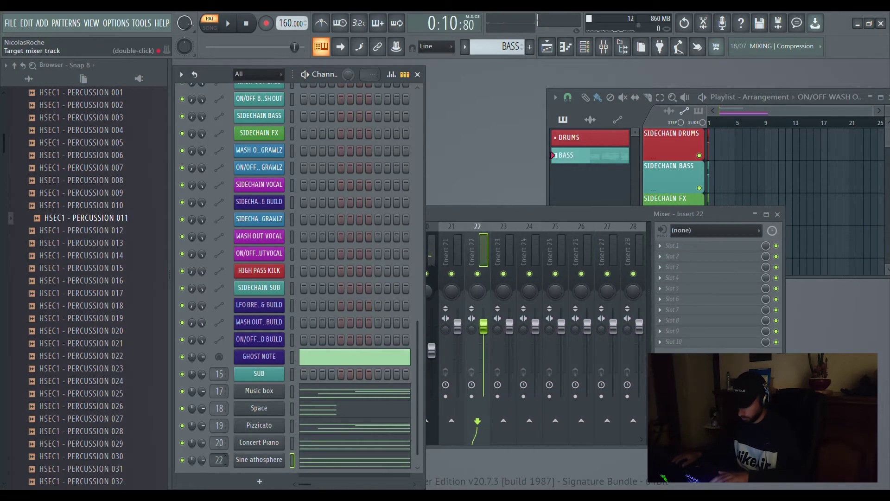
left_click(455, 264)
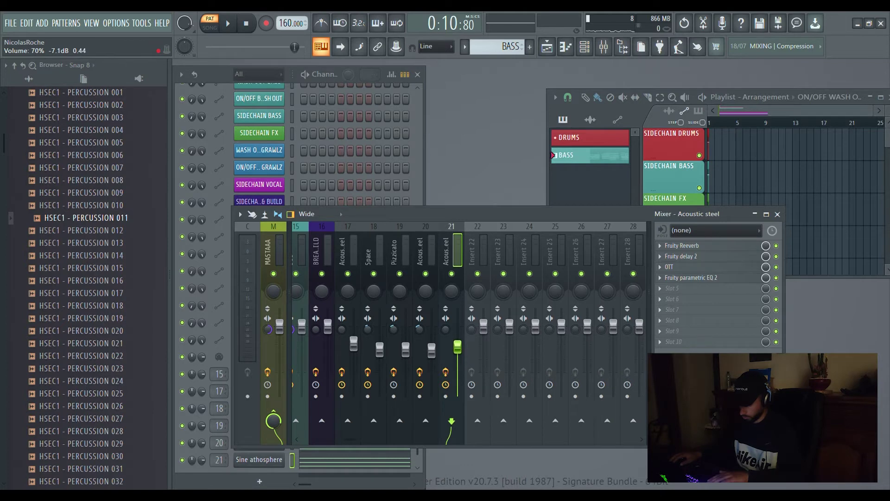
Step: Enable a downward arpeggiator with a 1:00 time on the Sine athosphere channel and solo mixer track 21 to hear it
left_click(268, 460)
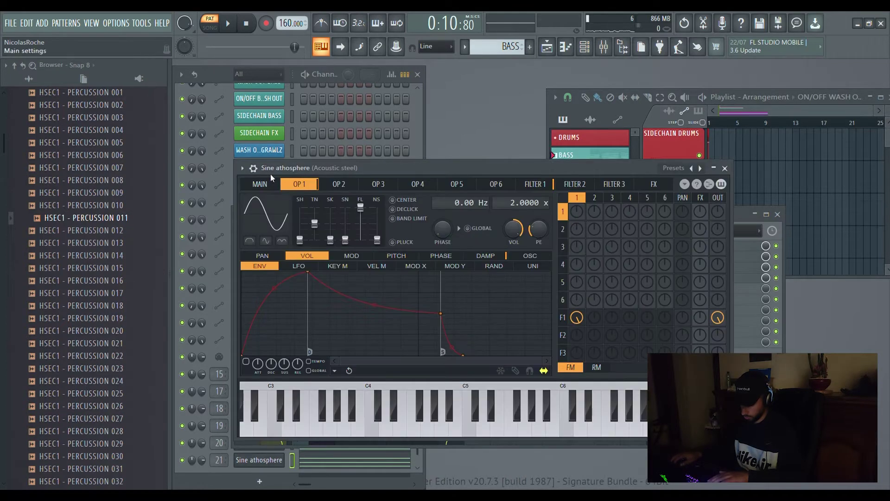
left_click(254, 168)
left_click(276, 188)
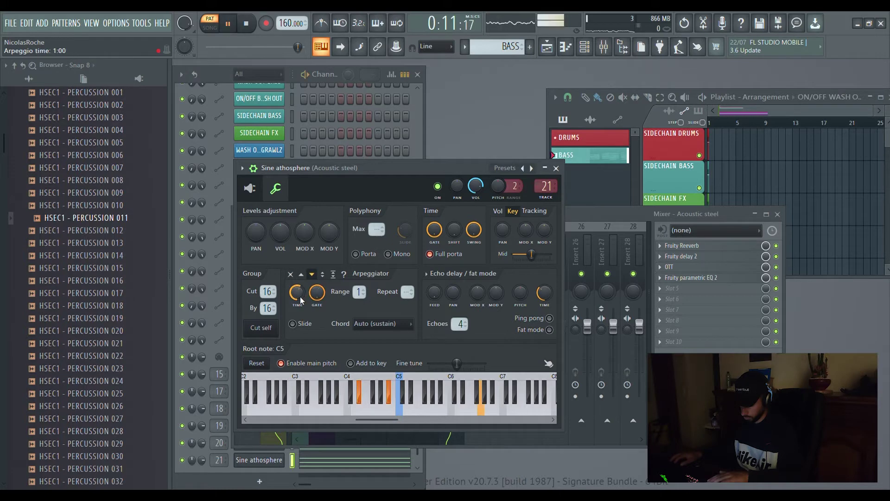
left_click(582, 226)
right_click(452, 275)
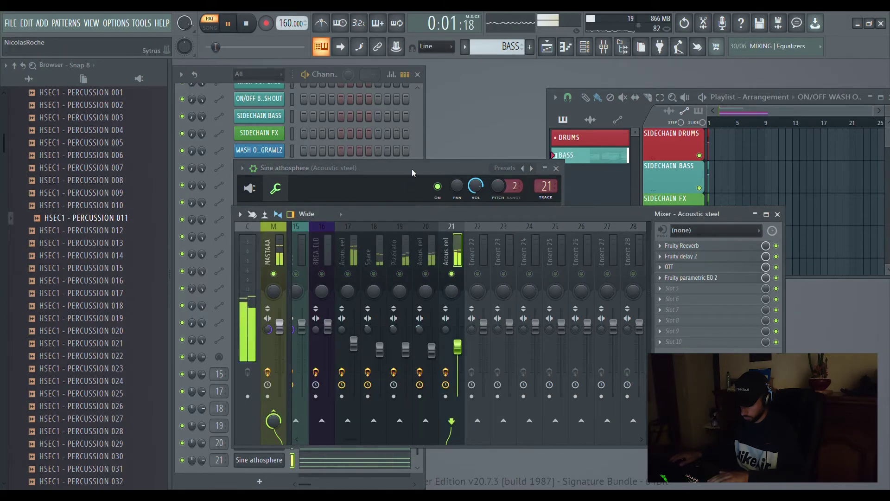
left_click(413, 170)
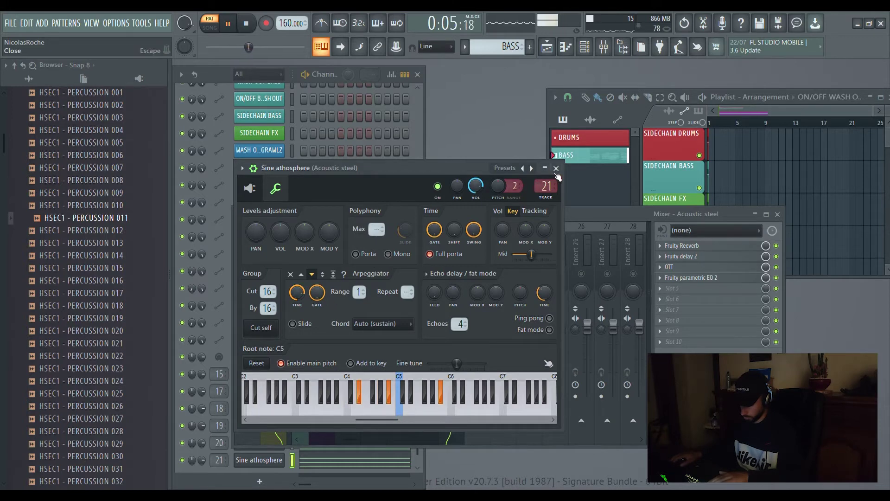
left_click(556, 170)
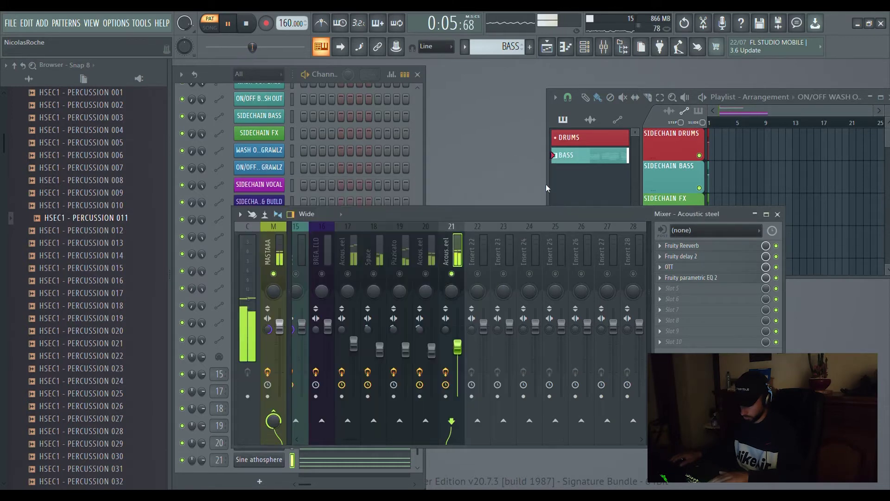
Step: Raise the low cut of track 21's parametric EQ and reshape its mid bands around 594 Hz
left_click(708, 276)
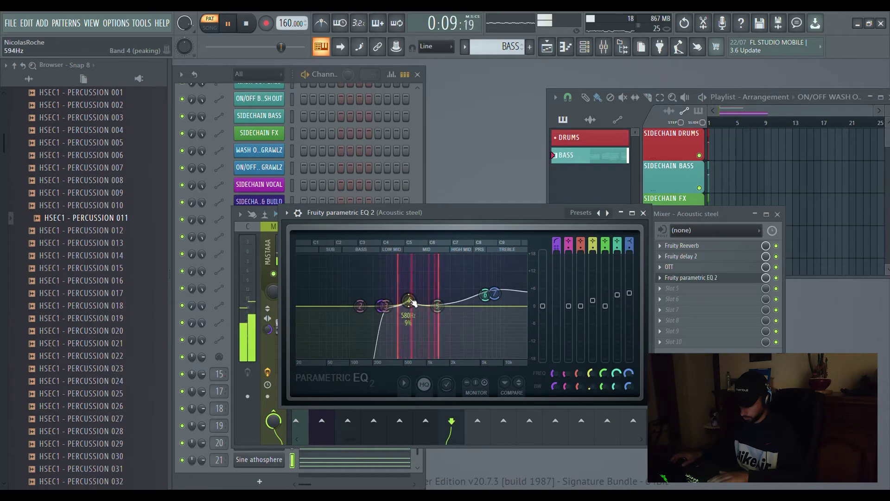
left_click_drag(411, 302, 435, 311)
left_click(644, 213)
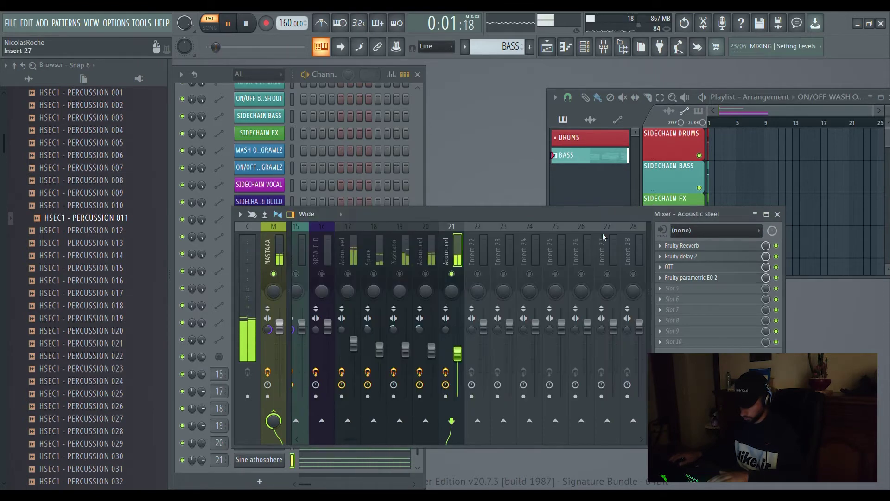
Step: Check the Sine athosphere arpeggiator settings and bring all mixer tracks back into playback
left_click(268, 465)
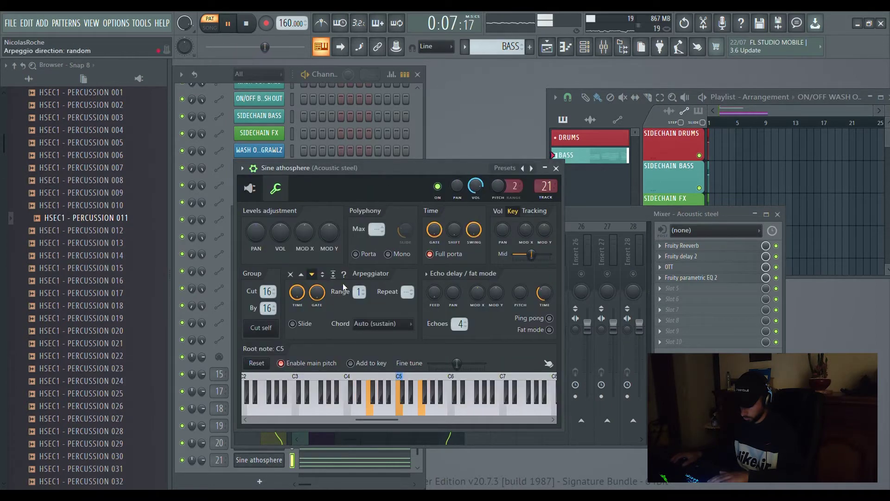
left_click(557, 168)
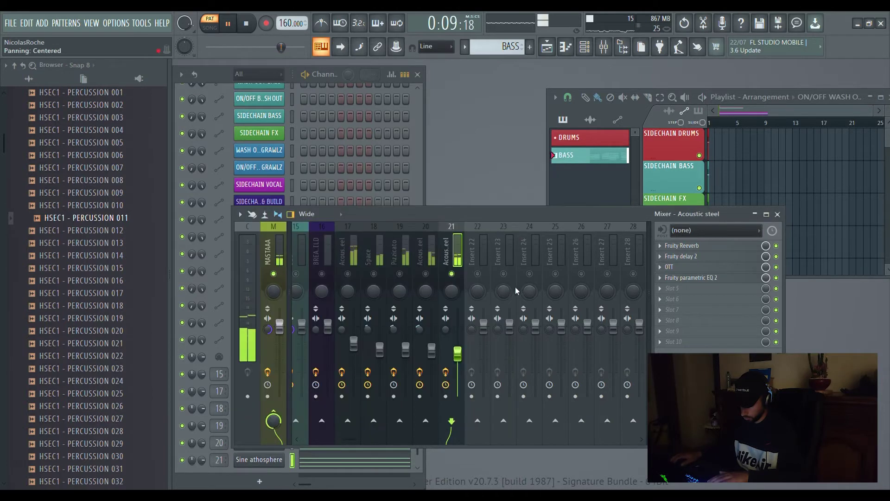
right_click(477, 277)
right_click(479, 277)
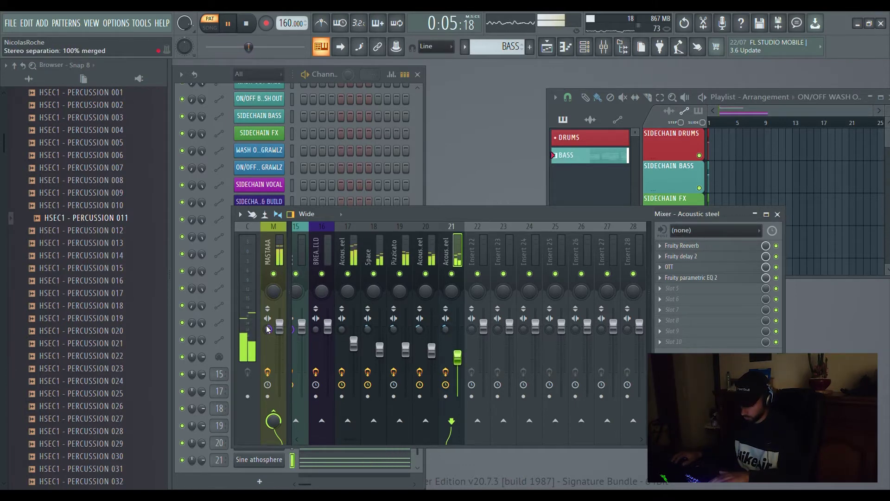
Step: Remove the master's stereo merging and rebalance the melody track volumes, setting mixer track 21 to about 58%
left_click_drag(268, 328, 268, 325)
left_click_drag(457, 358, 458, 355)
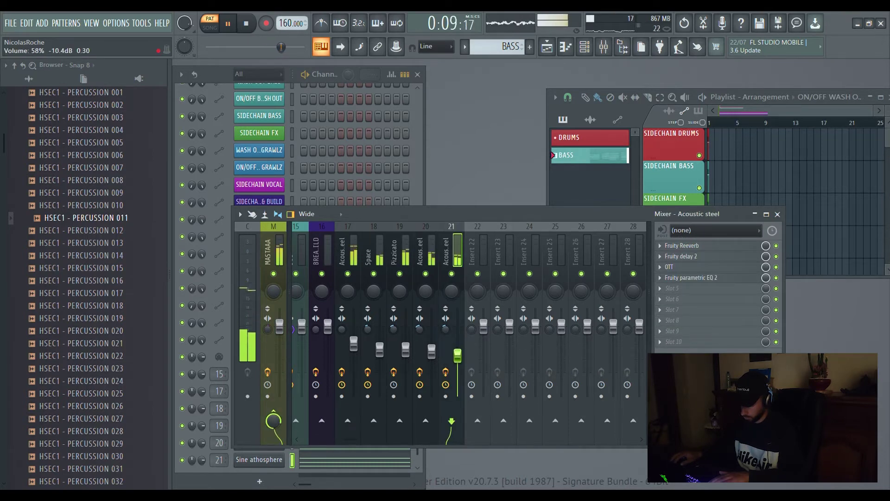
left_click_drag(406, 350, 342, 330)
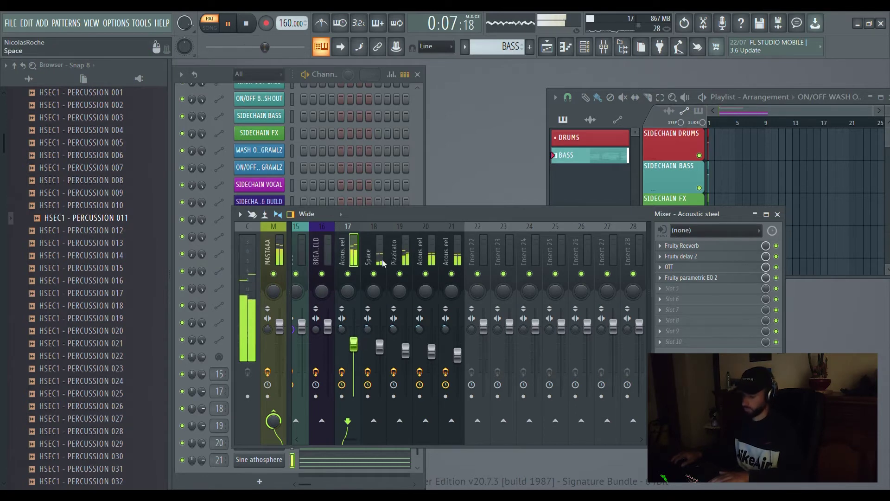
Step: Make band 7 of mixer track 17's parametric EQ a steep low pass and lower band 6 at about 5847 Hz
left_click(691, 278)
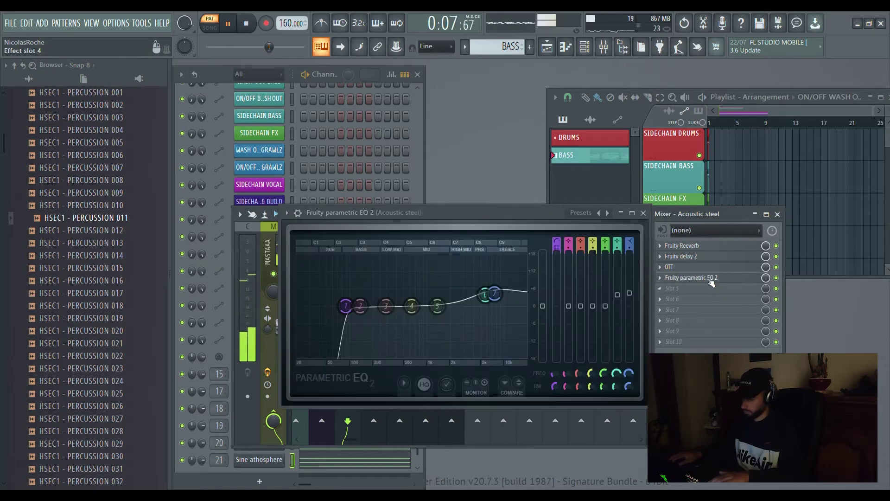
right_click(509, 301)
left_click(543, 337)
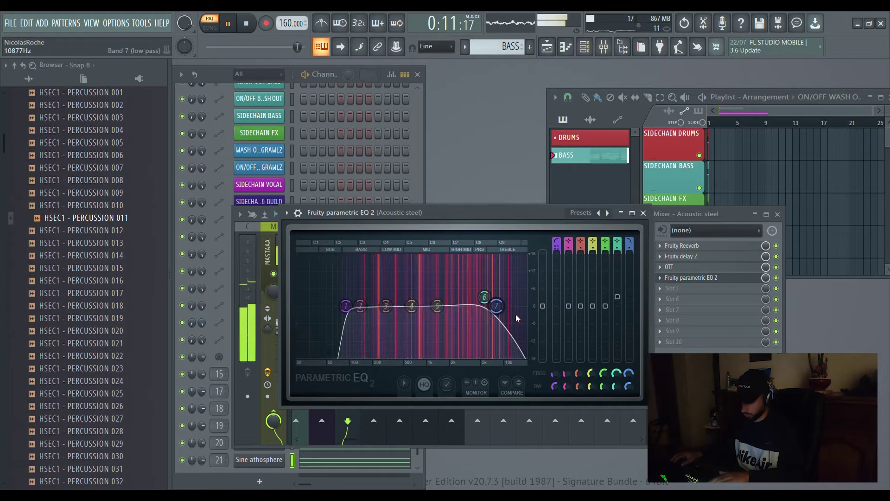
left_click(543, 347)
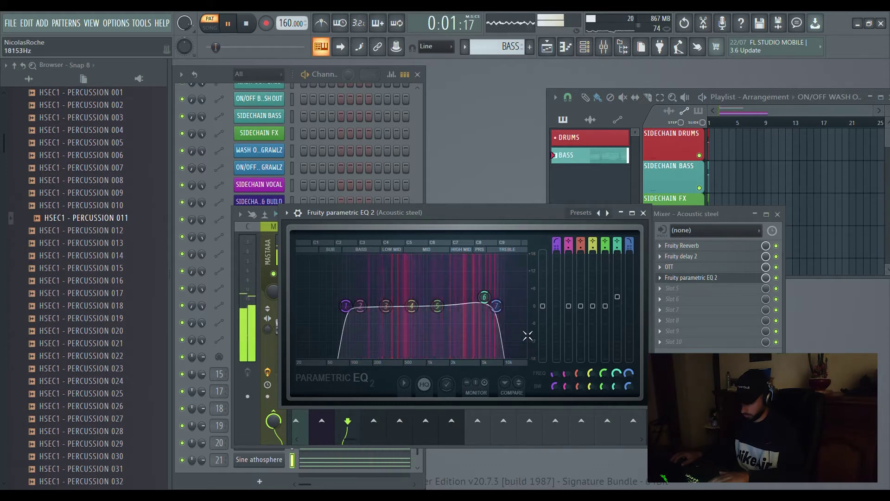
mouse_move(497, 306)
left_mouse_down()
mouse_move(513, 306)
mouse_move(486, 300)
left_mouse_up()
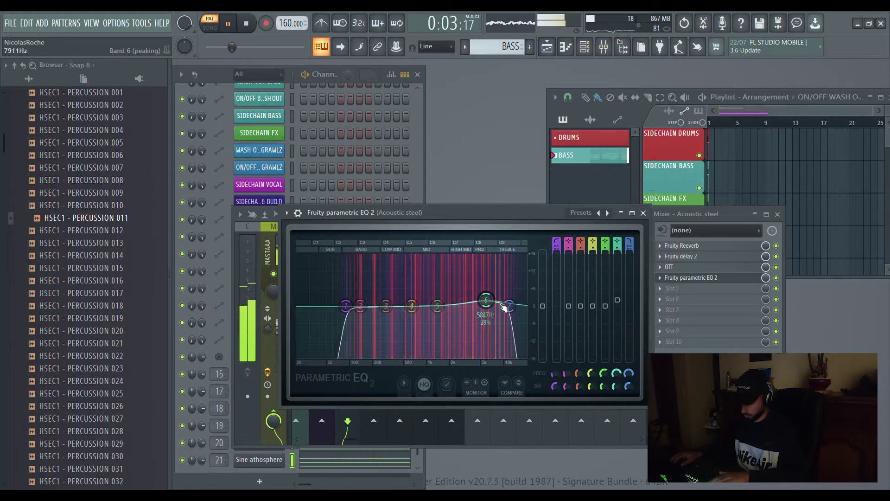
Step: Remove the second dip from the Basic 3 time envelope of Gross Beat on the BASS #3 mixer track and play it back
left_click(643, 213)
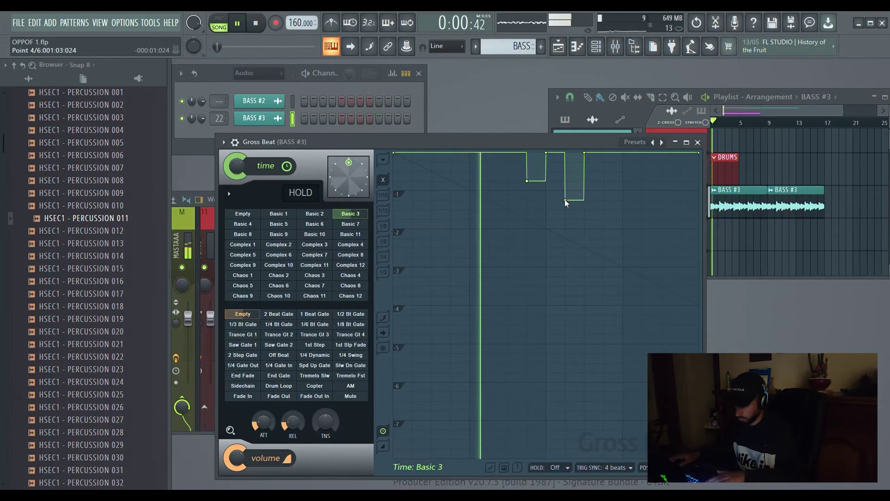
right_click(580, 212)
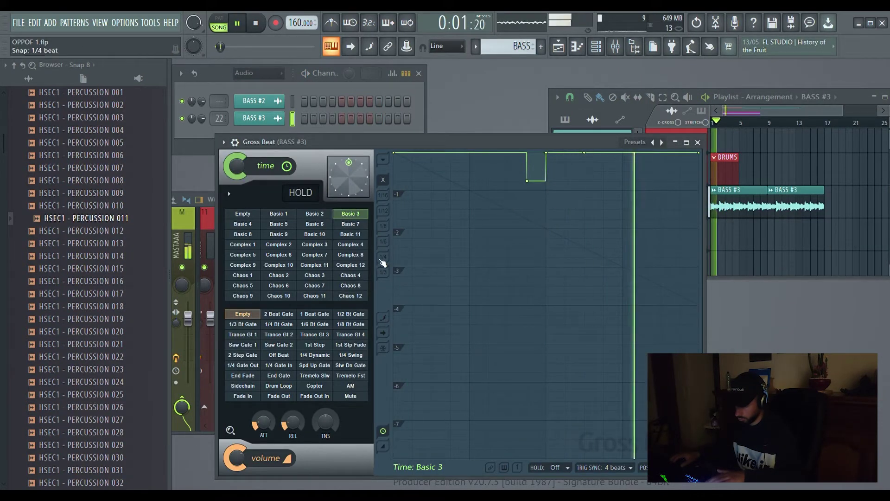
key("space")
key("space")
left_click(697, 142)
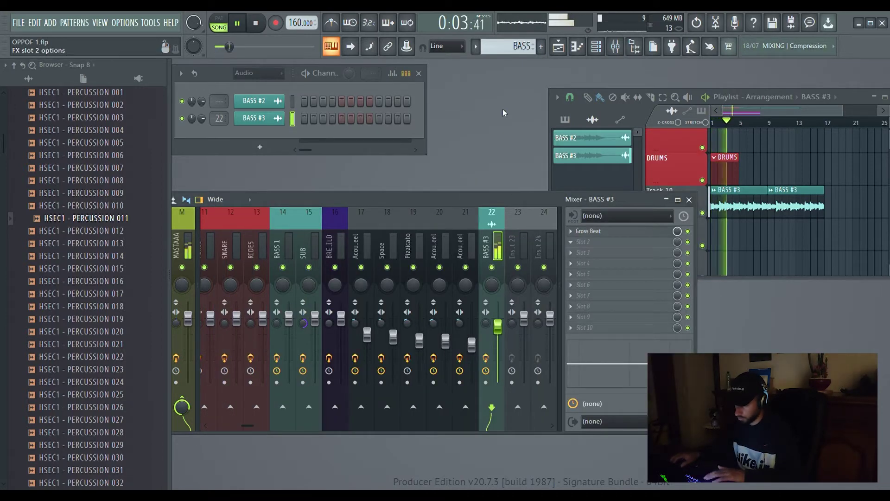
Step: Add a second Gross Beat to slot 2 of the BASS #3 mixer track and restart playback
left_click(588, 231)
key("space")
key("space")
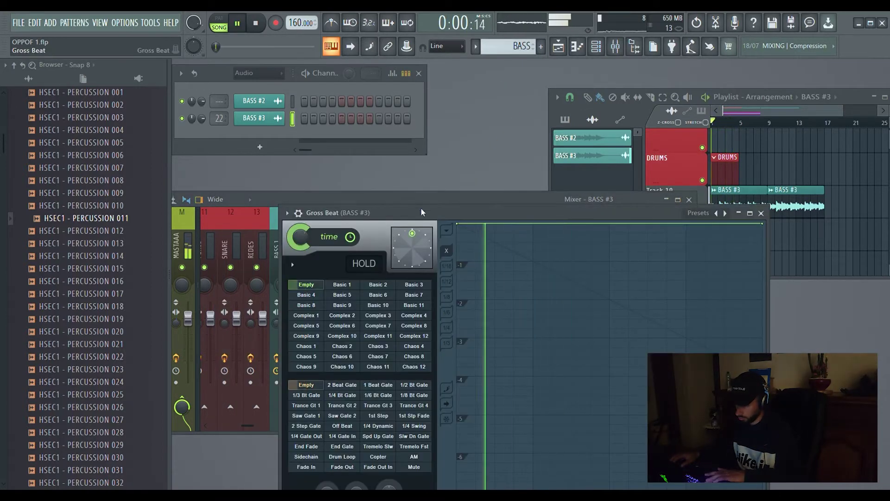
left_click_drag(421, 210, 360, 135)
Step: Audition the Basic time presets in the second Gross Beat and keep Basic 8
left_click(280, 221)
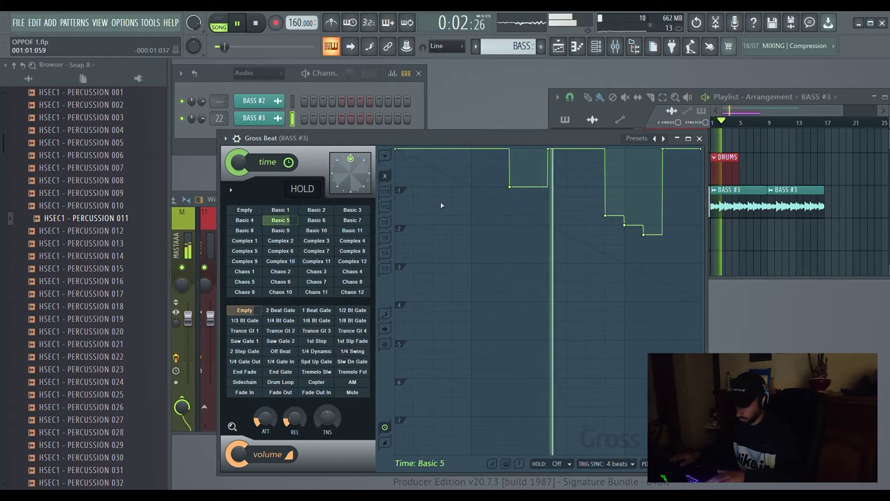
left_click(291, 232)
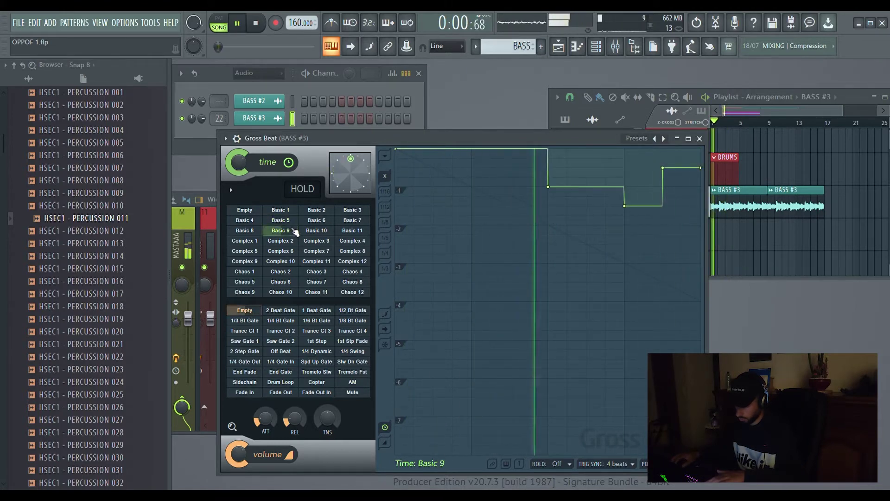
left_click(319, 233)
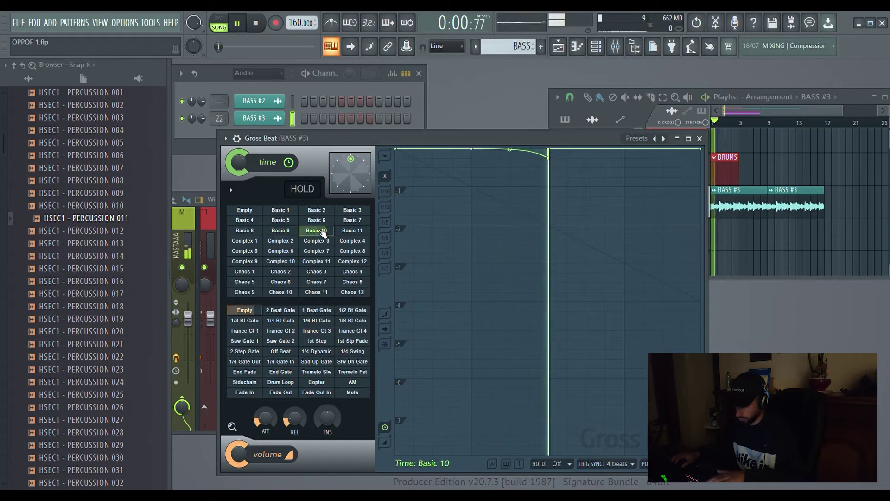
left_click(353, 232)
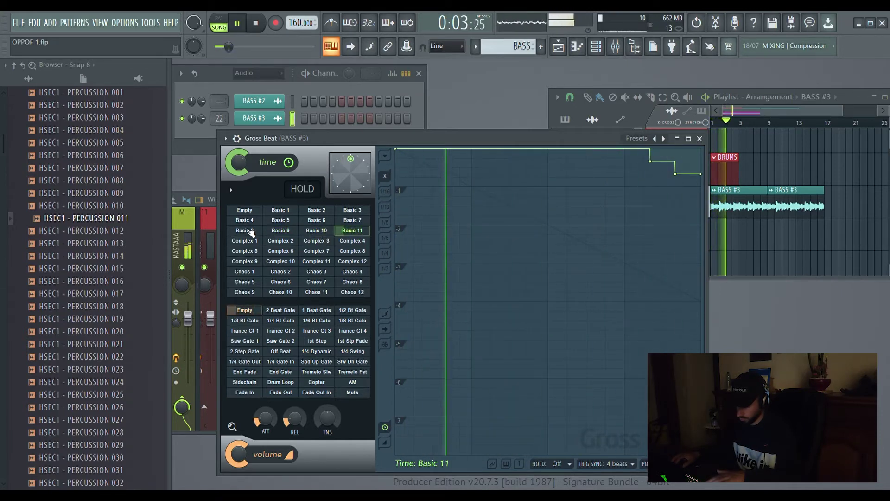
left_click(245, 210)
left_click(291, 211)
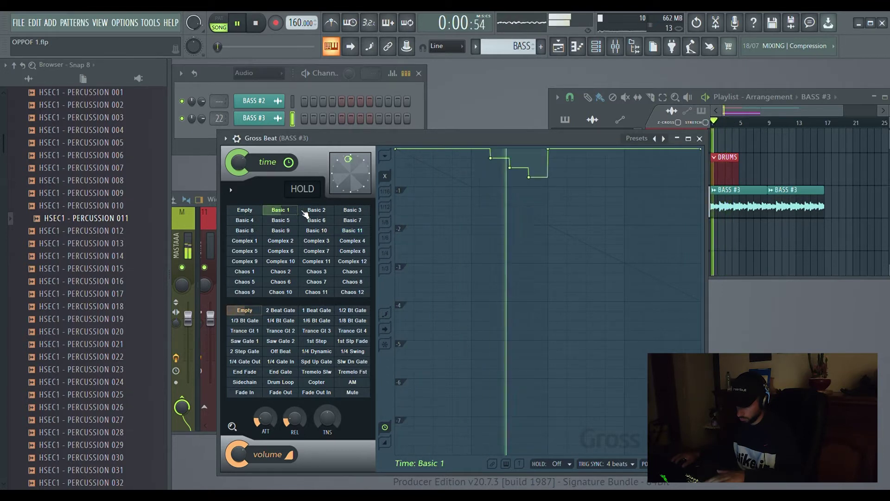
left_click(318, 211)
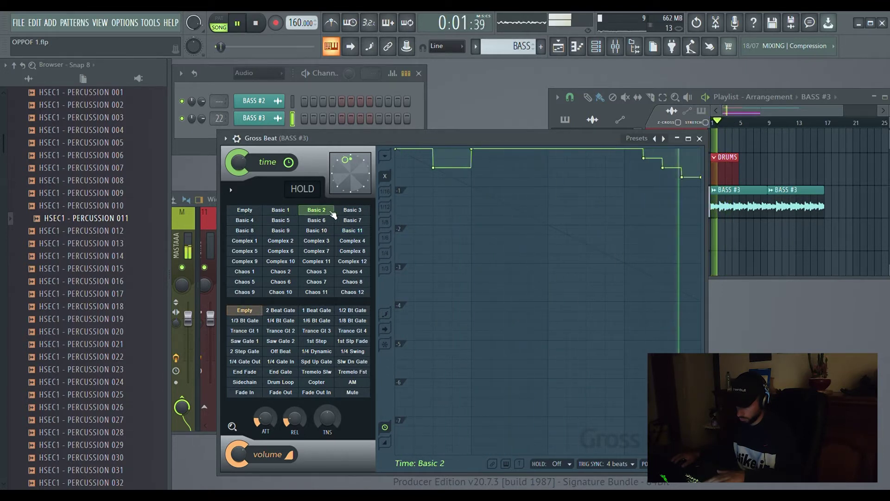
left_click(353, 210)
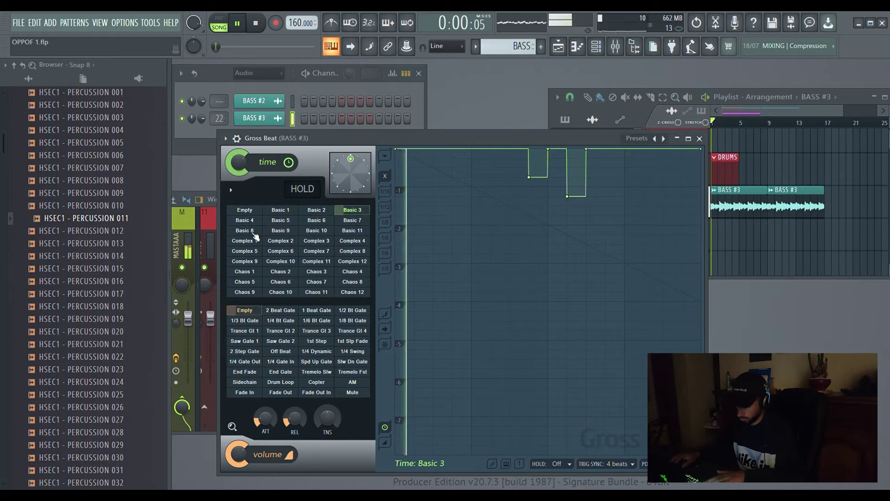
left_click(246, 231)
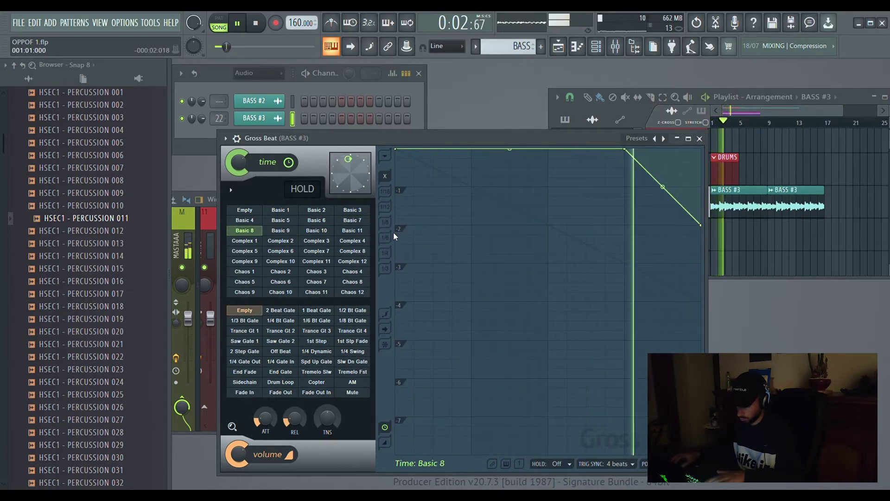
left_click(703, 145)
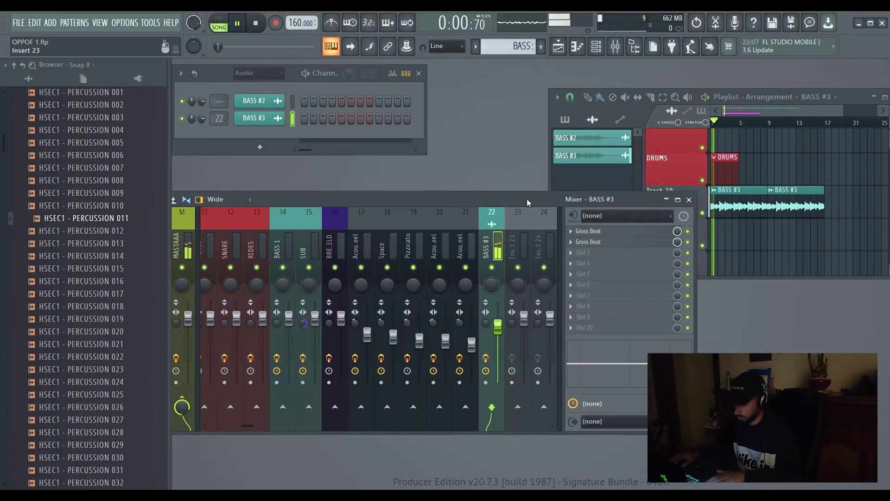
Step: Create an automation clip for the first Gross Beat's mix level and move it onto playlist Track 11 beneath the BASS #3 clips
left_click_drag(539, 201, 489, 179)
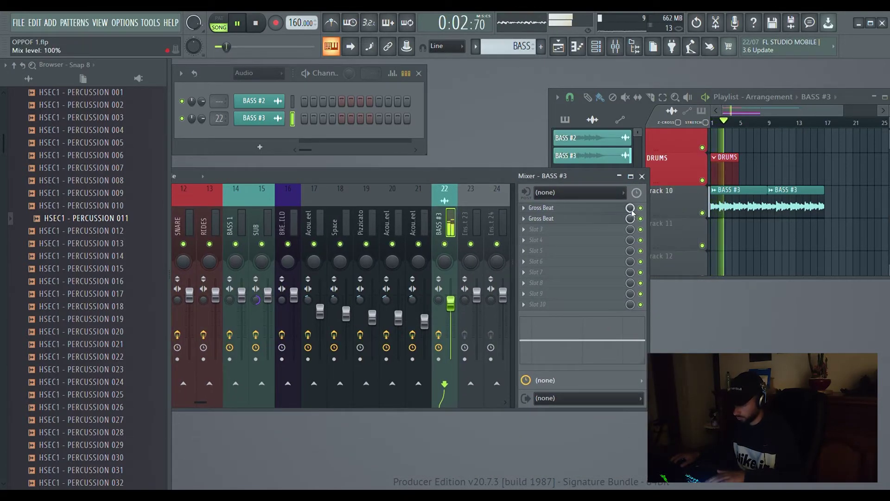
left_click(655, 284)
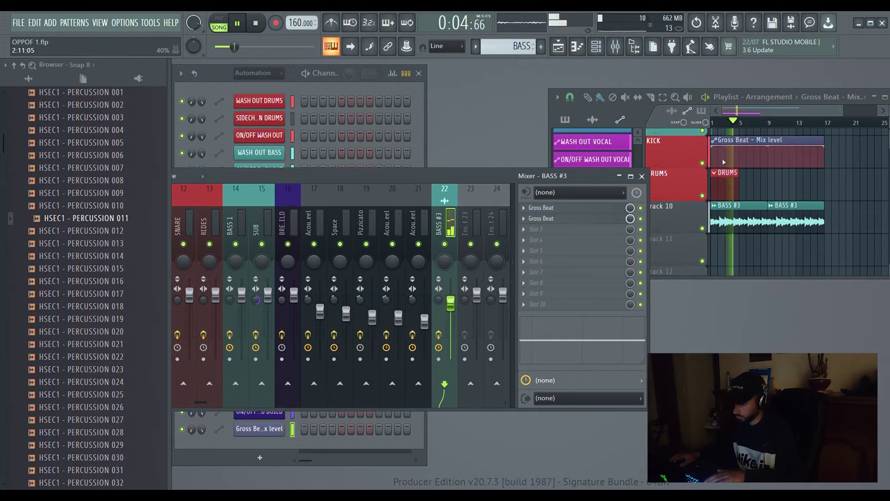
left_click(734, 147, "ctrl")
key("shift+Down")
key("shift+Down")
key("shift+Down")
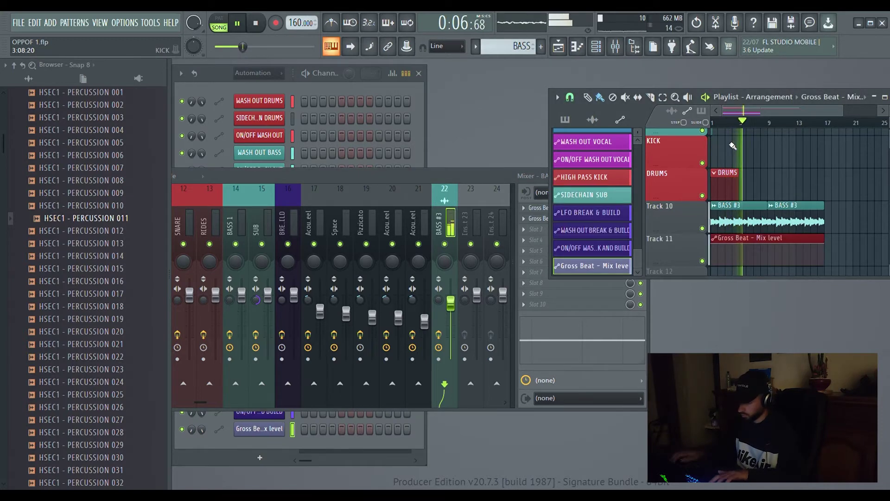
Step: Check the second Gross Beat's time envelope on BASS #3 and rename slot 2 as Gross Beat 2
left_click(461, 176)
left_click(555, 219)
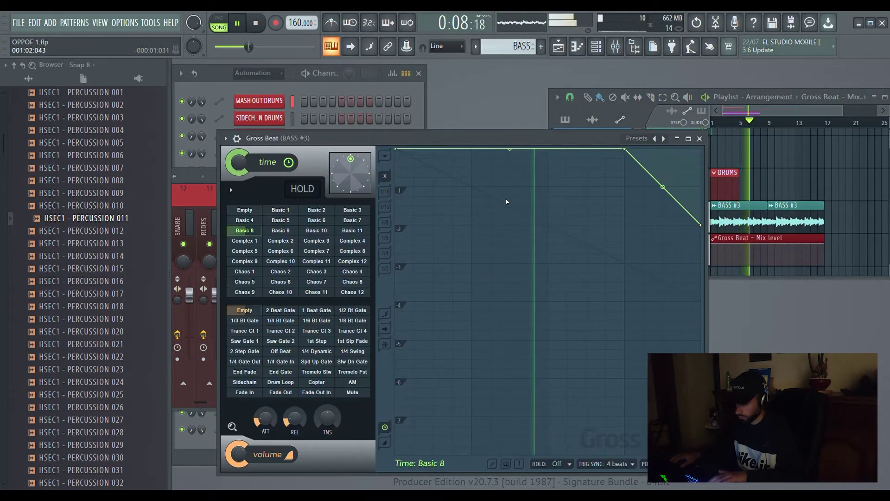
left_click(701, 139)
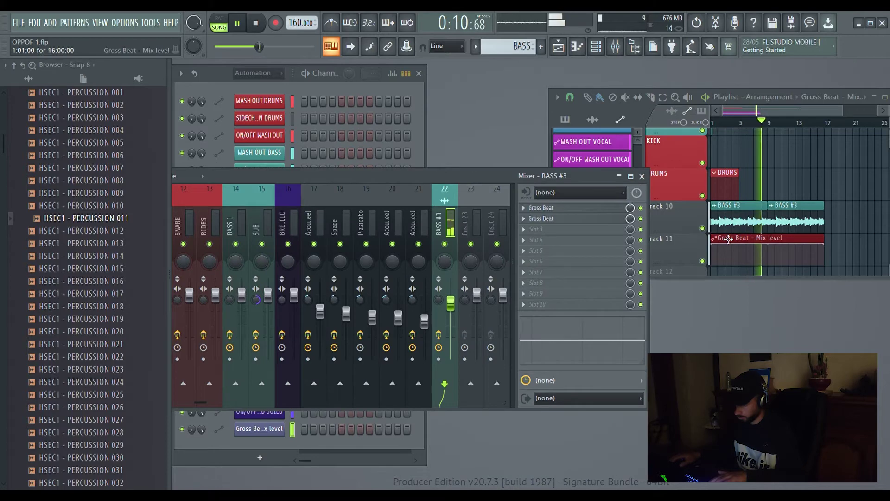
left_click(543, 221)
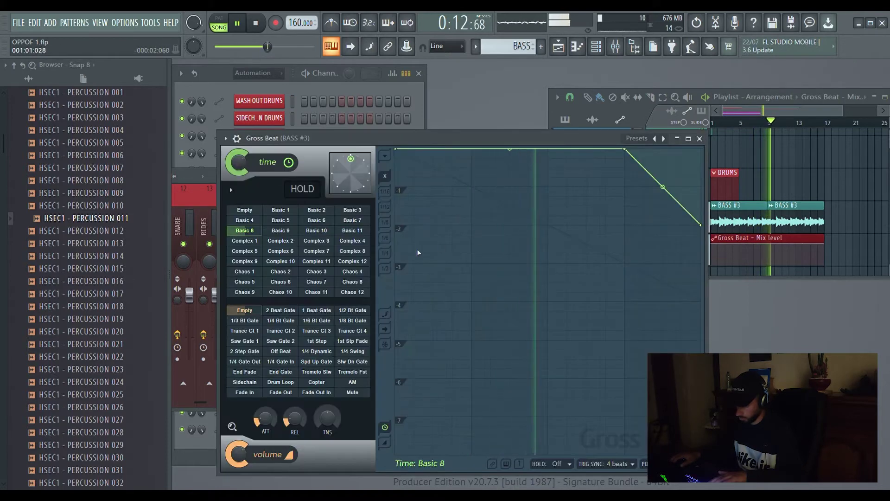
left_click(701, 139)
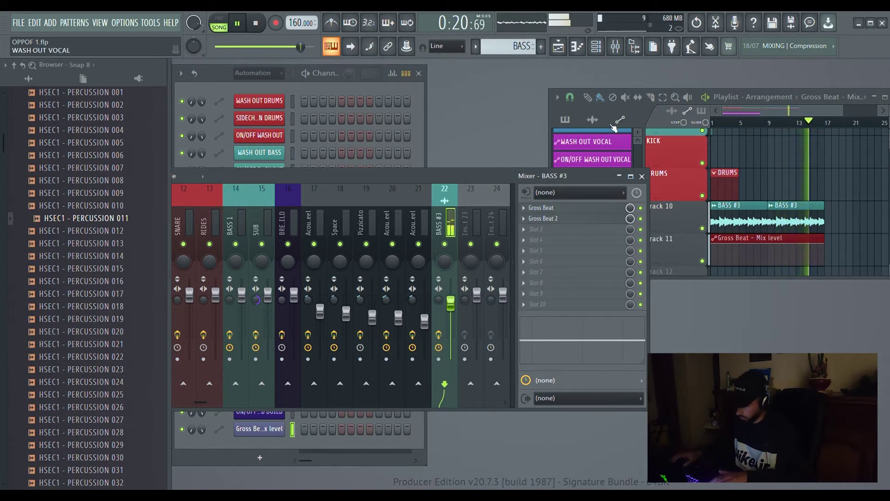
Step: Create an automation clip for the mix level of Gross Beat 2 on BASS #3
left_click(661, 285)
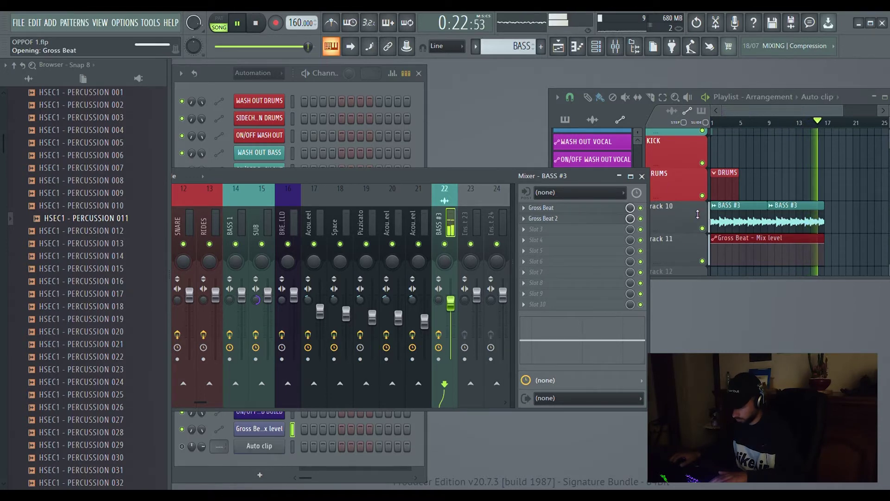
Step: Maximize the playlist and drop the starting point of the Gross Beat 2 mix level automation clip to its minimum
left_click(731, 143, "ctrl")
key("shift+Down")
key("shift+Down")
key("shift+Down")
key("shift+Down")
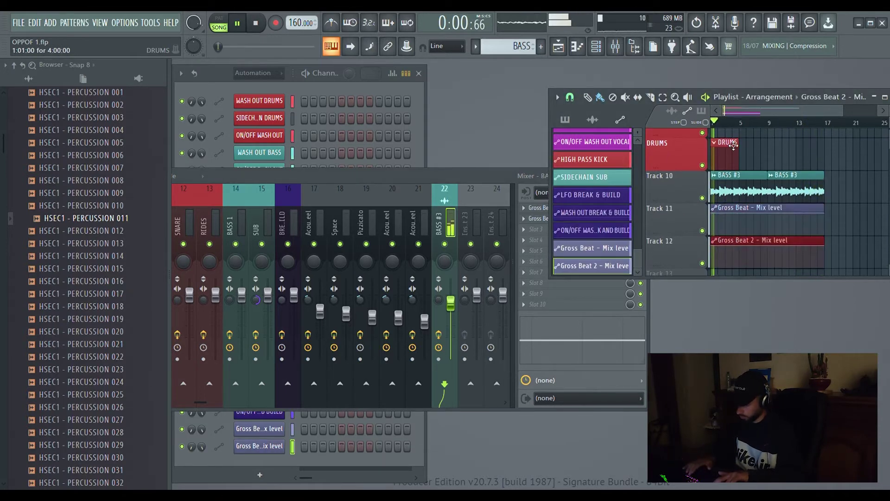
left_click(880, 99)
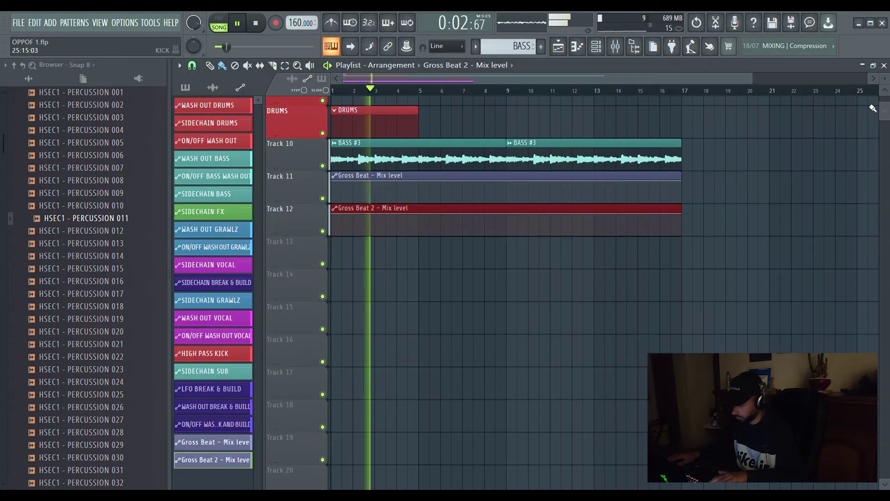
left_click(340, 89)
left_click_drag(353, 84, 346, 85)
key("space")
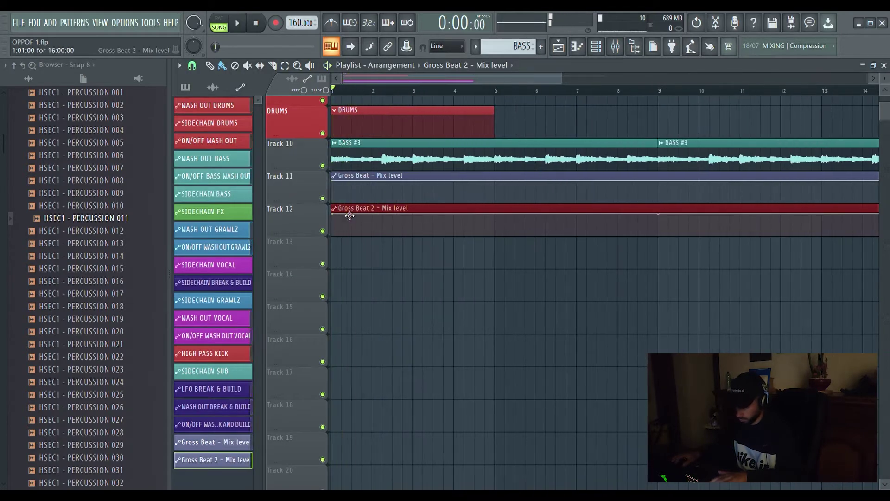
key("space")
left_click_drag(333, 213, 335, 236)
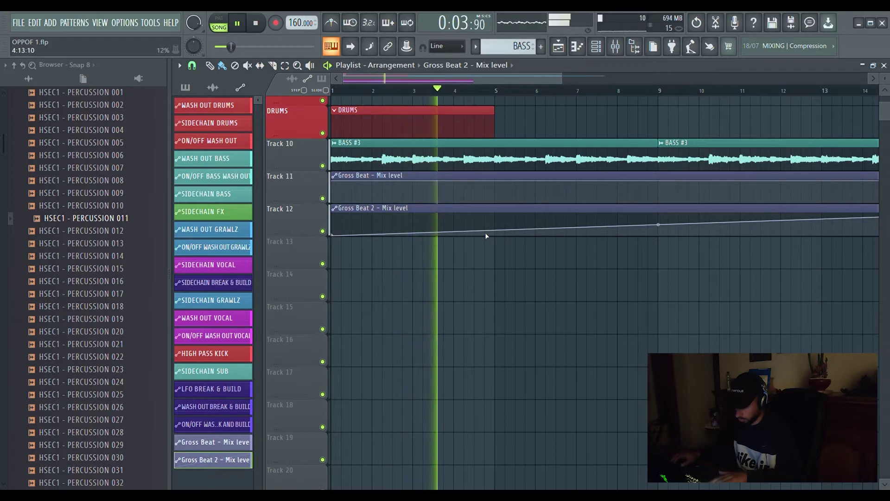
Step: Add points near bar 2 in the Gross Beat mix level clip so its level drops sharply to the minimum there
key("space")
key("space")
right_click(374, 183)
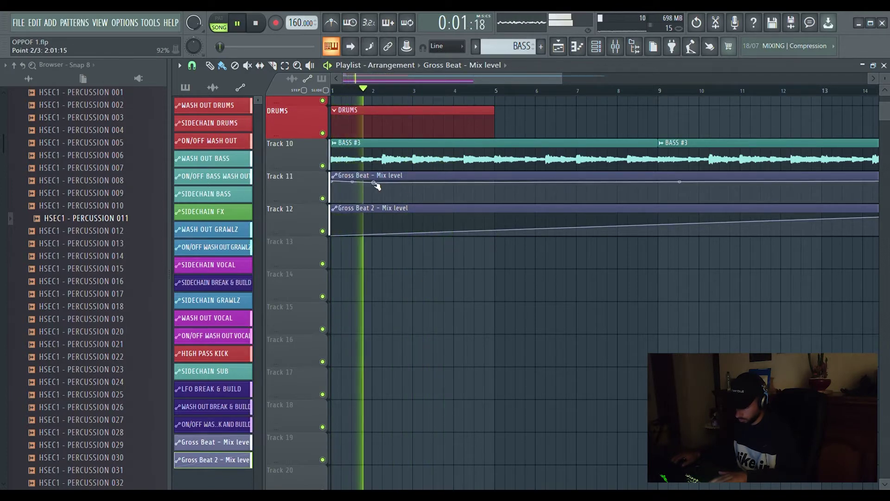
right_click(384, 185)
left_click_drag(384, 187, 375, 232)
key("space")
key("space")
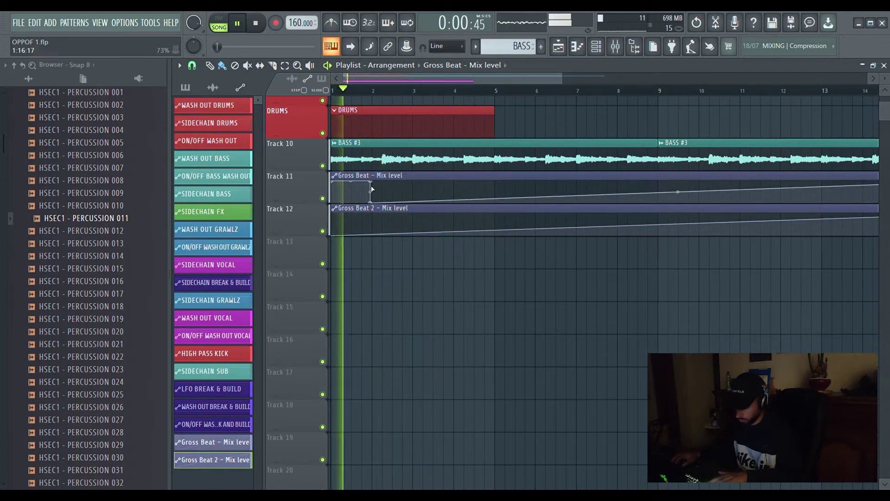
Step: Shape a full-level block in the Gross Beat 2 mix level clip just before bar 5, with a vertical drop to 0% at bar 5
right_click(422, 203)
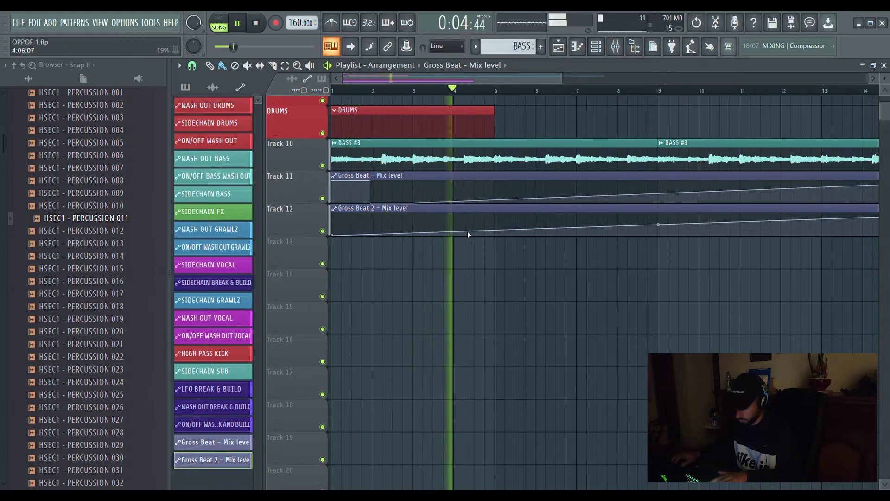
right_click(485, 231)
left_click_drag(485, 230, 497, 246)
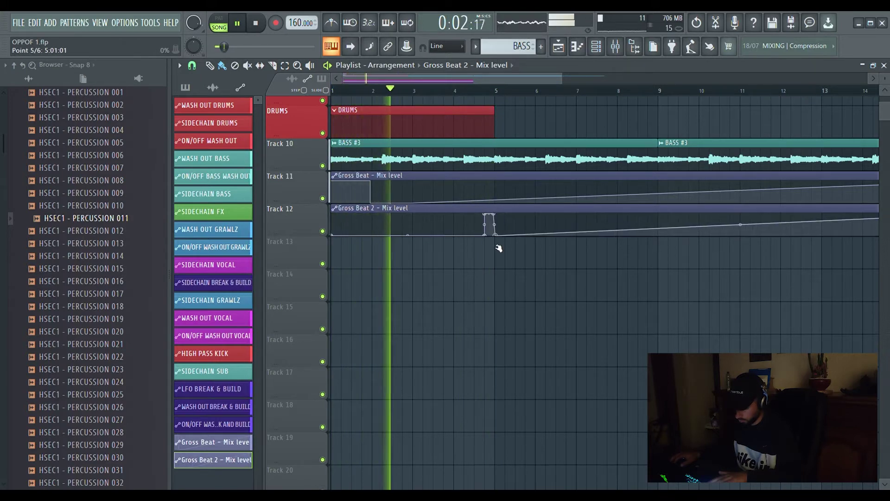
scroll(499, 92, "up", 8)
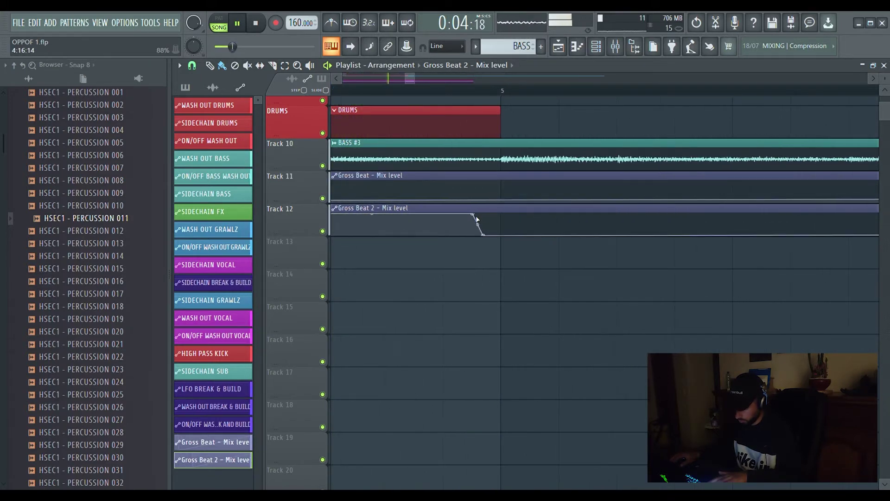
mouse_move(486, 236)
left_mouse_down()
mouse_move(502, 239)
mouse_move(503, 214)
mouse_move(487, 219)
left_mouse_up()
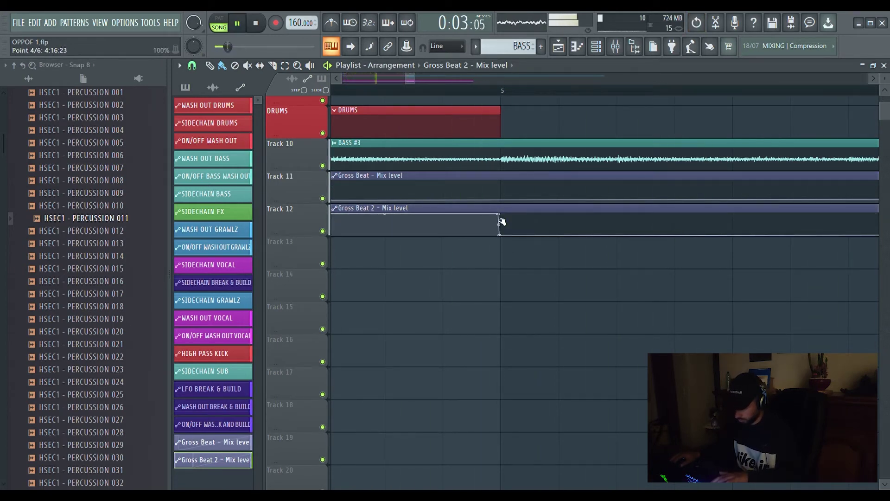
Step: Raise the Gross Beat mix level to full from bar 4 until the Gross Beat 2 block starts, then drop it to the minimum
scroll(504, 97, "down", 5)
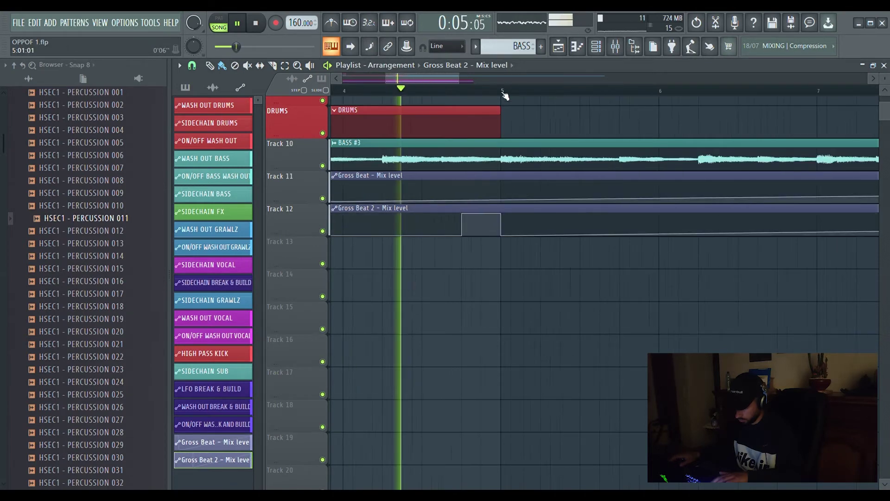
scroll(483, 94, "up", 3)
key("space")
key("space")
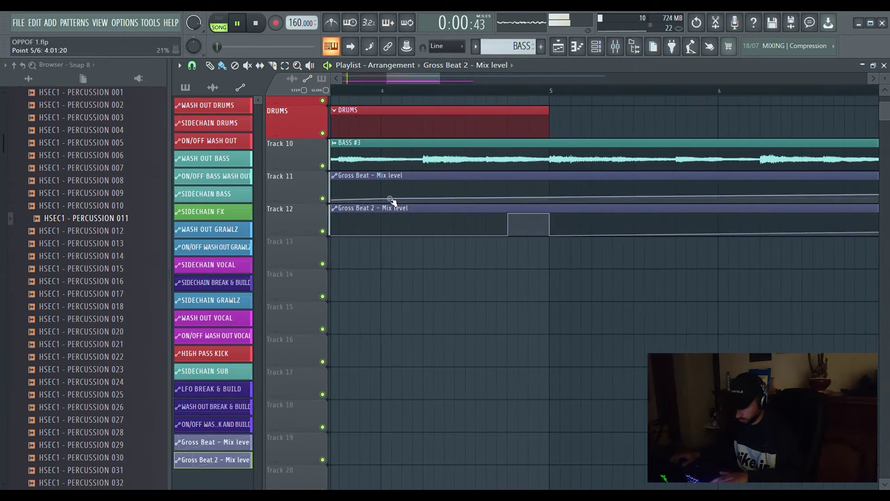
right_click(391, 201)
right_click(396, 201)
left_click_drag(397, 201, 381, 182)
right_click(473, 194)
left_click_drag(472, 195, 516, 202)
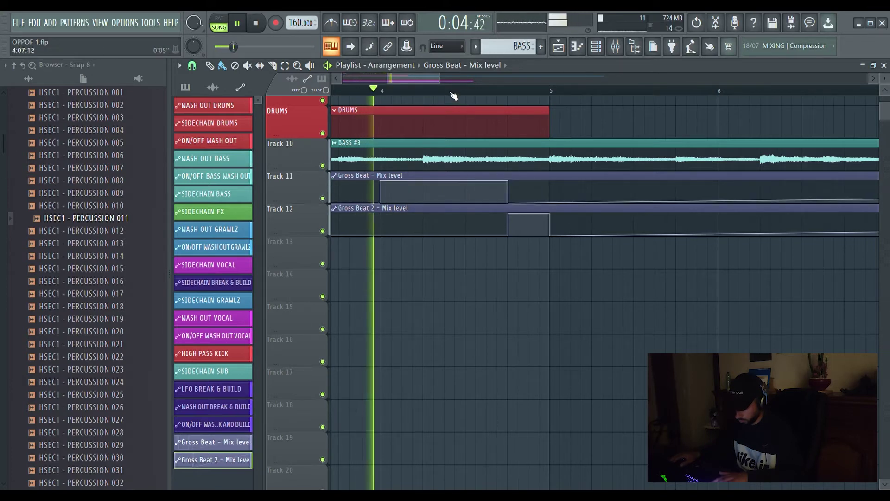
Step: Shorten the Gross Beat and Gross Beat 2 mix level clips to about four bars and select both
scroll(453, 96, "down", 5)
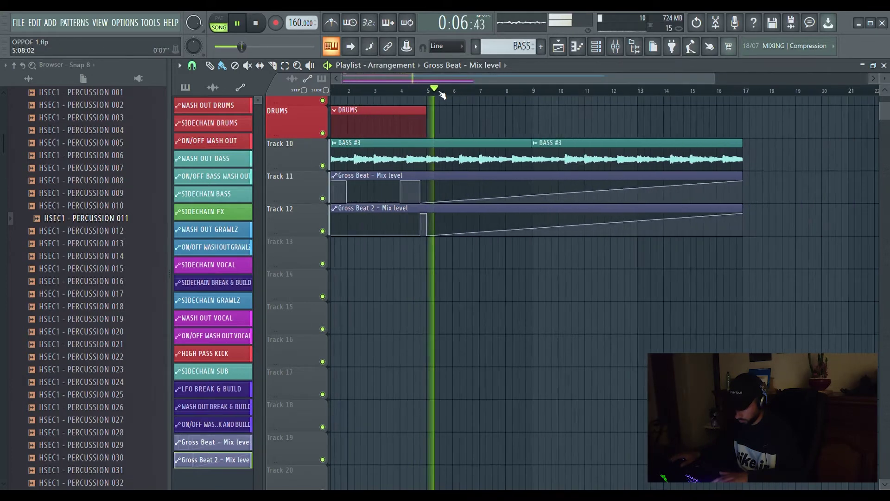
scroll(442, 95, "down", 3)
key("space")
key("space")
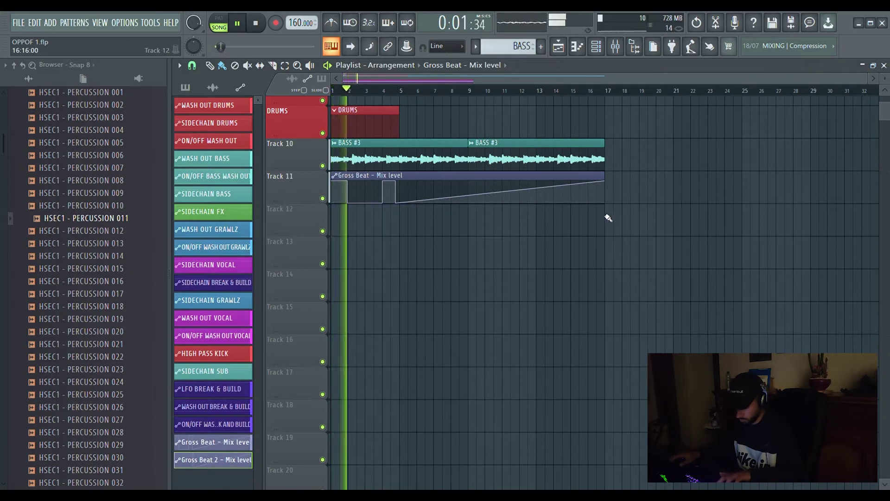
key("space")
key("space")
right_click(605, 215)
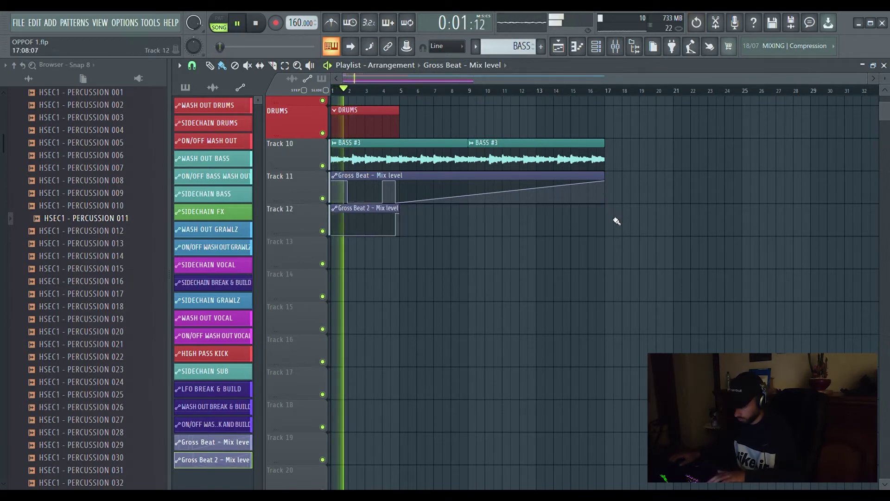
right_click(605, 183)
left_click_drag(426, 232, 365, 186)
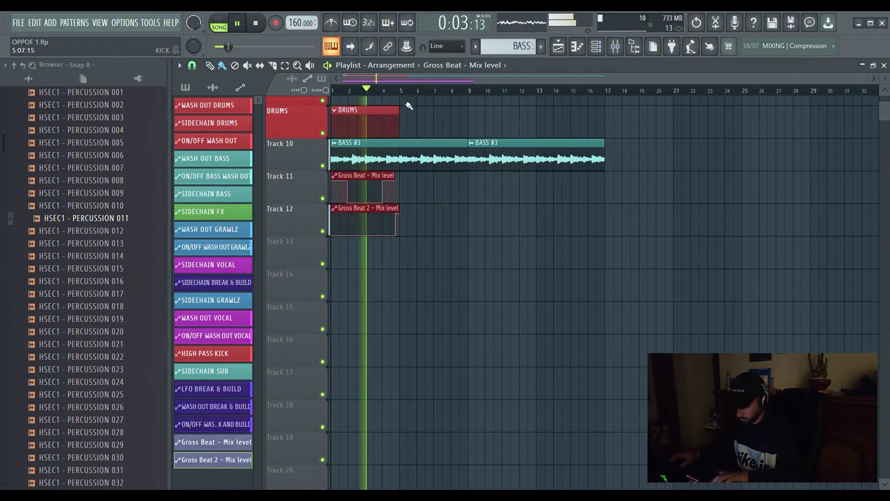
Step: Align the end of the Gross Beat mix level clip with bar 5 and remove the stray copy on Track 13
scroll(397, 94, "up", 5)
scroll(393, 153, "up", 1)
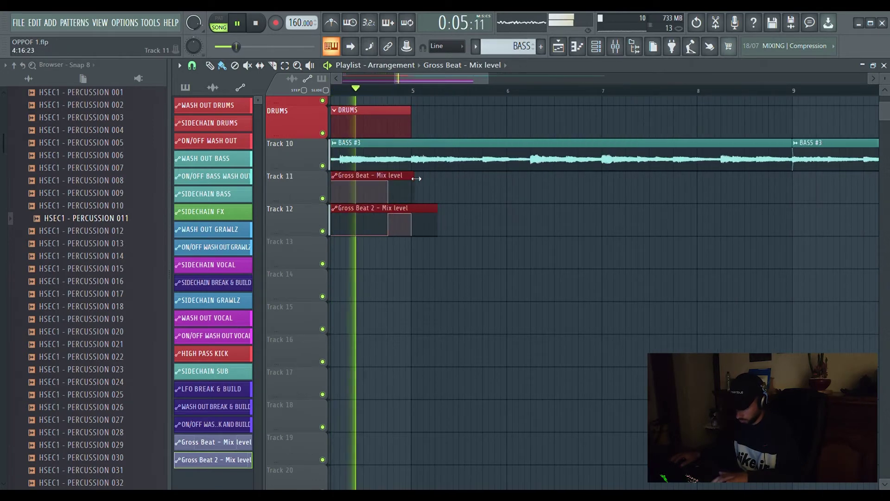
scroll(427, 174, "up", 5)
left_click_drag(430, 179, 425, 182)
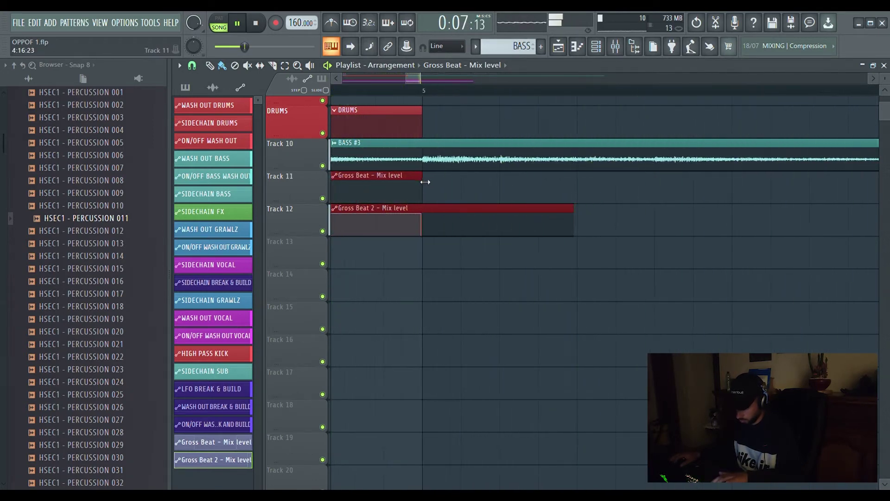
left_click(540, 245)
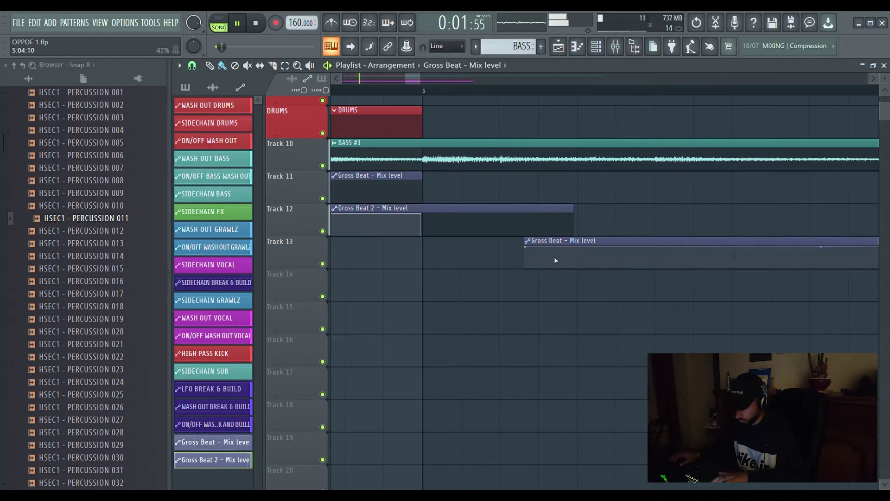
right_click(580, 243)
Step: Trim the Gross Beat 2 mix level clip so that it ends at bar 5, and restart playback
left_click_drag(574, 209, 428, 211)
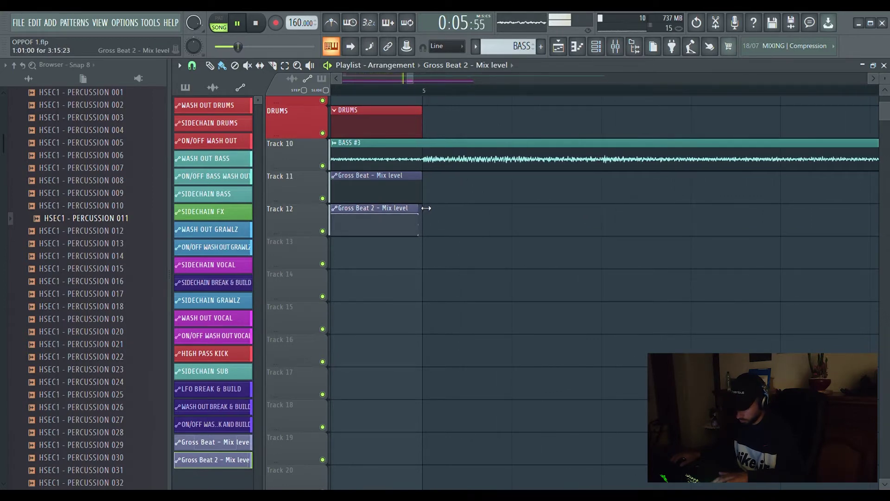
left_click_drag(426, 208, 430, 208)
scroll(420, 94, "down", 12)
key("space")
key("space")
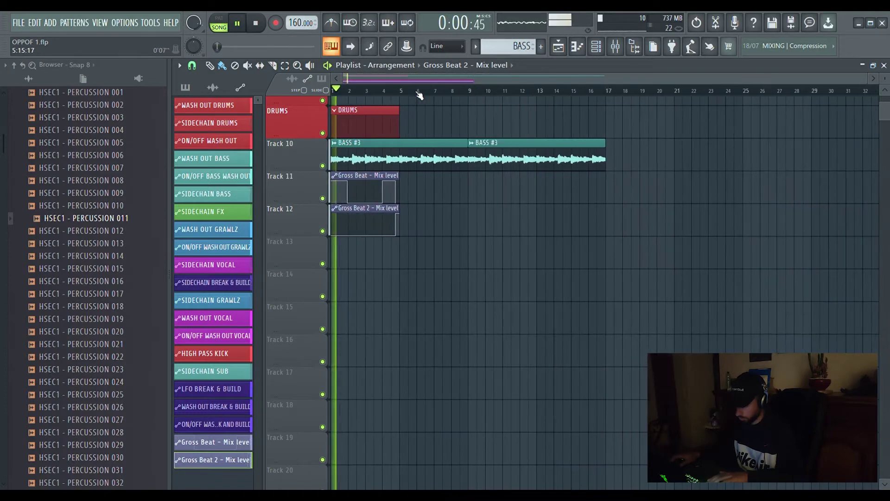
Step: Duplicate both Gross Beat mix level clips to fill bars 5 to 9, and replay from the beginning
left_click_drag(433, 254, 368, 196)
key("ctrl+b")
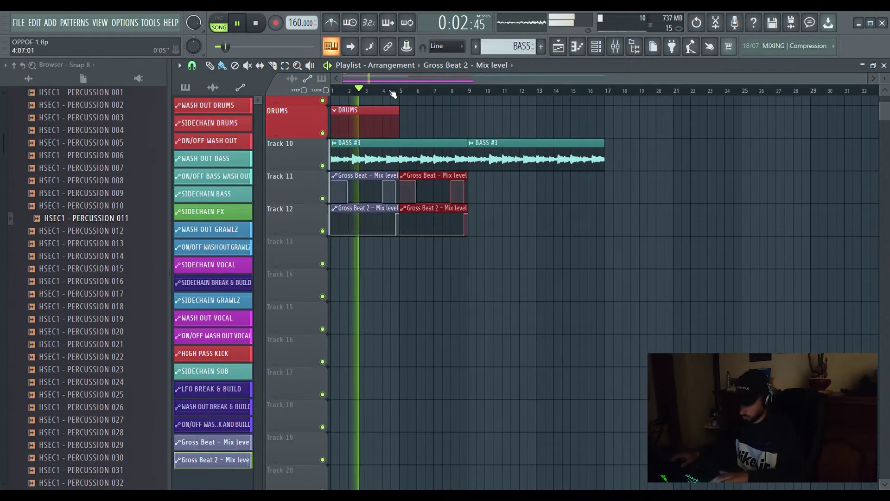
key("space")
key("space")
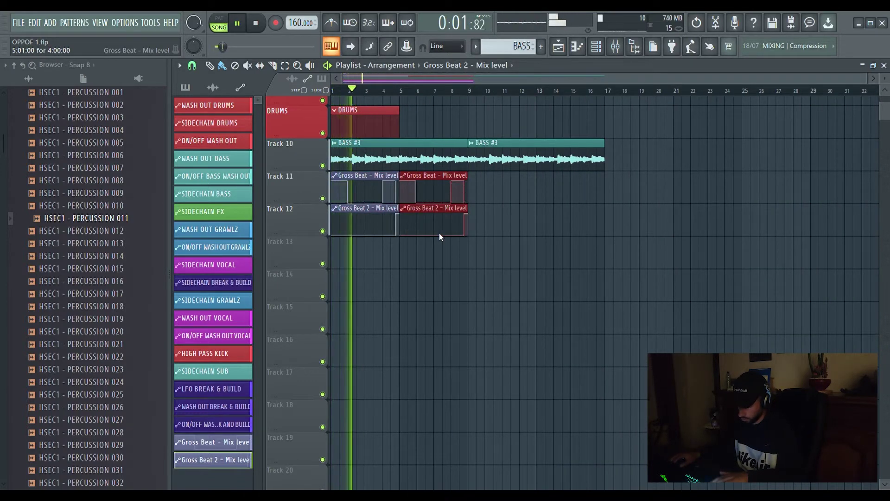
Step: Make the second Gross Beat mix level clip unique and flatten the first clip's block at bar 4 to 0%
middle_click(403, 176)
key("ctrl+d")
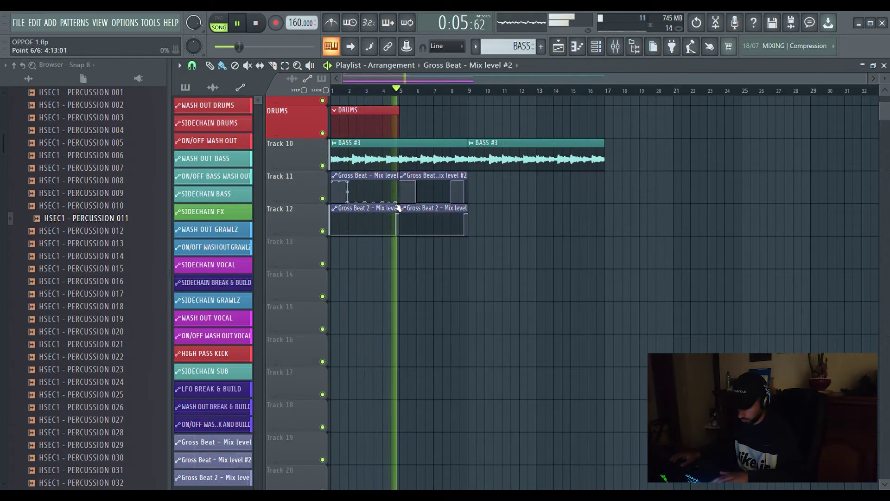
scroll(393, 95, "up", 4)
scroll(394, 95, "down", 4)
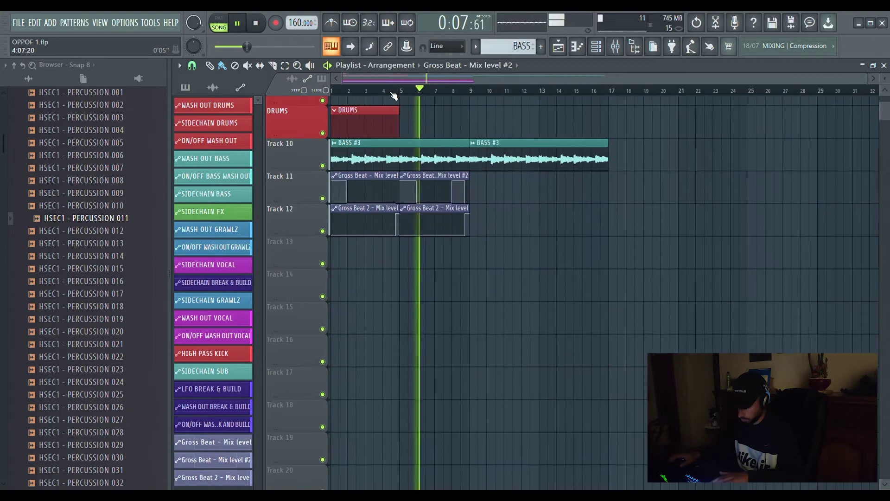
scroll(394, 96, "up", 3)
scroll(394, 95, "down", 3)
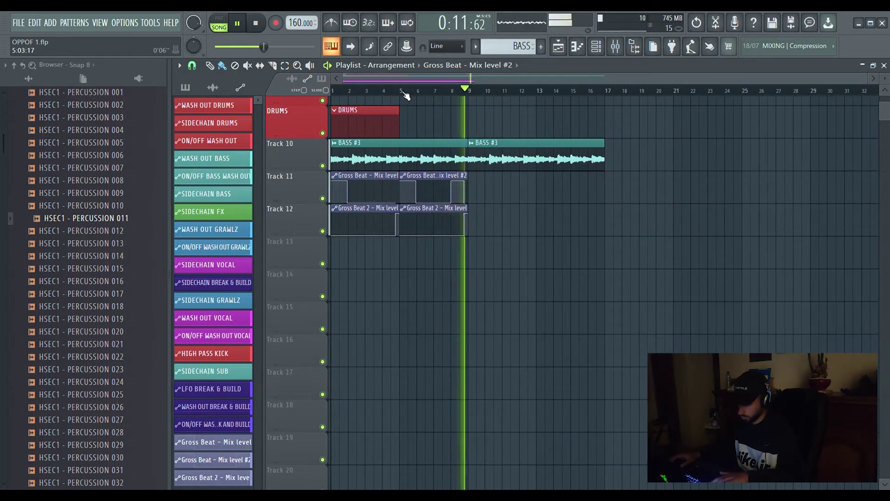
Step: Duplicate all four mix level clips on Tracks 11 and 12 to fill bars 9 to 17, and deselect them
scroll(547, 95, "up", 6)
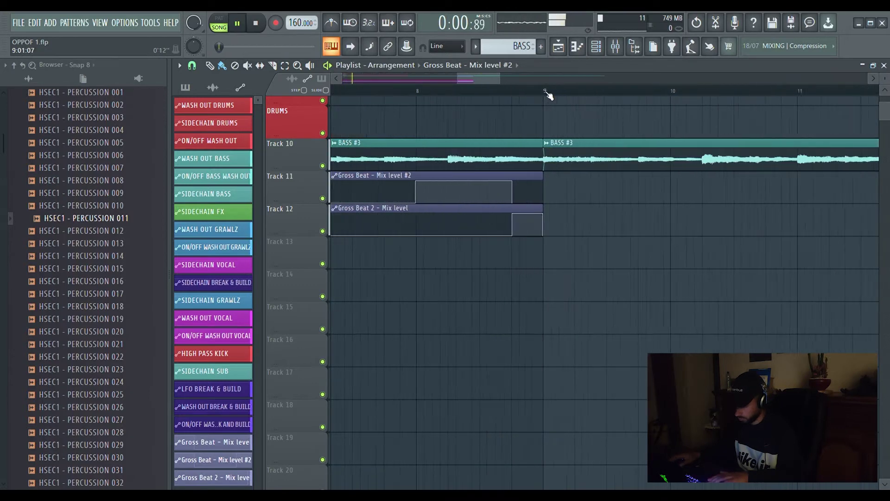
scroll(548, 95, "down", 5)
left_click_drag(583, 243, 393, 196)
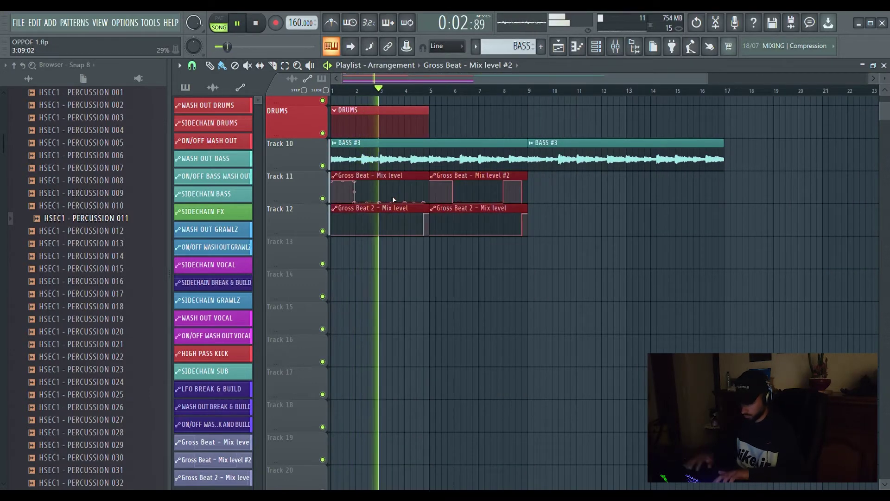
key("ctrl+b")
scroll(414, 109, "up", 3)
scroll(409, 135, "down", 2)
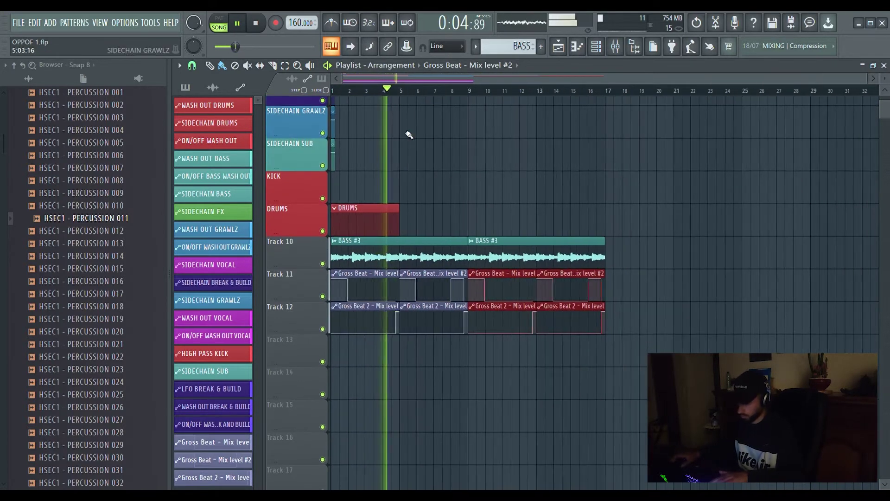
left_click(621, 184)
right_click(621, 182)
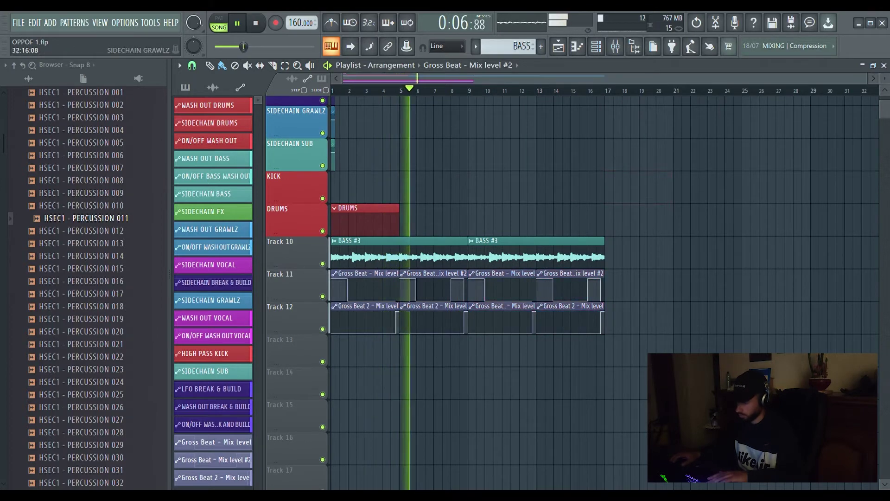
Step: Restore the playlist to its smaller size and add Fruity Reeverb to the BASS #3 mixer track with a 1.5 sec decay
left_click(873, 65)
left_click(479, 202)
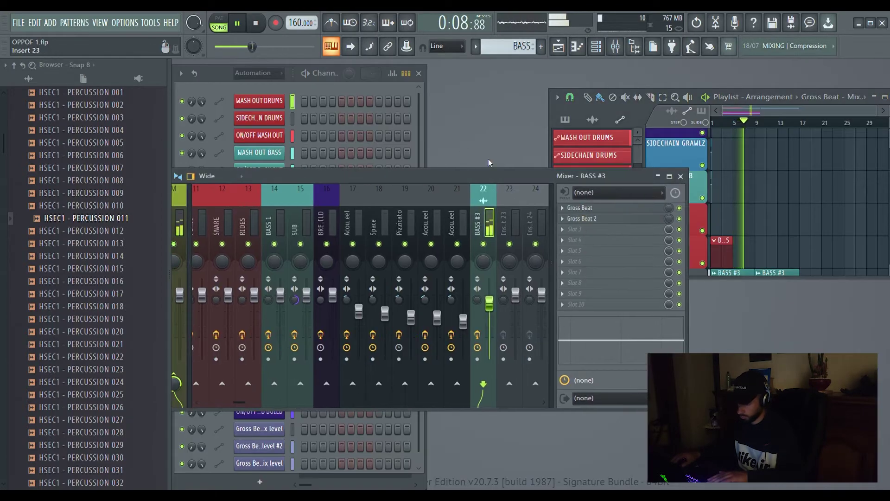
left_click(217, 81)
left_click(484, 194)
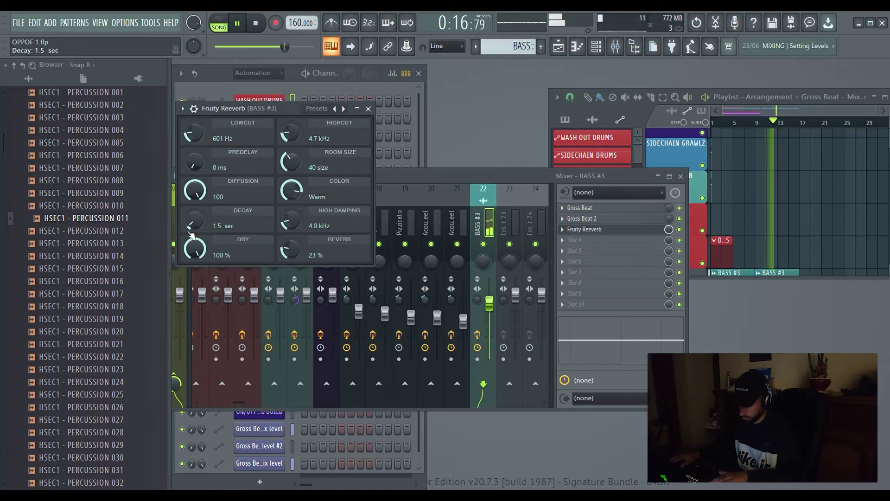
Step: Add OTT at 18% depth and Fruity delay 2 with a time of 0:02 to the BASS #3 mixer track
left_click(563, 259)
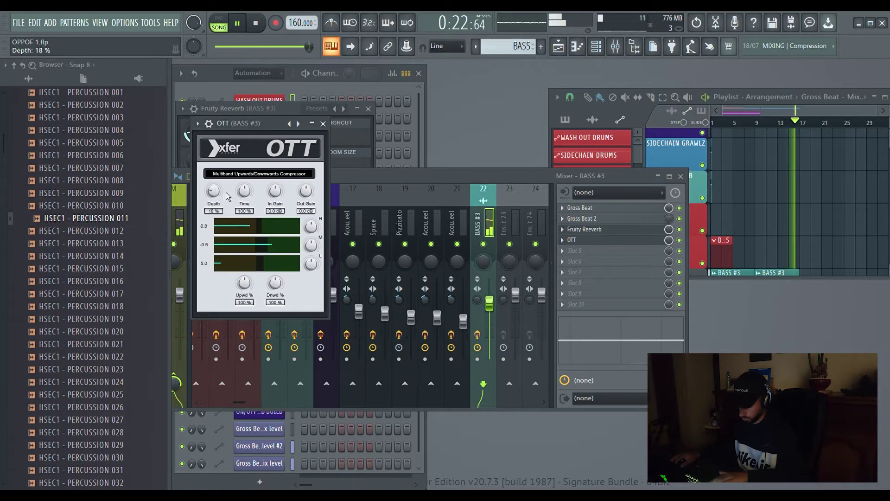
left_click(324, 123)
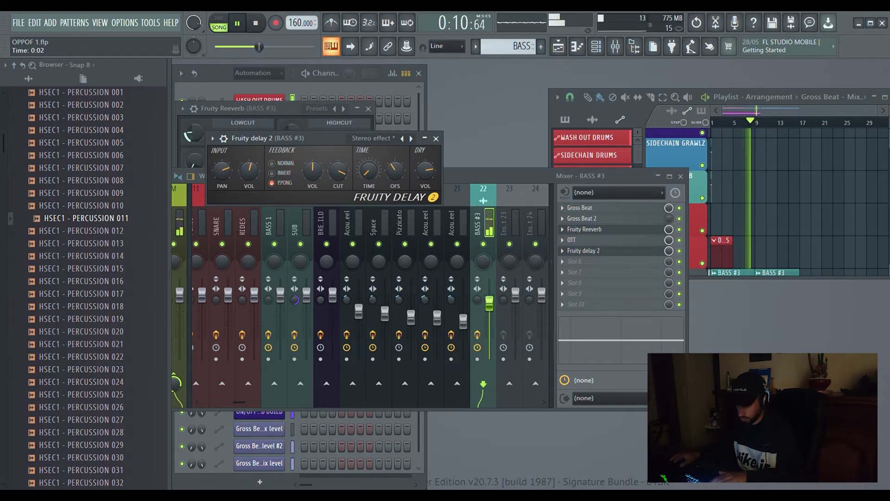
Step: Add FabFilter Pro-Q 2 to the BASS #3 mixer track and create a steepened low-cut band just above 200 Hz
left_click(436, 138)
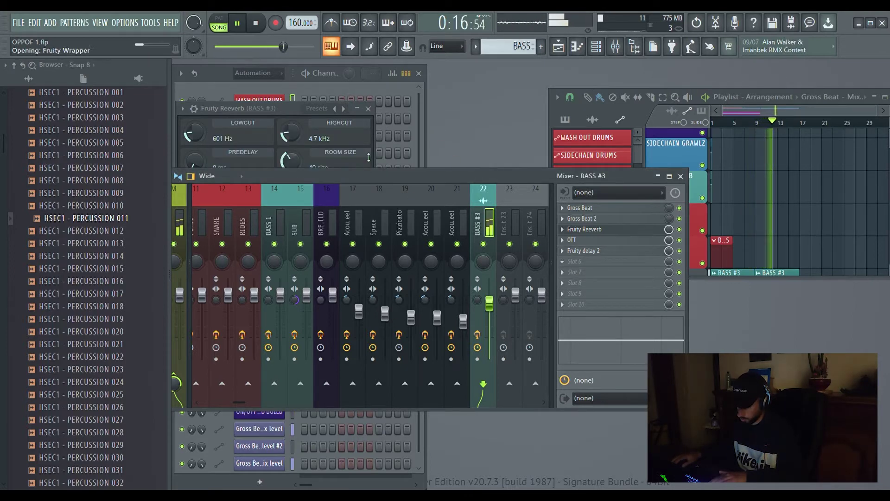
left_click(321, 251)
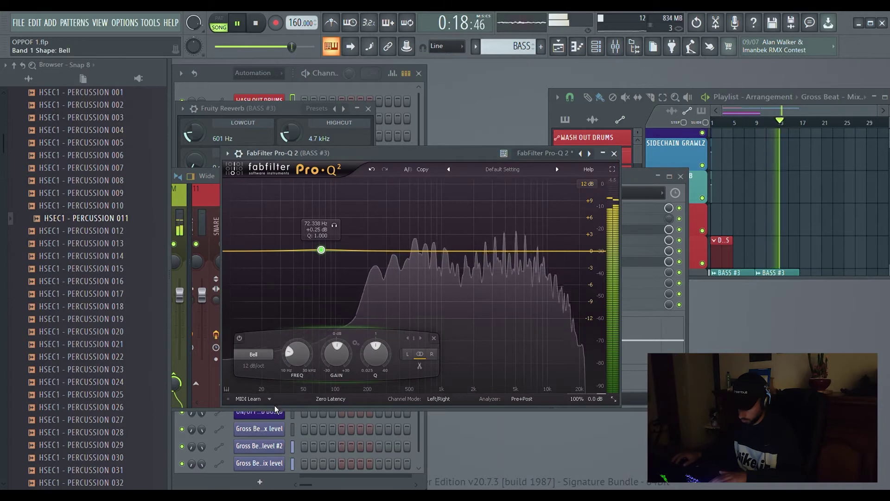
left_click(272, 356)
left_click(271, 401)
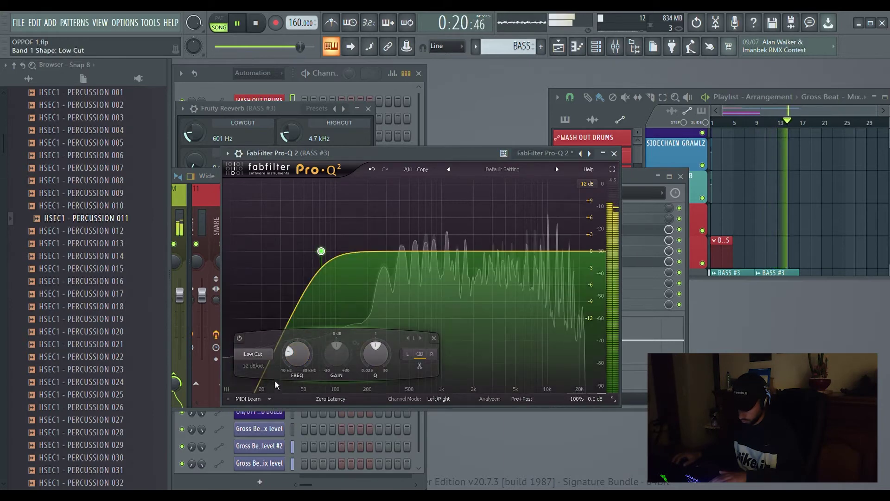
left_click(271, 384)
left_click(260, 366)
left_click(273, 407)
left_click(335, 233)
left_click_drag(343, 243, 376, 252)
Step: Add a high-cut band in Pro-Q 2, steepen its slope past 36 dB/oct and set its frequency to 18000 Hz
left_click(586, 257)
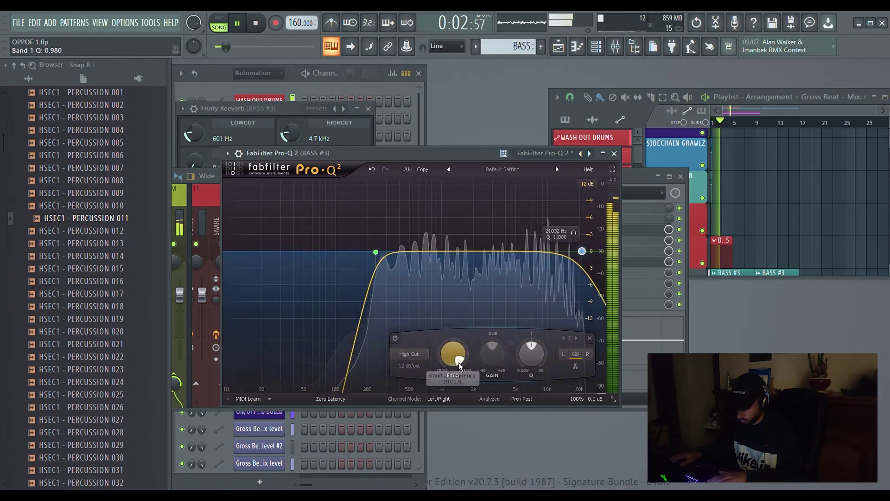
left_click(416, 366)
left_click(424, 435)
left_click_drag(585, 257, 583, 256)
left_click(415, 370)
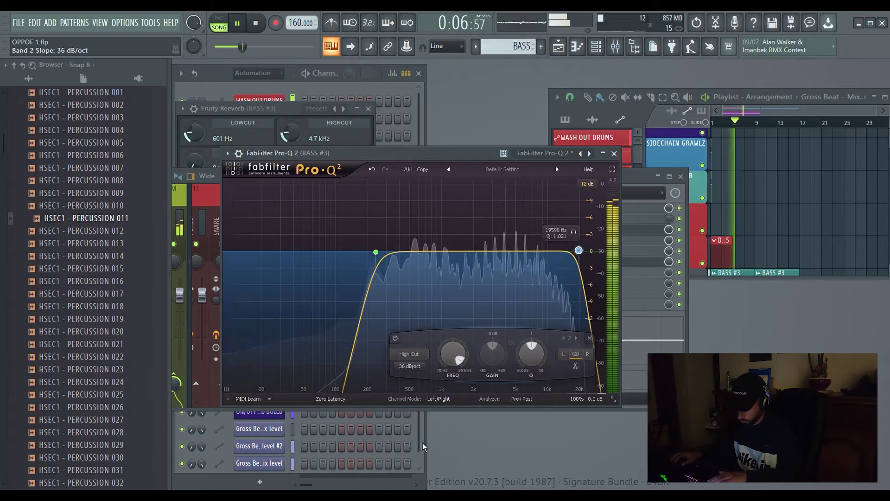
left_click(424, 469)
left_click_drag(574, 232, 570, 232)
double_click(553, 232)
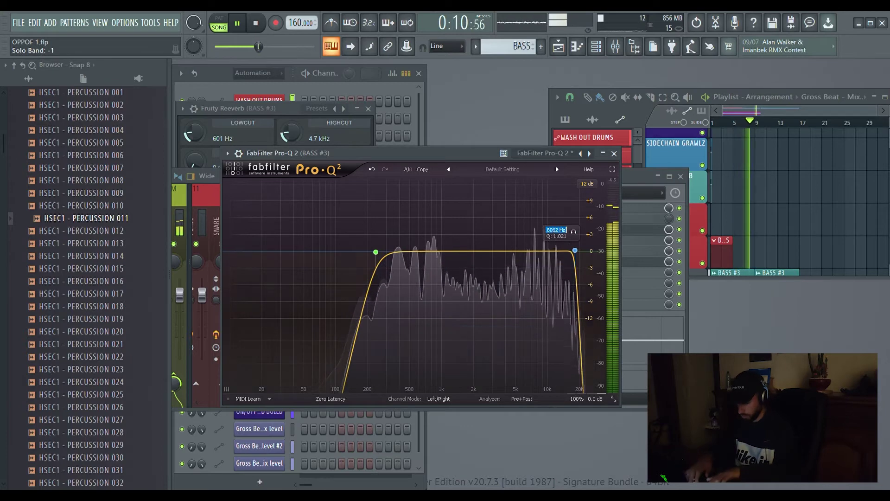
type("18000")
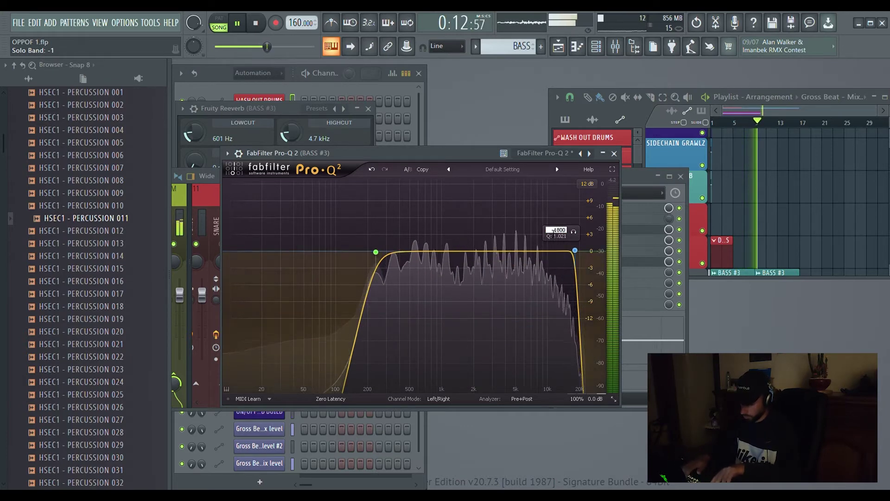
key("Return")
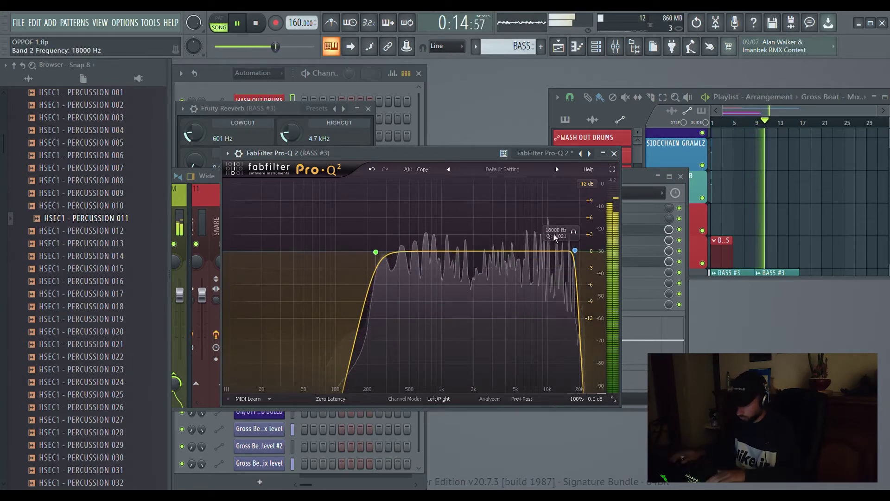
Step: Close the Fruity Reeverb and Pro-Q 2 windows and stop playback
left_click(368, 109)
left_click(595, 153)
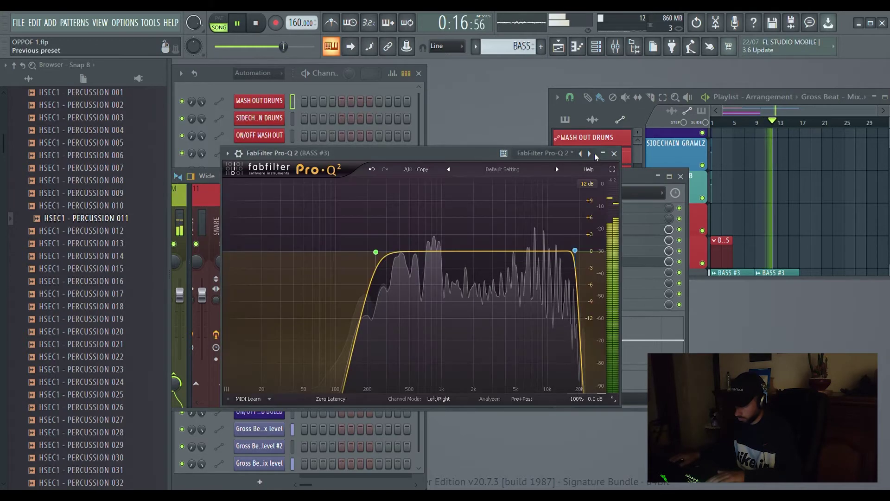
left_click(615, 153)
key("space")
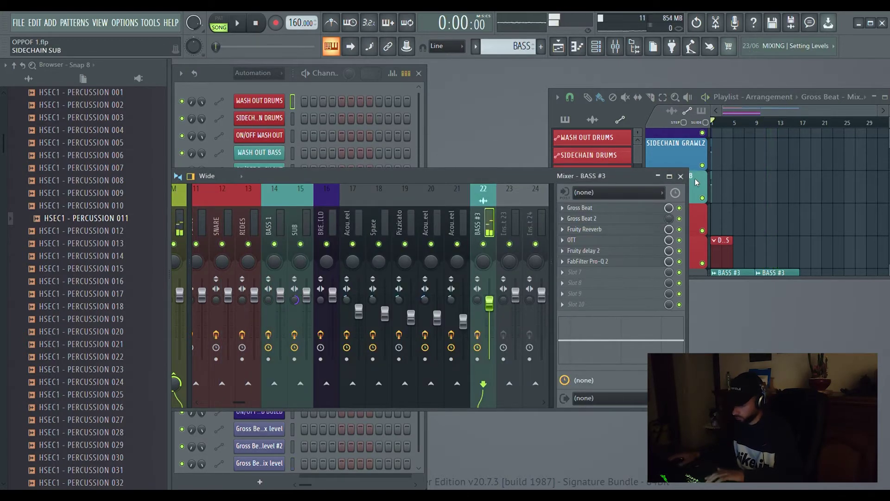
Step: Show all channel groups in the channel rack and switch to the DRUMS pattern
key("space")
left_click(214, 74)
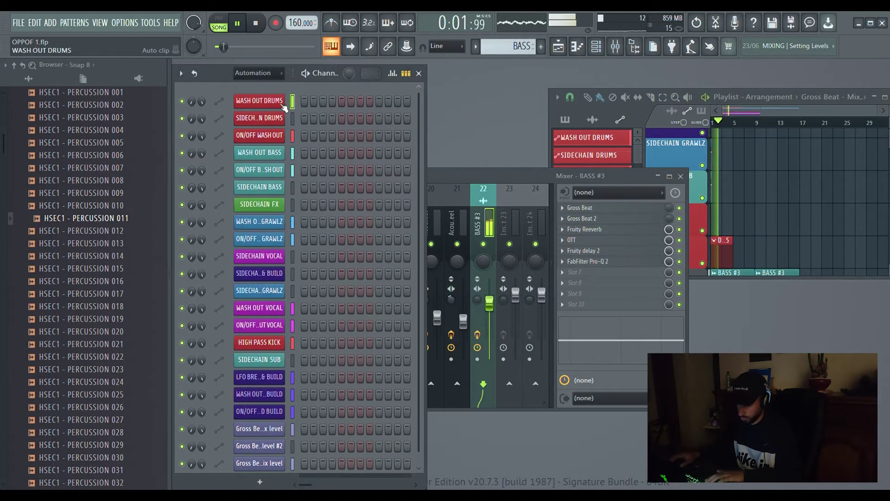
left_click(265, 76)
left_click(263, 96)
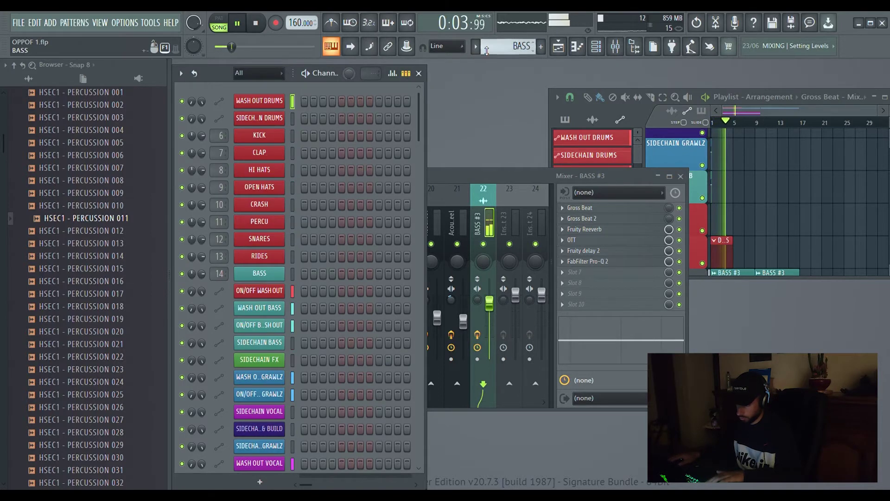
scroll(487, 50, "up", 1)
key("space")
Step: Collapse the HunterSynth pack in the browser and preview snare samples in the Drums pack's Snares folder
scroll(106, 198, "up", 6)
scroll(109, 218, "down", 3)
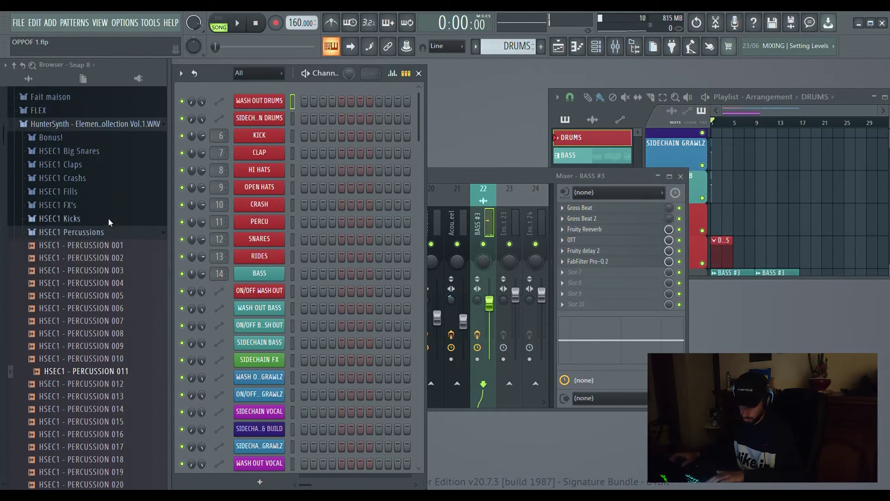
left_click(72, 231)
left_click(52, 123)
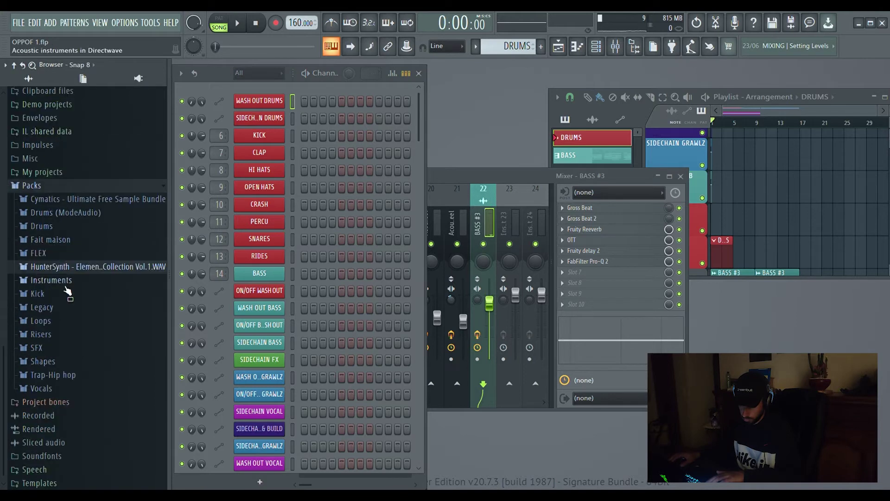
left_click(42, 227)
left_click(55, 321)
left_click(69, 226)
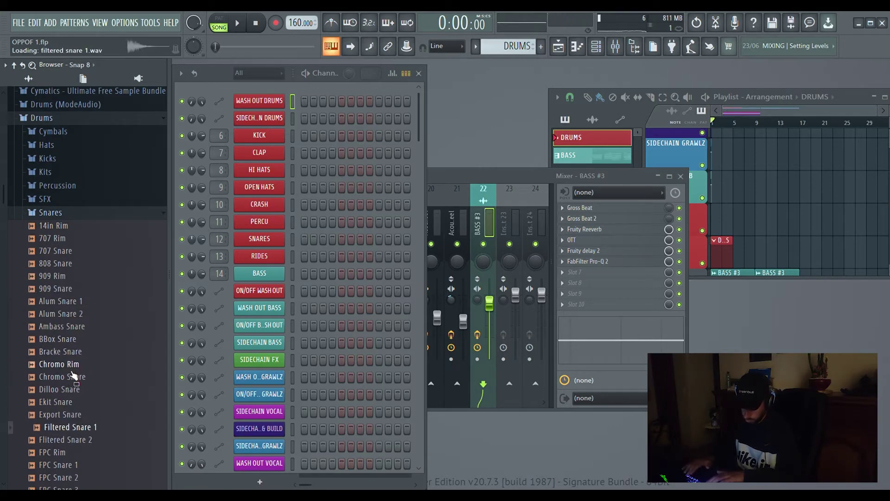
key("space")
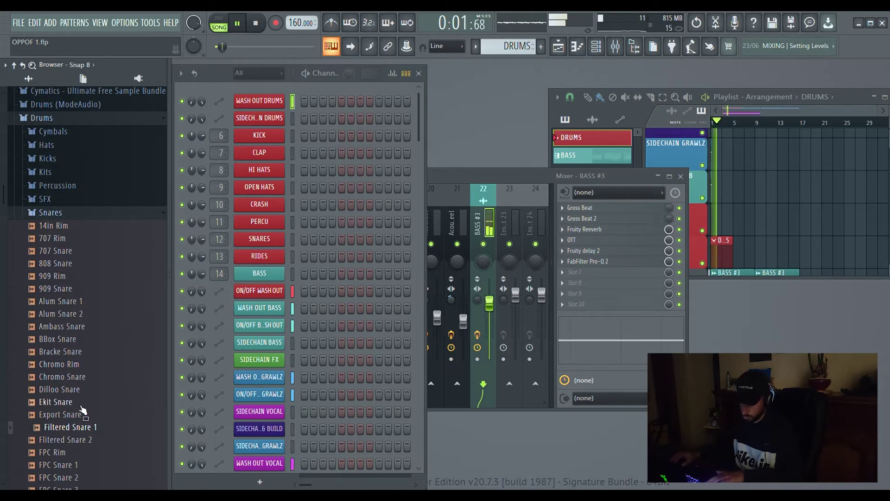
Step: Collapse the Snares folder and open the Claps folder of the Drums (ModeAudio) pack
left_click(44, 217)
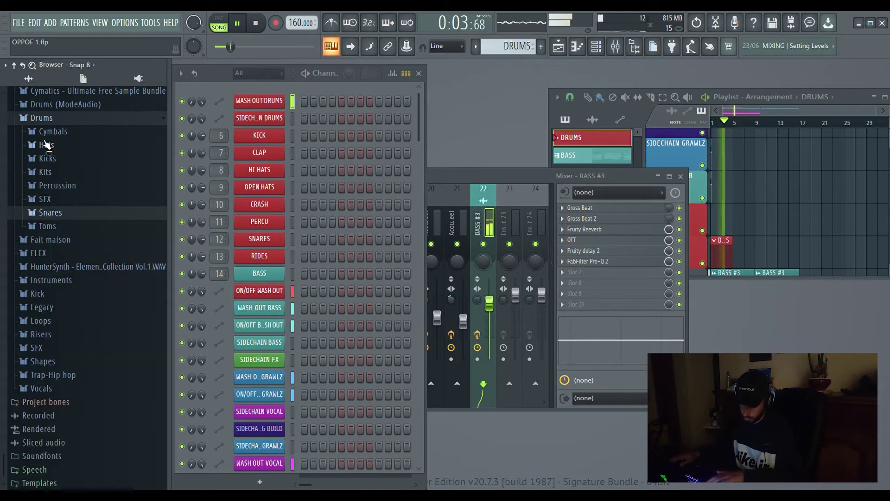
scroll(44, 149, "up", 3)
left_click(46, 211)
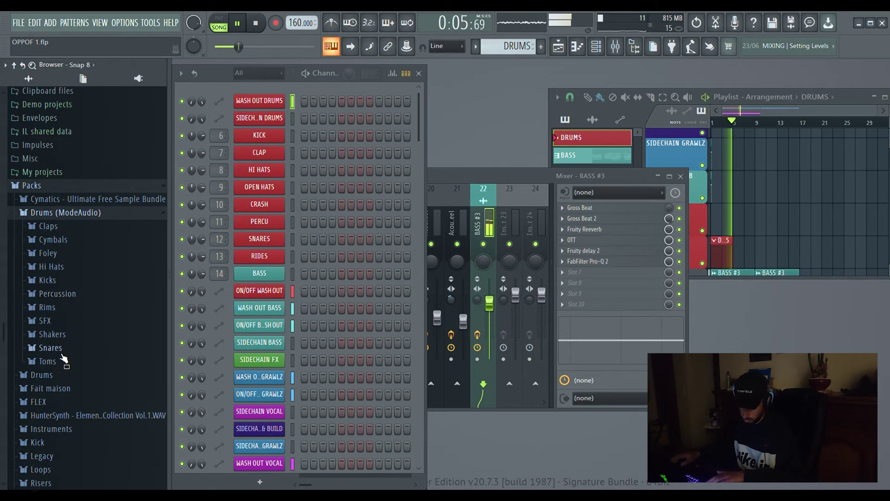
left_click(50, 228)
scroll(51, 234, "down", 2)
key("space")
Step: Audition the Attack Clap and first Fracture Clap samples against the playing song
left_click(65, 235)
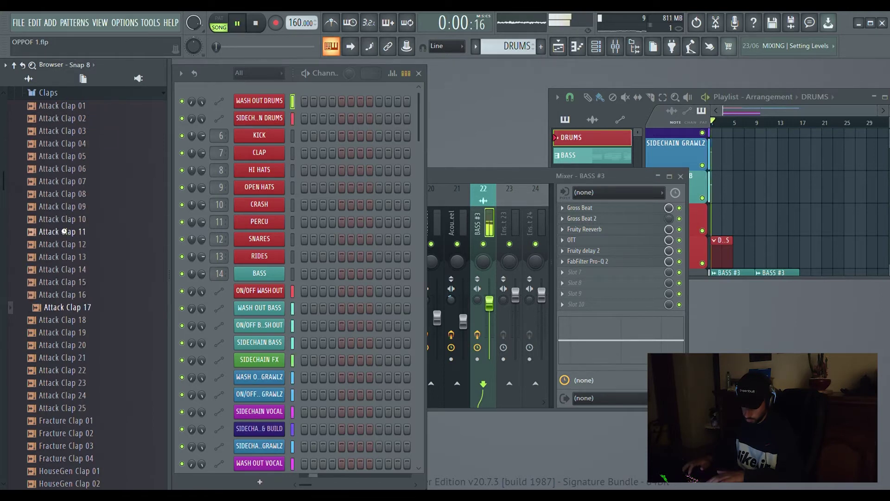
key("Down")
key("Down")
key("Down")
key("Down")
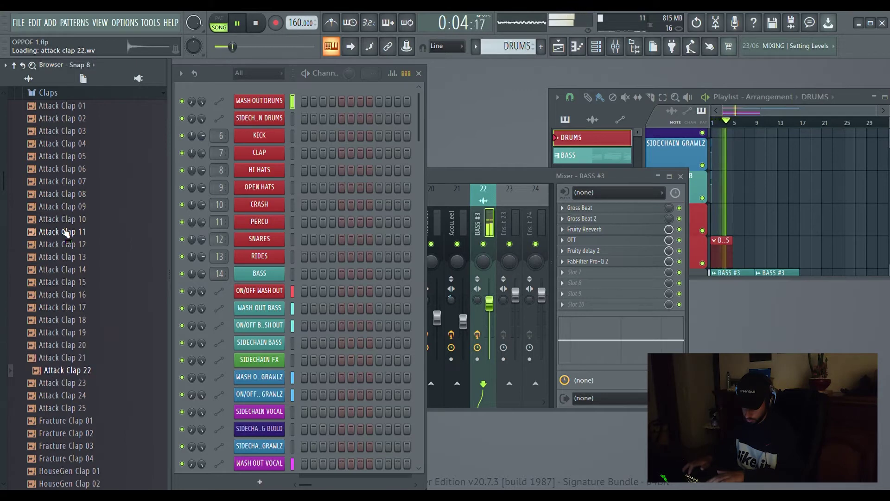
key("Down")
key("Down")
key("Up")
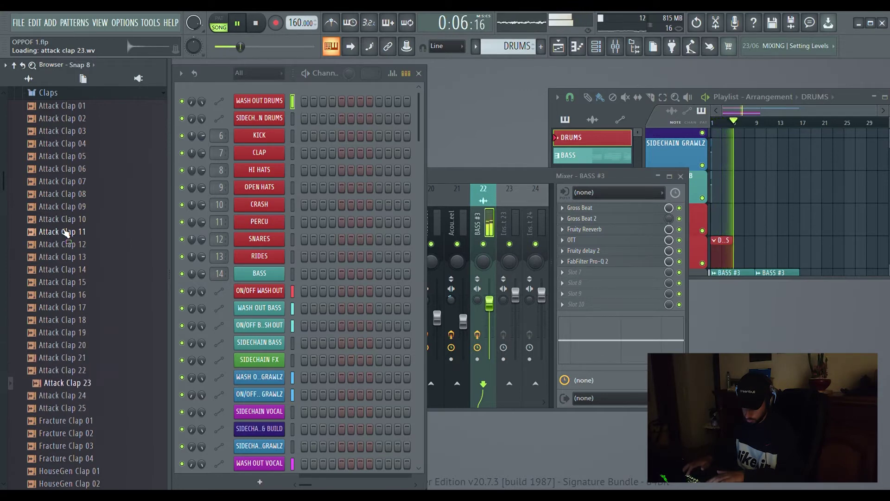
key("Down")
key("Down")
key("Down")
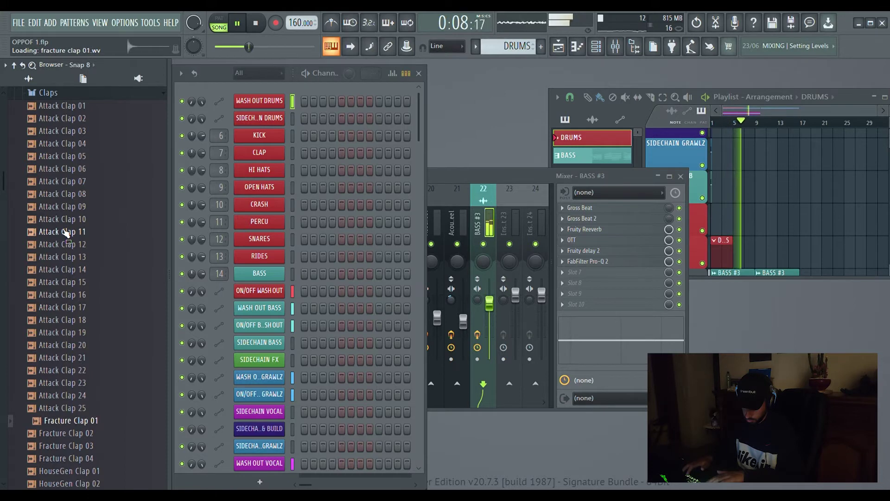
key("Up")
key("Up")
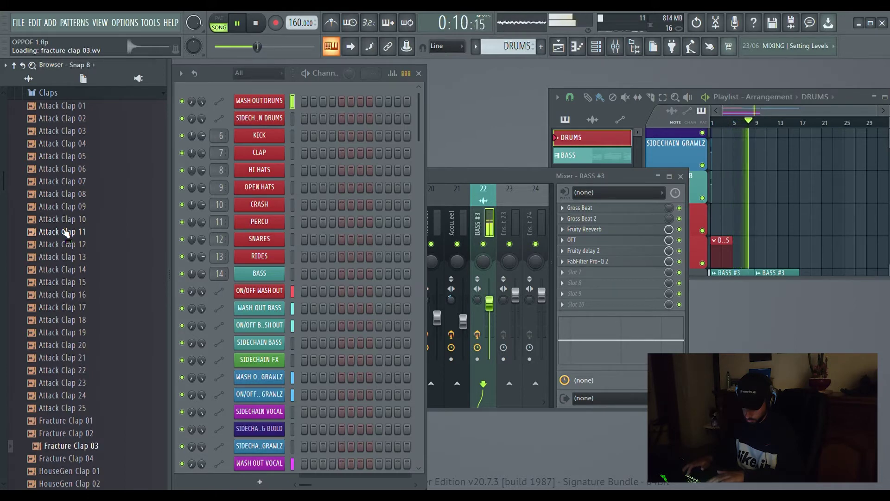
key("Down")
key("Up")
key("Up")
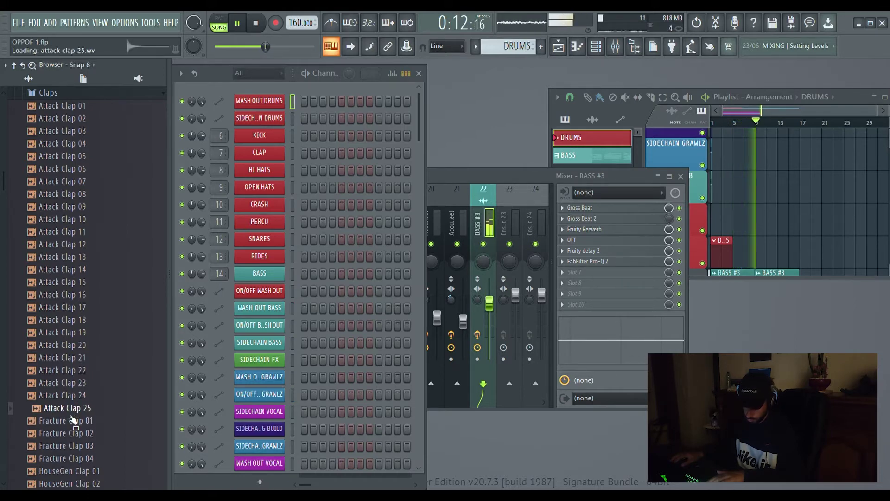
key("Down")
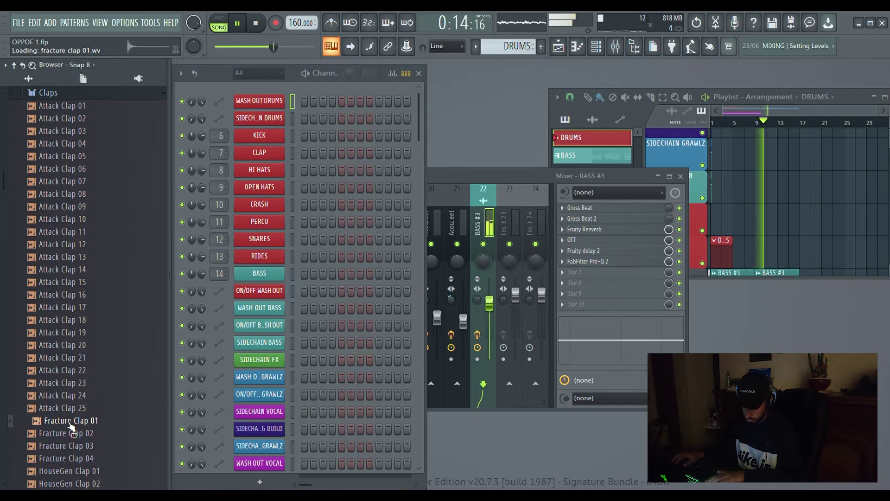
Step: Compare the Fracture Clap 02 to 04 samples with HouseGen Clap 01 against the playing song
left_click(72, 447)
left_click(75, 460)
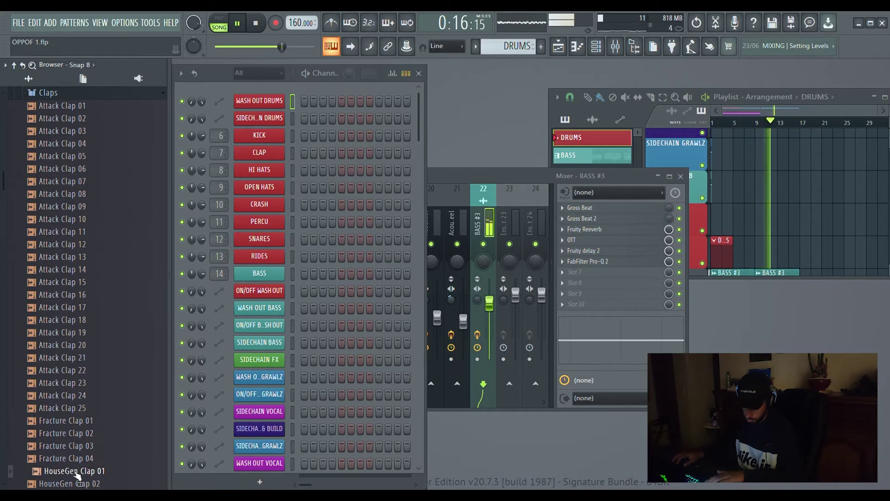
left_click(82, 461)
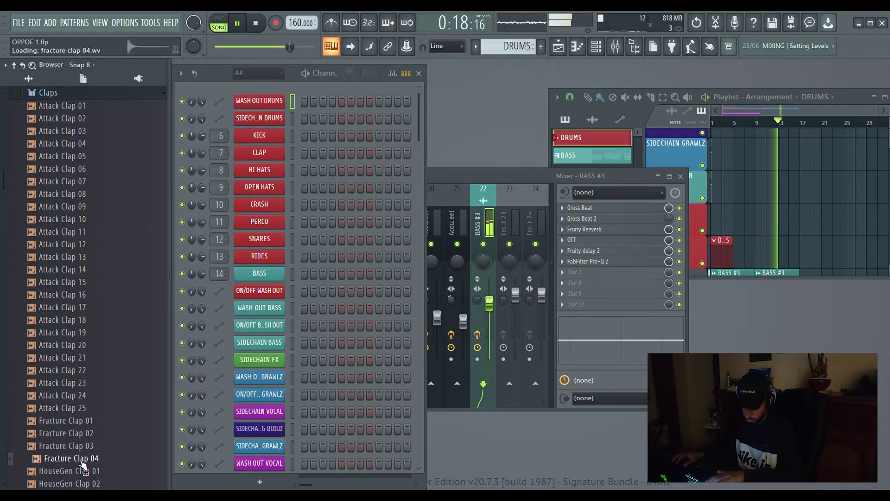
left_click(80, 447)
left_click(78, 434)
left_click(81, 459)
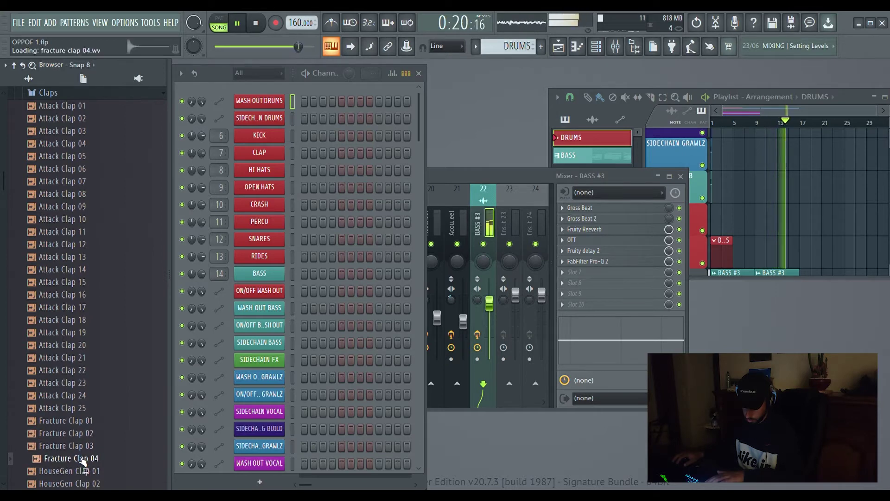
Step: Load the Fracture Clap 04 sample onto pad 10 of the CLAP channel's FPC
scroll(82, 459, "down", 3)
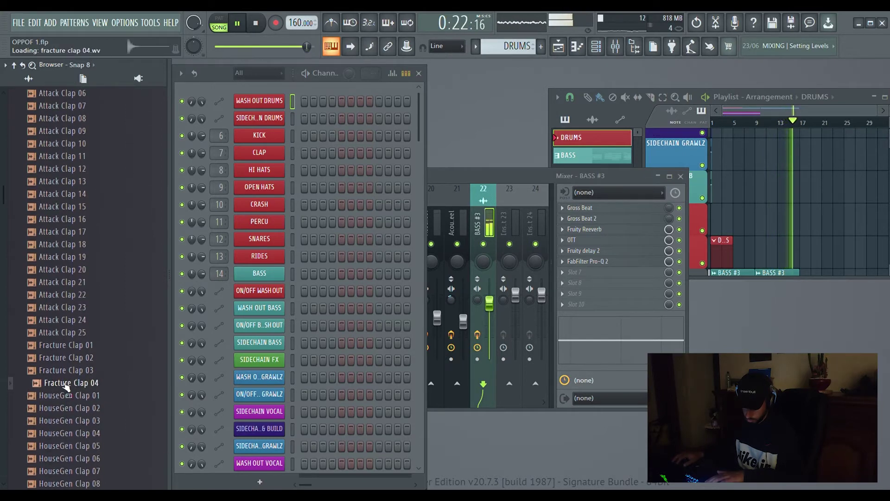
left_click(261, 153)
left_click_drag(79, 383, 314, 238)
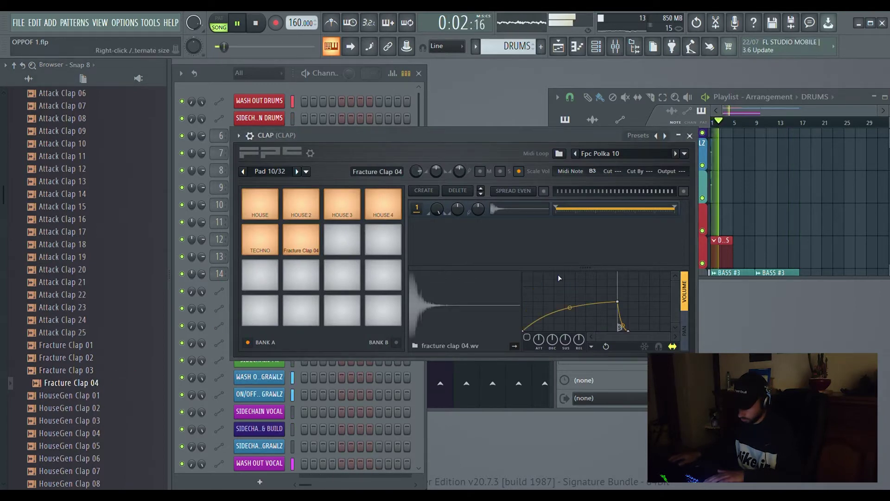
Step: Enable the volume envelope for Fracture Clap 04, shape it into a very short decay, and close the FPC
left_click(528, 338)
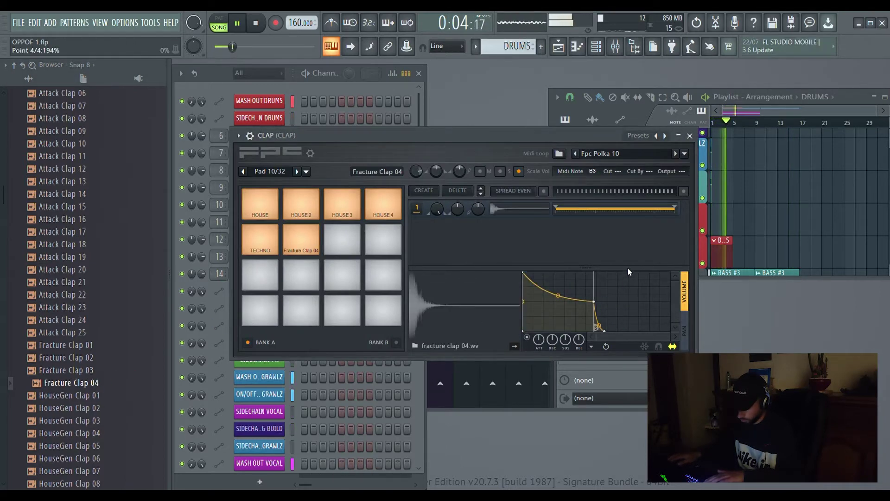
left_click_drag(589, 304, 516, 343)
left_click(468, 318)
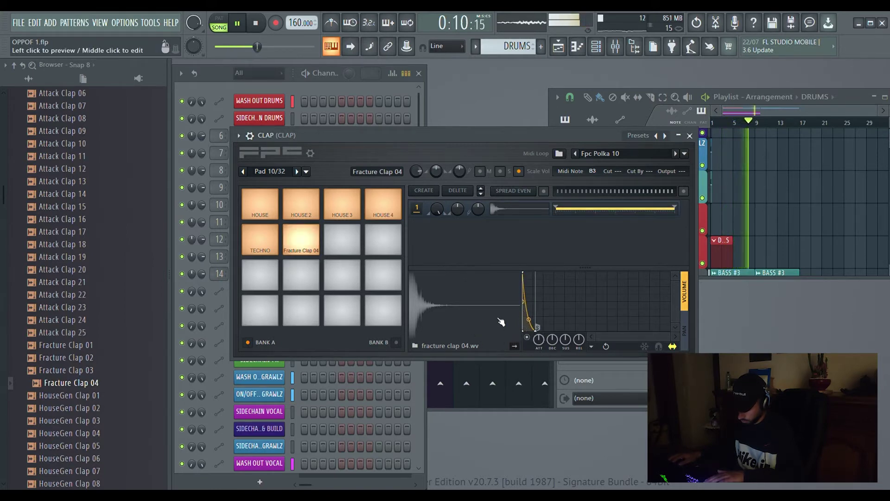
left_click_drag(537, 328, 538, 299)
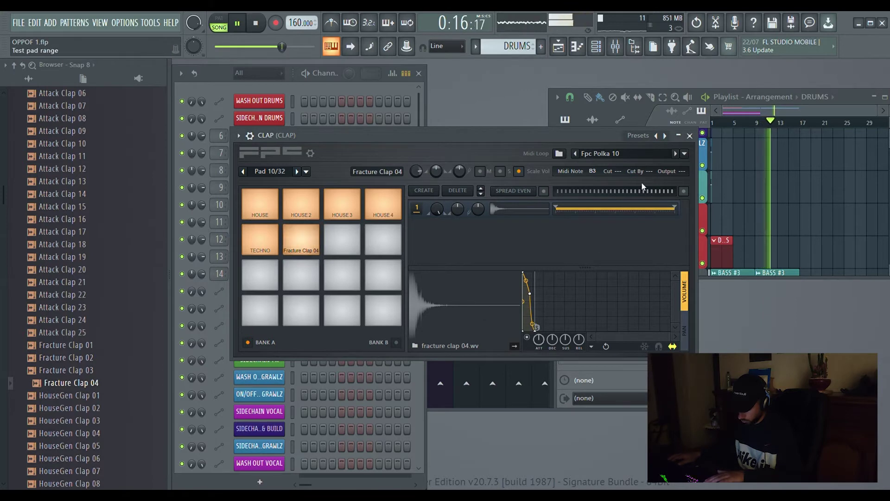
left_click(689, 135)
Step: Open the CLAP channel's piano roll, turn on the metronome and start song playback
left_click(464, 177)
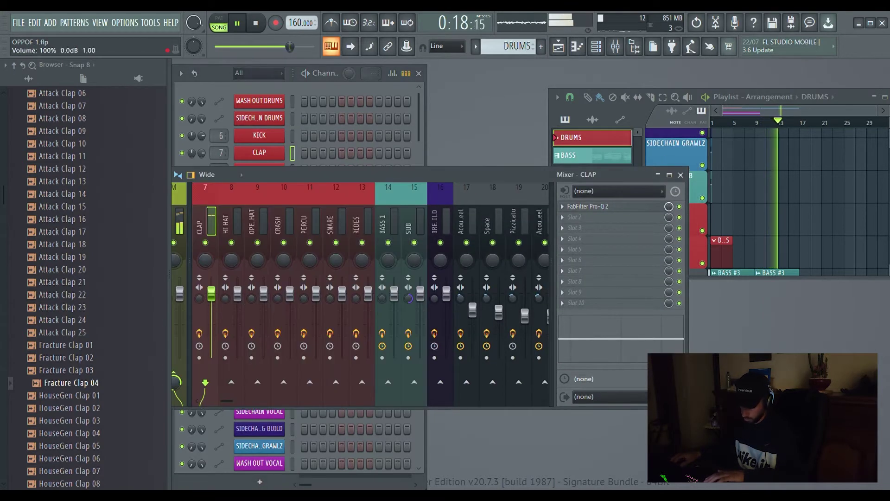
right_click(269, 155)
left_click(282, 184)
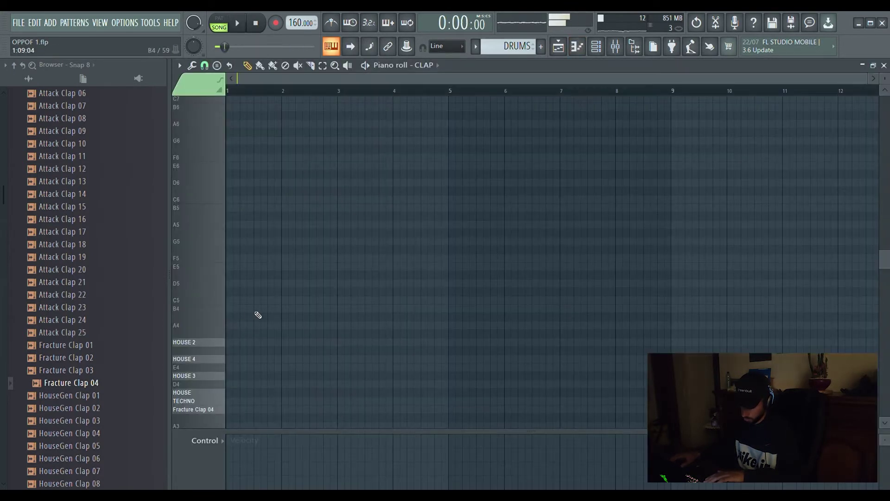
scroll(258, 315, "down", 4)
scroll(249, 92, "up", 4)
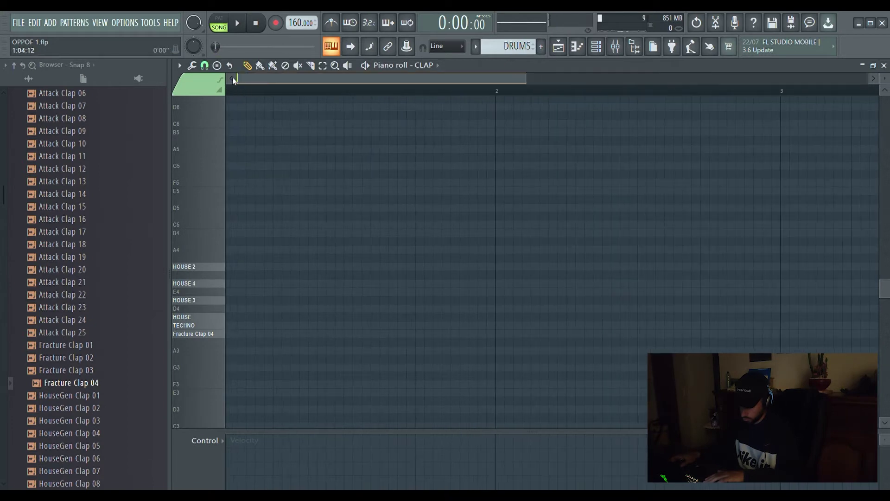
key("ctrl+m")
key("space")
Step: Place one-beat Fracture Clap 04 notes on the third beat of bars 1 and 2
left_click(374, 334)
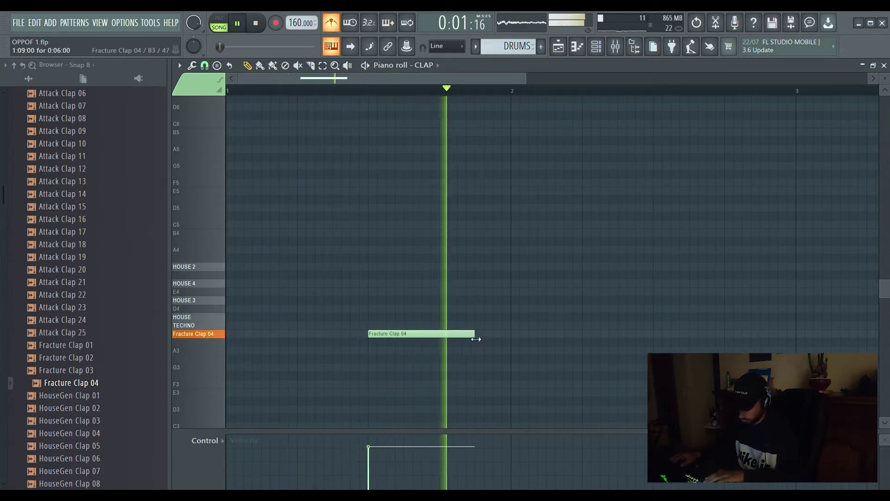
left_click_drag(477, 335, 445, 350)
scroll(364, 90, "down", 2)
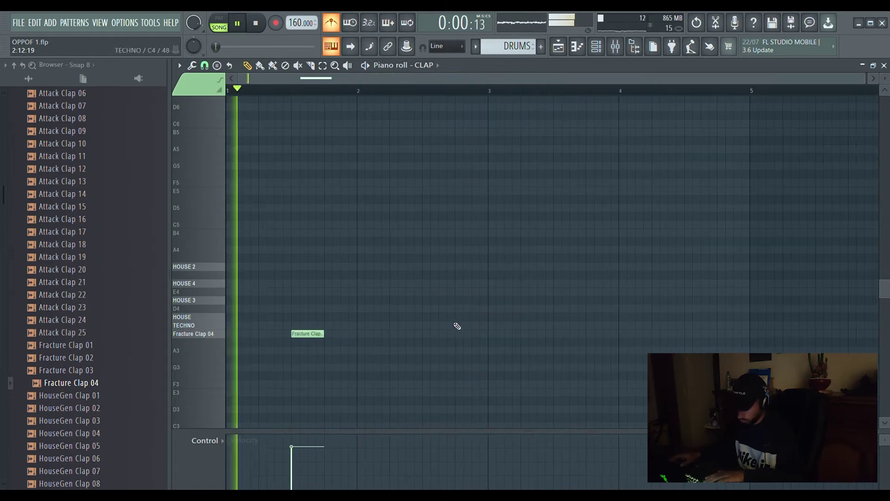
left_click(456, 334)
scroll(332, 95, "down", 1)
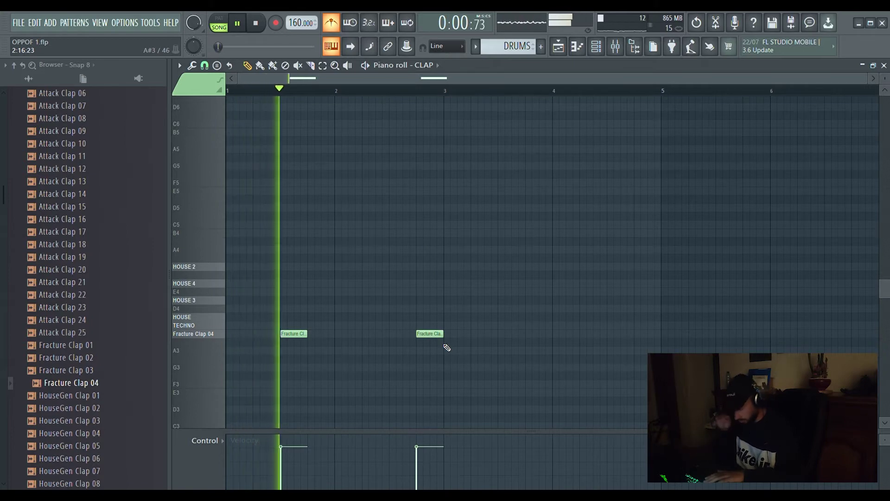
left_click_drag(434, 340, 408, 339)
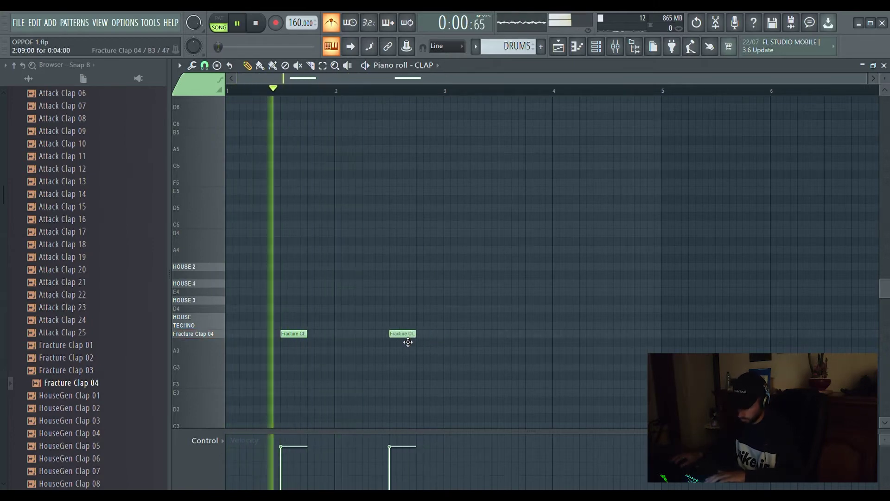
Step: Duplicate the two clap notes into bars 3 and 4 and close the piano roll
key("ctrl+a")
key("ctrl+b")
left_click_drag(503, 347, 521, 348)
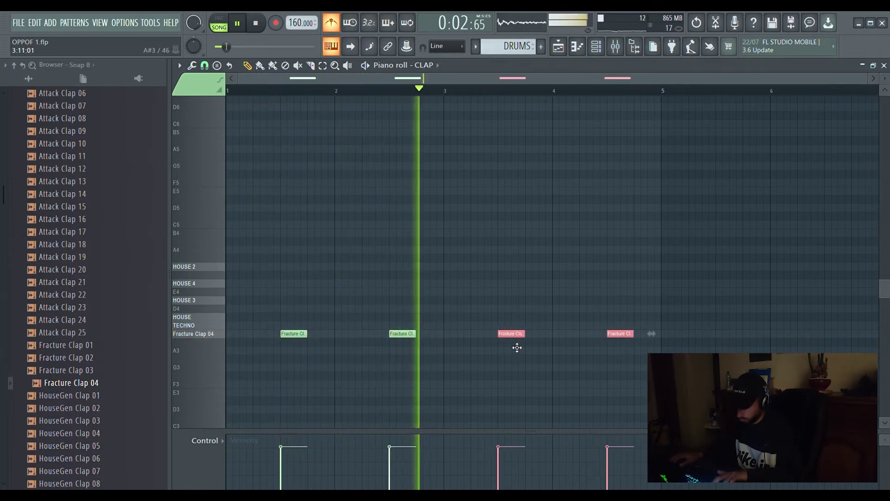
scroll(508, 90, "up", 8)
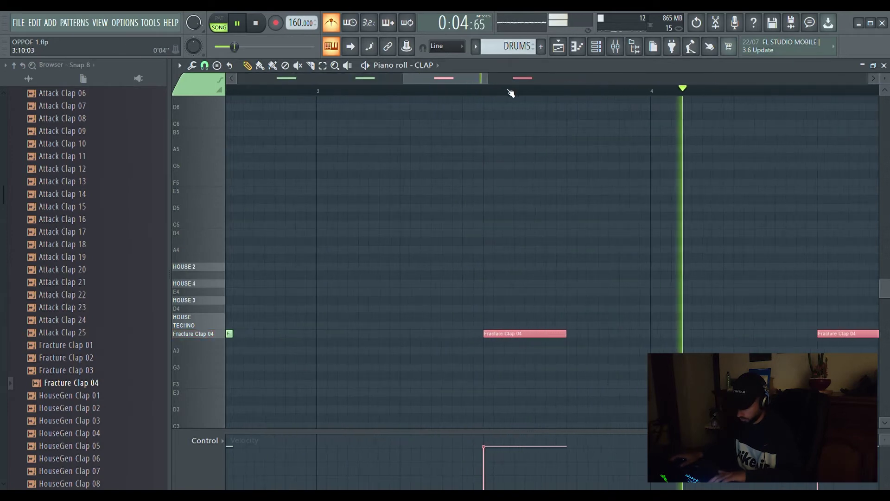
scroll(508, 96, "down", 10)
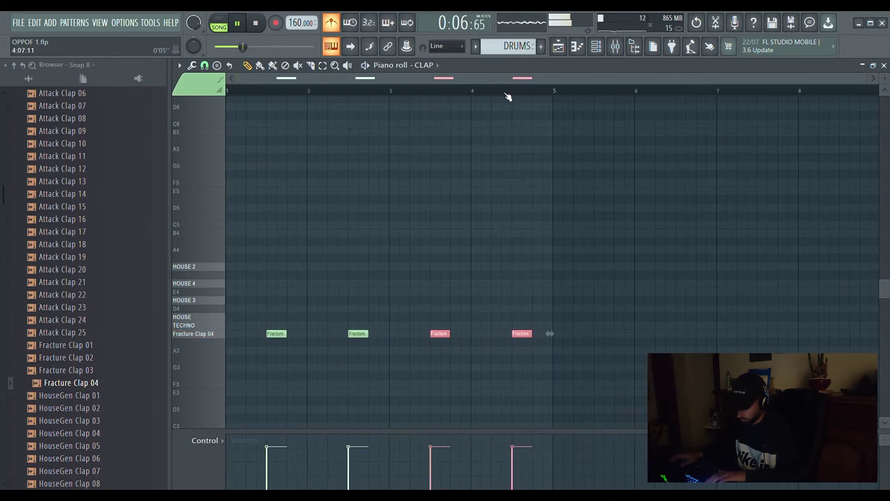
key("space")
left_click(884, 66)
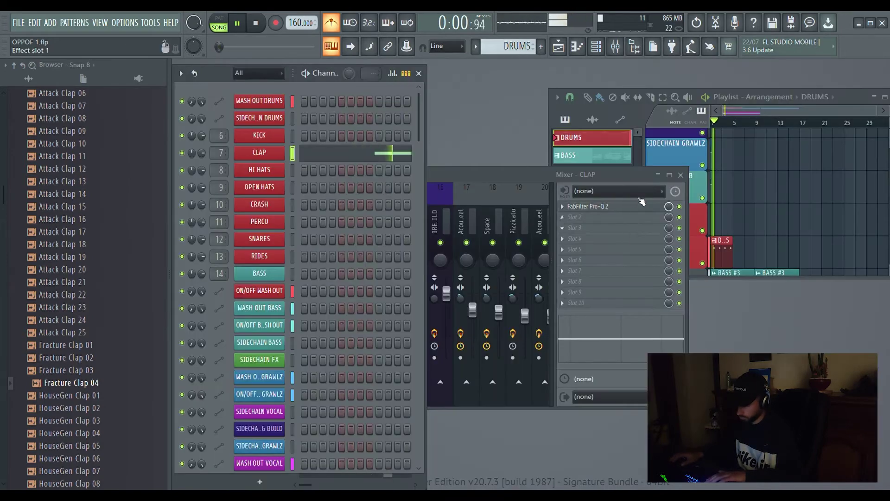
Step: Repeat the DRUMS pattern clip on the playlist's DRUMS track until it spans the same 16 bars as BASS #3
scroll(731, 211, "down", 1)
left_click(733, 225)
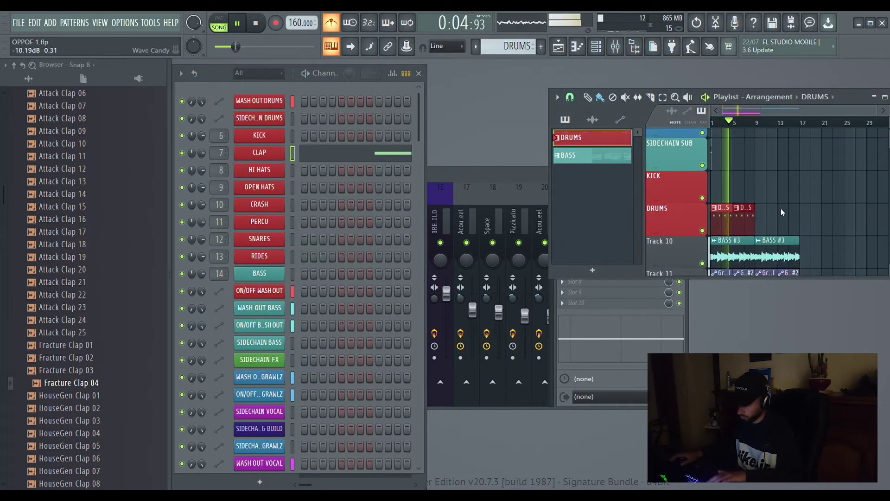
left_click_drag(784, 216, 726, 222)
key("ctrl+b")
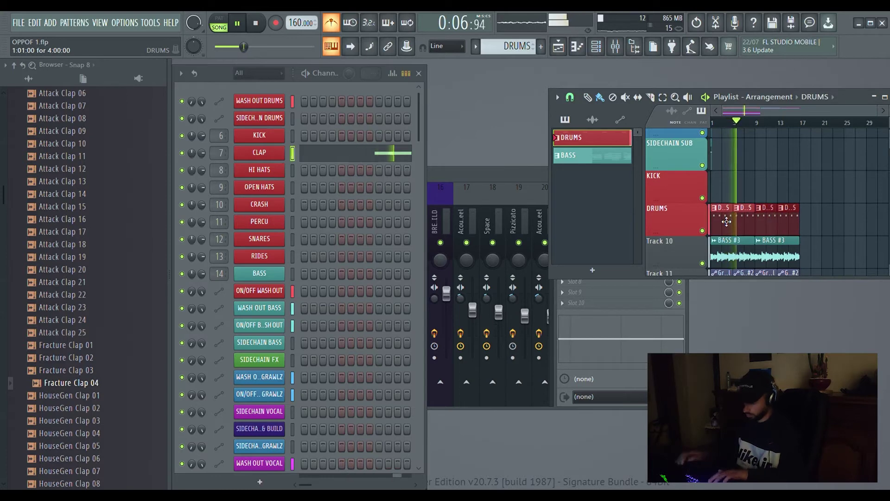
key("space")
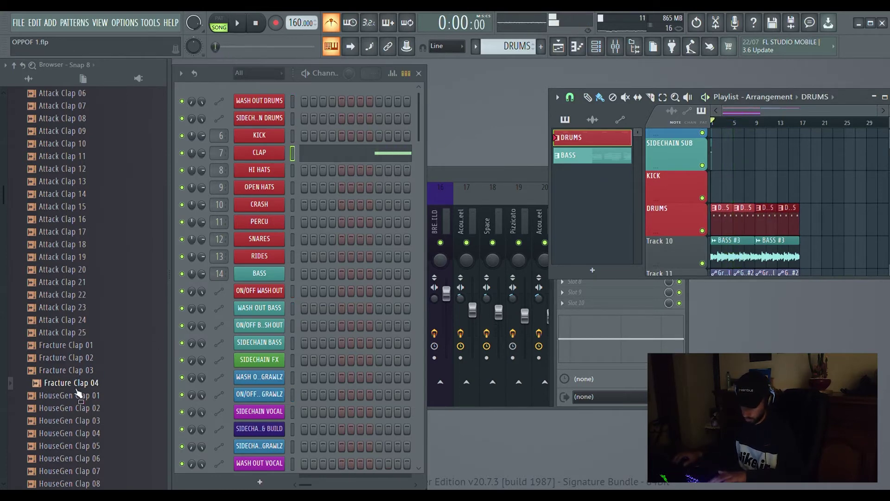
Step: Audition several HouseGen Clap samples and the Hyper DoubleBarrel Clap with the song stopped
left_click(77, 396)
left_click(80, 421)
scroll(82, 422, "down", 6)
left_click(81, 412)
left_click(82, 422)
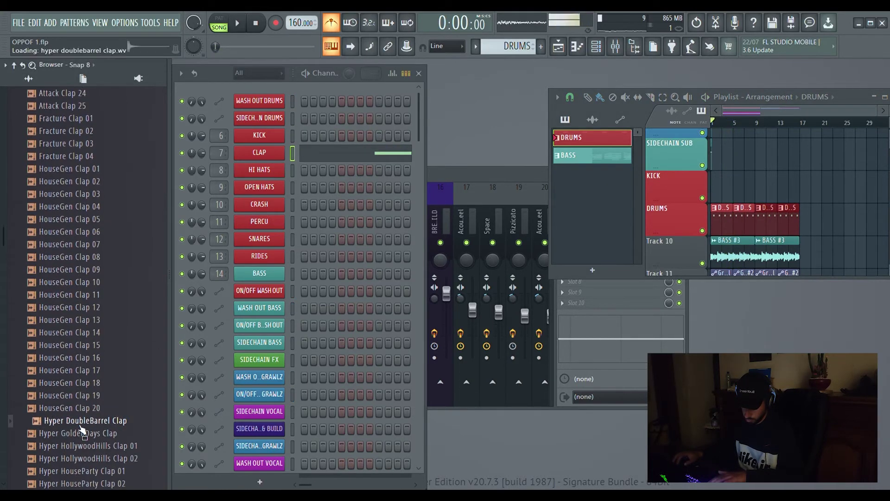
left_click(79, 413)
left_click(71, 387)
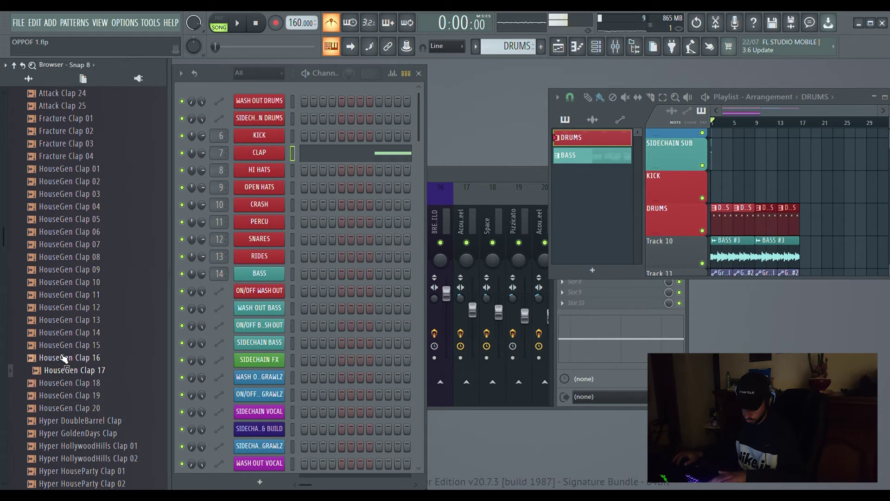
Step: Audition the HouseGen Clap samples from 14 down to 02, plus 10 and 13, against the playing song
key("space")
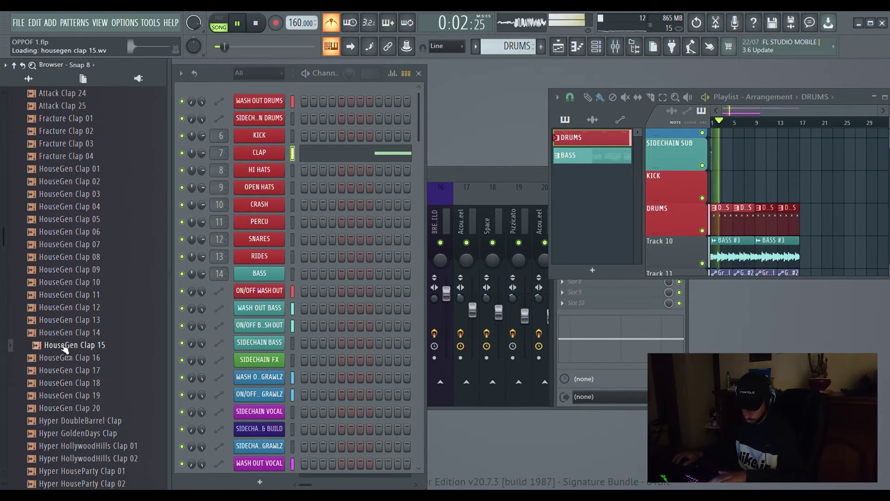
left_click(62, 335)
left_click(64, 294)
left_click(64, 285)
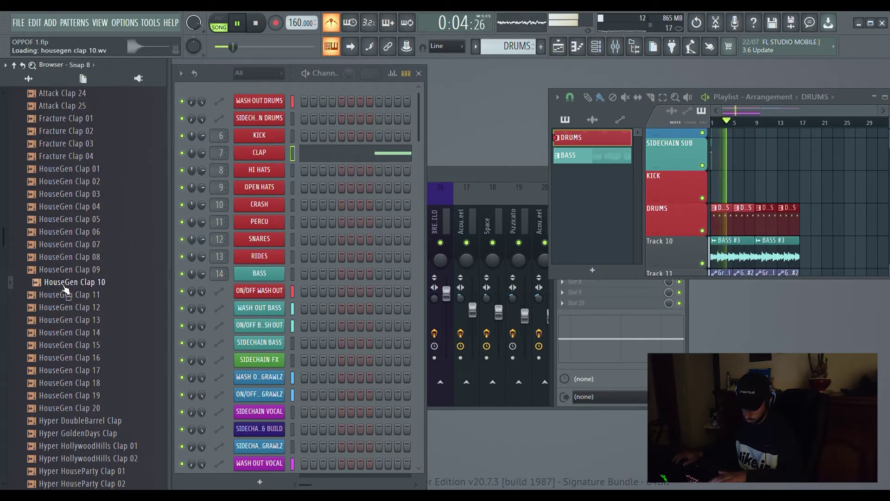
left_click(66, 271)
left_click(71, 247)
left_click(73, 230)
left_click(75, 219)
left_click(76, 207)
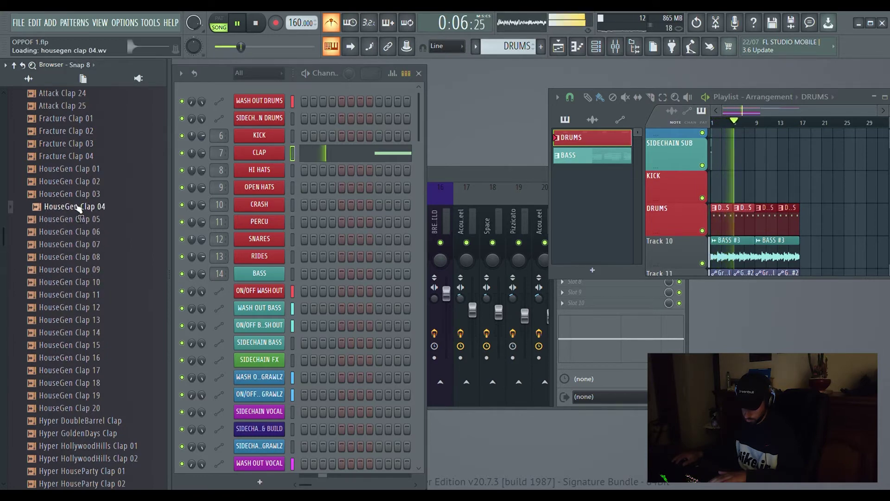
left_click(78, 194)
left_click(78, 182)
left_click(82, 283)
left_click(85, 320)
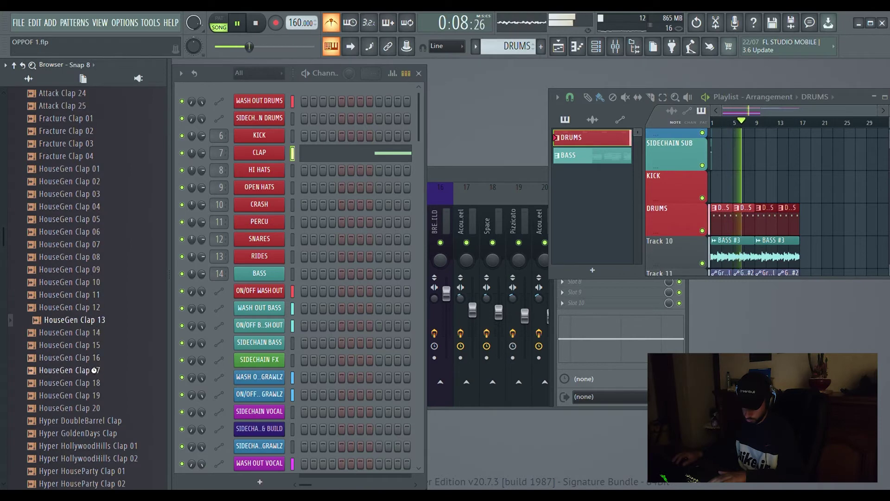
Step: Compare HouseGen Clap samples 15 to 19 against the playing song
left_click(89, 383)
left_click(91, 395)
left_click(88, 383)
left_click(85, 370)
left_click(83, 357)
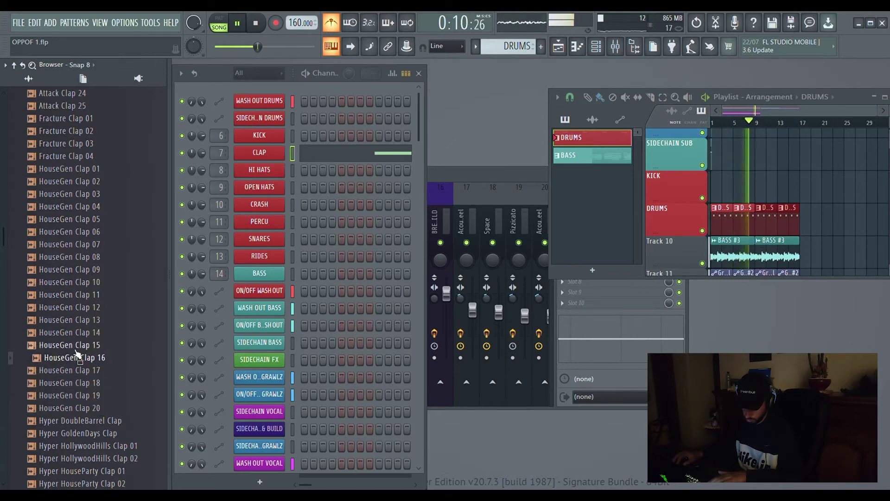
left_click(81, 345)
left_click(80, 358)
left_click(79, 346)
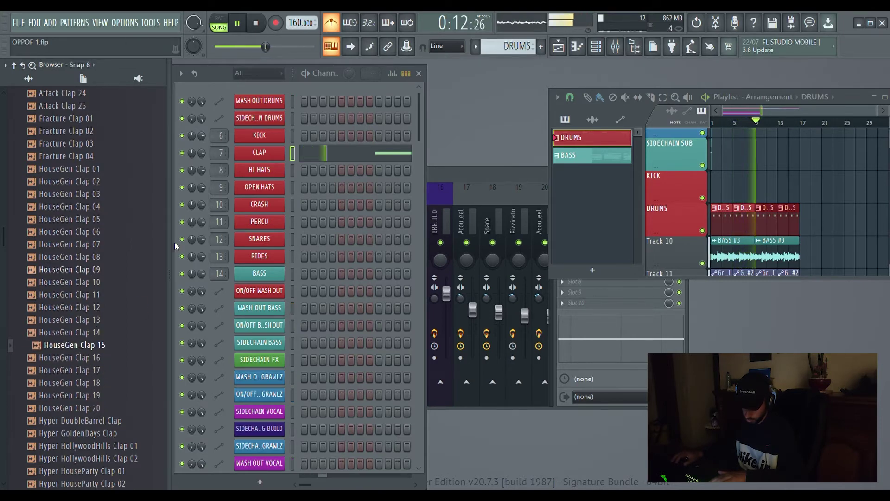
Step: Load HouseGen Clap 15 onto pad 11 of the CLAP channel's FPC and enable its volume envelope with a very short decay
left_click(271, 160)
left_click_drag(74, 345, 339, 252)
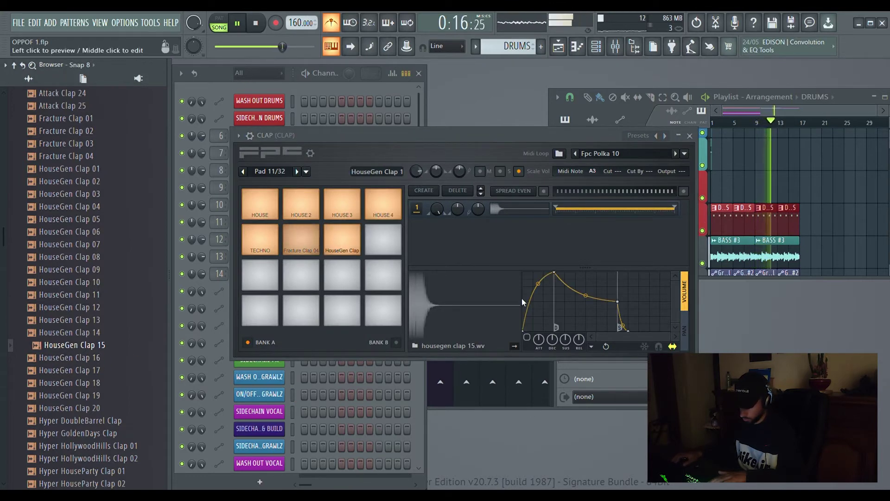
key("space")
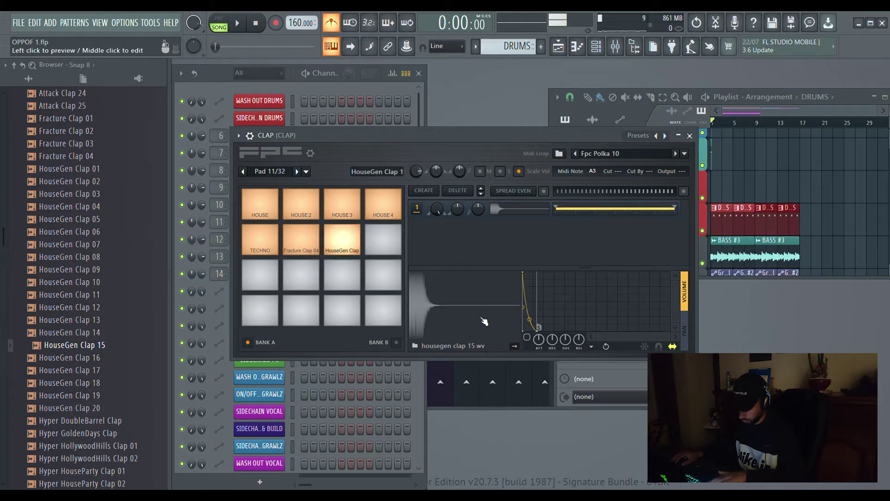
left_click(224, 76)
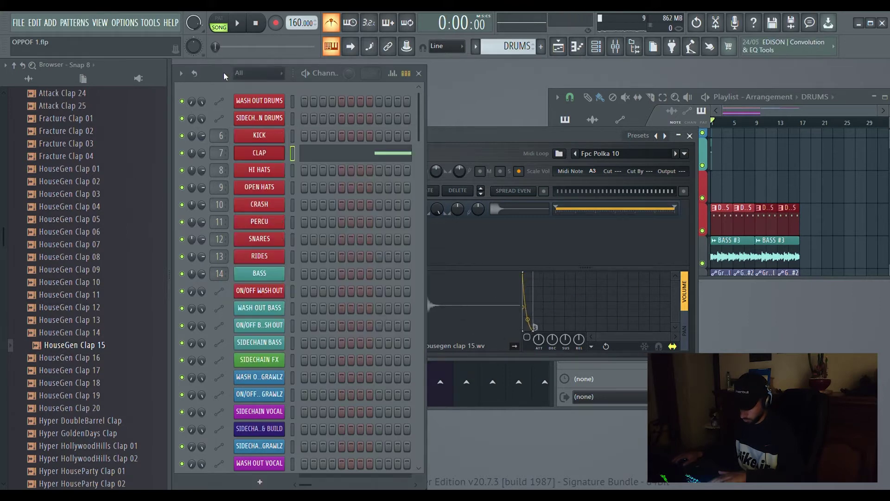
left_click(527, 337)
left_click(458, 313)
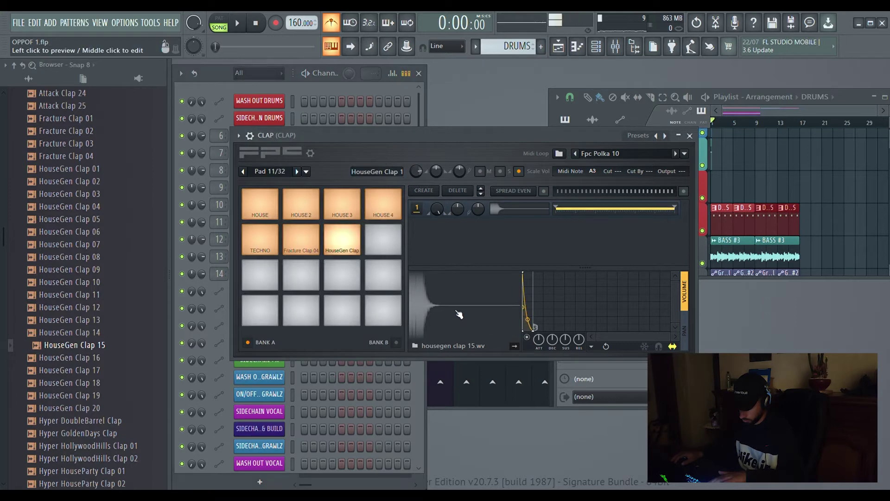
Step: Copy all four Fracture Clap 04 notes onto the HouseGen Clap 15 row in the CLAP piano roll to layer the claps
left_click(223, 80)
key("F7")
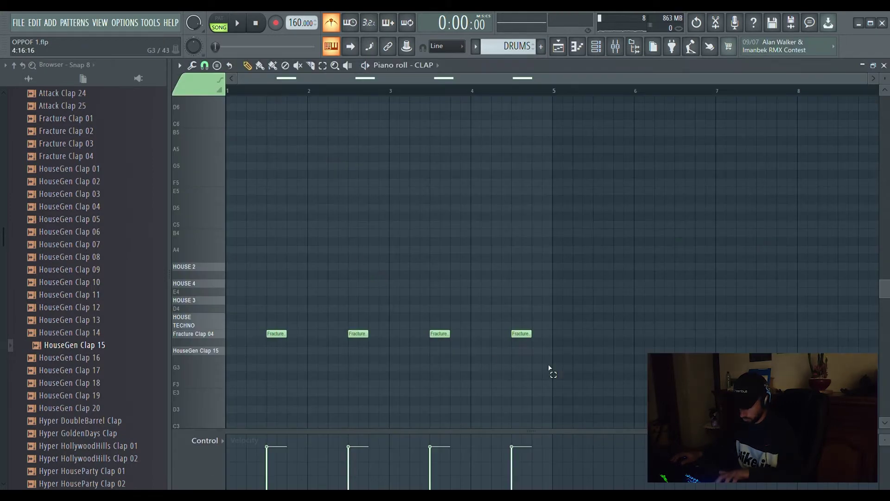
key("ctrl+a")
left_click_drag(279, 344, 278, 357)
key("space")
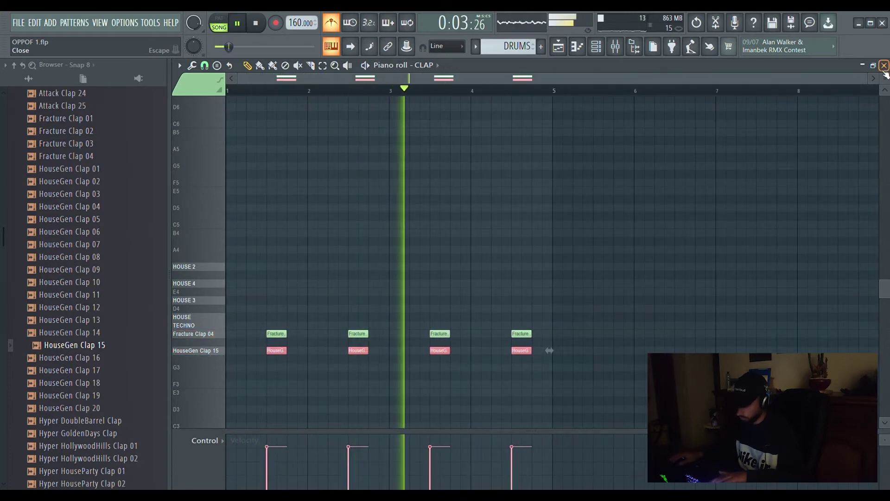
left_click(884, 66)
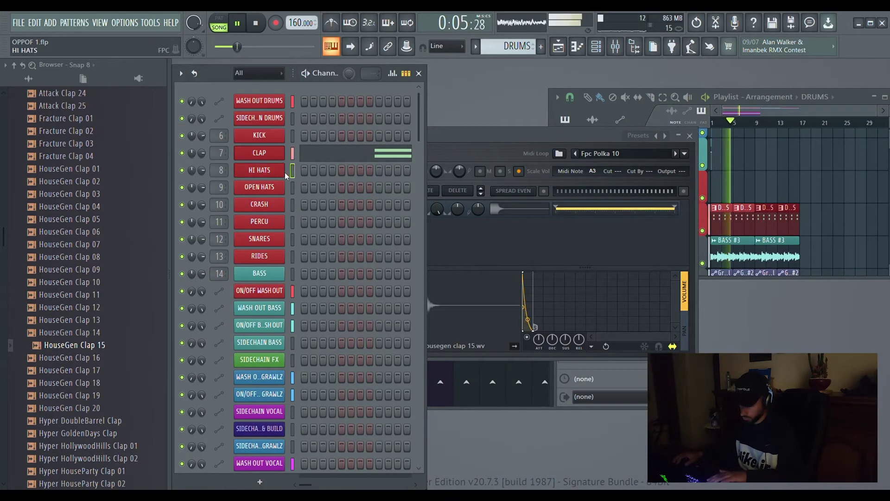
Step: Place a half-beat Hihat Trap Or Die note at the start of bar 1 in the HI HATS piano roll
key("F7")
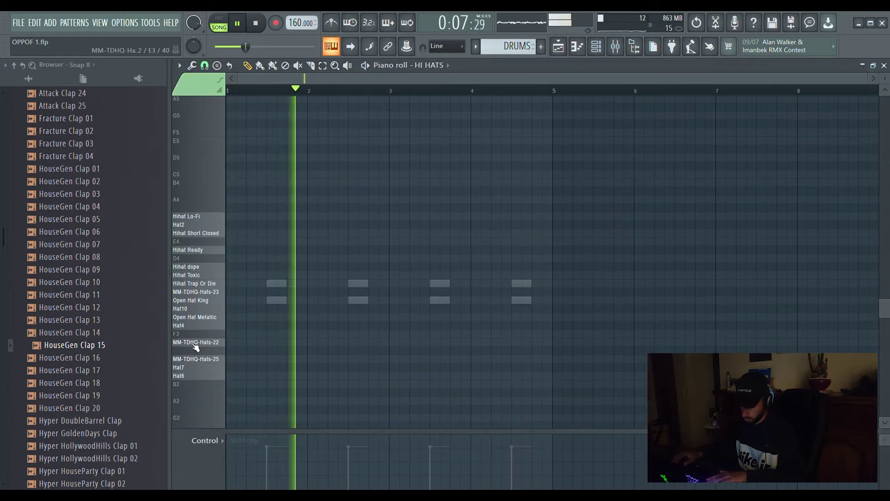
key("space")
left_click(193, 310)
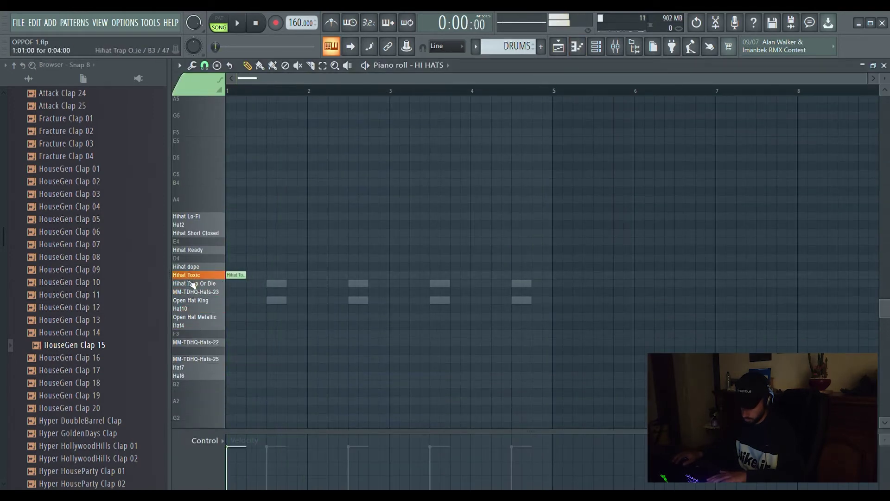
scroll(245, 83, "up", 4)
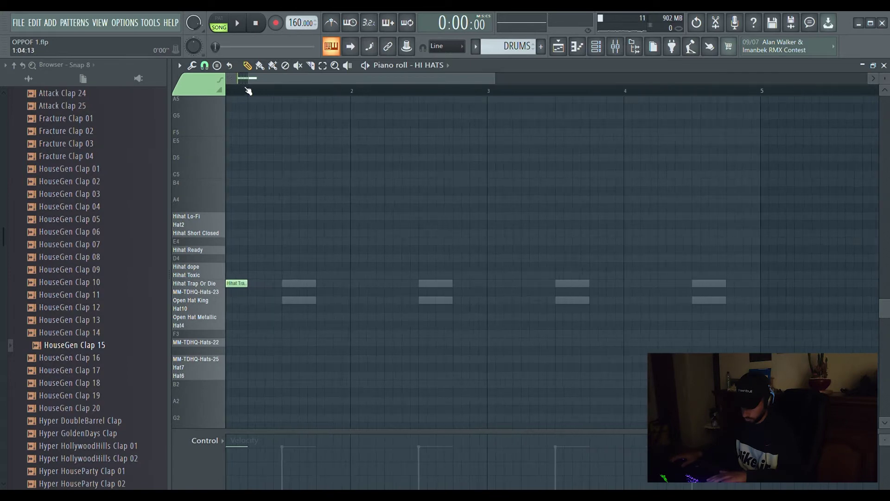
Step: Repeat the Hihat Trap Or Die note every half beat to fill bar 1, and play the song
key("ctrl+a")
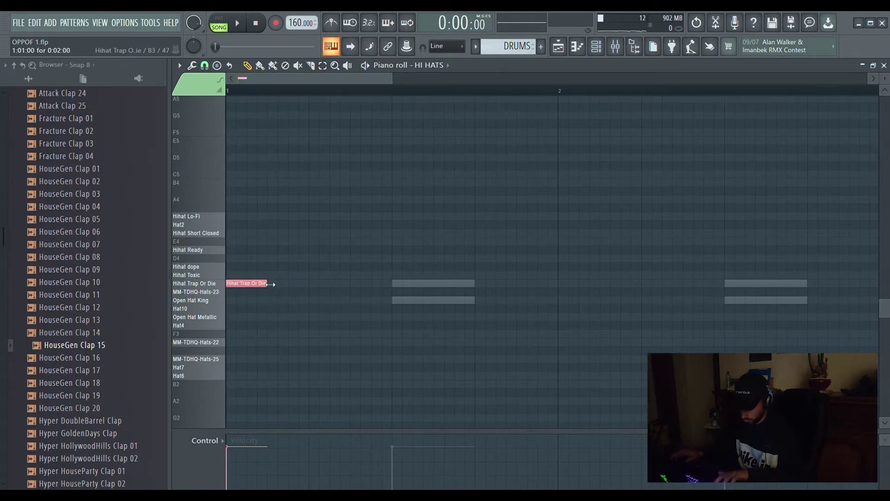
key("ctrl+b")
key("ctrl+b")
key("ctrl+b")
key("ctrl+b")
key("ctrl+b")
key("ctrl+d")
key("space")
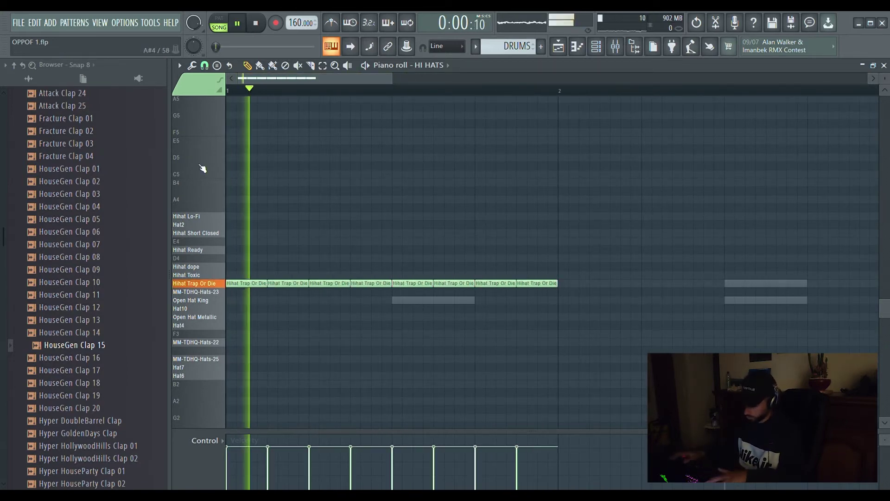
Step: Duplicate the eight Hihat Trap Or Die notes of bar 1 into bar 2 of the HI HATS piano roll and clear the selection
scroll(294, 81, "down", 4)
key("ctrl+a")
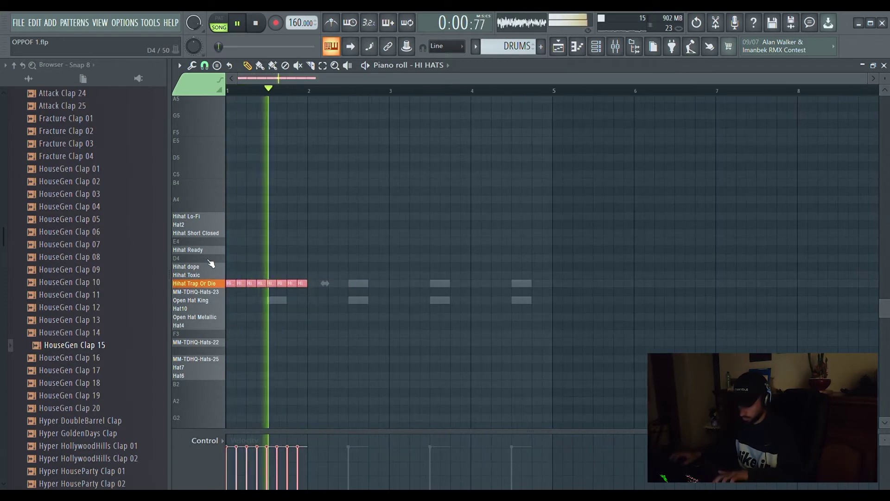
key("ctrl+b")
scroll(245, 92, "up", 2)
scroll(245, 91, "up", 3)
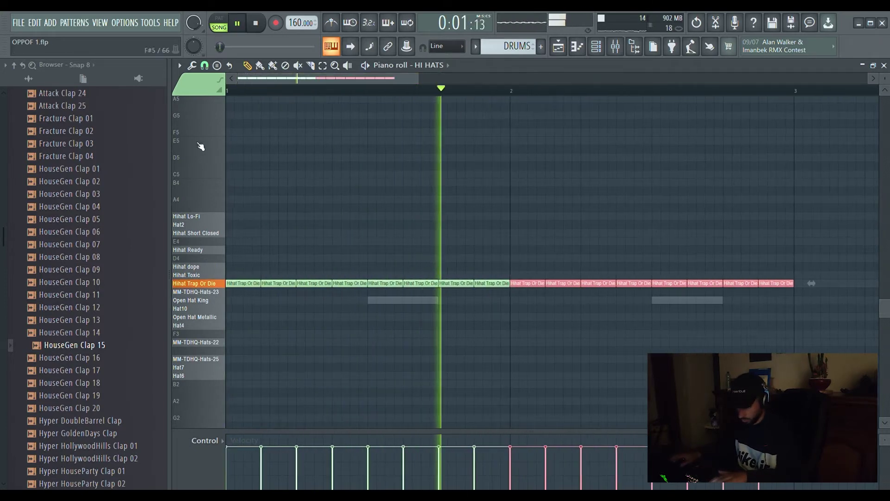
key("ctrl+d")
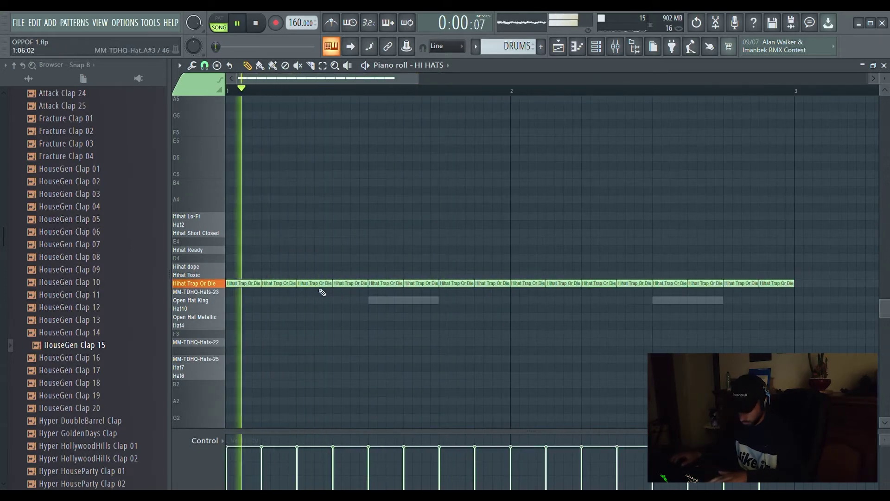
Step: Shorten the third Hihat Trap Or Die note of bar 1 to a quarter beat and fill the gap with a quarter-beat Hihat dope note
left_click_drag(332, 283, 315, 284)
key("space")
left_click(321, 266)
key("space")
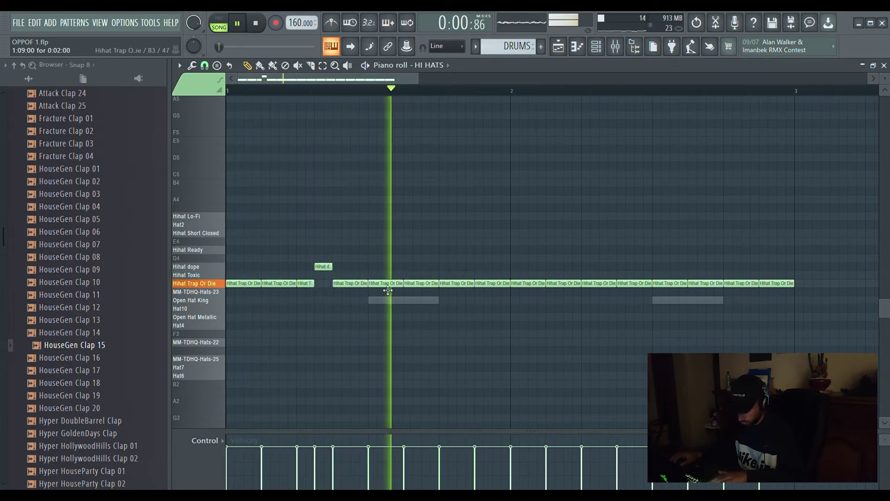
Step: Split the sixth hi-hat note of bar 1 into a quarter-beat note and a roll of four short notes with rising velocities
left_click_drag(438, 290, 430, 291)
left_click(425, 284)
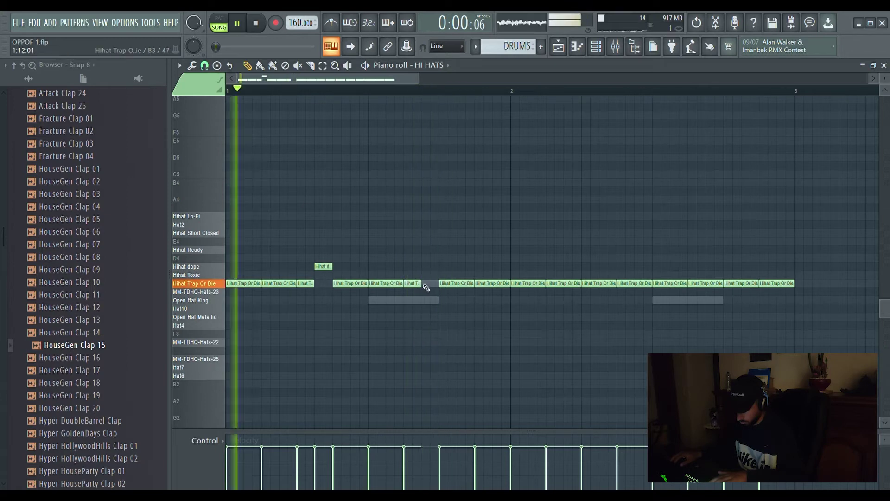
scroll(416, 89, "up", 4)
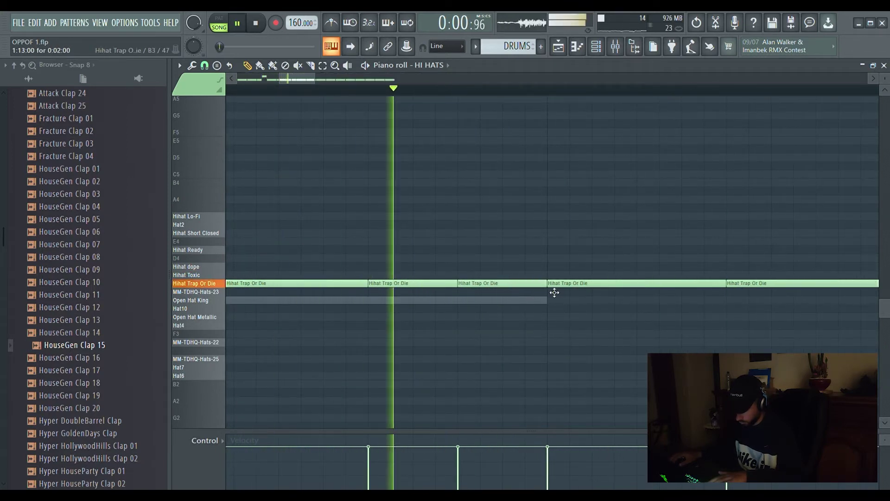
left_click_drag(547, 285, 503, 290)
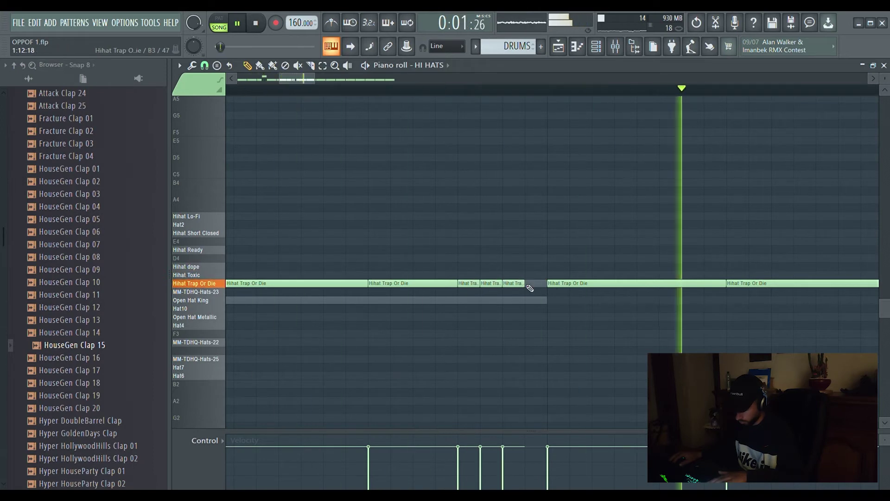
left_click(484, 466)
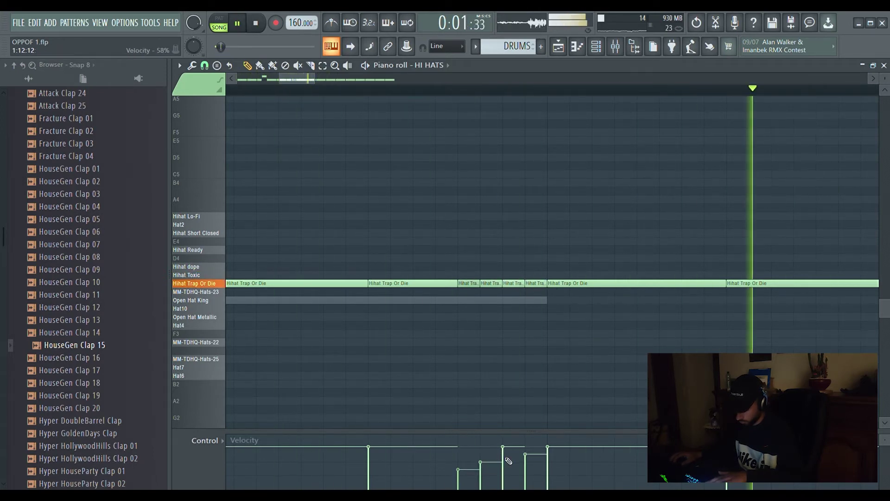
Step: Try Hihat Toxic and MM-TDHQ-Hats-23 in place of the seventh Hihat Trap Or Die note of bar 1 while replaying the song
left_click(393, 81)
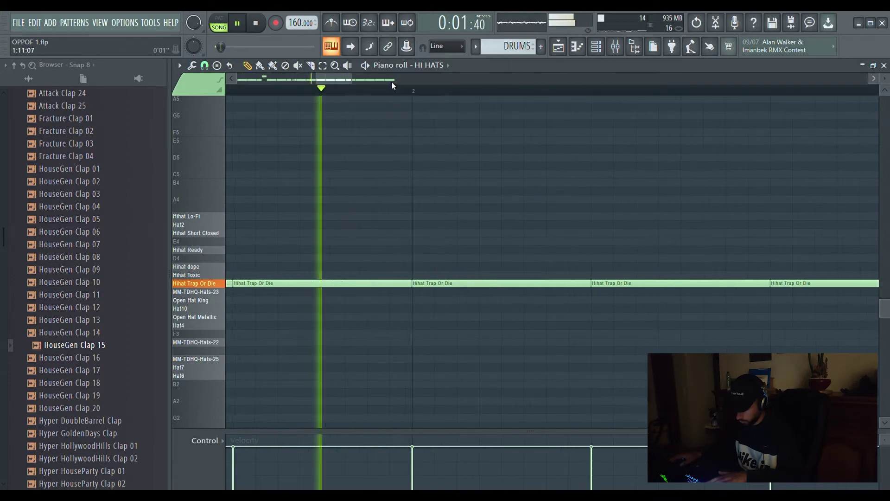
scroll(384, 92, "down", 5)
scroll(383, 91, "up", 2)
scroll(385, 93, "down", 6)
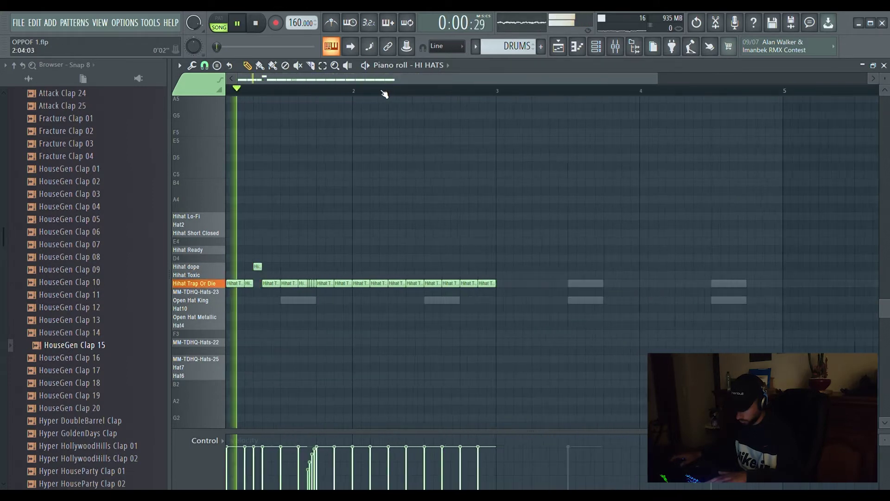
scroll(263, 92, "up", 6)
key("space")
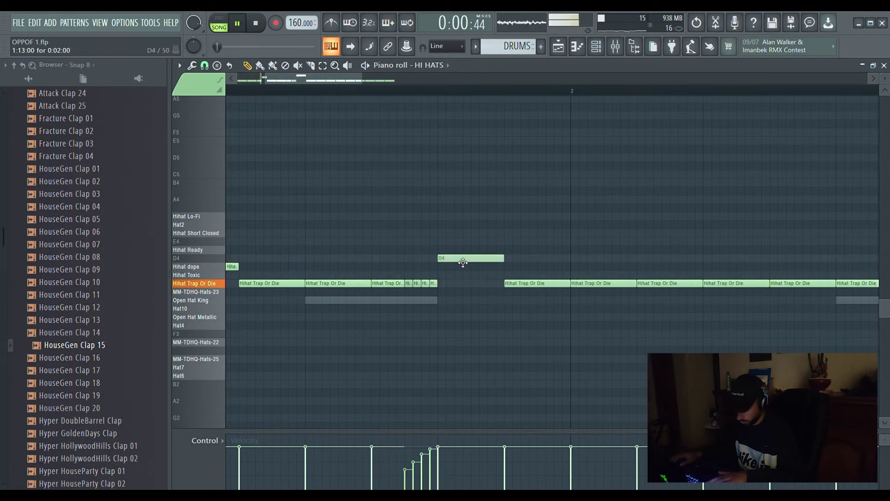
left_click_drag(463, 262, 460, 275)
key("space")
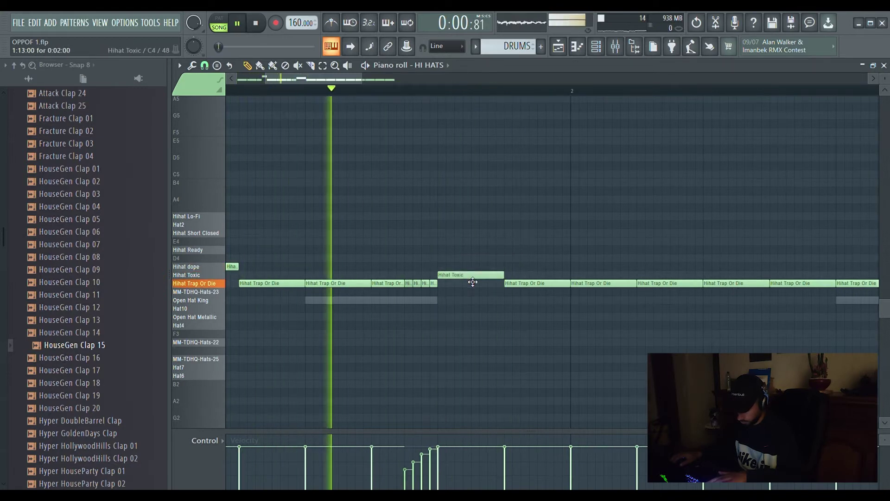
key("space")
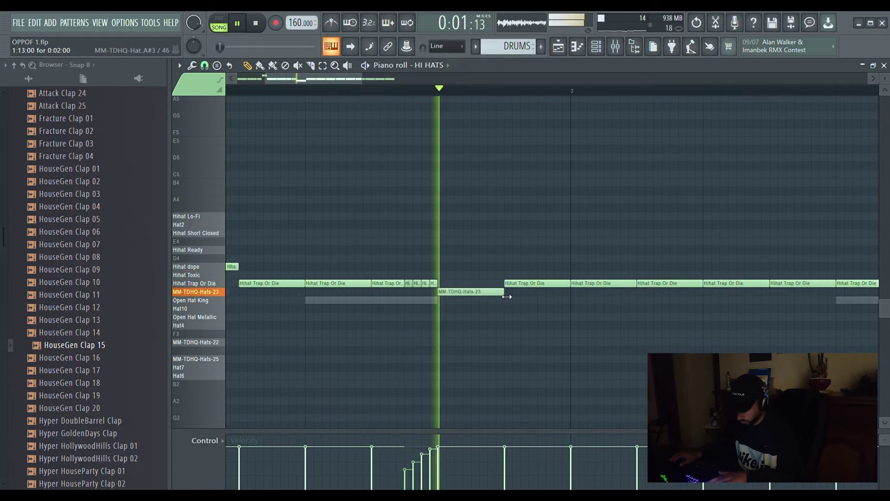
key("space")
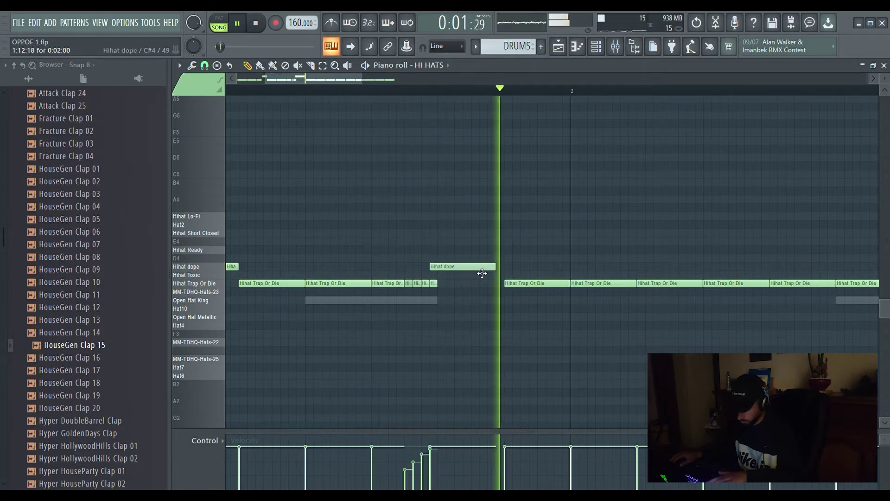
Step: Replace the last Hihat Trap Or Die note of bar 1 with a half-beat Hihat dope note
key("space")
left_click_drag(480, 272, 540, 280)
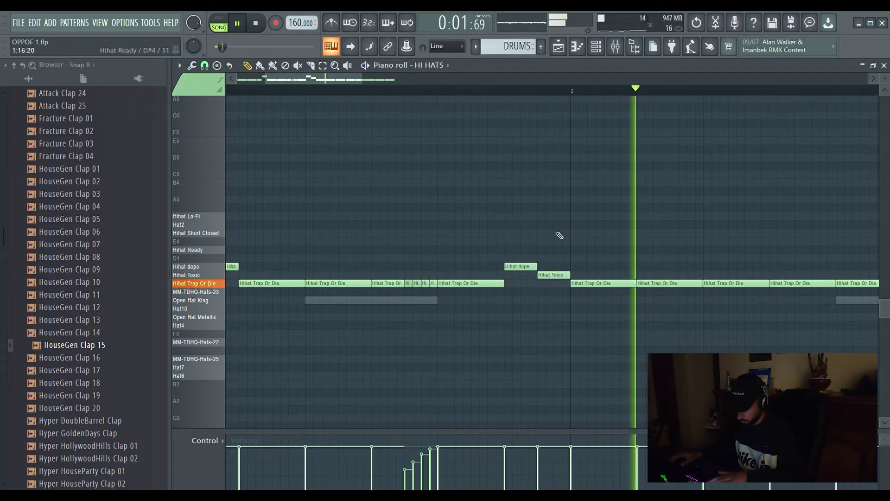
scroll(447, 91, "down", 2)
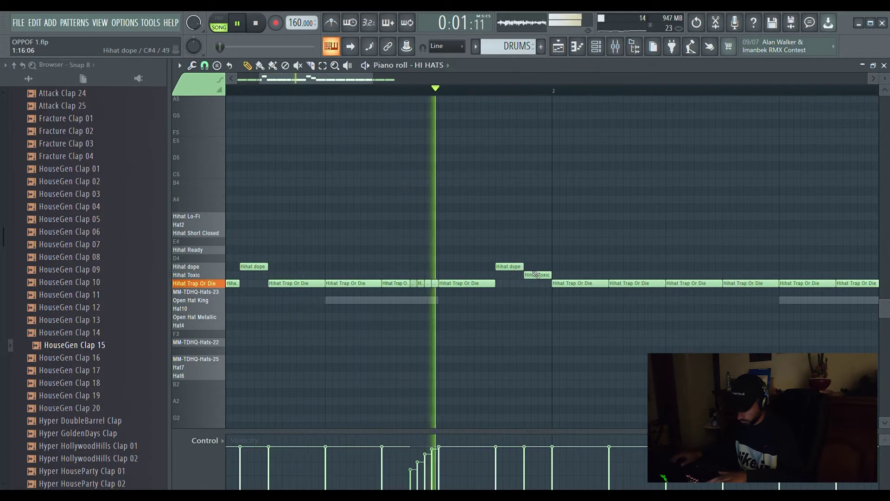
right_click(525, 274)
Step: Replace the sixth hi-hat note of bar 2 with two quarter-beat Hat2 notes
scroll(443, 91, "down", 6)
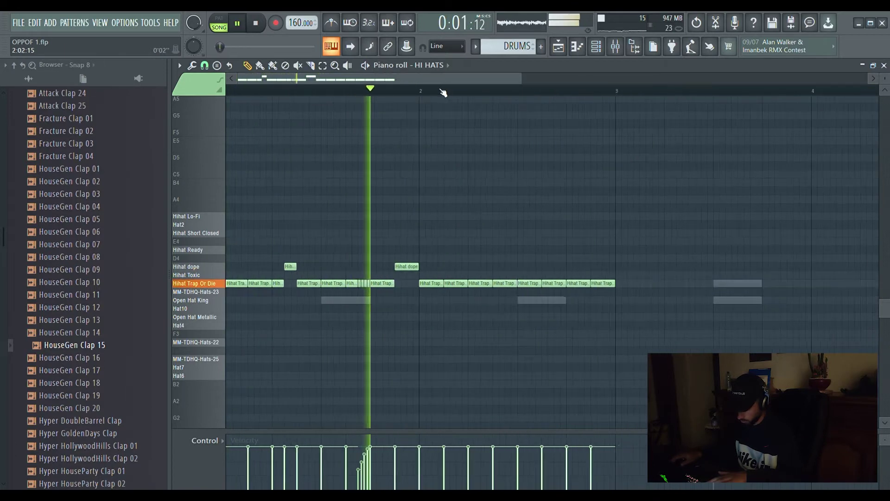
scroll(342, 91, "up", 7)
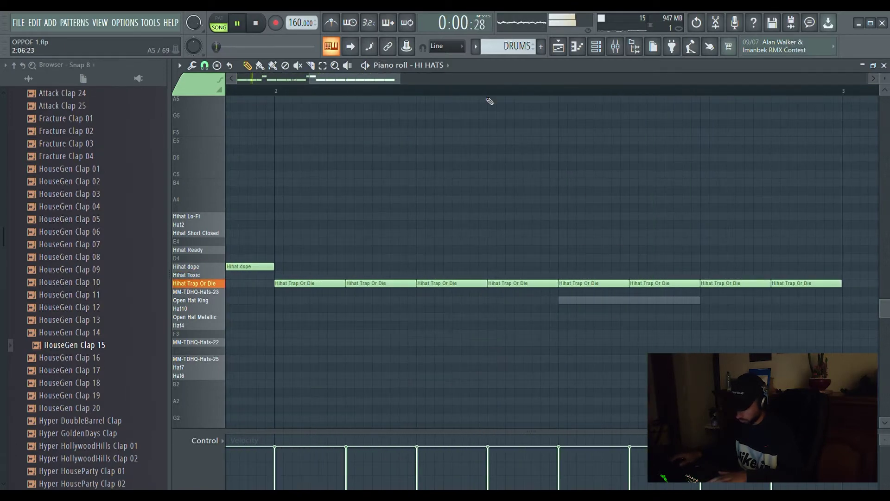
scroll(483, 92, "down", 3)
left_click_drag(565, 285, 573, 232)
left_click(568, 227)
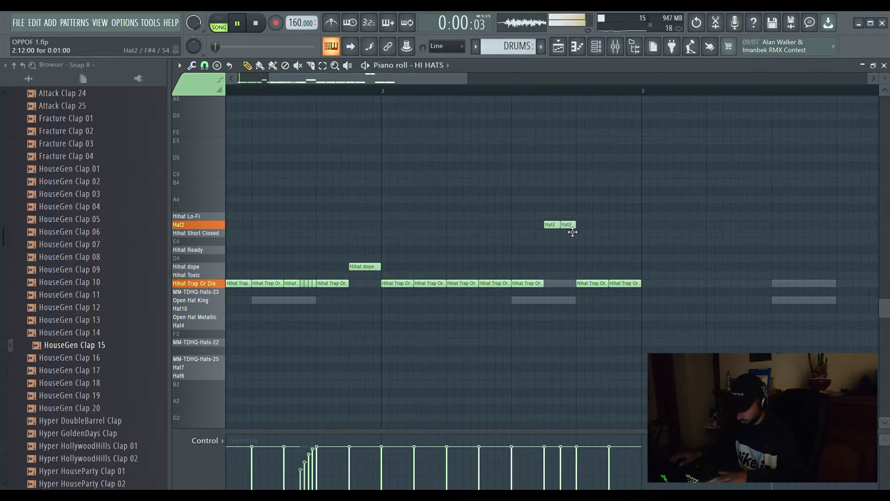
scroll(559, 100, "up", 1)
scroll(553, 96, "down", 4)
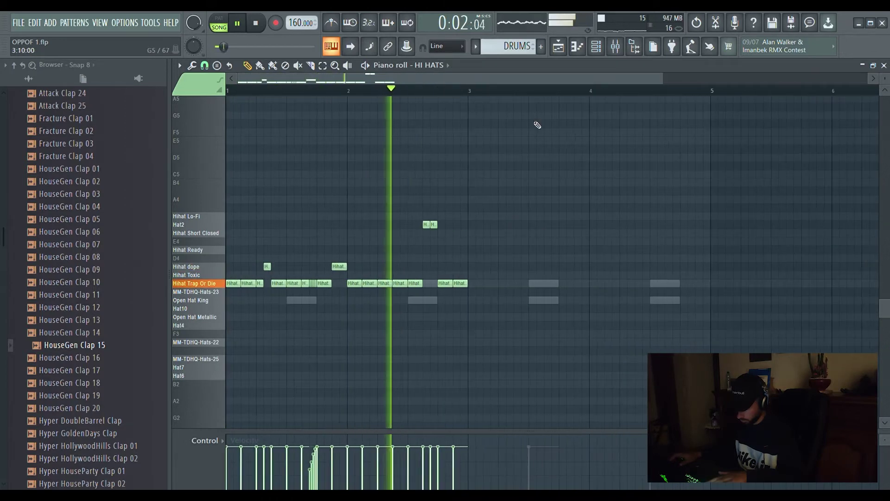
scroll(421, 93, "up", 3)
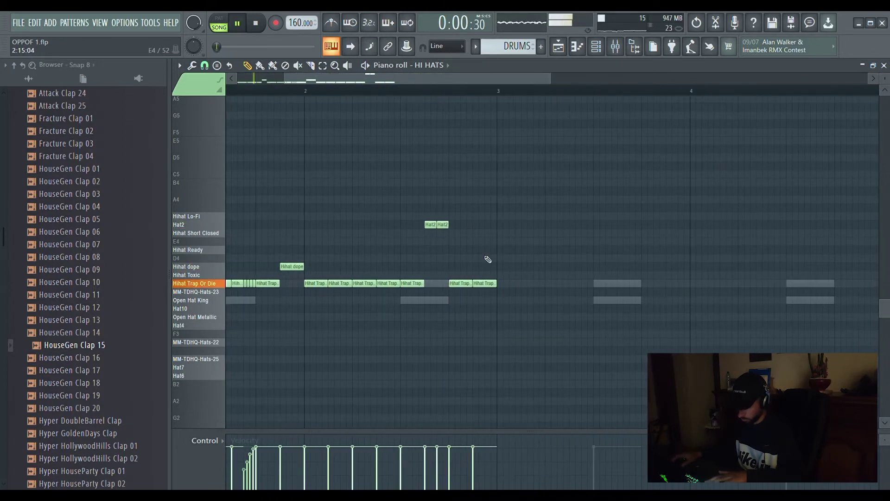
Step: Lower the hi-hat velocities to varied levels across bar 1, including its roll, and on the first two notes of bar 2
scroll(437, 95, "down", 4)
key("ctrl+a")
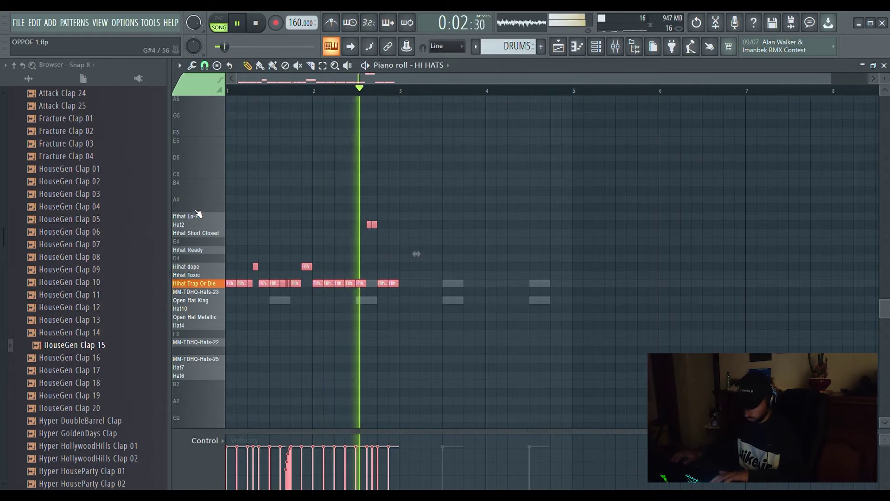
left_click(294, 350)
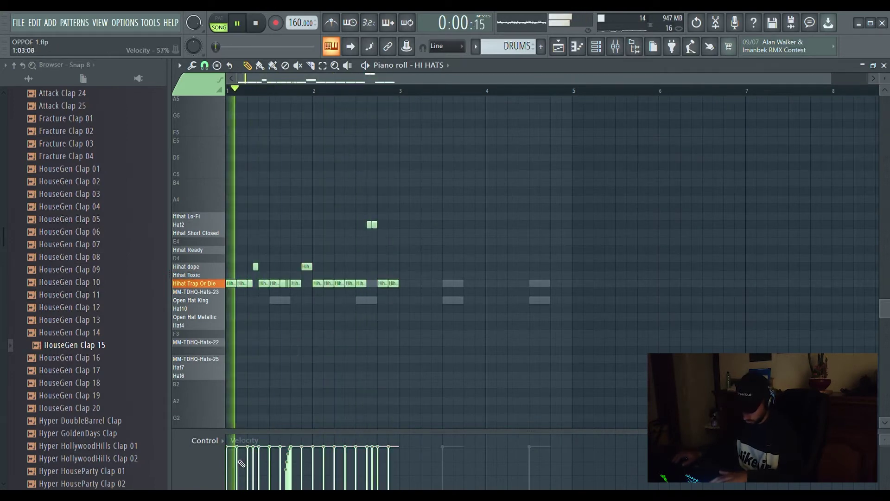
left_click(237, 451)
left_click(248, 449)
left_click(254, 452)
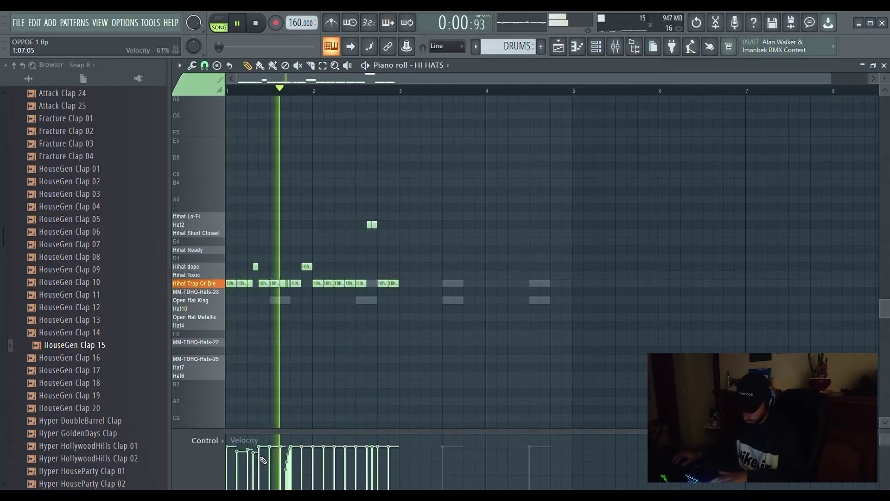
left_click(270, 458)
left_click(281, 450)
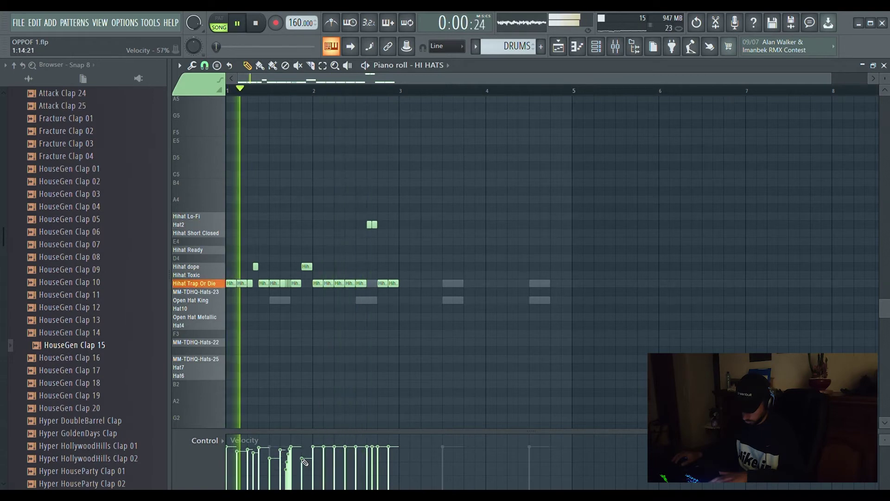
left_click(314, 449)
left_click(324, 455)
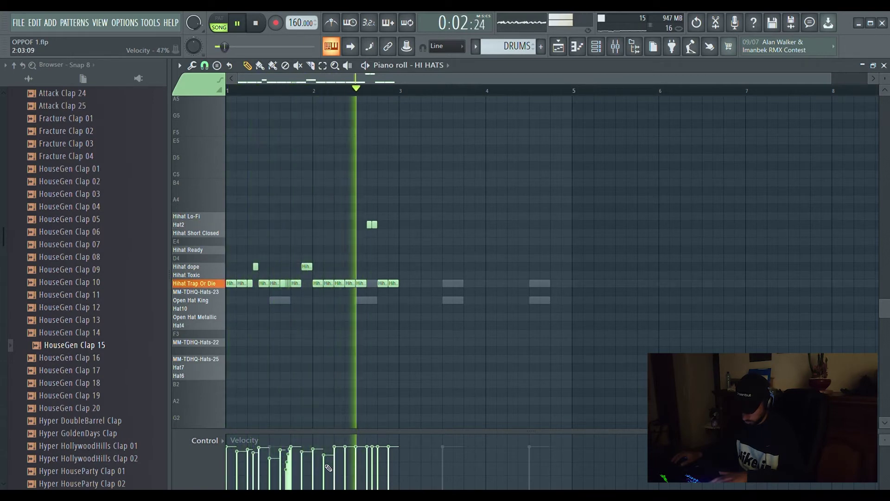
left_click(291, 455)
left_click(289, 460)
left_click(288, 465)
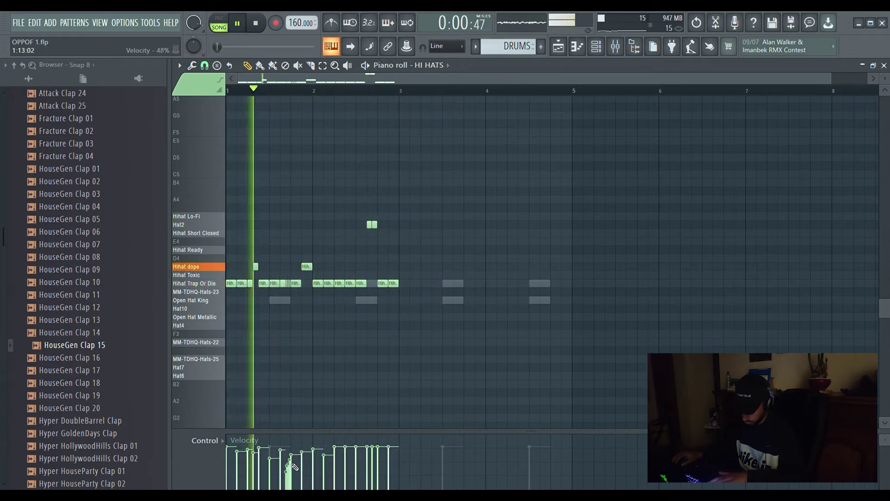
Step: Lower the velocities of the remaining hi-hat notes in bar 2 to varied levels, including both Hat2 notes
left_click(335, 454)
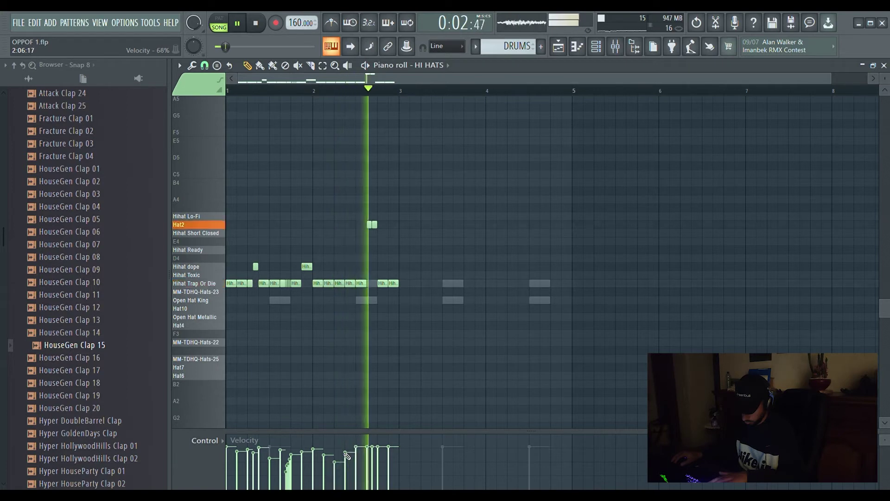
left_click(346, 453)
left_click(356, 449)
left_click(368, 452)
left_click(373, 464)
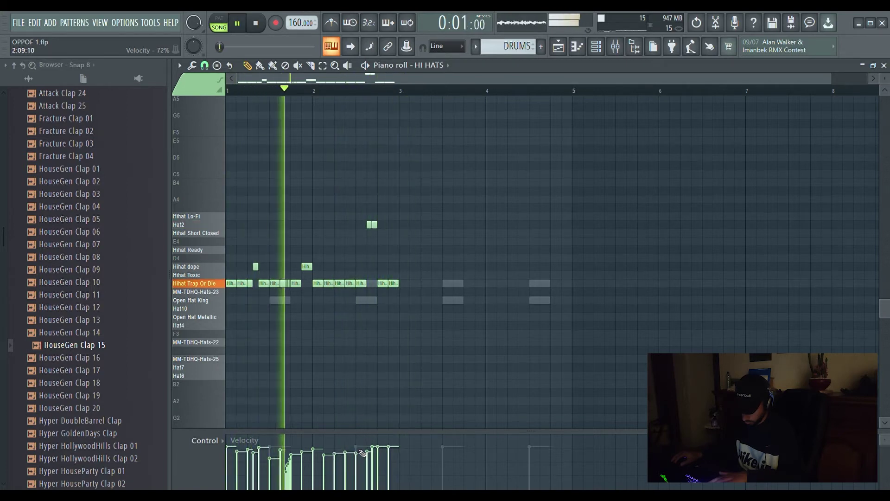
left_click(373, 459)
left_click(378, 454)
left_click(389, 458)
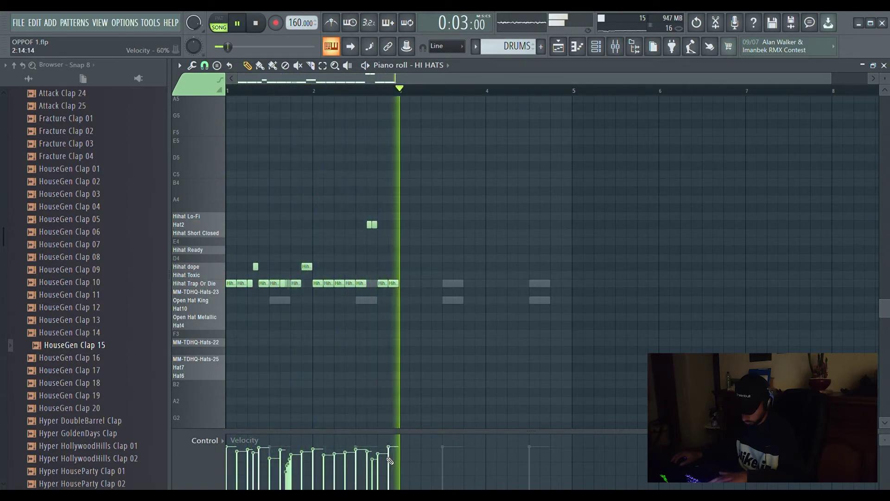
Step: Duplicate the two-bar hi-hat pattern into bars 3 and 4 and replay the song
key("ctrl+b")
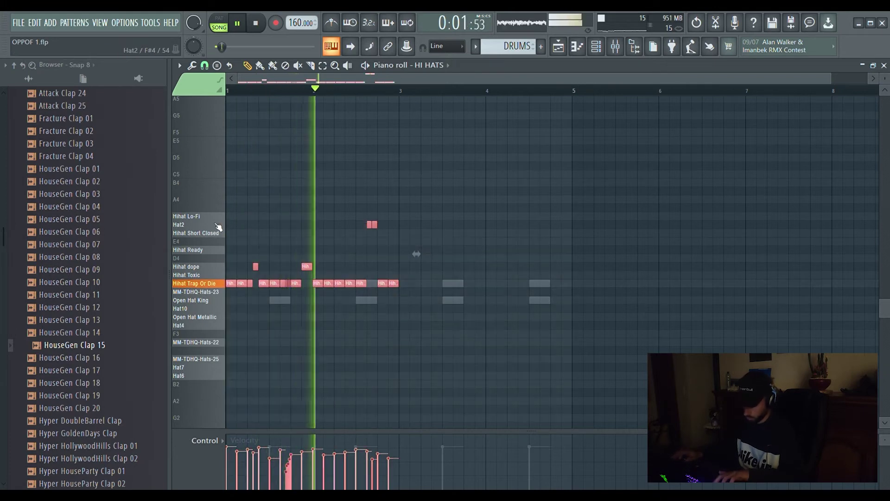
scroll(469, 94, "up", 5)
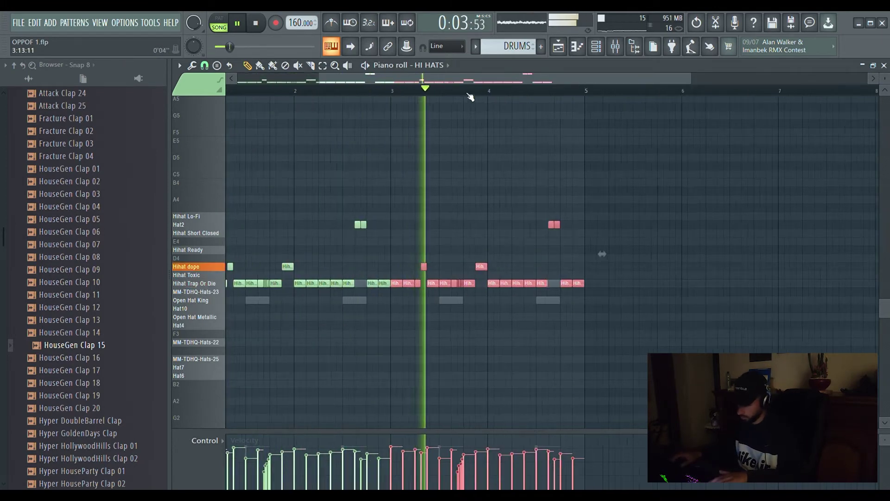
key("space")
key("space")
Step: Split the first Hihat Trap Or Die note of bar 3 into two quarter-beat notes
scroll(289, 95, "up", 4)
left_click(330, 261)
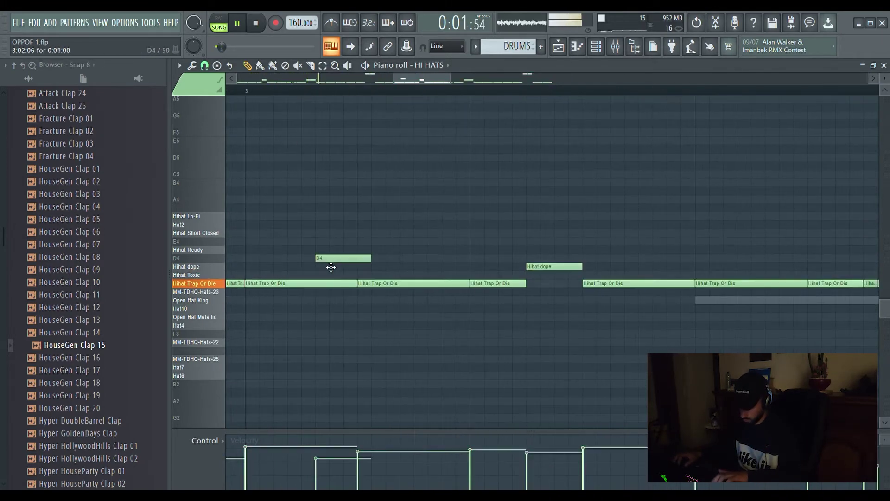
key("space")
key("space")
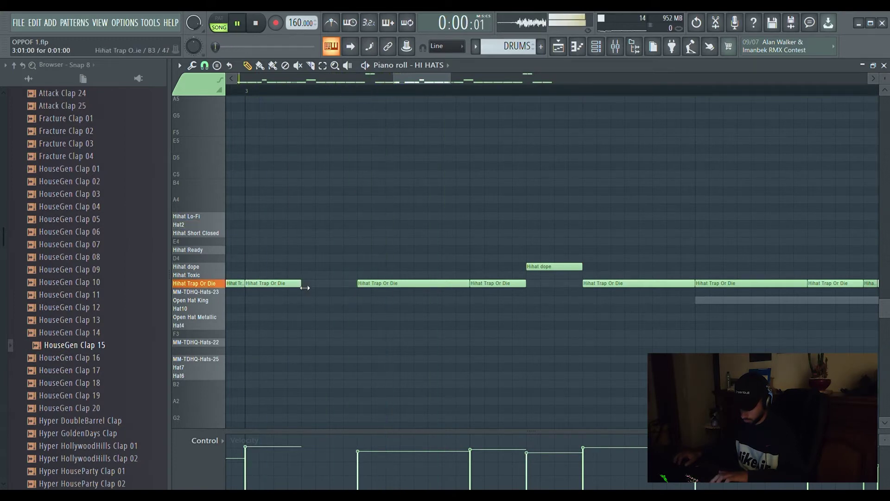
scroll(323, 166, "down", 5)
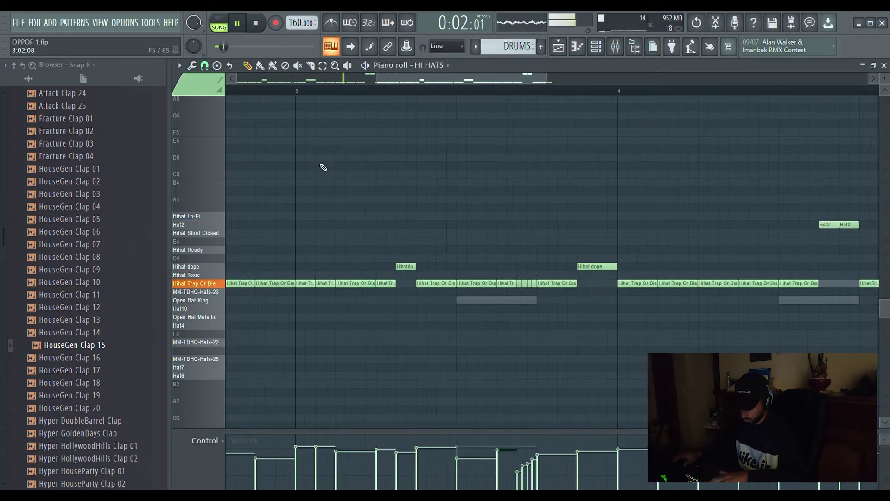
Step: Lower the velocity of the second quarter-beat Hihat Trap Or Die note in bar 3
left_click(321, 454)
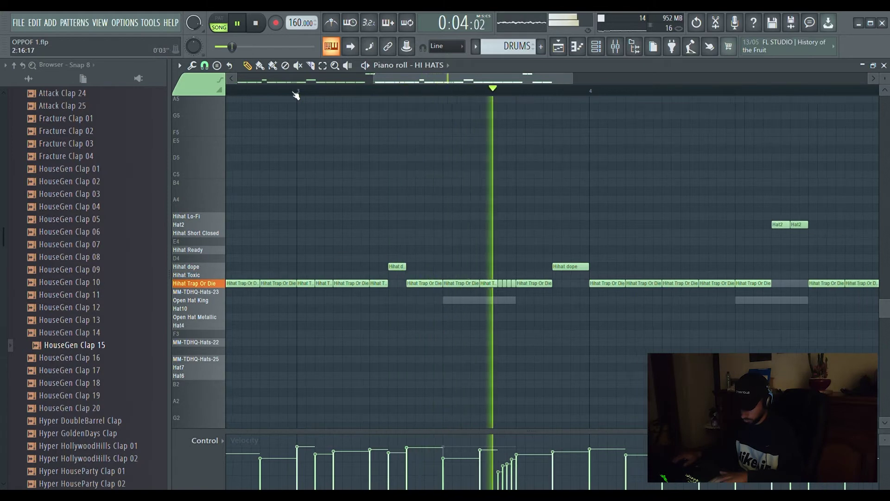
Step: Move bar 4's two Hat2 notes down to Hihat Trap Or Die and its last note to Open Hat Metallic
scroll(309, 95, "down", 4)
scroll(522, 92, "up", 2)
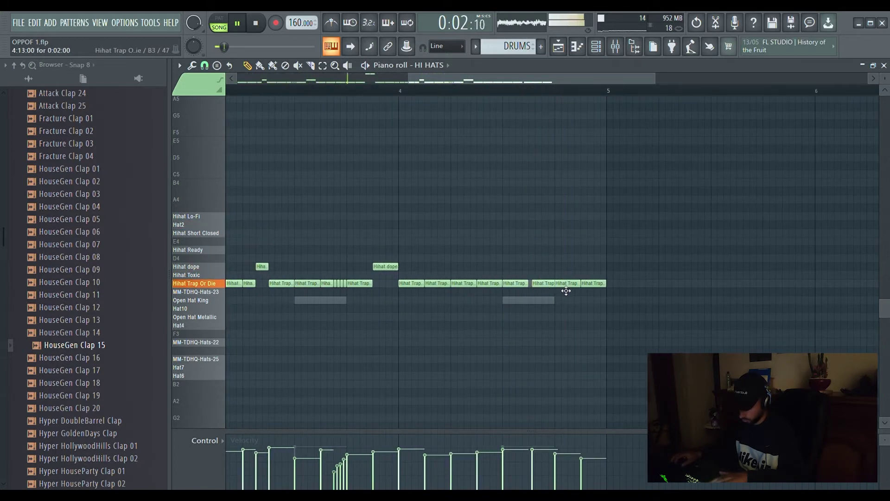
left_click_drag(598, 288, 597, 321)
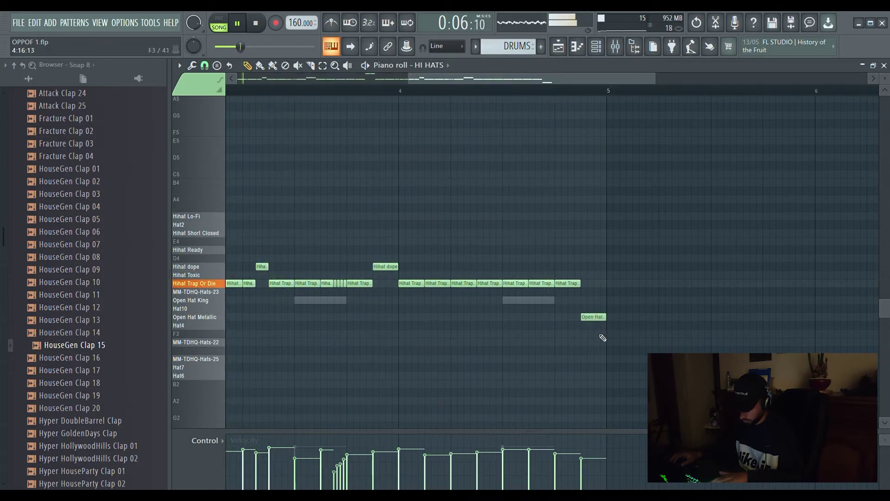
scroll(441, 95, "down", 5)
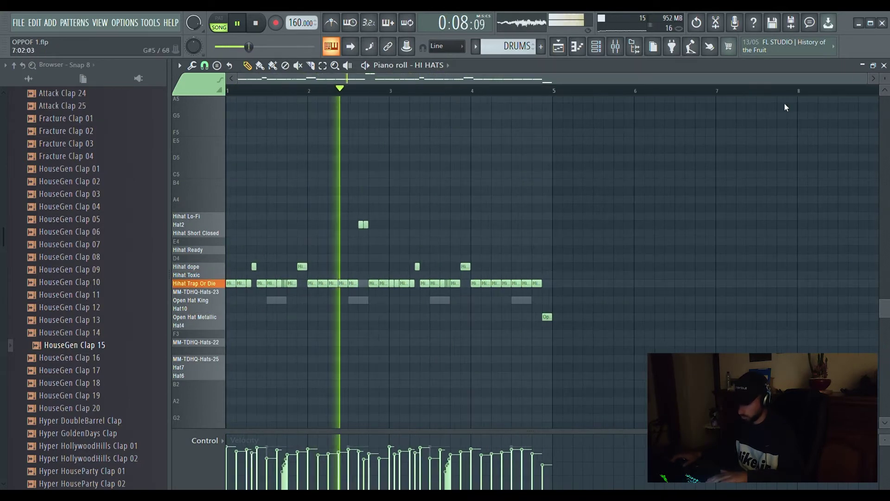
key("Escape")
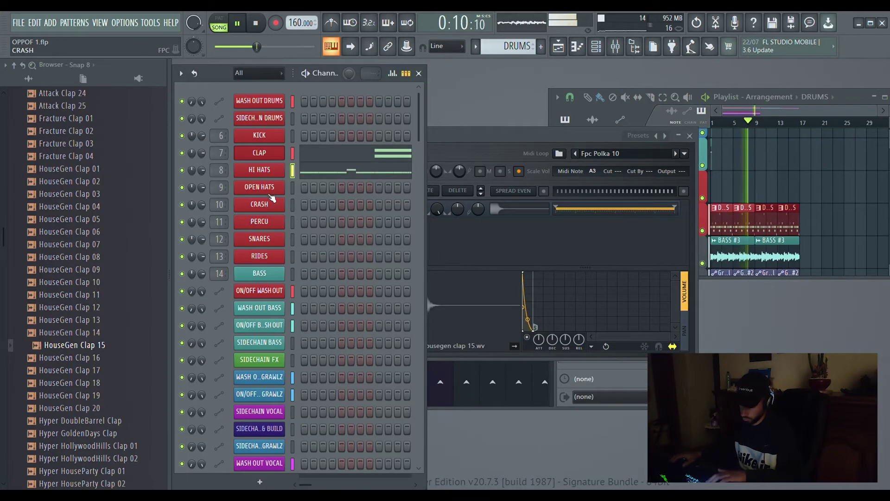
Step: Open the OPEN HATS piano roll, place a two-step Bracke CH 1 note at the end of bar 1 and raise its velocity
key("F7")
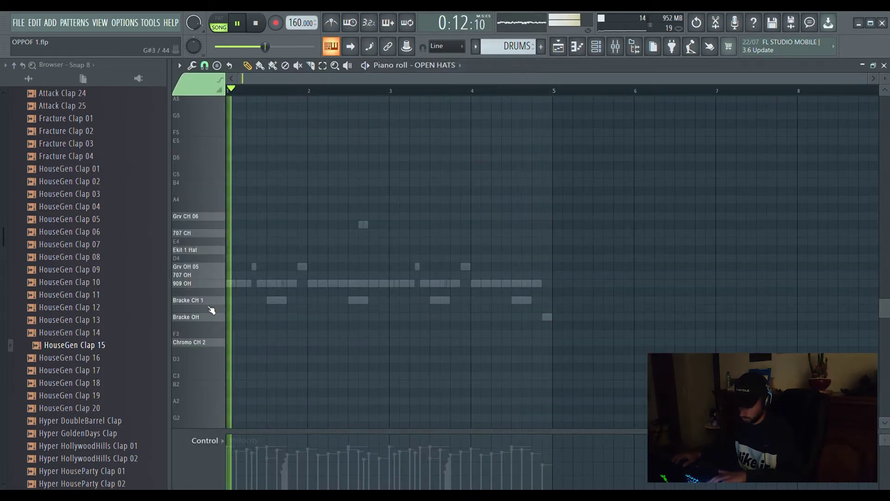
scroll(337, 291, "up", 4)
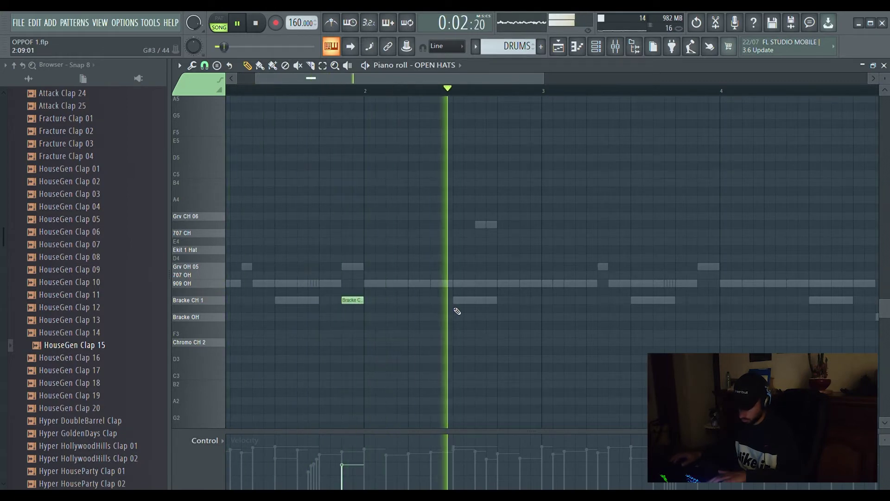
key("space")
left_click(349, 451)
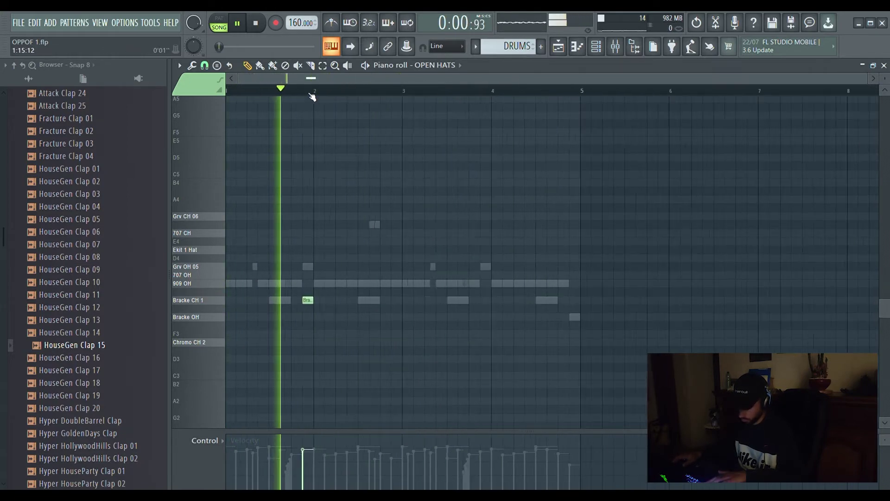
Step: Repeat the Bracke CH 1 note at the ends of bars 2 and 3, and close the piano roll
scroll(348, 95, "down", 3)
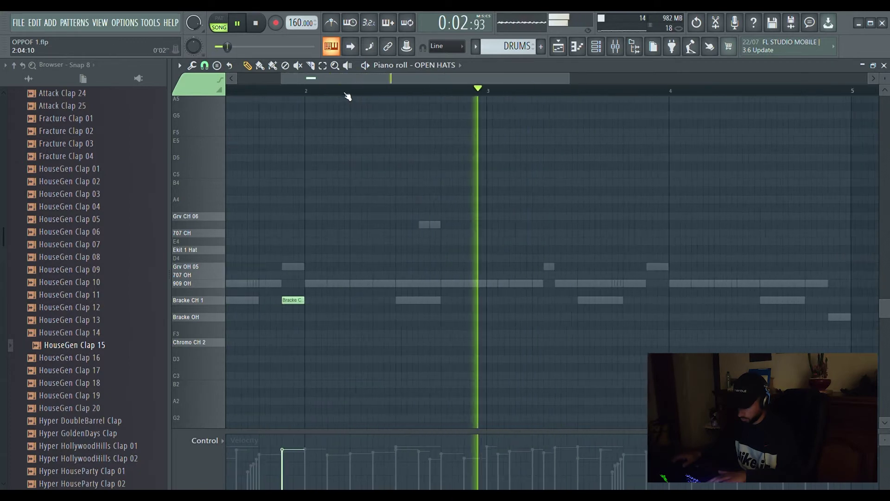
key("space")
scroll(444, 98, "down", 3)
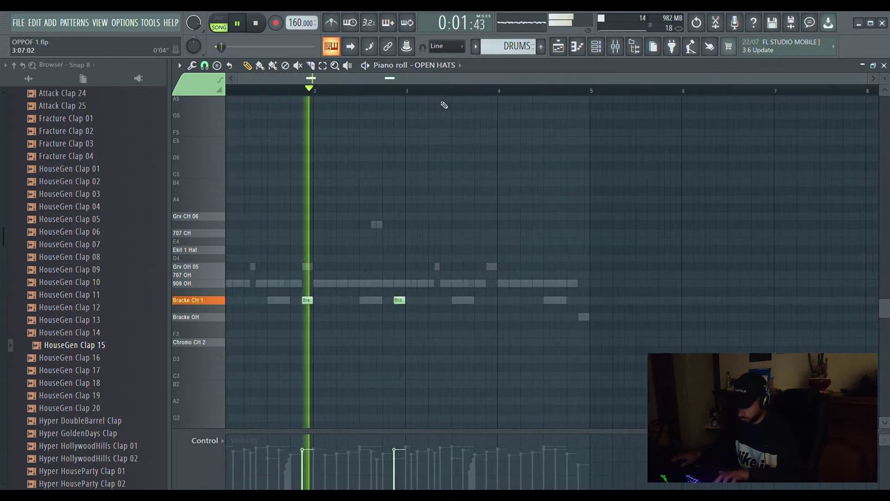
key("ctrl+a")
left_click_drag(302, 302, 473, 307)
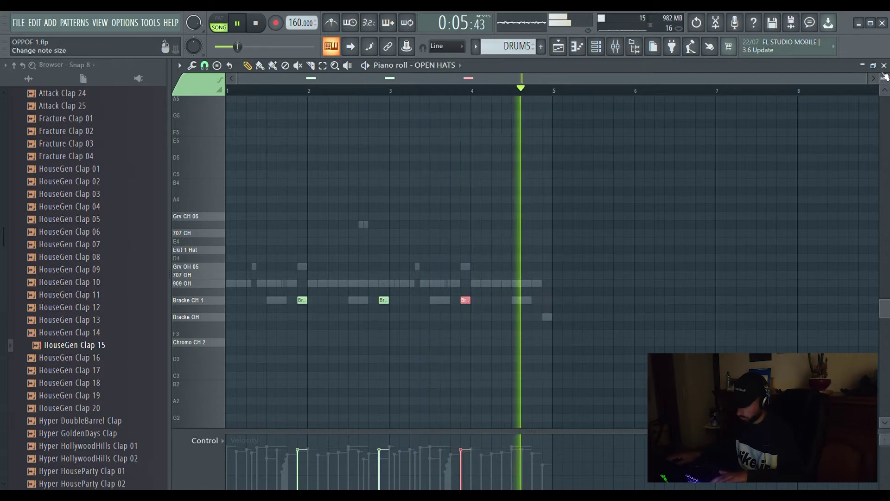
key("Escape")
key("space")
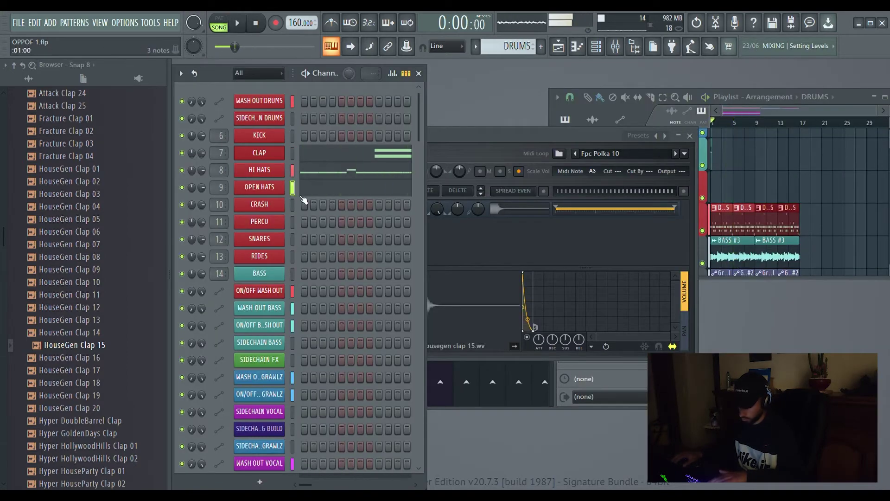
Step: Replay the song and browse the sample packs to the Snares folder under Drums
key("space")
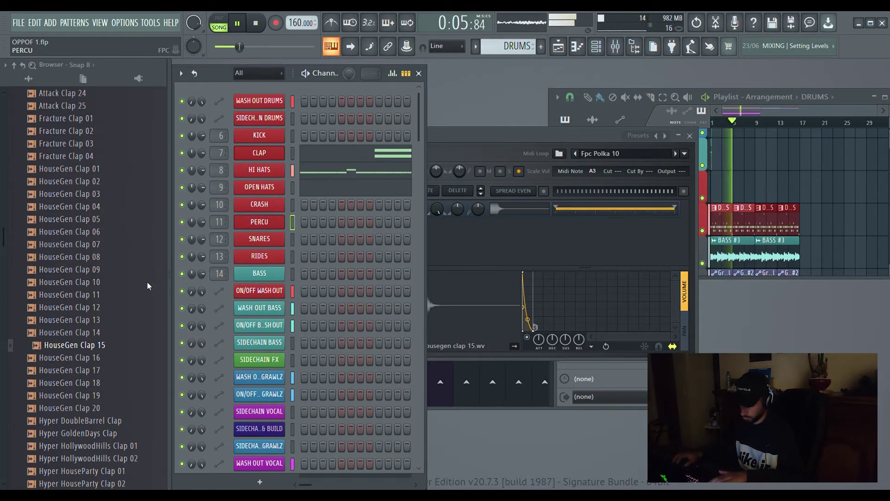
scroll(74, 307, "up", 15)
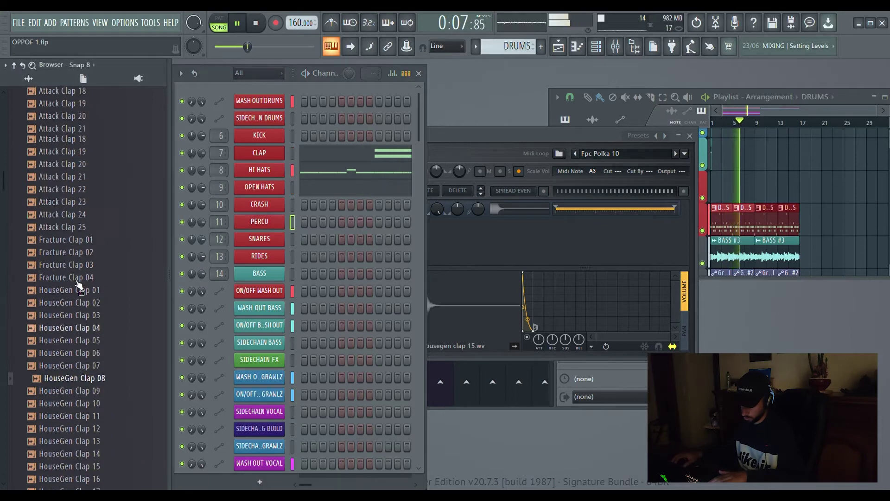
left_click(48, 169)
left_click(52, 154)
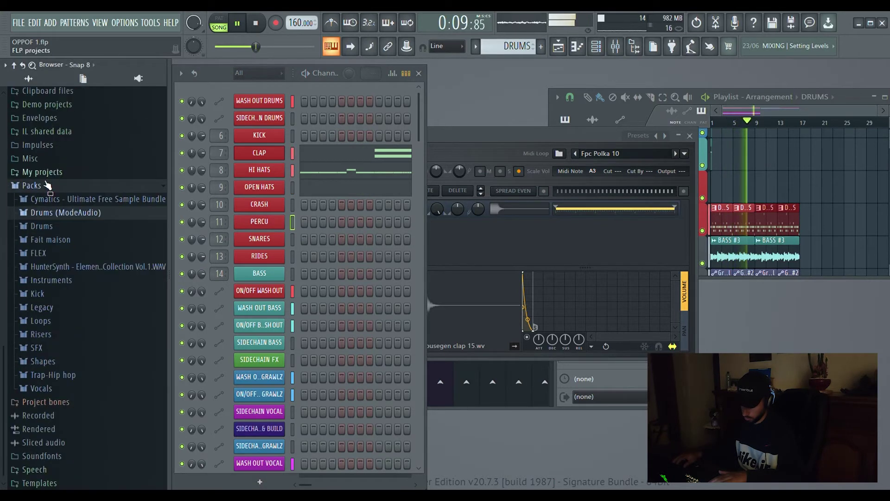
left_click(50, 226)
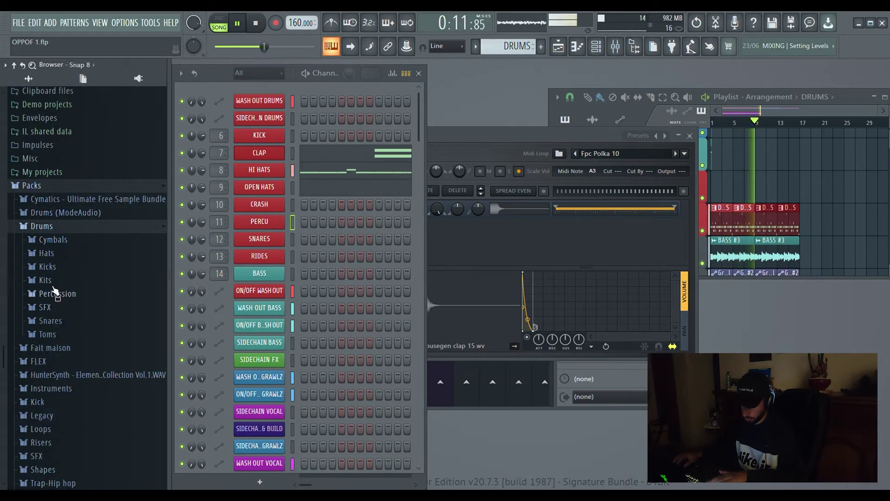
left_click(59, 324)
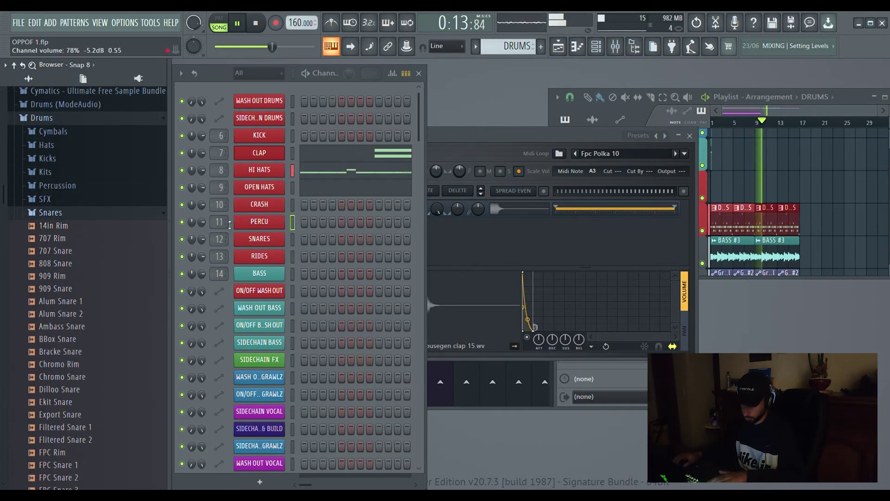
Step: Open the PERCU channel's FPC and load 707 Rim onto pad 1 and Filtered Snare 1 onto pad 2
left_click(273, 226)
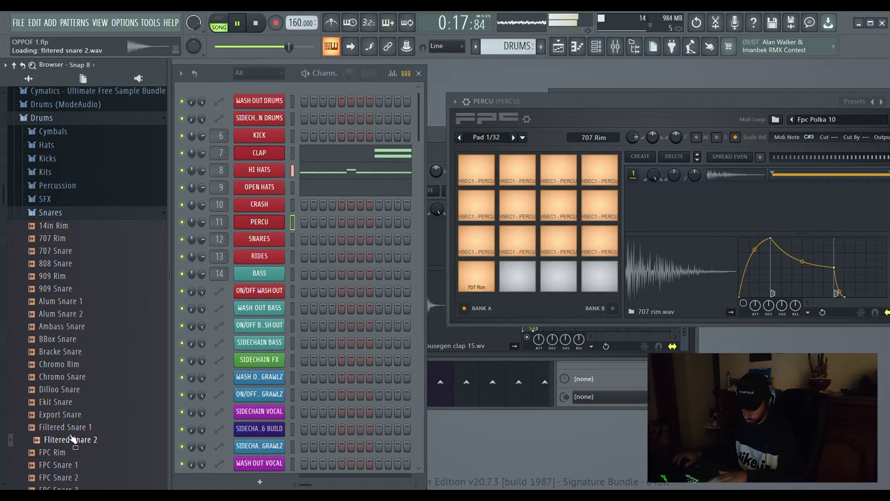
left_click_drag(538, 112, 357, 140)
key("space")
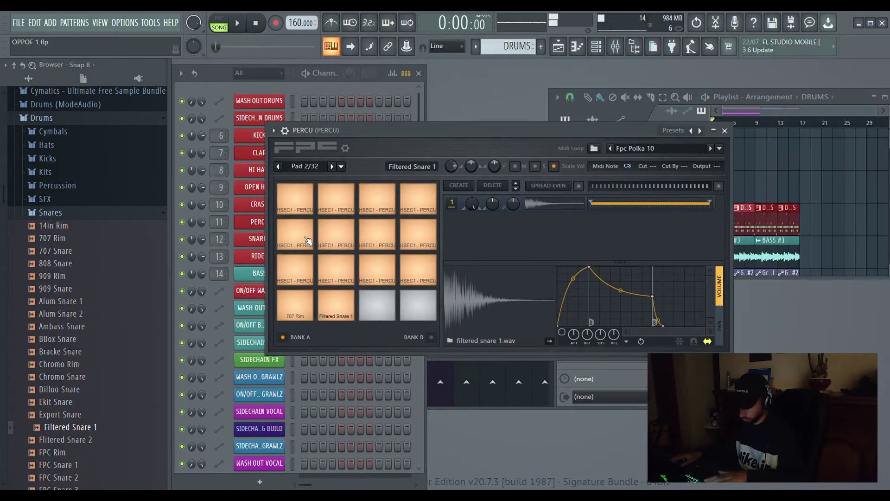
Step: Audition pads, give the Filtered Snare 1 pad a short decaying volume envelope, and close the FPC window
left_click(295, 269)
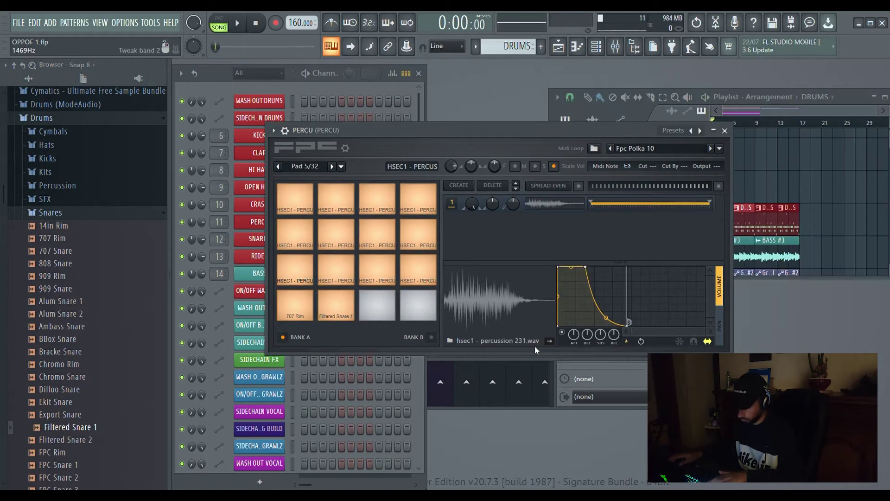
left_click(304, 310)
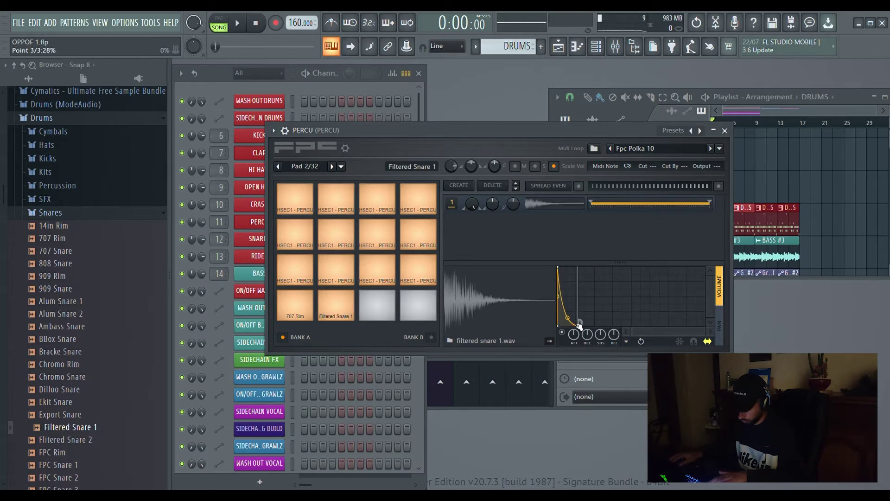
left_click(724, 131)
Step: Open the PERCU piano roll and place two-step 707 Rim notes at steps 3 and 7 of bar 1
left_click(269, 222)
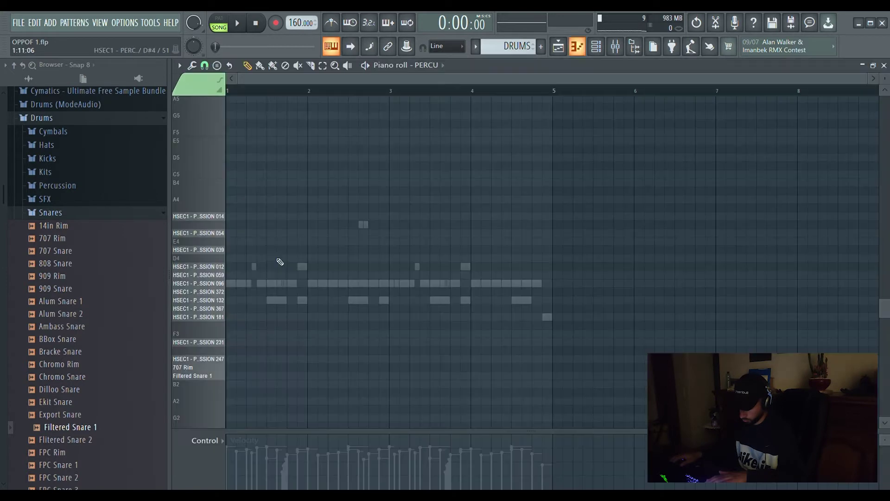
scroll(234, 93, "up", 4)
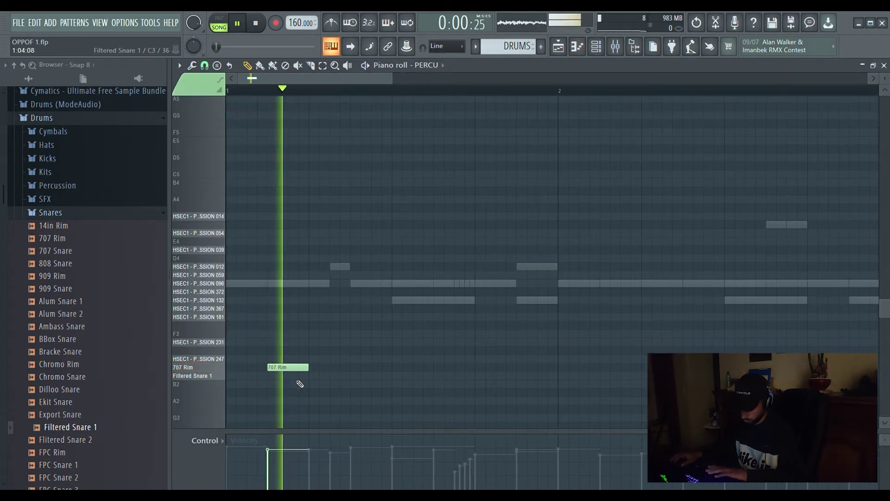
left_click(355, 367)
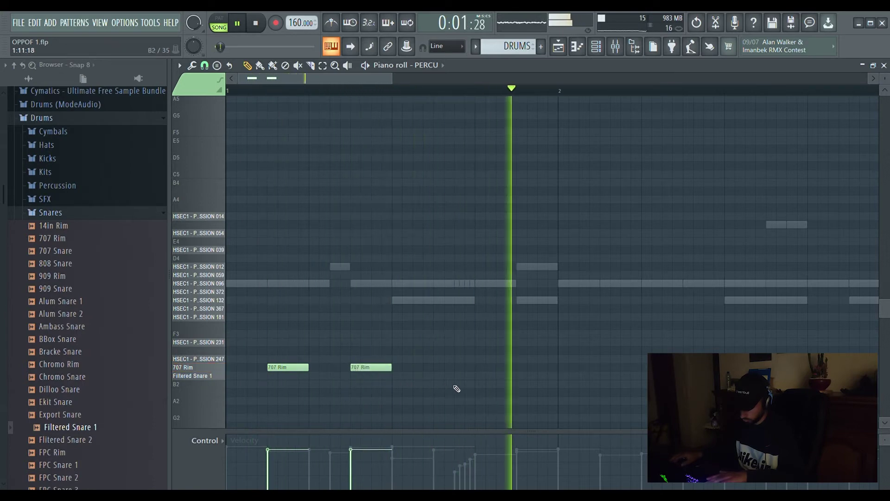
Step: Add one-step Filtered Snare 1 notes at steps 11 and 13 of bar 1
mouse_move(453, 385)
left_mouse_down()
mouse_move(457, 397)
mouse_move(455, 385)
mouse_move(489, 378)
left_mouse_up()
key("space")
left_click(449, 378)
left_click(464, 377)
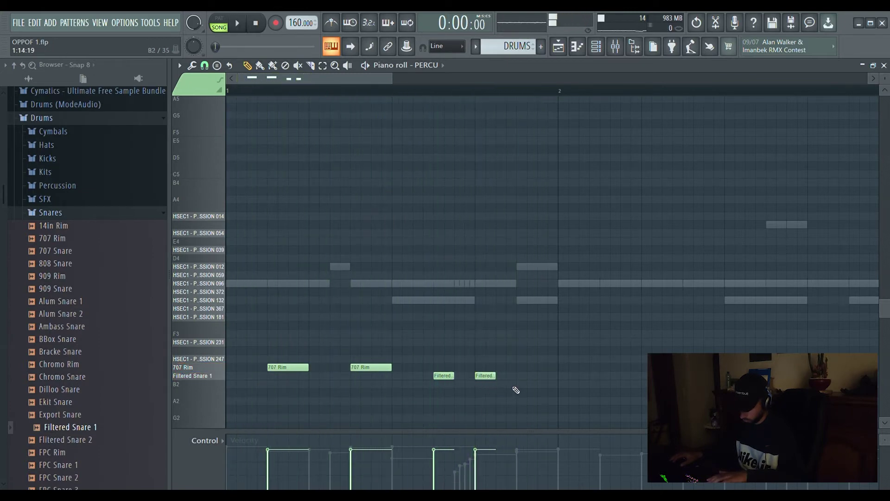
Step: Add two-step 707 Rim notes at steps 3 and 7 of bar 2 while checking playback
scroll(399, 317, "down", 3)
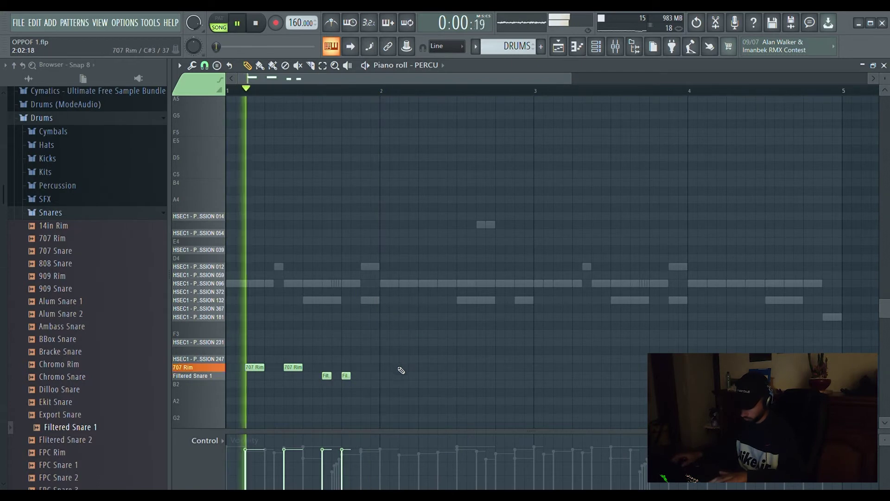
left_click(401, 369)
key("space")
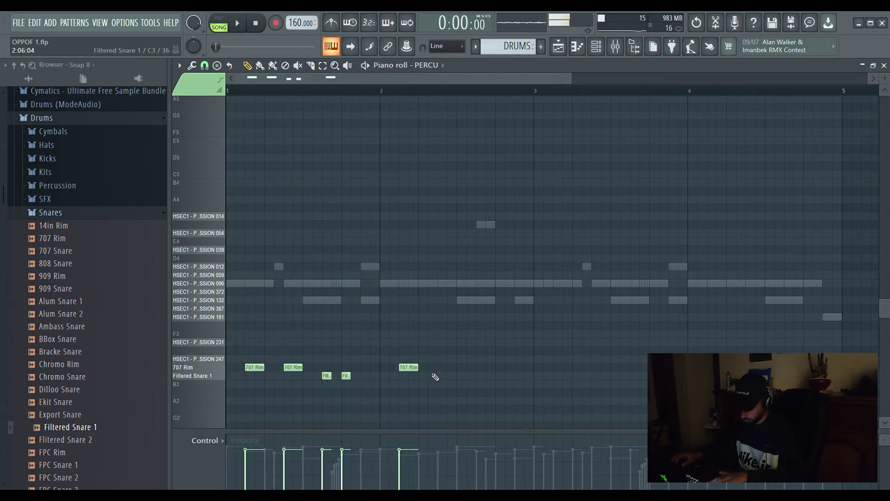
key("space")
left_click(440, 368)
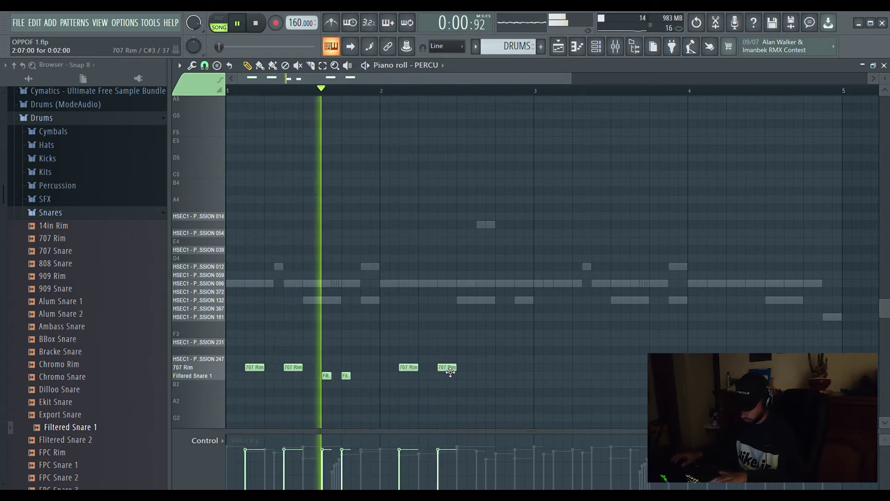
Step: Place a one-step Filtered Snare 1 note at step 11 of bar 2, removing the extra one tried at step 13
left_click(482, 376)
key("space")
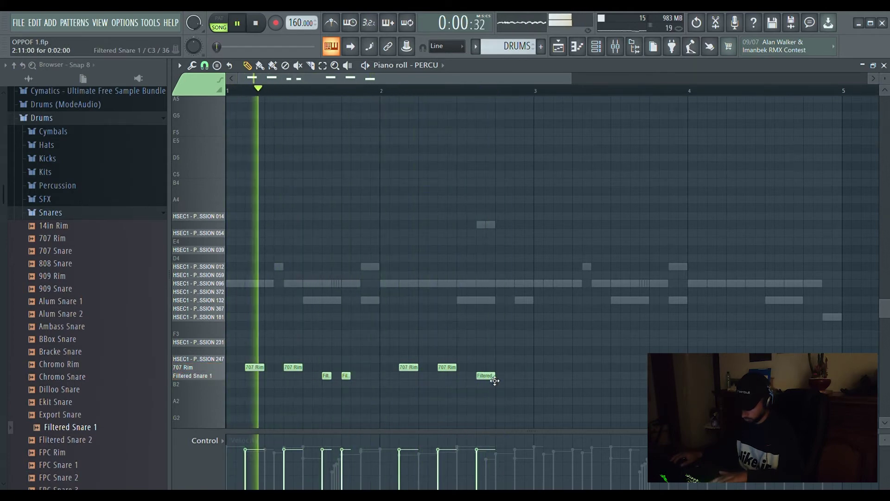
mouse_move(495, 380)
left_mouse_down()
mouse_move(503, 384)
mouse_move(493, 384)
left_mouse_up()
left_click(502, 378)
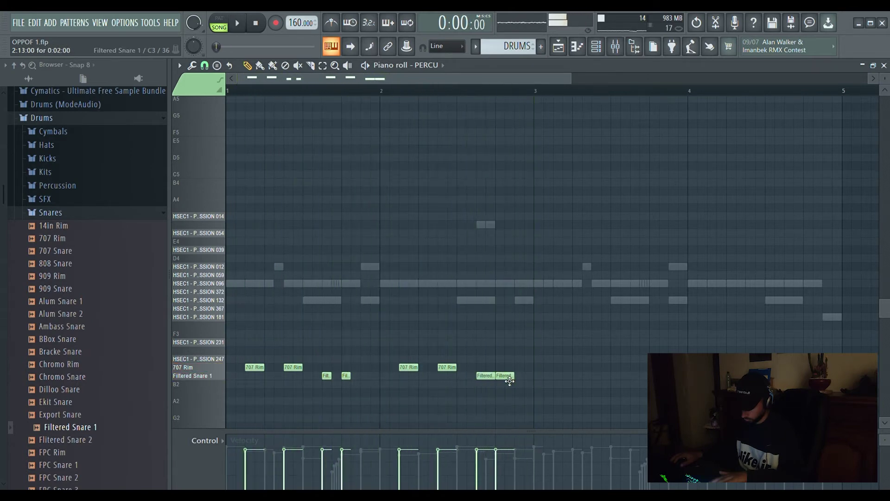
key("space")
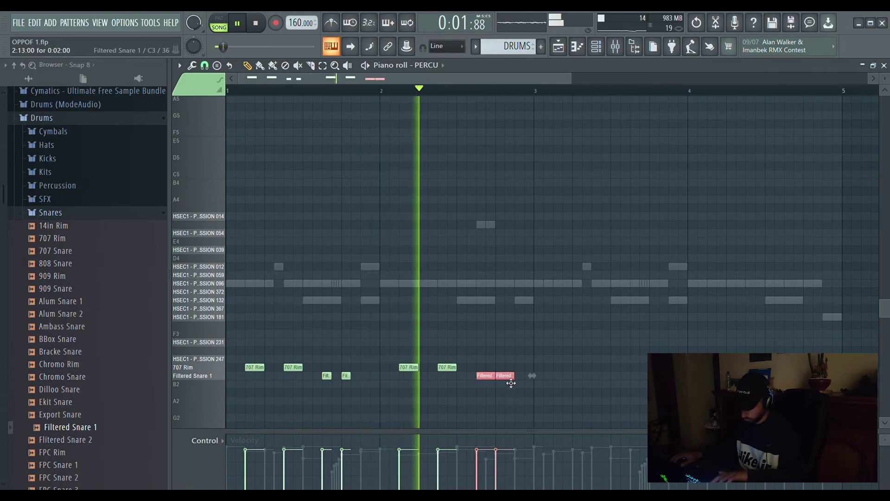
left_click_drag(511, 379, 507, 381)
right_click(500, 376)
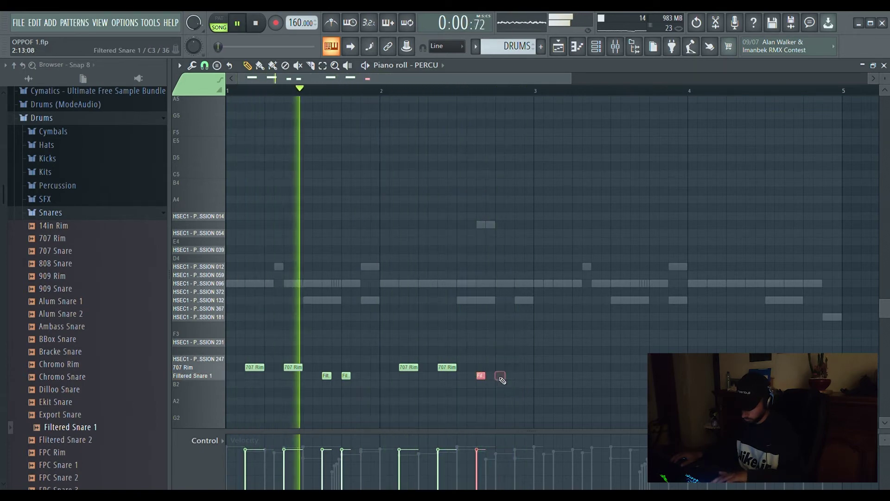
Step: Duplicate the 707 Rim and Filtered Snare 1 notes of bars 1 and 2 into bars 3 and 4, aligned to the same steps
left_click_drag(563, 404, 260, 344)
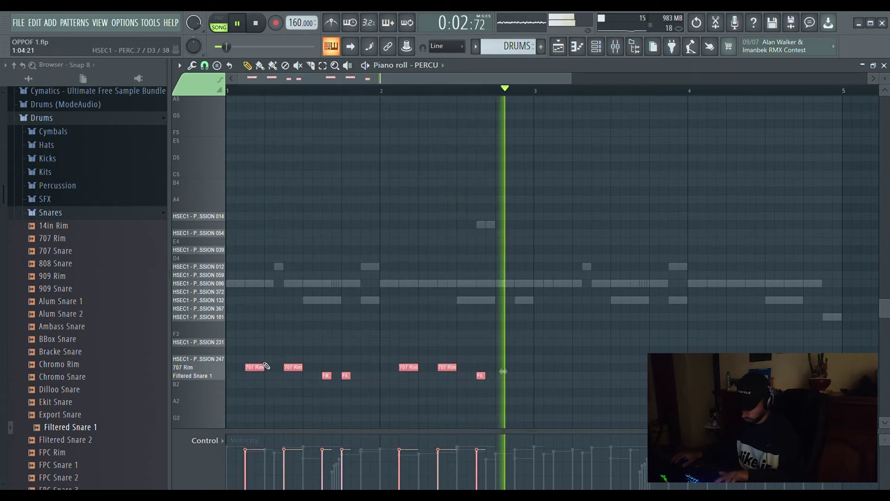
key("ctrl+b")
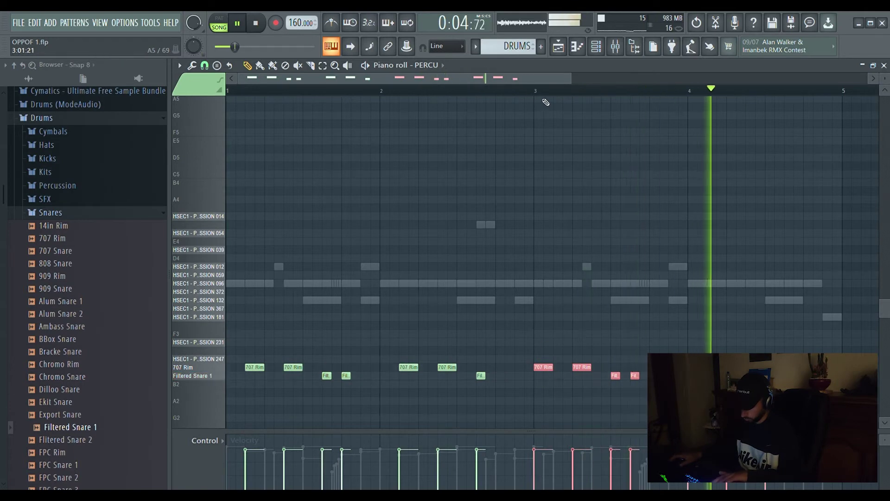
scroll(546, 102, "up", 10)
scroll(570, 219, "down", 6)
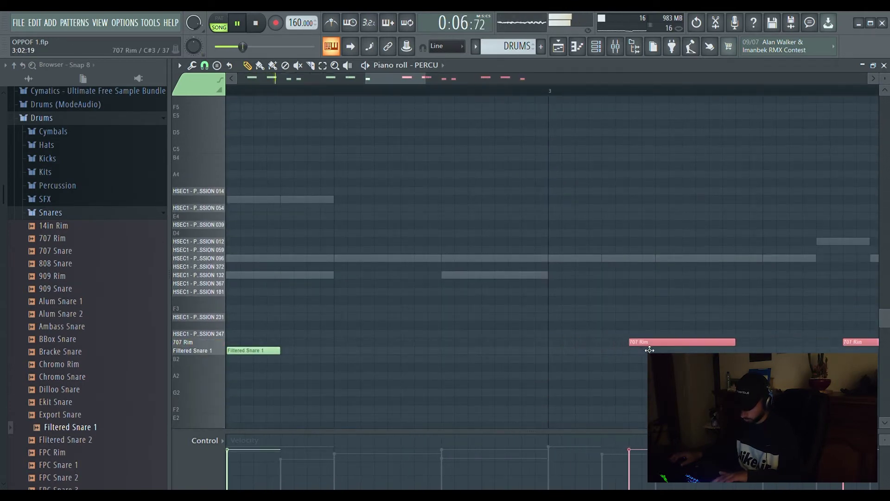
scroll(458, 94, "down", 5)
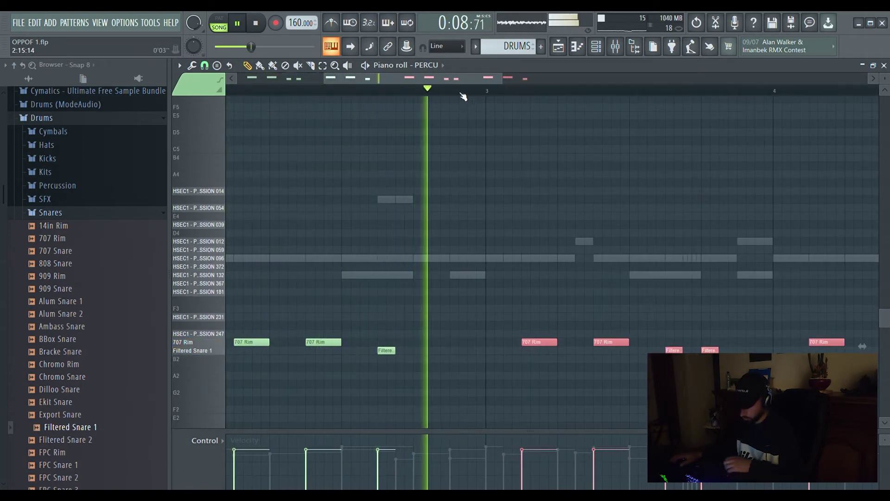
left_click(614, 241, "ctrl")
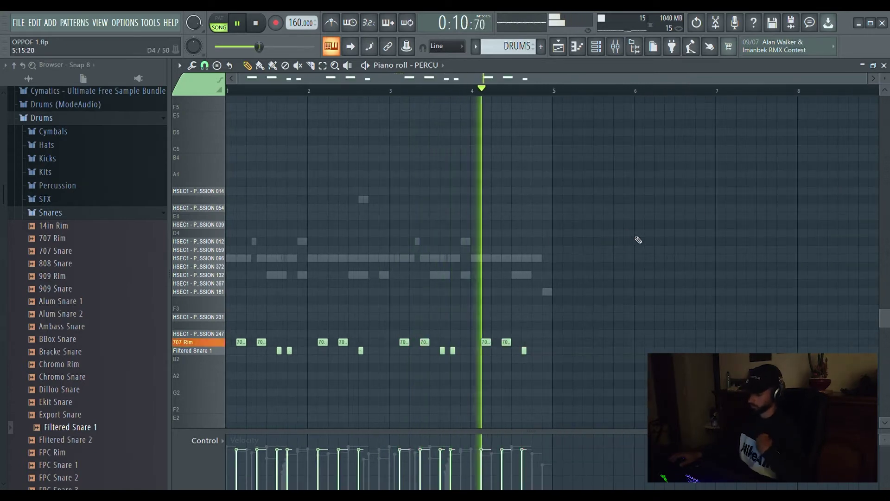
left_click(884, 65)
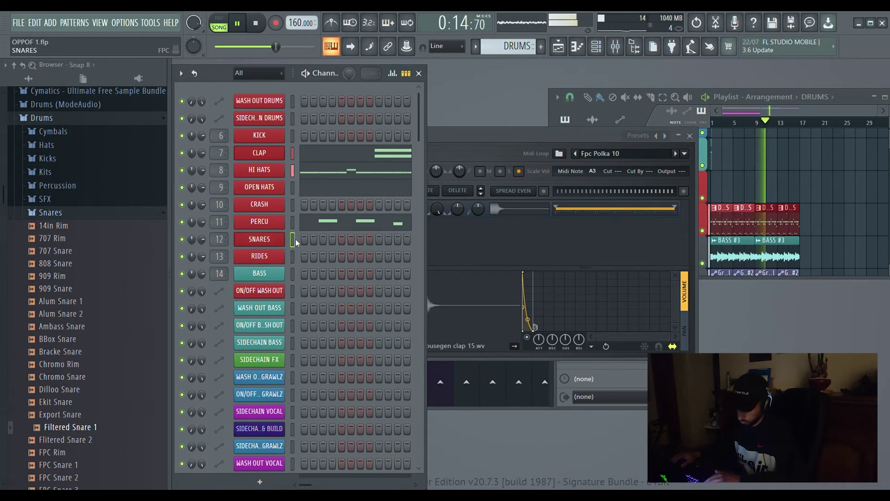
Step: Open the SNARES piano roll and place one-step Snare Zaytoven notes at step 15 of bar 1 and step 3 of bar 2
key("F7")
key("space")
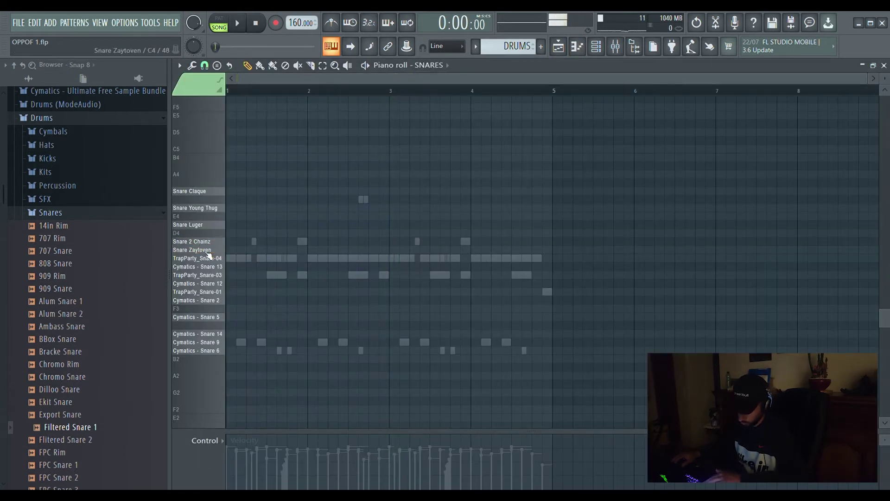
scroll(244, 95, "up", 3)
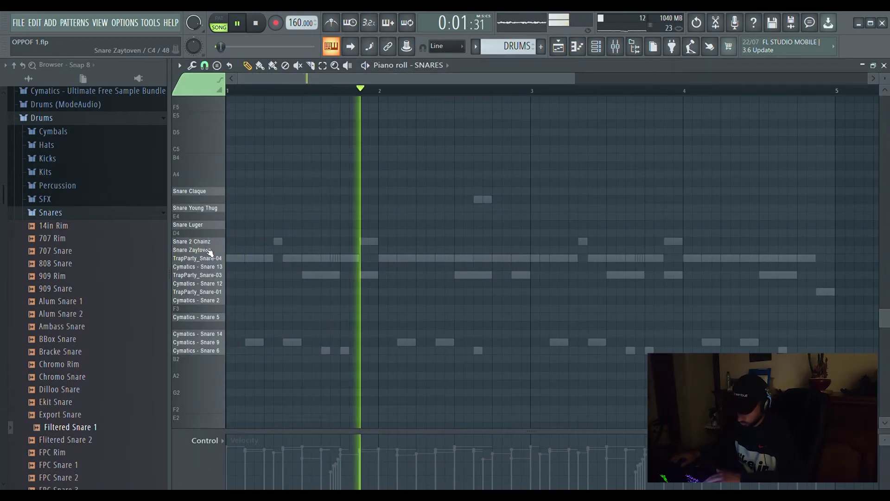
left_click(371, 250)
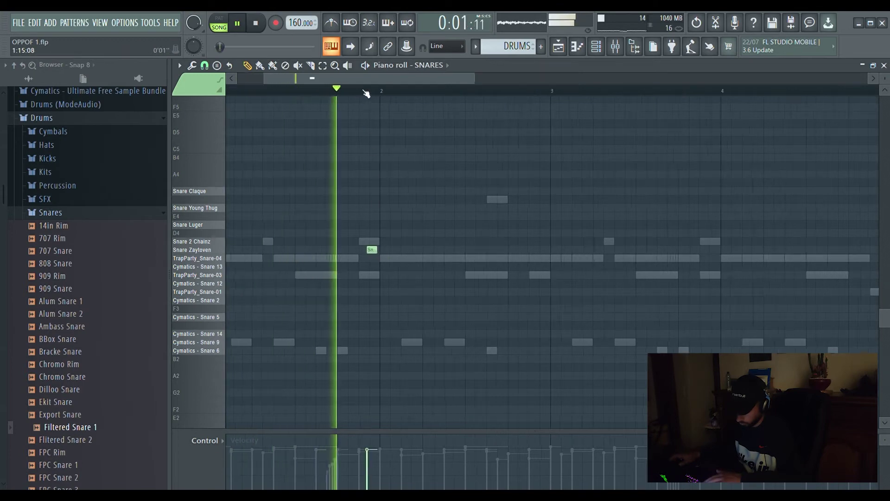
scroll(411, 253, "up", 3)
left_click(524, 254)
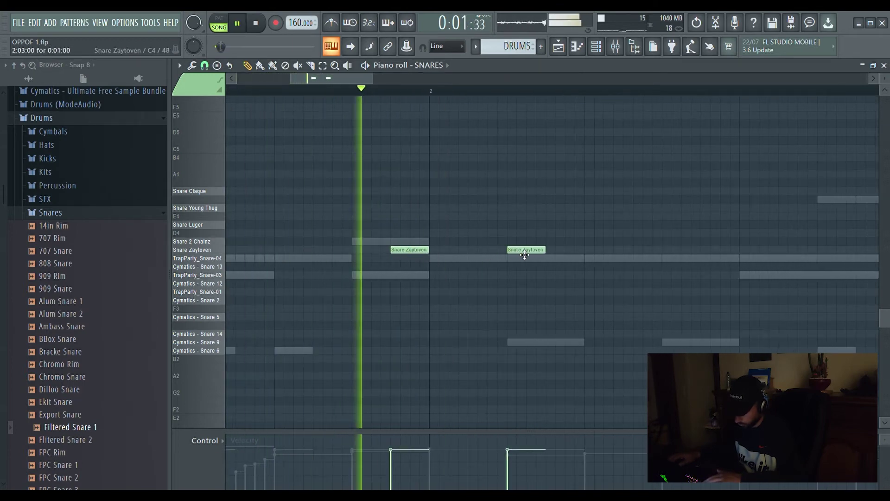
left_click_drag(524, 254, 373, 254)
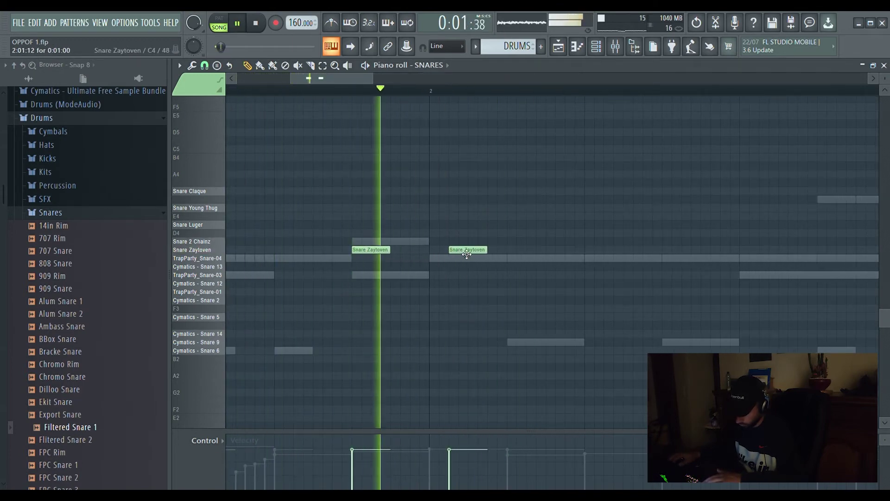
left_click_drag(478, 255, 516, 255)
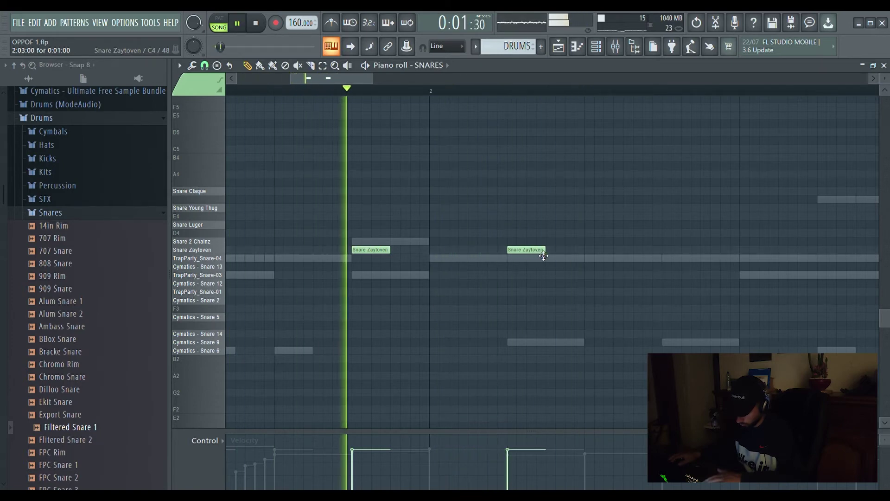
Step: Copy the two Snare Zaytoven notes to step 15 of bar 3 and step 3 of bar 4
scroll(404, 110, "down", 5)
key("ctrl+a")
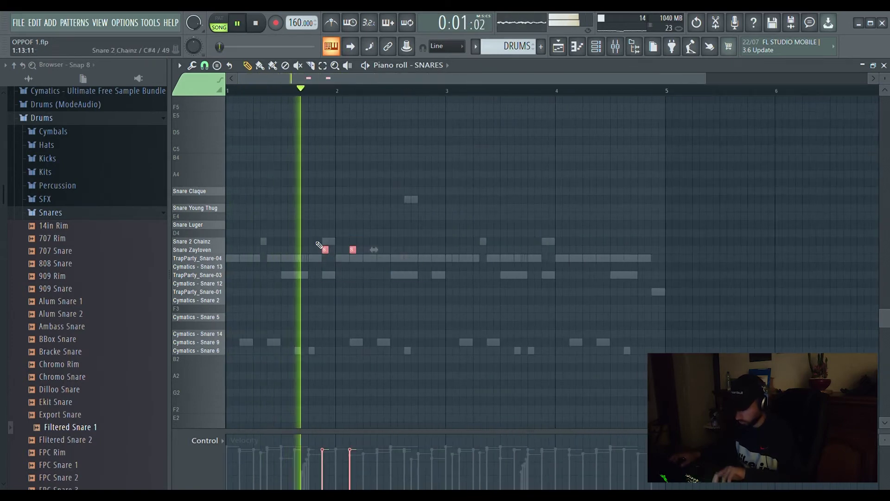
left_click_drag(329, 254, 562, 255)
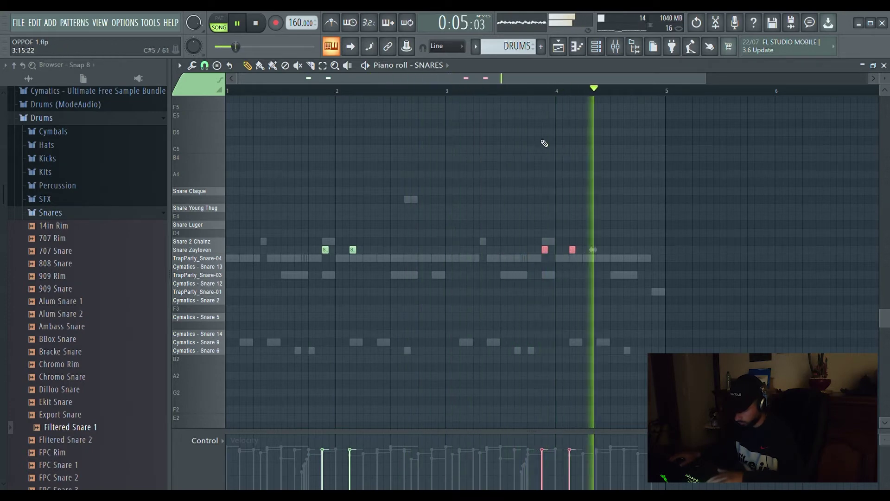
left_click(885, 65)
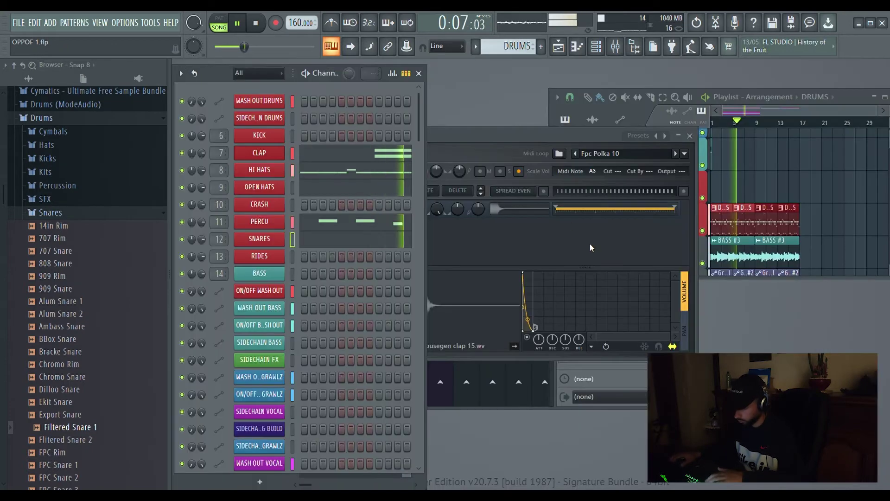
Step: Lower the HI HAT mixer track to about 82% and check its FabFilter Pro-Q 2 curve with the track soloed
key("F9")
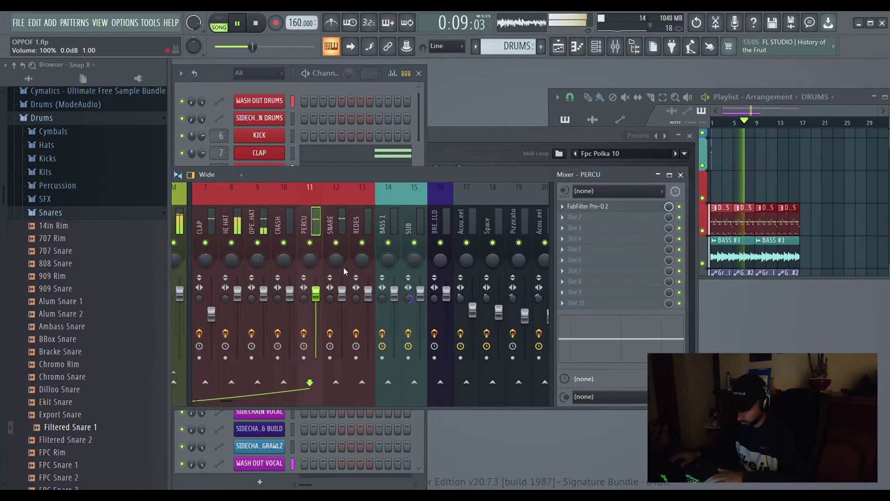
left_click_drag(238, 295, 240, 306)
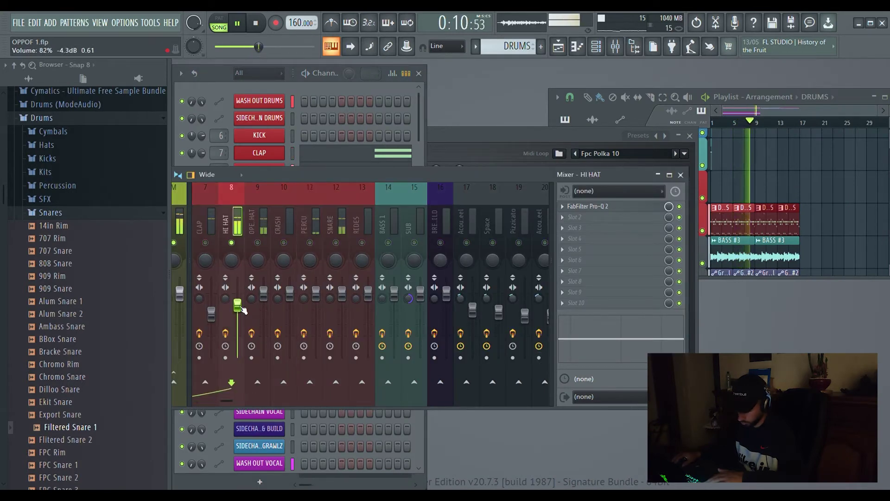
left_click(588, 207)
left_click(566, 138)
left_click(600, 139)
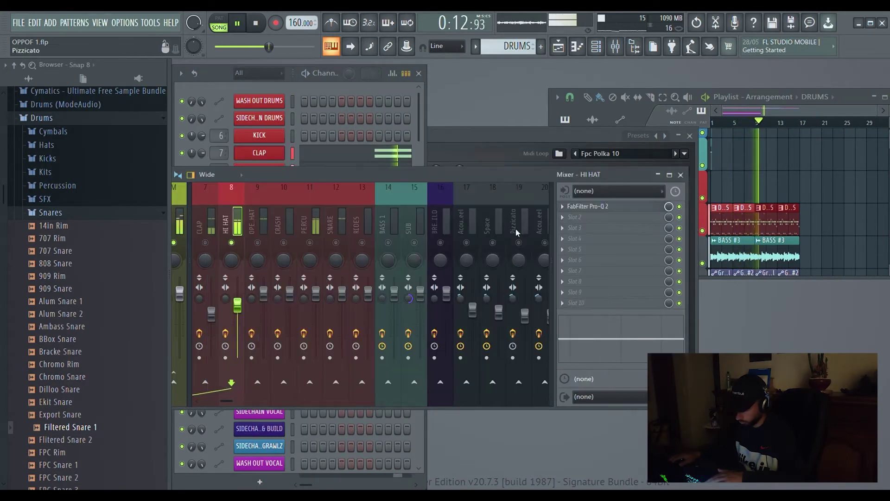
Step: Merge the CLAP track's stereo separation by about 20% and reduce its Pro-Q 2 low end to one low cut near 194 Hz
left_click_drag(237, 305, 217, 307)
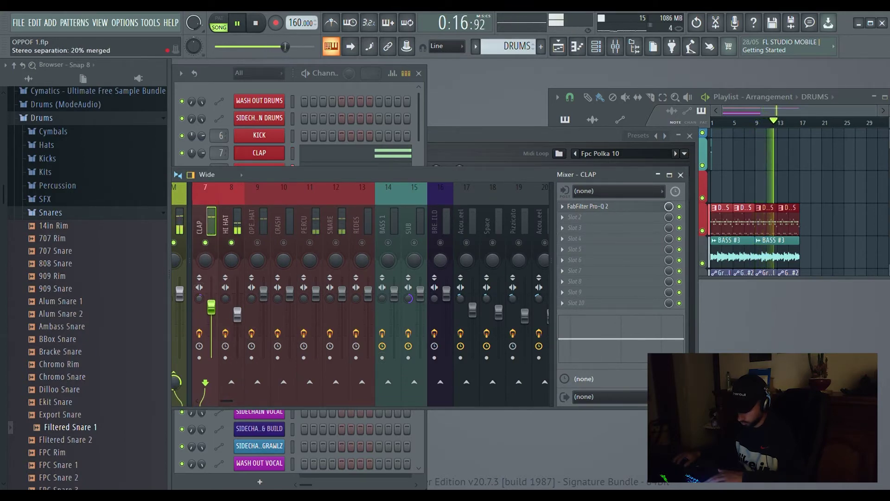
left_click(586, 206)
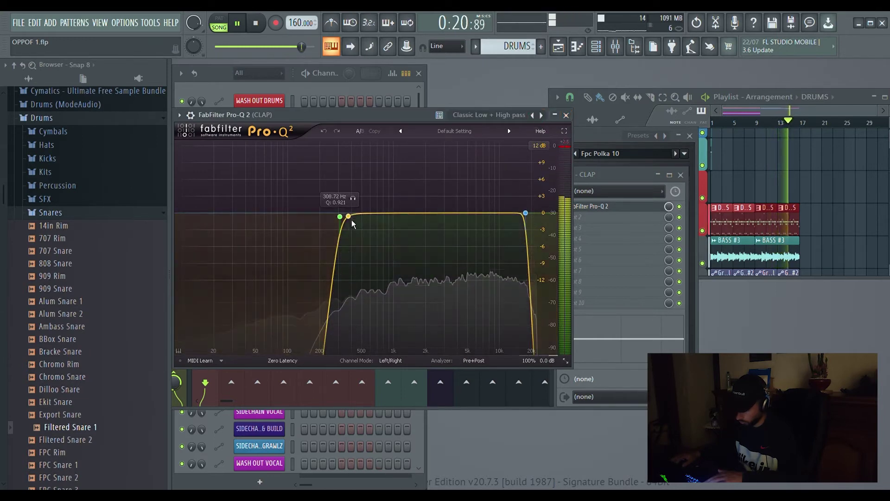
key("space")
left_click_drag(341, 218, 319, 221)
key("Delete")
key("space")
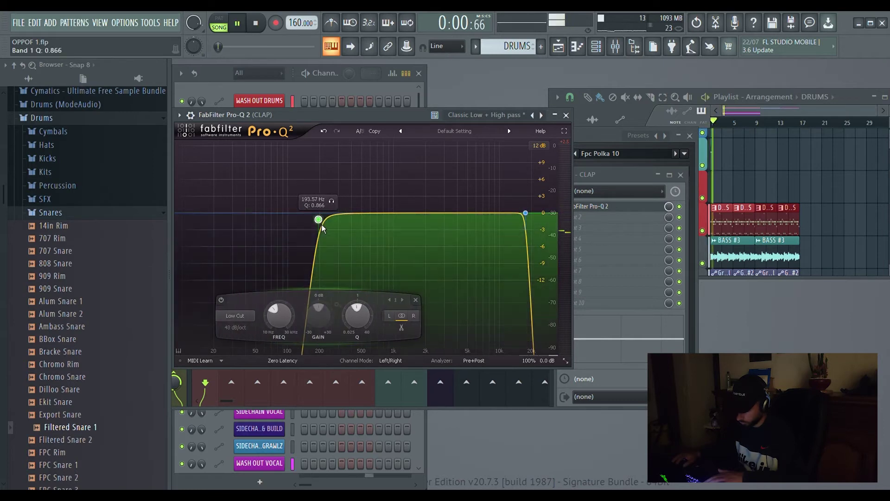
left_click(566, 115)
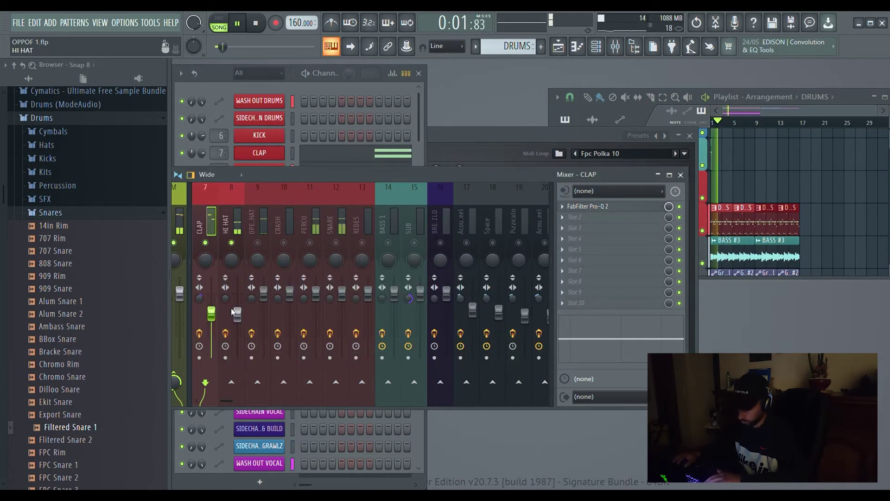
Step: Lower the HI HAT level further, then unmute OPEN HAT and set its level to about 33% after checking its EQ
left_click_drag(238, 314, 238, 319)
left_click(268, 245)
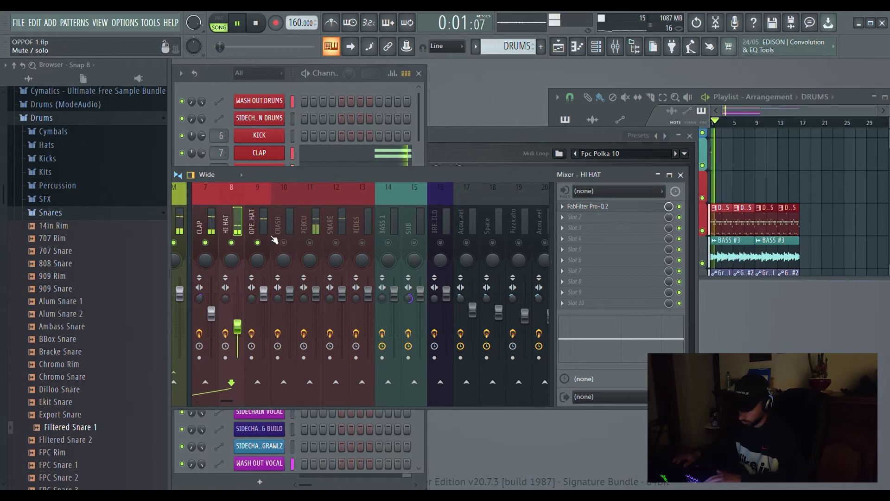
left_click(588, 206)
left_click(597, 169)
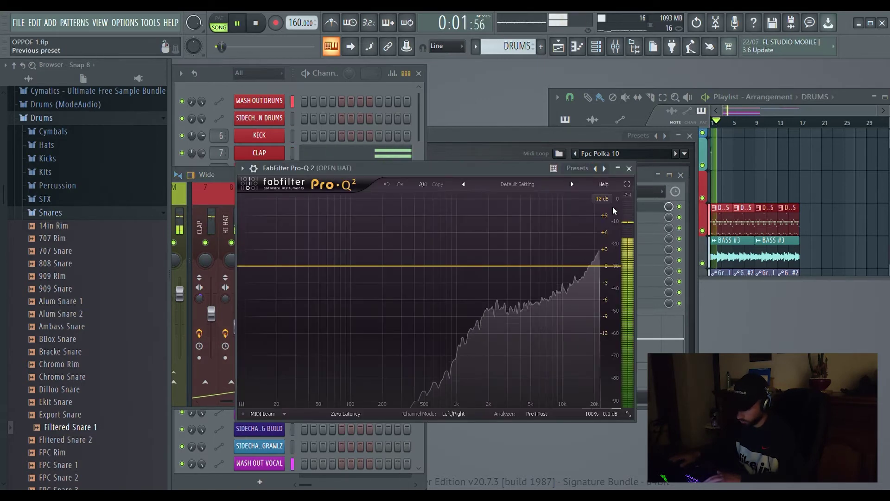
left_click(629, 169)
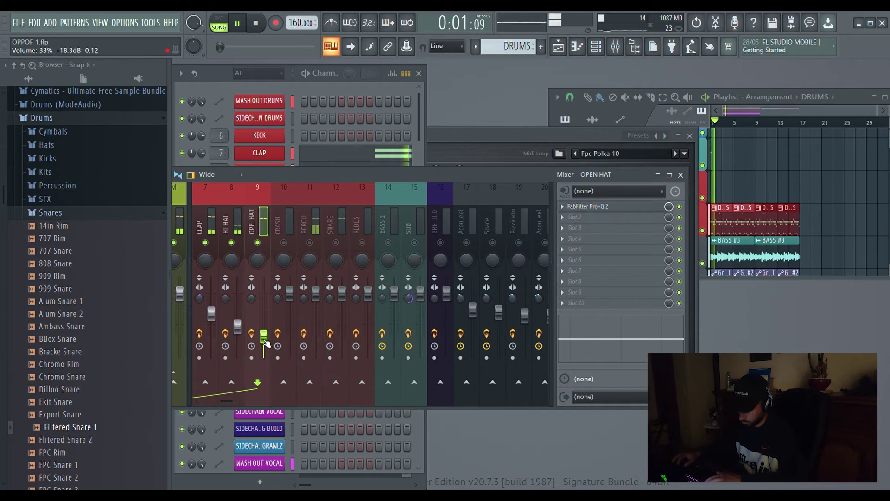
Step: Unmute the PERCU mixer track, check its FabFilter Pro-Q 2 curve and lower its level to about 46%
left_click(310, 244)
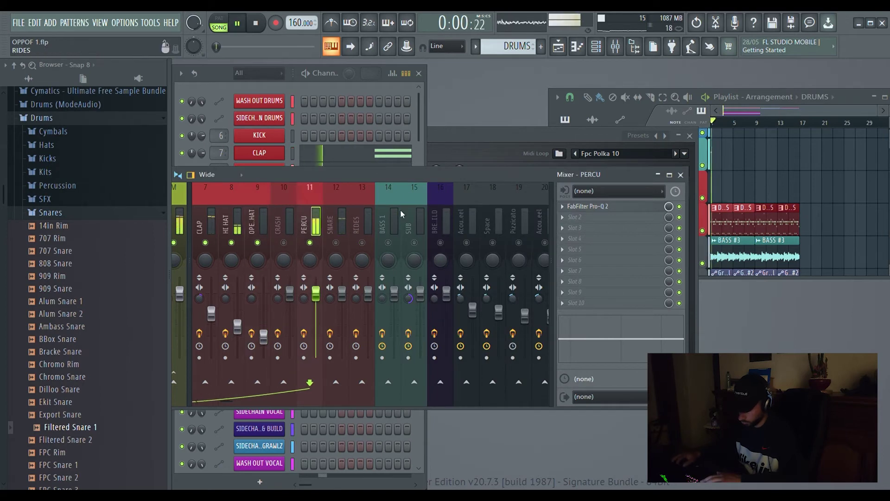
left_click(583, 207)
left_click(536, 109)
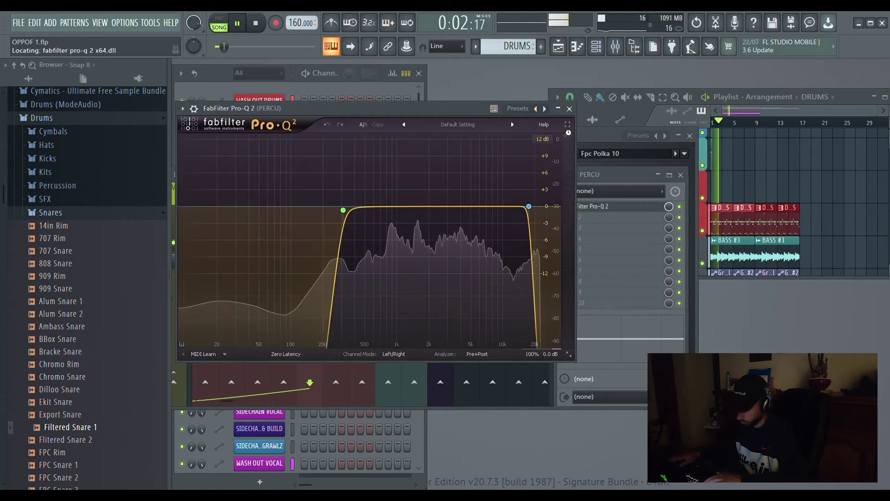
left_click(569, 108)
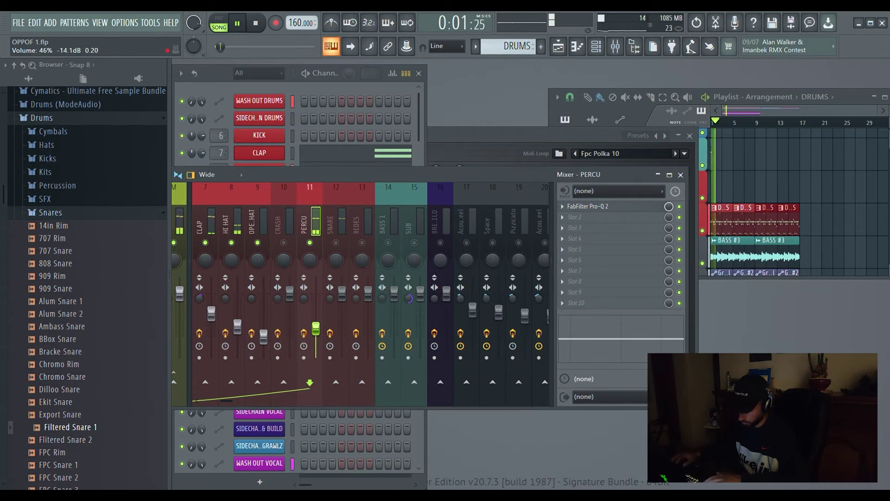
Step: Unmute the SNARE mixer track, lower its level and check its FabFilter Pro-Q 2 curve
left_click(337, 227)
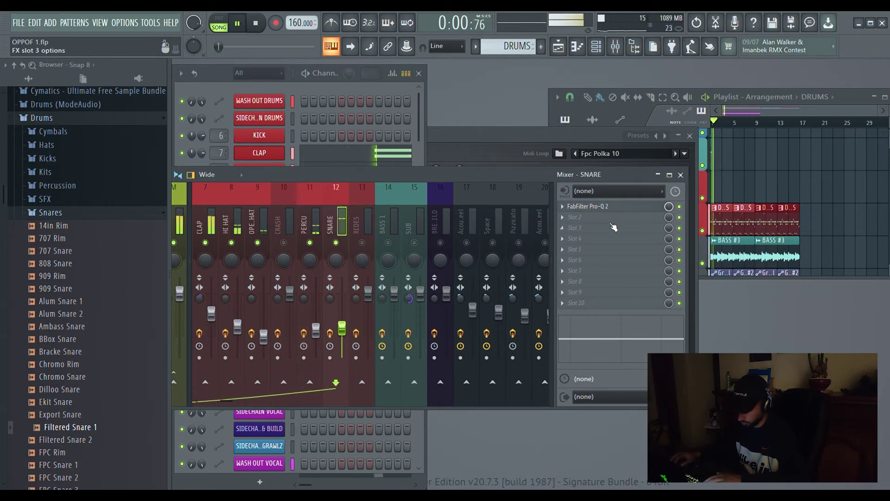
left_click(596, 206)
left_click(571, 138)
left_click(596, 138)
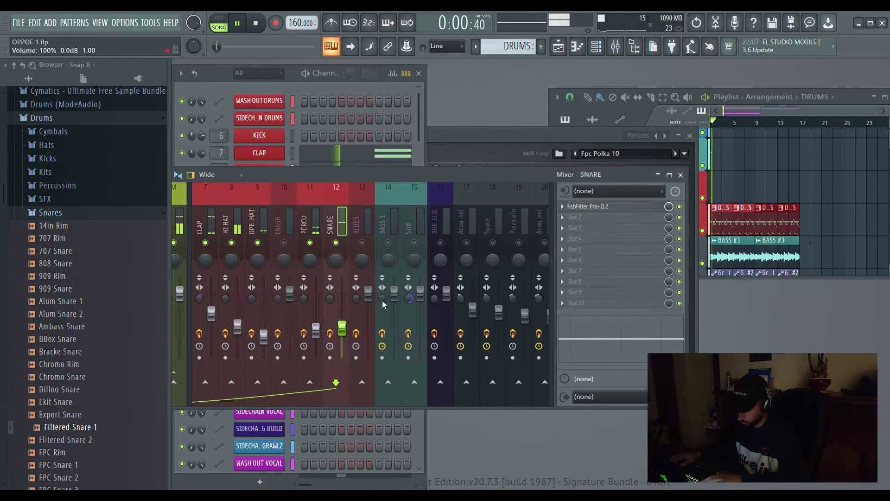
Step: Fine-tune the drum balance by lowering PERCU and setting OPEN HAT to about 30% and HI HAT to about 47%, with all tracks unmuted
left_click(322, 336)
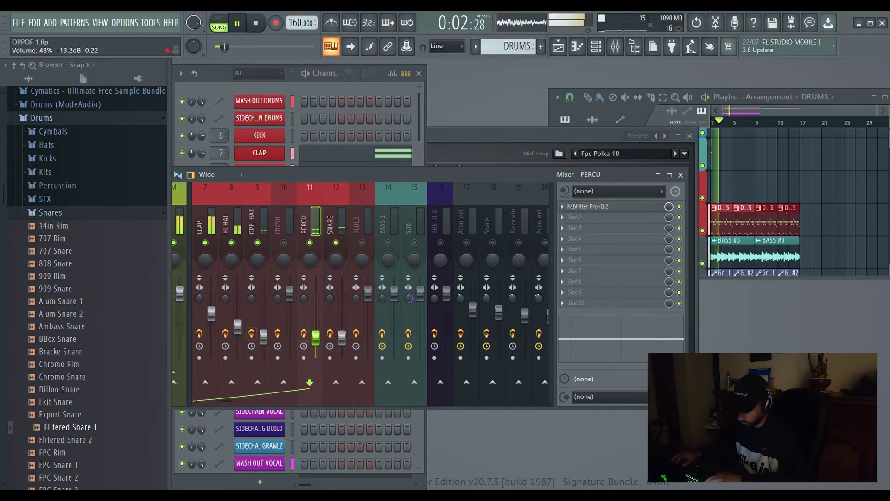
left_click(238, 329)
left_click(261, 337)
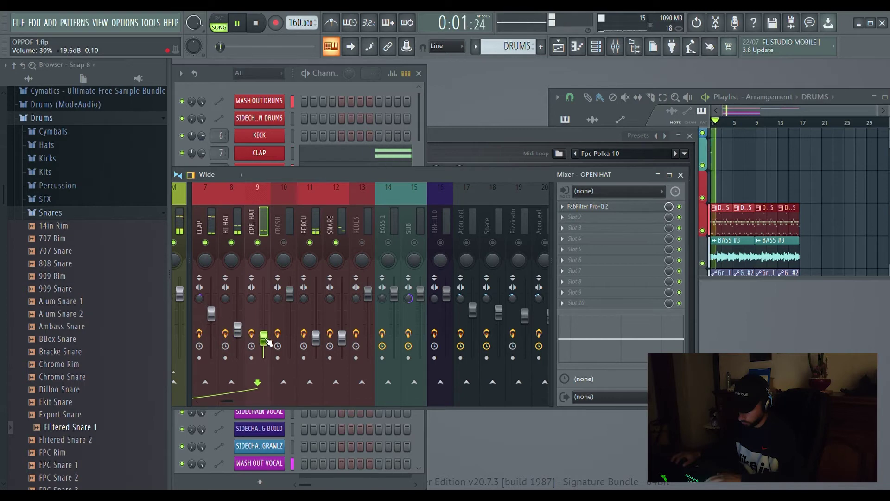
left_click(237, 329)
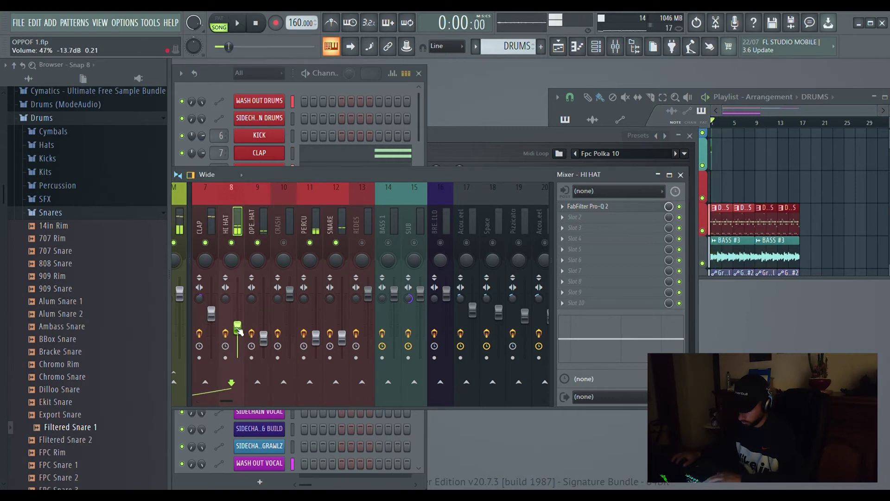
key("space")
left_click(317, 335)
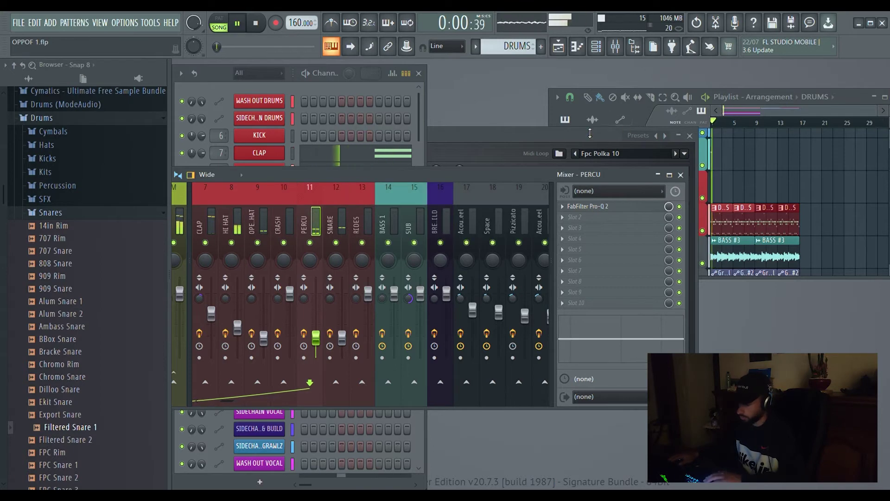
Step: Close the FPC window and bring the channel rack to the front
left_click(679, 146)
left_click(679, 135)
left_click(282, 91)
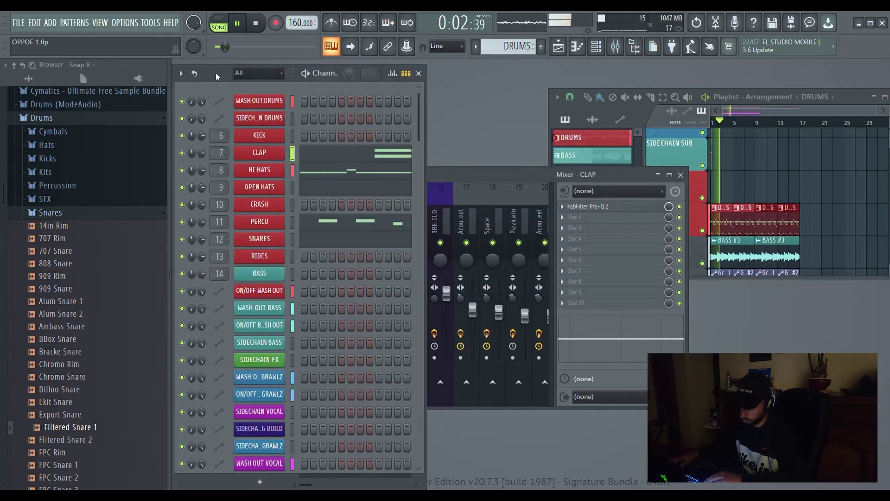
Step: Open the KICK channel's piano roll and place a four-step HOUSE note at the start of bar 1
left_click(260, 135)
left_click(668, 104)
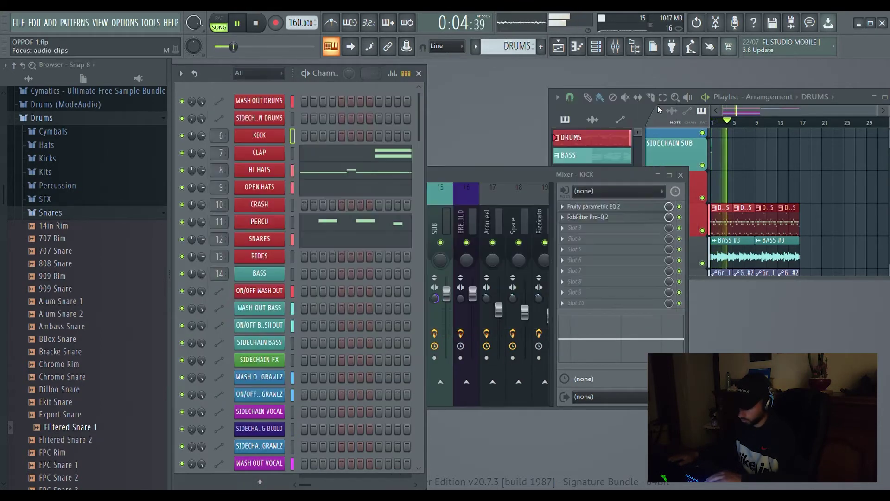
right_click(276, 135)
left_click(307, 137)
key("space")
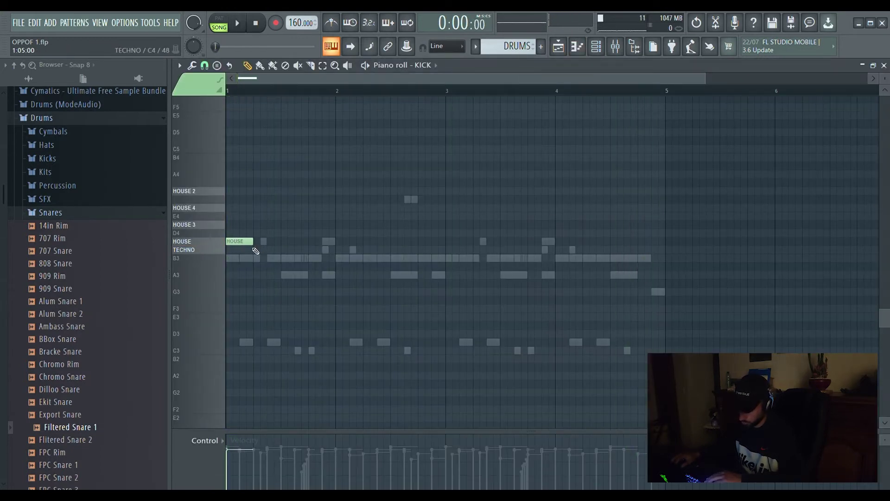
key("space")
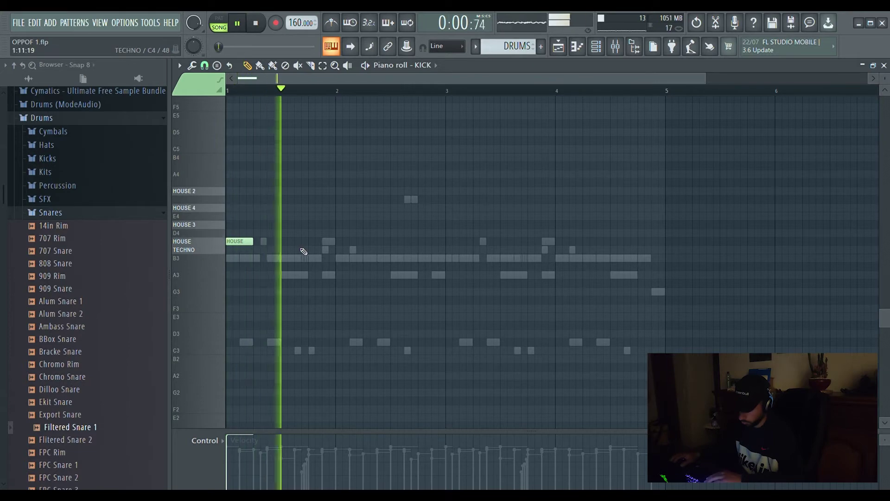
Step: Add a four-step HOUSE kick on step 5 of bar 2 and play it back against the other drums
left_click(371, 242)
key("space")
key("space")
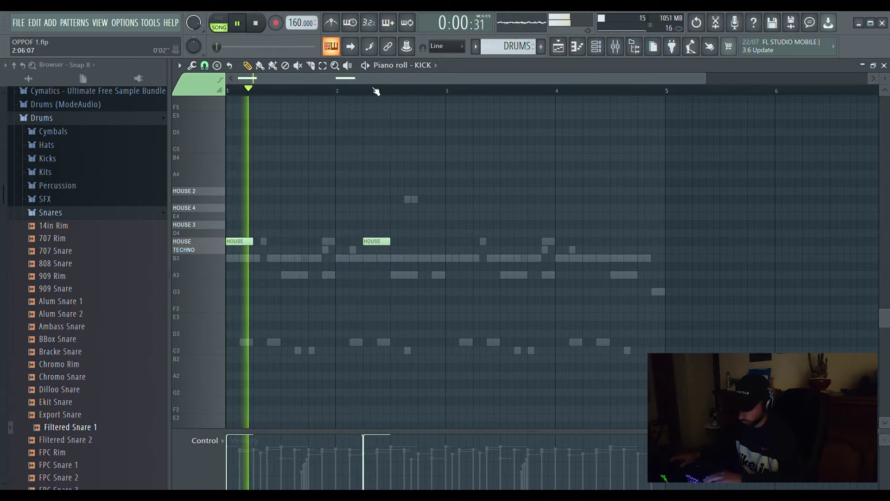
scroll(375, 90, "up", 5)
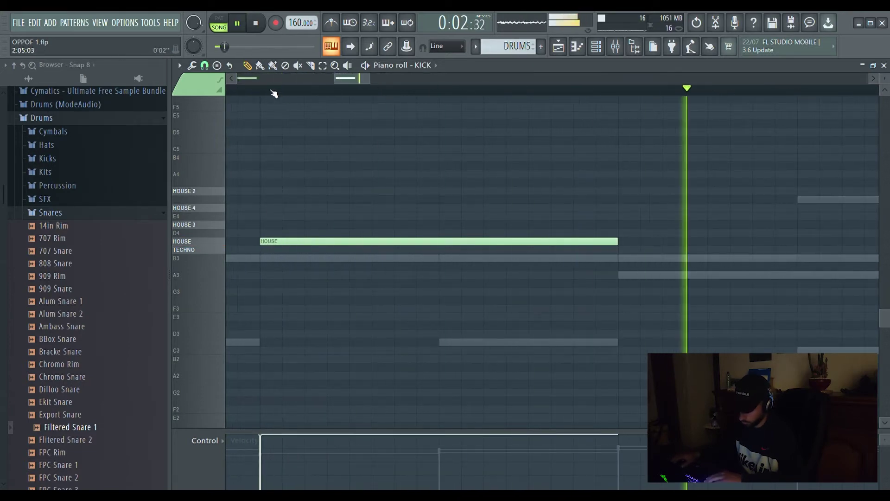
scroll(274, 92, "down", 5)
key("space")
key("space")
Step: Add a four-step HOUSE kick aligned to the start of bar 3 and audition the pattern
left_click(367, 242)
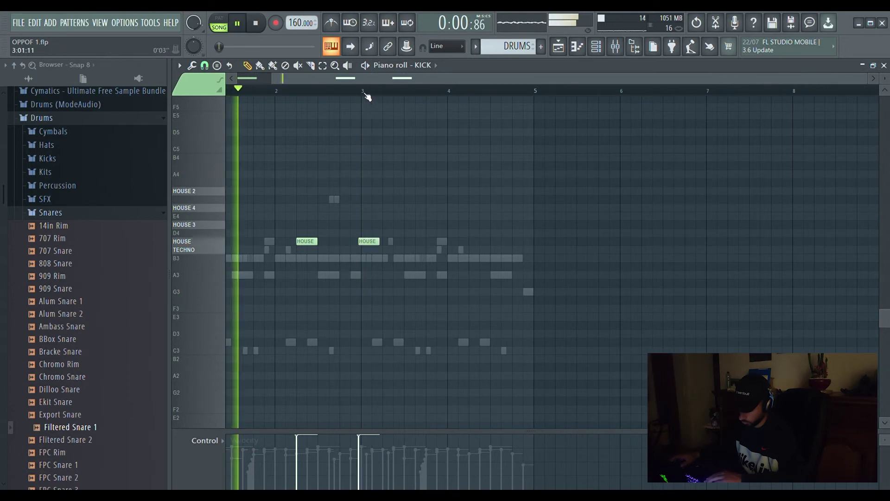
scroll(366, 96, "up", 6)
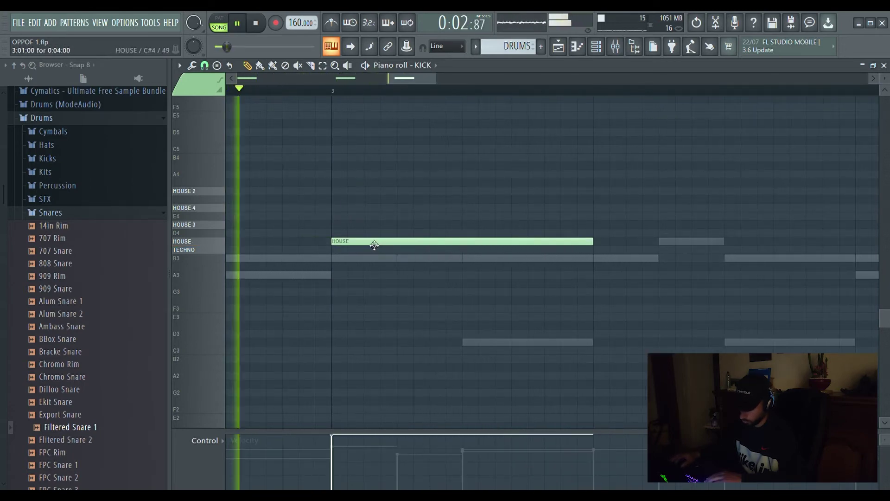
scroll(350, 95, "down", 6)
key("space")
key("space")
Step: Add a HOUSE kick on step 7 of bar 3 and set its length to two steps
scroll(391, 95, "up", 6)
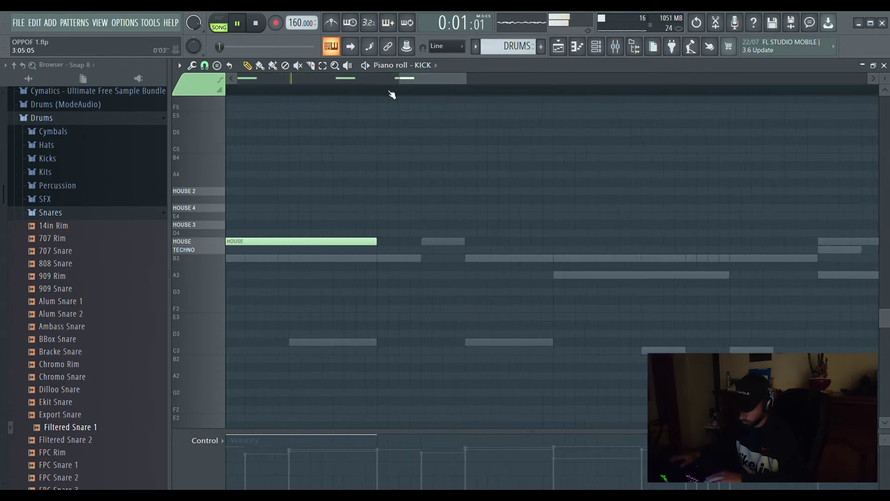
left_click(457, 241)
left_click_drag(580, 248, 606, 247)
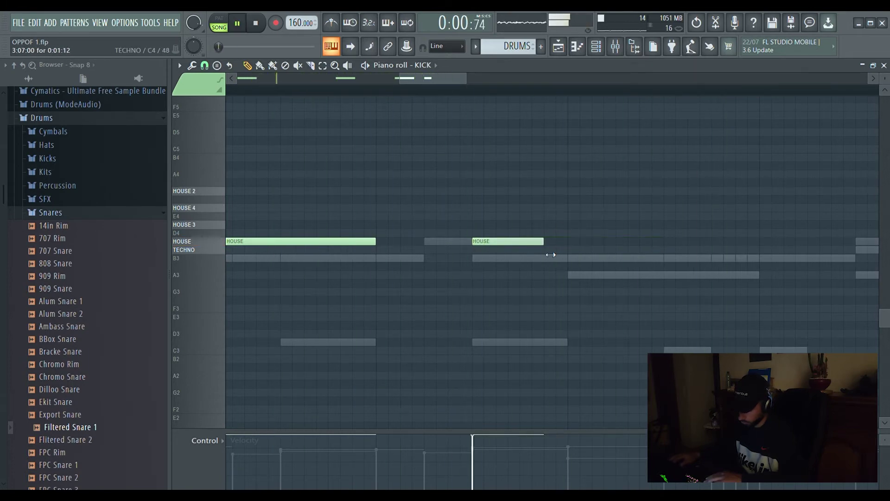
scroll(420, 92, "down", 4)
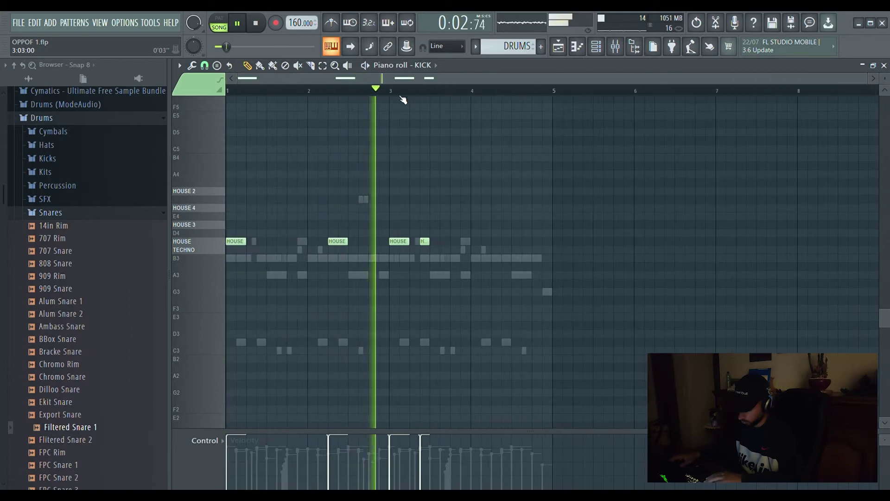
scroll(426, 89, "up", 1)
Step: Add a HOUSE kick on step 13 of bar 3 and extend it to the end of the bar
key("space")
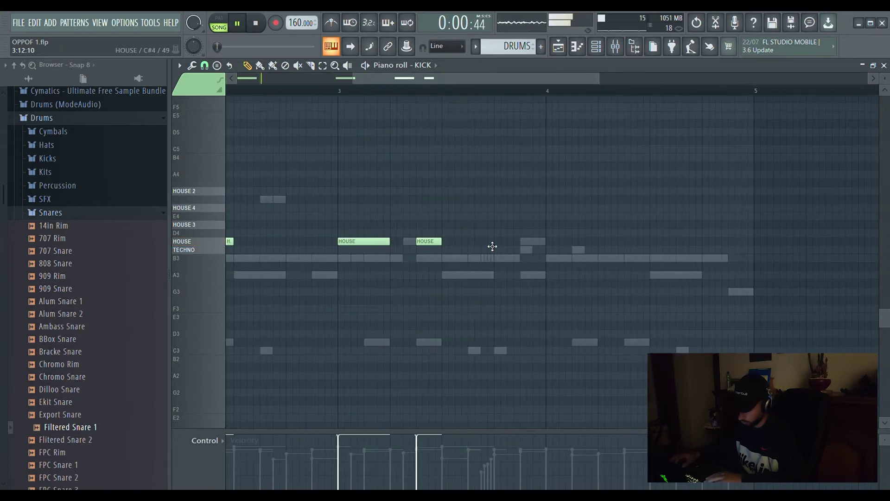
scroll(509, 102, "up", 4)
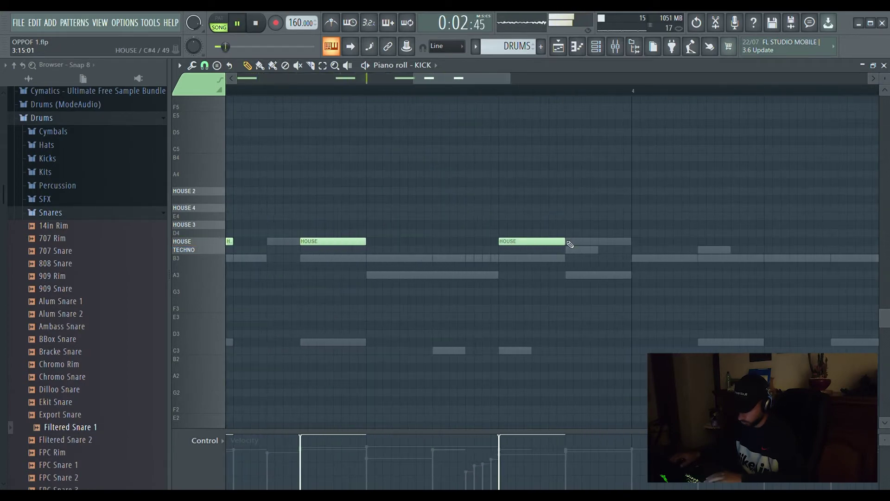
left_click_drag(566, 245, 635, 255)
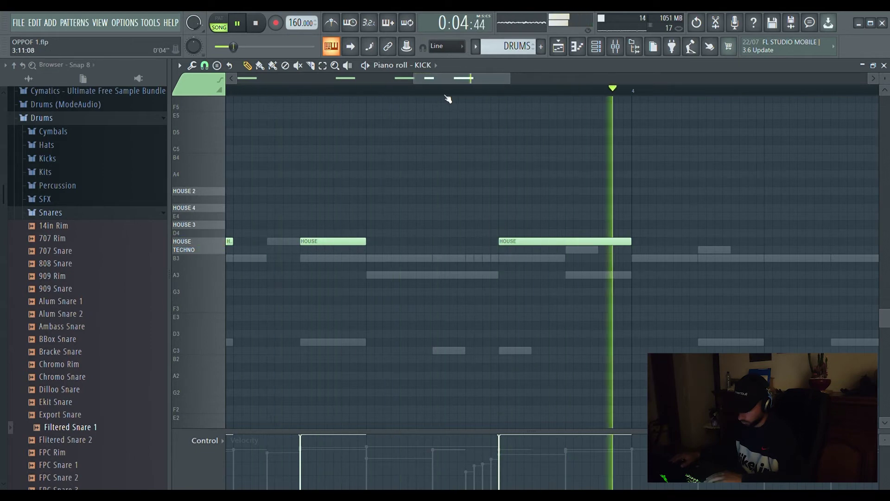
scroll(444, 97, "down", 4)
Step: Add four-step HOUSE kicks on steps 5 and 11 of bar 4, then close the piano roll
scroll(510, 214, "up", 1)
left_click(520, 241)
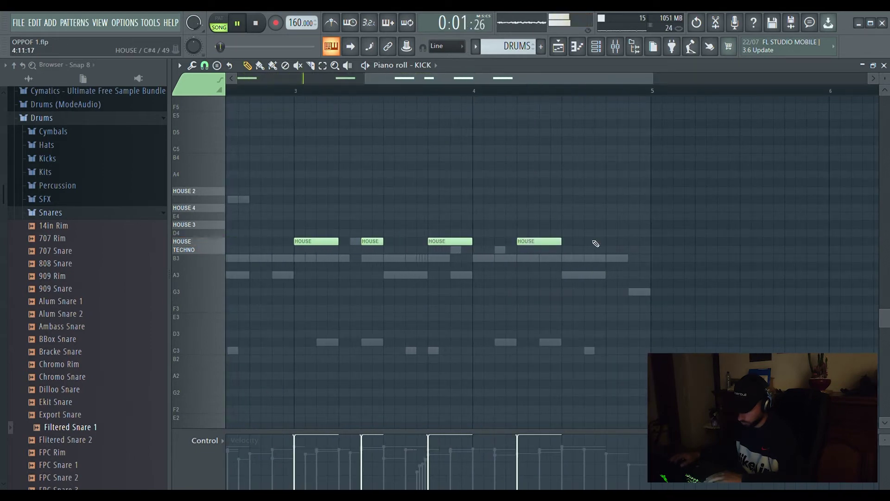
left_click_drag(627, 246, 605, 246)
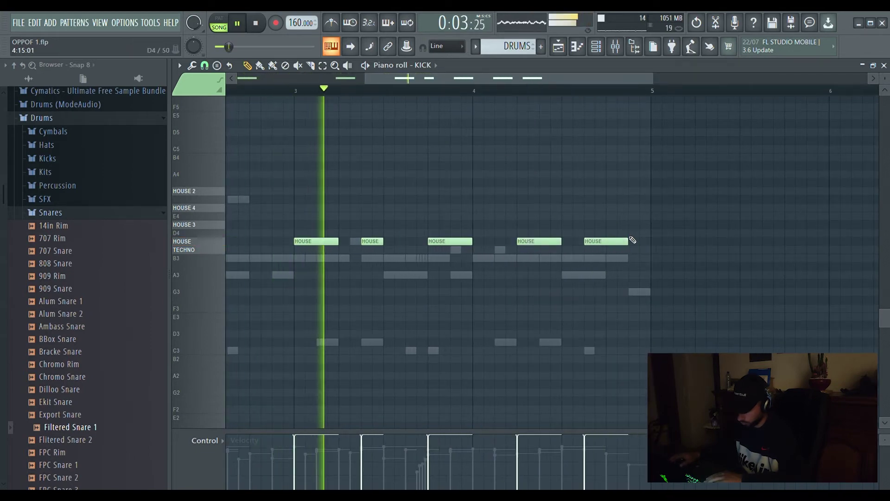
scroll(521, 97, "down", 3)
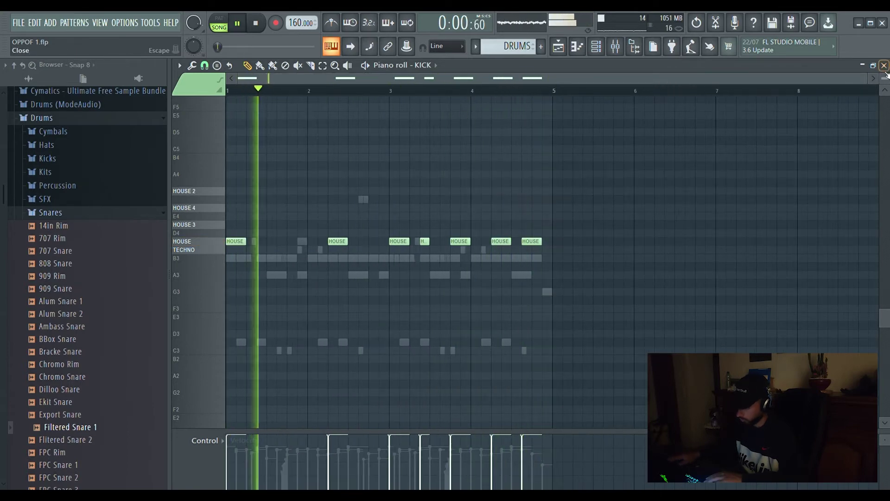
key("F7")
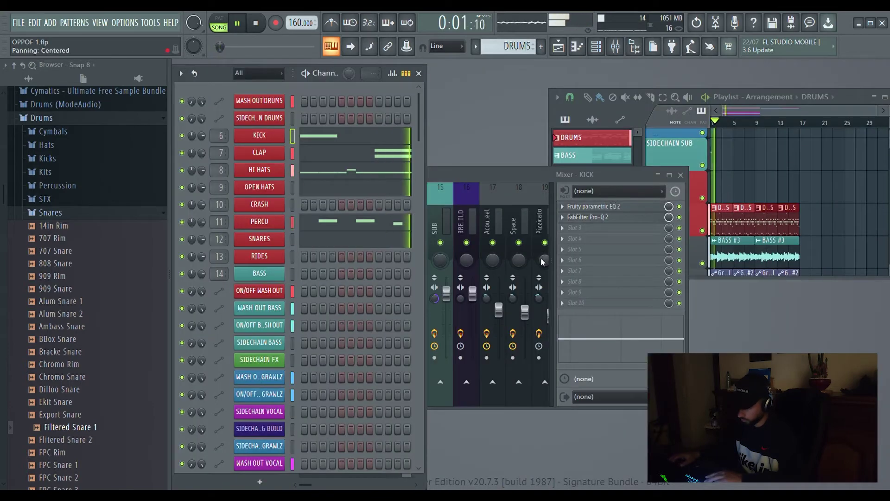
Step: Shorten the volume envelope of the HOUSE pad in the KICK channel's FPC for a tighter kick
left_click(463, 174)
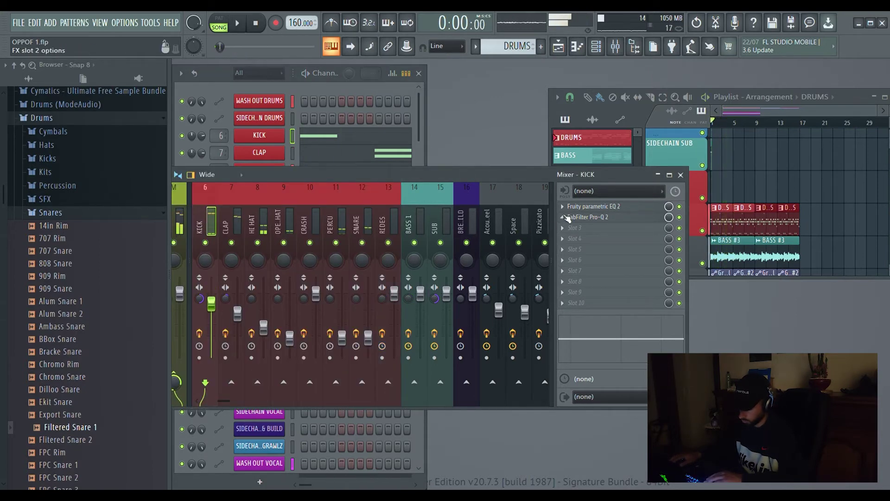
left_click(275, 138)
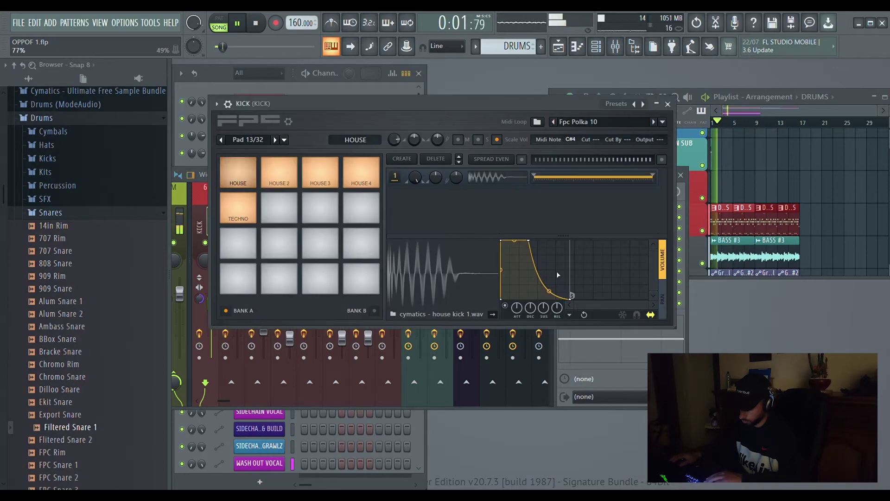
left_click_drag(533, 246, 515, 245)
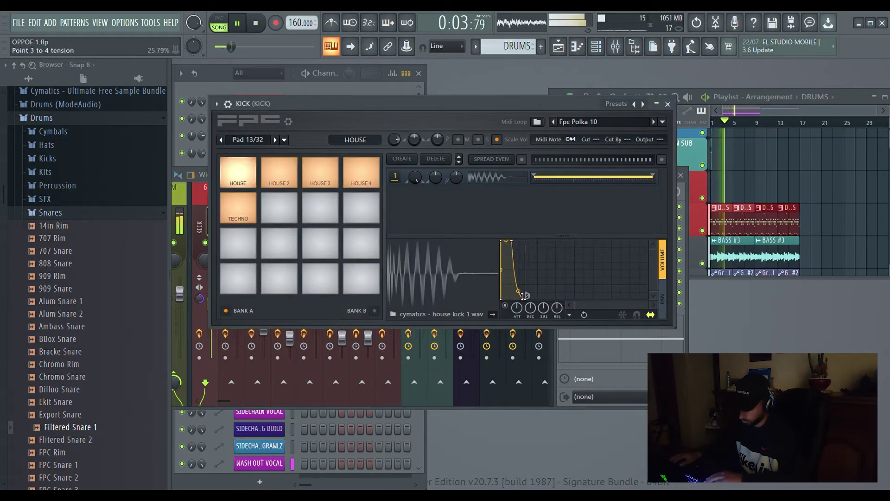
left_click_drag(527, 298, 522, 298)
left_click(668, 104)
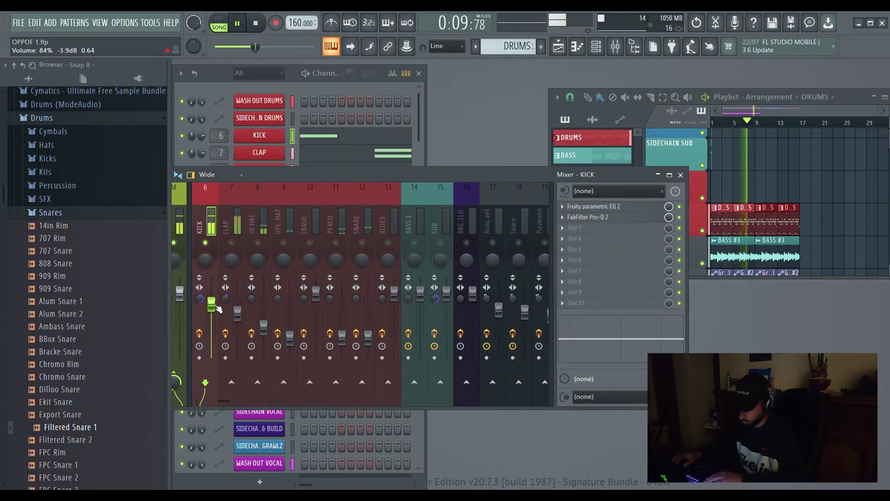
Step: Move the KICK track's FabFilter Pro-Q 2 to slot 3 and insert Fruity Fast Dist in slot 2 with the threshold at 50%
right_click(234, 241)
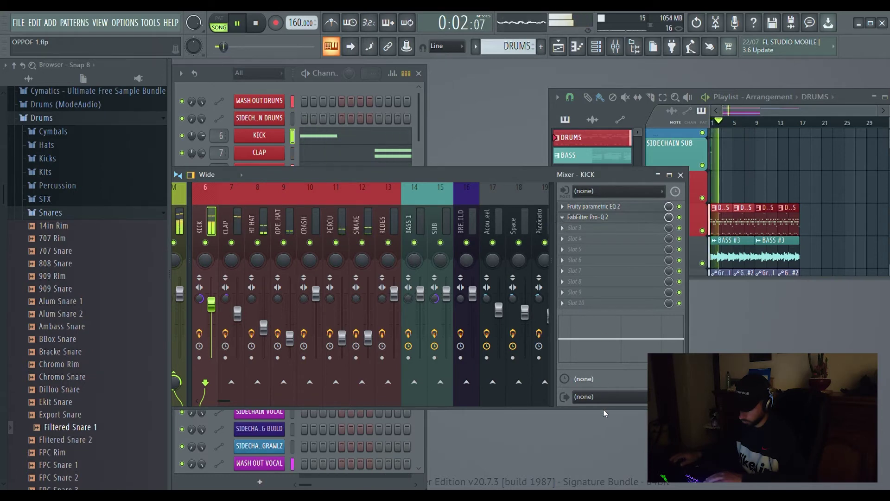
left_click_drag(586, 217, 580, 234)
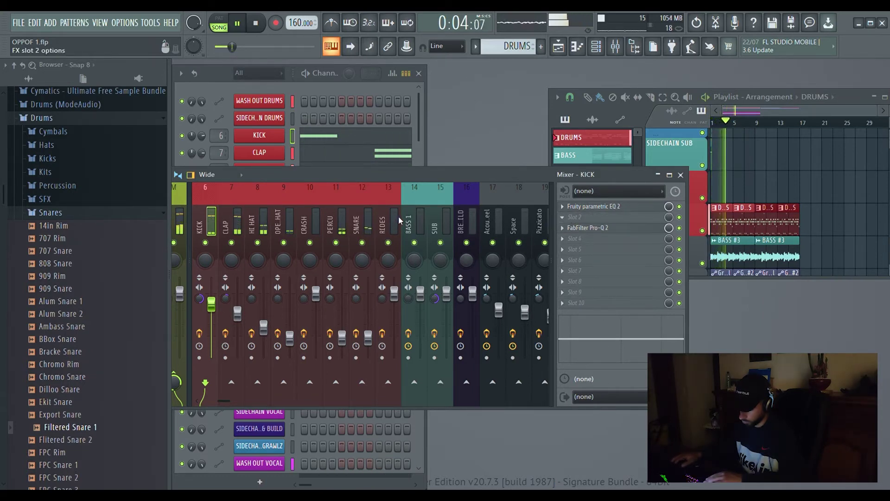
left_click(399, 230)
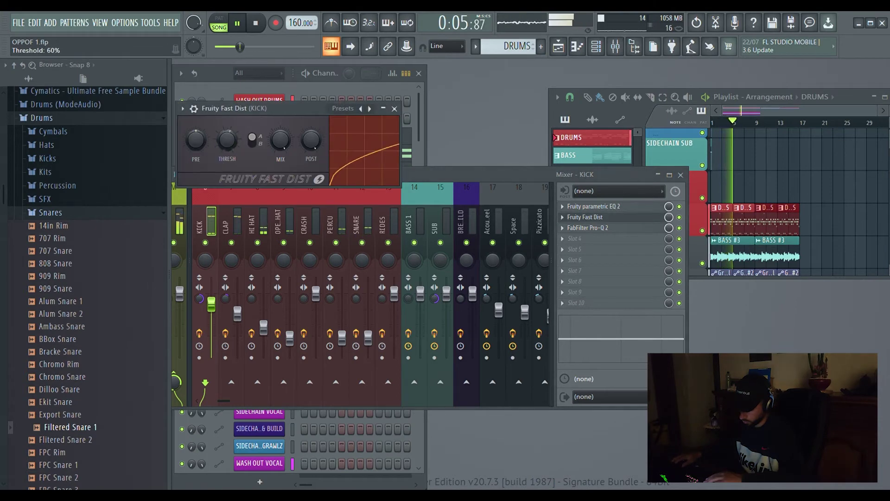
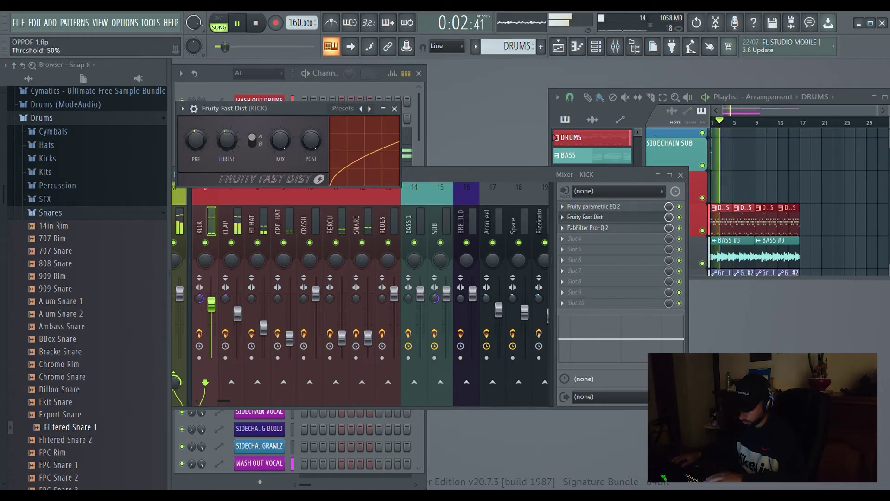
left_click(395, 109)
Step: Raise the KICK mixer level to about 93% and save the project with all tracks unmuted
key("space")
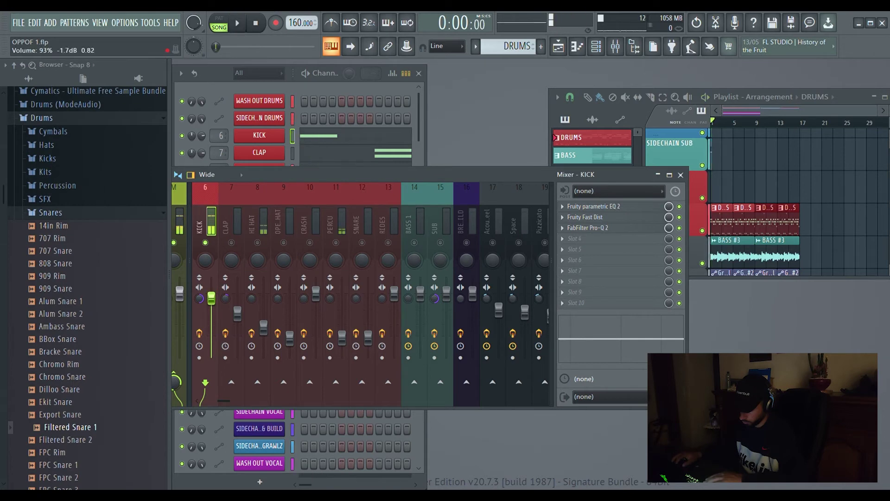
right_click(259, 243)
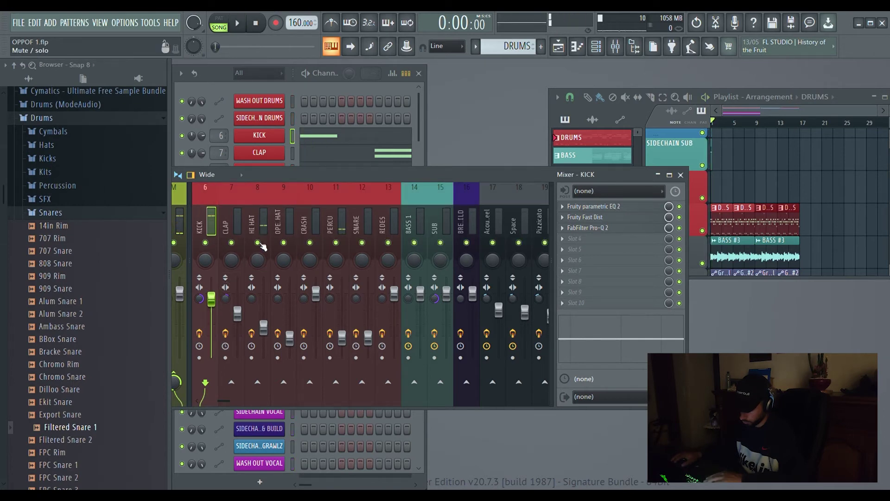
key("space")
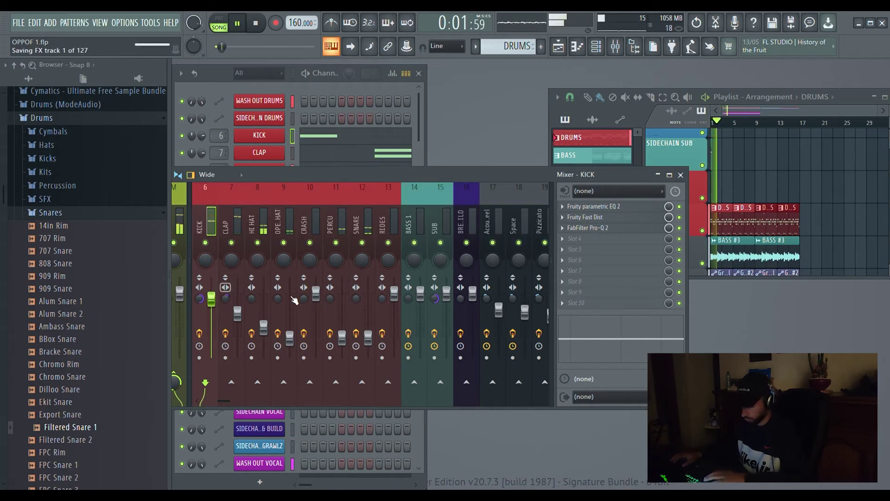
left_click_drag(292, 174, 304, 182)
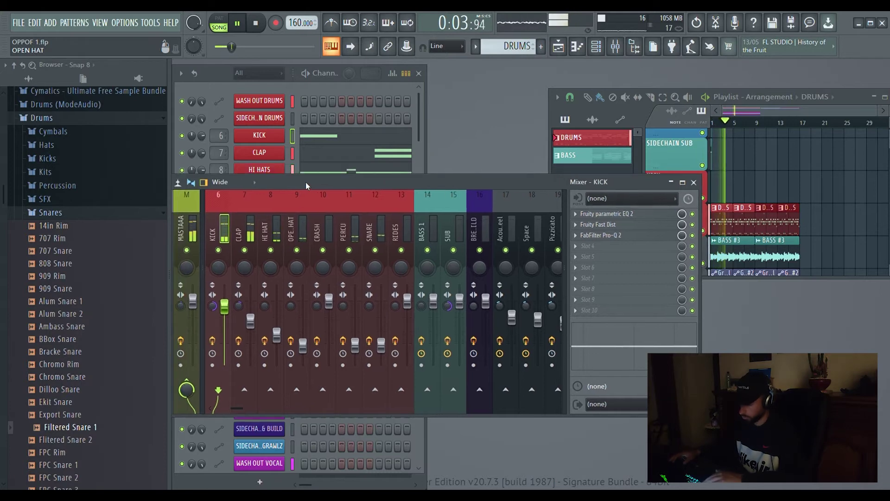
Step: Examine the BASS pattern's channels and check the pitch shift of the BASS #3 audio clip
left_click(883, 99)
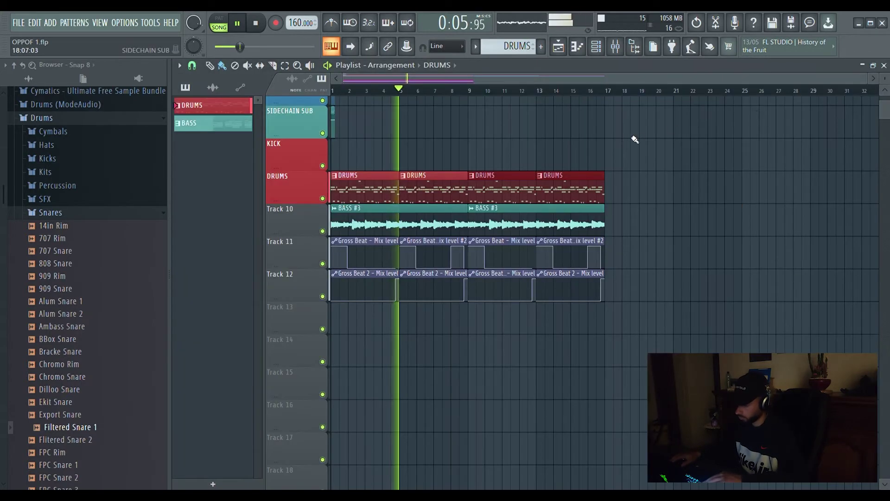
left_click(874, 65)
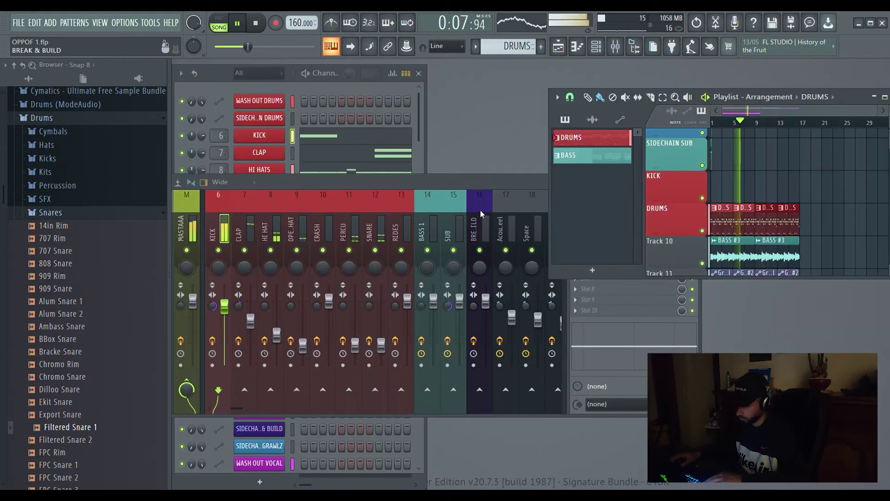
left_click(244, 75)
left_click_drag(511, 48, 504, 77)
scroll(313, 255, "down", 6)
scroll(312, 253, "down", 1)
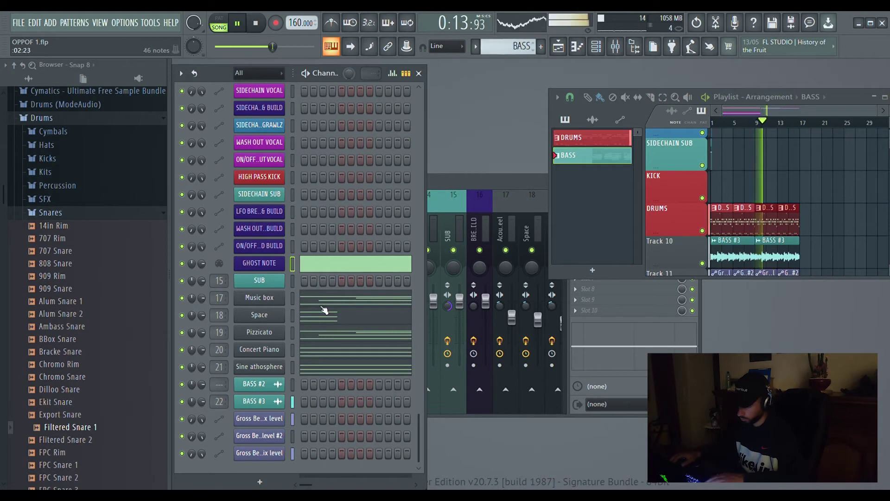
double_click(733, 254)
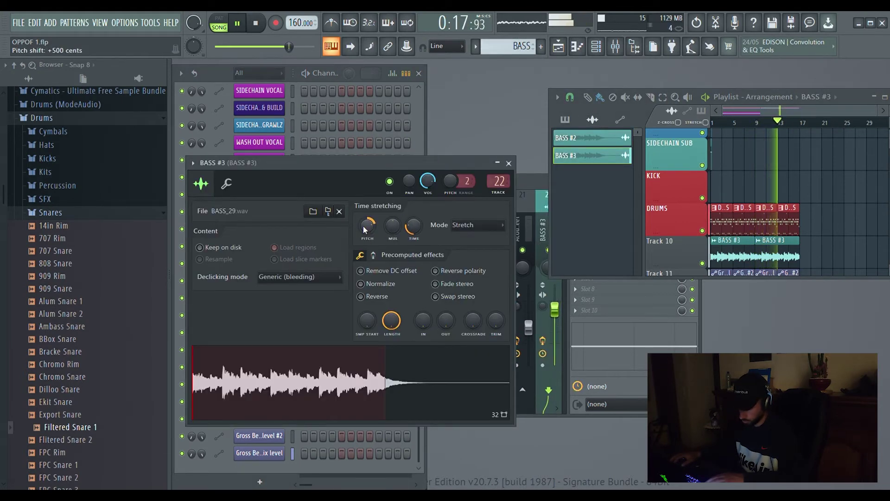
left_click(509, 164)
Step: Create Pattern 3, fill its GHOST NOTE channel with the scale's guide notes and open that channel's piano roll
scroll(510, 47, "down", 1)
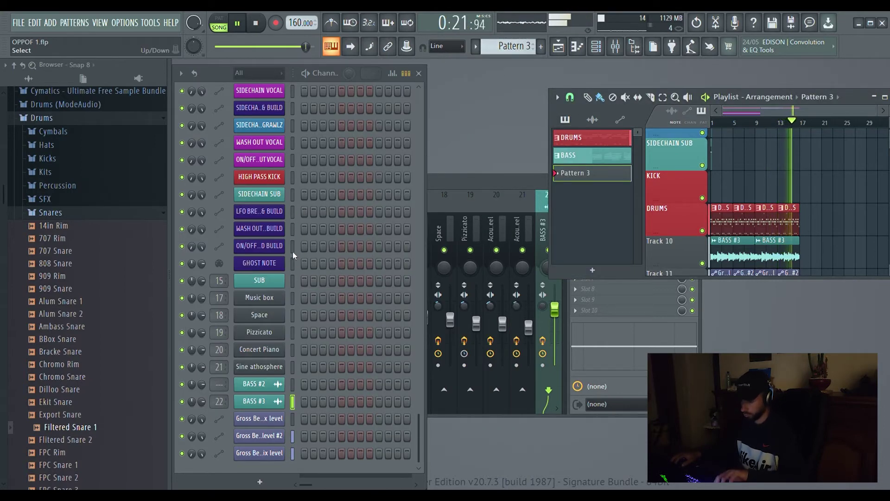
left_click(293, 264)
left_click(332, 261)
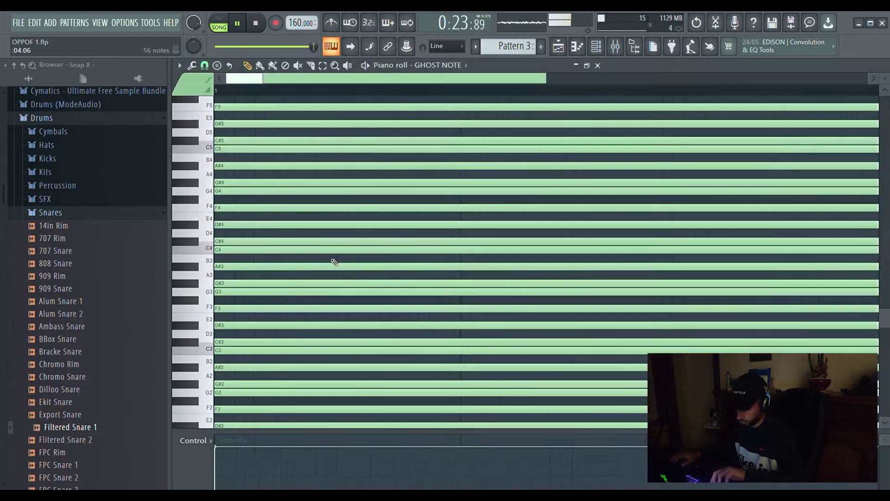
Step: Transpose all guide notes in the GHOST NOTE channel up five semitones and close its piano roll
key("shift+Up")
key("shift+Up")
key("shift+Up")
key("shift+Up")
key("shift+Up")
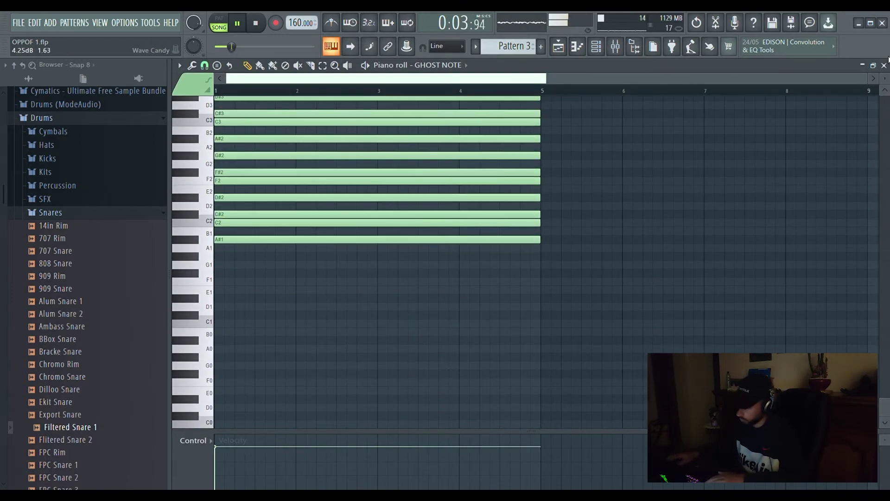
key("Escape")
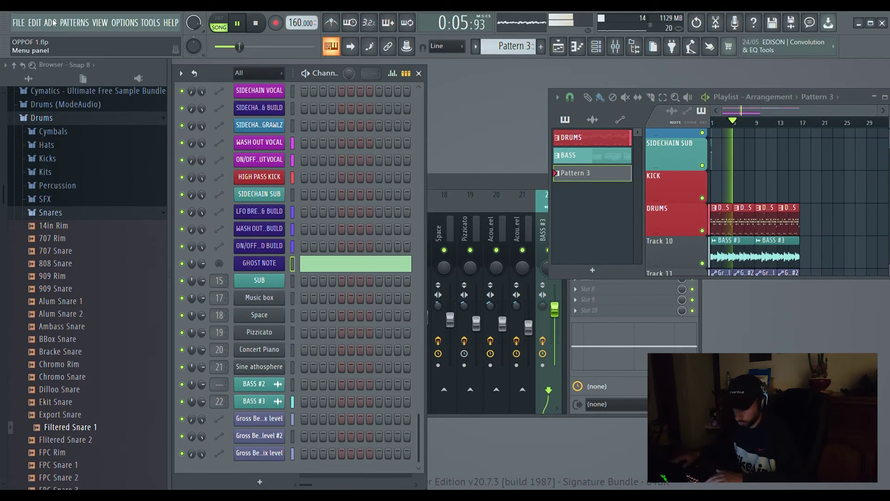
Step: Add a Sytrus channel and load its "good start for a 808" preset
left_click(158, 88)
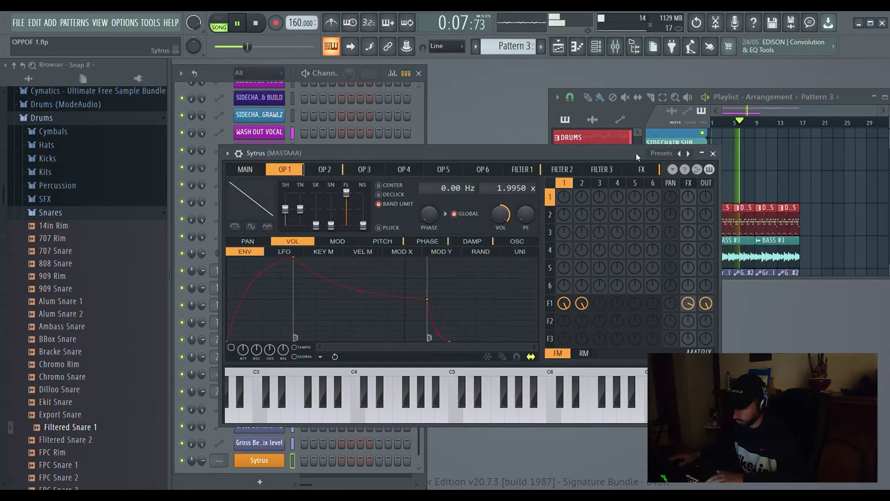
right_click(679, 153)
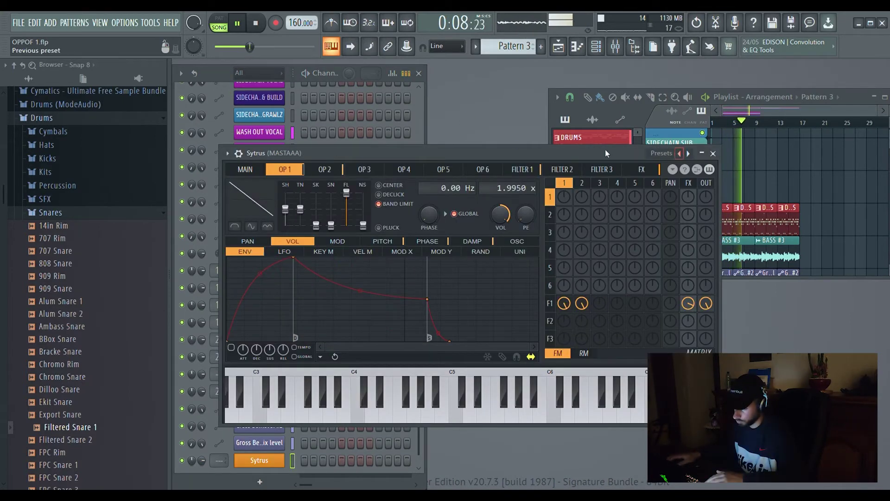
left_click(714, 153)
key("space")
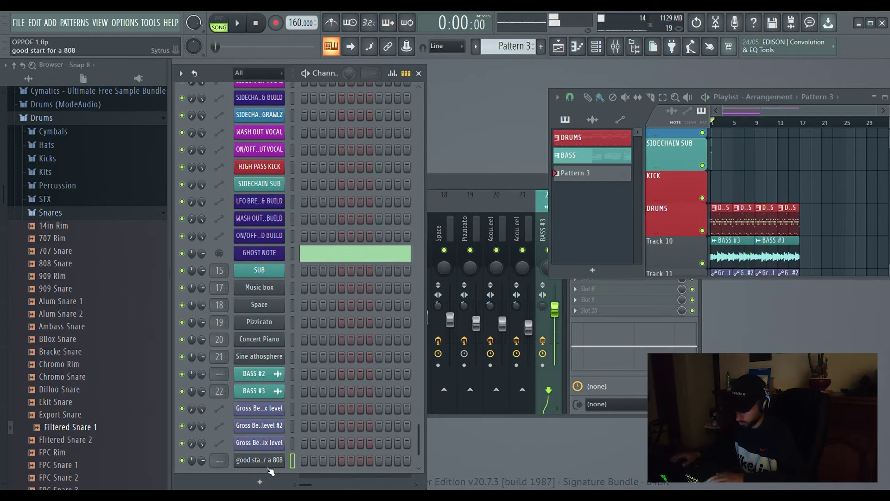
Step: Route the 808 Sytrus channel to mixer track 23 with its name and adjust that track's stereo separation
left_click_drag(219, 460, 219, 414)
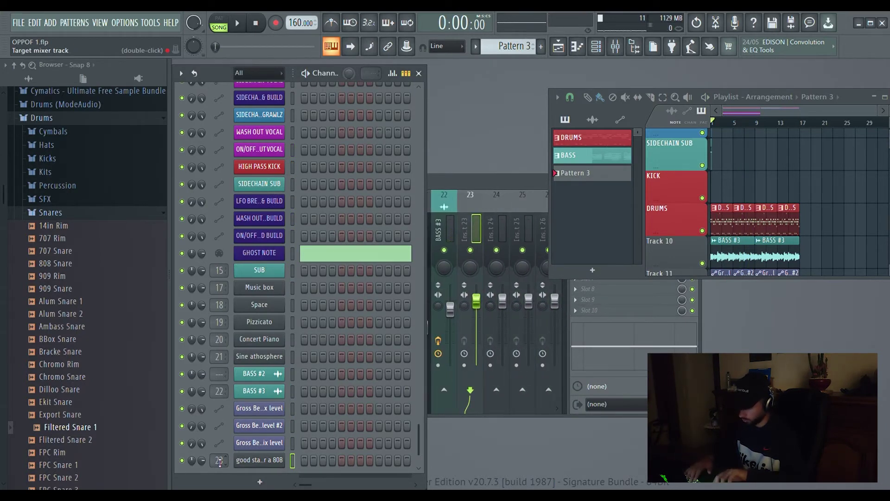
key("ctrl+l")
left_click_drag(464, 306, 464, 265)
Step: Copy the lower notes of bars 1 to 4 from the BASS pattern's Sine athosphere channel, then return to Pattern 3
left_click(242, 75)
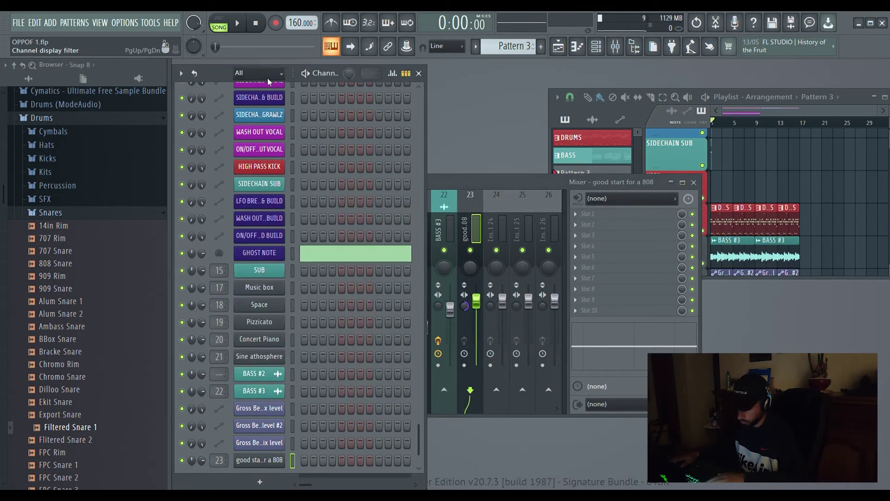
left_click_drag(514, 47, 514, 52)
left_click(334, 356)
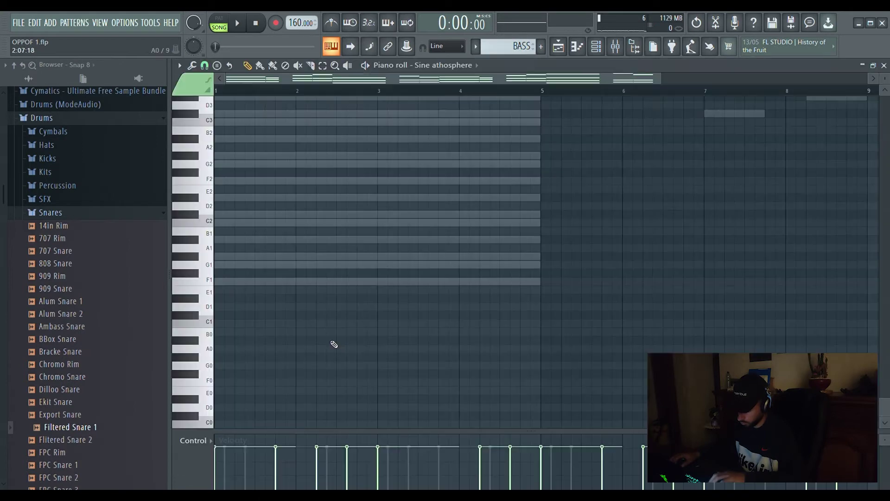
scroll(334, 304, "up", 6)
scroll(336, 307, "up", 3)
scroll(337, 307, "down", 2)
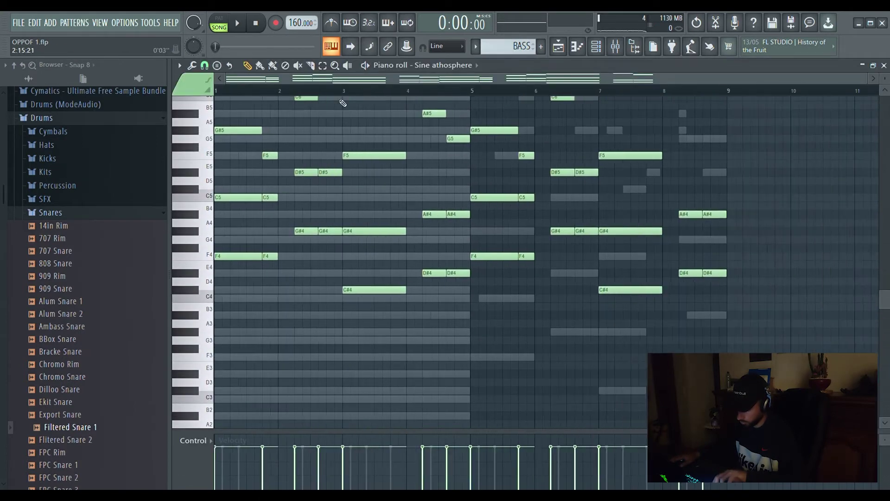
left_click_drag(432, 326, 221, 233)
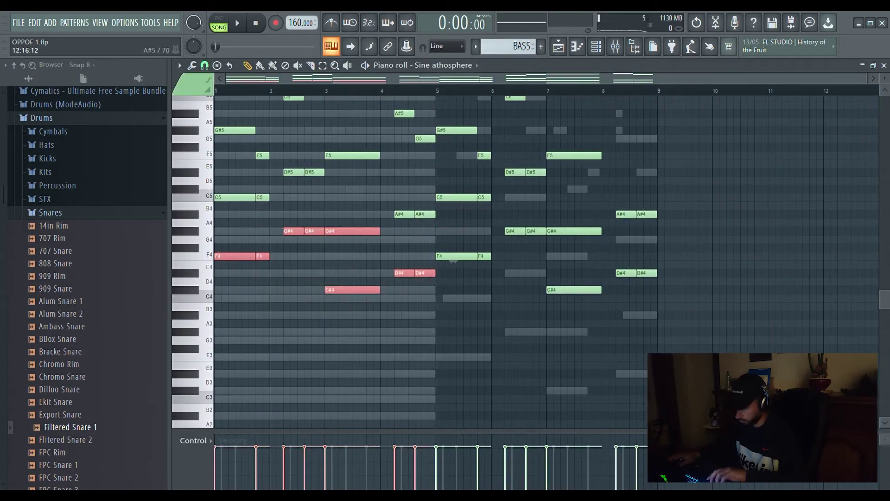
left_click(884, 67)
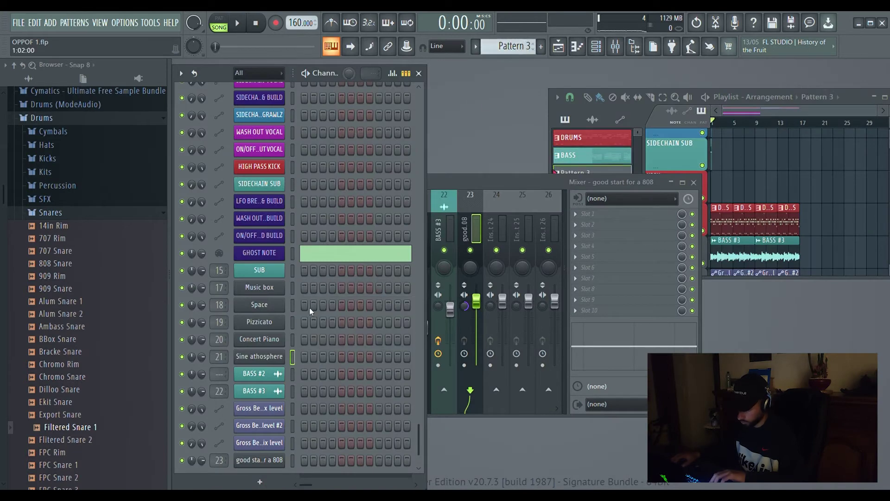
Step: Paste the notes into Pattern 3's Sine athosphere channel, leaving out the bar 3 G#4, and transpose the rest up five semitones
key("F7")
key("ctrl+v")
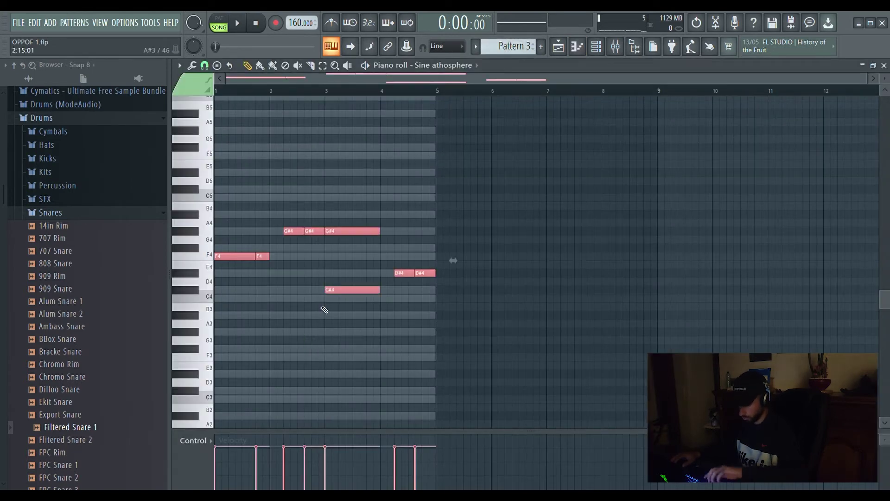
key("Up")
key("Up")
key("Up")
key("Up")
key("Up")
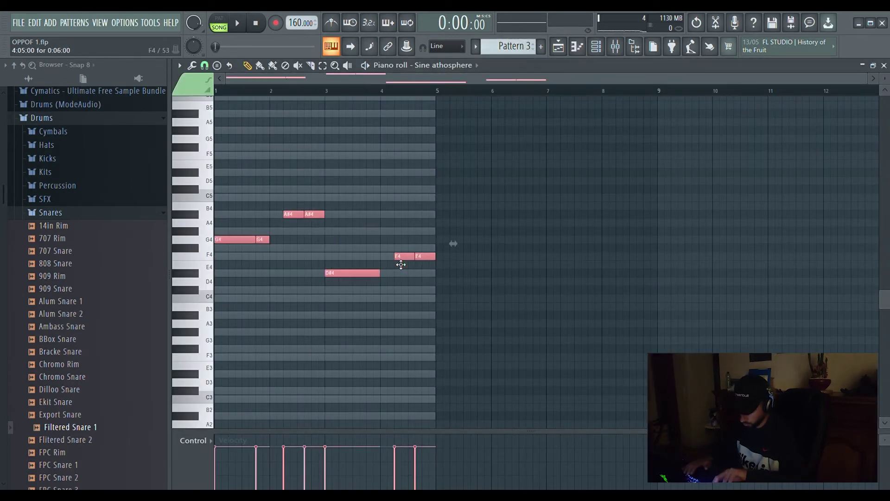
Step: Place a Pattern 3 clip at bar 1 on playlist Track 13 and play the song
key("space")
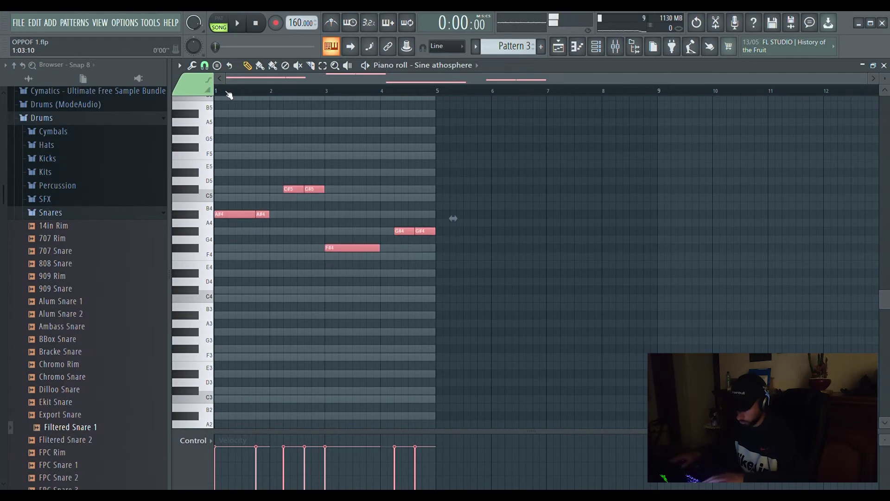
left_click(885, 66)
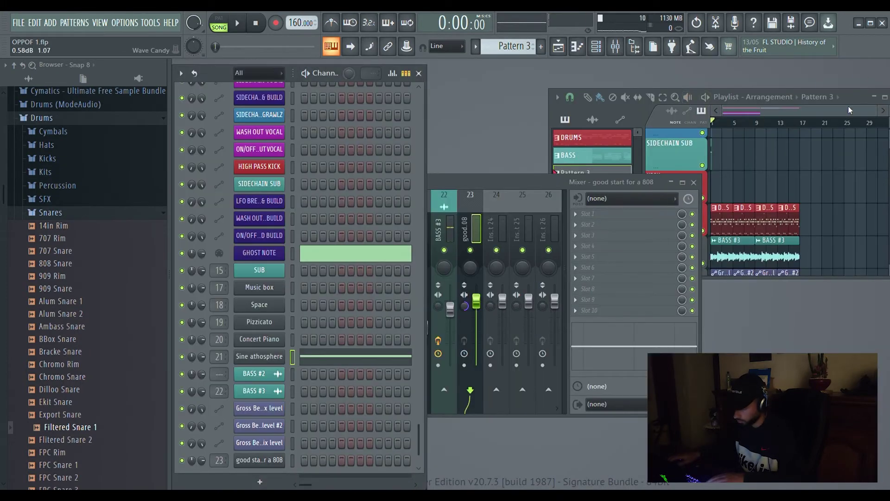
left_click(884, 99)
left_click_drag(417, 325, 361, 325)
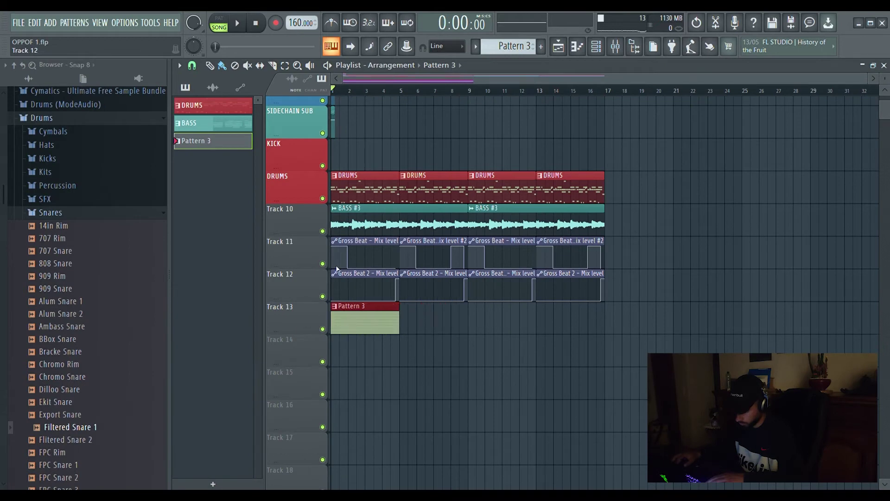
left_click(873, 66)
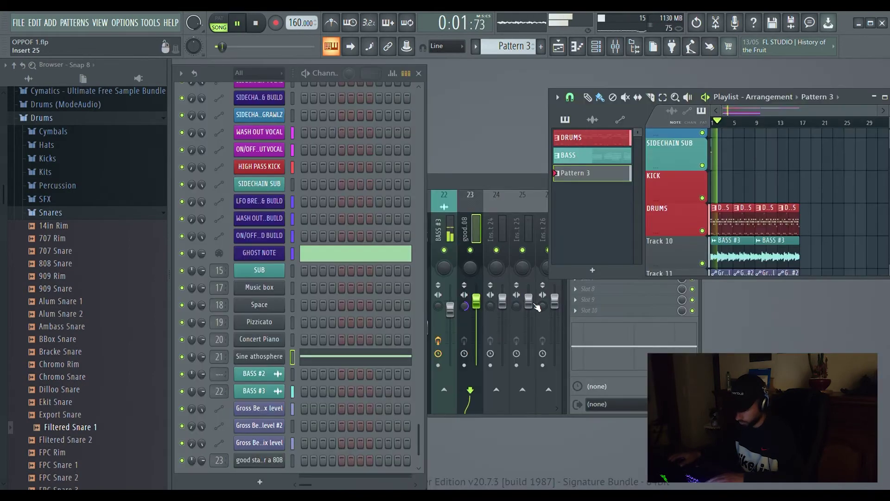
Step: Move all of Pattern 3's notes from the Sine athosphere channel to the "good start for a 808" channel
left_click(315, 364)
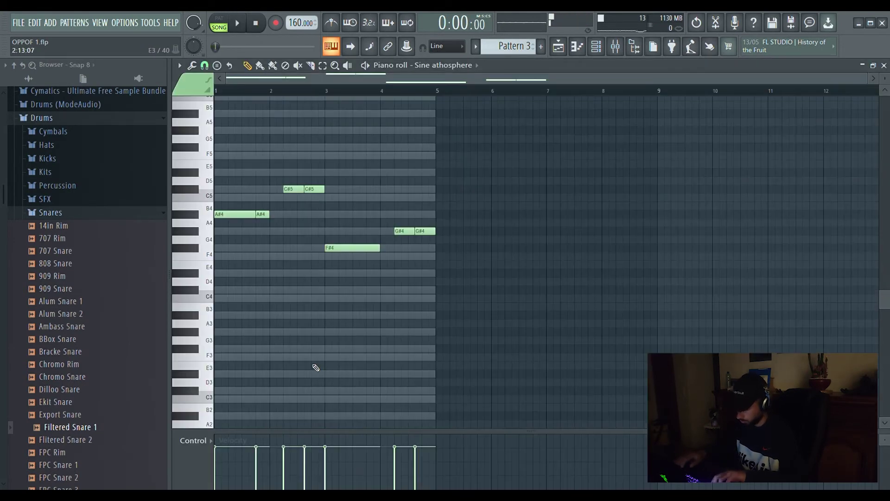
key("ctrl+a")
key("Delete")
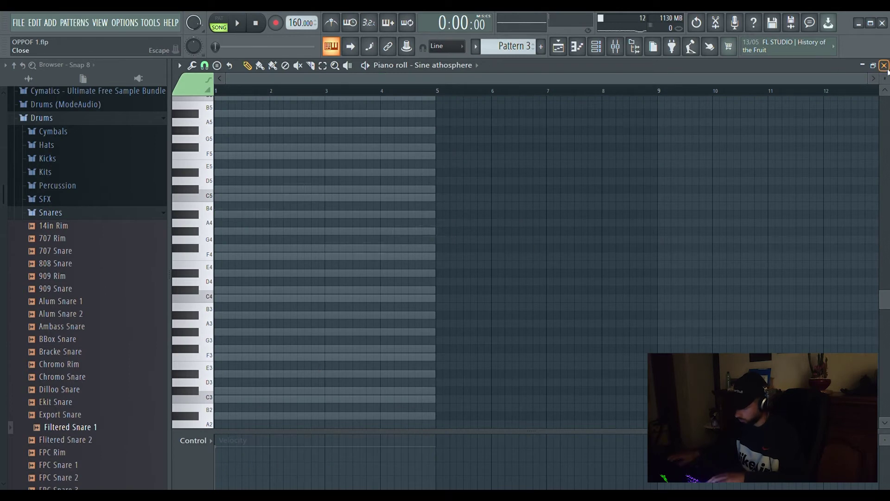
left_click(885, 65)
key("F7")
key("ctrl+v")
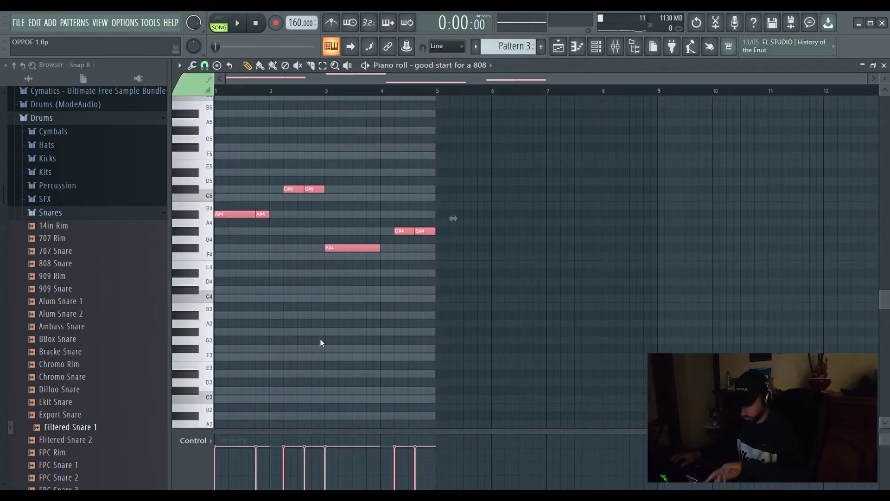
Step: Delete the second A#4 note in bar 1 and shorten the first G#4 note in bar 4 during playback
key("space")
key("ctrl+d")
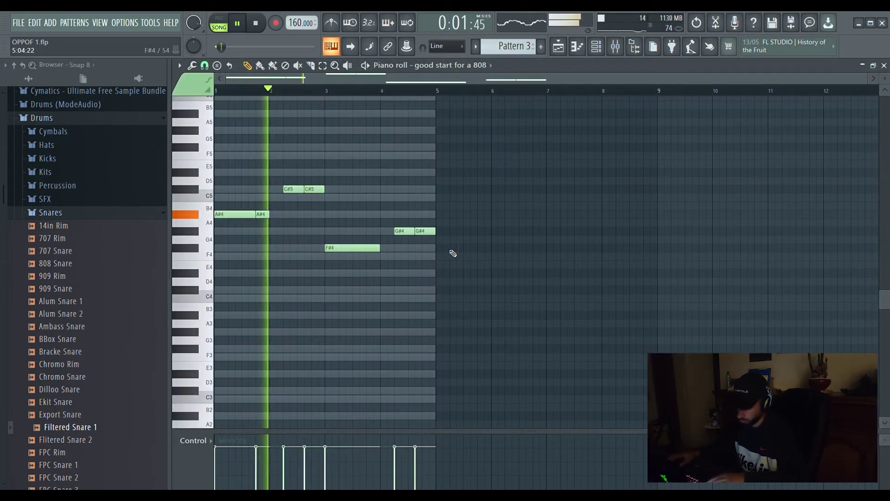
scroll(258, 97, "up", 4)
right_click(288, 215)
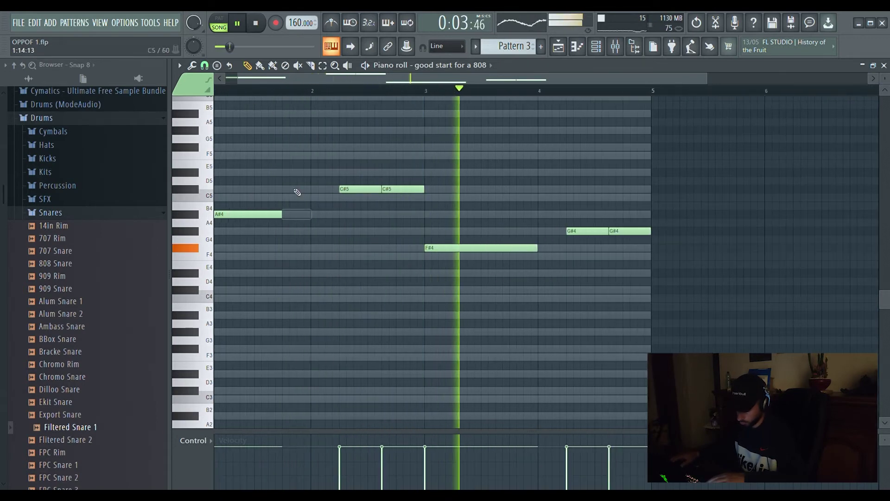
scroll(287, 93, "down", 2)
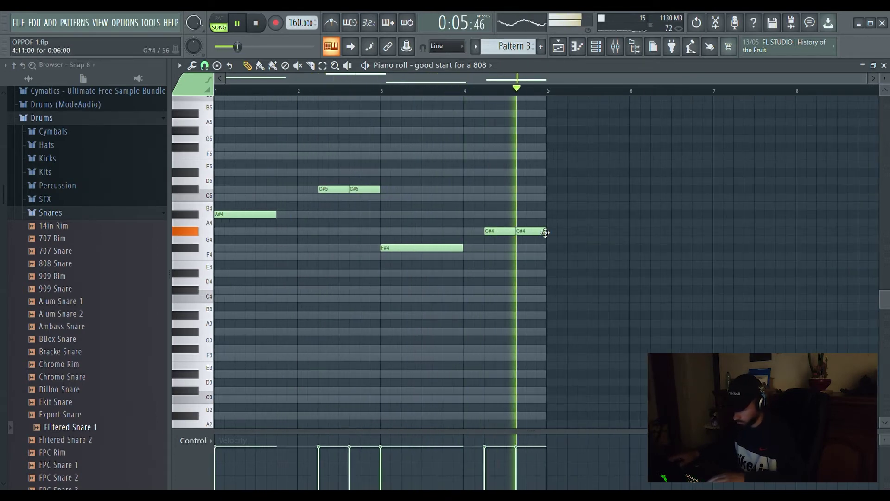
left_click_drag(522, 238, 521, 239)
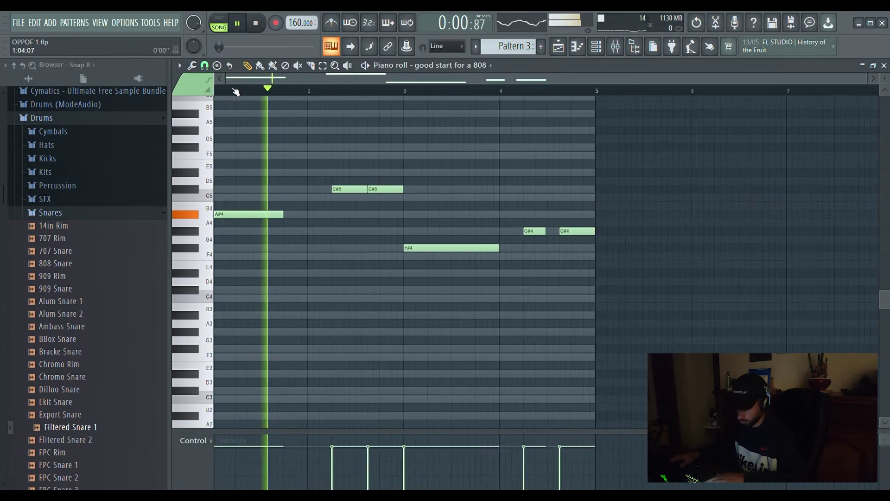
Step: Shorten the first C#5 note in bar 2 to leave a gap before the second one
key("space")
scroll(317, 96, "up", 5)
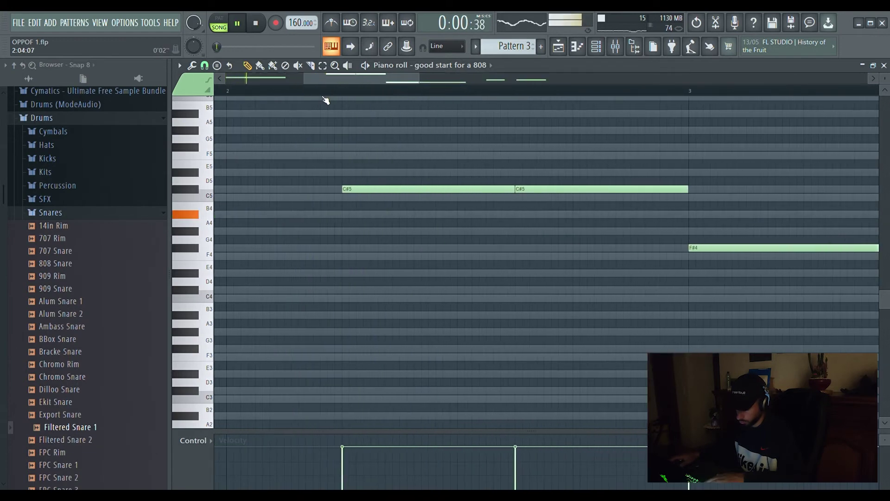
scroll(323, 97, "down", 3)
left_click_drag(396, 189, 376, 195)
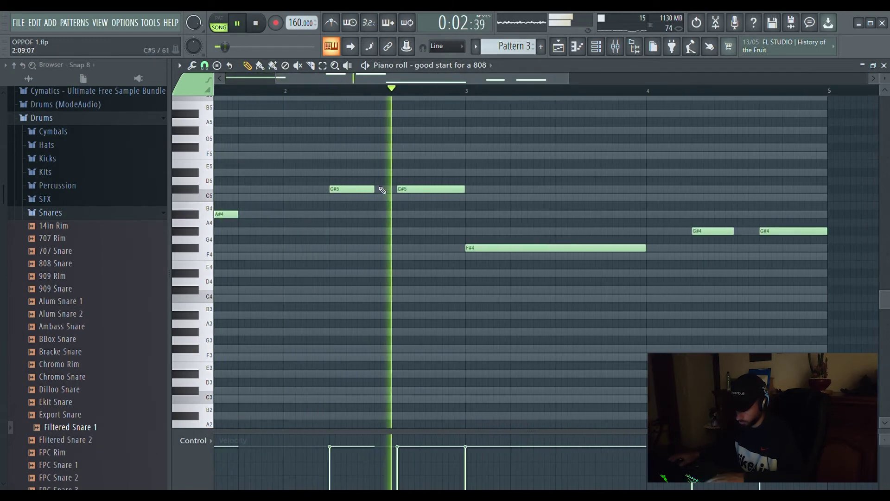
Step: Add a short G#5 note in the gap between the two C#5 notes of bar 2 and replay the song
key("space")
key("space")
left_click(378, 130)
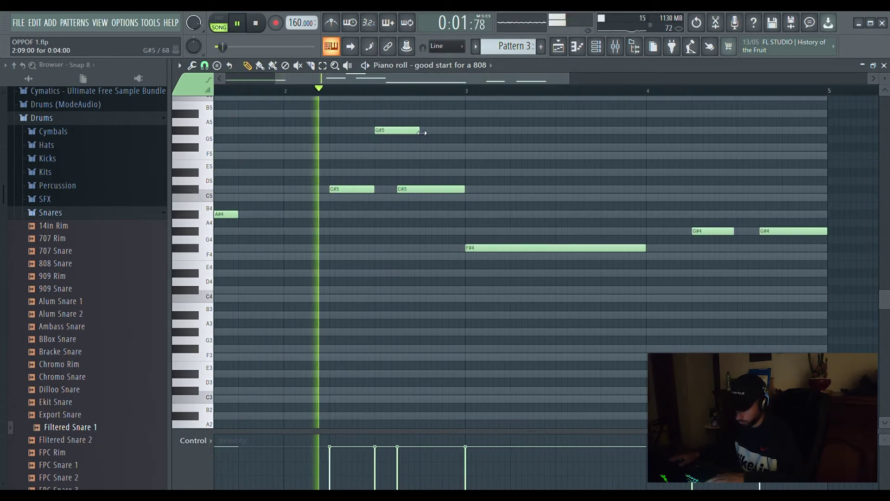
left_click_drag(416, 131, 399, 136)
key("space")
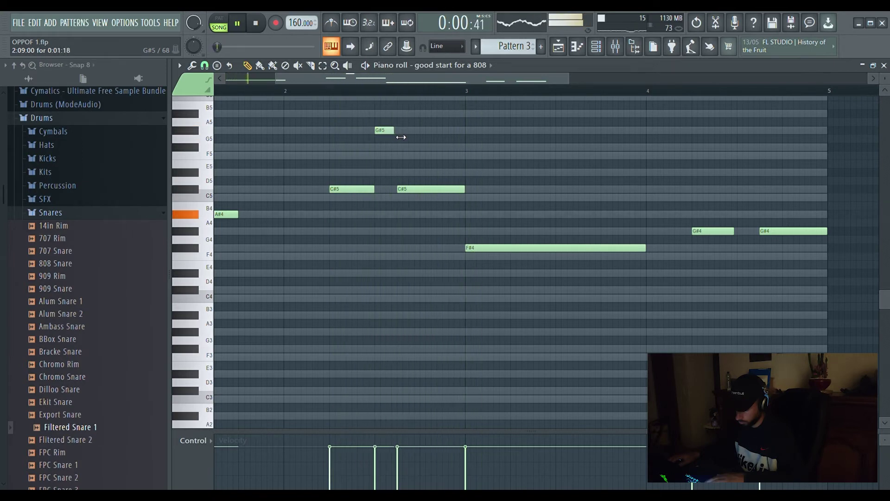
Step: Shorten the second C#5 note in bar 2 so it stops before the F#4 note of bar 3
scroll(404, 91, "up", 5)
scroll(404, 91, "down", 5)
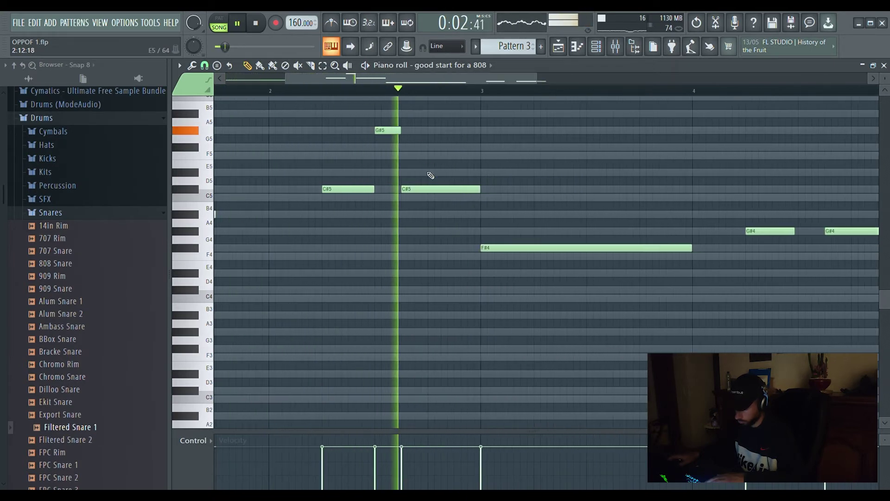
left_click_drag(485, 194, 458, 198)
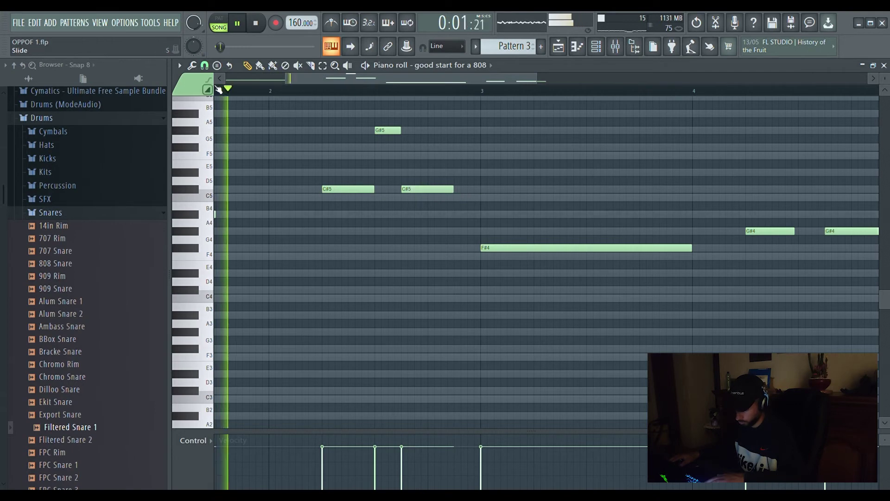
Step: Add short C#6 and C#4 slide notes in succession over the end of bar 2's second C#5 note
key("space")
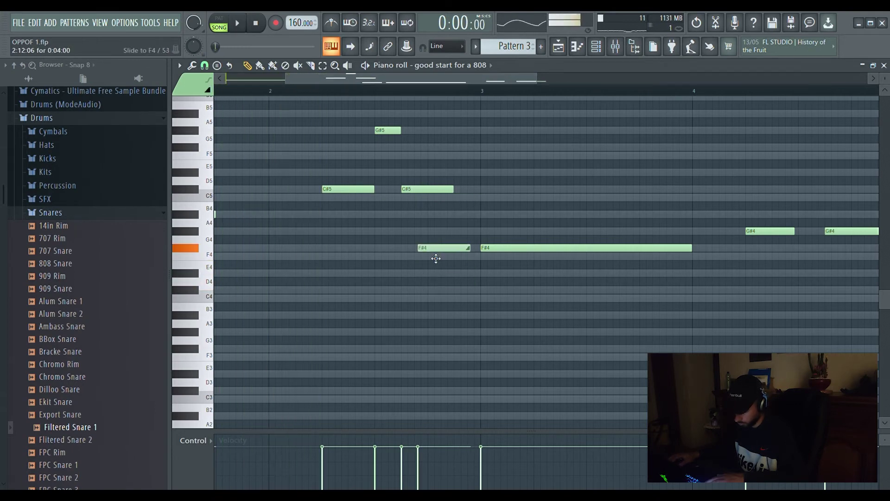
left_click_drag(436, 258, 423, 204)
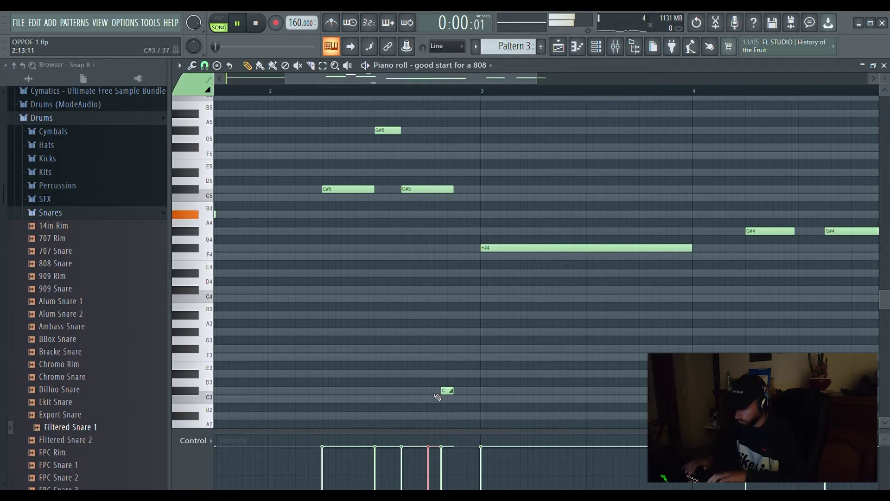
key("ctrl+Up")
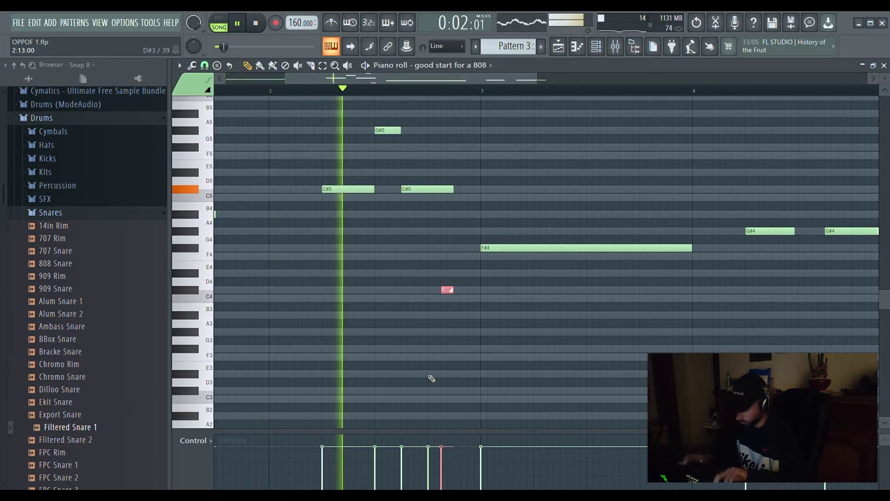
scroll(465, 340, "up", 2)
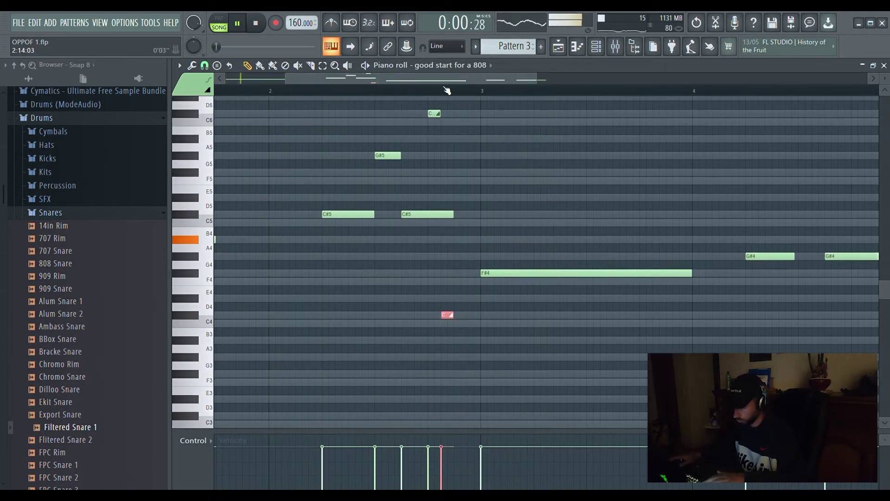
scroll(435, 95, "up", 3)
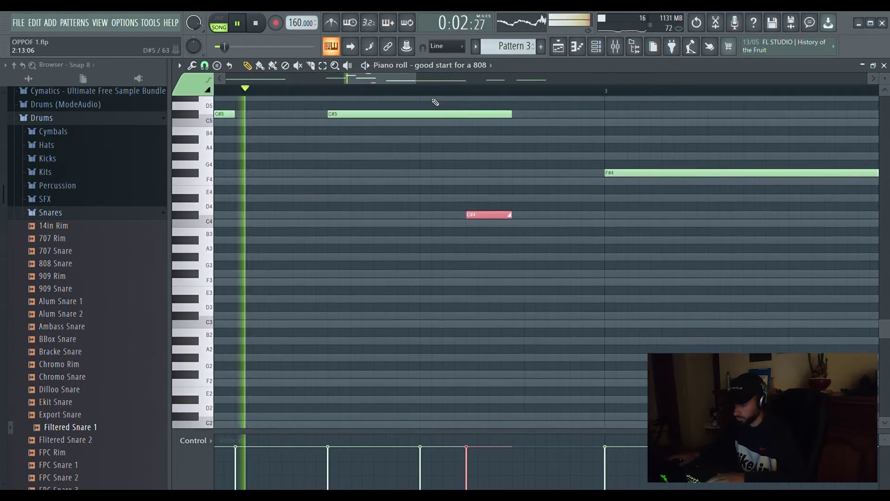
Step: Shorten the long F#4 note at the start of bar 3 and add a second F#4 after a small gap
scroll(436, 97, "down", 3)
scroll(463, 162, "down", 4)
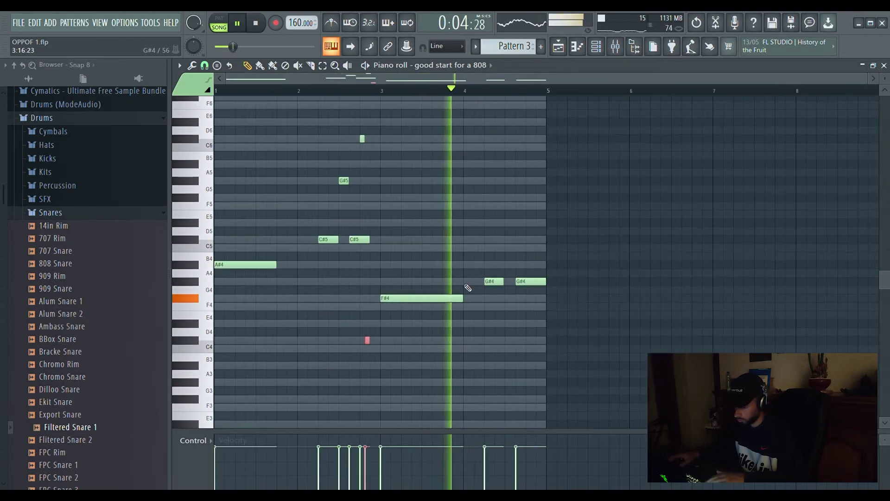
scroll(402, 199, "up", 2)
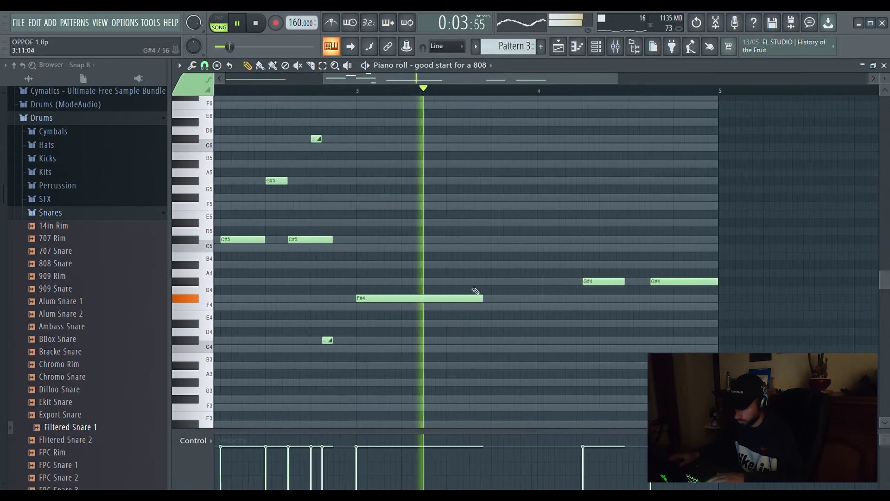
left_click_drag(477, 298, 414, 307)
left_click(434, 301)
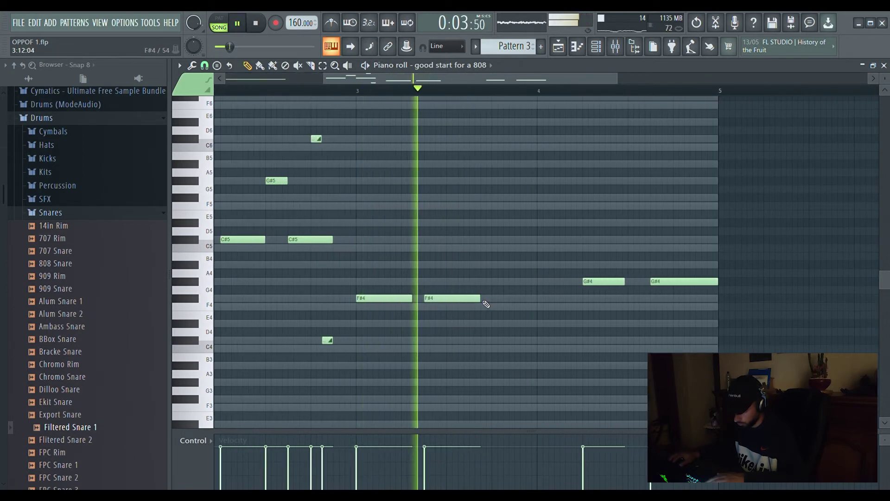
Step: Add a third F#4 note ending at bar 4 and lengthen the second F#4 to nearly reach it
left_click(497, 301)
key("space")
key("space")
left_click_drag(547, 299, 536, 300)
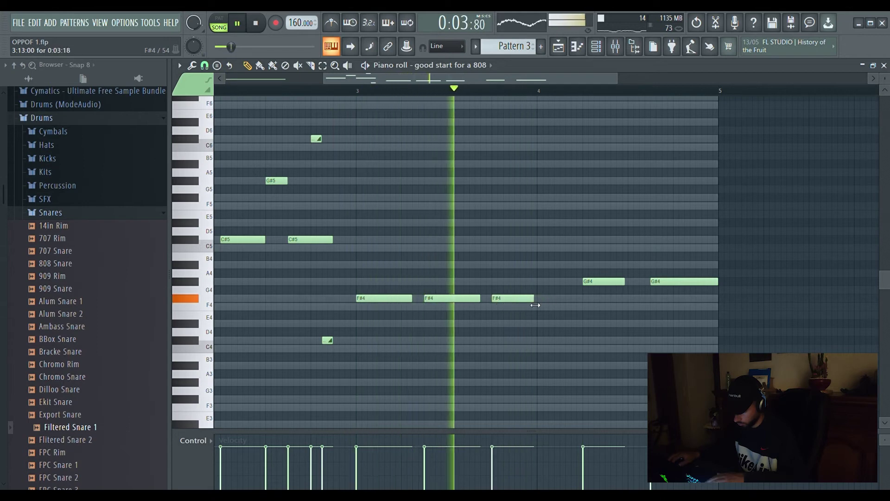
left_click_drag(479, 298, 488, 300)
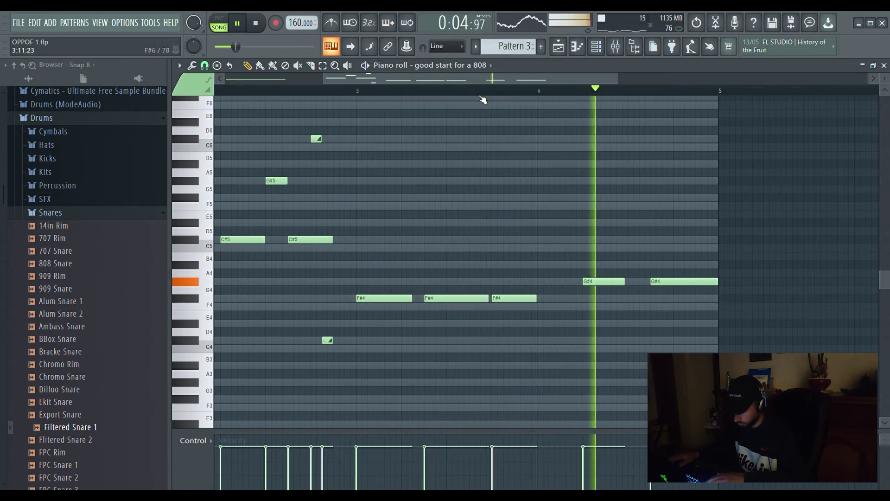
Step: Shorten the last G#4 note in bar 4 and place a D#5 note of equal length directly after it
scroll(479, 90, "down", 3)
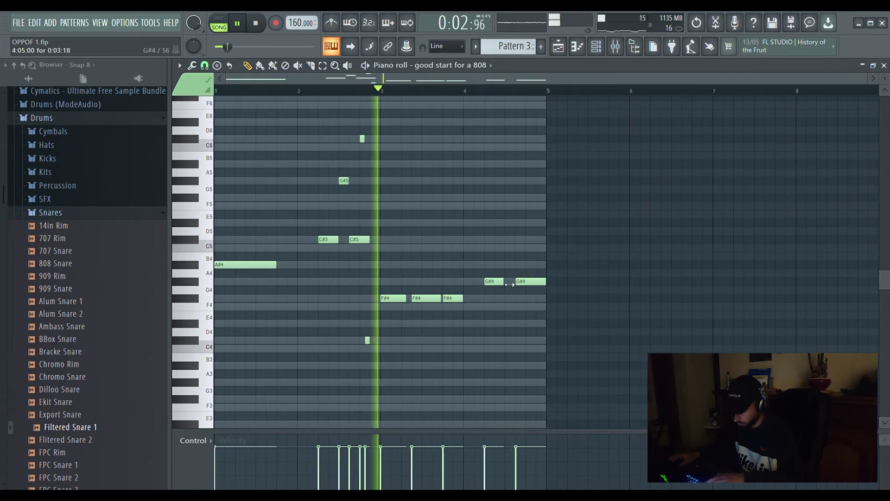
scroll(513, 88, "up", 4)
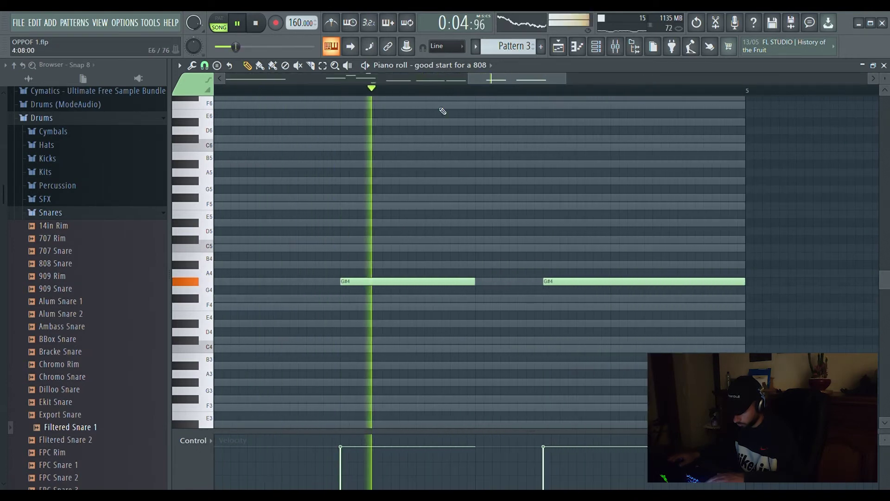
scroll(441, 93, "down", 4)
scroll(532, 93, "up", 4)
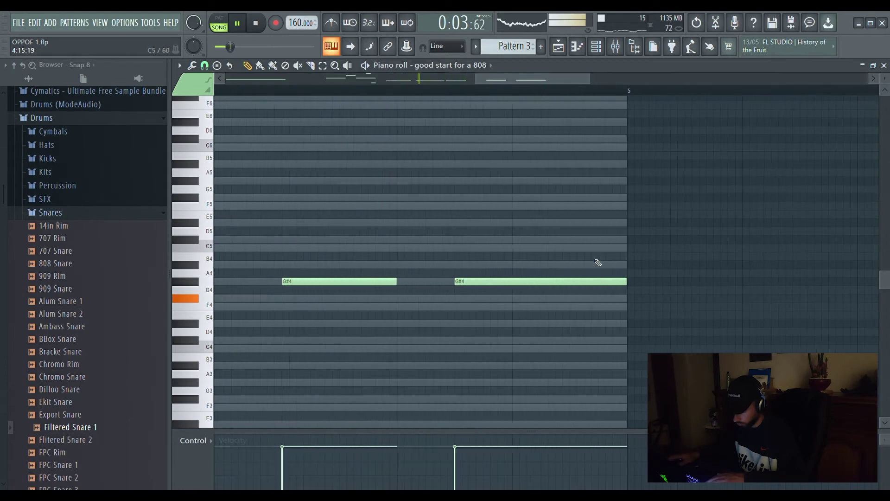
left_click_drag(553, 294, 549, 292)
key("space")
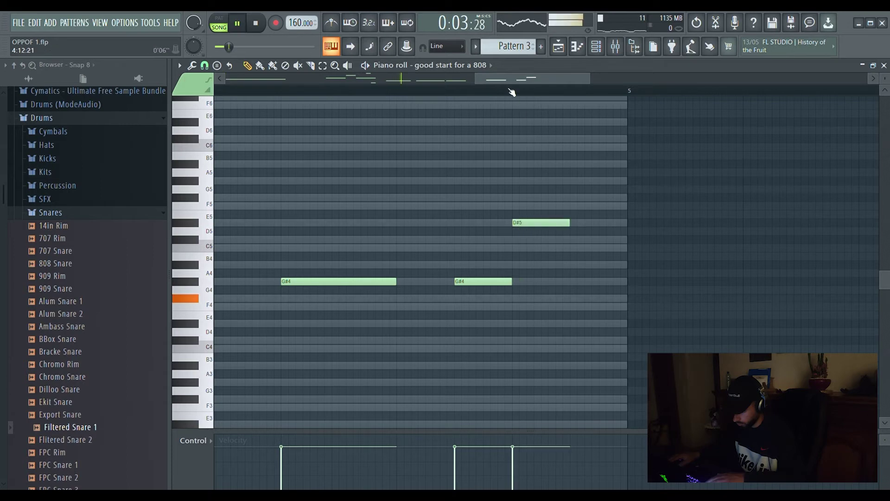
Step: Add an A#4 note at the end of bar 4 and raise the D#5 note before it to F5
scroll(511, 93, "down", 4)
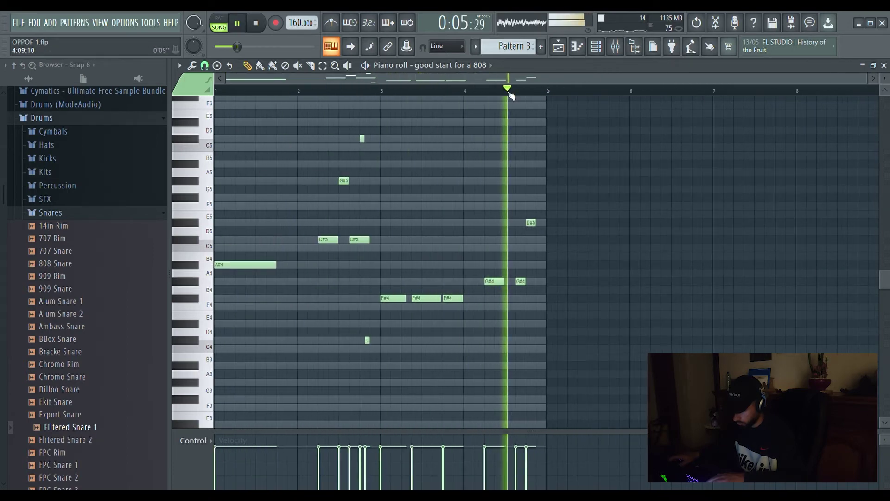
scroll(532, 90, "up", 5)
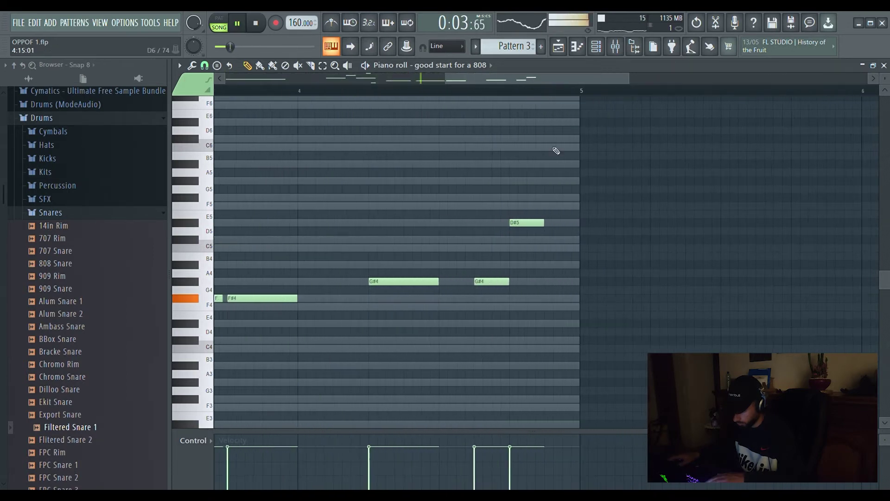
left_click(550, 251)
left_click_drag(566, 251, 565, 269)
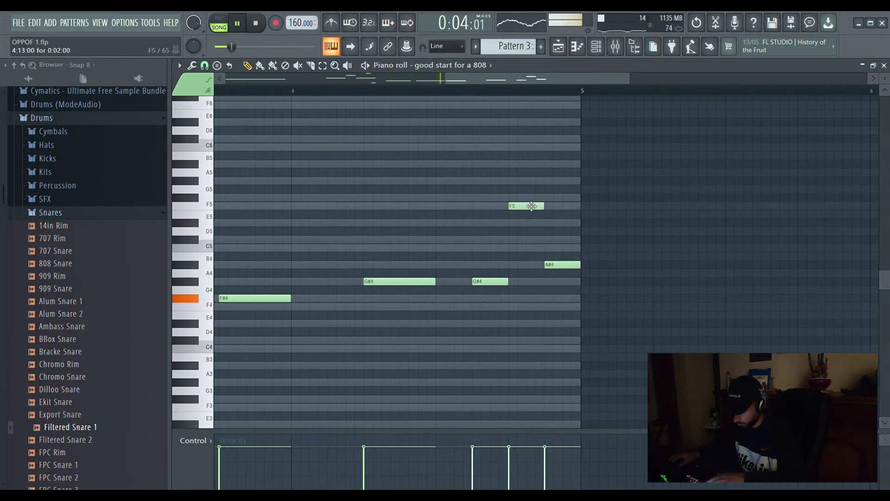
Step: Raise the last two notes of bar 4 to F#5 and C5 and replay the song
left_click_drag(532, 206, 532, 197)
left_click_drag(562, 265, 562, 249)
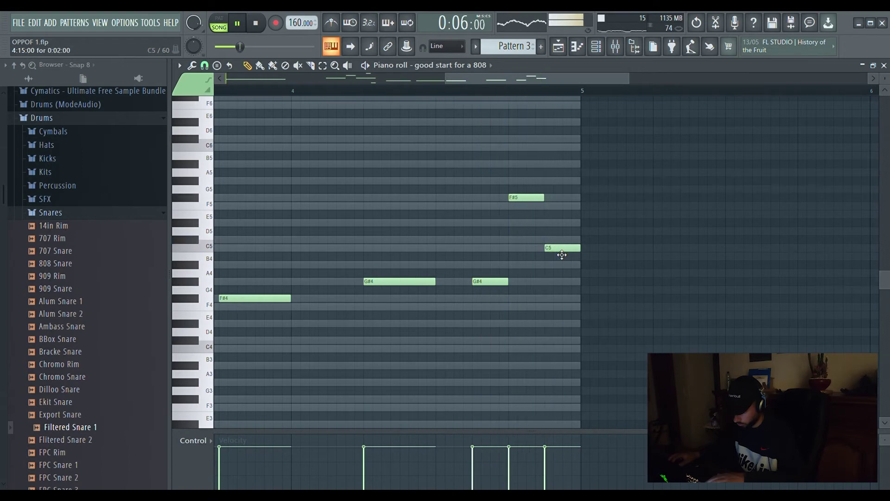
key("space")
scroll(509, 94, "down", 5)
key("space")
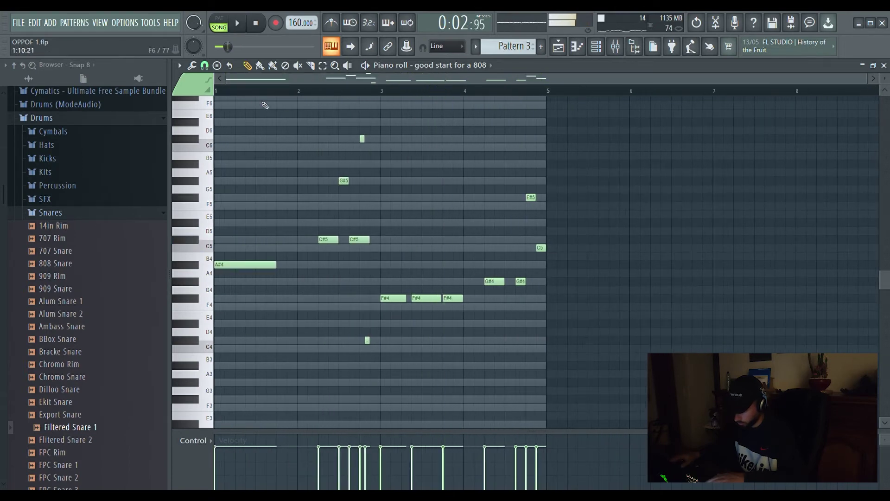
key("space")
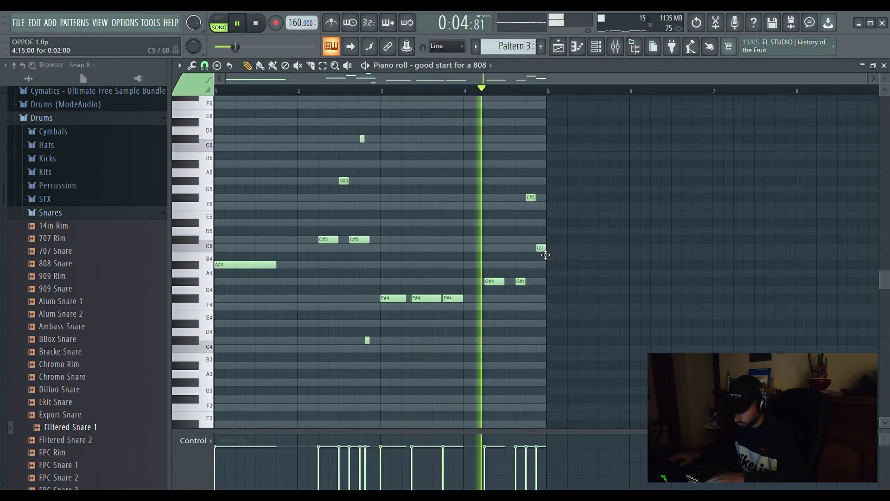
Step: Try the last note of bar 4 at C#5 during playback and return it to C5
left_click_drag(541, 248, 543, 242)
key("space")
key("space")
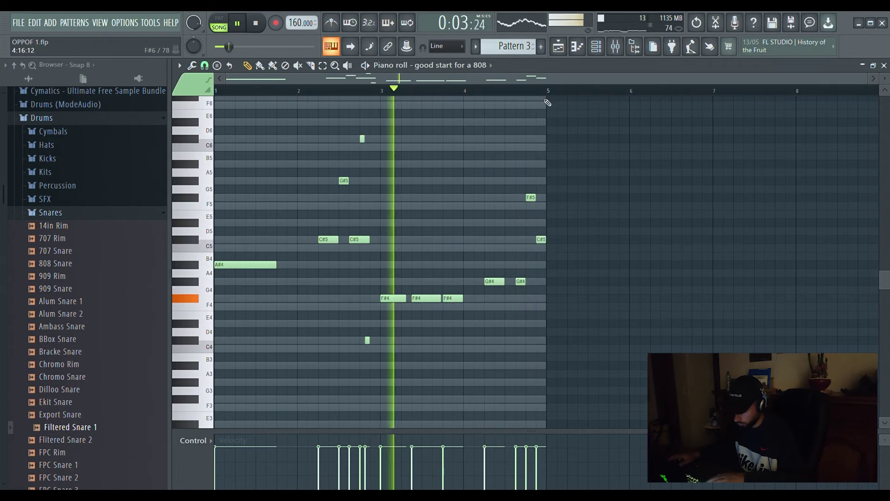
left_click(518, 90)
scroll(517, 90, "up", 5)
left_click_drag(550, 241, 548, 247)
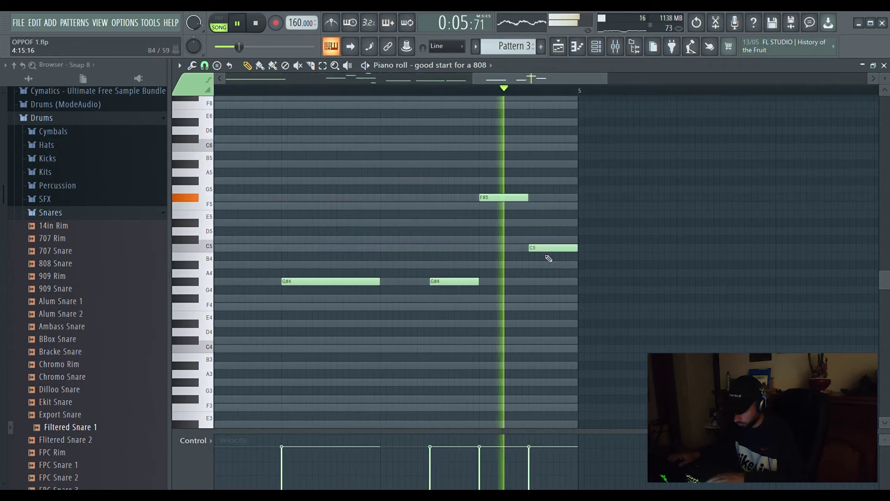
Step: Select all notes of the four-bar bass line, duplicate them into bars 5 to 8, and replay from the start
scroll(480, 91, "down", 5)
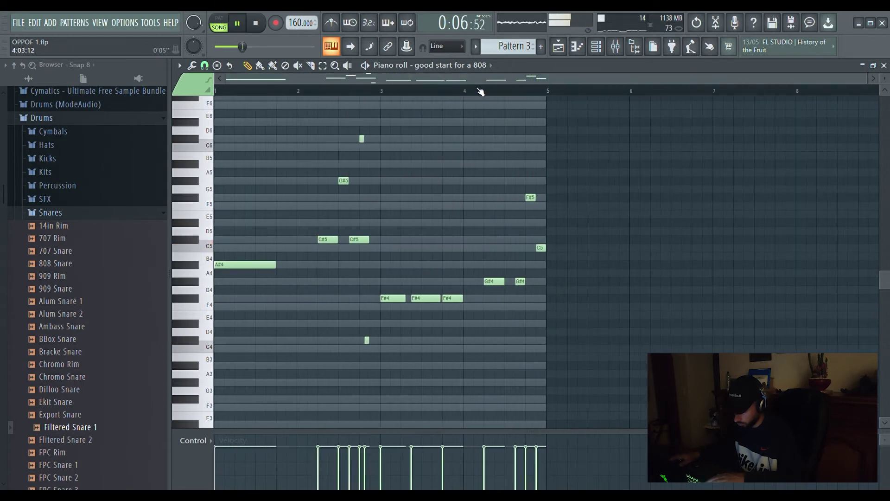
left_click_drag(638, 381, 209, 116)
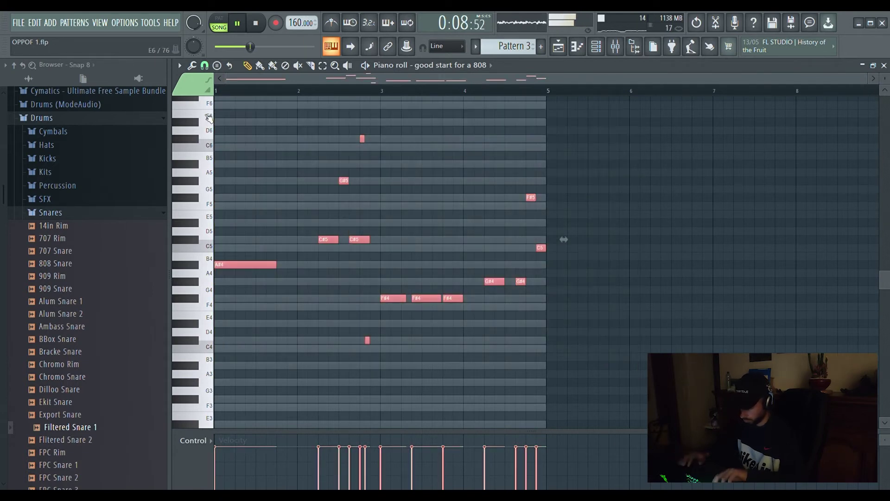
key("ctrl+b")
left_click_drag(254, 46, 218, 71)
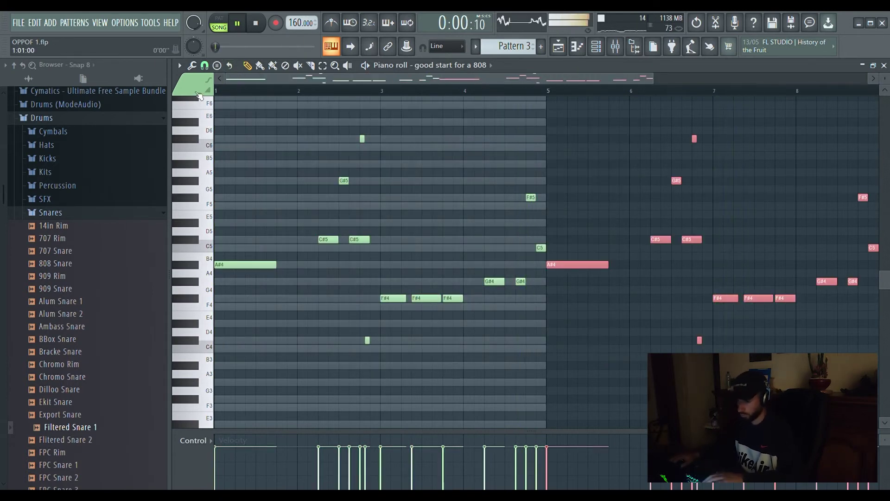
scroll(306, 96, "down", 2)
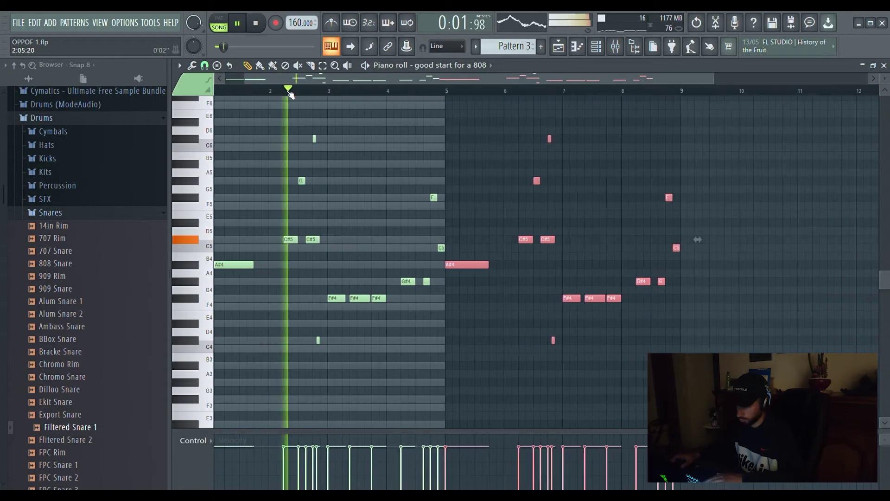
scroll(309, 93, "up", 3)
scroll(315, 100, "down", 3)
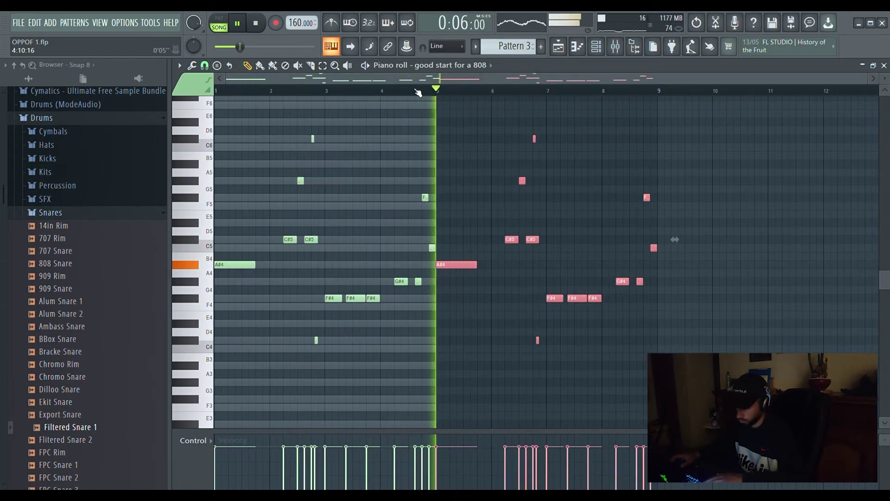
Step: Move the last two notes of bar 4 up two semitones or more, the C5 to D#5 and the F#5 to G#5
scroll(420, 91, "up", 3)
scroll(420, 93, "down", 3)
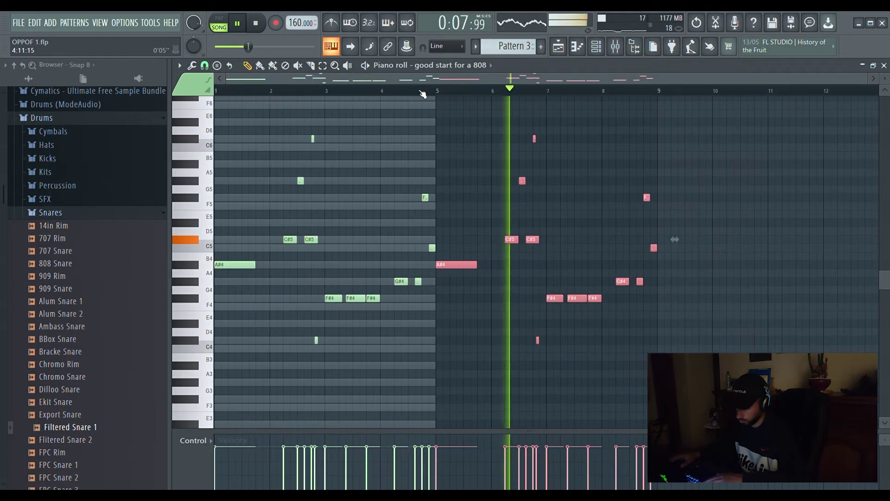
scroll(435, 110, "up", 4)
scroll(435, 110, "up", 1)
left_click_drag(450, 248, 451, 222)
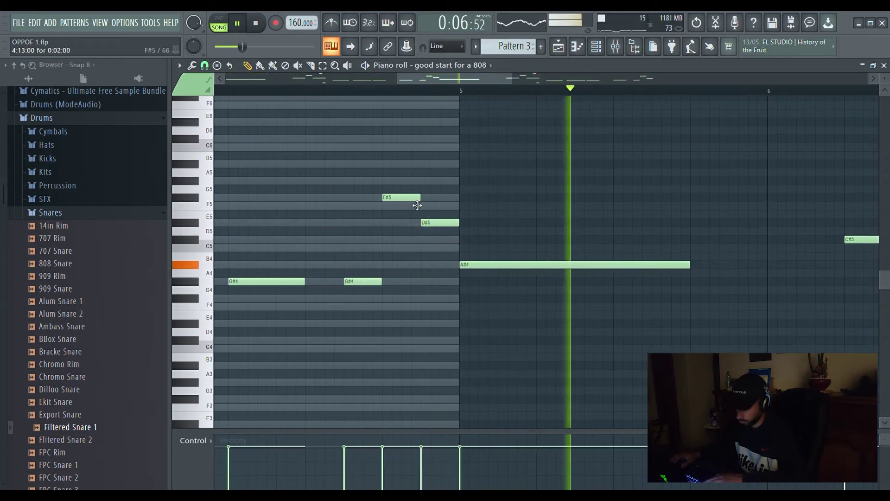
left_click_drag(411, 198, 411, 182)
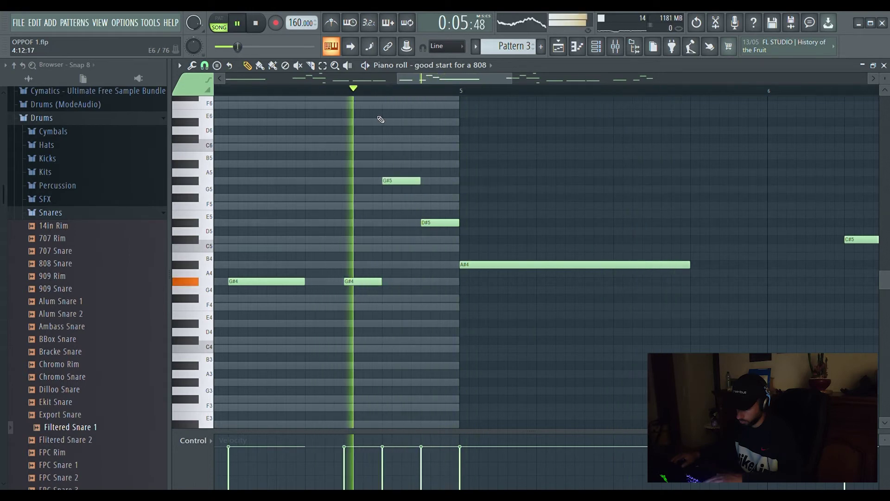
Step: Replace the C5 note at the end of bar 8 with a G#4 slide note and shorten it to end with the F#5
scroll(387, 111, "up", 3)
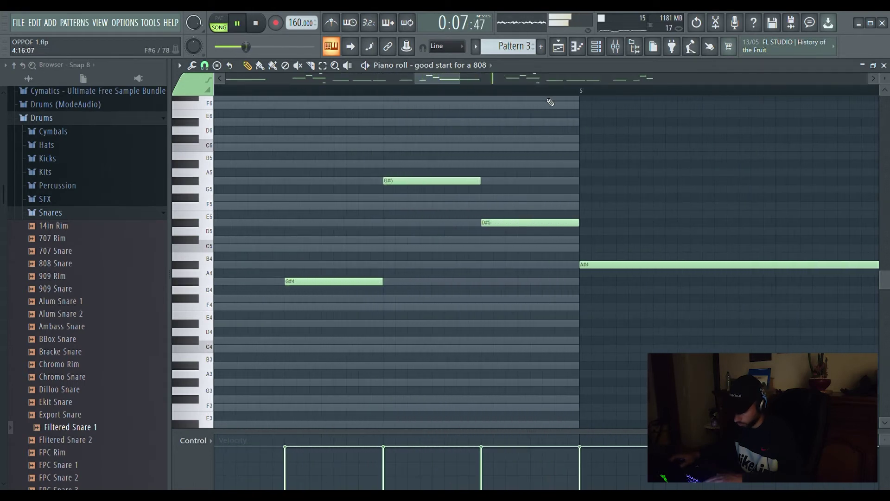
scroll(577, 97, "down", 5)
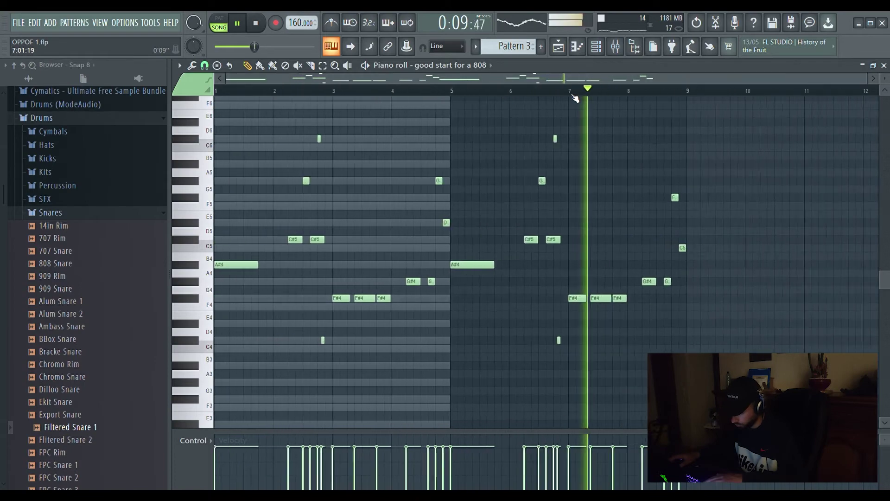
scroll(647, 93, "up", 5)
scroll(648, 93, "down", 4)
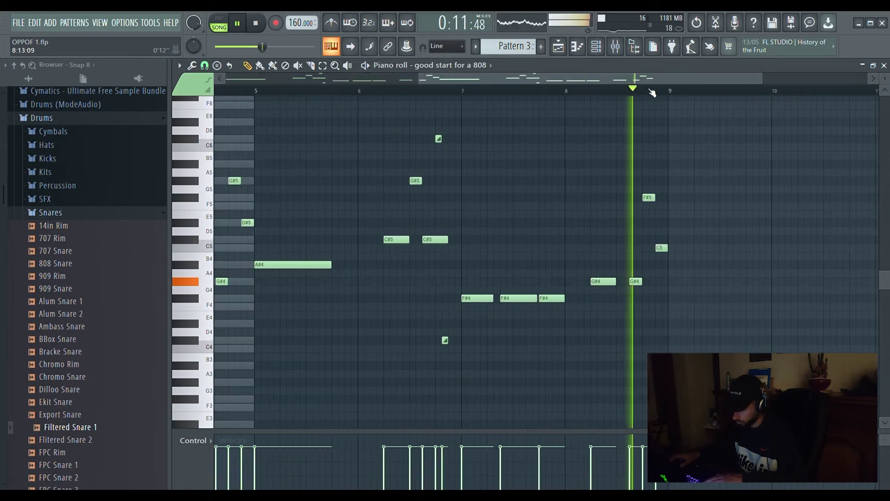
scroll(653, 93, "up", 3)
key("space")
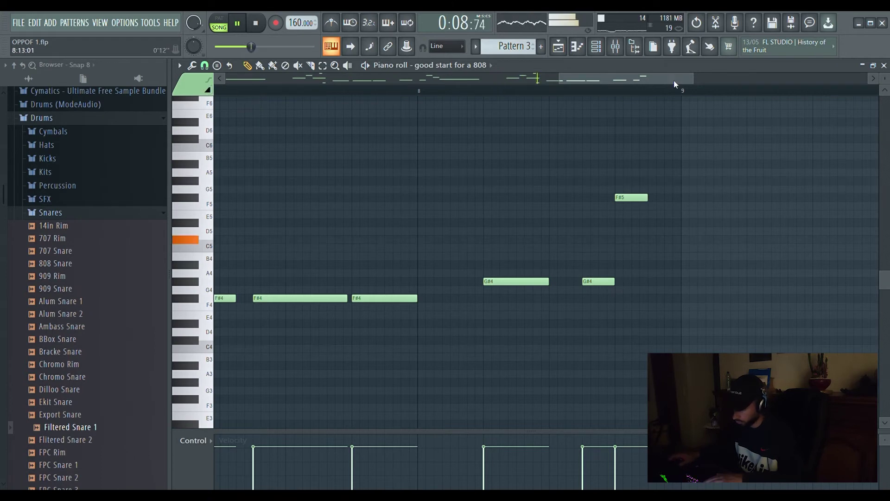
scroll(675, 85, "up", 3)
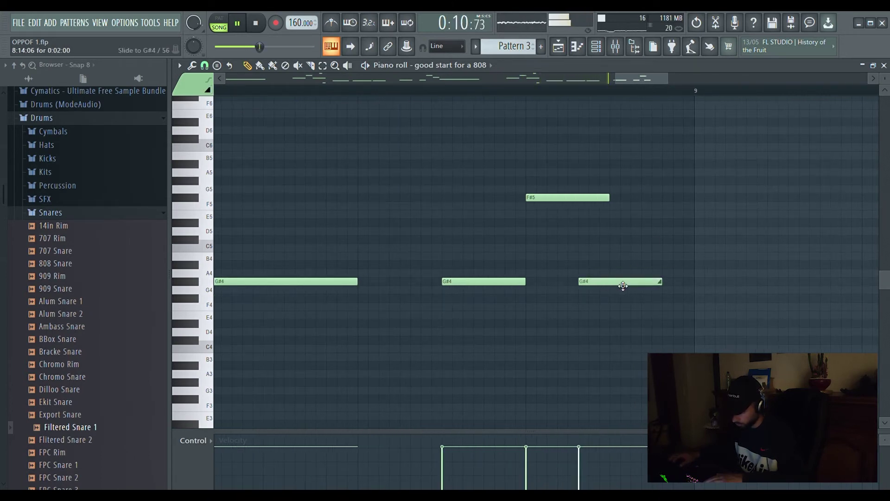
left_click_drag(661, 281, 610, 281)
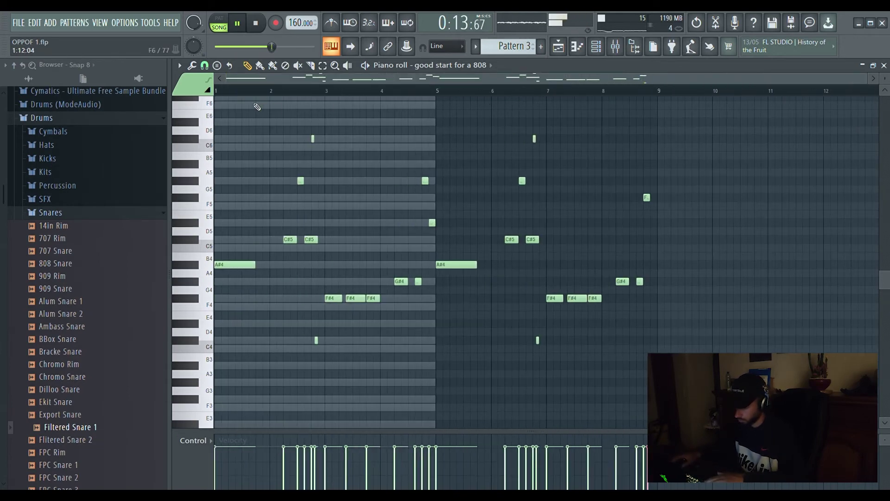
Step: Close the piano roll and duplicate the Pattern 3 clip on Track 13 to start at bar 9
left_click(884, 66)
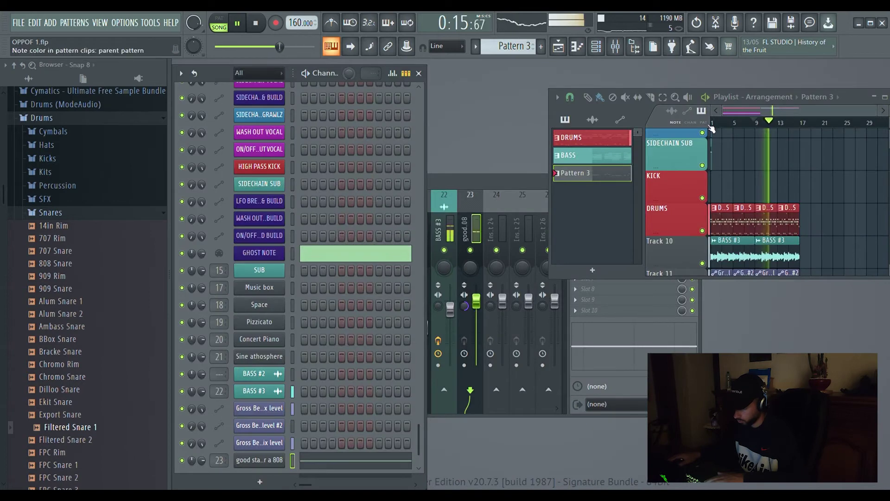
scroll(738, 160, "down", 4)
left_click_drag(739, 159, 745, 240)
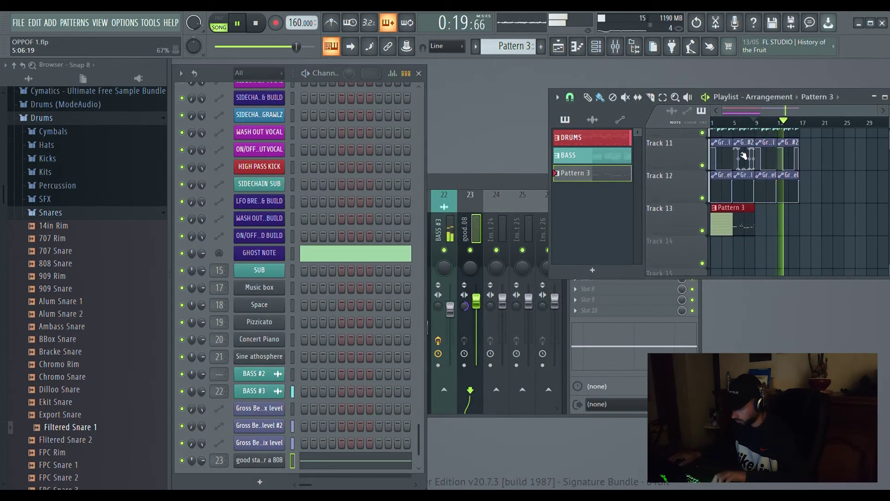
key("ctrl+b")
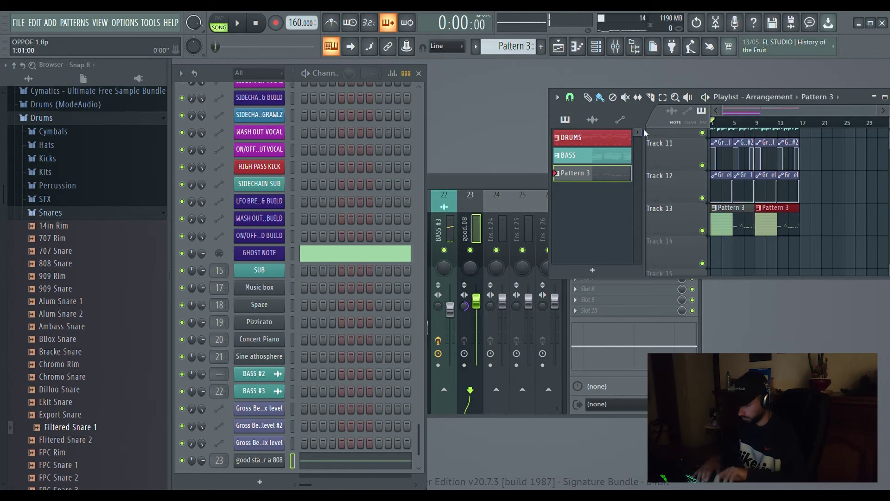
Step: Transpose all notes of the "good start for a 808" channel down one octave and restart playback
key("space")
left_click(350, 465)
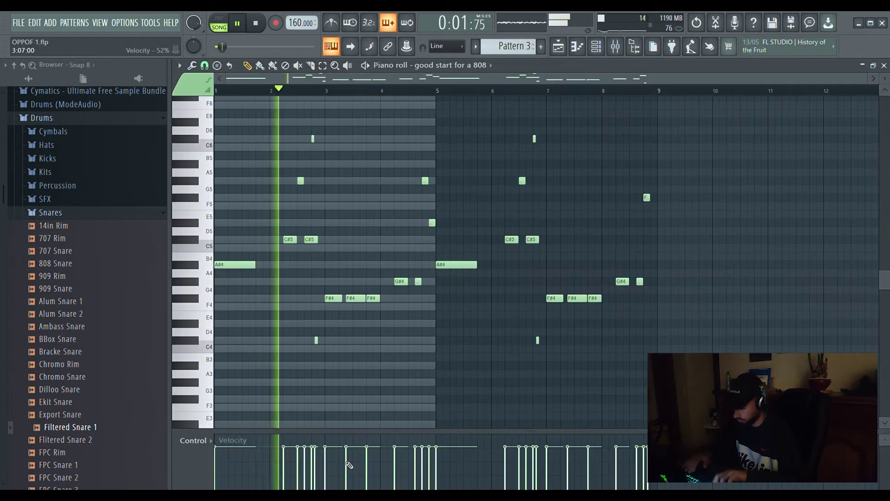
key("ctrl+Down")
key("space")
key("space")
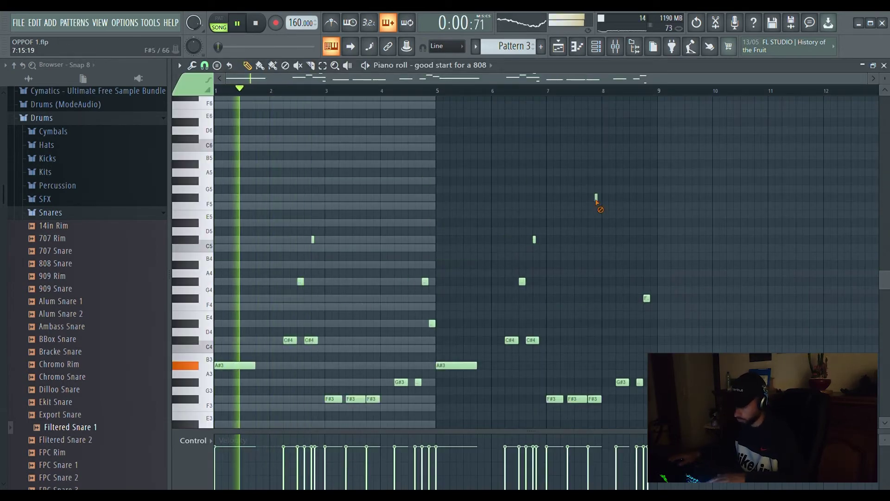
Step: Close the piano roll and lower the volume fader of the 808's mixer track slightly
left_click(873, 66)
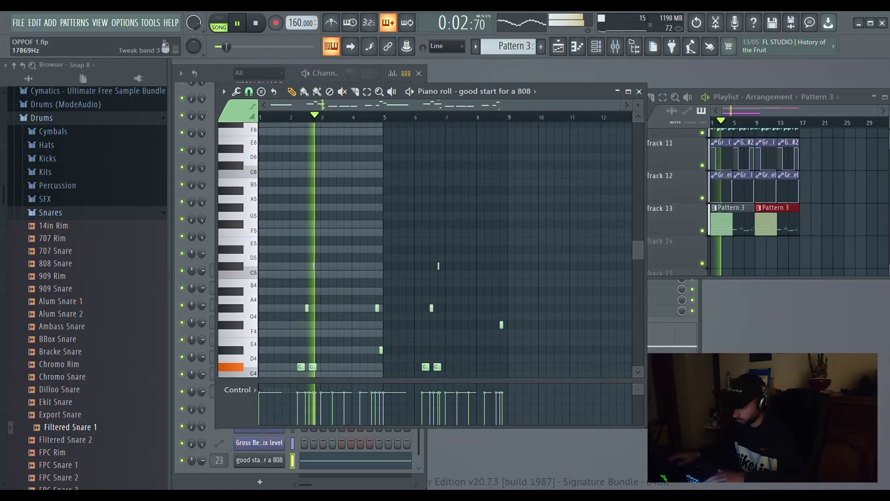
left_click(639, 92)
left_click(499, 186)
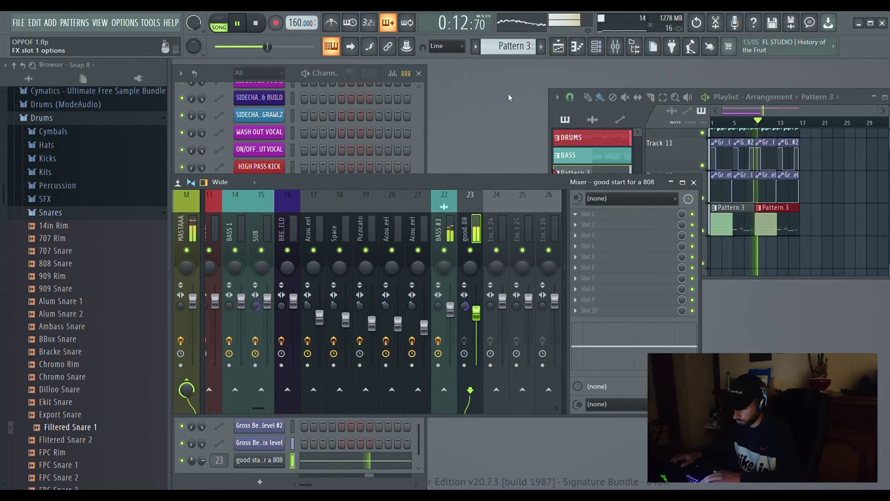
Step: Lengthen the first A#3 note of the 808 part so it ends at the start of bar 2
left_click(314, 462)
scroll(302, 245, "down", 4)
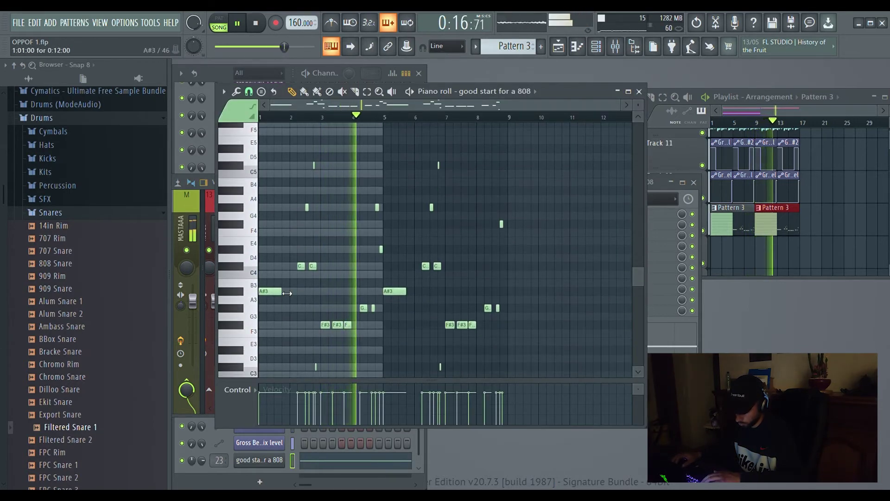
key("space")
key("space")
scroll(266, 157, "up", 5, "ctrl")
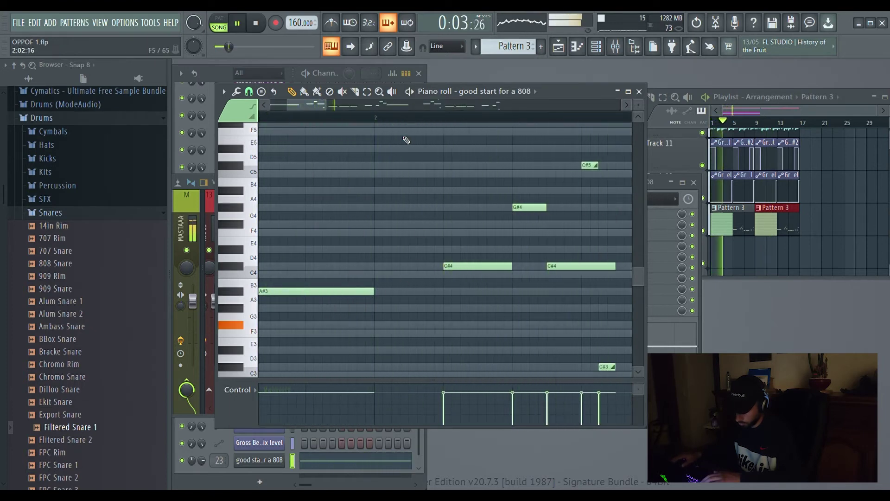
scroll(392, 124, "down", 4, "ctrl")
left_click(638, 93)
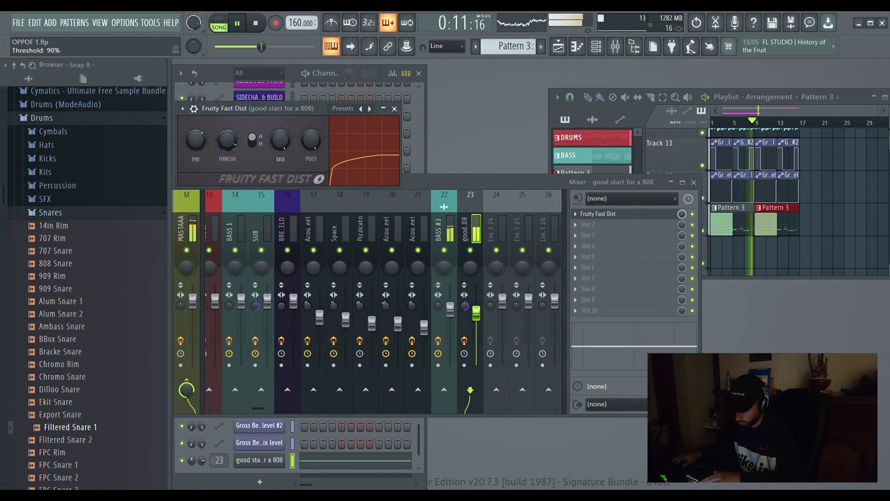
Step: Add Fruity Fast Dist with a 90% threshold, followed by OTT, to the 808's mixer track
left_click(395, 110)
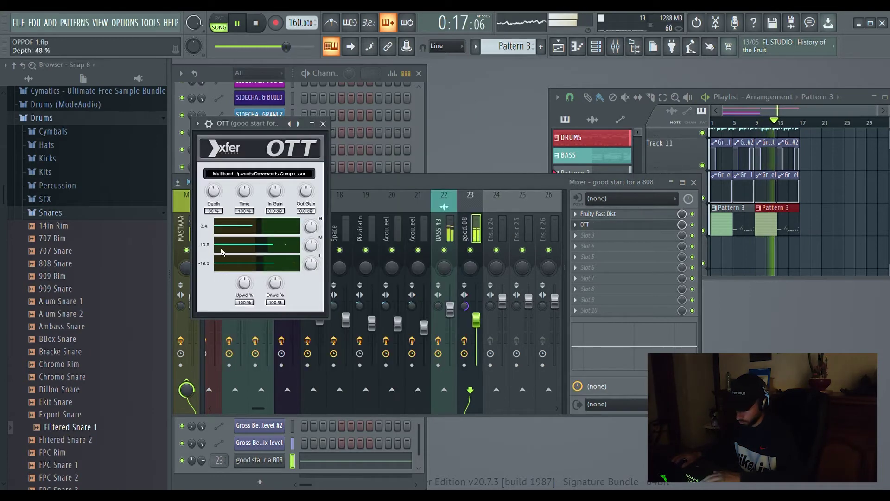
left_click(323, 123)
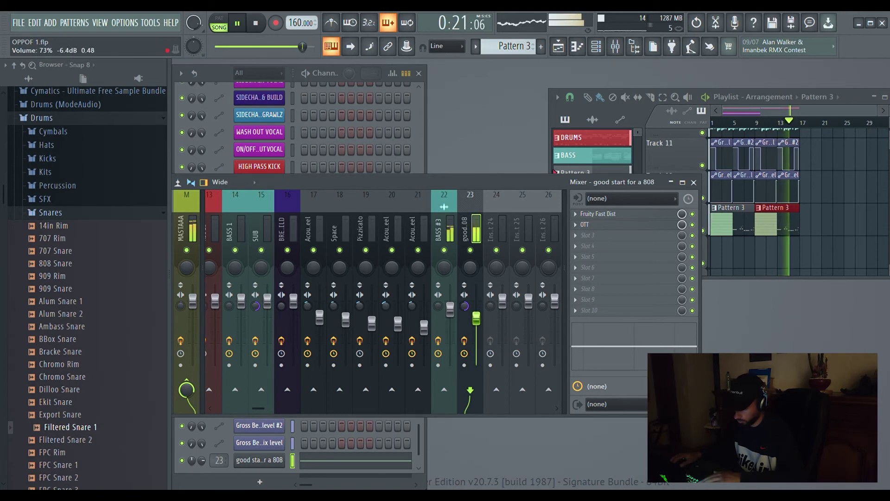
Step: Solo the 808's mixer track and add Fruity parametric EQ 2 to it, cutting the high frequencies with band 7
right_click(471, 252)
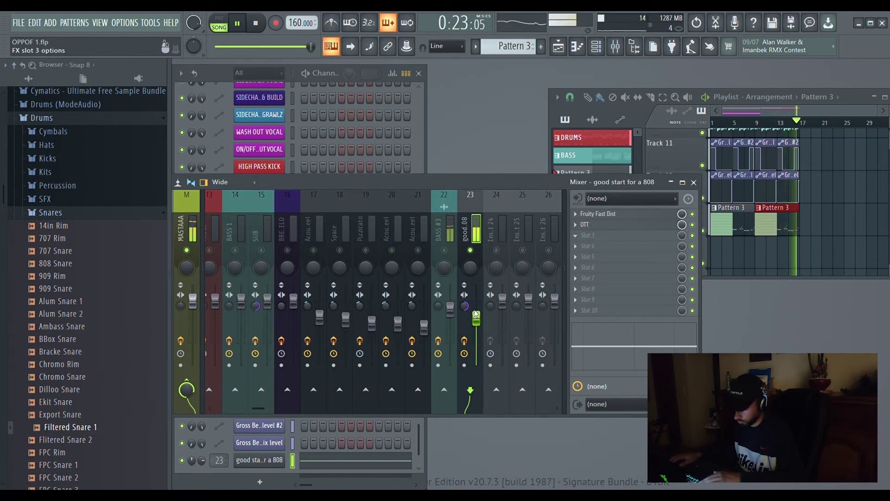
left_click(435, 369)
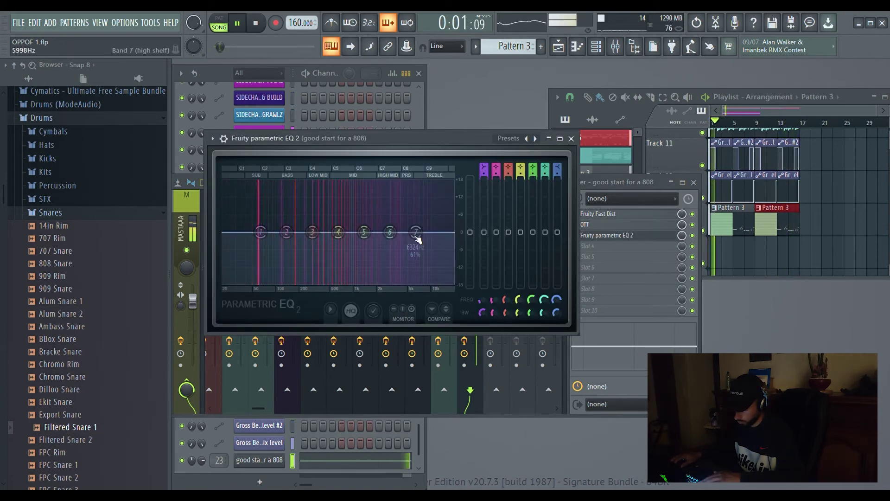
left_click_drag(417, 238, 356, 279)
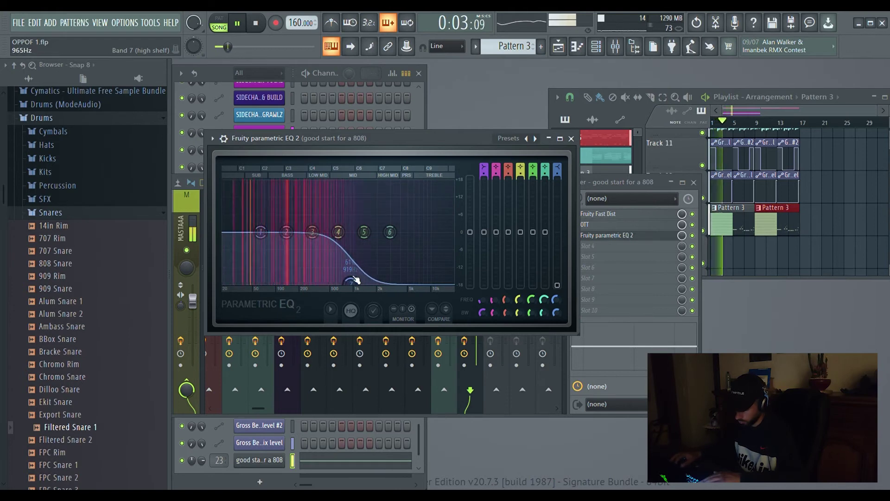
Step: Boost EQ band 4 at about 46 Hz and band 3 at about 131 Hz
left_click_drag(339, 232, 306, 229)
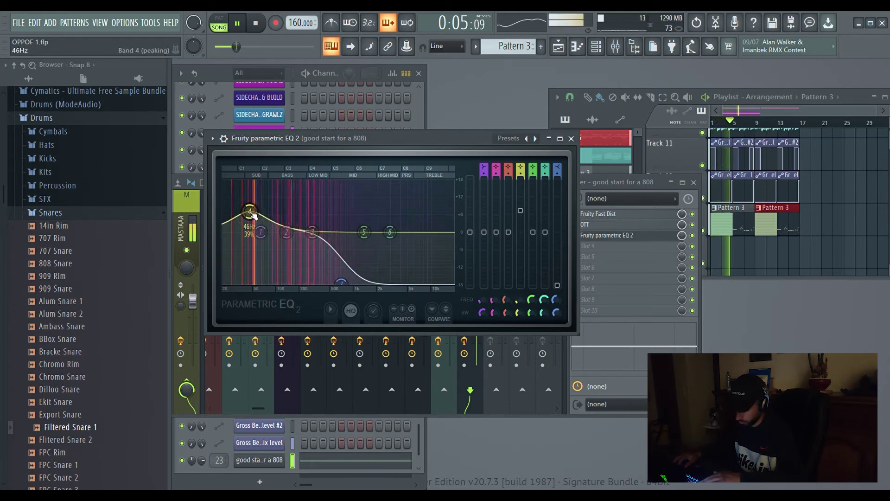
left_click_drag(287, 232, 296, 259)
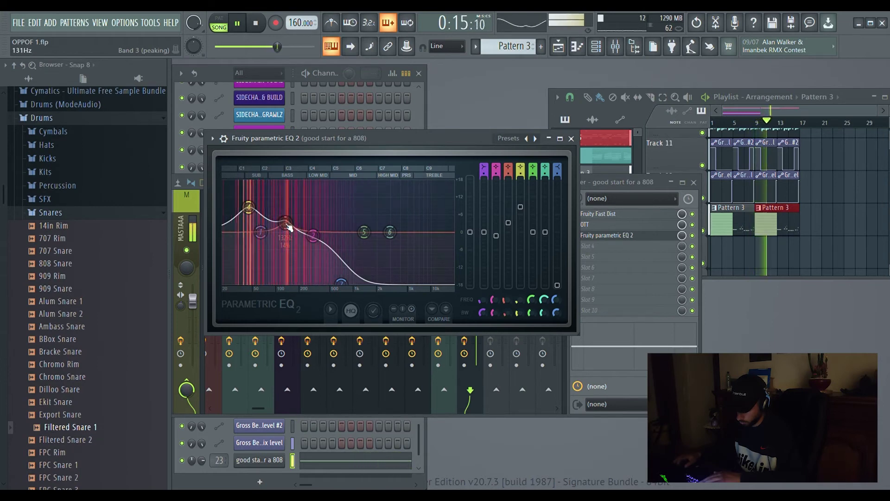
left_click(571, 139)
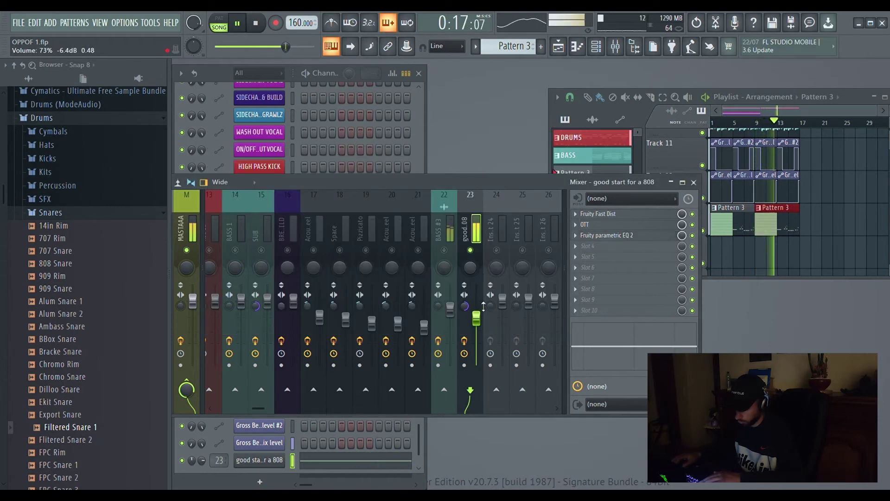
Step: Stop playback and unsolo the 808's mixer track so all tracks are active
key("space")
right_click(470, 251)
right_click(470, 250)
right_click(471, 250)
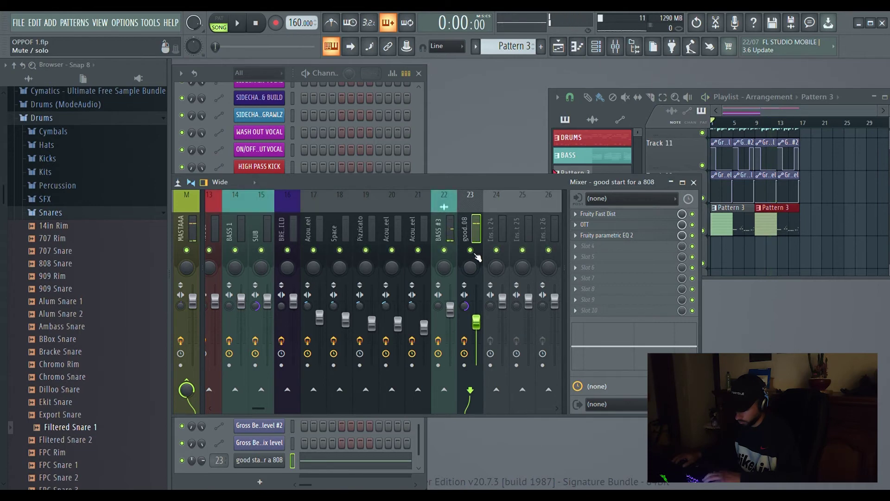
Step: Set the 808 mixer track's volume to 61% against the full mix during playback and save the project
key("space")
left_click_drag(478, 323, 478, 324)
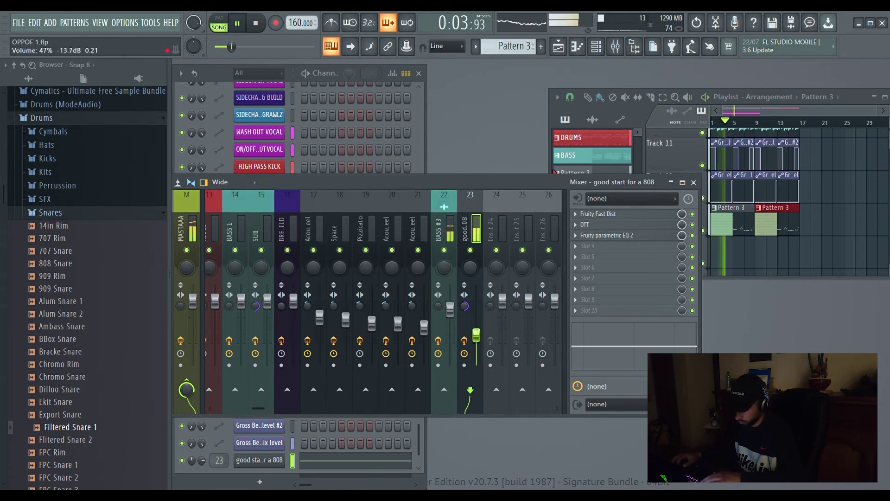
left_click_drag(478, 336, 480, 323)
key("ctrl+s")
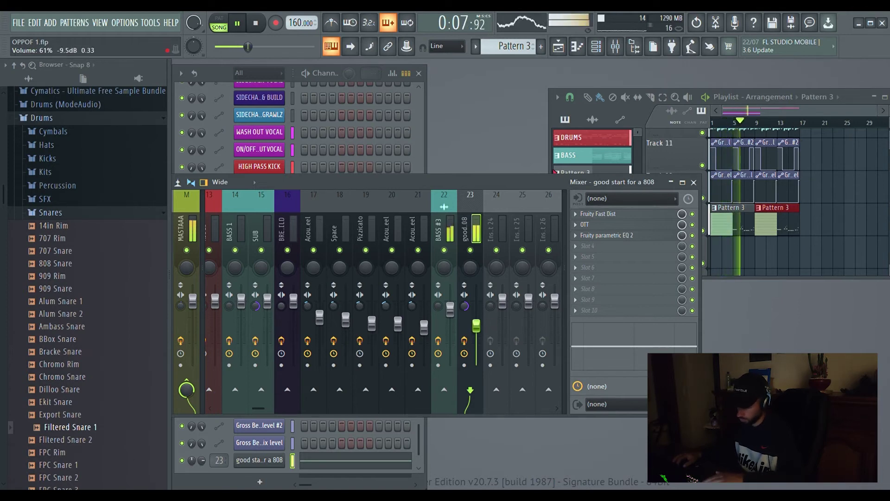
Step: Move the 808's EQ band 3 to 169 Hz at 3.0 dB, reduce band 4's boost slightly, and lower the track volume to 55%
left_click(607, 236)
left_click_drag(286, 223, 296, 223)
left_click_drag(249, 207, 294, 224)
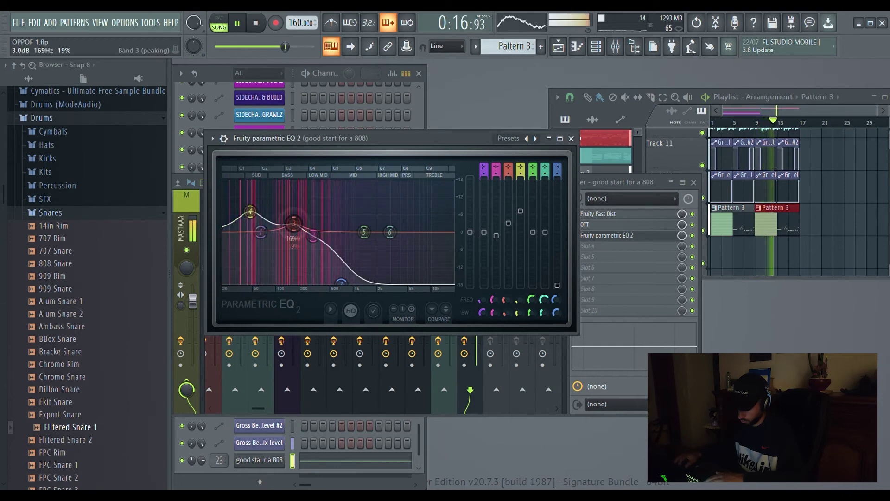
left_click(572, 138)
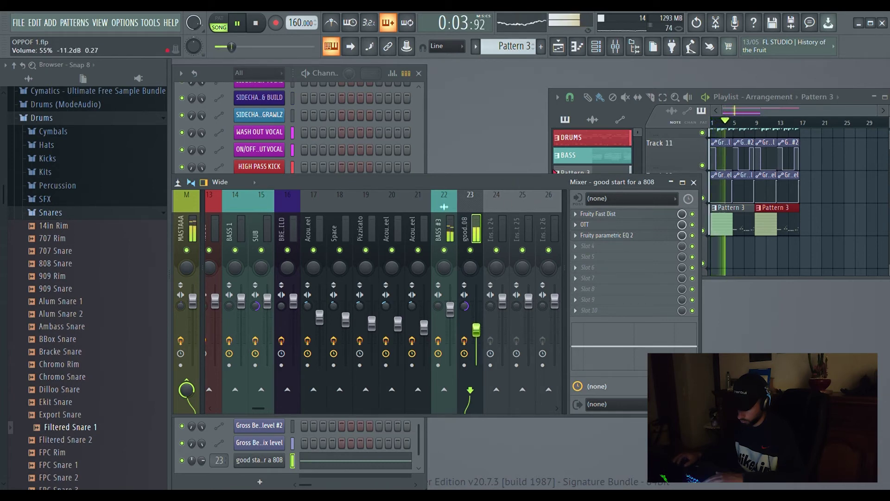
Step: Raise the HI HAT mixer track's volume slightly and maximize the Playlist
scroll(330, 398, "up", 6)
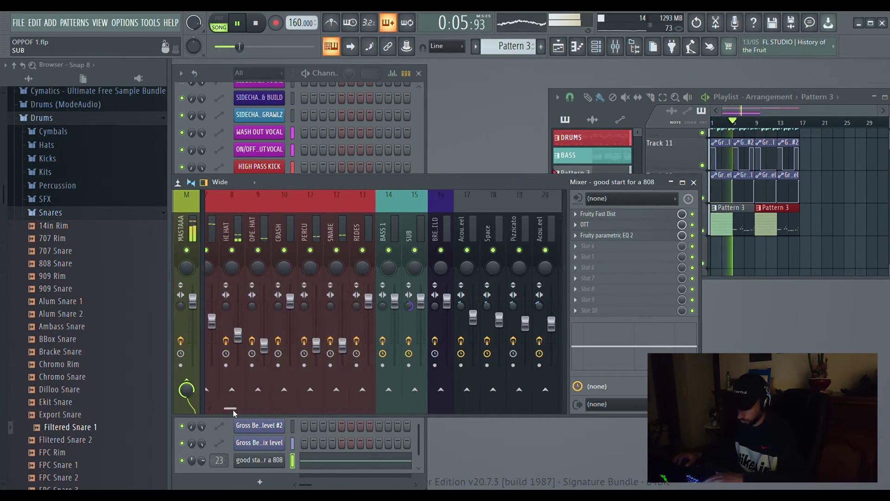
left_click(407, 338)
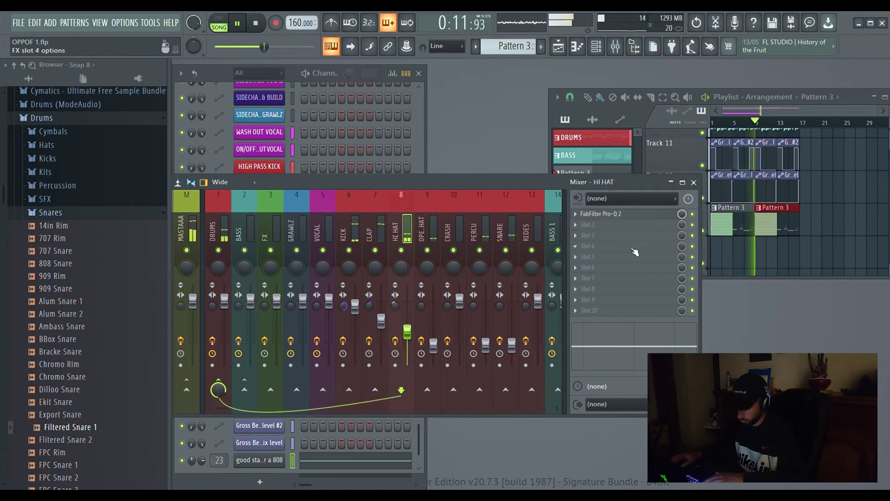
left_click(885, 97)
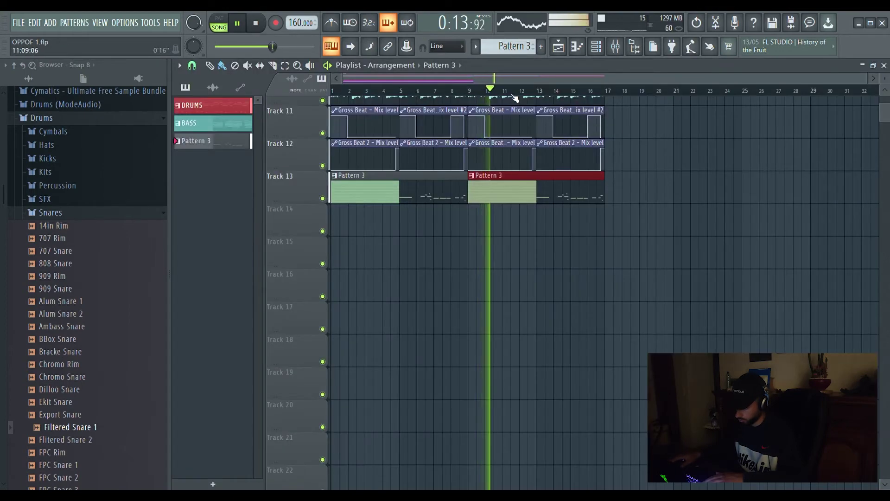
Step: Set the BASS #3 mixer track's volume to 76% during playback and save the project
scroll(591, 240, "up", 4)
scroll(591, 239, "up", 3)
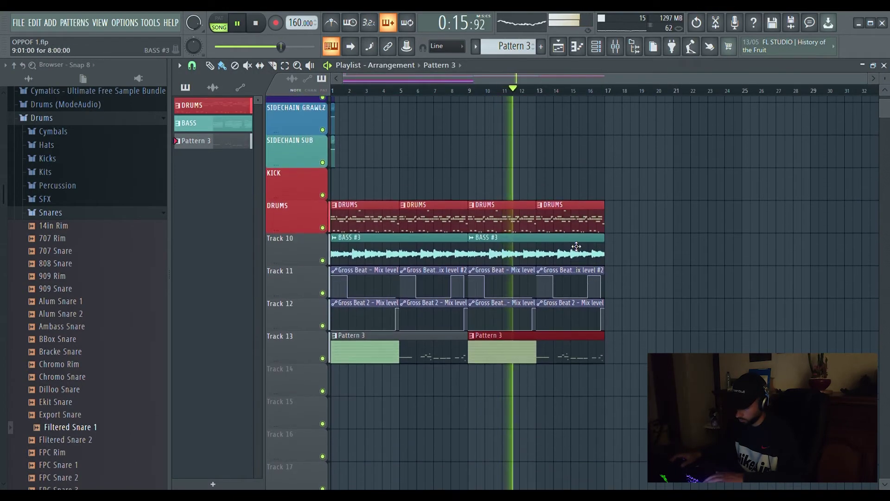
left_click(873, 65)
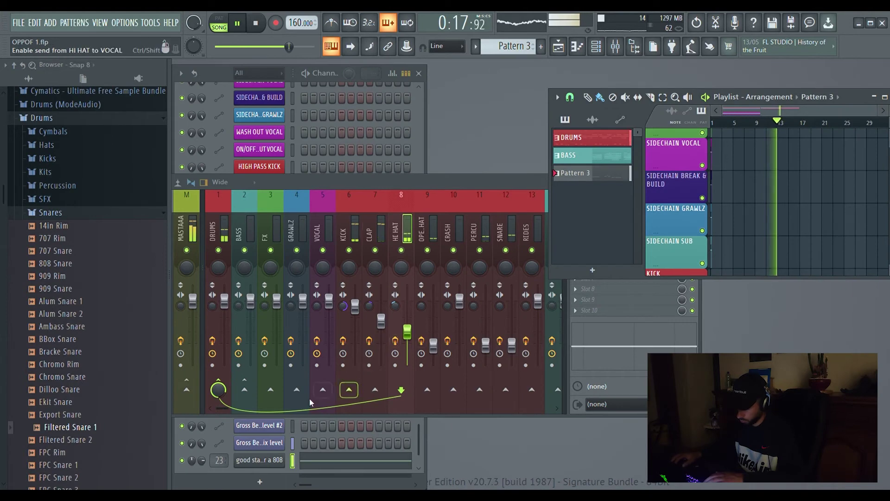
left_click_drag(223, 408, 255, 408)
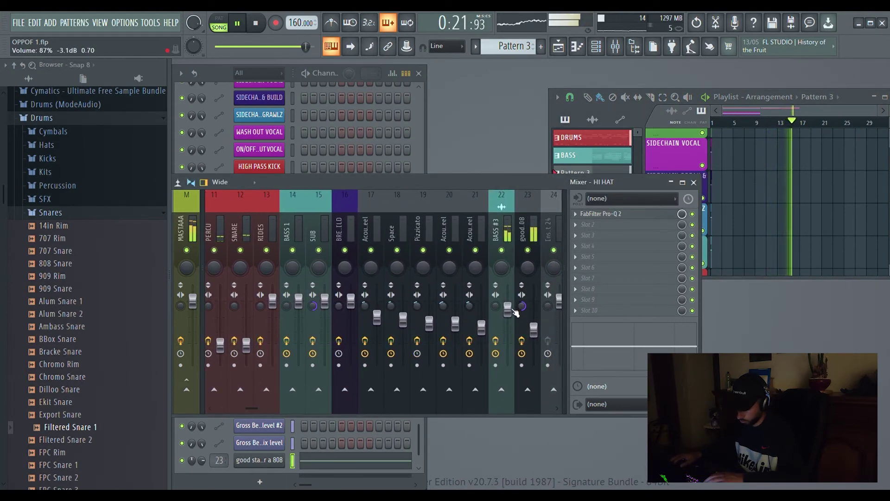
left_click_drag(508, 309, 513, 324)
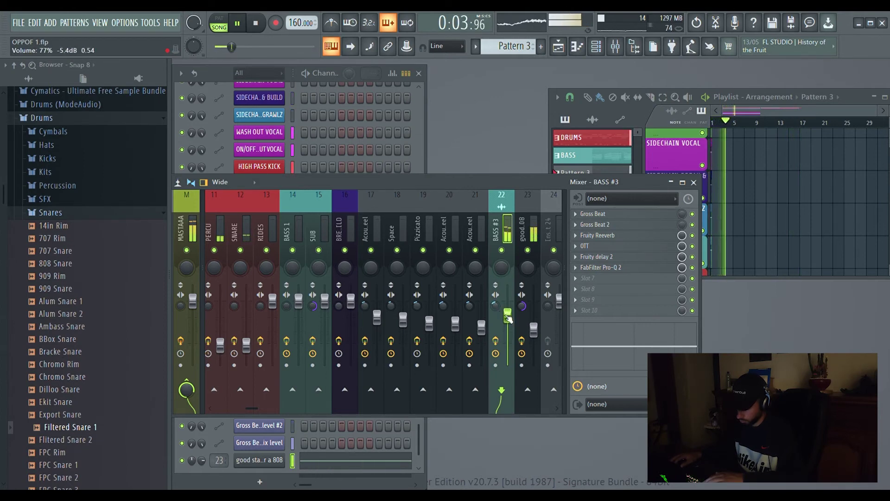
left_click_drag(509, 320, 508, 320)
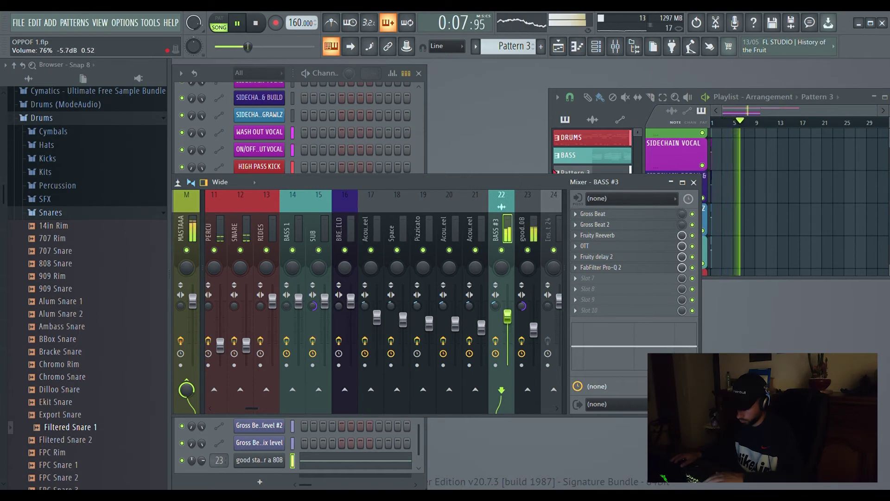
key("ctrl+s")
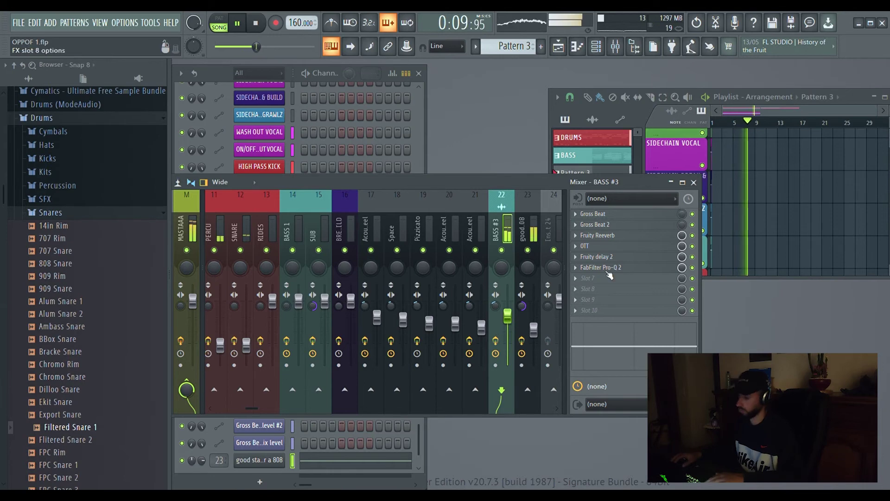
Step: Look over the drum, bass, Gross Beat and Pattern 3 clips in the Playlist during playback
left_click_drag(849, 97, 525, 120)
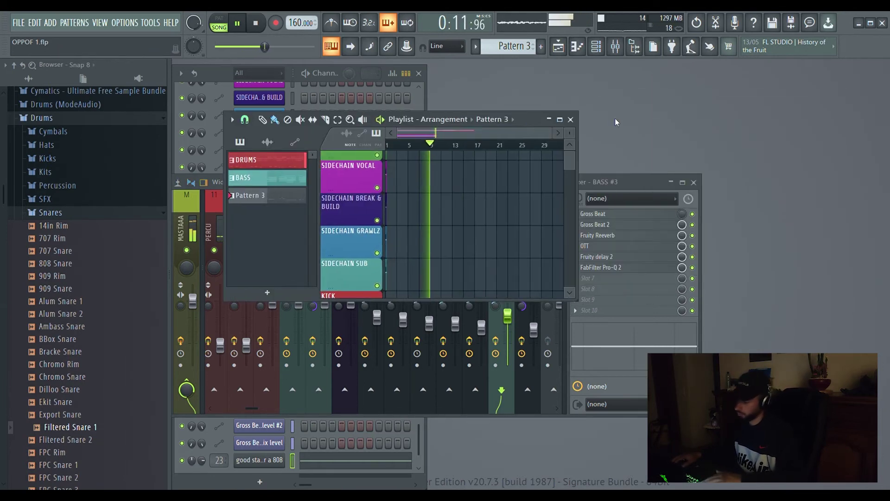
left_click(560, 119)
scroll(619, 205, "down", 5)
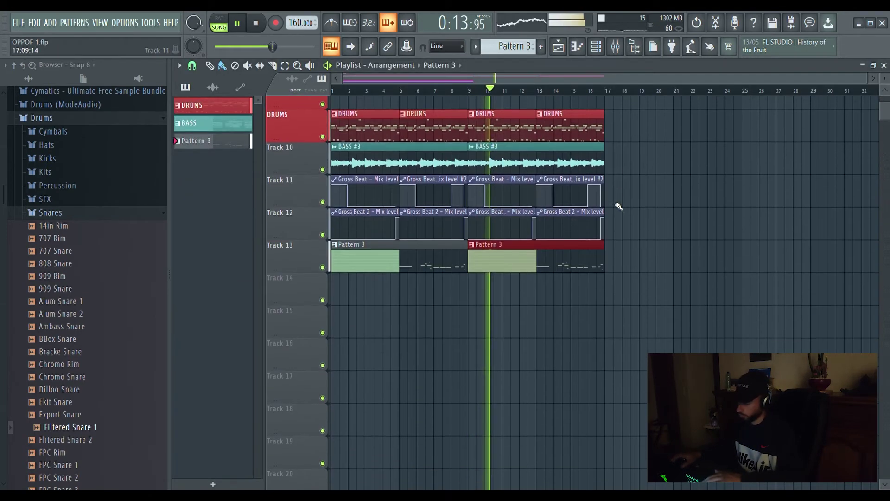
scroll(617, 204, "up", 5)
scroll(598, 200, "down", 3)
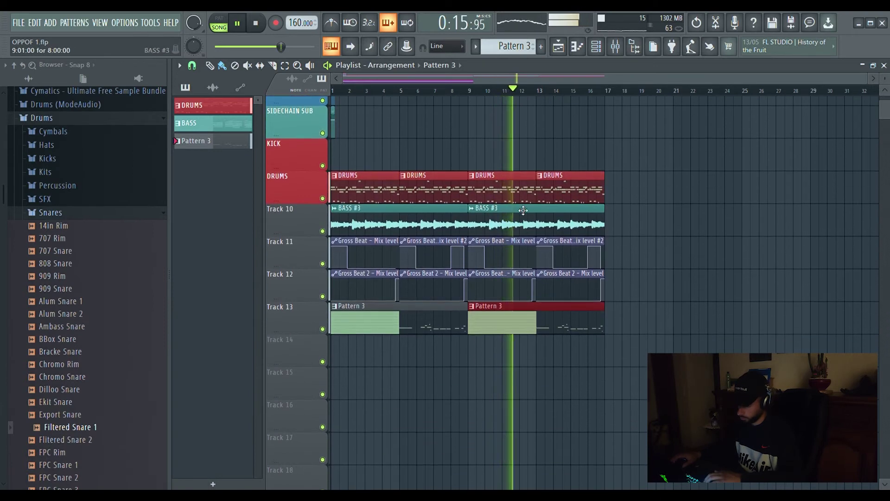
scroll(598, 200, "up", 3)
left_click(874, 65)
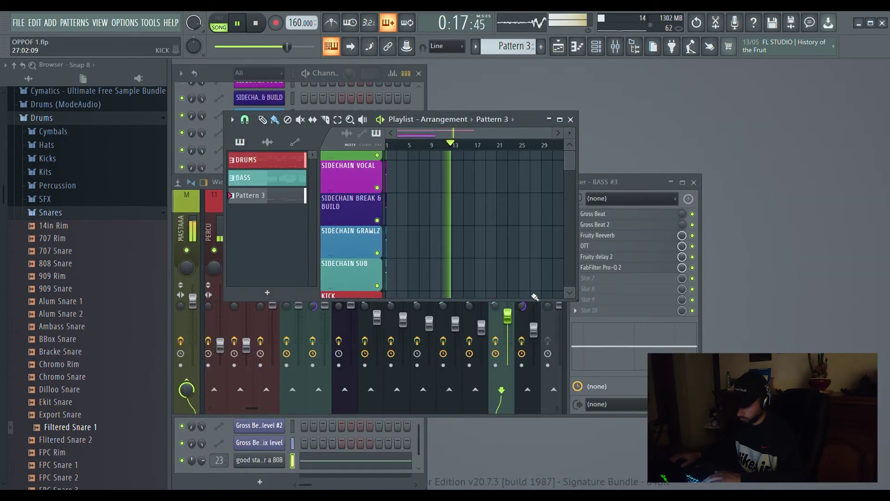
Step: Stop playback and copy Fruity Balance from the BREAK & BUILD mixer track to slot 4 of the 808's mixer track
left_click(614, 182)
key("space")
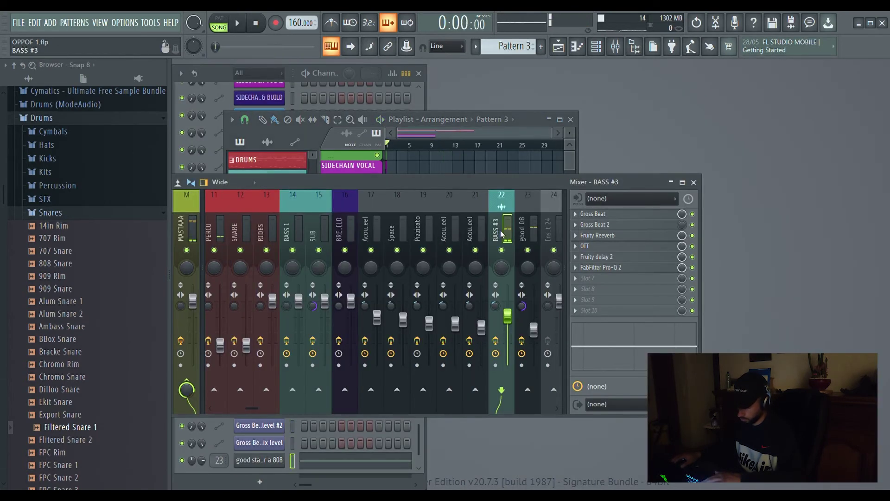
left_click(357, 411)
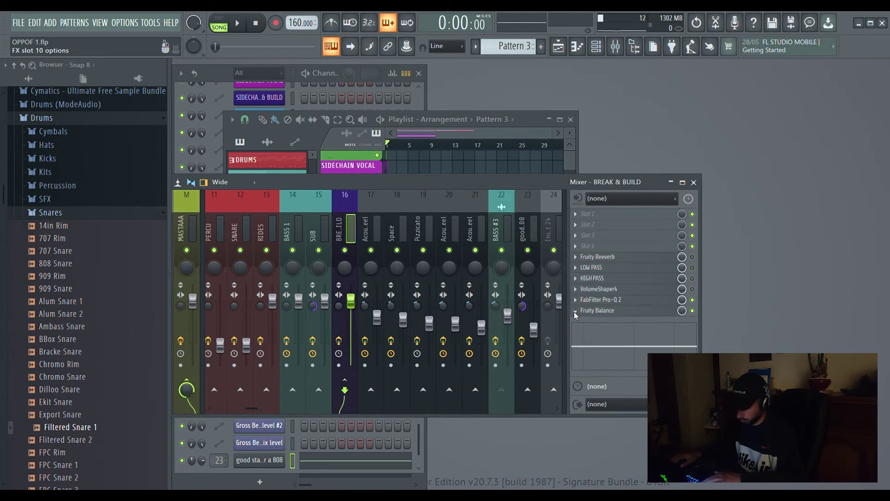
left_click_drag(527, 229, 528, 229)
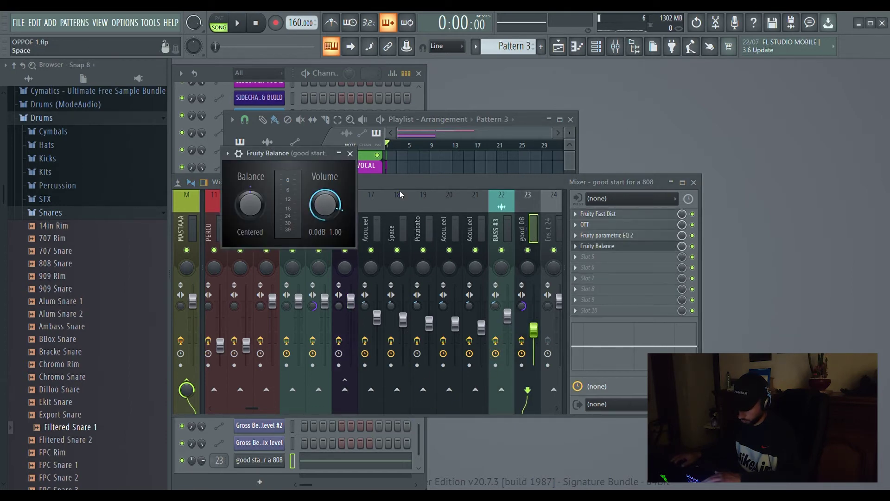
left_click(350, 153)
Step: Delete the automation clip on the SIDECHAIN GRAWLZ track and move the SIDECHAIN BREAK & BUILD clip down into its place
left_click(560, 119)
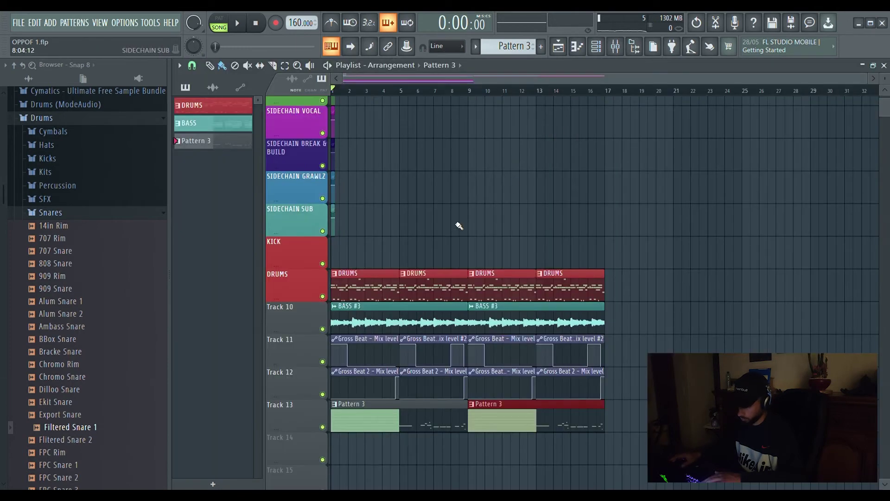
key("space")
scroll(393, 180, "down", 1)
scroll(343, 92, "up", 6)
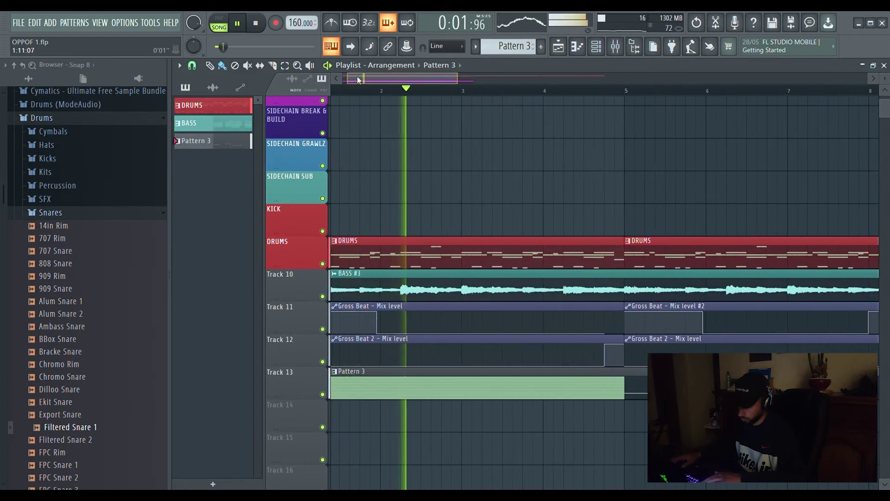
left_click_drag(358, 79, 348, 81)
right_click(342, 150)
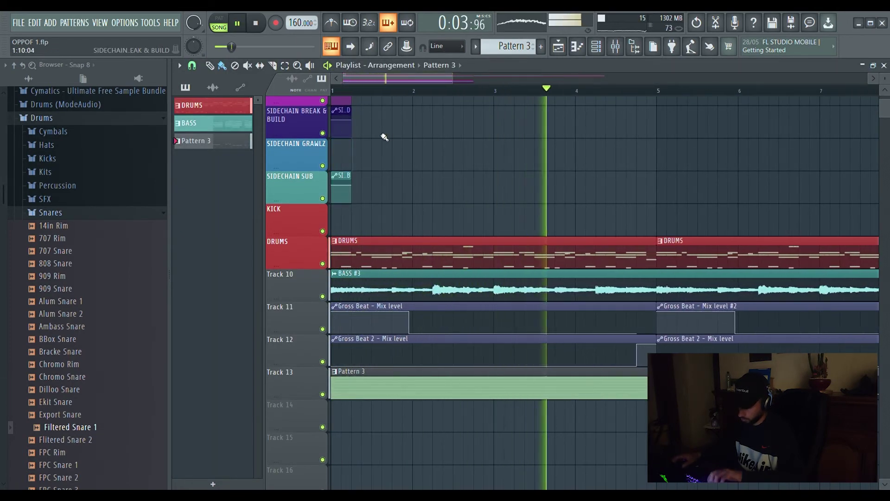
double_click(322, 128)
key("shift+Down")
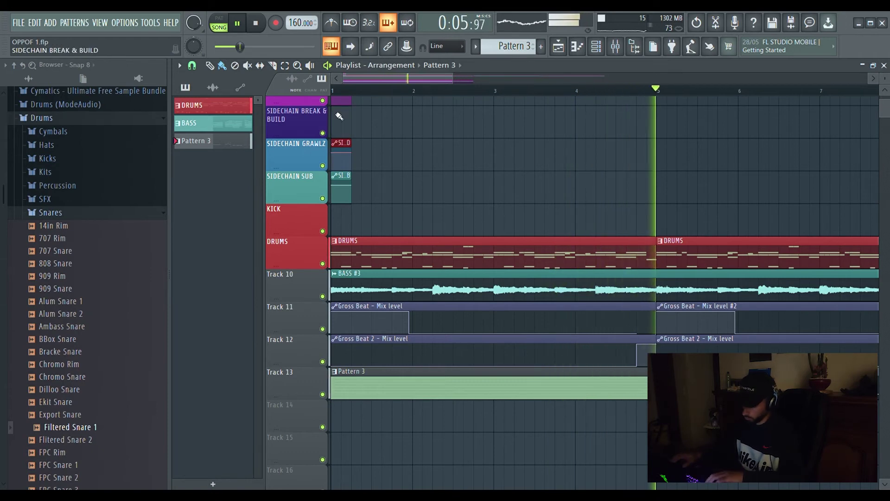
scroll(360, 80, "up", 4)
key("space")
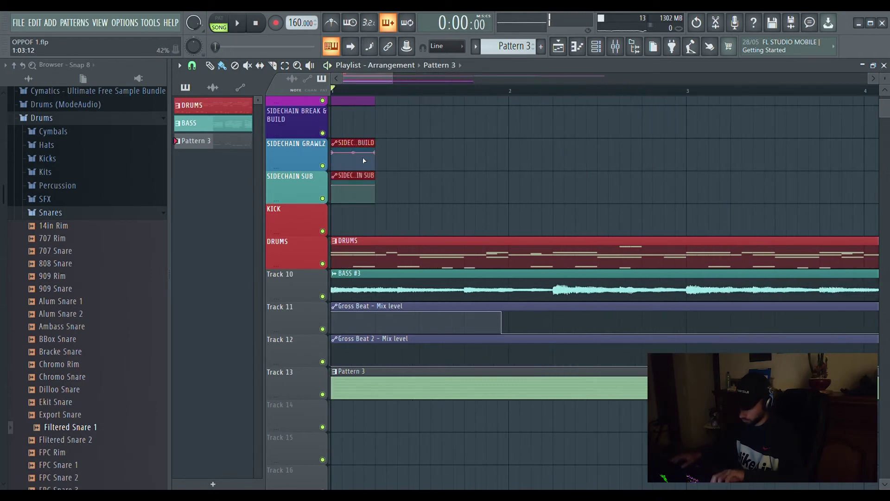
Step: Move all BASS #3, Gross Beat and Pattern 3 clips down five tracks so they start on Track 15
scroll(413, 214, "down", 6)
left_click_drag(647, 465, 330, 270)
key("shift+Down")
key("shift+Down")
key("shift+Down")
key("shift+Down")
key("shift+Down")
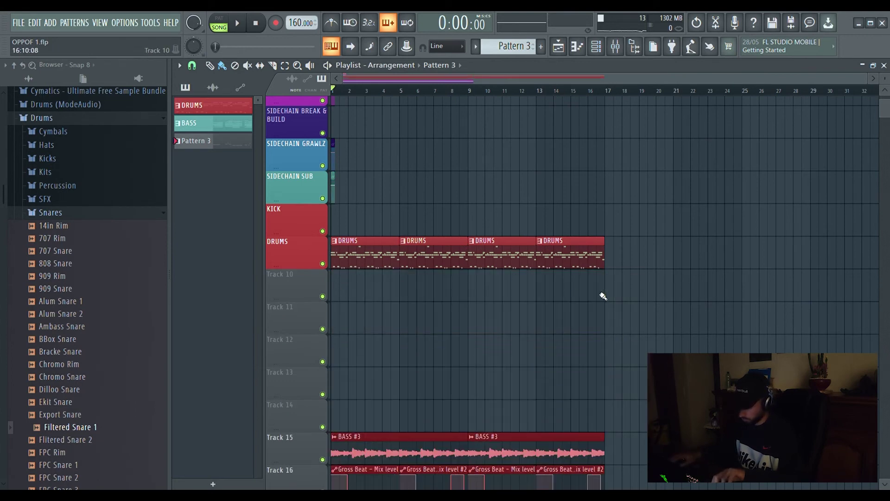
Step: Delete the four DRUMS clips from the Playlist and split the DRUMS pattern by channel
left_click_drag(632, 298, 332, 204)
key("Delete")
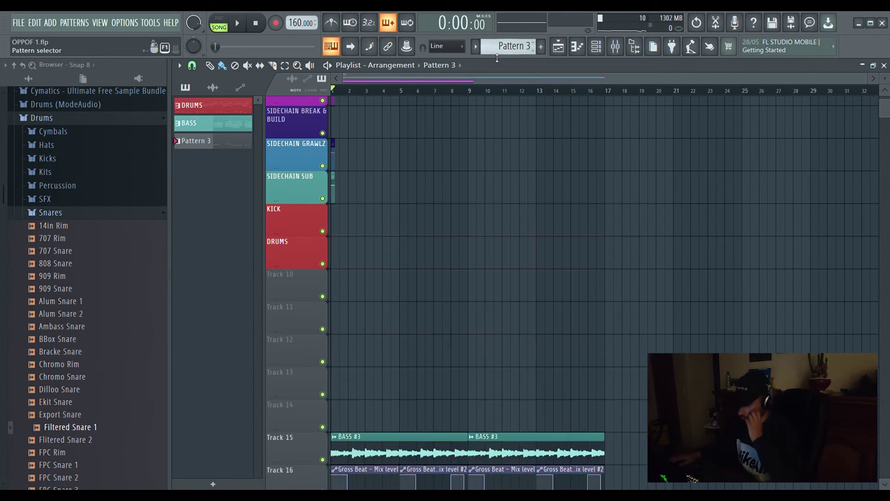
scroll(485, 47, "up", 2)
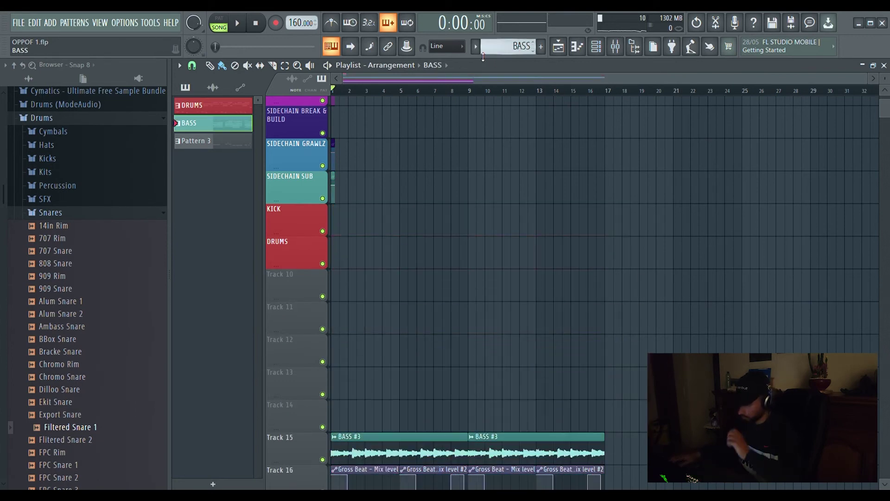
left_click(559, 230)
left_click(222, 194, "shift")
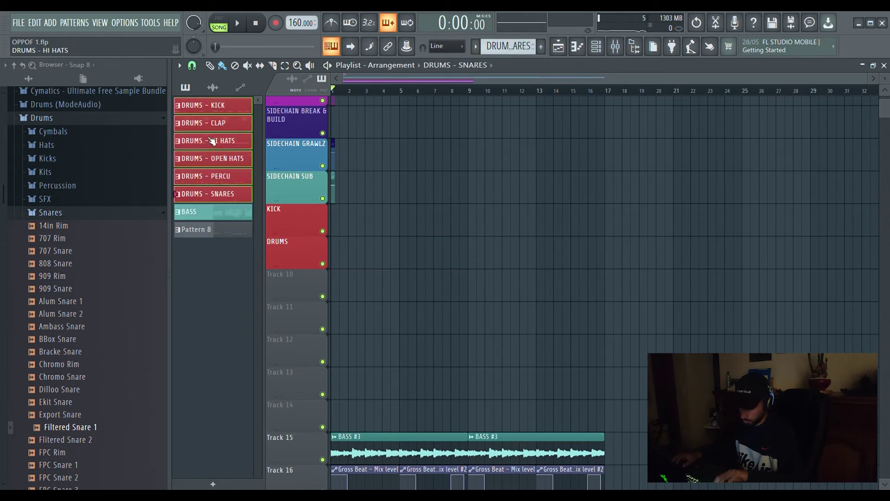
Step: Place the six split drum patterns at bar 1 from the KICK track to Track 13, and move the clips below up one track
left_click_drag(213, 141, 363, 233)
left_click_drag(415, 246, 386, 252)
scroll(387, 252, "down", 7)
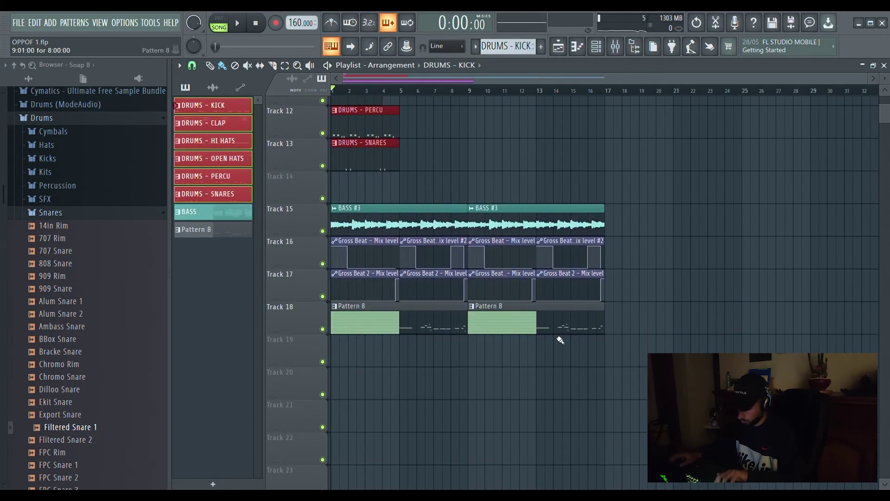
left_click_drag(643, 385, 302, 203)
key("shift+Up")
scroll(301, 205, "up", 6)
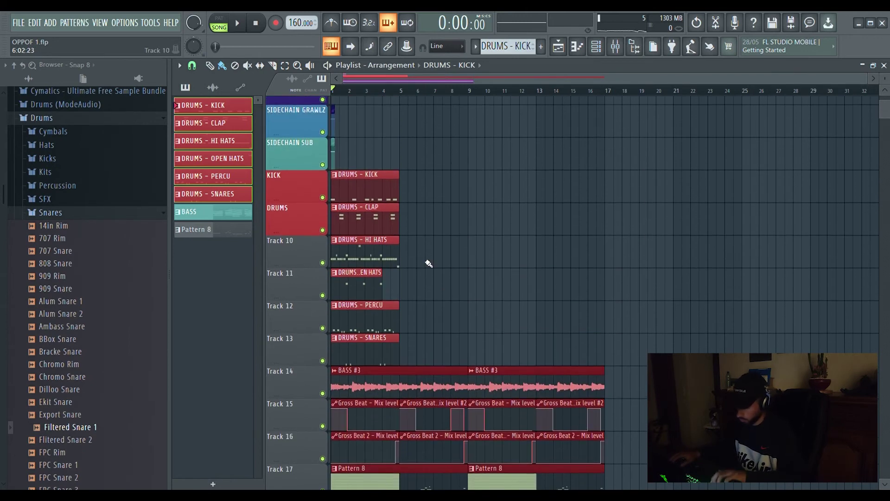
Step: Duplicate the six drum clips three times in a row along the timeline
left_click_drag(431, 366, 294, 203)
key("ctrl+b")
key("ctrl+b")
key("ctrl+b")
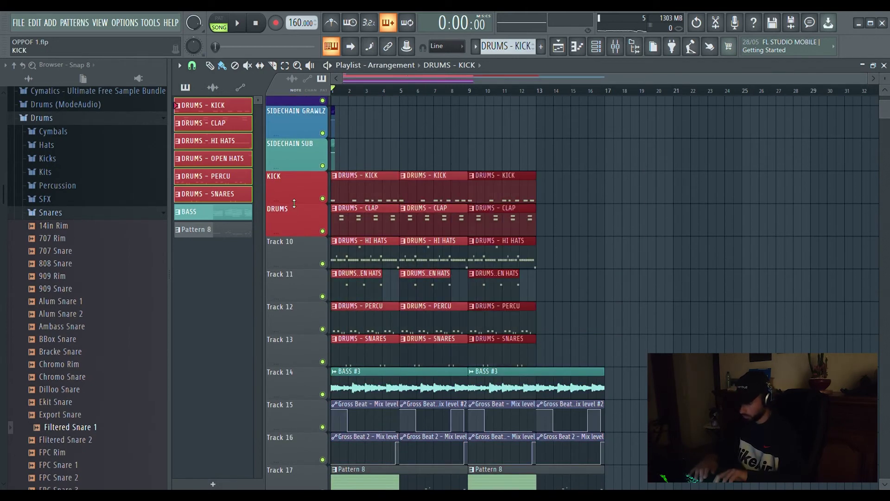
Step: Copy the SIDECHAIN BREAK & BUILD and SIDECHAIN SUB clips from bar 1 onto the following kick hits, up to the start of bar 3
scroll(340, 96, "up", 2)
scroll(340, 96, "up", 4)
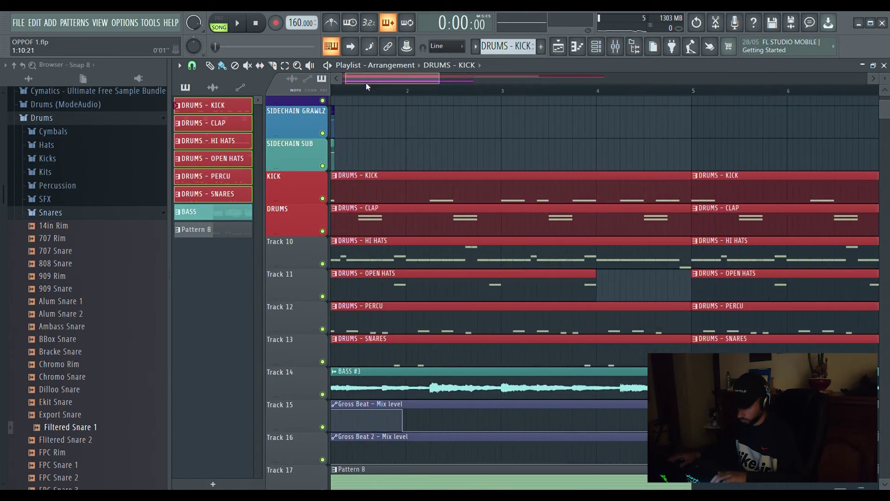
left_click_drag(380, 165, 510, 114)
scroll(459, 118, "up", 5)
scroll(413, 95, "down", 6)
scroll(510, 99, "up", 6)
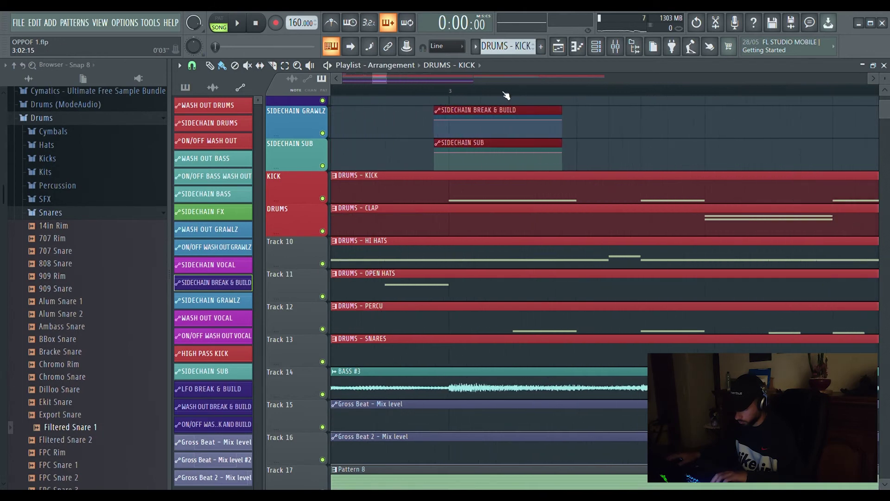
Step: Copy the two sidechain clips onto the bar 3 kick hits at steps 7 and 13
scroll(445, 104, "down", 3)
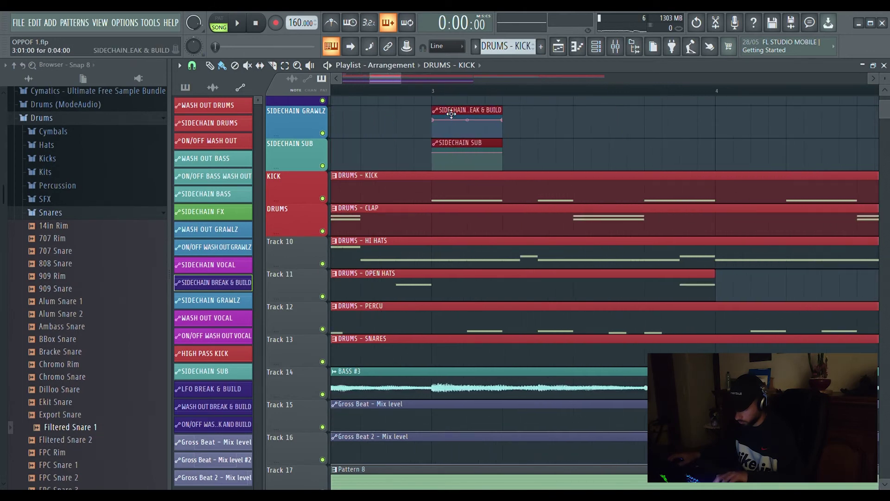
left_click_drag(447, 113, 592, 110)
scroll(535, 111, "up", 5)
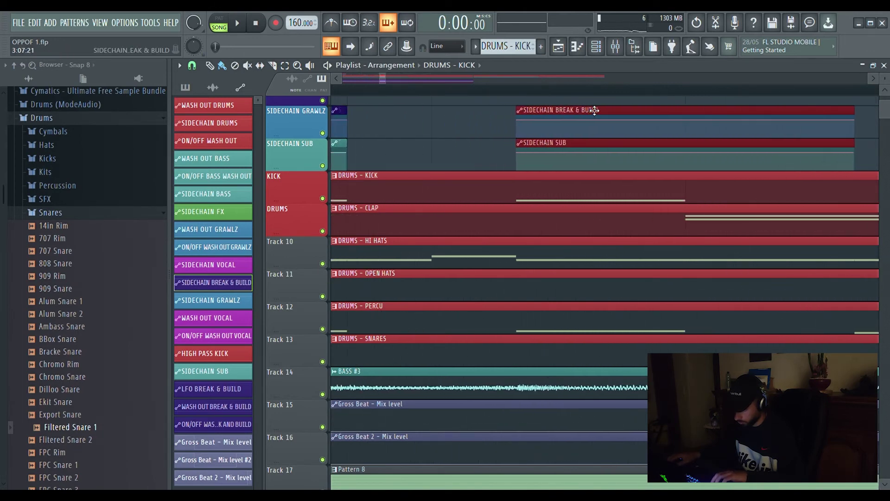
scroll(519, 94, "down", 5)
left_click_drag(536, 114, 604, 114)
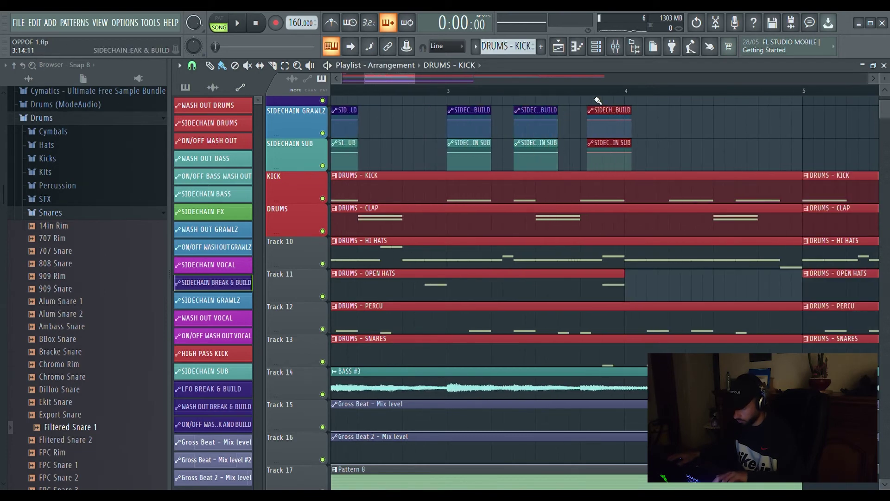
scroll(587, 116, "up", 5)
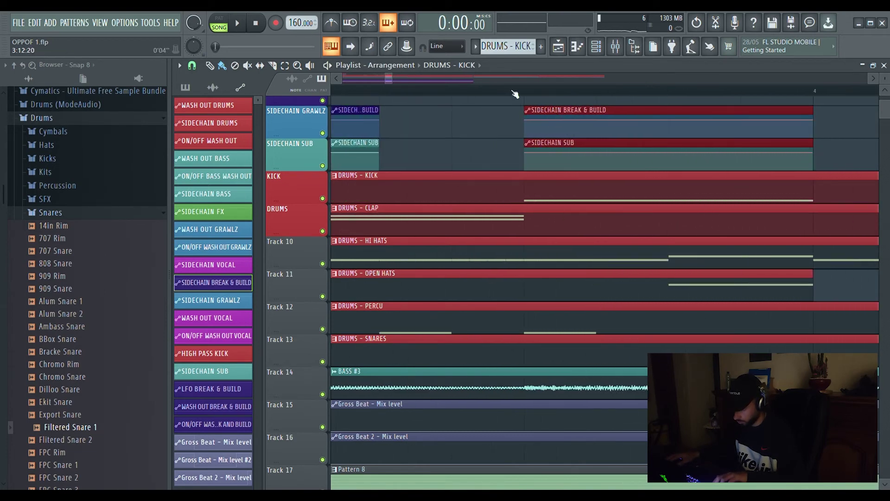
scroll(515, 93, "down", 8)
scroll(564, 97, "up", 4)
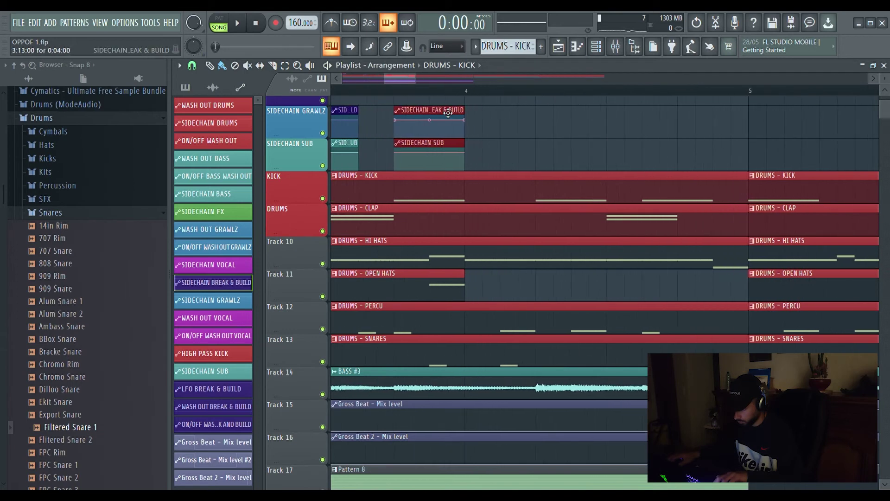
Step: Copy the two sidechain clips onto the bar 4 kick hits at steps 5 and 11
left_click_drag(448, 111, 590, 111)
scroll(547, 111, "up", 5)
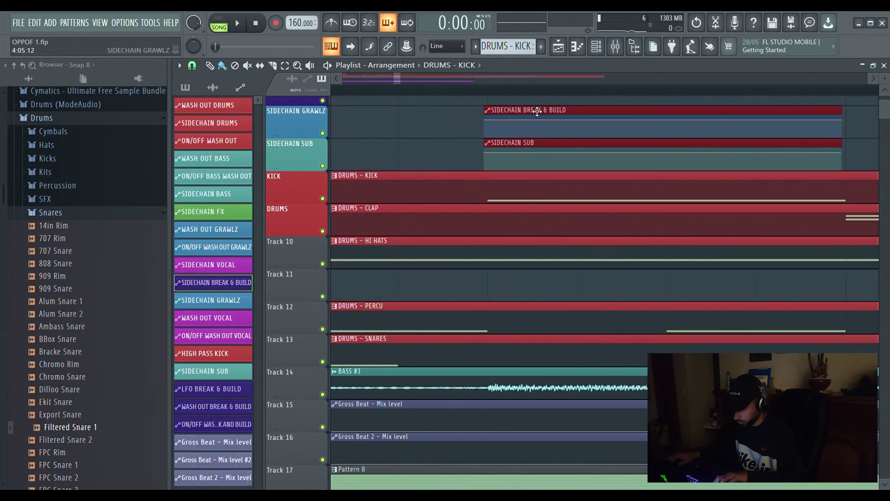
scroll(487, 96, "down", 4)
left_click_drag(507, 113, 656, 113)
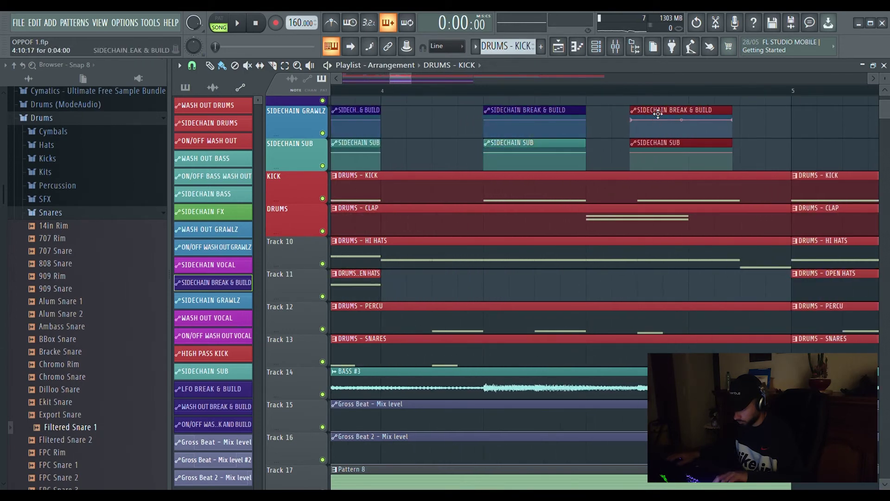
scroll(653, 97, "up", 4)
scroll(650, 95, "down", 4)
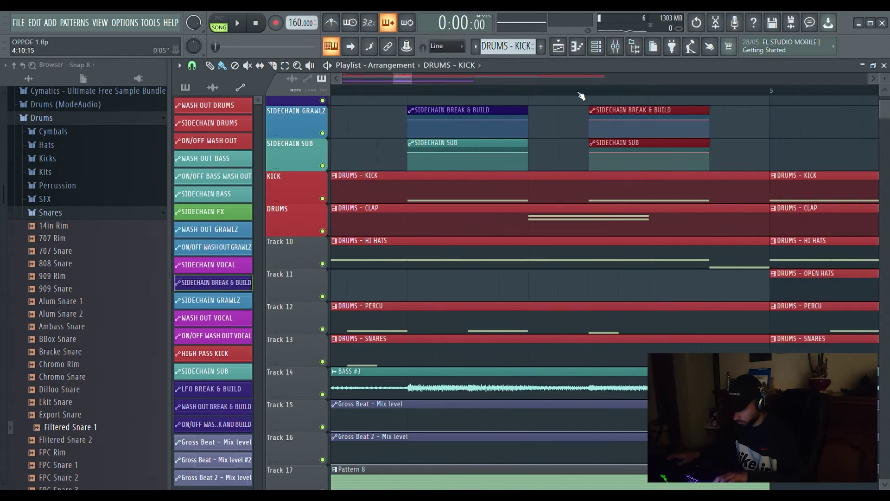
Step: Copy the bars 1–4 SIDECHAIN BREAK & BUILD and SIDECHAIN SUB clips to bar 5, aligned with the second set of kicks
scroll(645, 94, "down", 5)
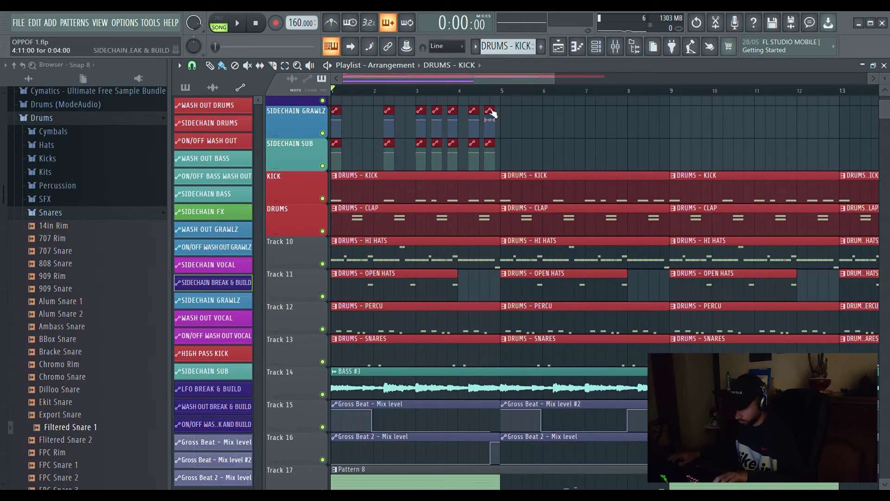
scroll(492, 112, "up", 3)
left_click_drag(492, 112, 817, 121)
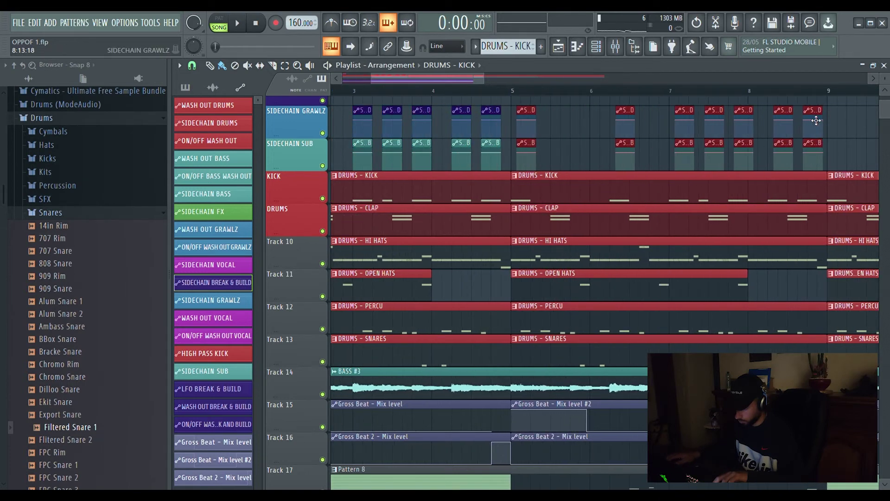
scroll(515, 116, "up", 8)
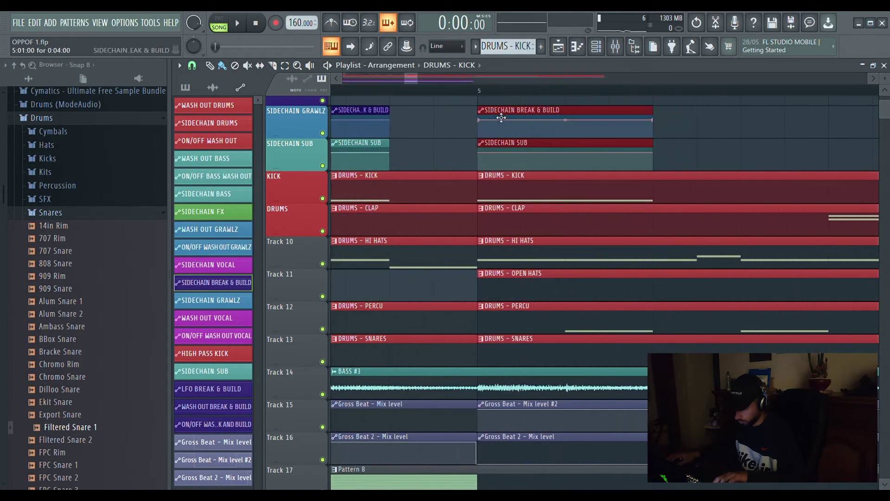
scroll(553, 150, "down", 10)
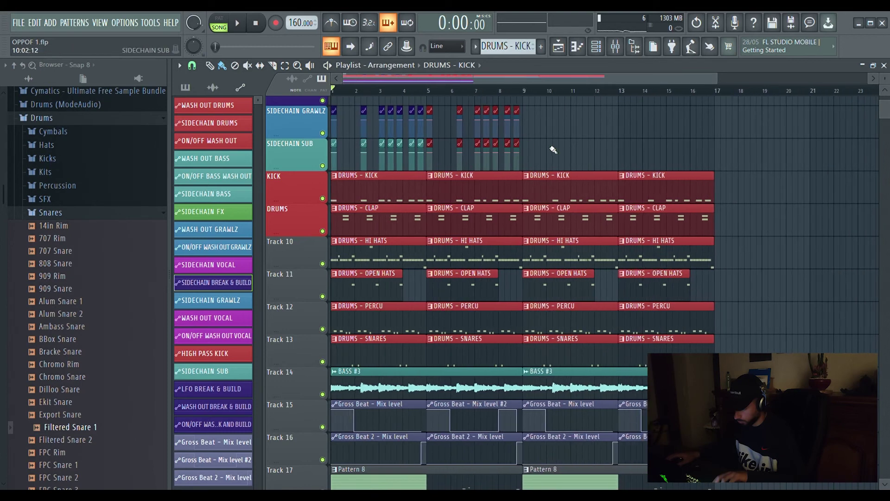
Step: Copy all the sidechain clips of bars 1–8 along the timeline and align the copies to start at bar 9
left_click_drag(586, 173, 332, 107)
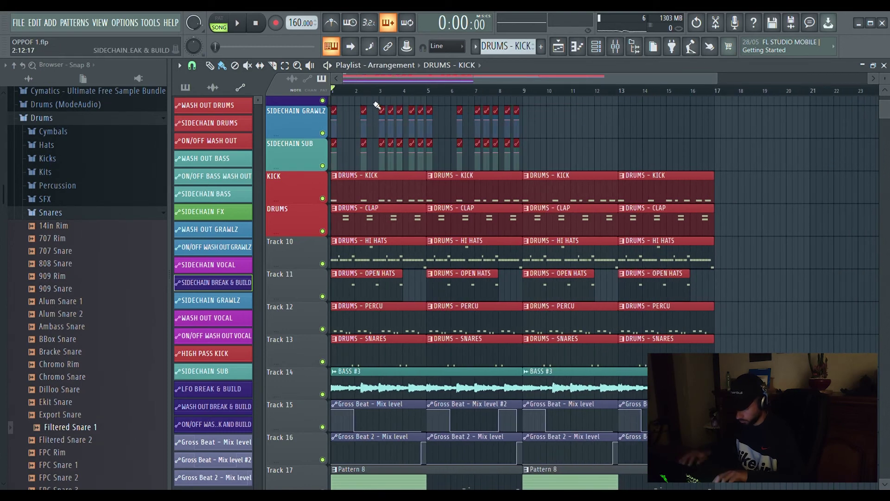
scroll(532, 103, "up", 6)
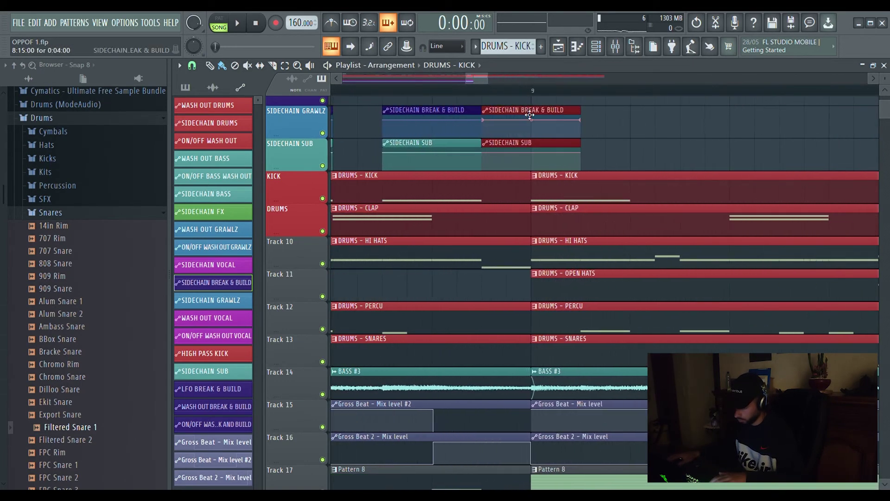
left_click_drag(530, 115, 583, 119)
scroll(533, 103, "down", 4)
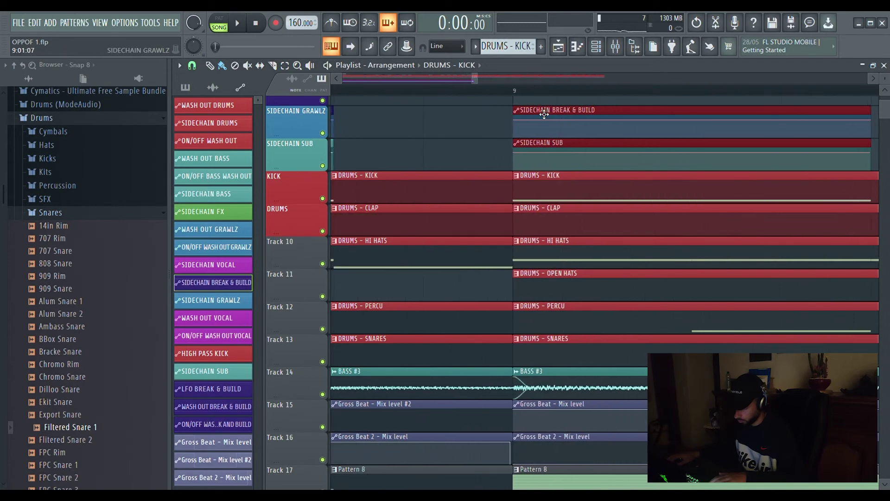
Step: Drop the start of the SIDECHAIN BREAK & BUILD curve to the bottom and shape a quick curved rise back to its plateau
key("space")
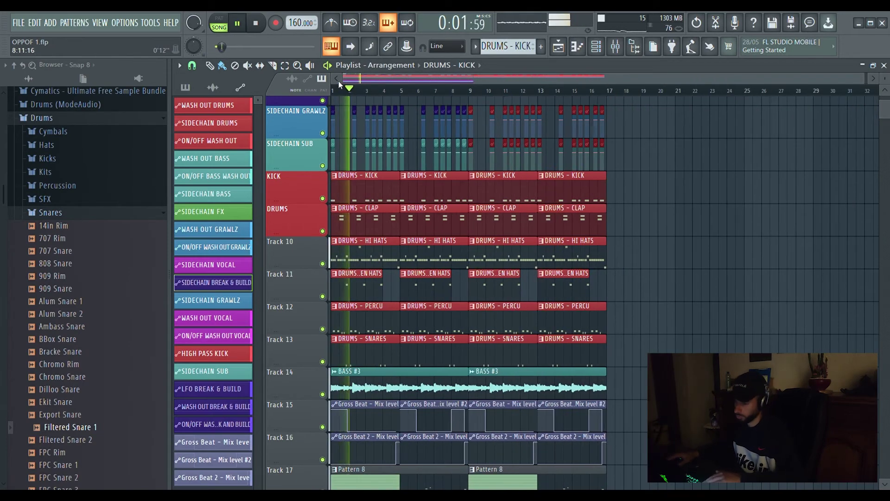
scroll(344, 91, "up", 5)
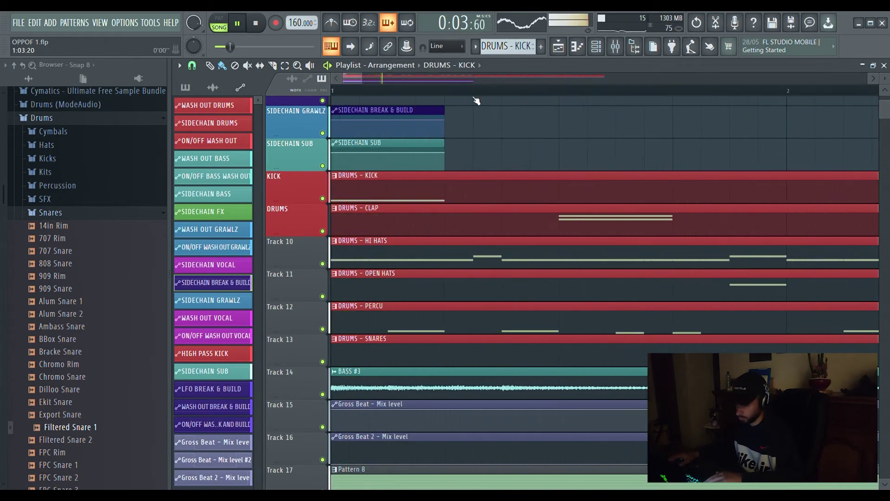
key("space")
scroll(351, 184, "up", 4)
left_click_drag(334, 136, 333, 200)
key("space")
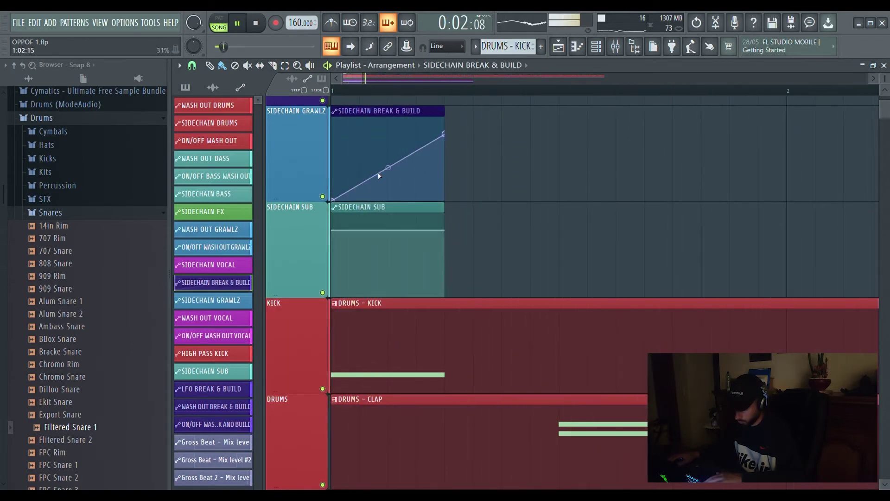
left_click_drag(377, 174, 359, 145)
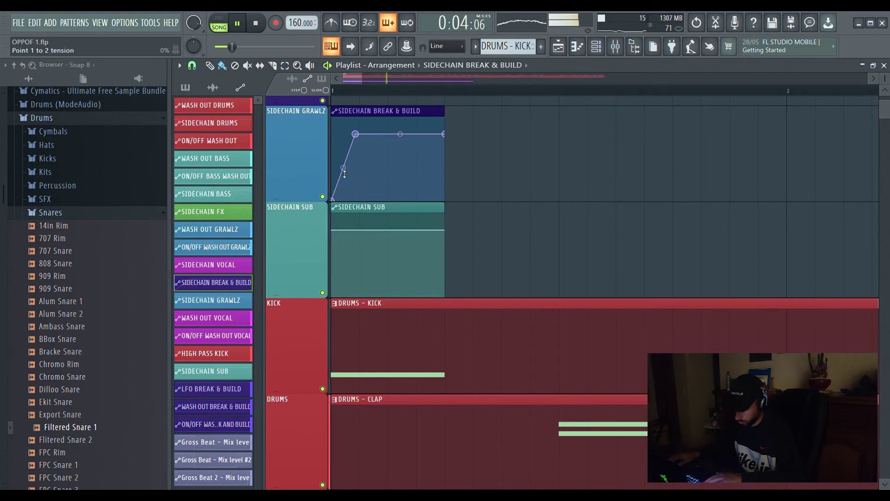
mouse_move(353, 151)
left_mouse_down()
mouse_move(347, 157)
mouse_move(353, 136)
left_mouse_up()
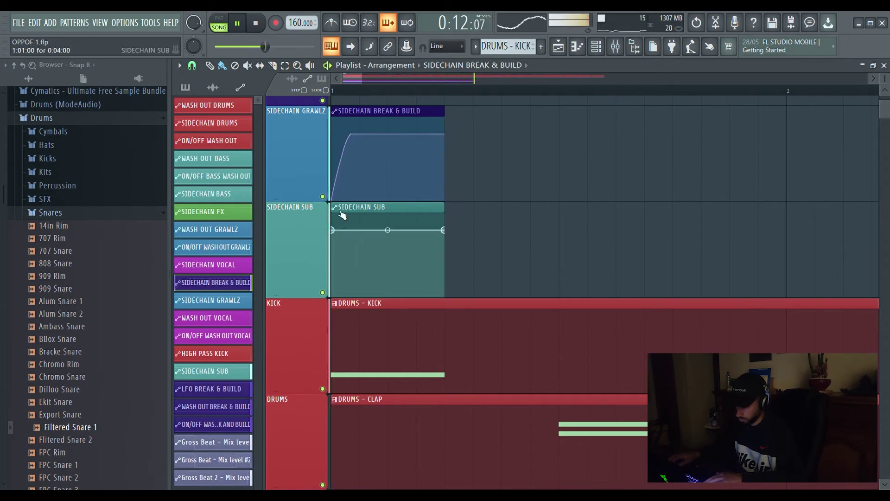
Step: Drop the start of the SIDECHAIN SUB curve to the bottom, hold it briefly, and add a steep ramp up to its plateau
left_click_drag(333, 229, 333, 295)
right_click(352, 295)
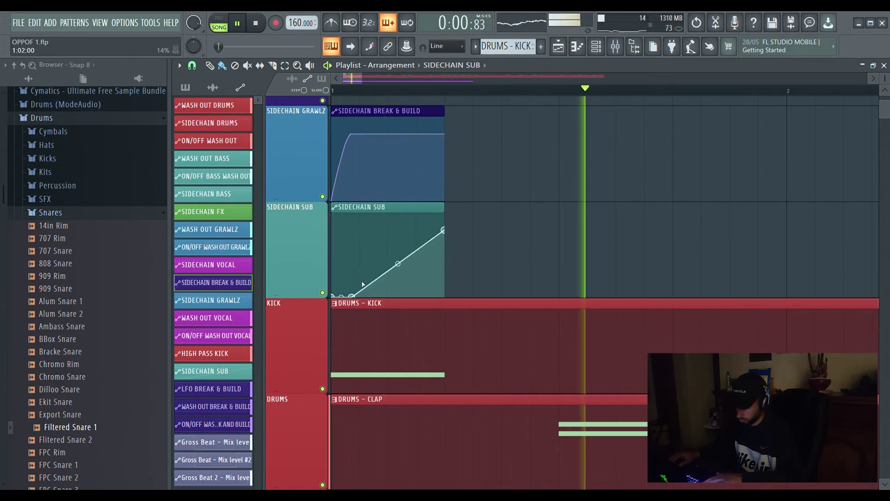
right_click(360, 249)
left_click(410, 434)
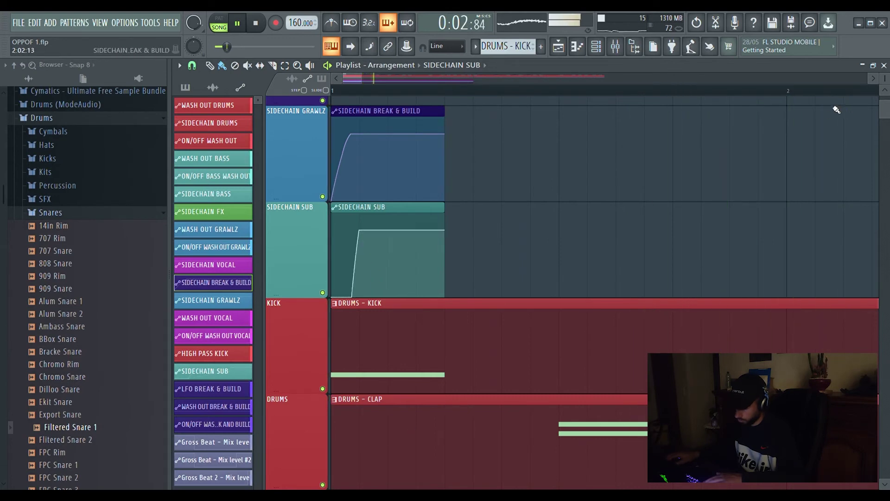
Step: Round off the SIDECHAIN SUB ramp with an extra point and make the SIDECHAIN BREAK & BUILD rise level off slightly sooner
left_click_drag(886, 79, 886, 93)
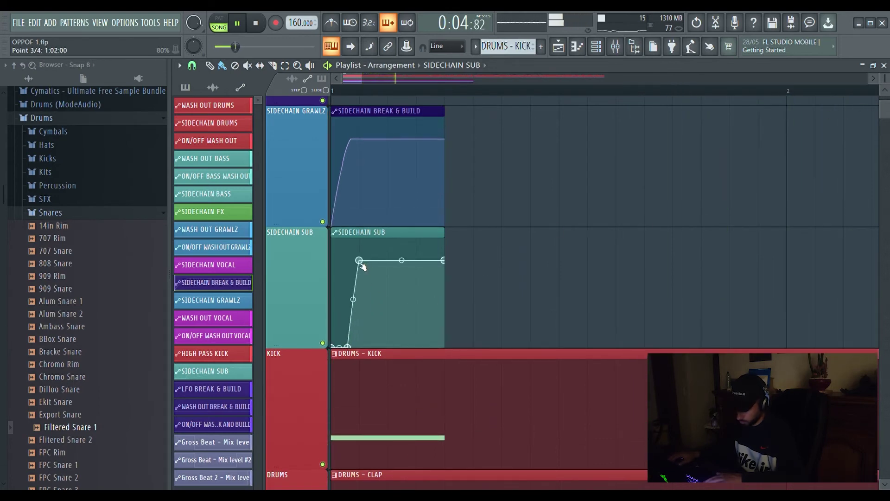
scroll(339, 135, "up", 4)
scroll(339, 135, "down", 4)
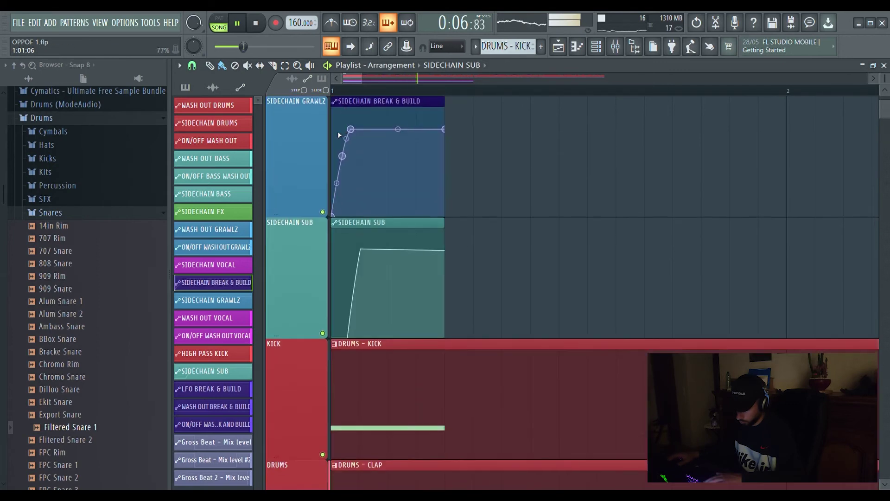
scroll(335, 93, "up", 3)
right_click(406, 263)
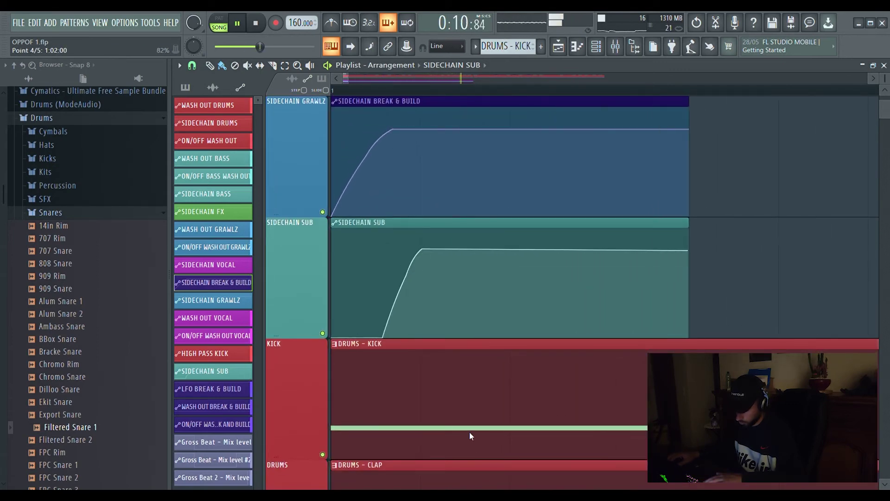
left_click_drag(393, 129, 382, 132)
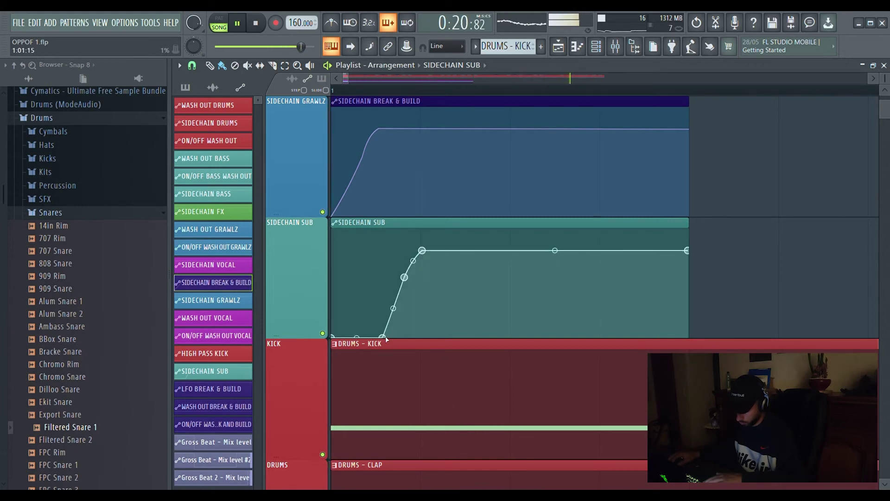
Step: Examine the soloed kick's waveform in the master track's s(M)exoscope, and re-enable all mixer tracks
left_click(873, 66)
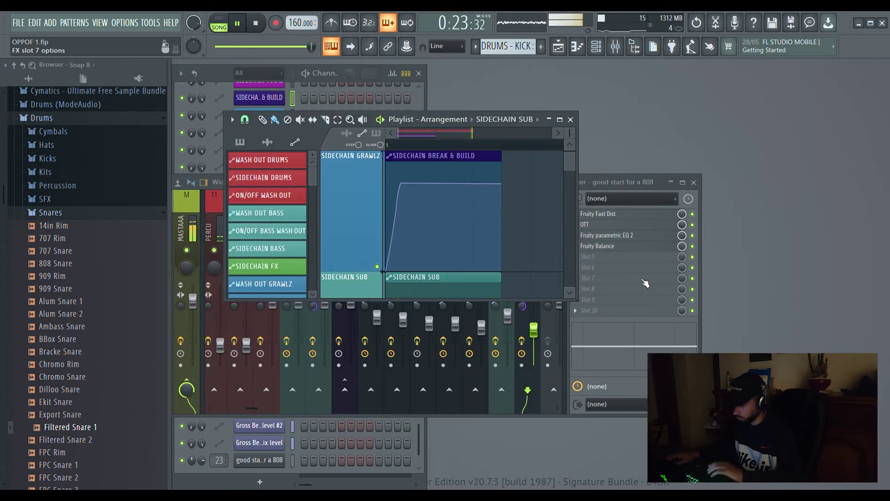
left_click(613, 182)
left_click_drag(257, 408, 227, 408)
key("space")
left_click(193, 227)
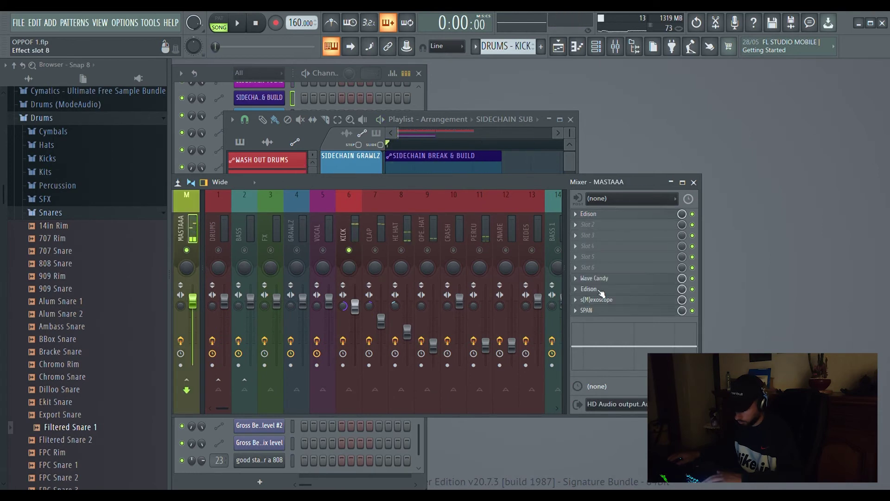
left_click(602, 300)
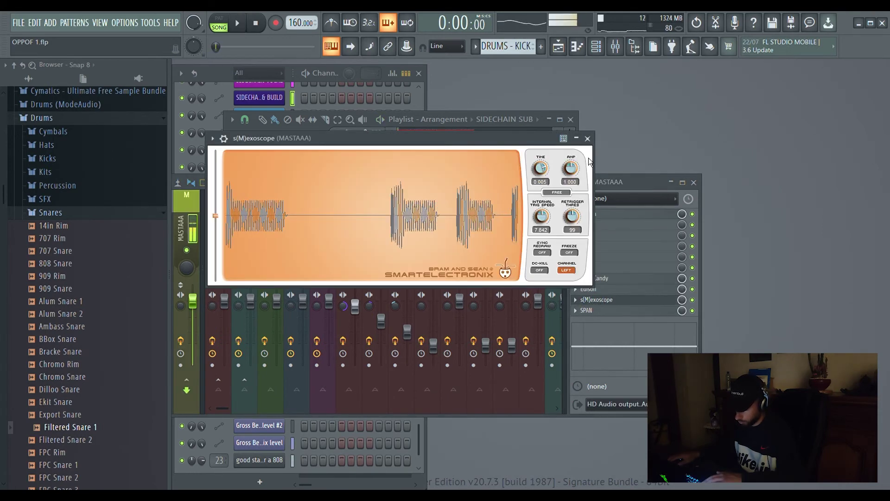
left_click(588, 138)
right_click(453, 252)
right_click(453, 253)
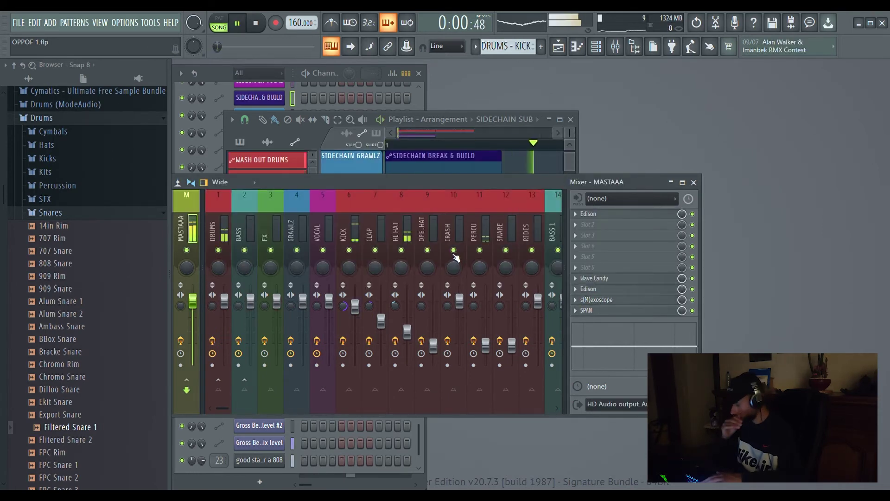
Step: Duplicate all sidechain, drum, bass, Gross Beat and Pattern 8 clips of bars 1–16 so the copies start at bar 17
left_click(561, 120)
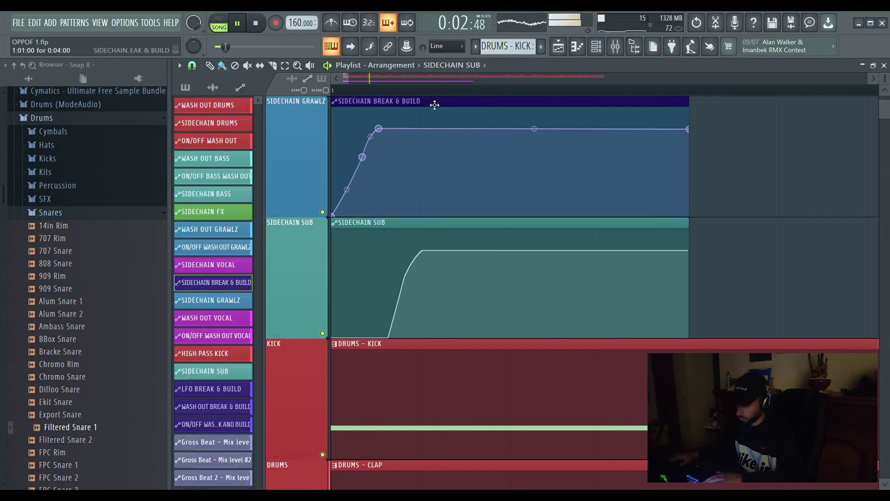
scroll(414, 102, "down", 4)
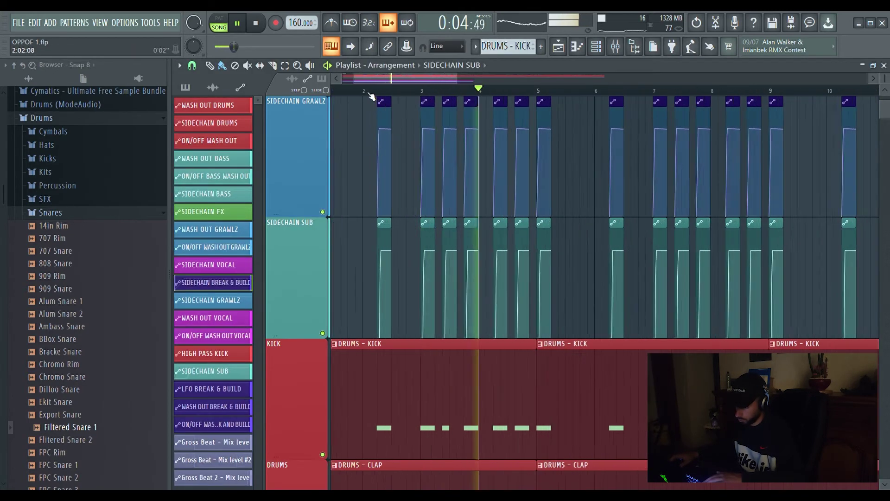
scroll(415, 116, "up", 5)
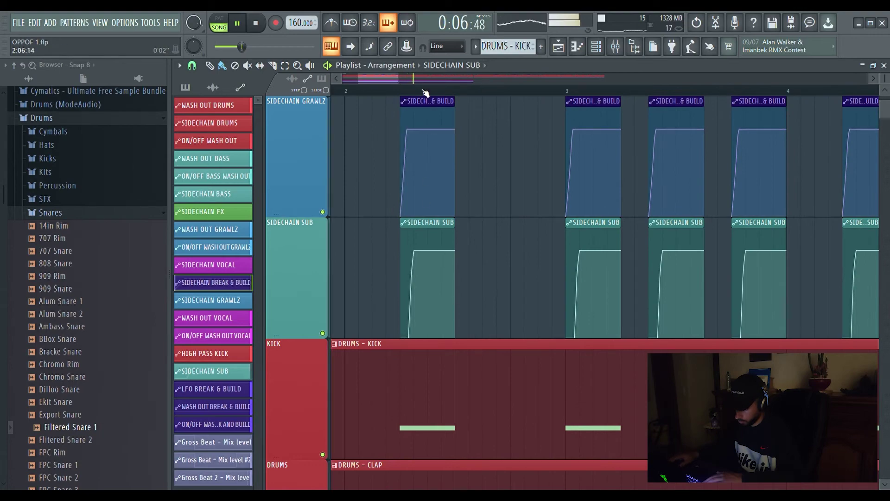
scroll(422, 92, "down", 5)
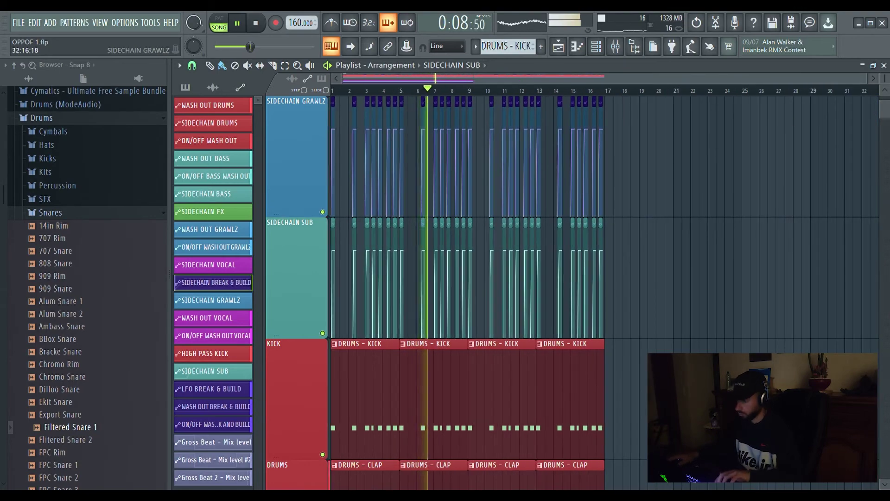
scroll(858, 110, "down", 6)
scroll(629, 227, "up", 3)
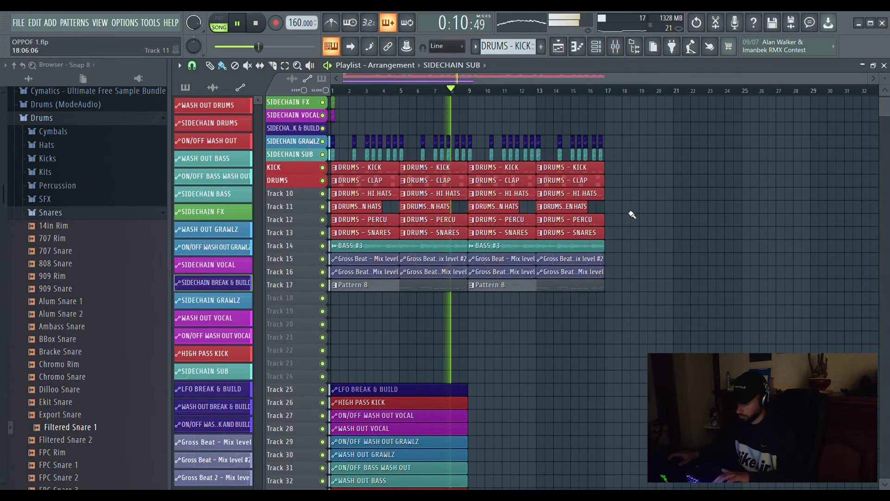
left_click_drag(650, 319, 327, 140)
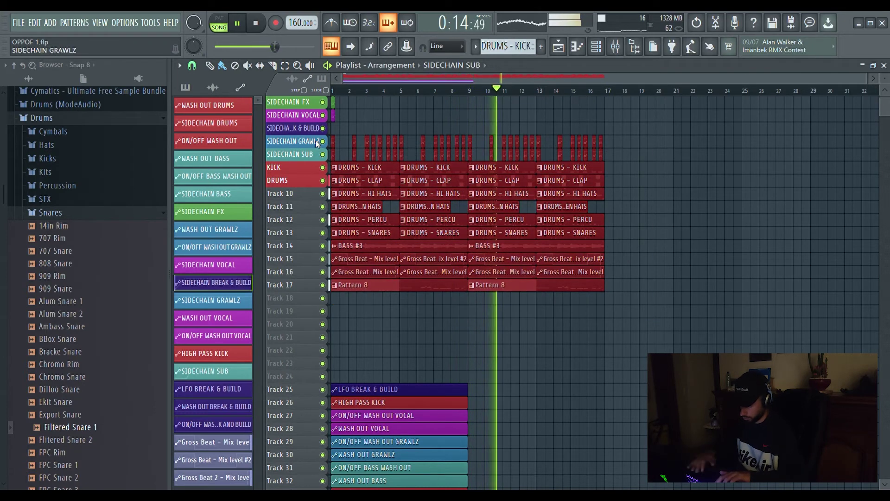
key("ctrl+b")
key("space")
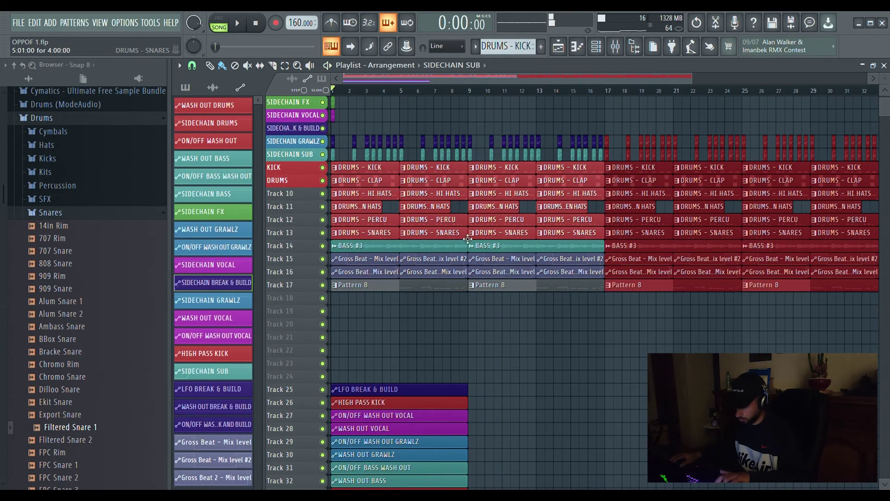
Step: Delete the sidechain clips, all drum clips and the Pattern 8 clip from bars 1–8, keeping the bass and Gross Beat clips
left_click_drag(462, 238, 306, 143)
key("Delete")
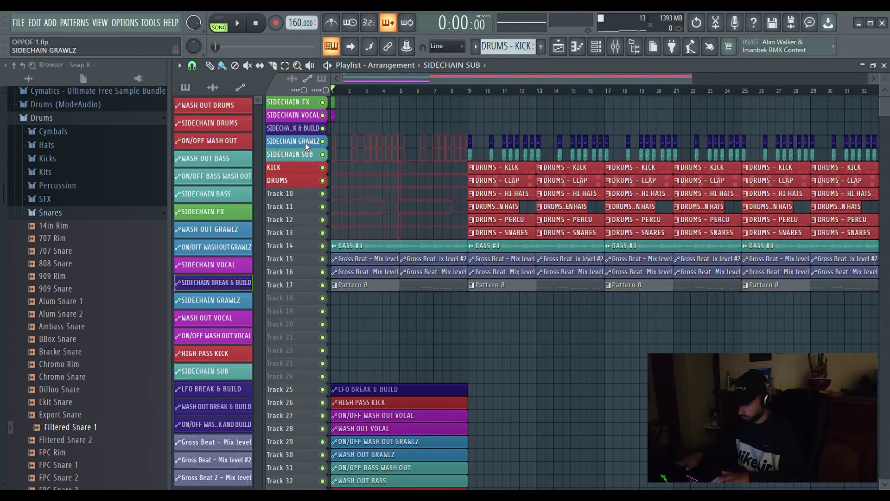
left_click_drag(447, 310, 371, 287)
key("Delete")
Step: Play the intro and delete the kick and sidechain clips from bars 9–16
key("space")
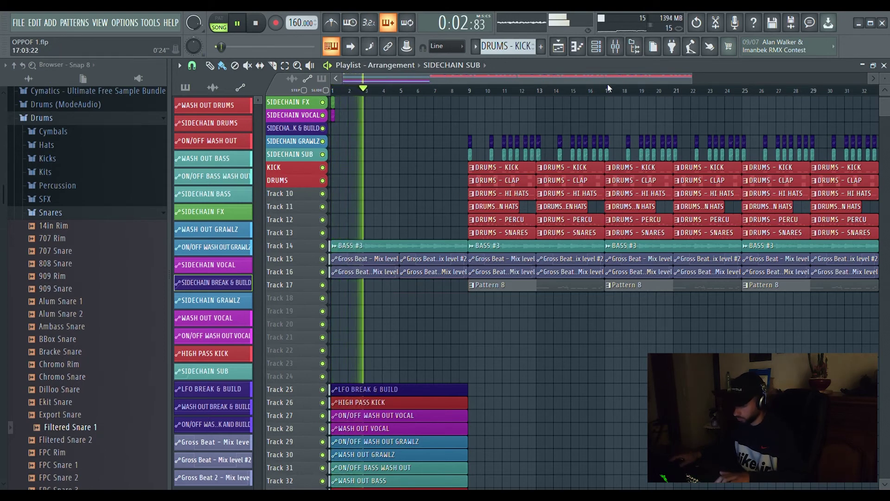
left_click_drag(603, 170, 467, 134)
key("Delete")
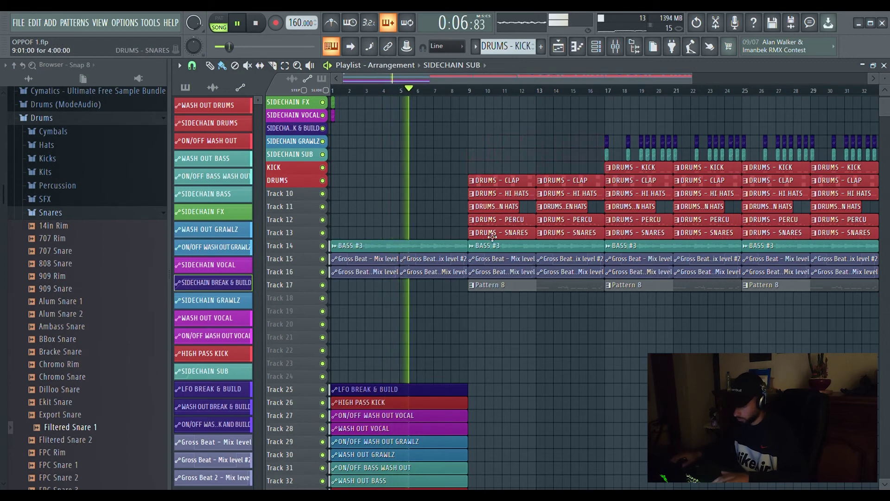
Step: Make the bass audio clip at bar 9 unique and set its pitch shift to +500 cents
left_click(486, 316)
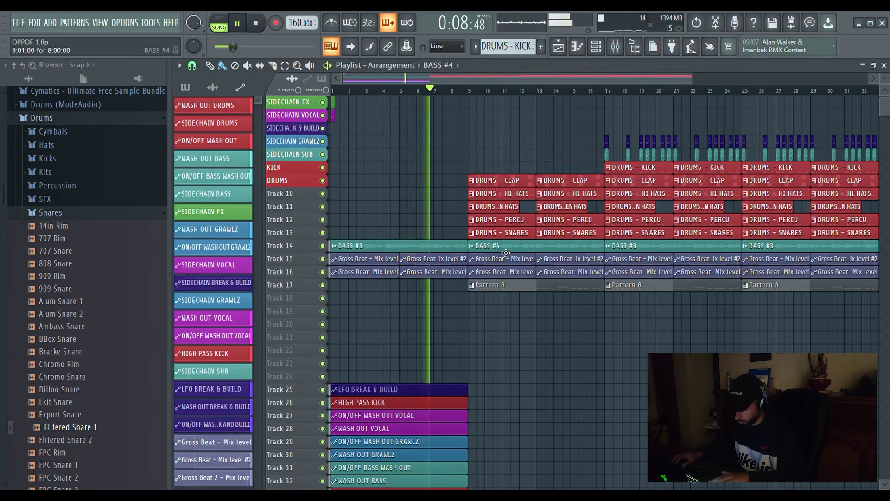
double_click(508, 247)
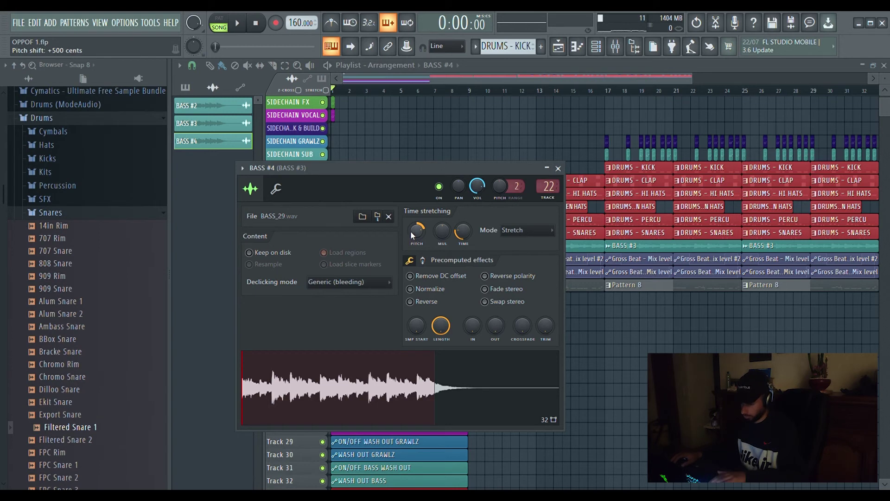
left_click(559, 168)
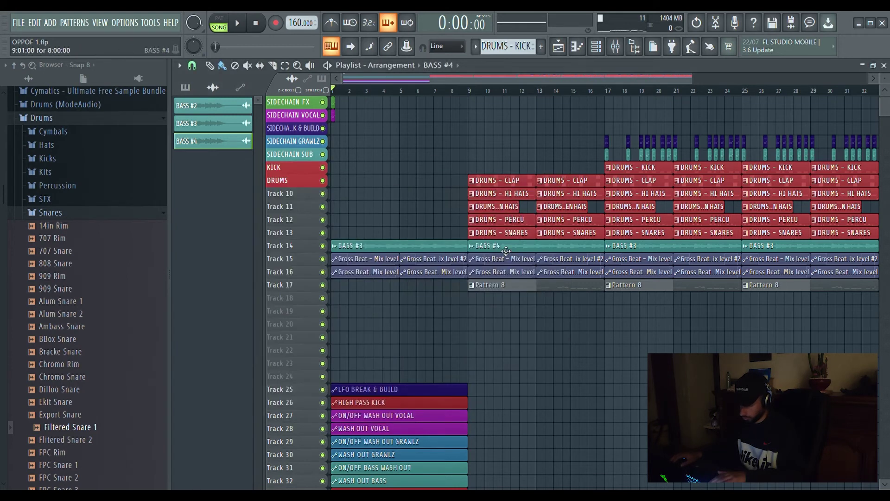
Step: Set the pitch shift of the BASS #4 audio clip to -700 cents and close its channel settings
double_click(506, 251)
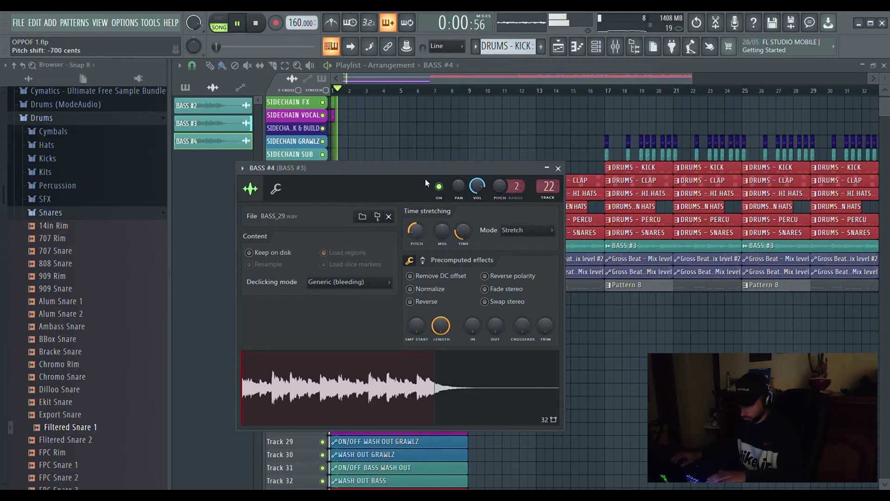
left_click(559, 169)
Step: Delete the Pattern 8 clip from bars 9–16, keeping the Gross Beat automation clips there
left_click_drag(600, 305, 502, 268)
key("Delete")
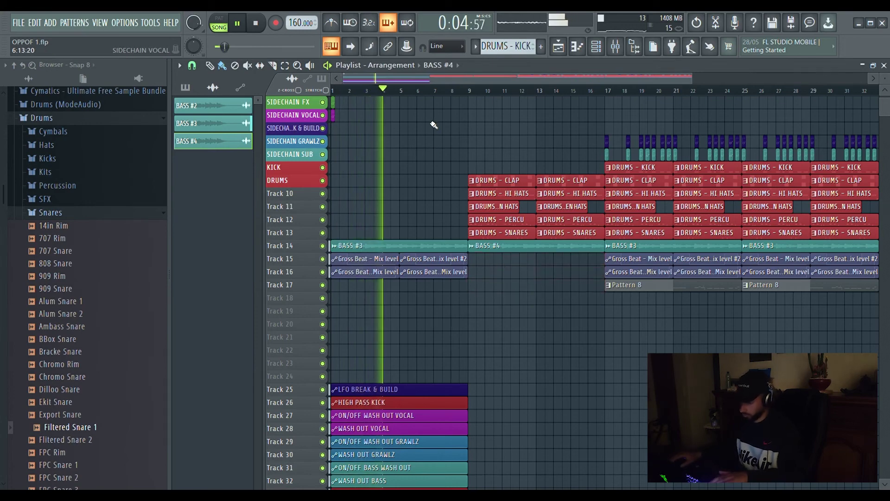
key("ctrl+z")
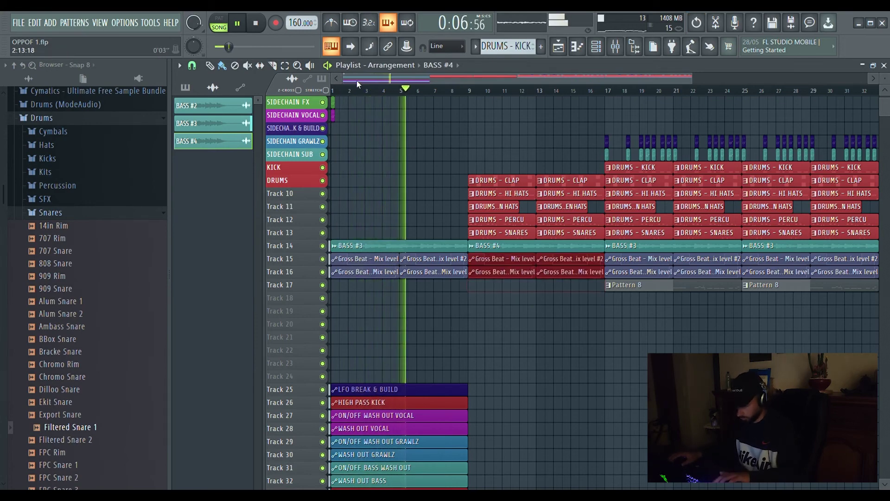
Step: Trim the clap, hi-hat, percussion and snare clips of bars 13–16 so they end just before bar 16
scroll(373, 94, "down", 1)
scroll(504, 94, "up", 5)
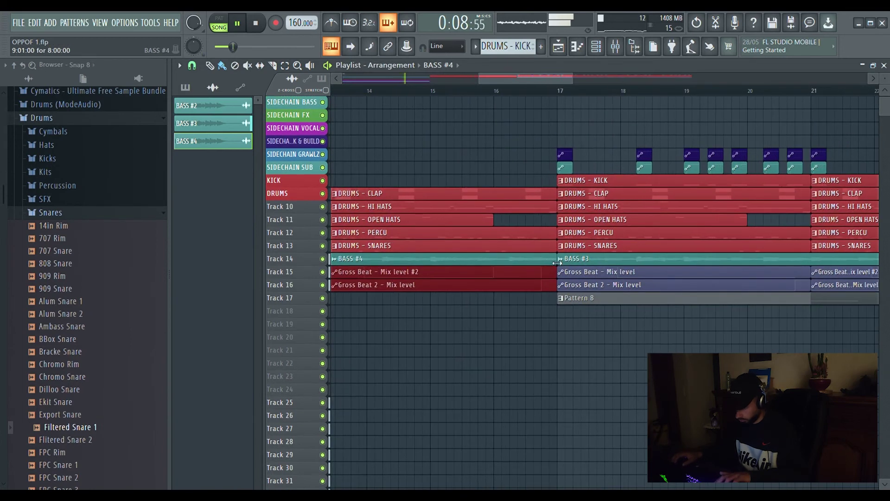
left_click_drag(547, 247, 543, 197)
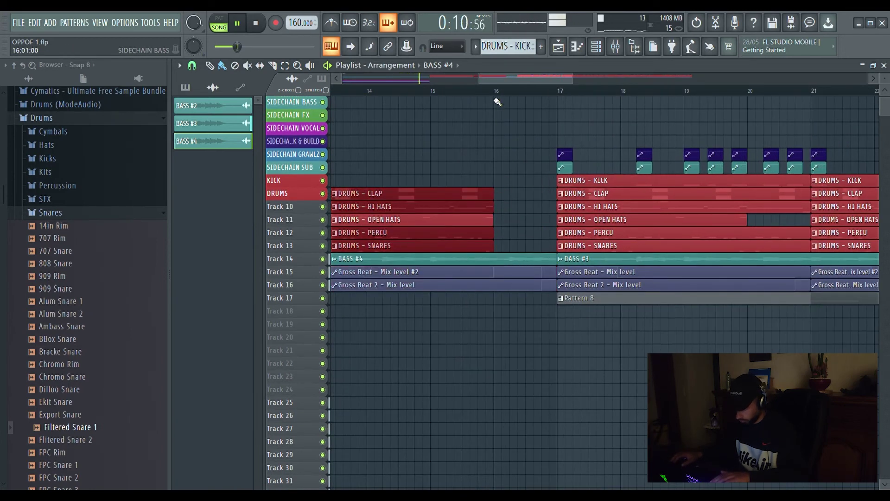
scroll(497, 101, "up", 4)
scroll(524, 193, "up", 1)
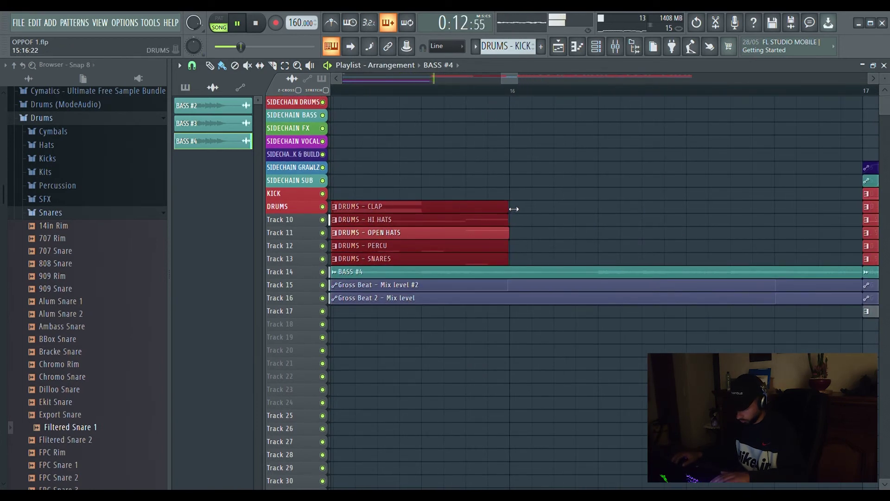
scroll(511, 85, "up", 1)
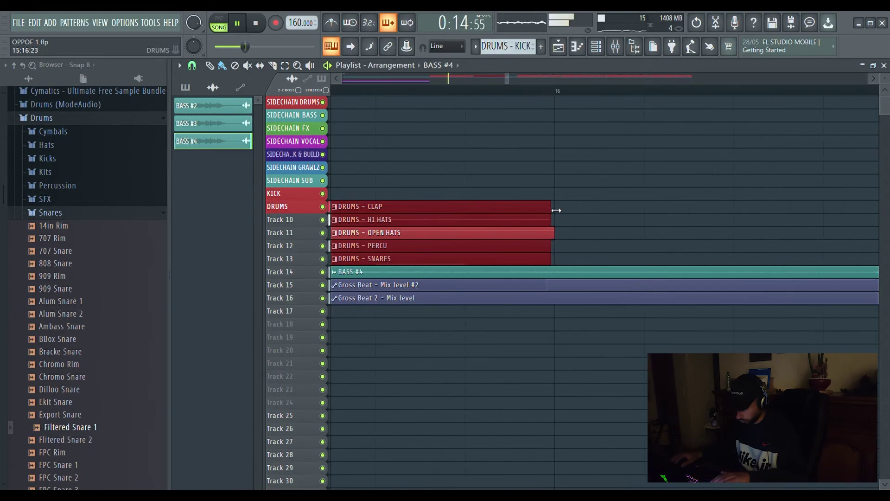
scroll(549, 95, "down", 5)
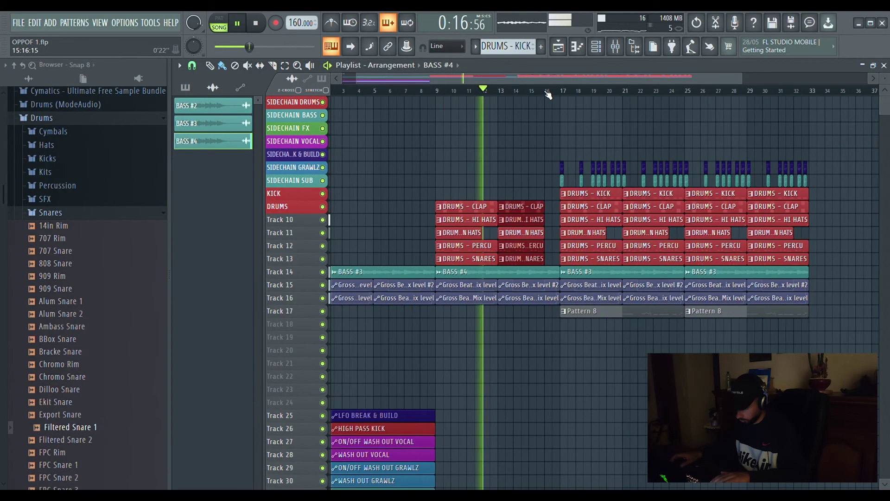
Step: Replace the BASS #3 clip at bar 17 with a duplicate of the BASS #4 clip from bar 9
scroll(564, 89, "down", 5)
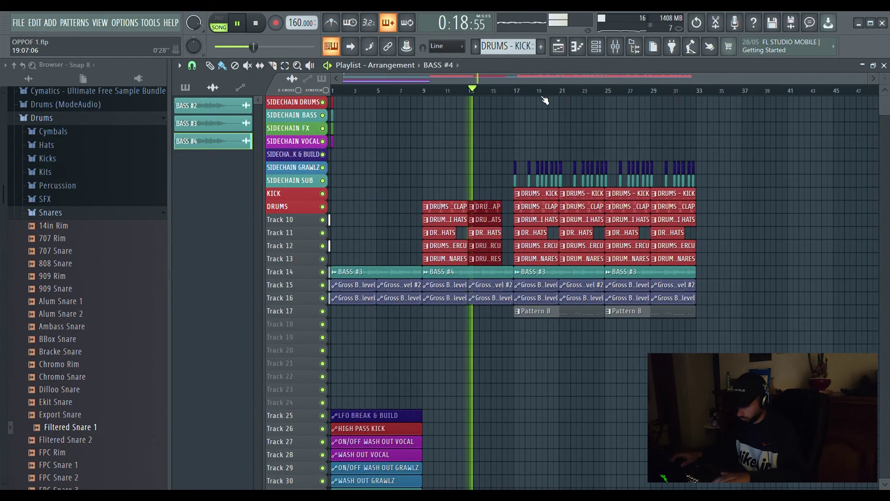
scroll(554, 95, "down", 3)
right_click(527, 273)
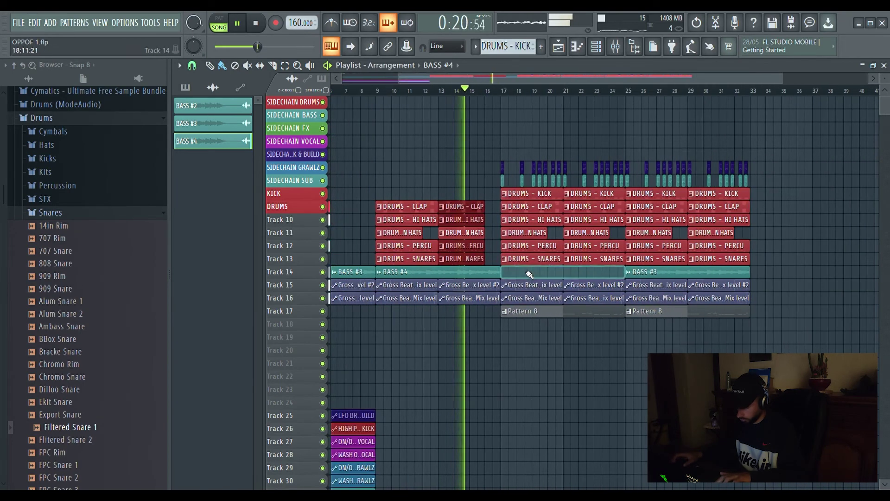
left_click(494, 277, "ctrl")
key("ctrl+b")
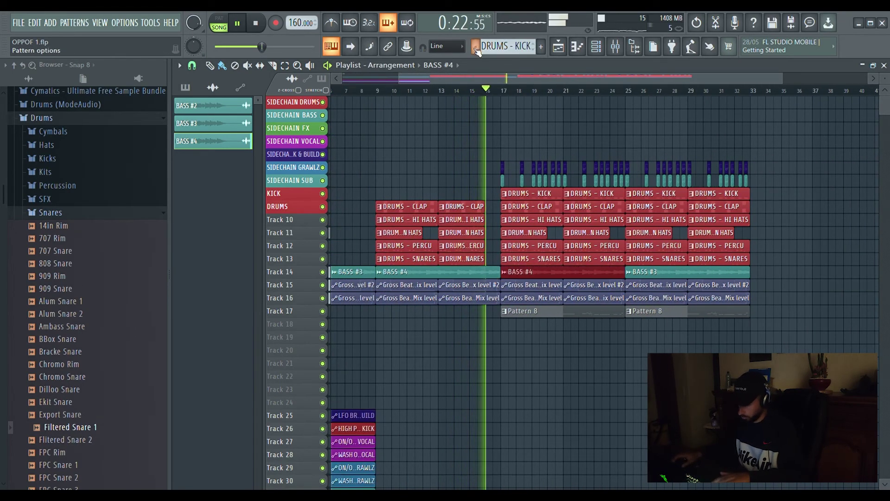
Step: Trim the kick, clap, hi-hat, percussion and snare clips of bars 21–24 to end at bar 24 and restart playback
scroll(498, 93, "down", 4)
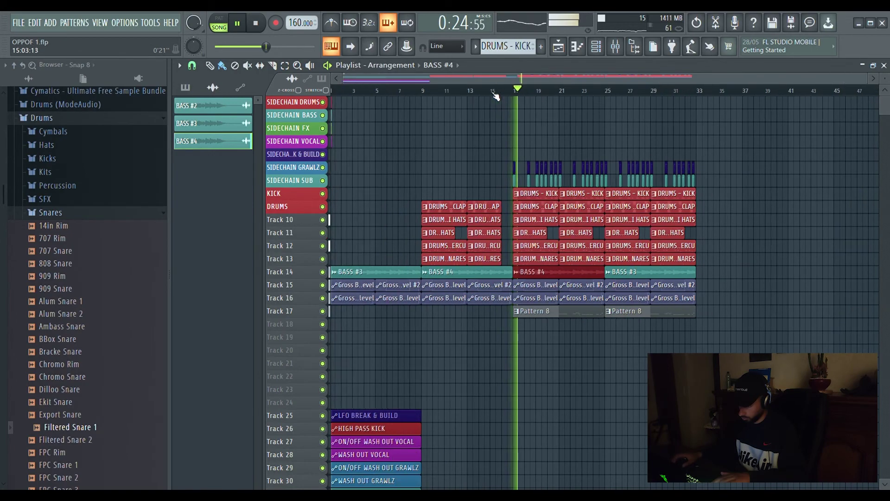
scroll(530, 94, "up", 3)
scroll(530, 93, "down", 3)
scroll(563, 95, "up", 3)
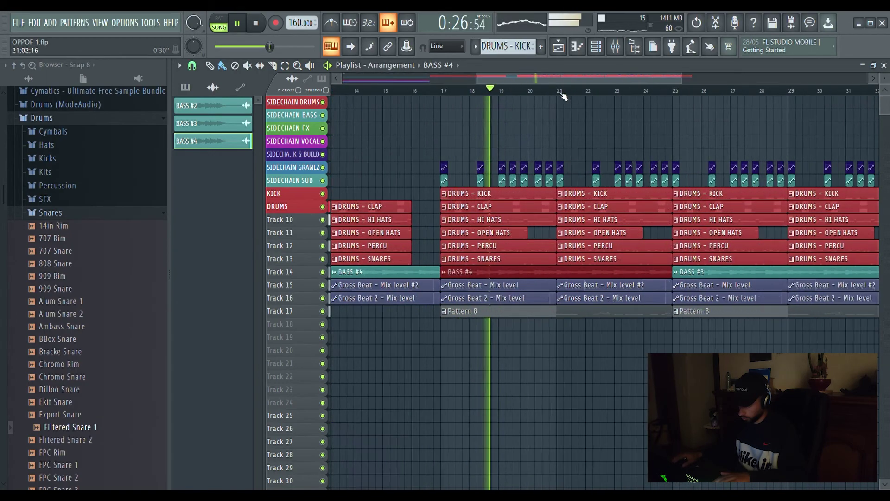
scroll(563, 95, "down", 3)
scroll(563, 96, "up", 3)
scroll(598, 95, "down", 3)
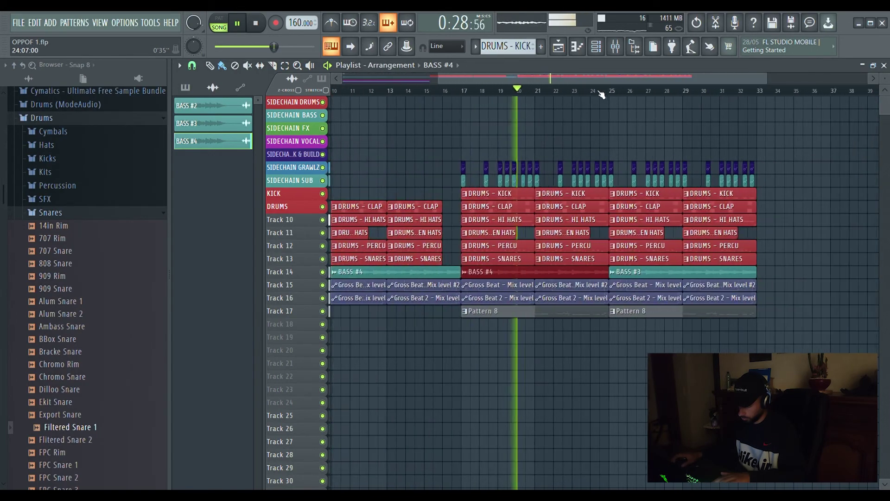
scroll(613, 92, "up", 3)
scroll(628, 93, "down", 2)
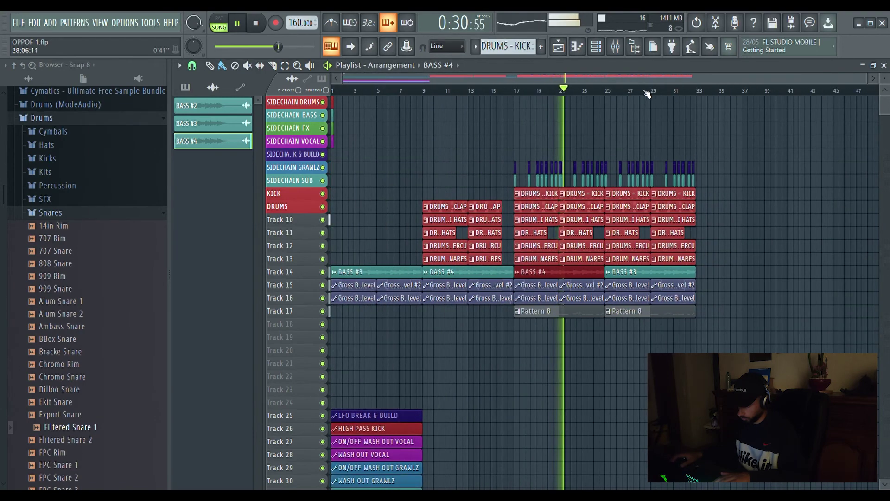
scroll(635, 94, "up", 3)
scroll(630, 95, "up", 3)
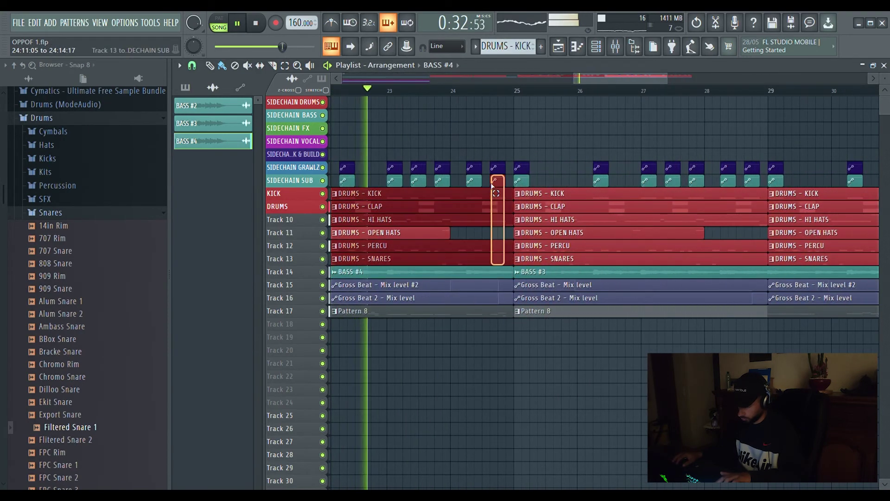
left_click_drag(513, 202, 456, 202)
key("space")
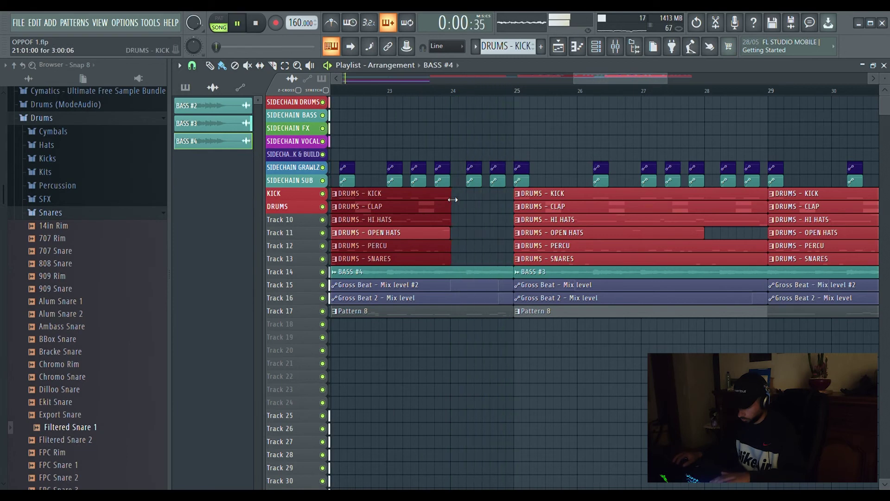
Step: Delete the break-and-build and sub sidechain clips from bar 24, where the drums drop out
scroll(448, 102, "up", 3)
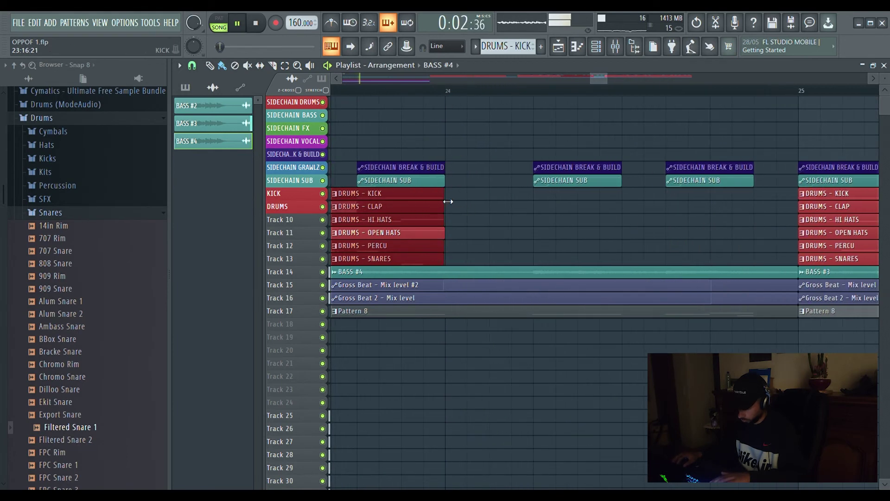
scroll(448, 95, "up", 3)
scroll(448, 95, "down", 7)
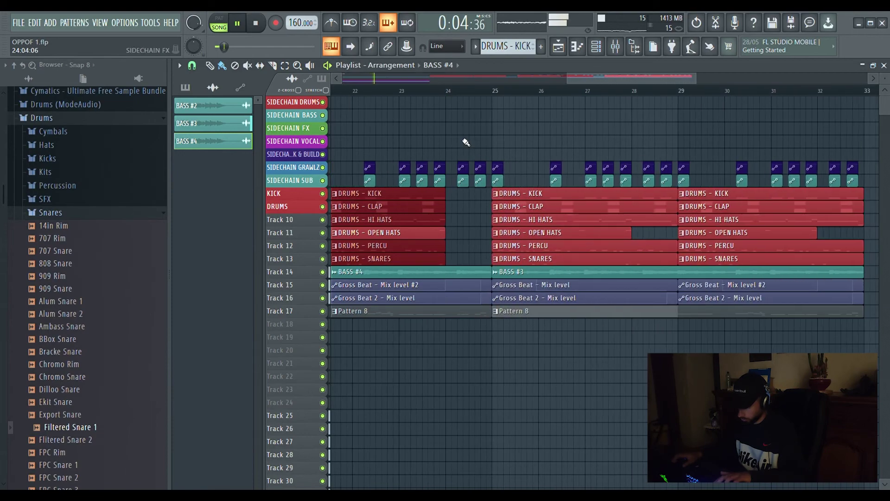
left_click_drag(484, 193, 462, 161)
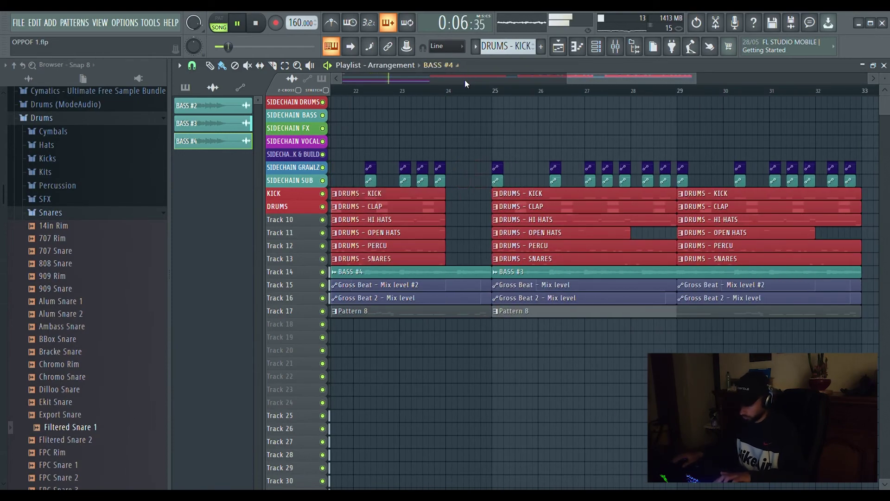
Step: Duplicate all sidechain, drum, bass, Gross Beat and Pattern 8 clips of bars 25–32 so the copy starts at bar 33
scroll(466, 83, "down", 5)
left_click_drag(702, 328, 606, 171)
key("ctrl+b")
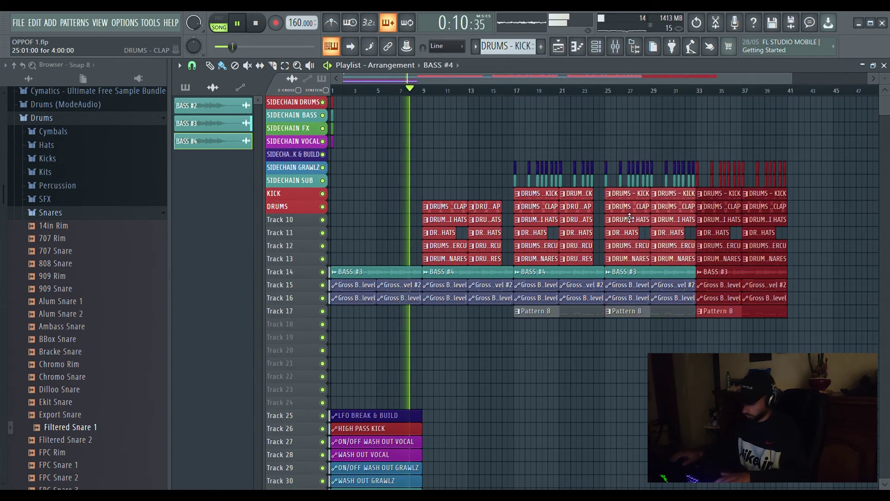
Step: Delete the percussion and snare clips from bars 9–16 and listen to the thinned build section
right_click(458, 250)
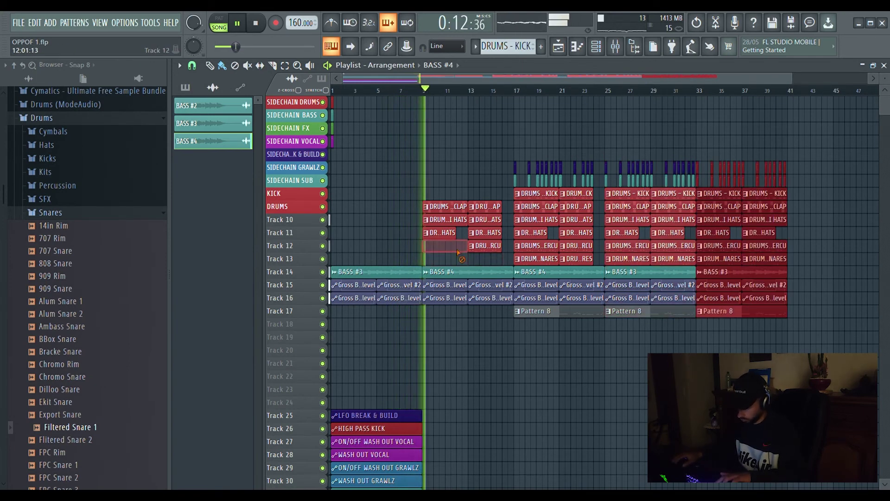
scroll(431, 95, "down", 1)
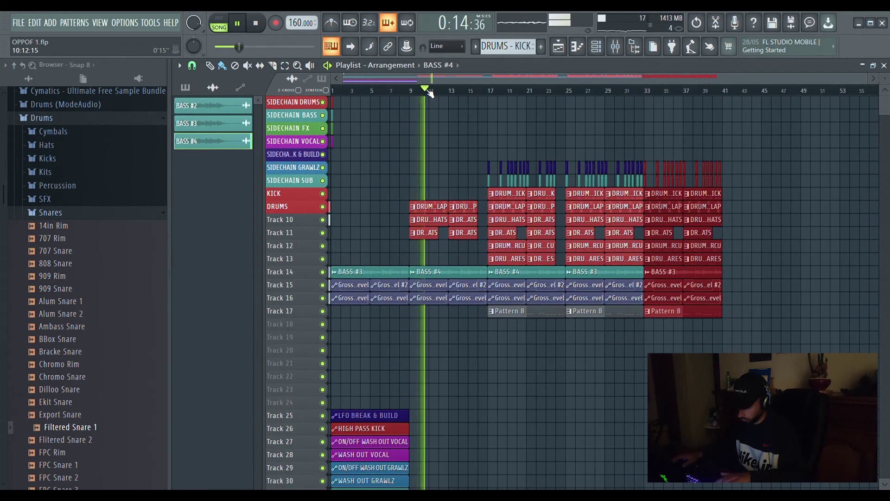
scroll(430, 94, "up", 4)
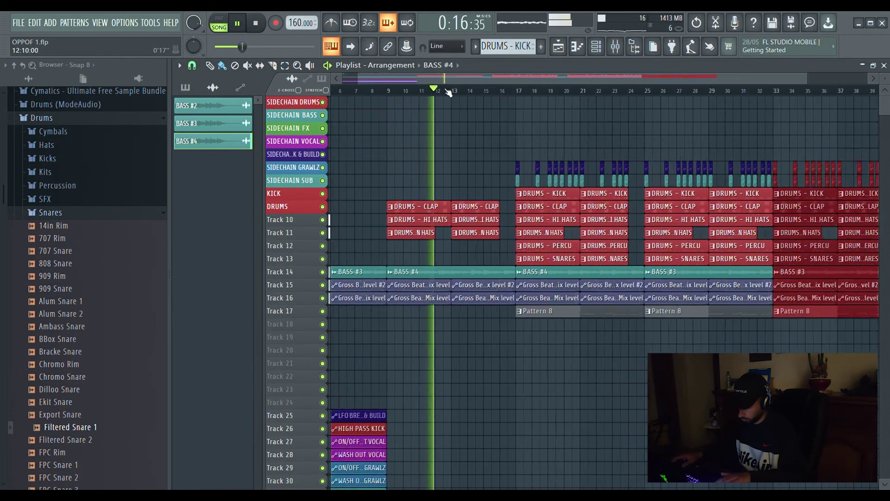
scroll(449, 92, "down", 2)
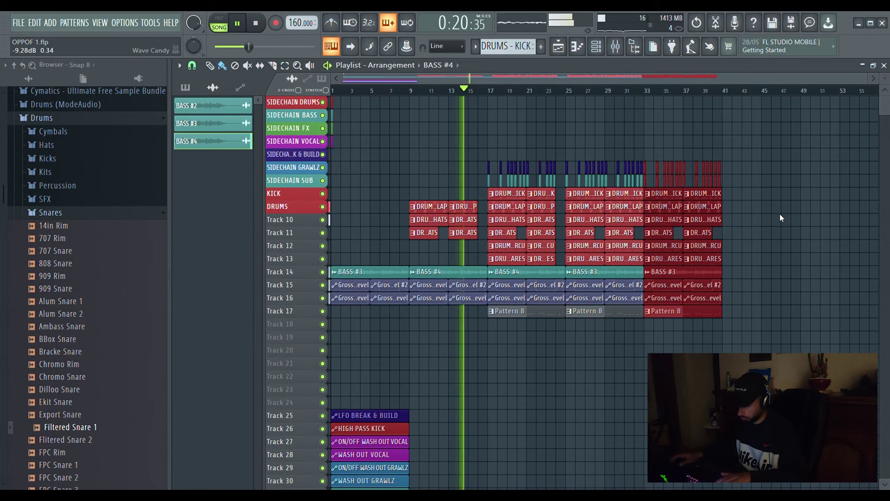
Step: Replace the BASS #3 clip at bar 25 with a duplicate of the BASS #4 clip from bar 17
right_click(605, 274)
left_click(549, 277, "ctrl")
key("ctrl+b")
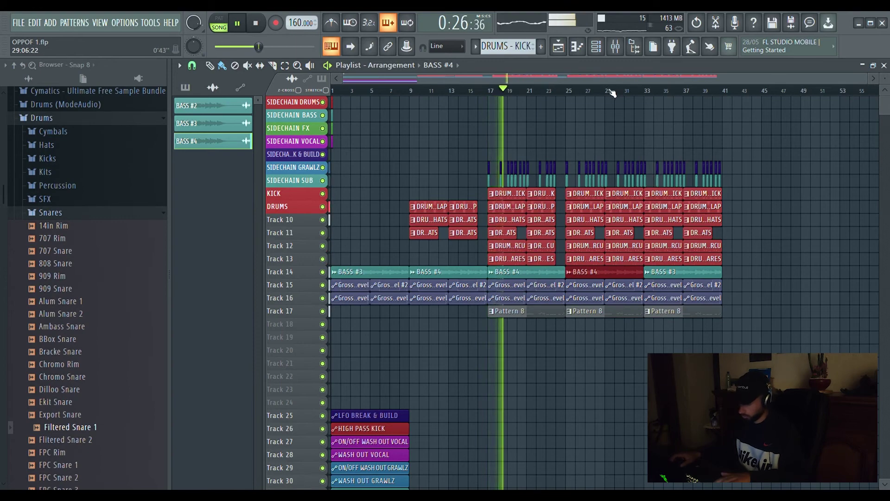
Step: Delete the sidechain, drum and Pattern 8 clips from bars 25–32, keeping the bass and Gross Beat clips
scroll(616, 92, "up", 4)
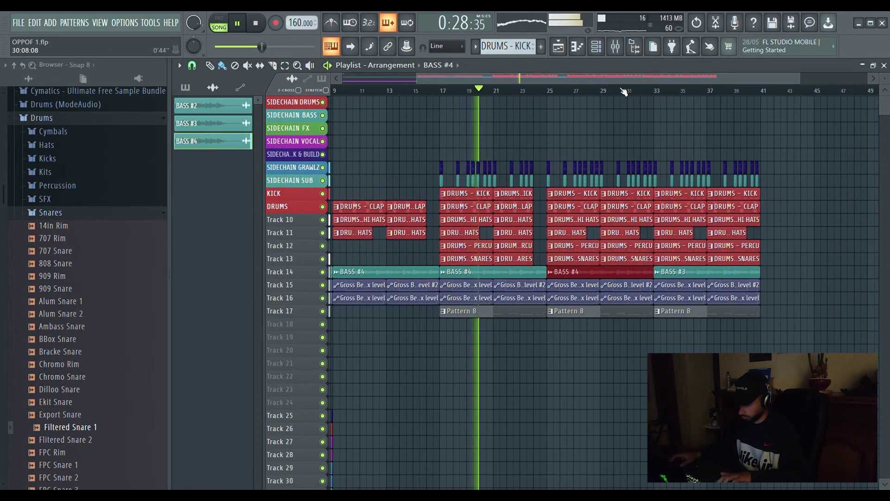
scroll(624, 92, "up", 5)
left_click_drag(688, 263, 462, 168)
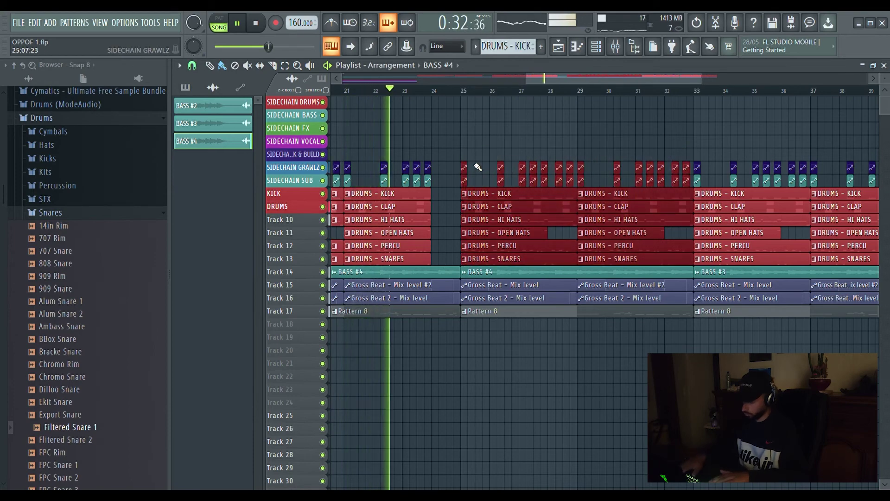
key("Delete")
scroll(458, 96, "down", 6)
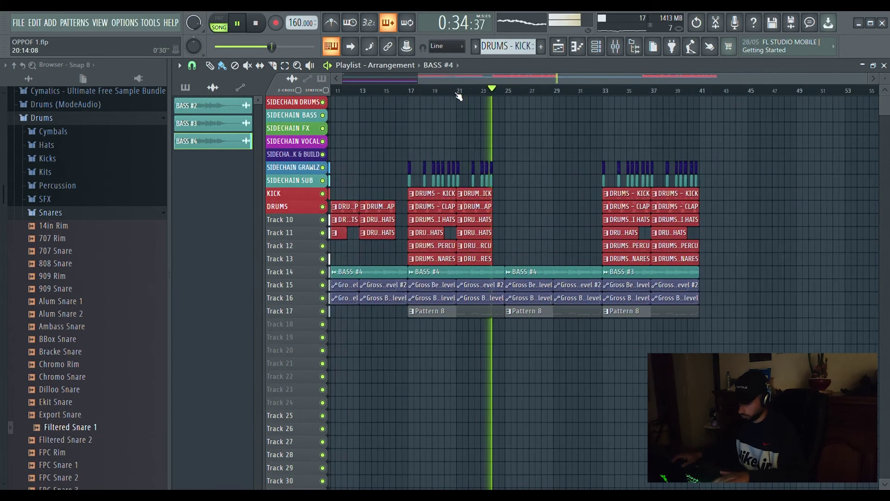
scroll(458, 96, "down", 1)
right_click(547, 314)
Step: Listen through the stripped-down break into the full section at bar 33, checking the mixer along the way
scroll(517, 89, "up", 4)
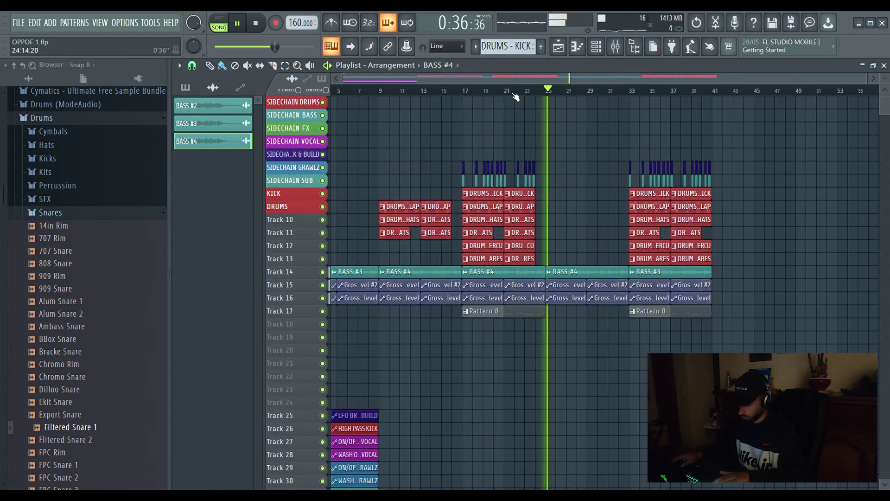
scroll(661, 101, "down", 1)
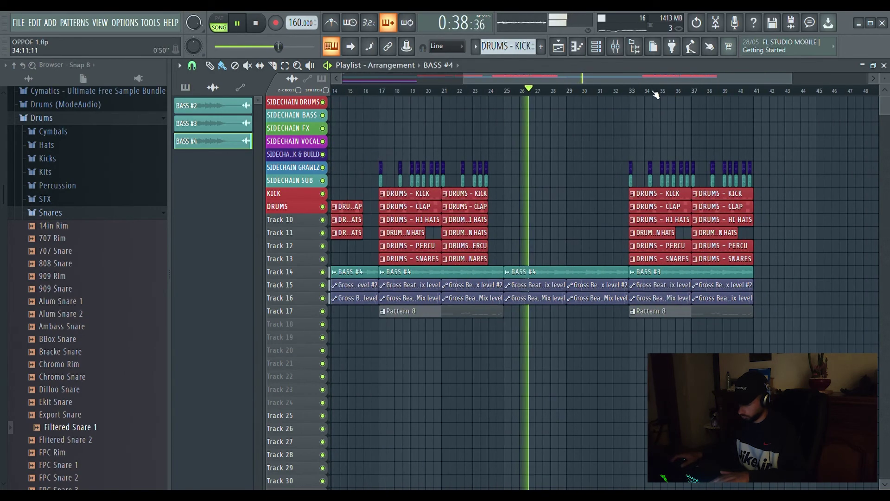
left_click(874, 66)
left_click(634, 186)
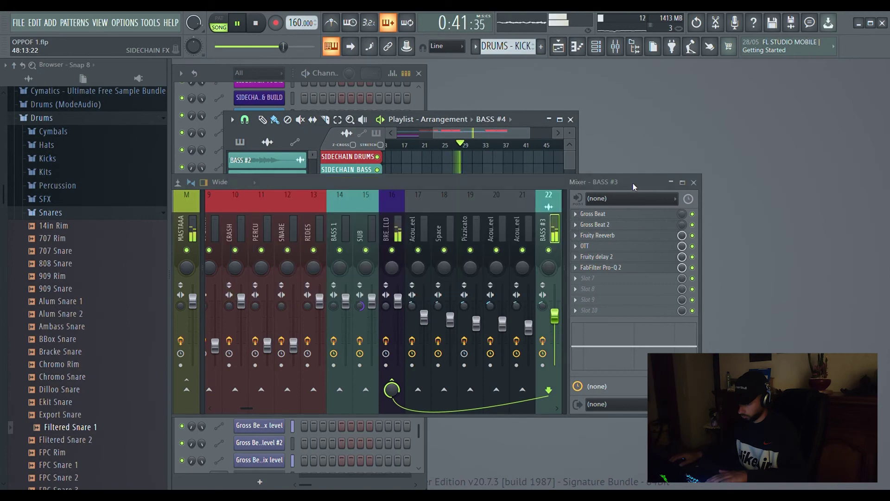
left_click(560, 120)
scroll(639, 94, "up", 2)
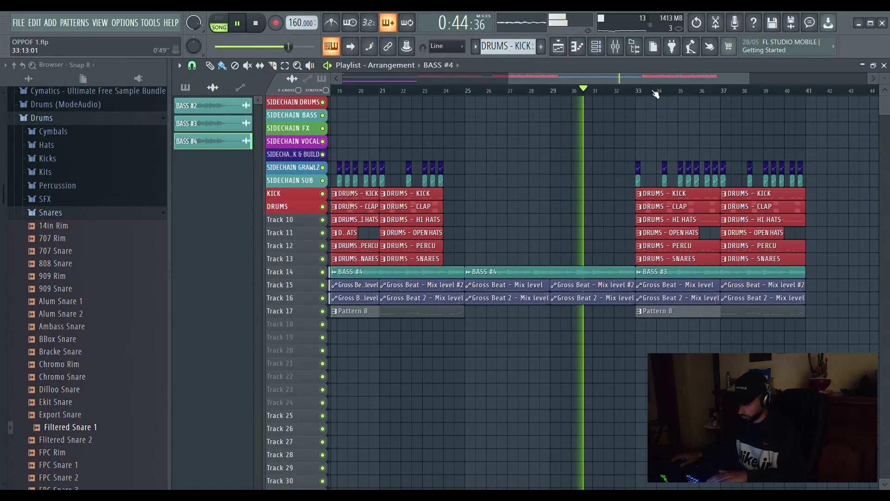
scroll(671, 94, "up", 4)
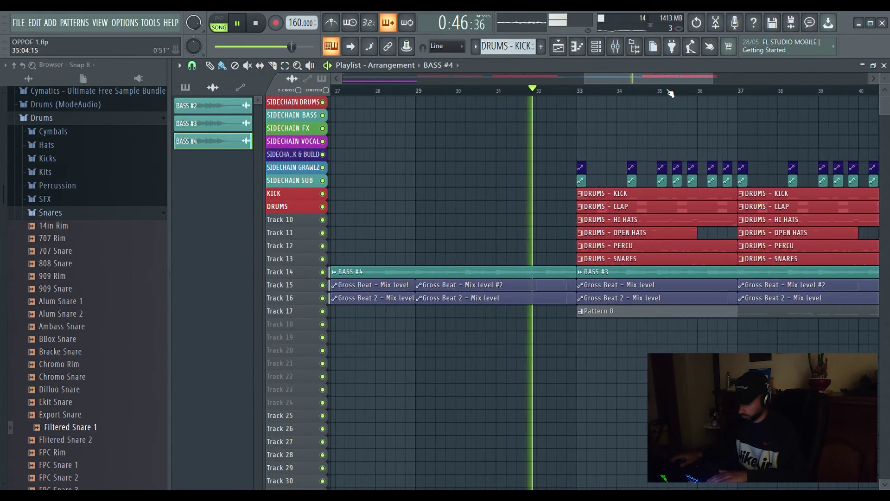
scroll(594, 93, "down", 4)
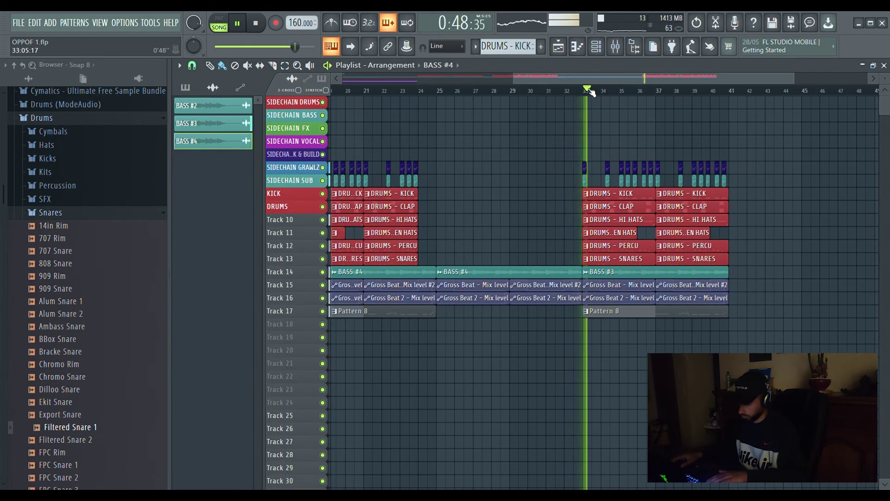
Step: Audition the full section from bar 33 with the Gross Beat automation on Track 15 muted, restoring the track at the end
scroll(592, 93, "down", 3)
scroll(593, 93, "up", 6)
scroll(592, 92, "down", 6)
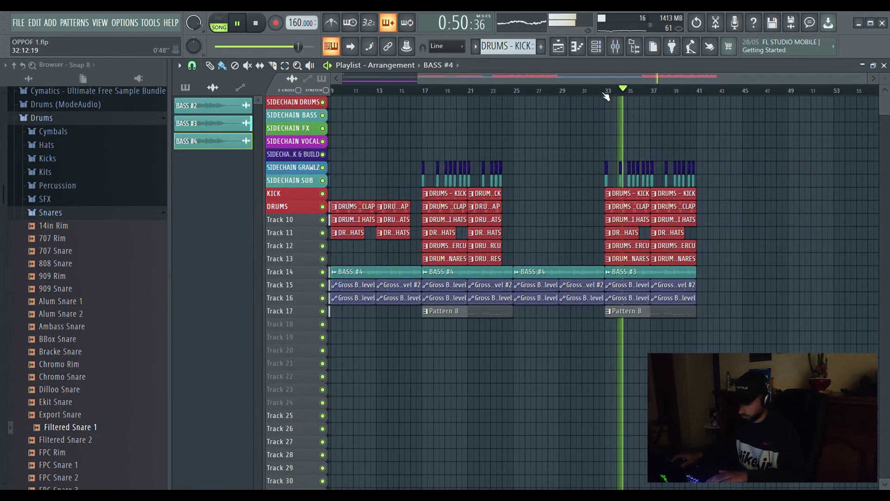
scroll(724, 95, "up", 6)
scroll(716, 95, "down", 2)
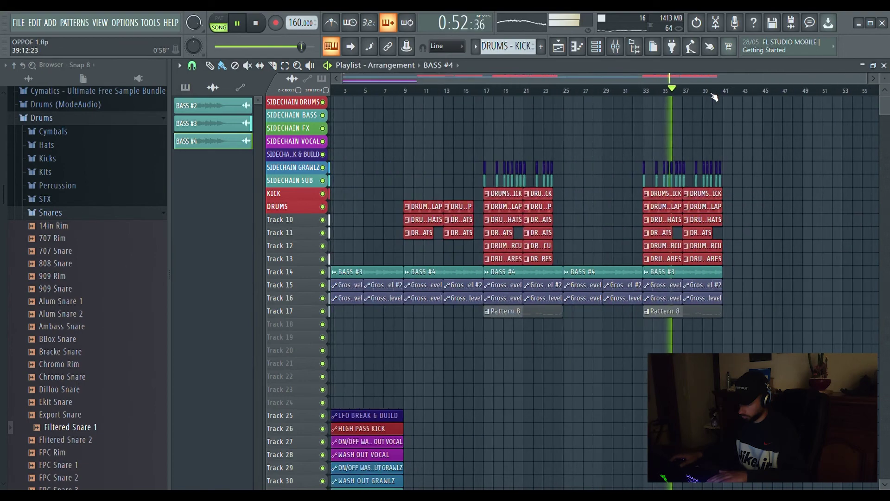
scroll(716, 95, "down", 3)
left_click(323, 286)
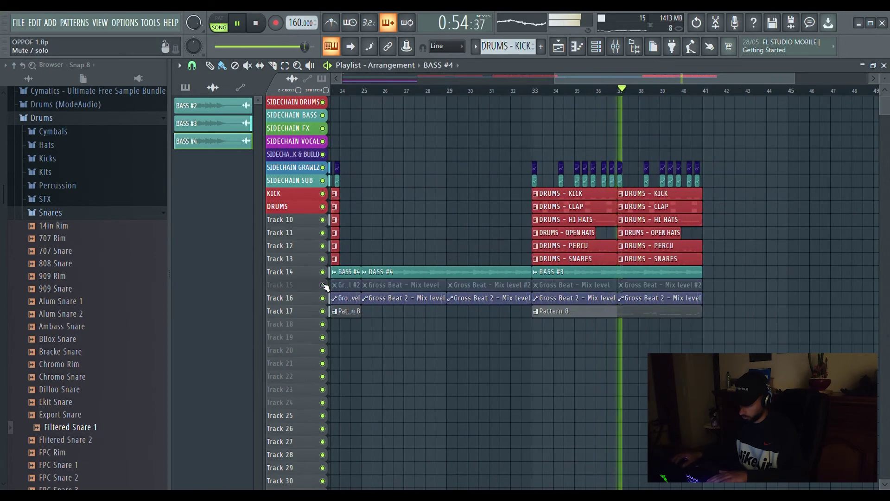
left_click(532, 93)
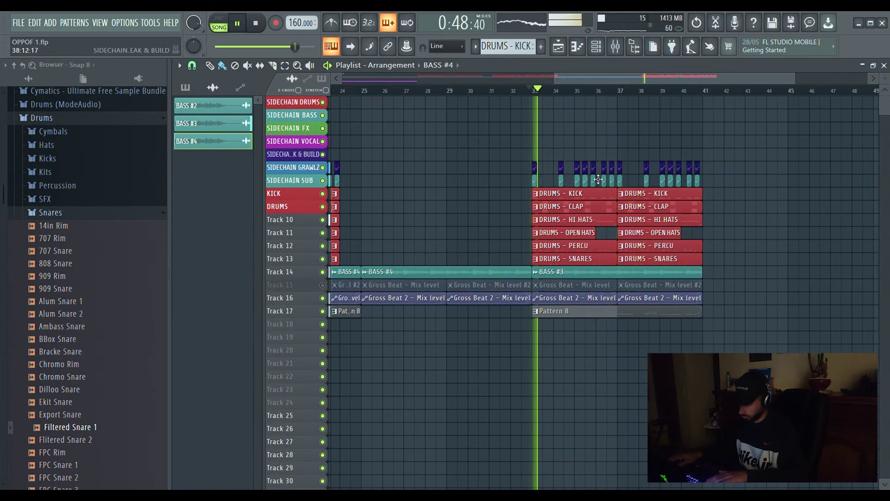
left_click(323, 285)
Step: Bypass the Gross Beat effect on the BASS #3 mixer track and listen to the full section from bar 33
left_click(873, 65)
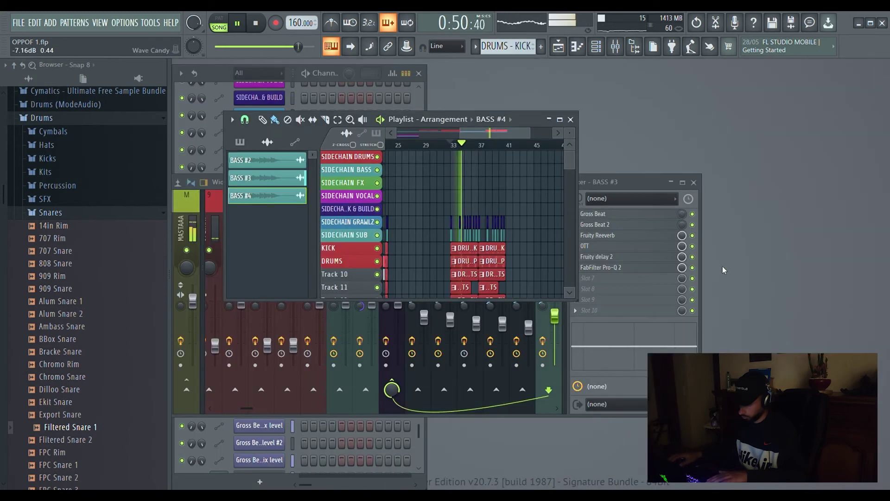
left_click(693, 215)
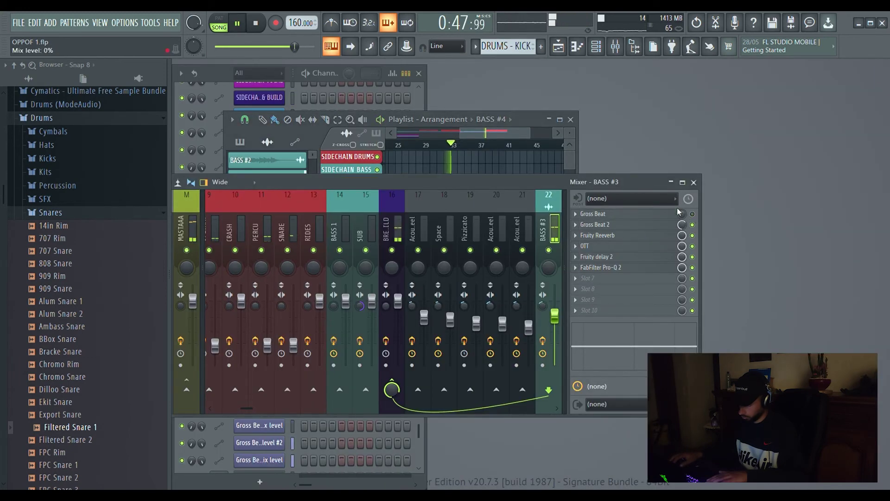
left_click_drag(557, 181, 560, 191)
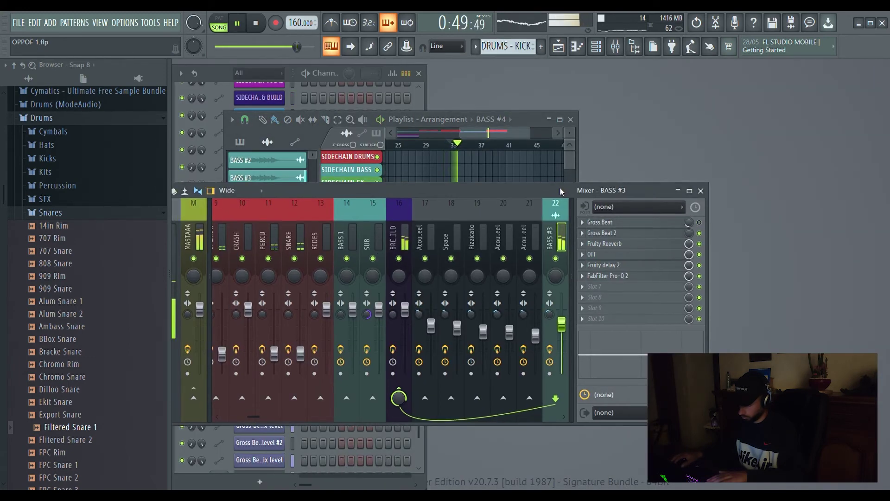
left_click(527, 121)
left_click(639, 186)
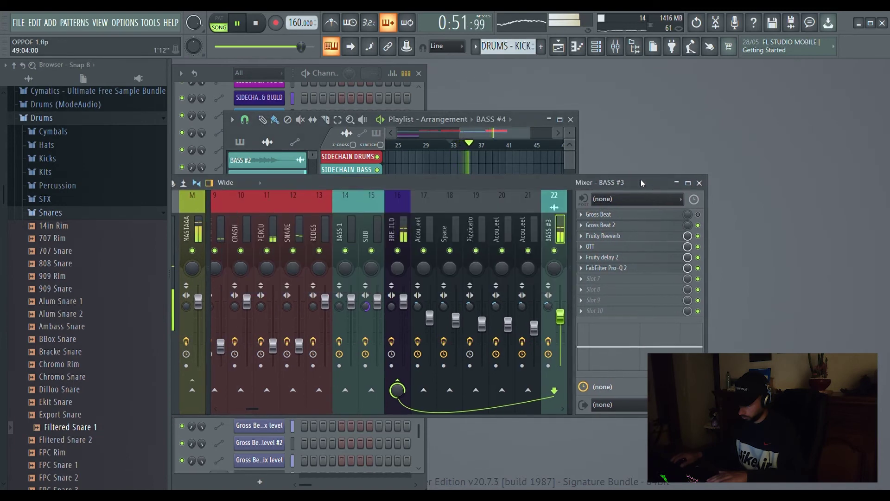
left_click_drag(640, 185, 649, 197)
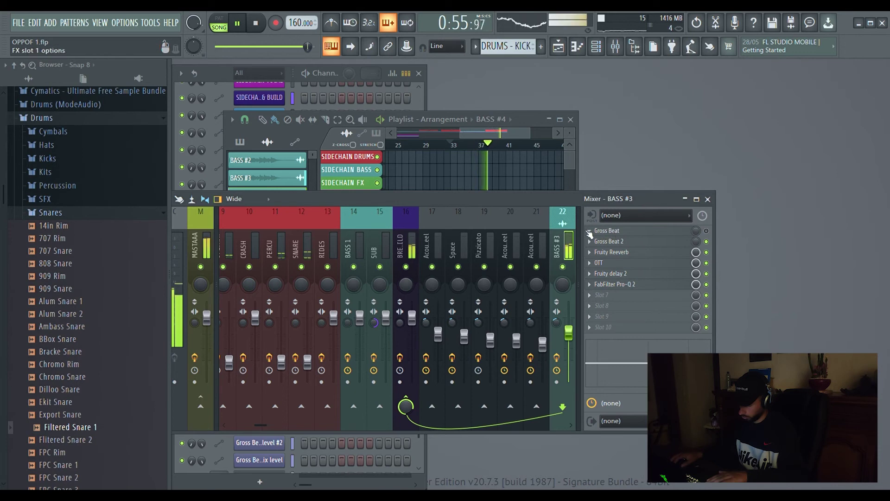
left_click(560, 120)
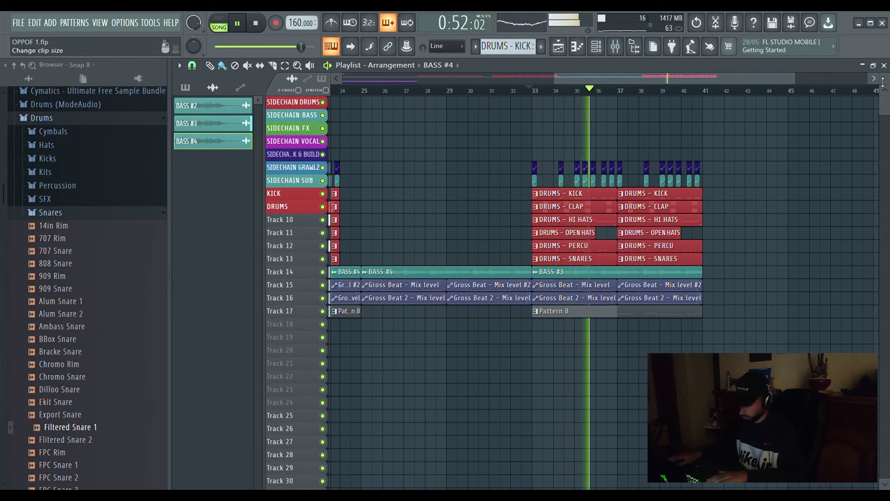
Step: Enlarge the playlist track height and remove the opening full-level step from the Gross Beat - Mix level automation at bar 33
left_click_drag(883, 83, 883, 102)
scroll(825, 135, "down", 5)
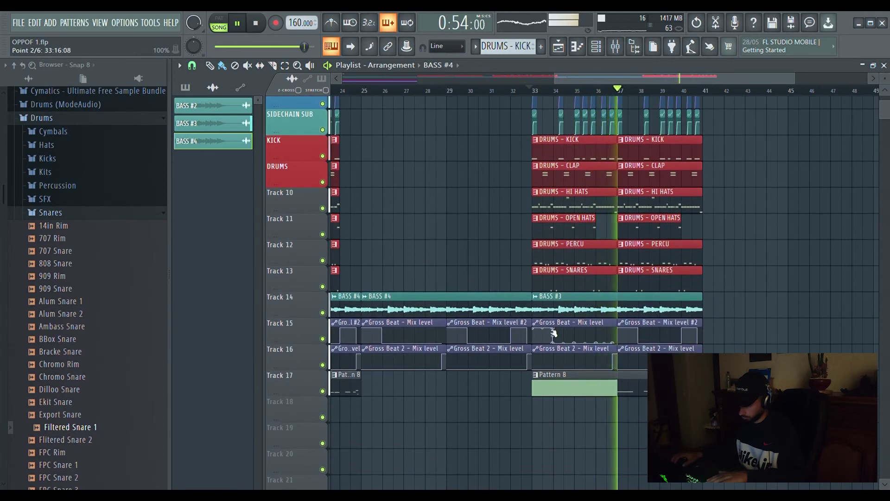
right_click(553, 333)
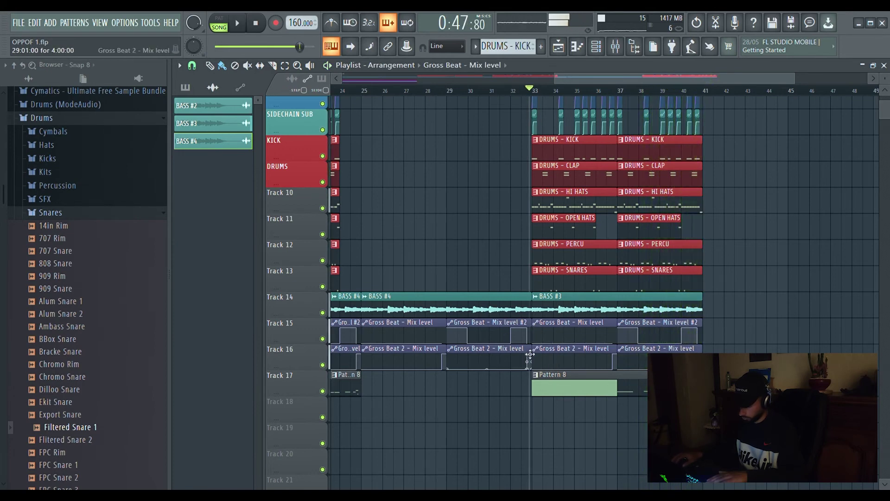
Step: Try duplicating all clips of bars 33–40 at bar 41, and delete the copy
scroll(469, 92, "down", 4)
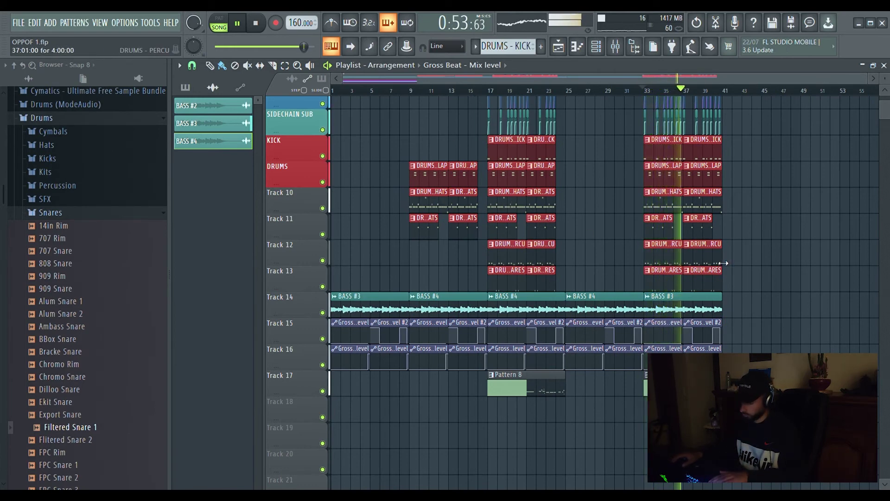
scroll(744, 270, "up", 2)
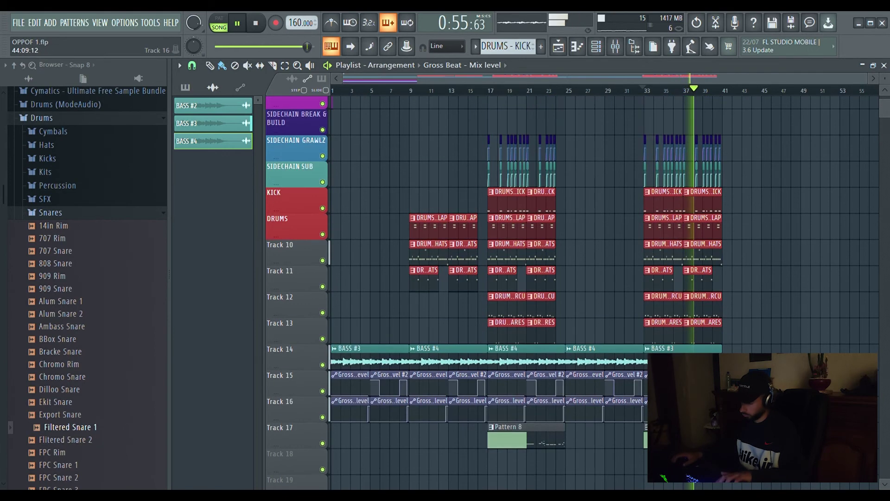
left_click_drag(762, 435, 646, 99)
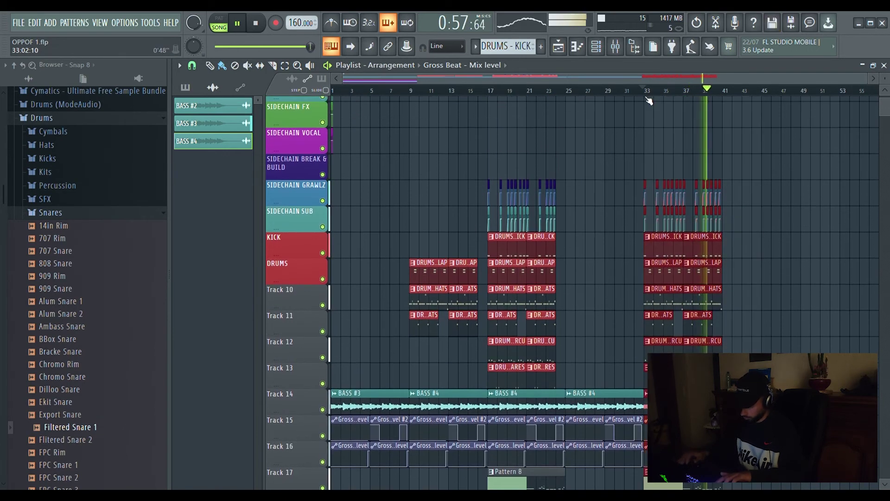
key("ctrl+b")
scroll(591, 97, "down", 1)
scroll(640, 200, "down", 3)
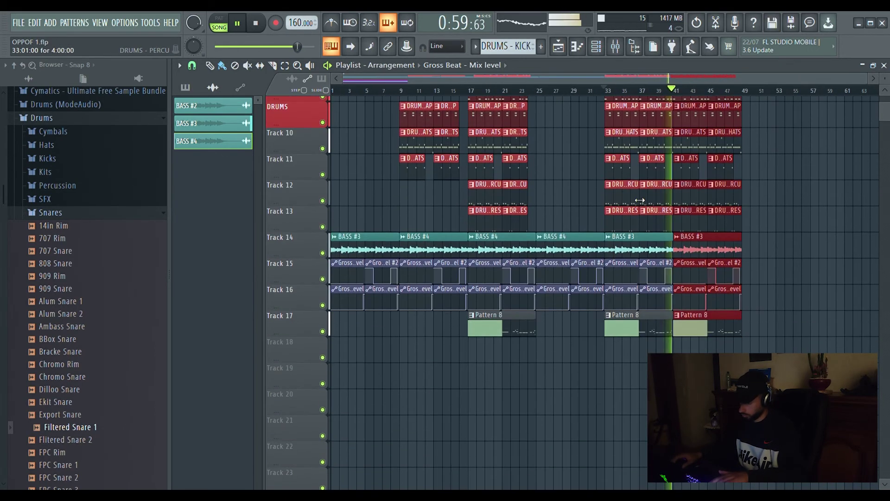
key("Delete")
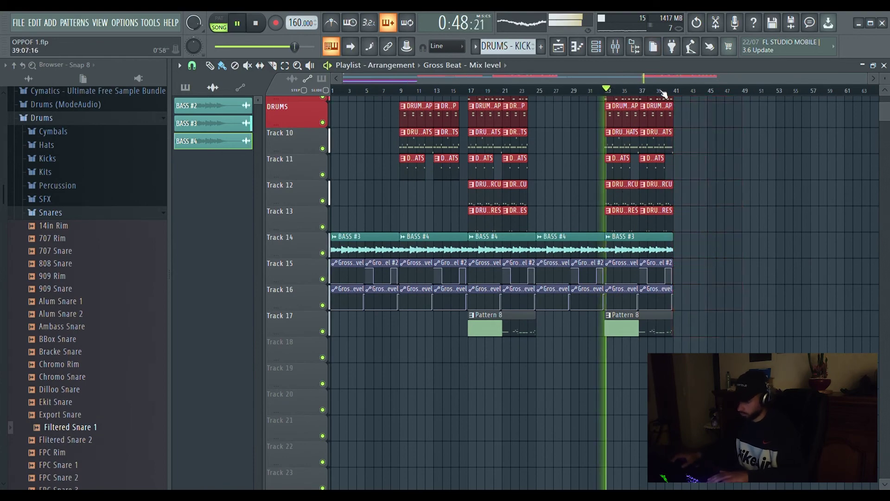
Step: Trim the drum clips that start at bar 37 to end at bar 40 and delete the sidechain clips beyond that point
scroll(663, 94, "up", 5)
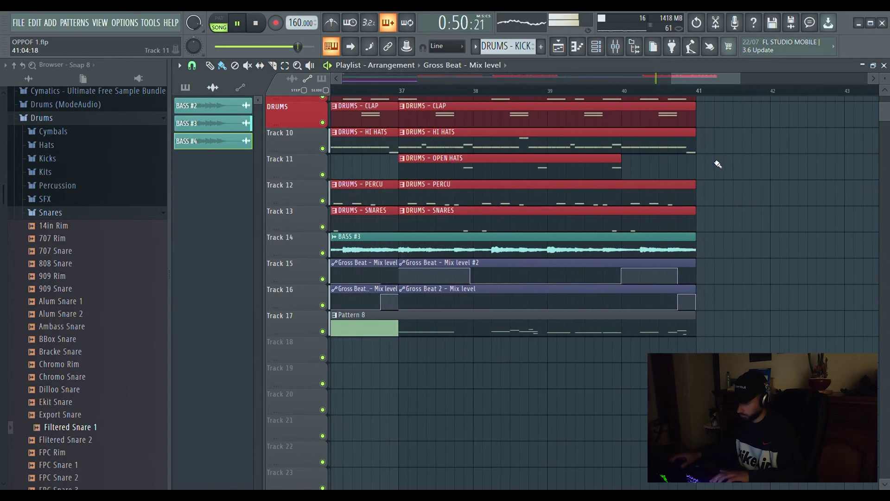
scroll(718, 164, "up", 2)
left_click_drag(714, 334, 648, 210)
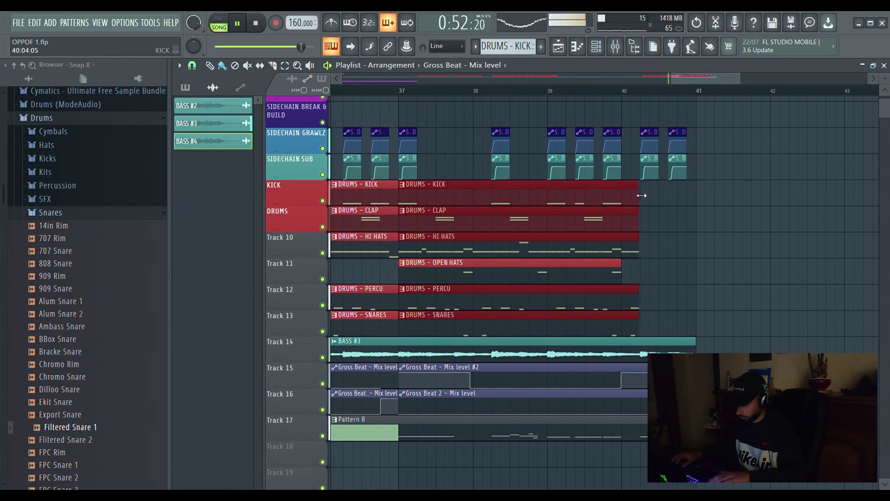
scroll(628, 96, "up", 5)
scroll(623, 268, "up", 2)
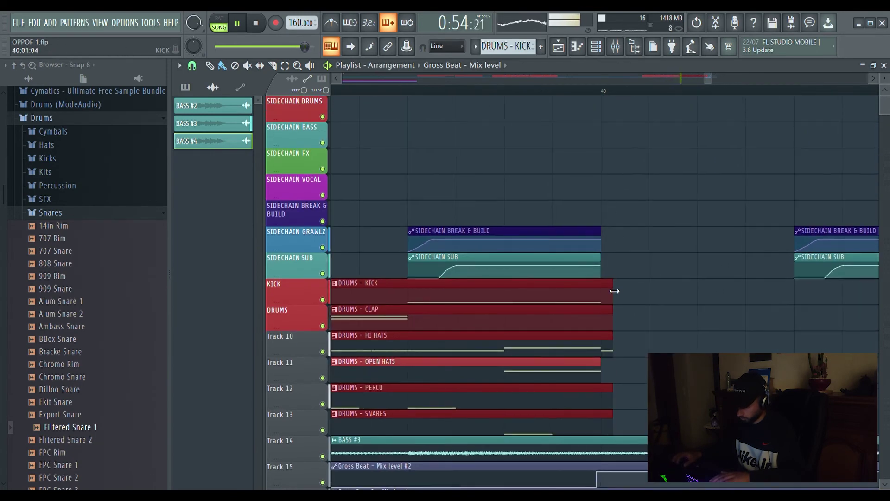
scroll(609, 83, "up", 3)
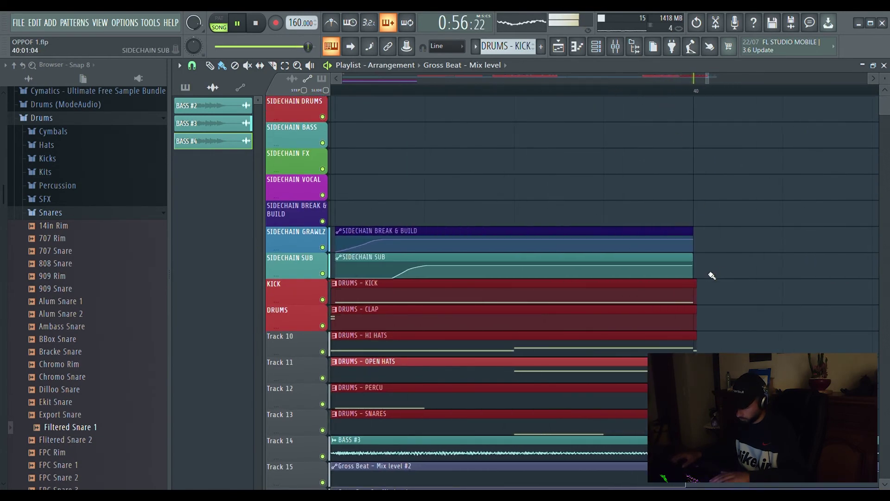
scroll(597, 93, "down", 3)
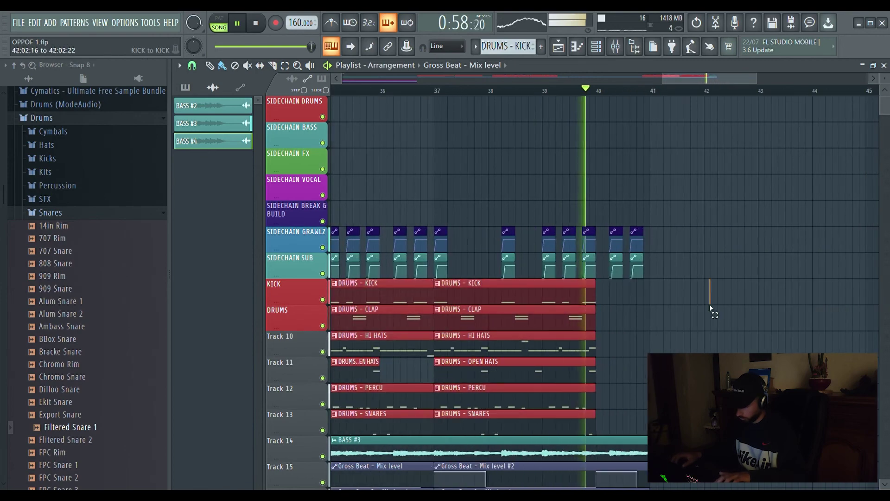
scroll(556, 86, "down", 5)
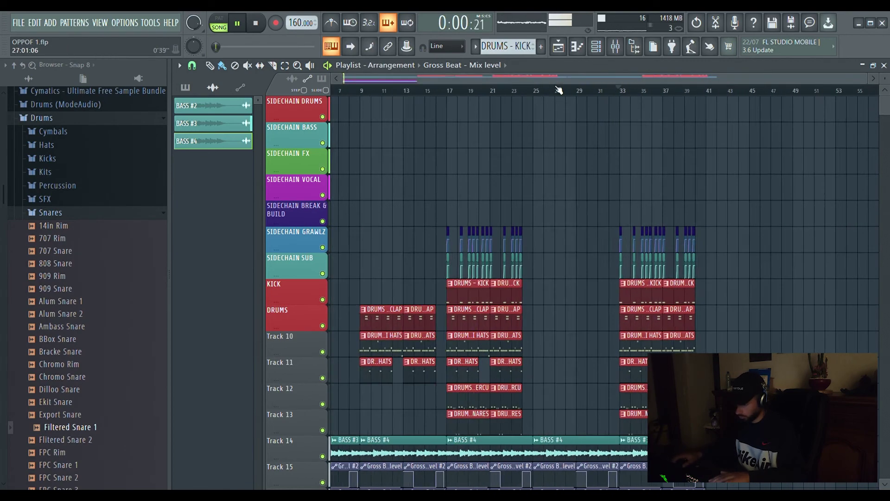
Step: Duplicate the full section of bars 33–40, with its closing drum dropout, at bar 41
left_click(643, 90)
scroll(660, 167, "down", 5)
scroll(763, 90, "up", 3)
left_click_drag(717, 400, 515, 106)
key("ctrl+b")
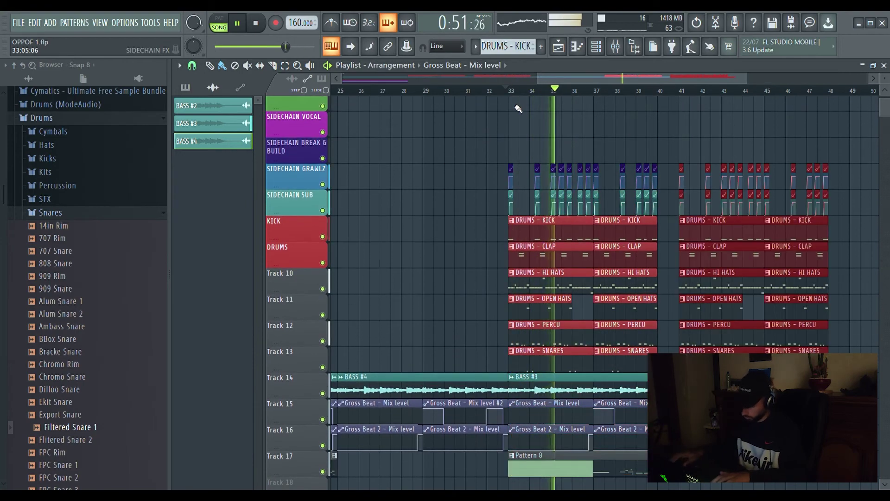
Step: Replace the duplicated BASS #3 clip at bar 41 with a BASS #4 clip and listen through the transition
scroll(548, 92, "down", 3)
scroll(569, 193, "down", 3)
right_click(700, 317)
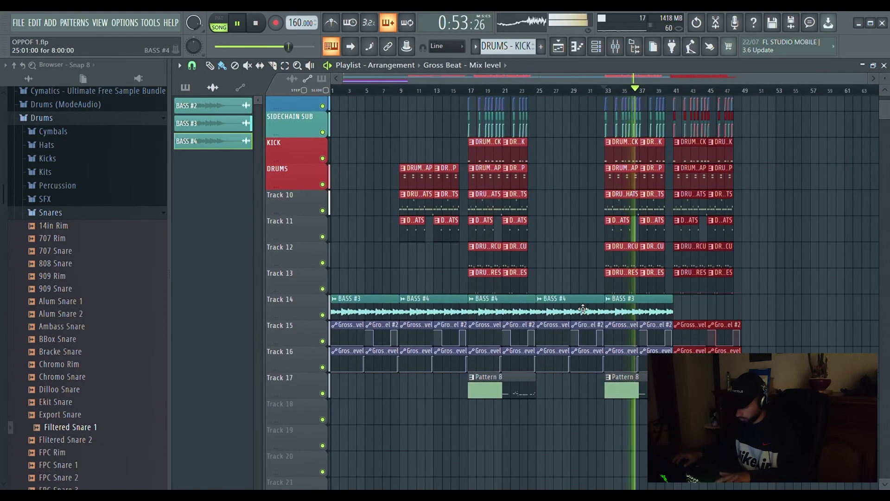
scroll(681, 95, "up", 6)
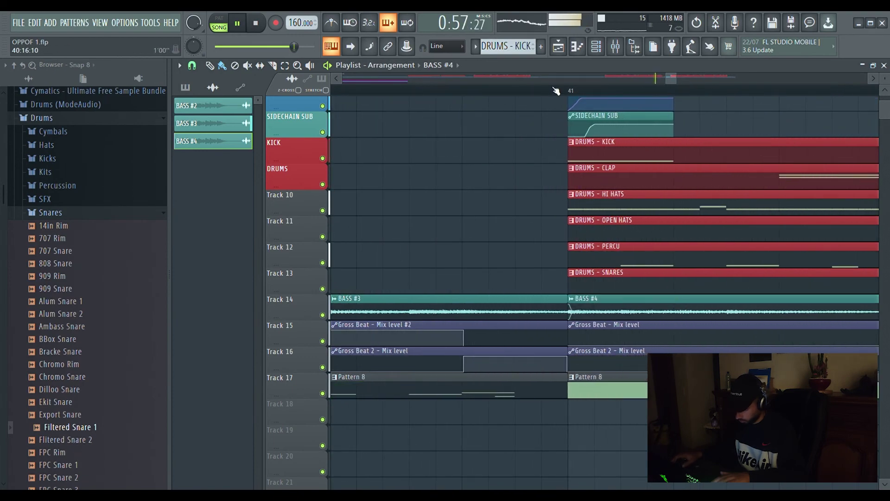
scroll(566, 91, "down", 5)
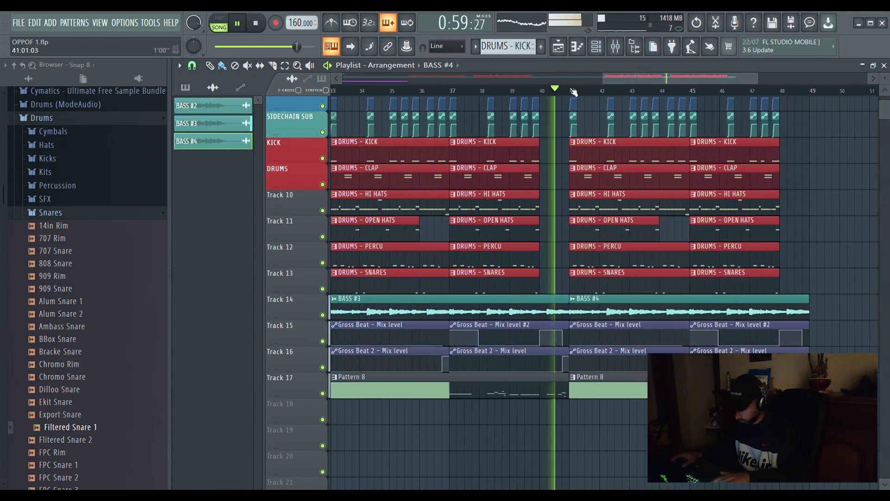
scroll(574, 92, "down", 4)
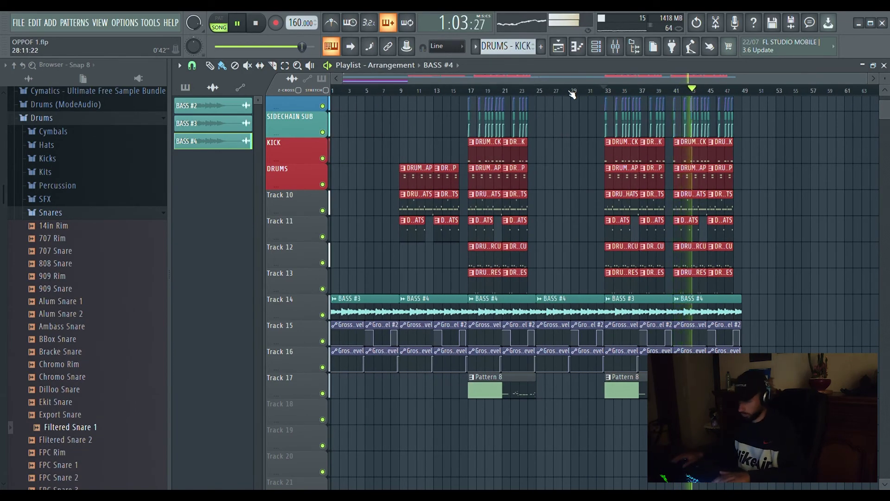
Step: Duplicate the whole arrangement of bars 1–48 so that the copy starts at bar 49
scroll(757, 199, "up", 5)
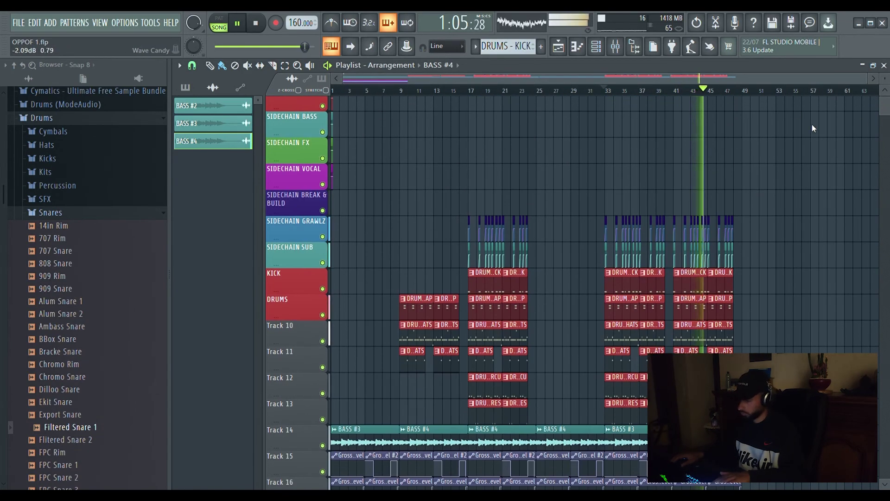
scroll(771, 185, "down", 3)
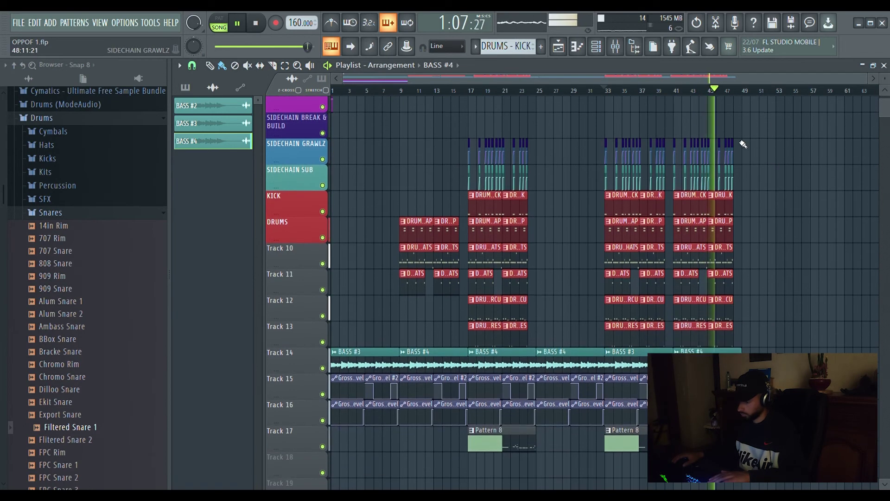
scroll(774, 225, "down", 4)
left_click_drag(706, 306, 334, 124)
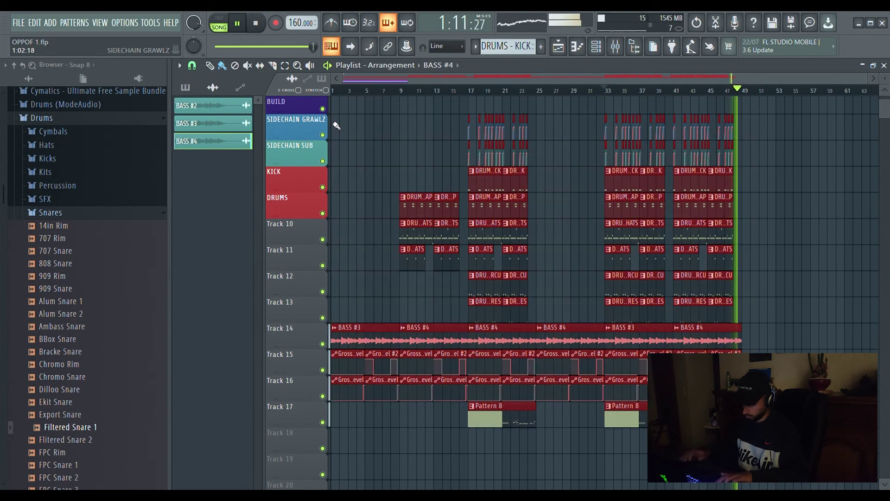
key("ctrl+b")
scroll(417, 97, "up", 8)
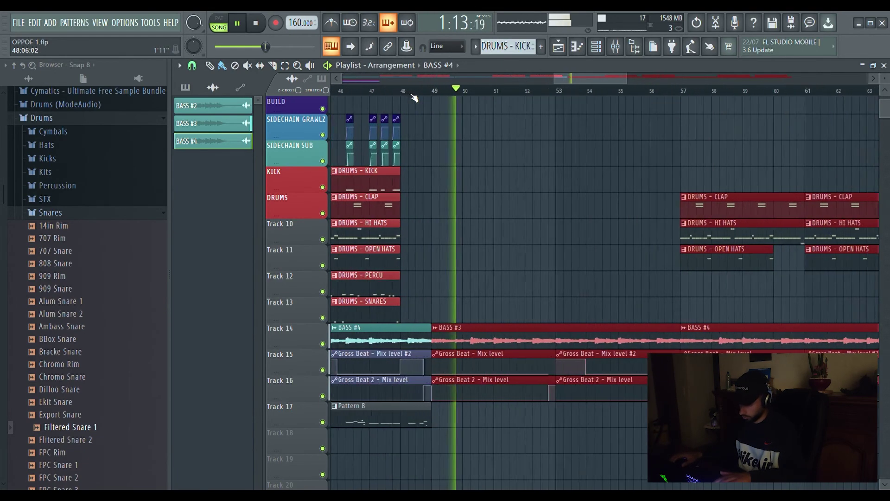
Step: Check the transition at bar 49 and duplicate the selected 48-bar arrangement once more at bar 97
scroll(476, 102, "down", 6)
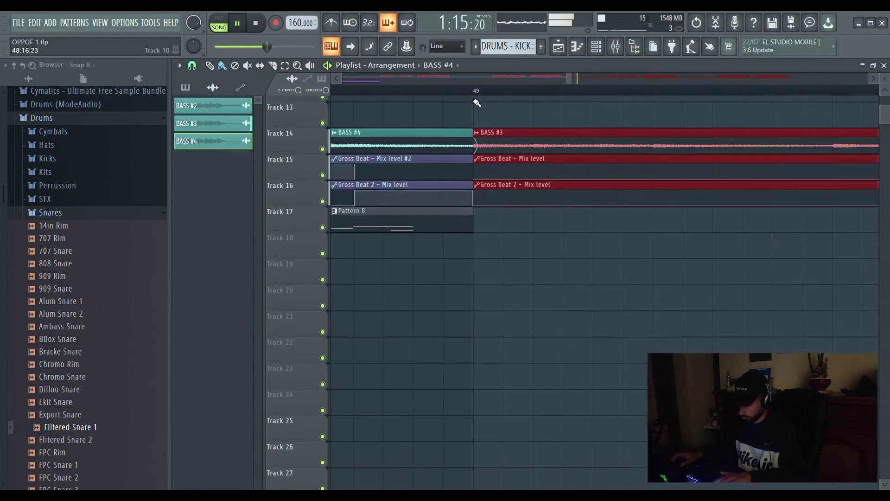
scroll(467, 94, "down", 8)
scroll(505, 168, "up", 2)
scroll(505, 168, "up", 3)
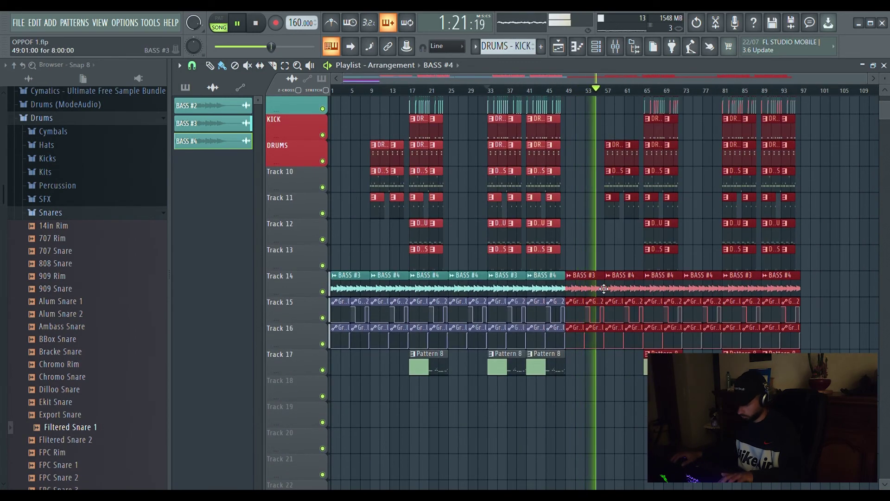
key("ctrl+b")
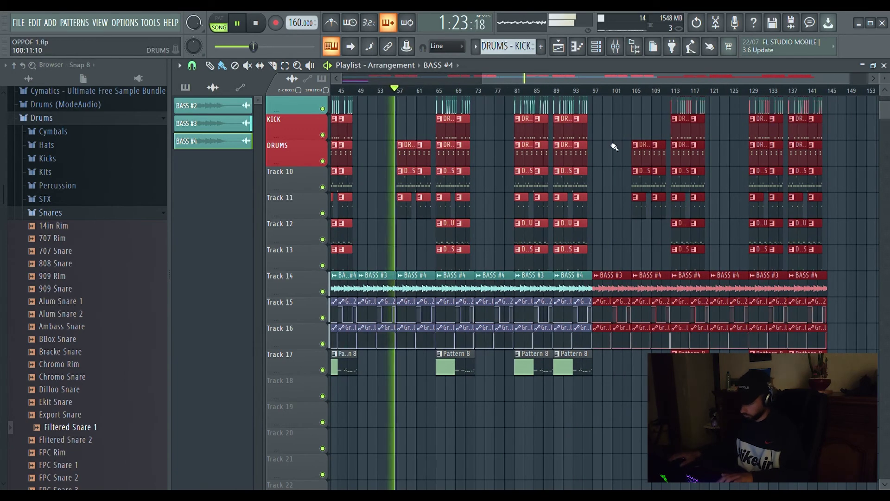
Step: Delete all clips of the duplicated arrangement from bar 97 onward, on every track
scroll(556, 102, "down", 1)
scroll(579, 116, "down", 3)
scroll(833, 216, "up", 3)
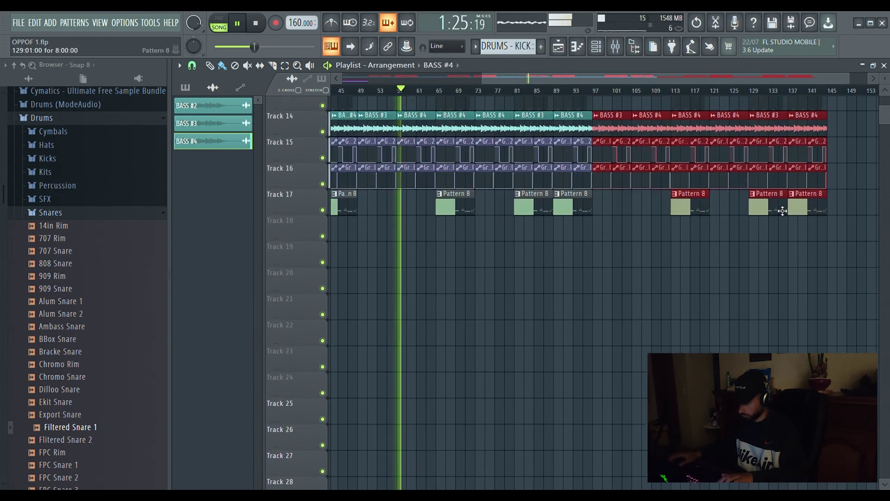
scroll(825, 244, "up", 3)
left_click_drag(850, 348, 646, 139)
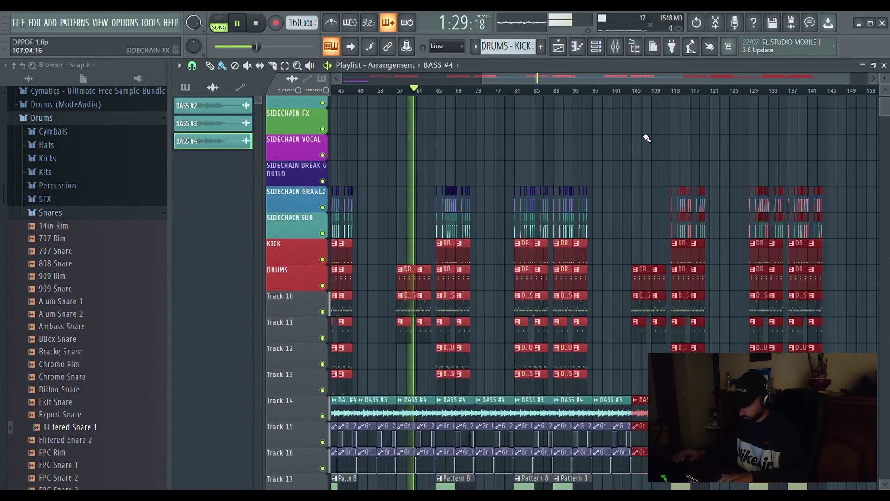
scroll(672, 166, "down", 5)
left_click_drag(653, 354, 606, 280)
key("Delete")
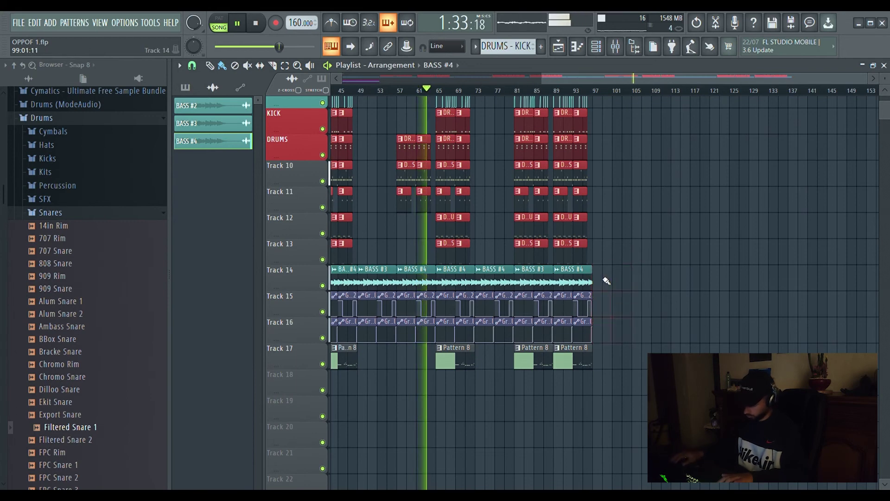
Step: Duplicate the BASS #4 clip and its Gross Beat automation clips from bars 89–96 so that the copies start at bar 97
left_click_drag(623, 343, 559, 269)
key("ctrl+b")
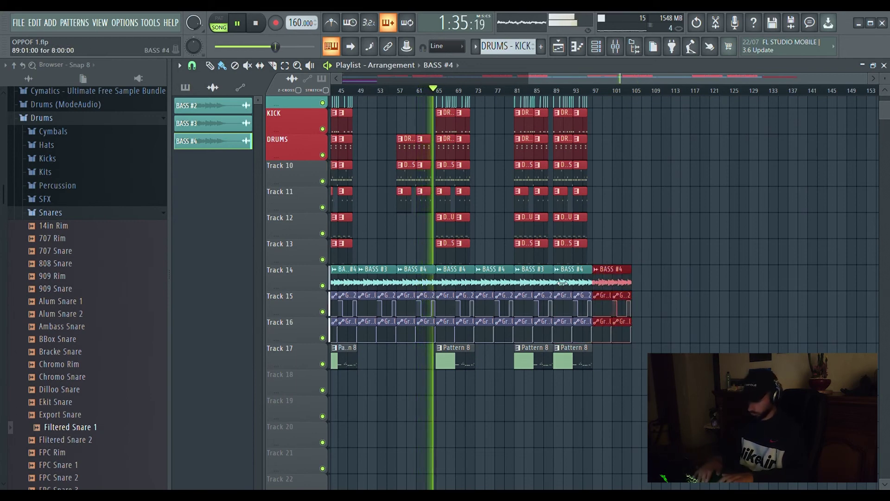
double_click(586, 79)
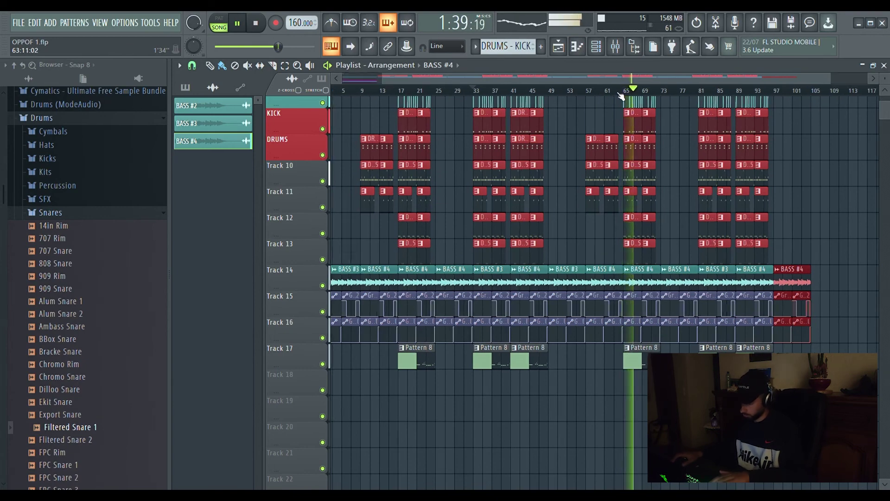
Step: Play from bar 57 and remove the hi-hat and open-hat clips from the build in bars 57–64 on Tracks 10 and 11
scroll(603, 96, "up", 5)
left_click(473, 90)
right_click(510, 167)
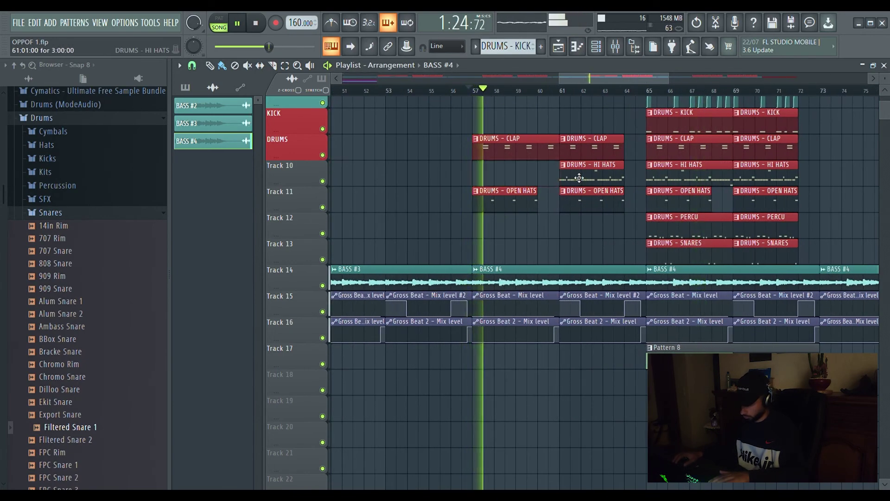
right_click(579, 177)
scroll(530, 94, "down", 3)
right_click(531, 189)
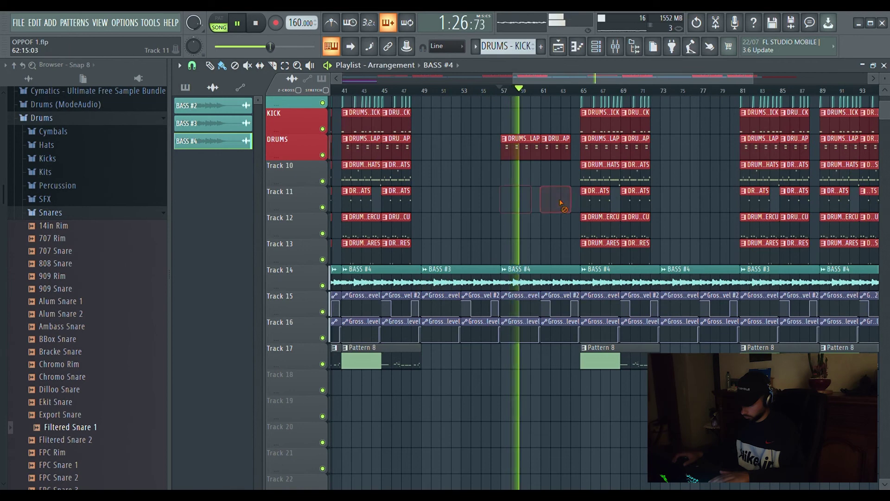
right_click(559, 192)
scroll(520, 95, "down", 3)
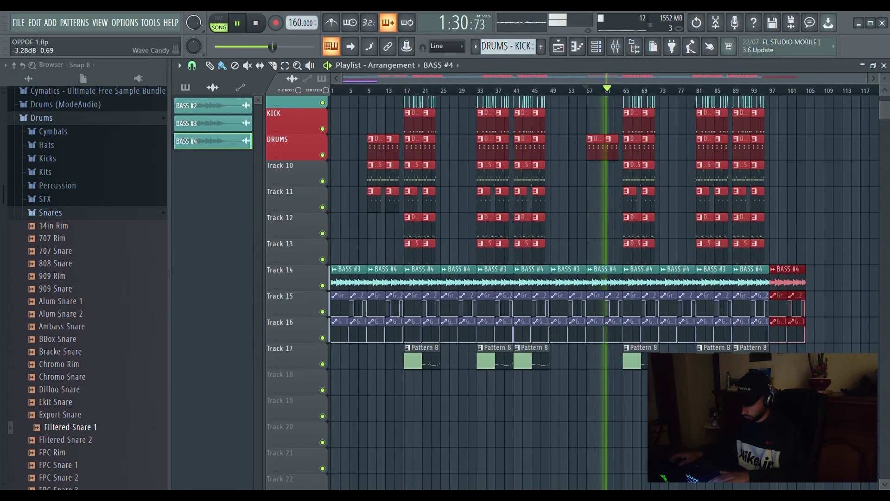
Step: Lower the HI HAT mixer track's level slightly and return to the maximized playlist
left_click(862, 66)
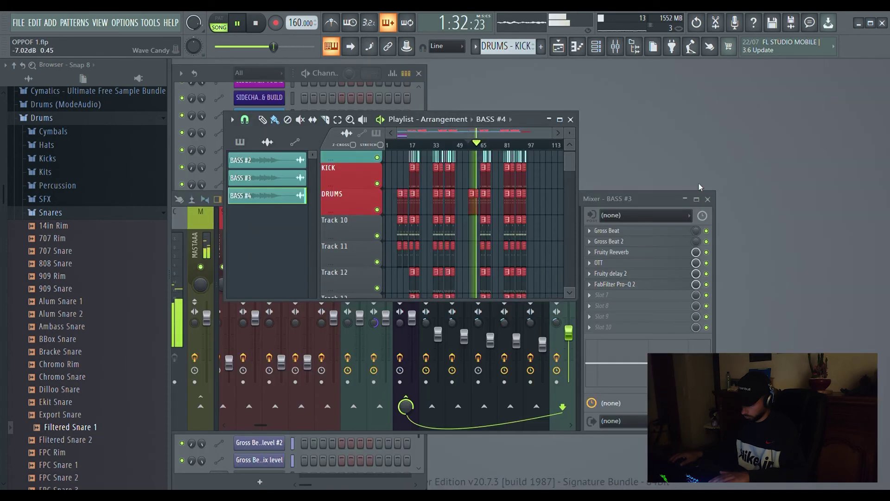
left_click(647, 194)
scroll(291, 430, "up", 4)
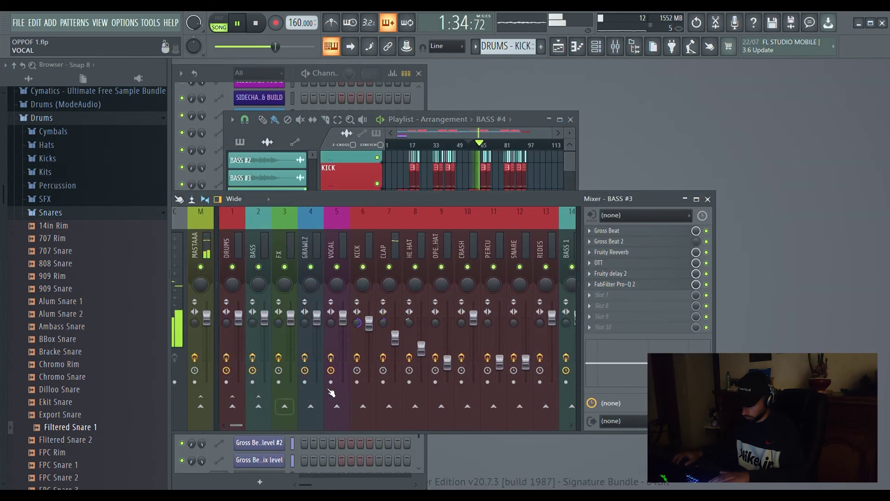
left_click(421, 347)
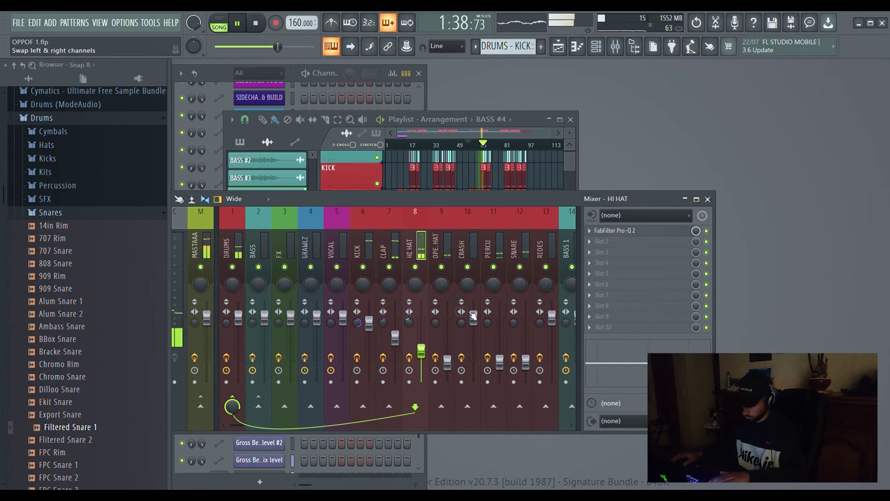
left_click(561, 119)
Step: Copy the two DRUMS - HI HATS clips from bar 65 on Track 10 back to bar 57, aligned with the clap clips
scroll(710, 156, "up", 3)
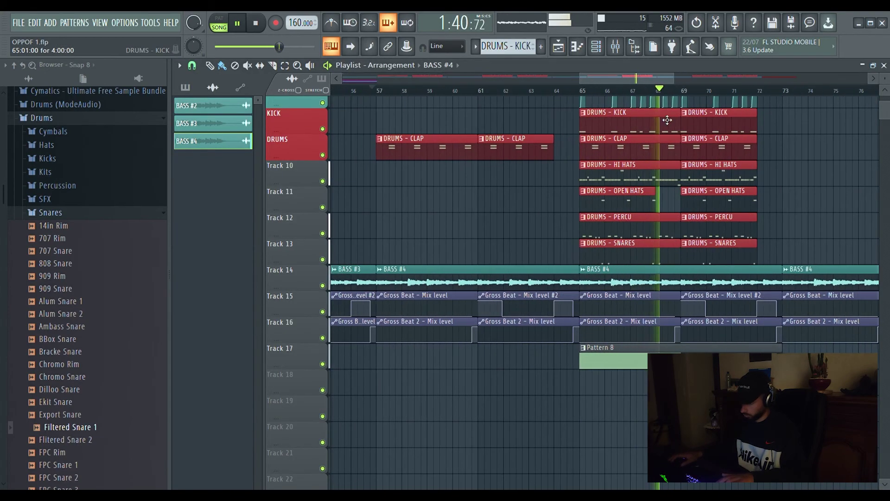
left_click_drag(718, 183, 631, 184)
left_click_drag(631, 185, 434, 181)
scroll(378, 94, "up", 6)
scroll(447, 95, "up", 2)
scroll(447, 94, "up", 2)
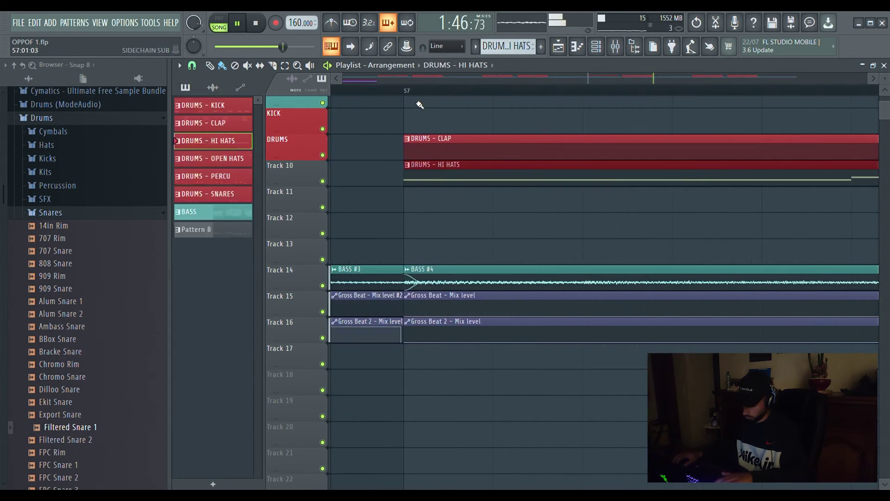
scroll(417, 100, "down", 8)
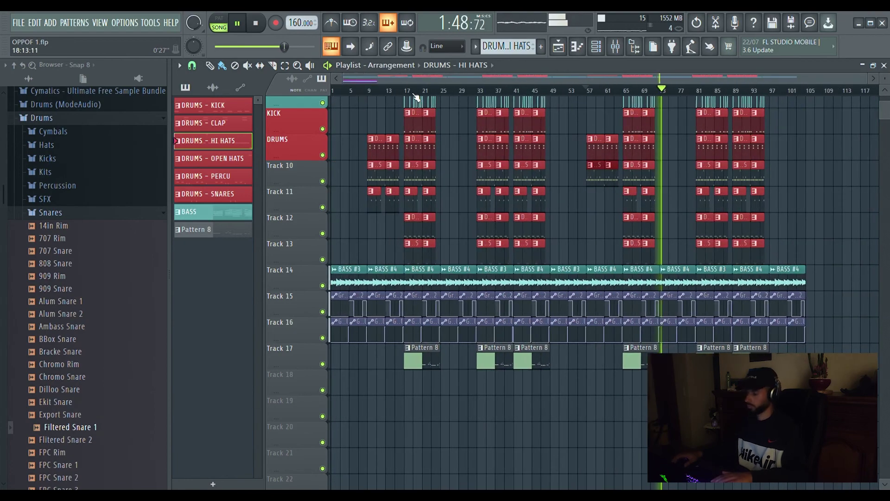
Step: Move all bass, Gross Beat automation and Pattern 8 clips down two tracks so that the bass sits on Track 16
scroll(501, 228, "down", 4)
scroll(504, 230, "up", 10)
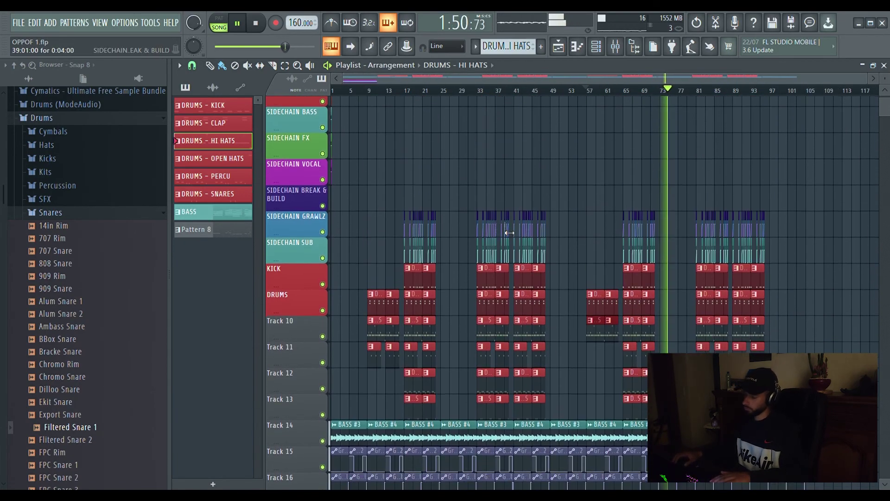
scroll(510, 233, "down", 6)
left_click_drag(829, 397, 322, 263)
key("shift+Down")
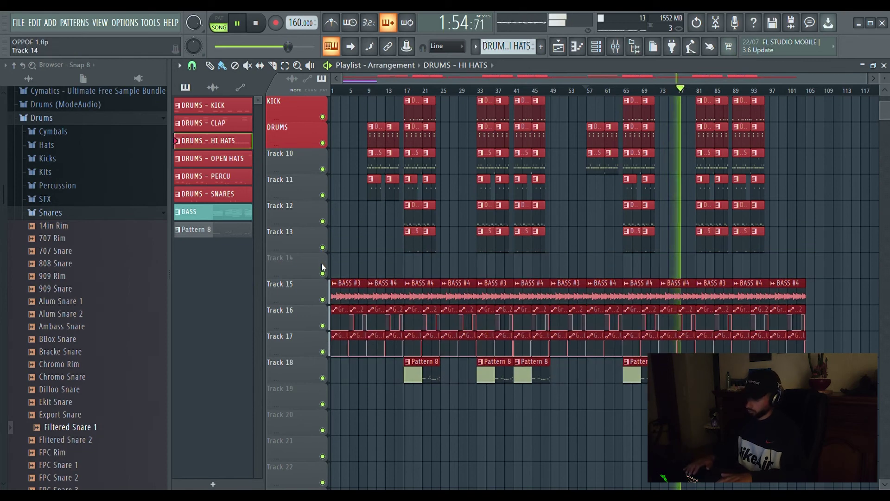
key("shift+Down")
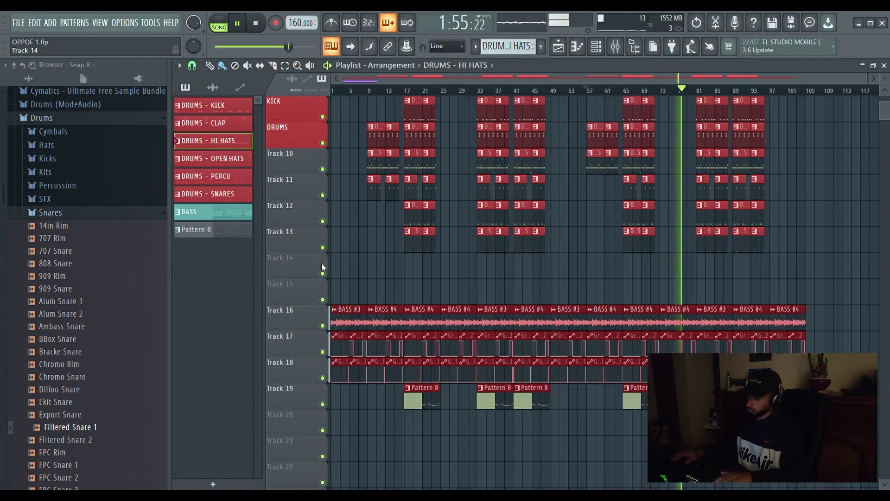
left_click(52, 212)
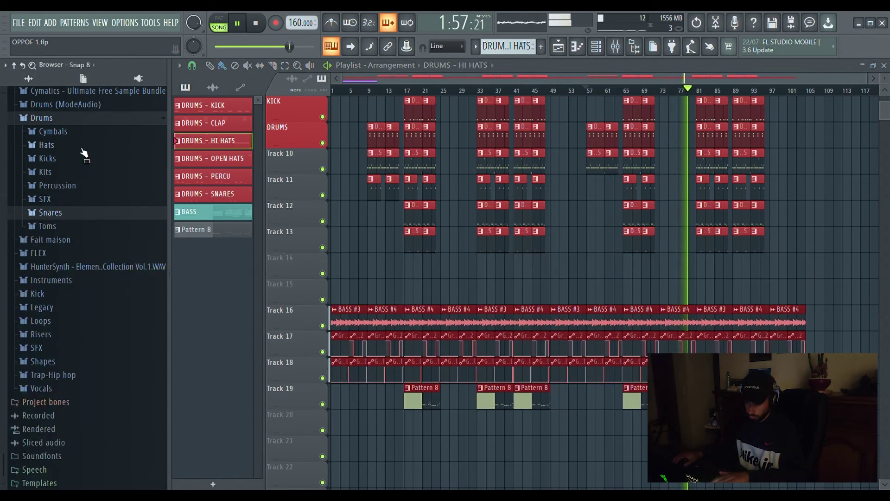
left_click(874, 66)
left_click(207, 78)
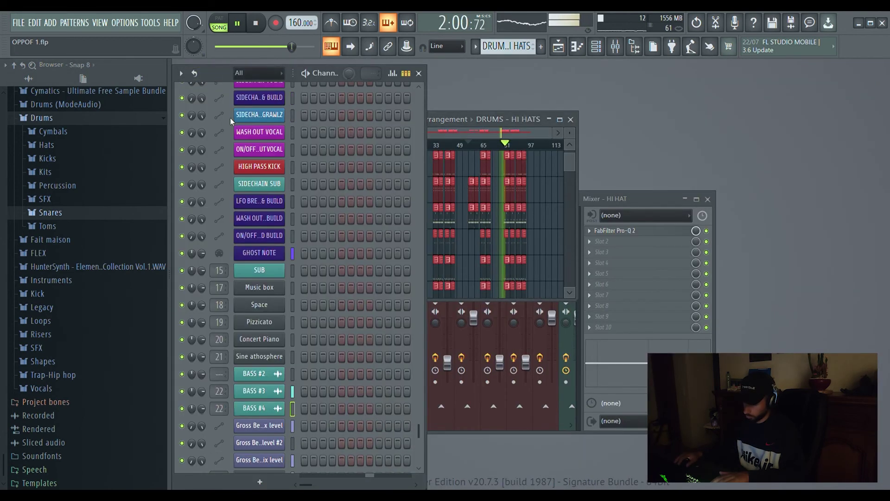
left_click(645, 203)
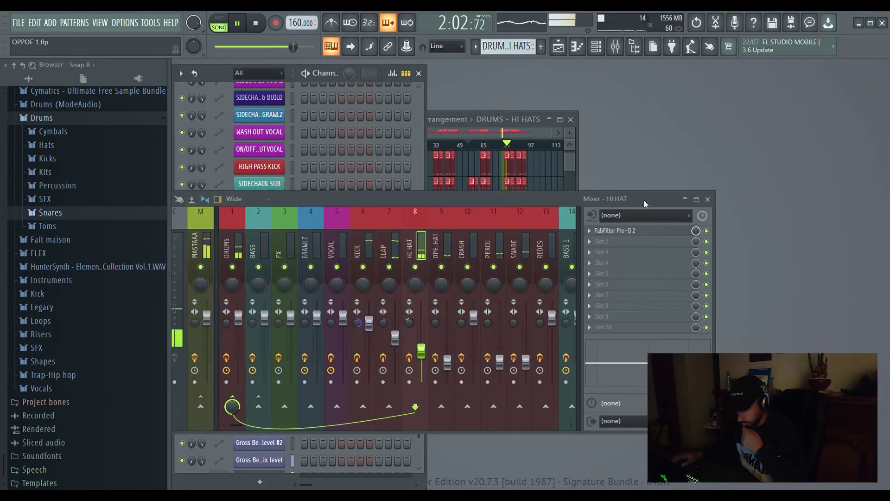
left_click(560, 119)
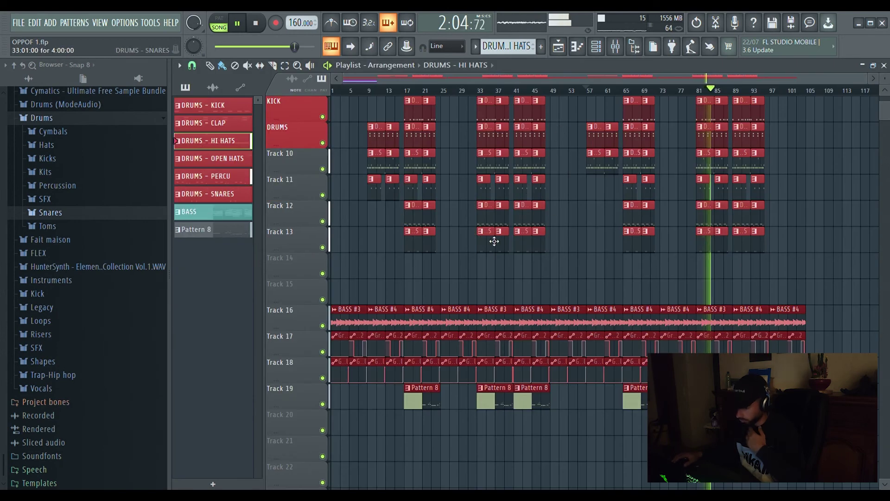
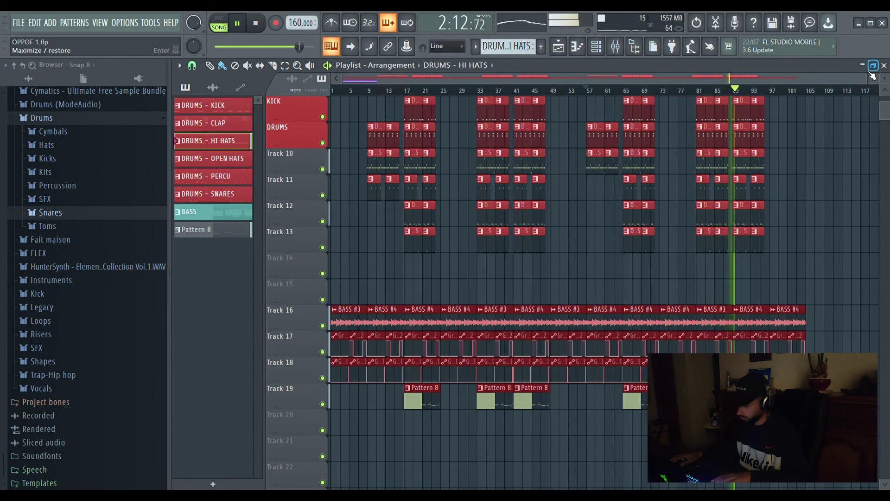
left_click(873, 68)
left_click(228, 78)
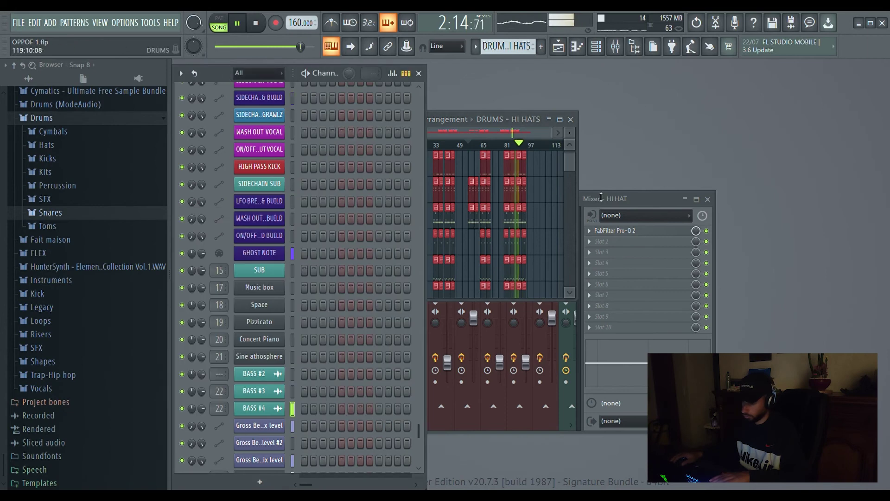
left_click(631, 202)
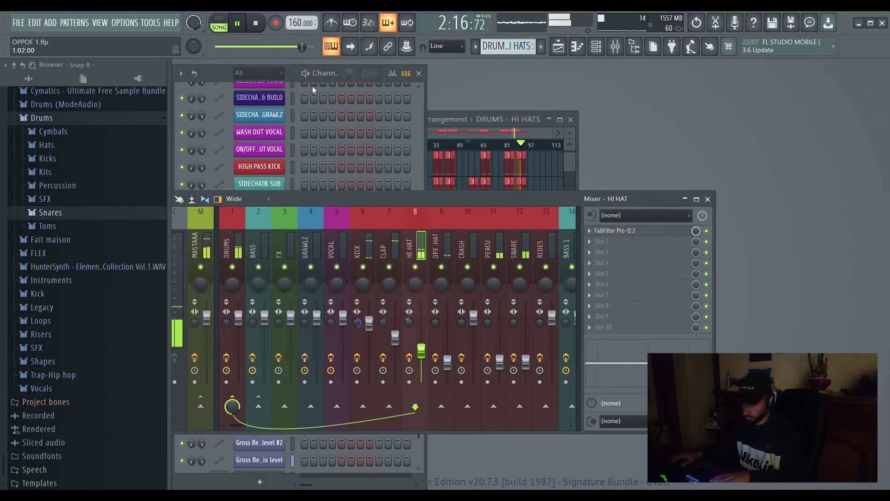
Step: In a new empty pattern, add one HSEC1 CRASH 023 note to the CRASH channel, starting at bar 1 and lasting about four bars
left_click(226, 82)
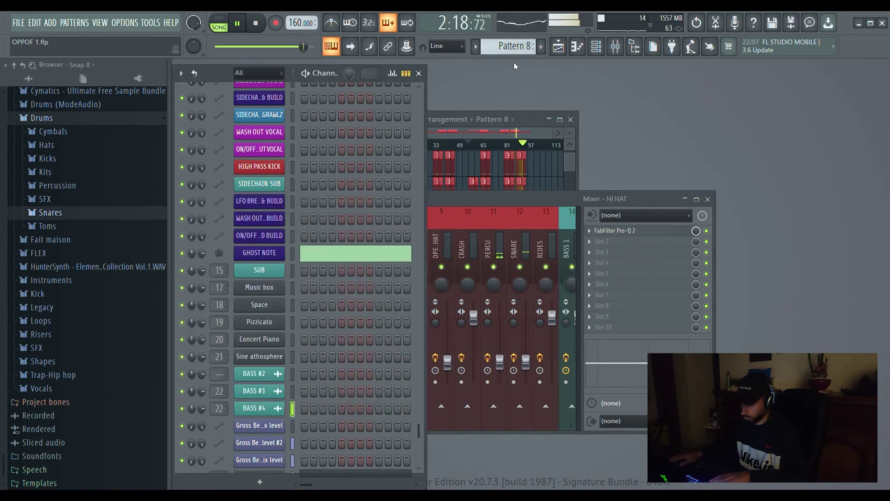
scroll(301, 252, "up", 8)
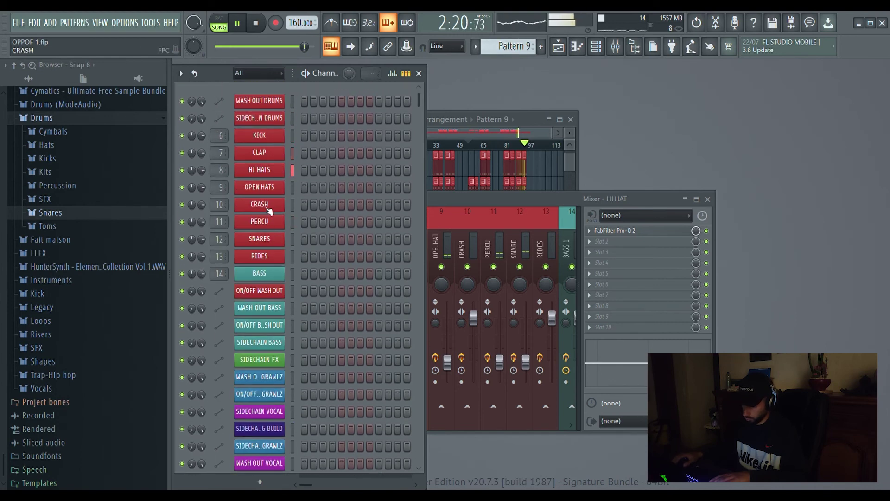
left_click(269, 207)
scroll(267, 331, "down", 2)
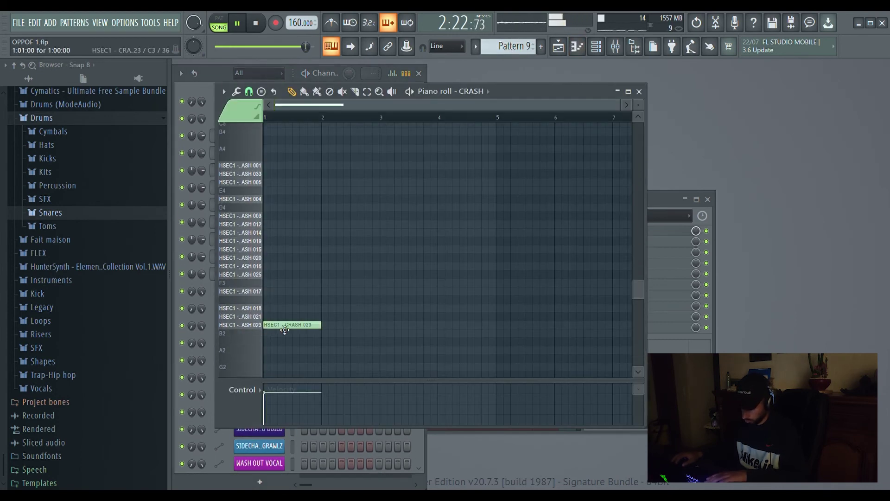
left_click_drag(325, 328, 544, 334)
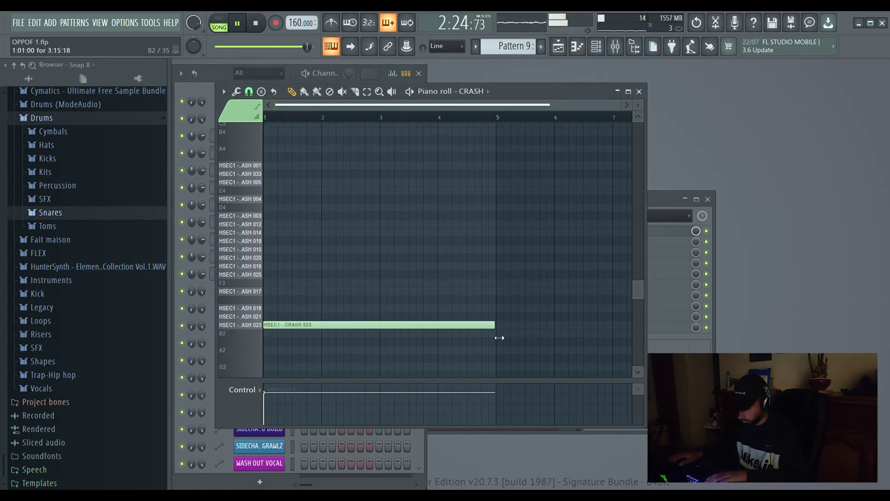
scroll(500, 124, "up", 3)
left_click(473, 326)
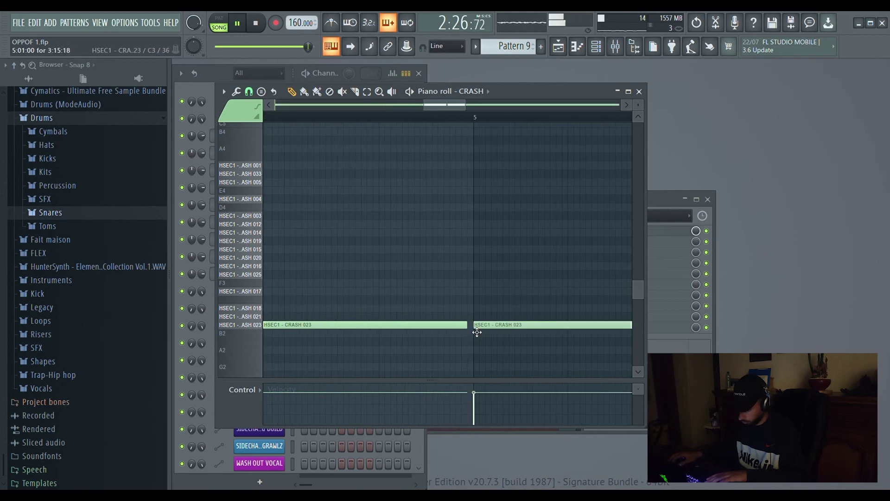
right_click(474, 327)
left_click(639, 92)
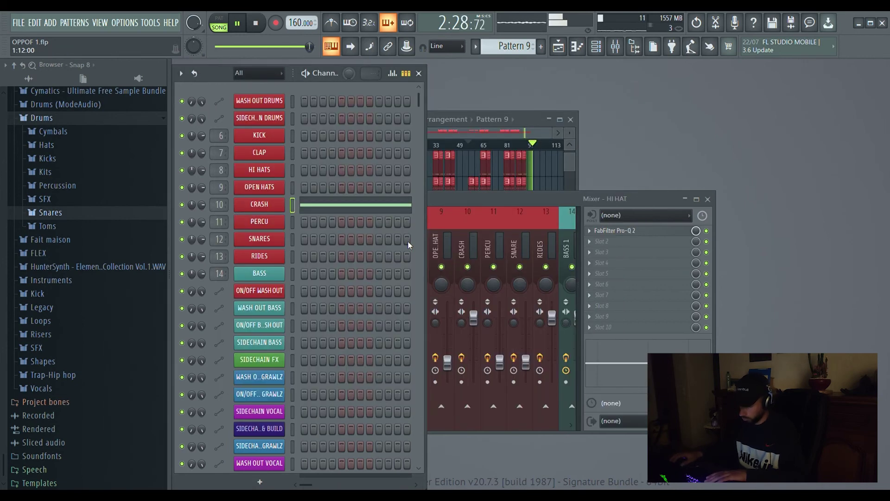
Step: Extend the end of the volume envelope for the HSEC1 CRASH 023 pad in the CRASH channel's FPC
left_click(269, 206)
left_click(436, 314)
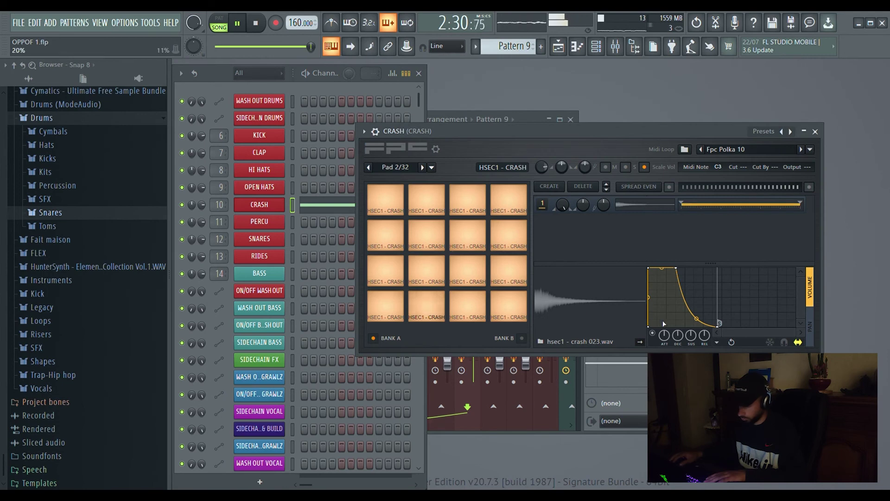
left_click_drag(584, 132, 417, 152)
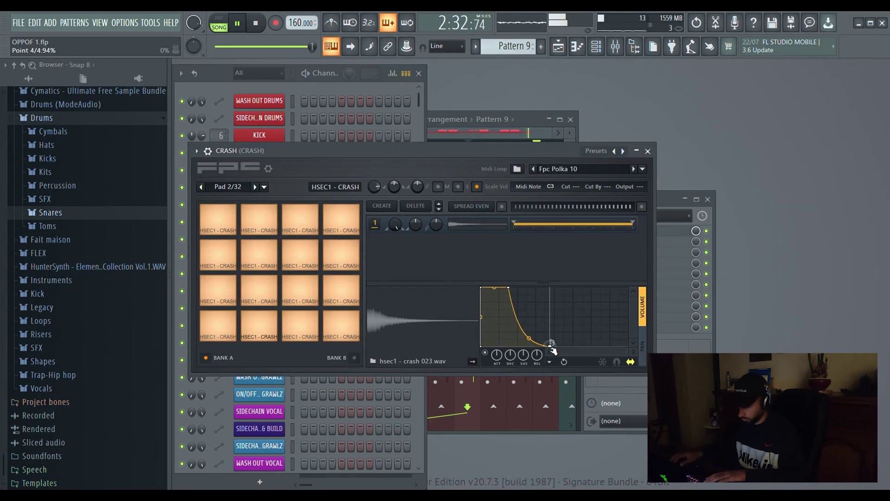
left_click_drag(552, 348, 714, 360)
left_click(648, 150)
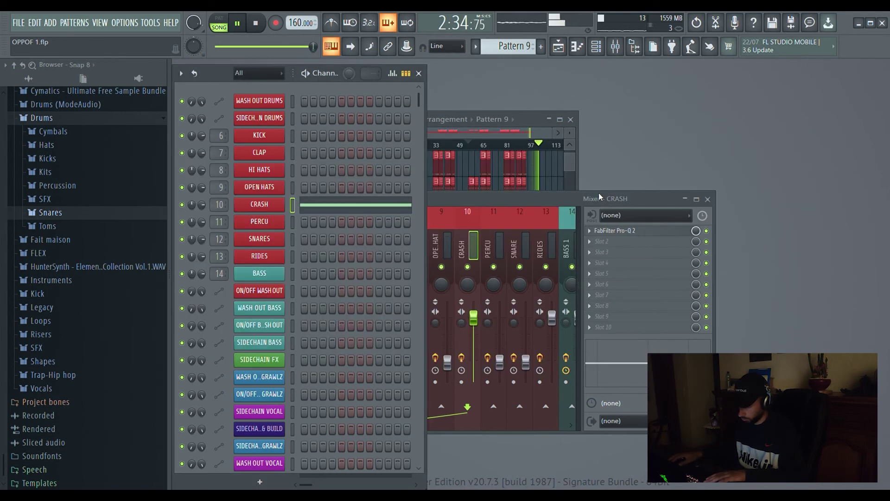
Step: Lower the CRASH mixer track's level and check its FabFilter Pro-Q 2 equalizer
left_click(474, 315)
left_click(604, 231)
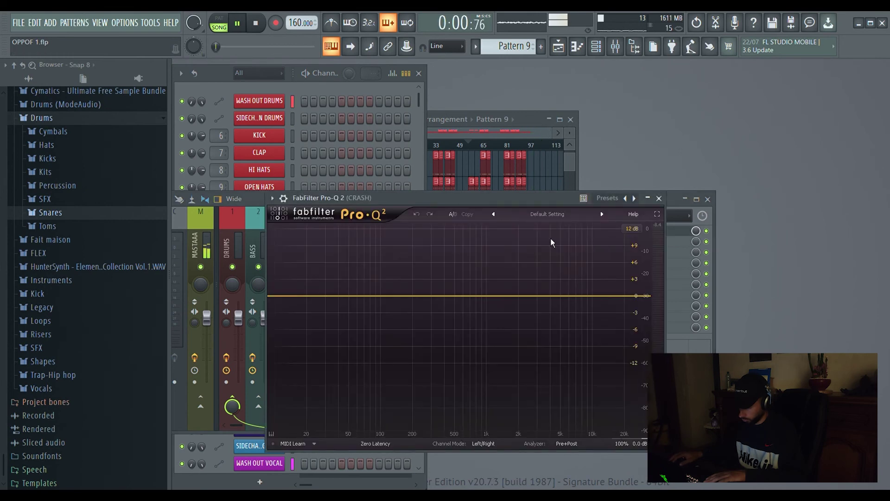
left_click(633, 201)
left_click(659, 198)
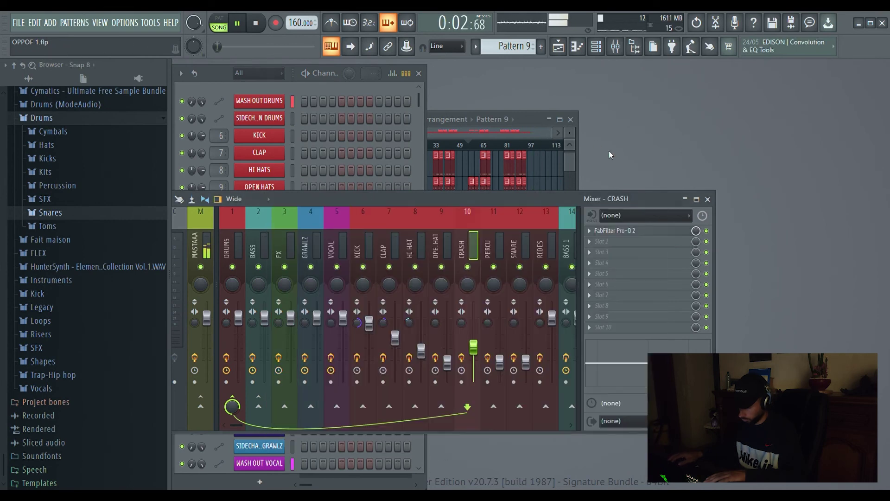
Step: Place a Pattern 9 crash clip on Track 14 so that it starts exactly at bar 33, and play the section back
key("space")
left_click(561, 119)
left_click(561, 120)
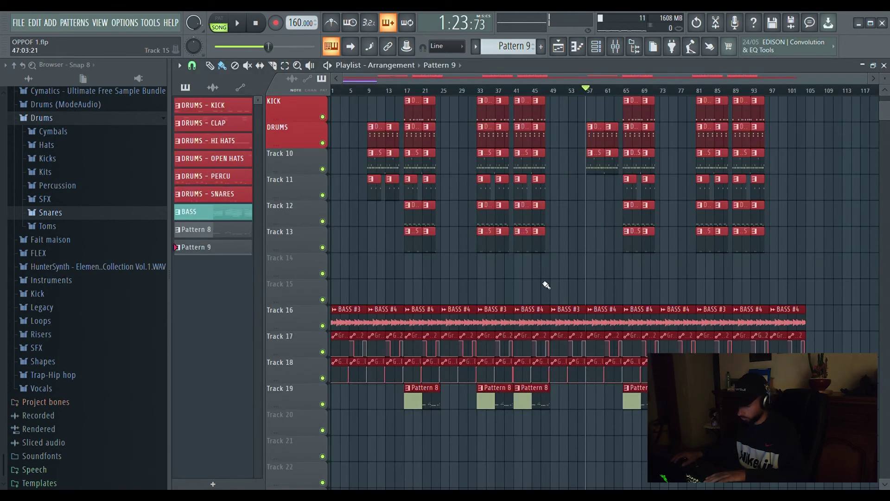
left_click(510, 271)
left_click(467, 89)
key("space")
scroll(476, 95, "up", 6)
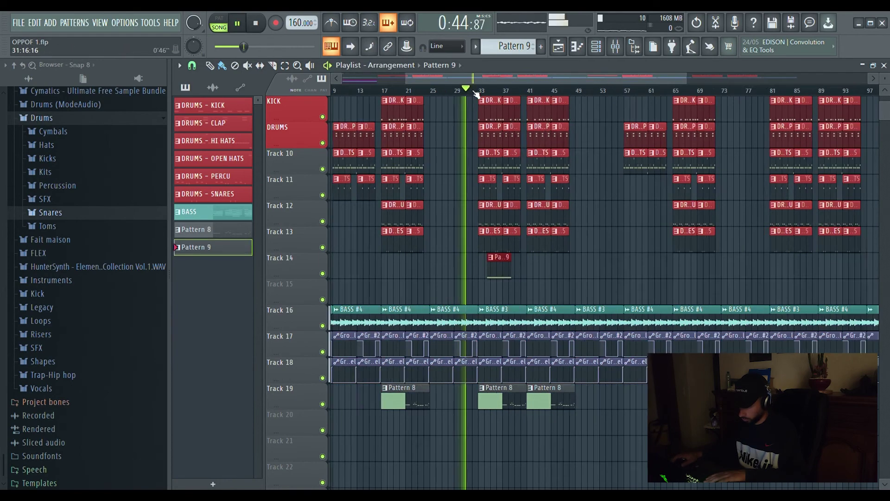
left_click_drag(584, 275, 544, 276)
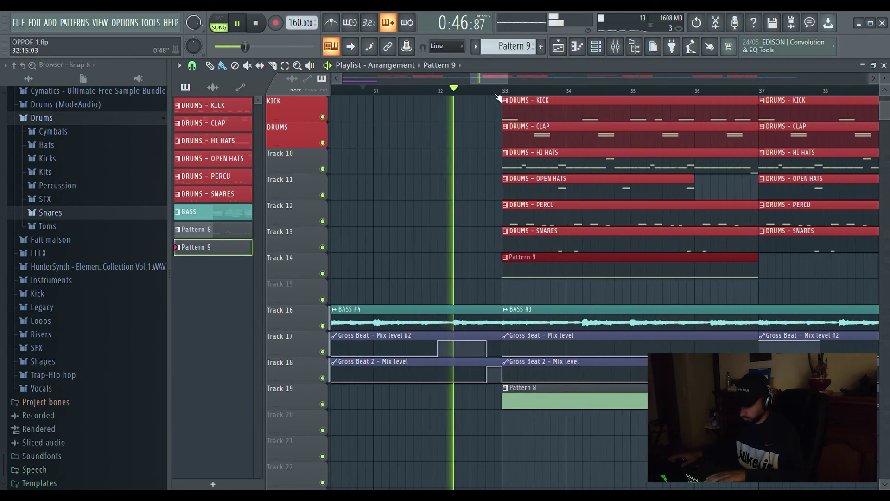
scroll(486, 107, "up", 4)
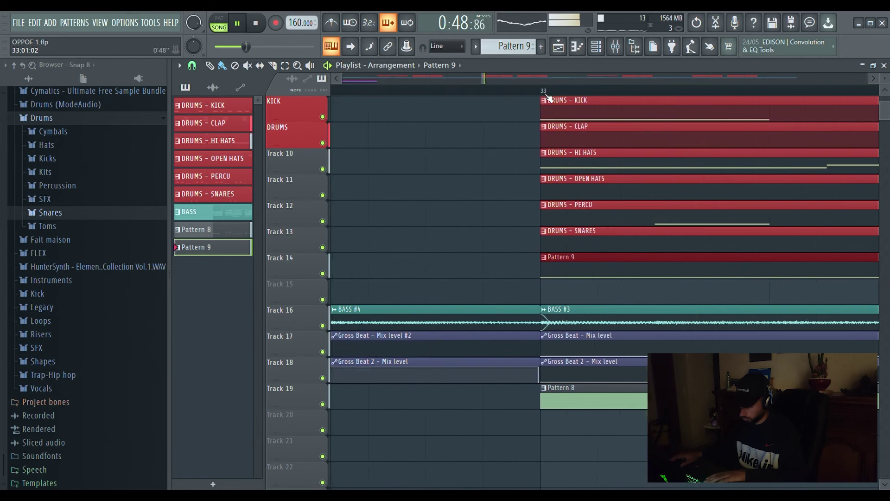
Step: Lower the CRASH mixer track's level to about -21 dB
scroll(551, 114, "down", 5)
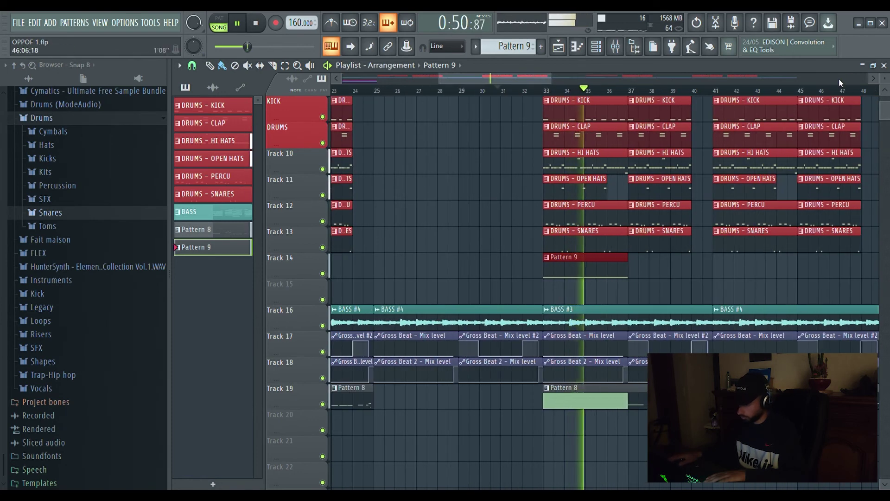
left_click(874, 66)
left_click_drag(474, 347, 482, 370)
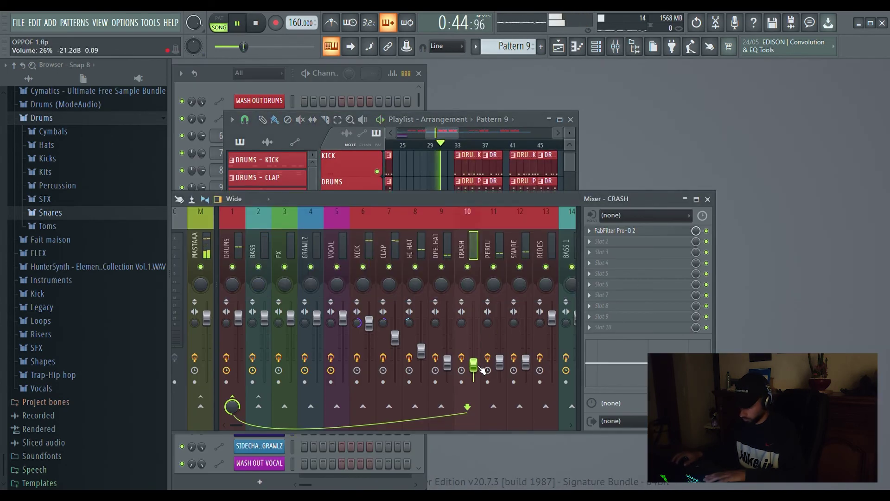
Step: Add the HSEC1 - SHORT SWEEP-UP 004 sample from the HunterSynth pack's HSEC1 FX's to Track 15, leading into bar 33
left_click(52, 119)
left_click(73, 268)
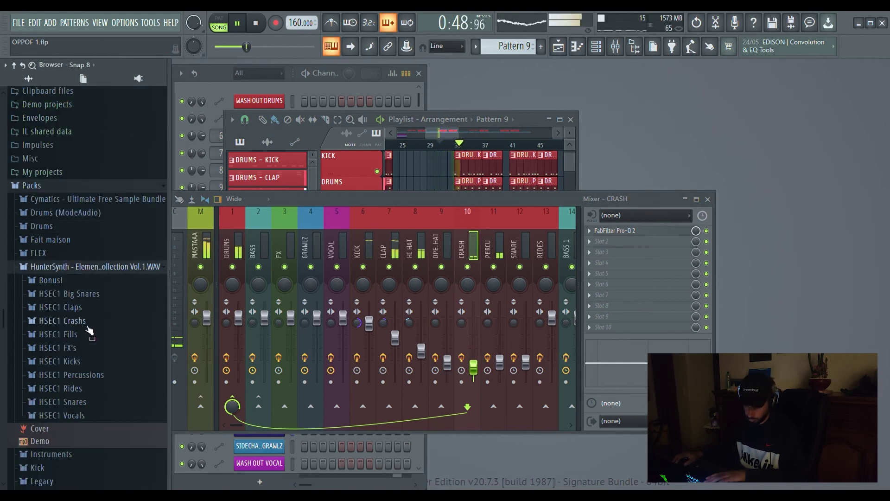
left_click(74, 349)
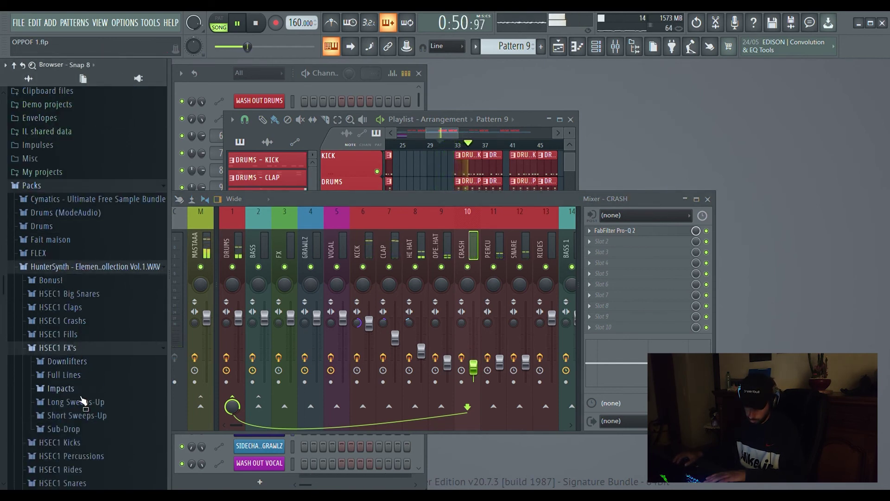
left_click(74, 415)
left_click_drag(99, 282, 538, 377)
key("space")
key("space")
scroll(543, 98, "up", 7)
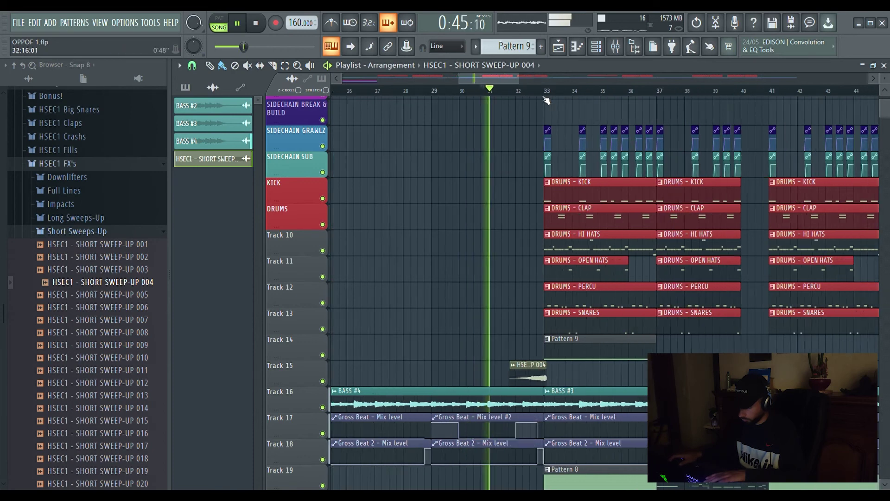
scroll(547, 100, "up", 1)
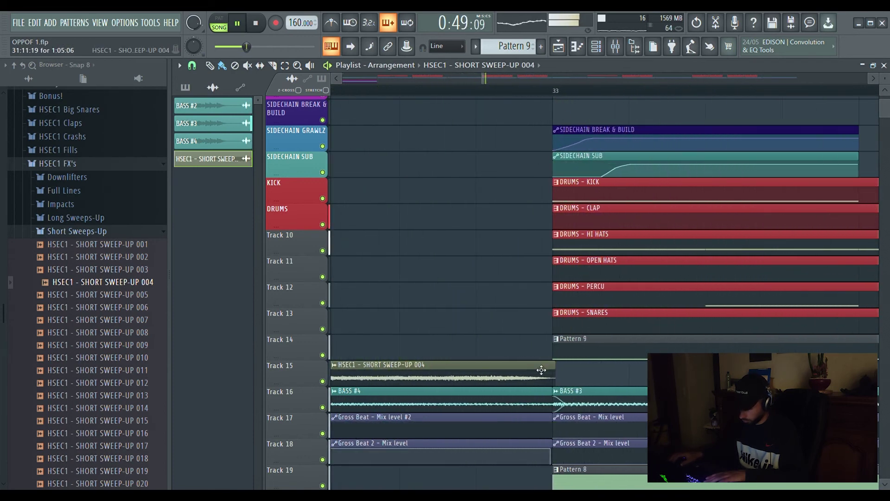
scroll(513, 93, "down", 8)
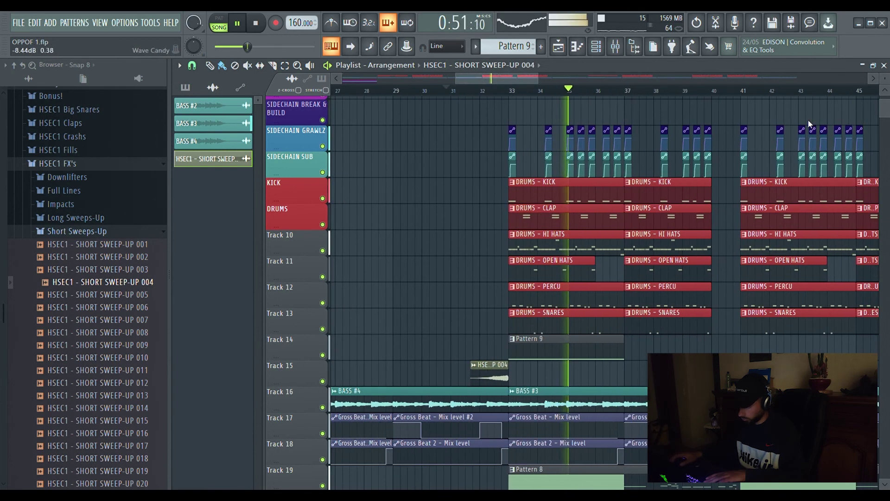
Step: Route the HSEC1 - SHORT SWEEP-UP 004 audio clip to mixer track 24
left_click(873, 66)
scroll(446, 223, "down", 8)
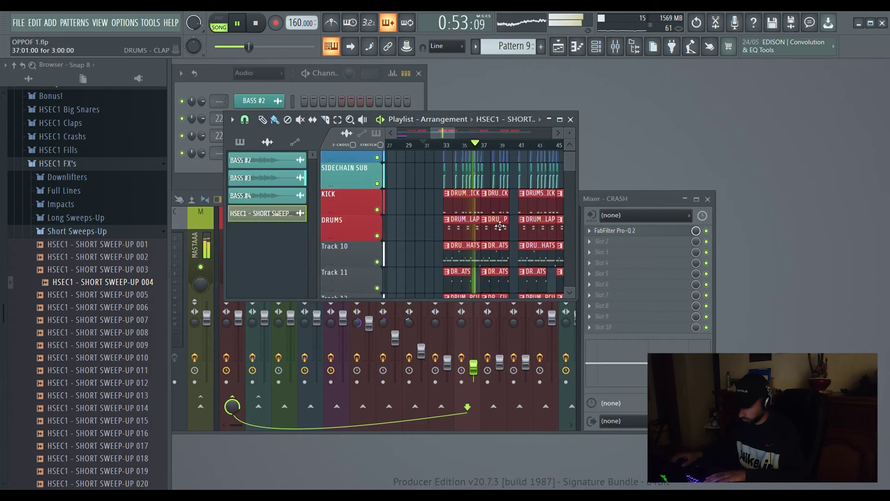
double_click(443, 227)
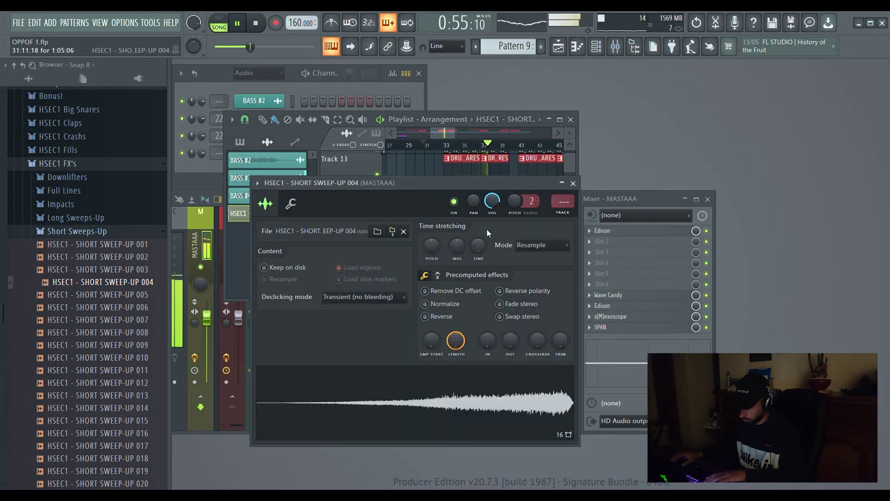
left_click_drag(560, 201, 314, 212)
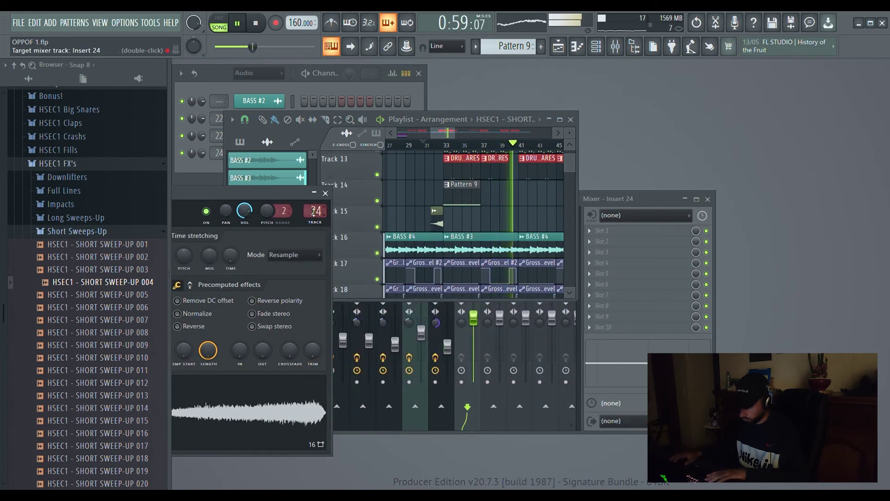
Step: Lower the sweep-up's mixer track level to slightly below -21 dB while replaying the transition into bar 33
key("F9")
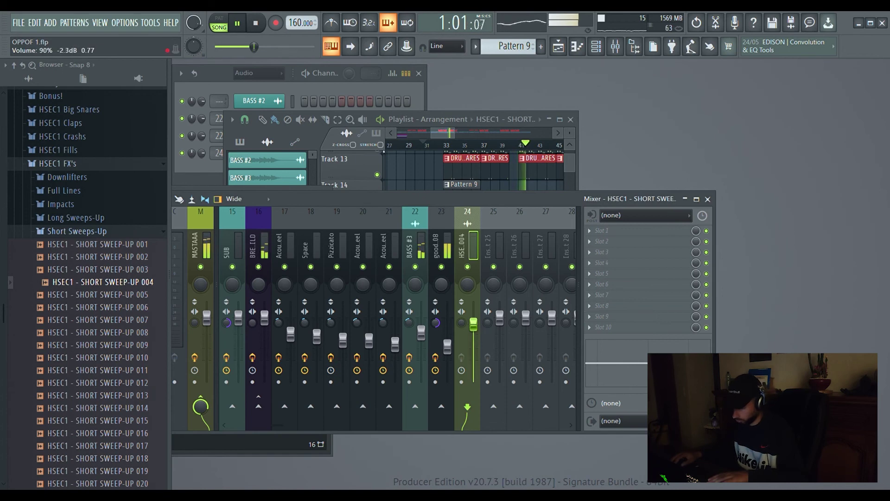
left_click_drag(478, 336, 478, 348)
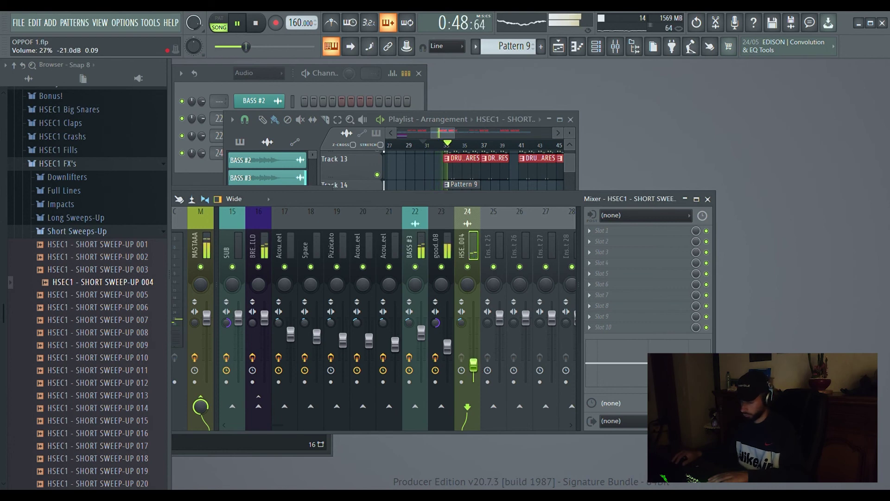
key("space")
left_click(431, 146)
left_click_drag(478, 367, 478, 372)
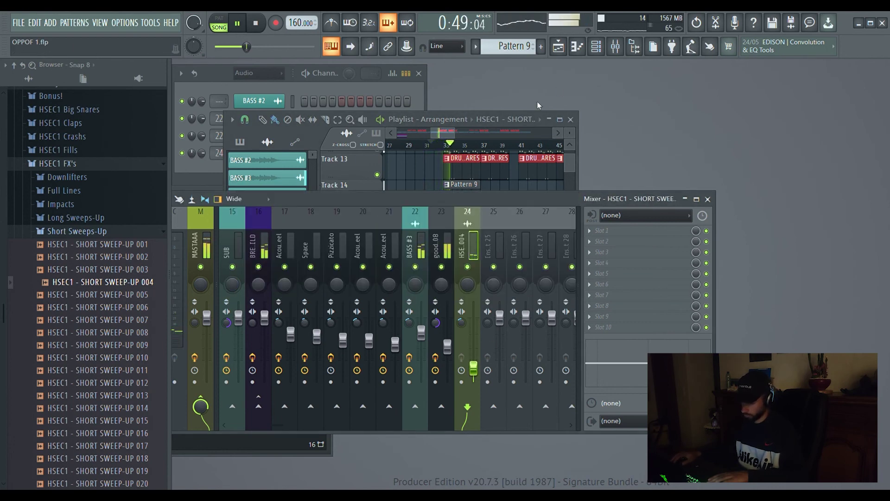
Step: Delete all playlist clips from bar 49 to the end of the arrangement
left_click(560, 121)
scroll(627, 227, "down", 3)
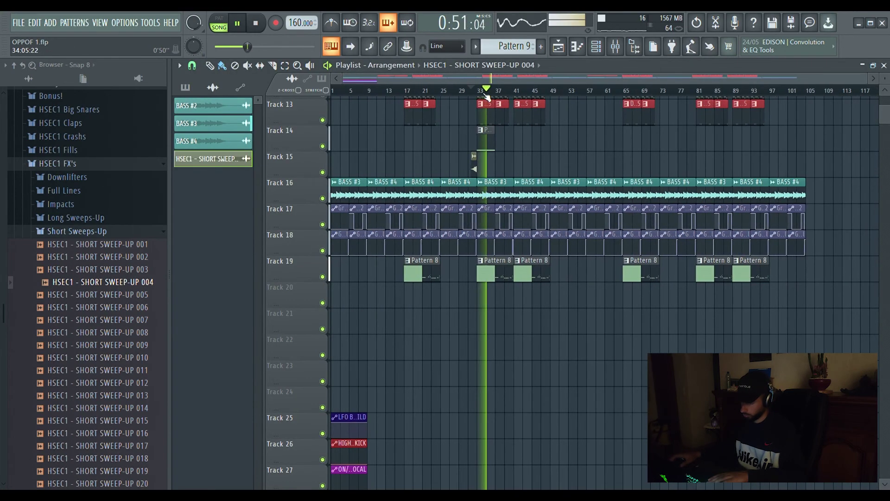
scroll(775, 182, "up", 5)
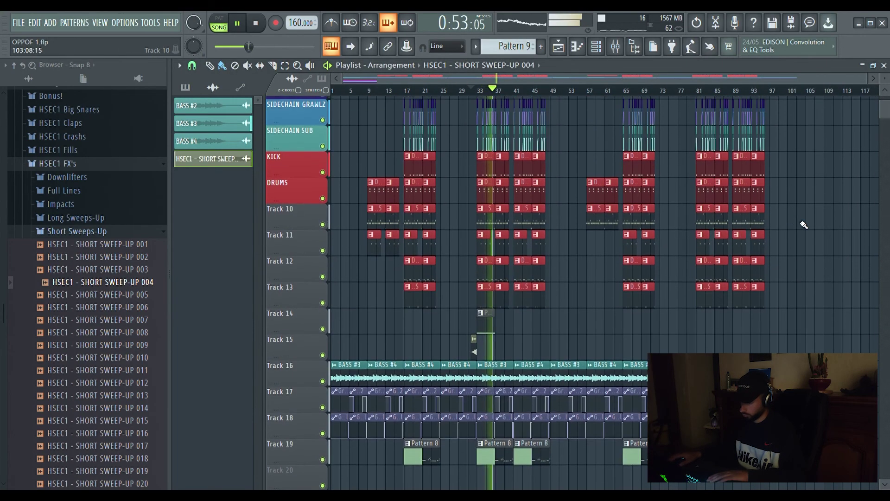
left_click_drag(773, 483, 566, 103)
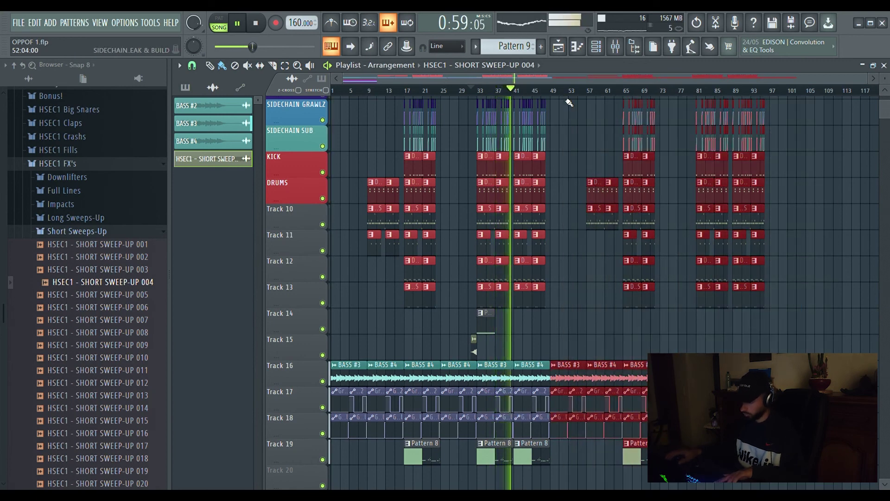
scroll(562, 101, "up", 4)
key("Delete")
Step: Duplicate all clips of the first 48 bars, including the crash and sweep-up, so that the copy starts at bar 49
scroll(610, 204, "down", 12)
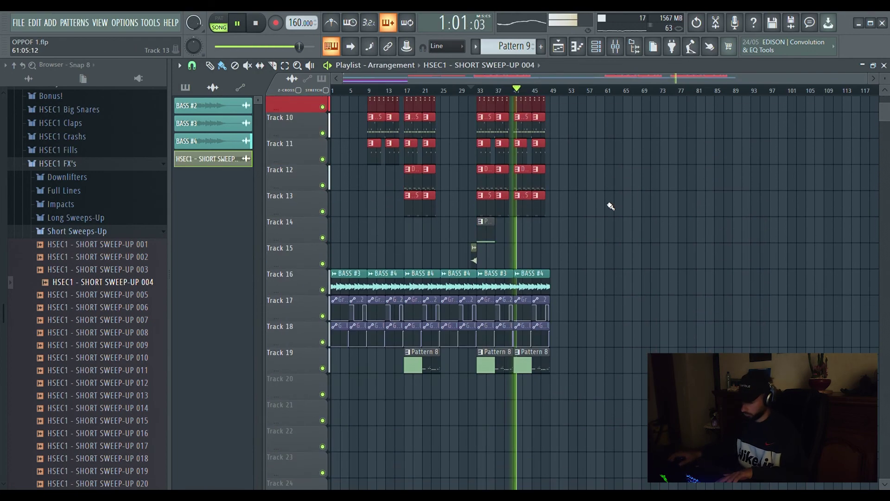
left_click_drag(656, 320, 343, 151)
key("ctrl+b")
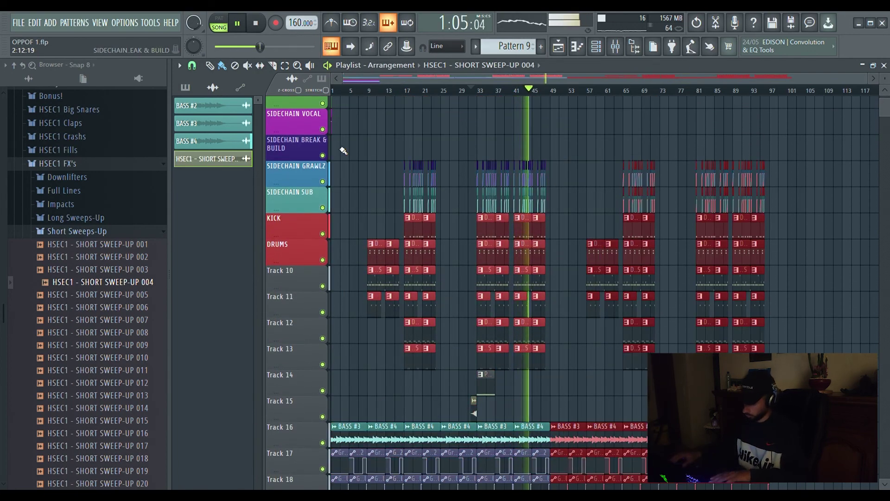
scroll(582, 179, "down", 5)
scroll(594, 97, "up", 8)
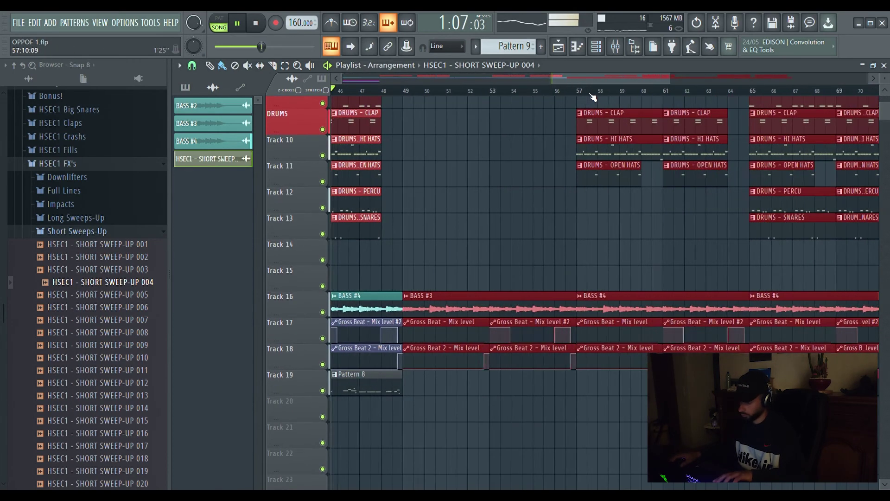
scroll(593, 97, "down", 7)
scroll(592, 96, "up", 6)
scroll(592, 97, "down", 6)
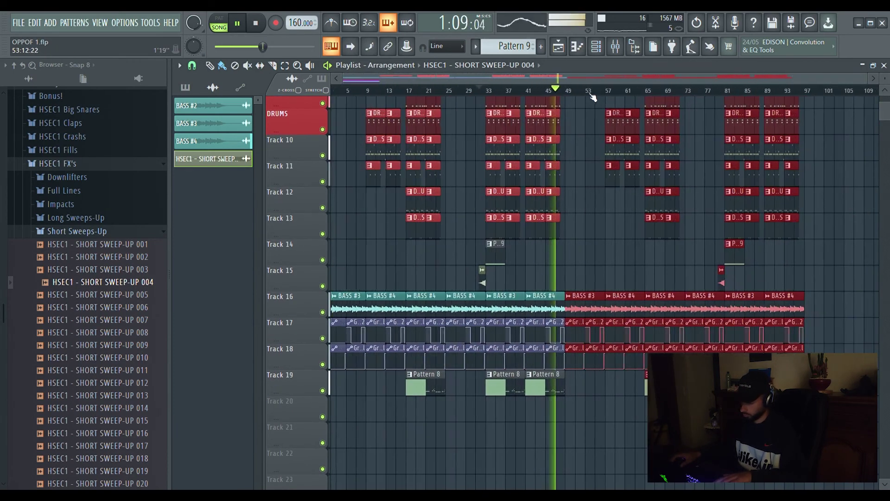
Step: Replace the bass and Gross Beat clips at bars 49 to 56 with a copy of the BASS #4 section
left_click_drag(609, 393, 578, 301)
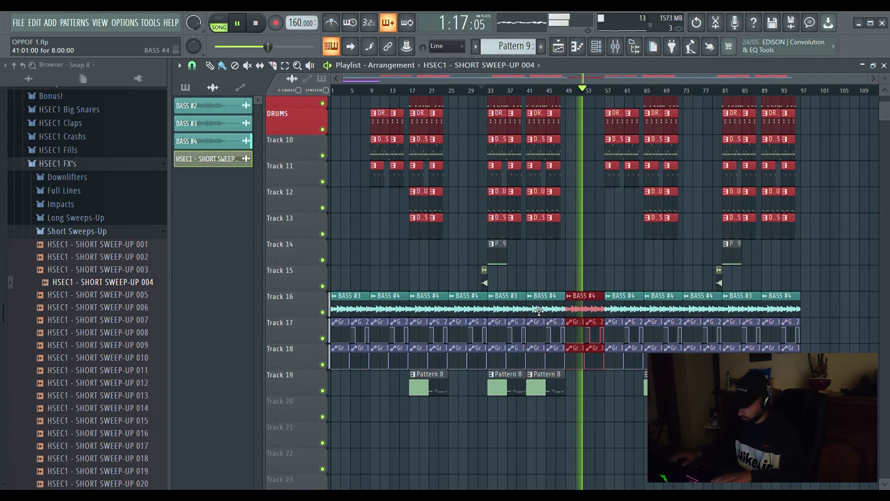
scroll(599, 92, "up", 8)
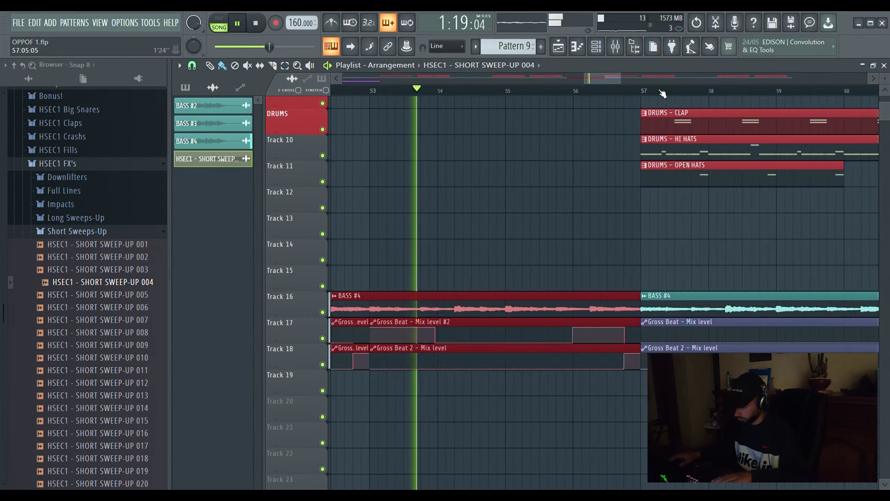
scroll(661, 94, "down", 8)
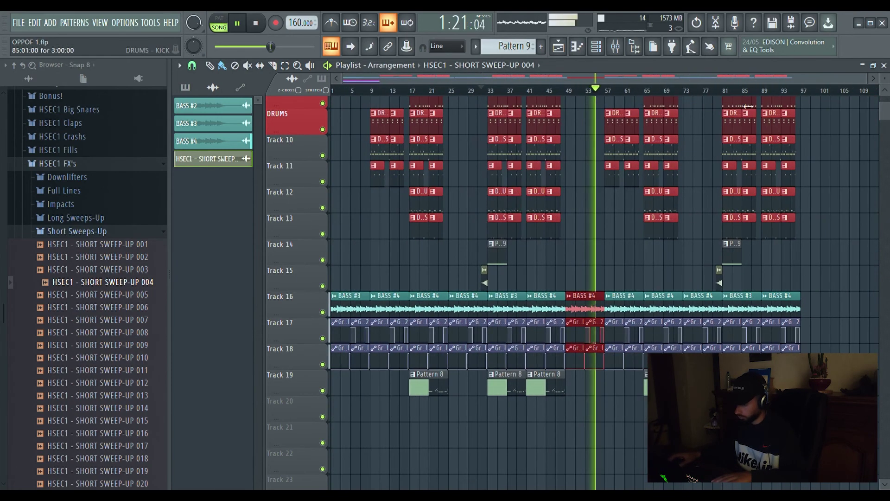
Step: Delete the bass and Gross Beat automation clips between bars 73 and 81
scroll(662, 95, "up", 4)
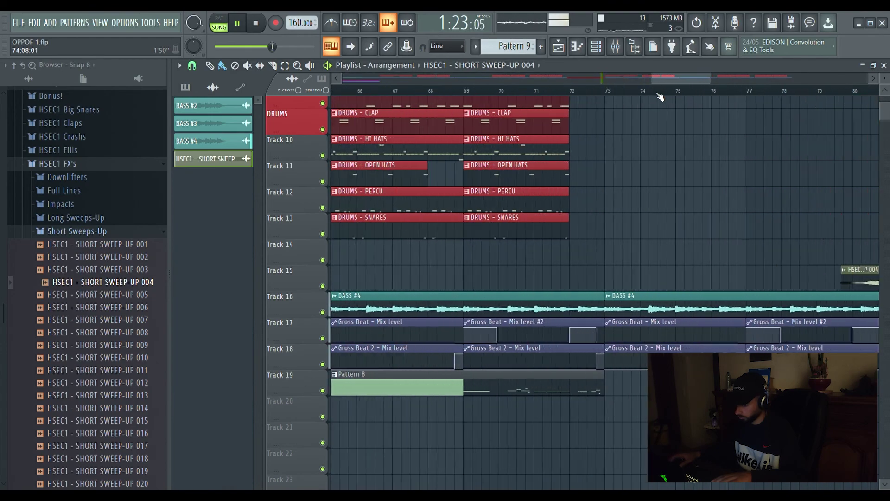
scroll(661, 97, "down", 2)
scroll(710, 98, "down", 2)
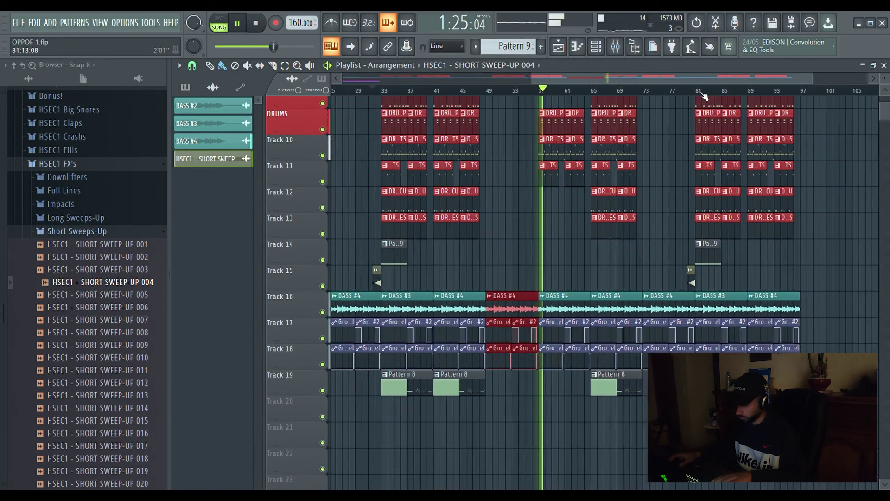
scroll(682, 90, "up", 3)
scroll(701, 94, "down", 3)
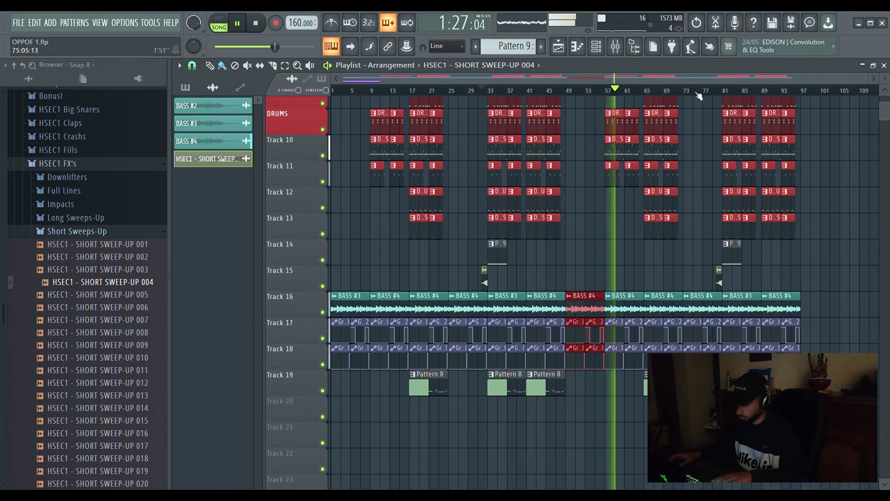
scroll(755, 94, "up", 3)
scroll(755, 93, "down", 3)
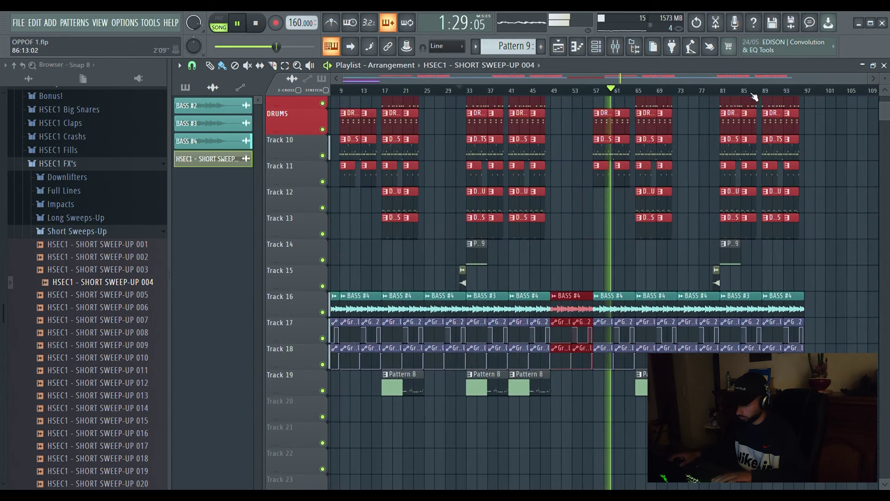
scroll(728, 324, "up", 4)
scroll(728, 324, "down", 4)
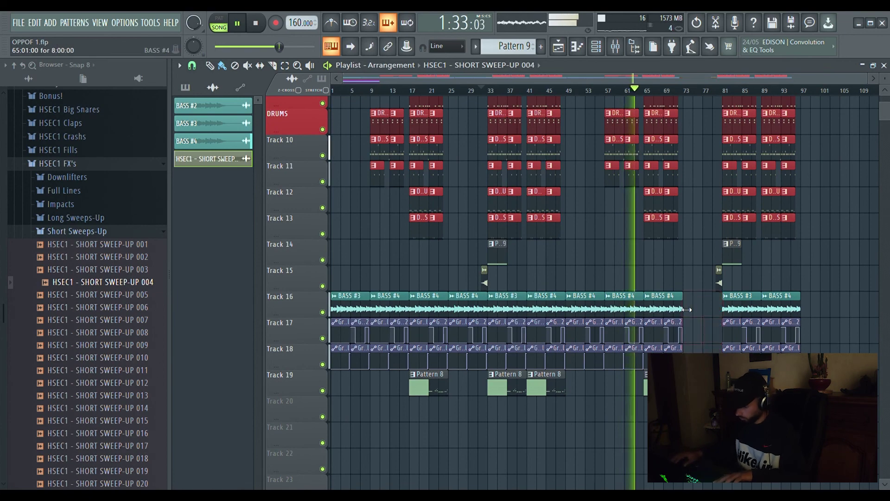
Step: Move the final section's drum, sidechain, crash, sweep-up, bass and automation clips from bar 81 back to bar 73
scroll(746, 257, "up", 4)
scroll(745, 257, "down", 3)
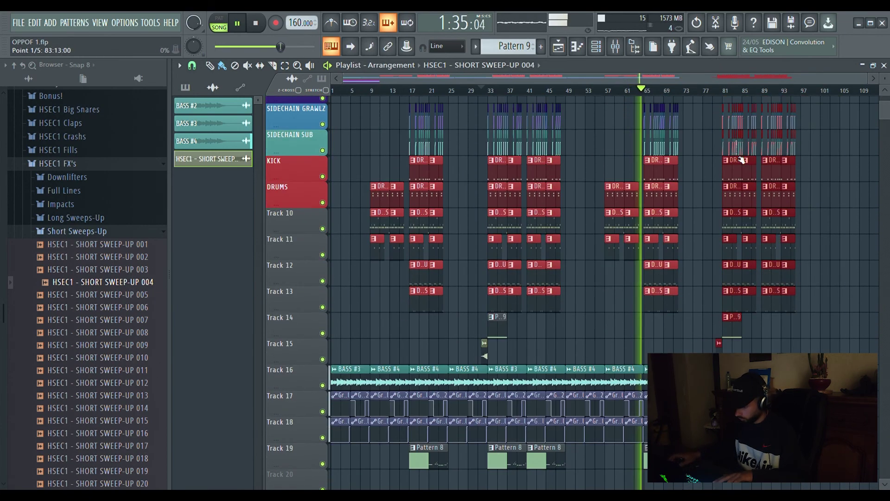
left_click(738, 271)
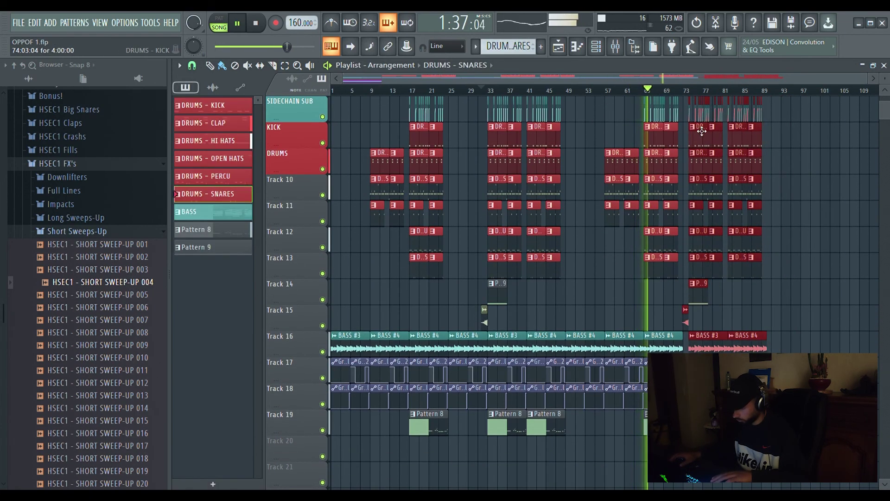
scroll(684, 93, "up", 4)
left_click_drag(789, 273, 732, 273)
scroll(700, 87, "down", 1)
scroll(705, 88, "up", 4)
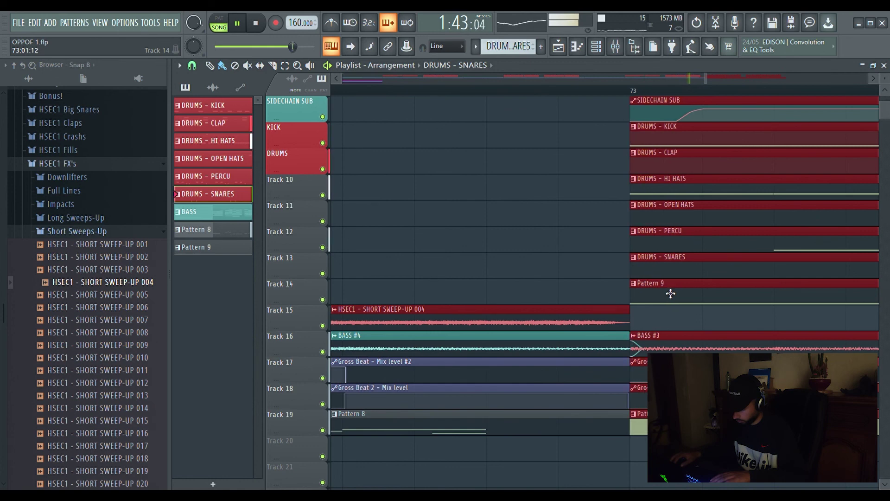
Step: Trim the Pattern 8 clip that starts at bar 65 so that it ends at bar 72, level with the drum clips
left_click(668, 292)
scroll(617, 302, "down", 2)
left_click_drag(608, 427, 459, 440)
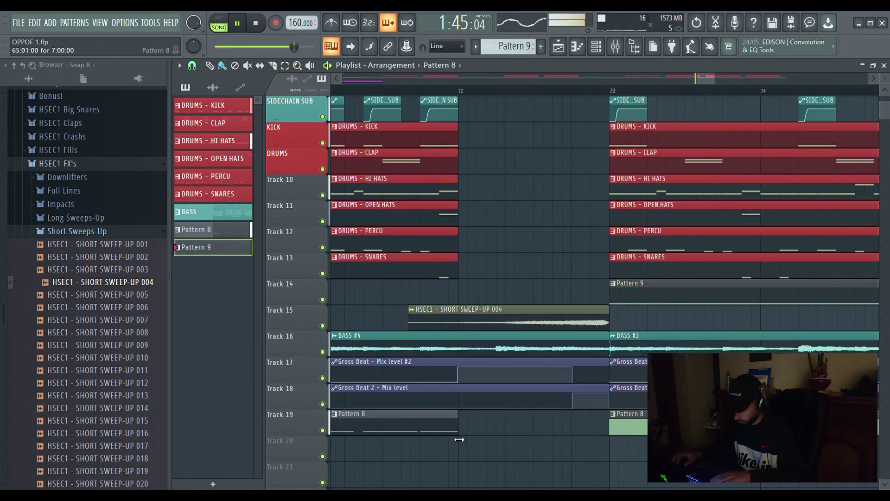
scroll(462, 91, "up", 3)
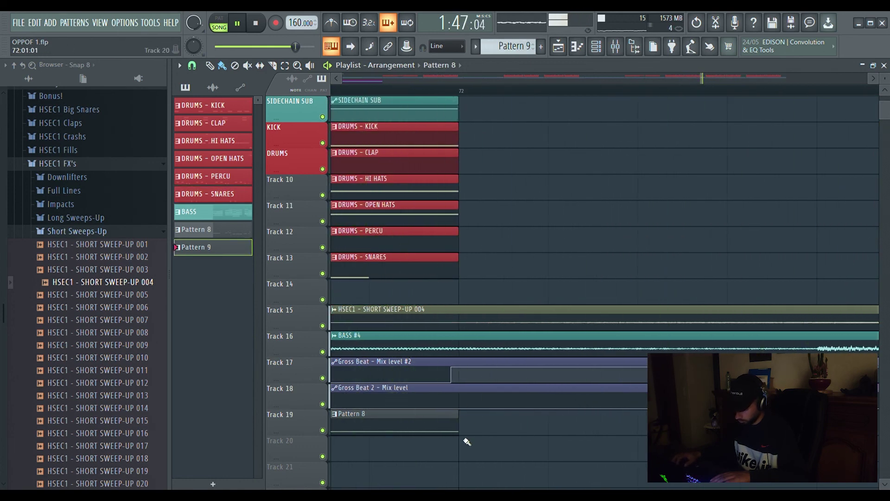
scroll(472, 100, "down", 6)
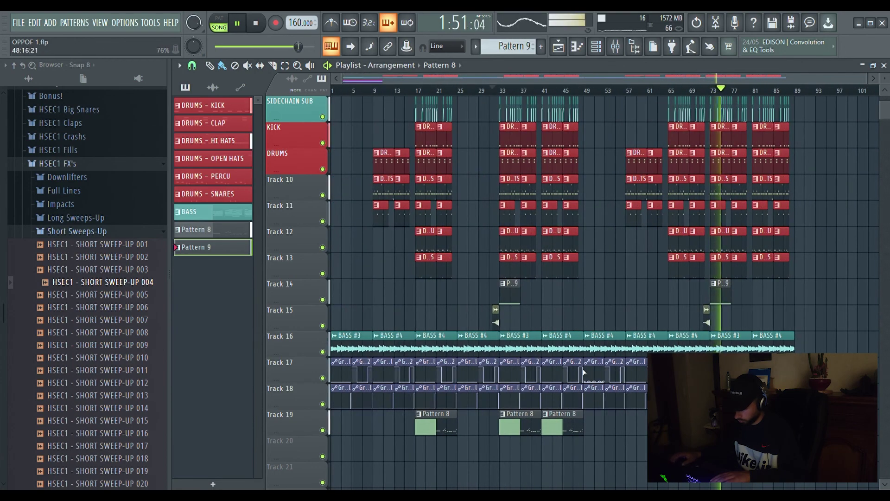
Step: Trim the first Pattern 8 clip, starting at bar 17, so that it ends at bar 24 together with the drums
scroll(548, 179, "down", 2)
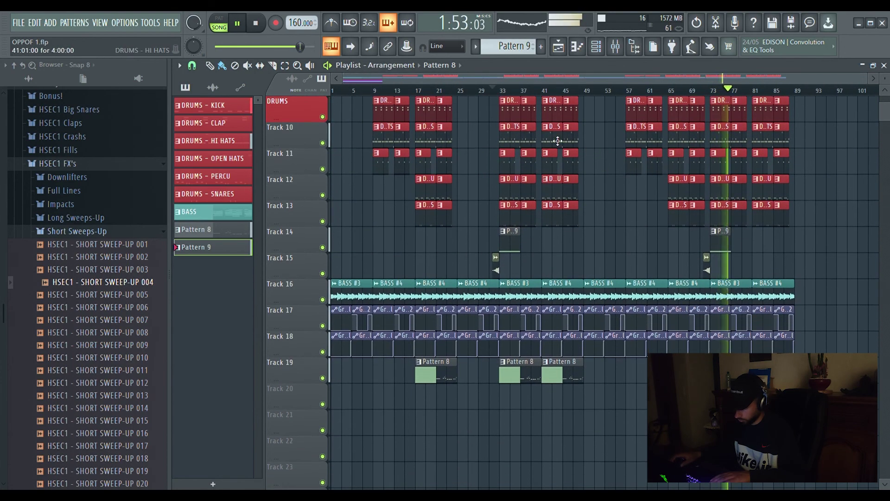
scroll(451, 94, "up", 6)
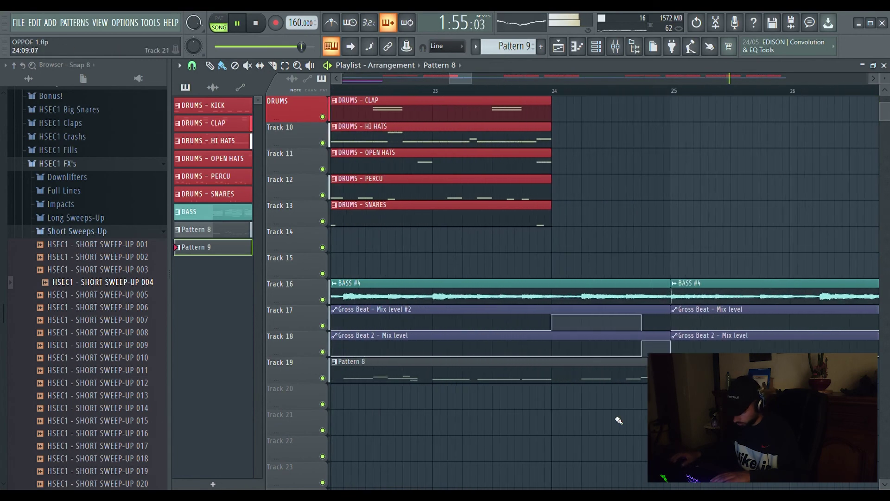
left_click_drag(659, 382, 579, 398)
scroll(549, 96, "up", 4)
scroll(575, 259, "up", 4)
scroll(608, 440, "down", 3)
scroll(558, 96, "down", 3)
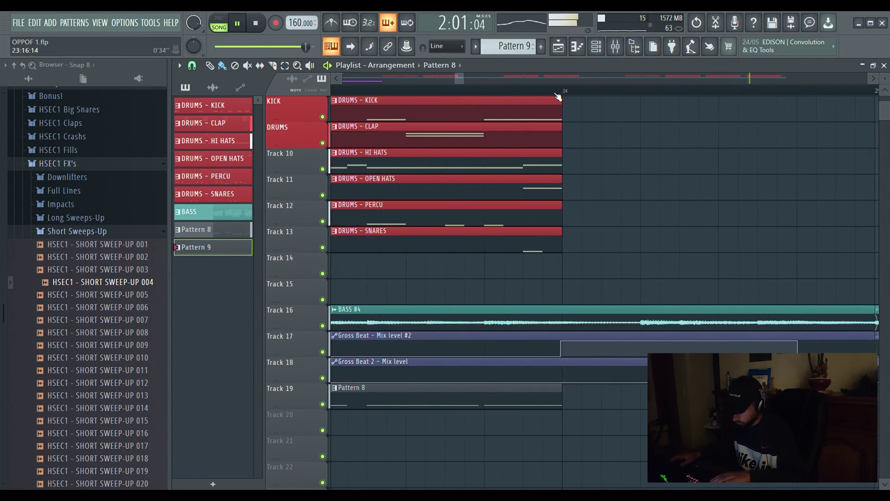
Step: Duplicate the BASS #4 and Gross Beat automation clips of bars 81 to 89 so that the copy starts at bar 89
scroll(558, 96, "down", 5)
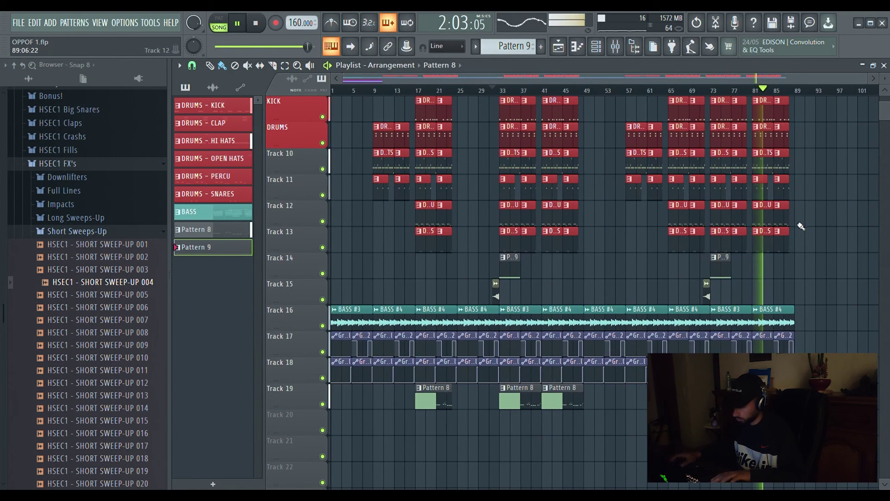
left_click_drag(808, 305, 752, 358)
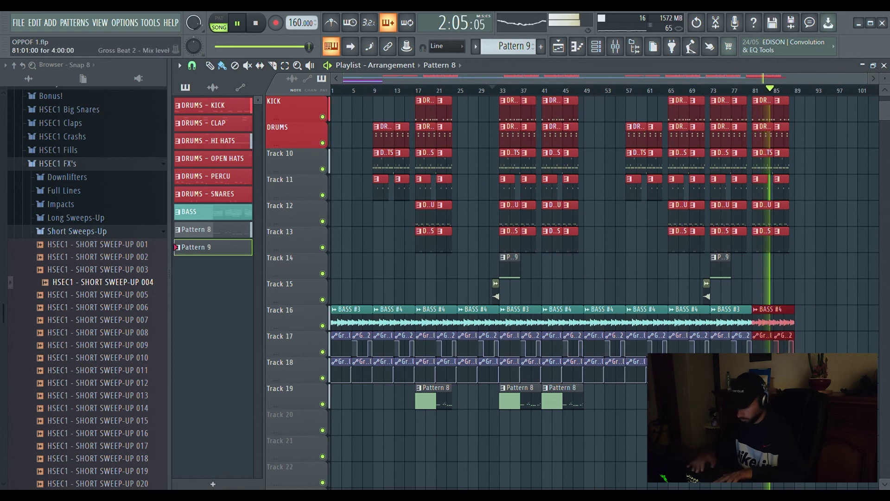
key("ctrl+b")
scroll(613, 114, "down", 1)
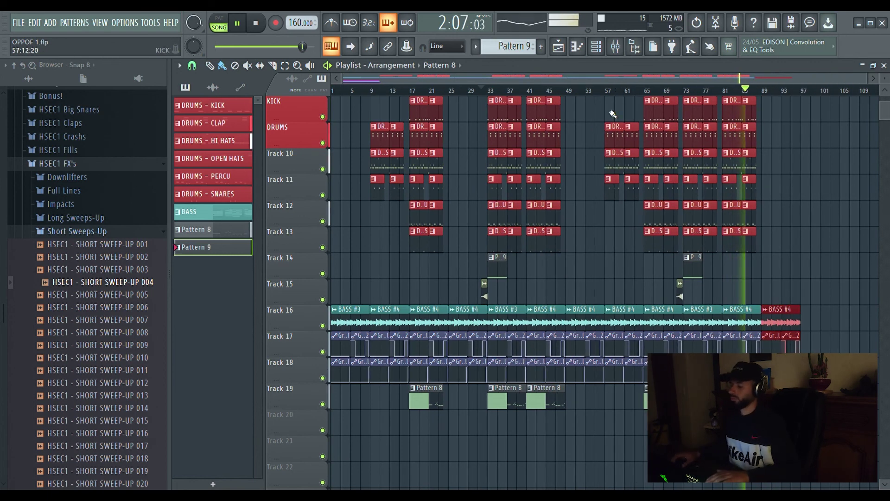
Step: Play the dropouts around bars 24 and 48 and examine where the drum and Pattern 8 clips end
scroll(532, 219, "down", 3)
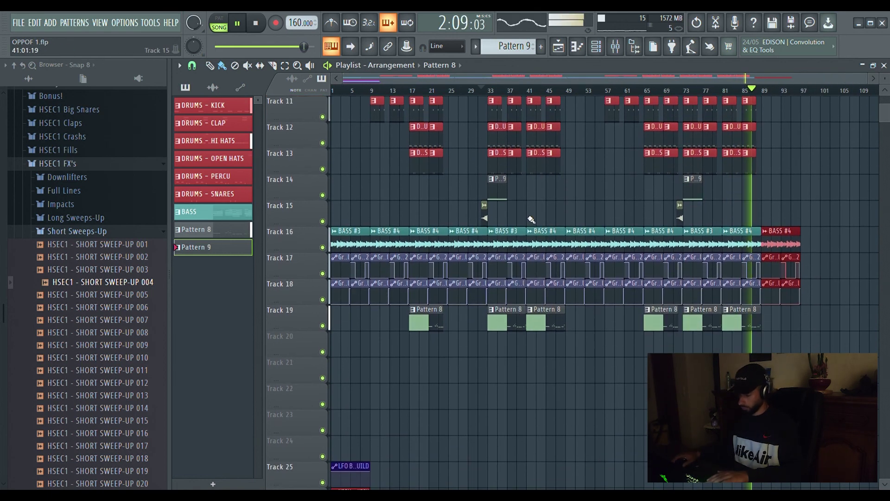
left_click(452, 95)
scroll(452, 92, "up", 3)
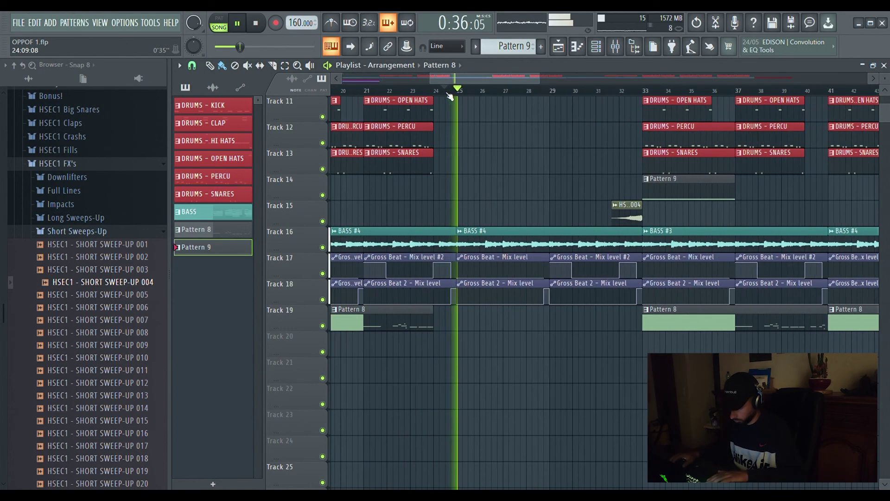
left_click(664, 89)
scroll(665, 92, "up", 5)
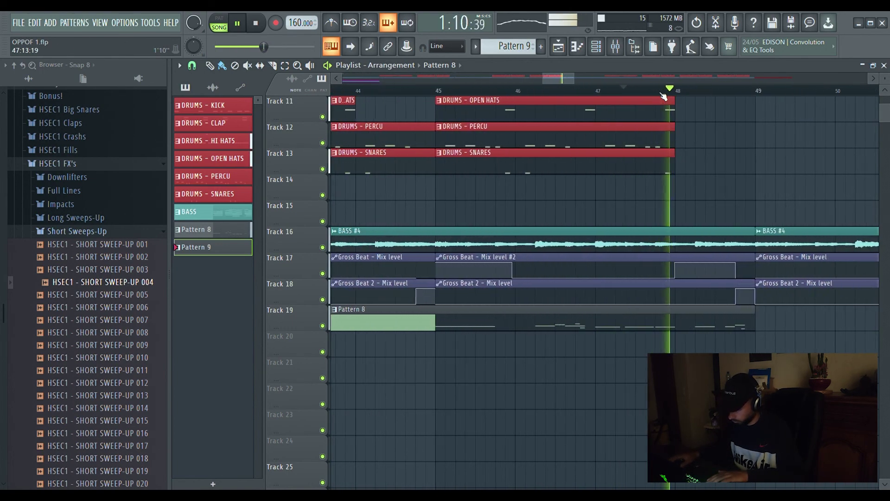
scroll(666, 95, "down", 4)
scroll(666, 96, "down", 4)
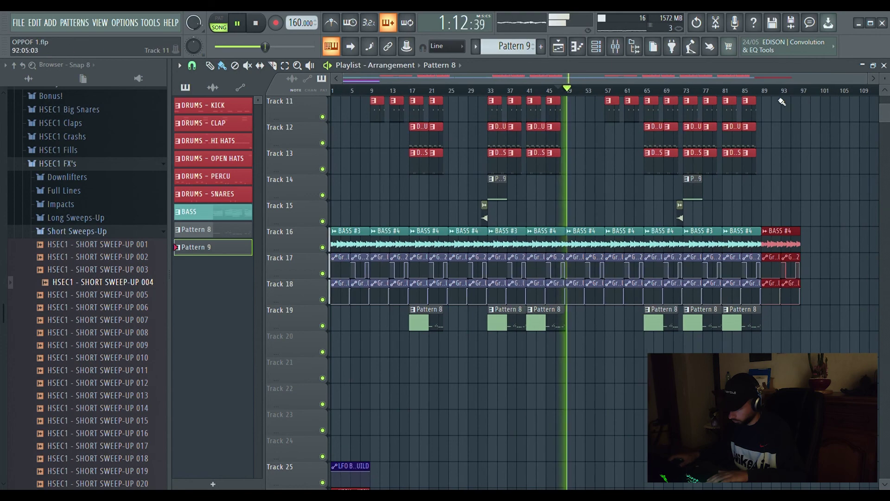
Step: Trim the last Pattern 8 clip, starting at bar 81, so that it ends at bar 88
scroll(759, 98, "up", 8)
left_click_drag(827, 318, 754, 318)
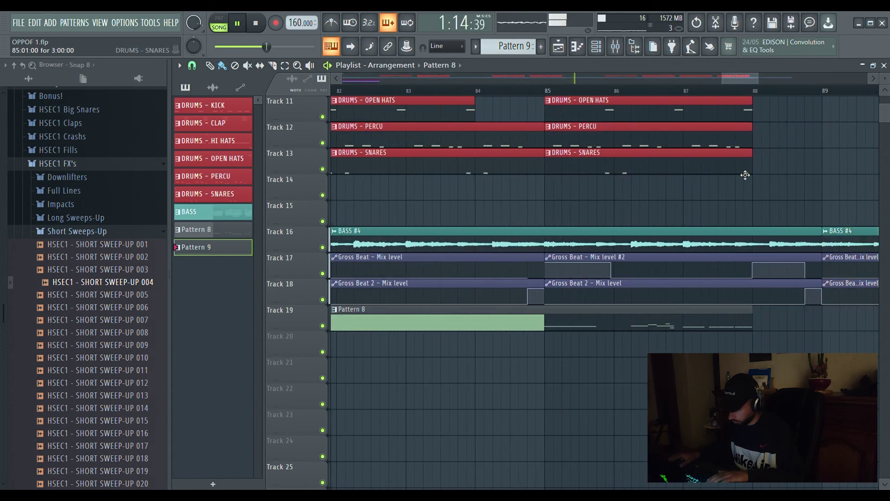
scroll(753, 100, "up", 3)
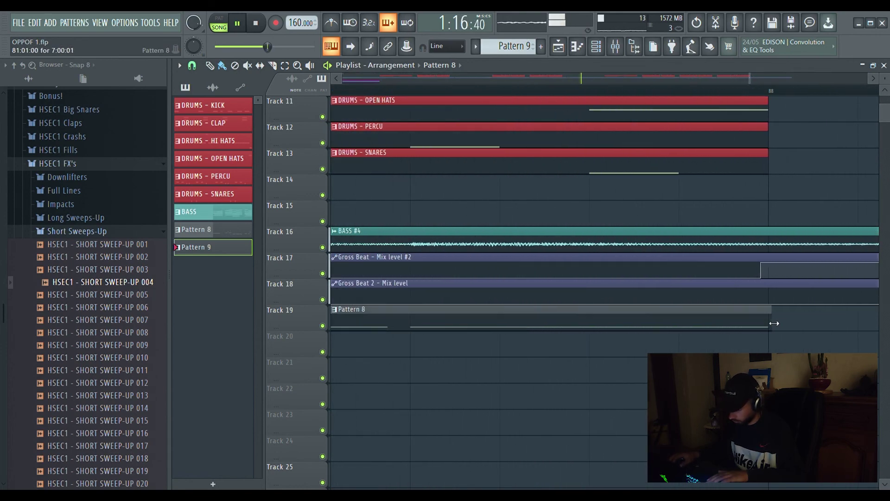
scroll(657, 93, "down", 6)
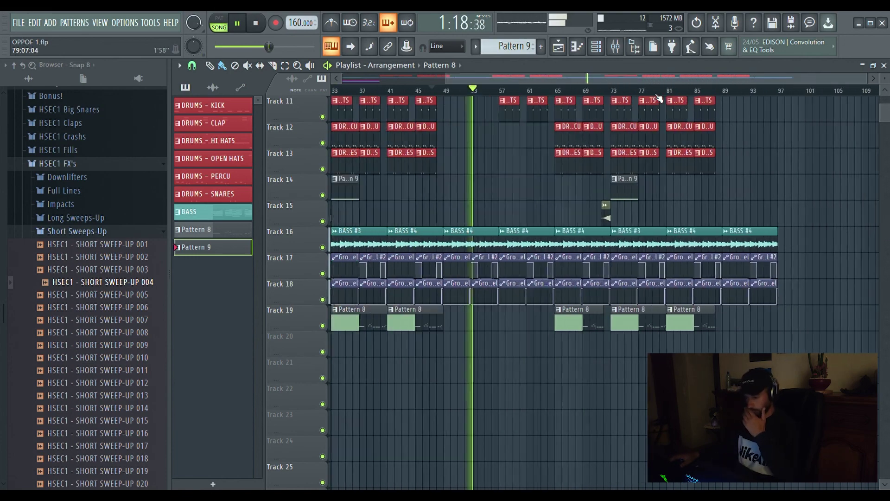
Step: Extend the LFO BREAK & BUILD automation clip on Track 25 so that it ends at bar 100
scroll(732, 201, "up", 5)
scroll(787, 255, "down", 8)
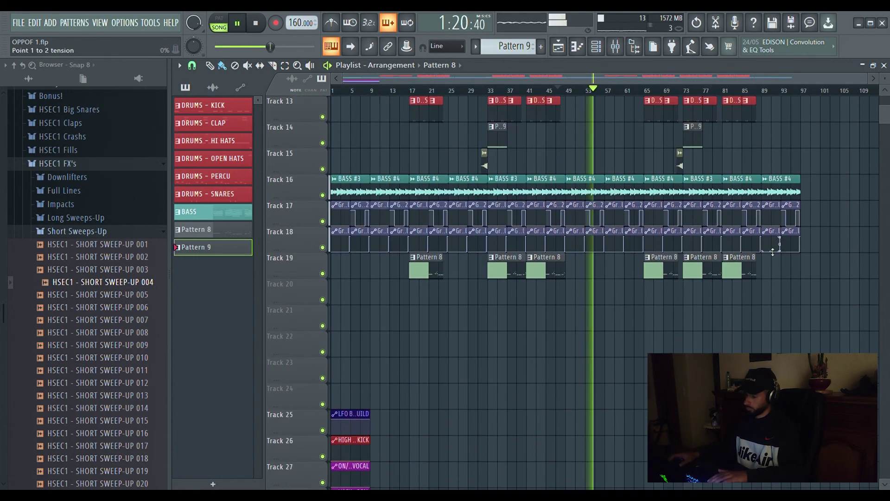
left_click_drag(374, 318, 783, 116)
scroll(777, 94, "up", 4)
scroll(780, 94, "down", 3)
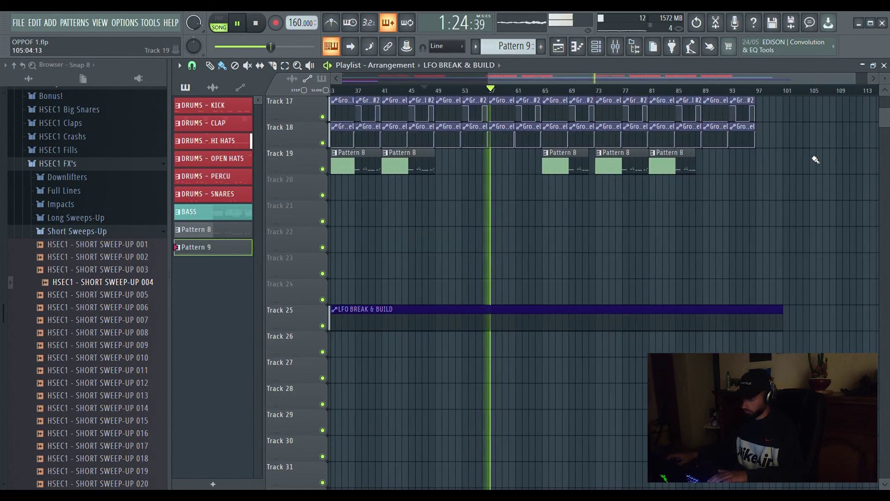
scroll(819, 162, "up", 3)
scroll(797, 93, "up", 6)
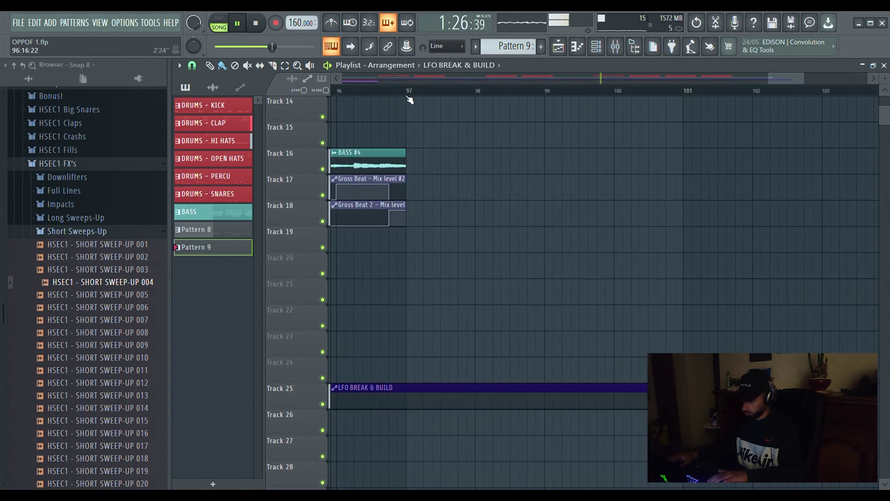
left_click(388, 90)
left_click_drag(654, 402, 545, 404)
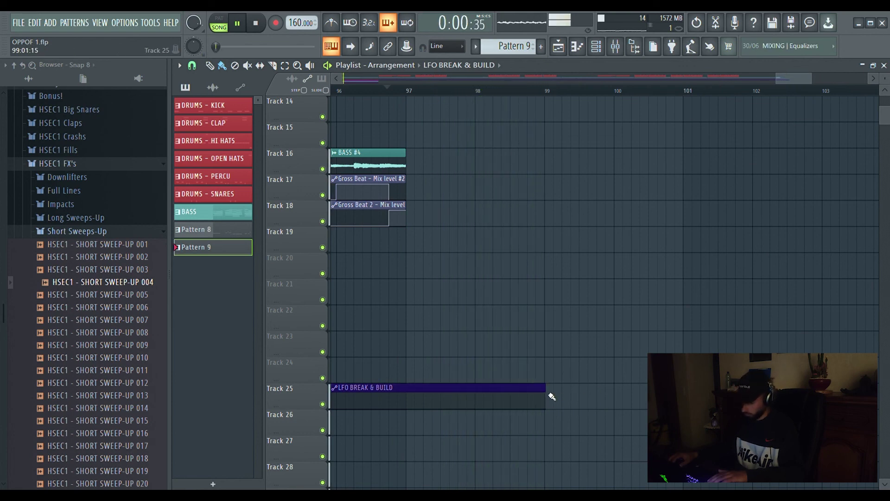
left_click_drag(541, 398, 619, 388)
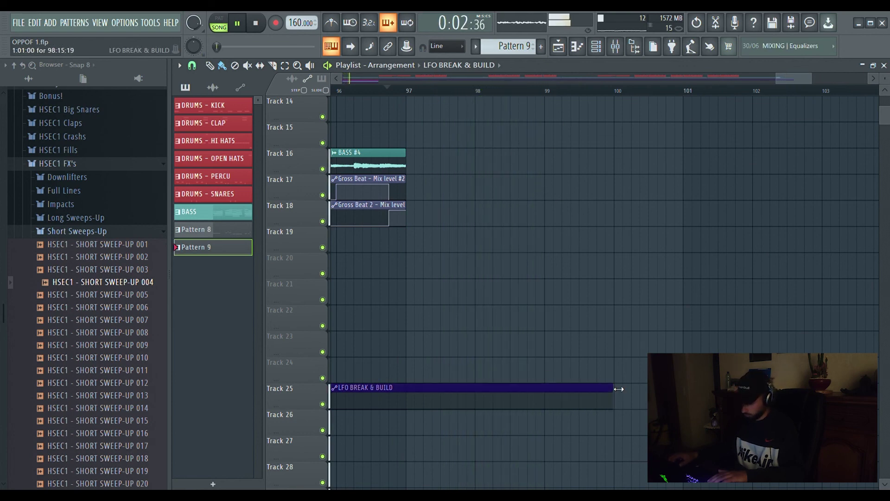
scroll(602, 88, "up", 4)
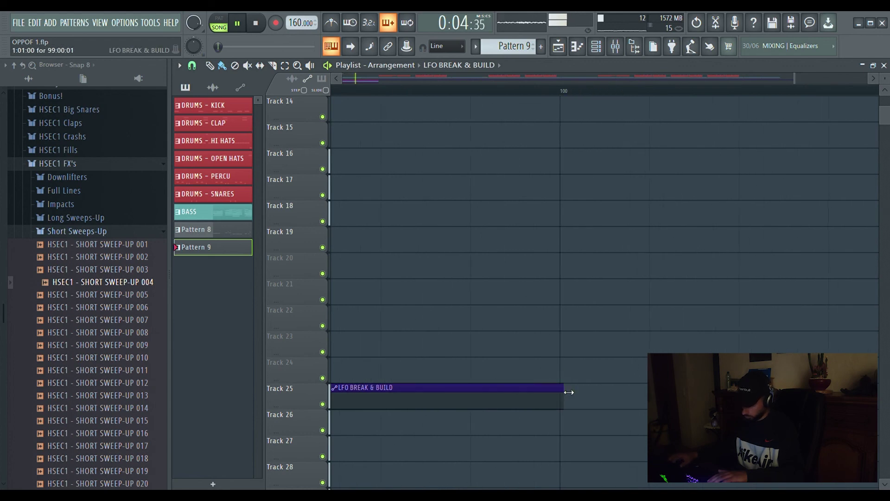
scroll(543, 96, "down", 5)
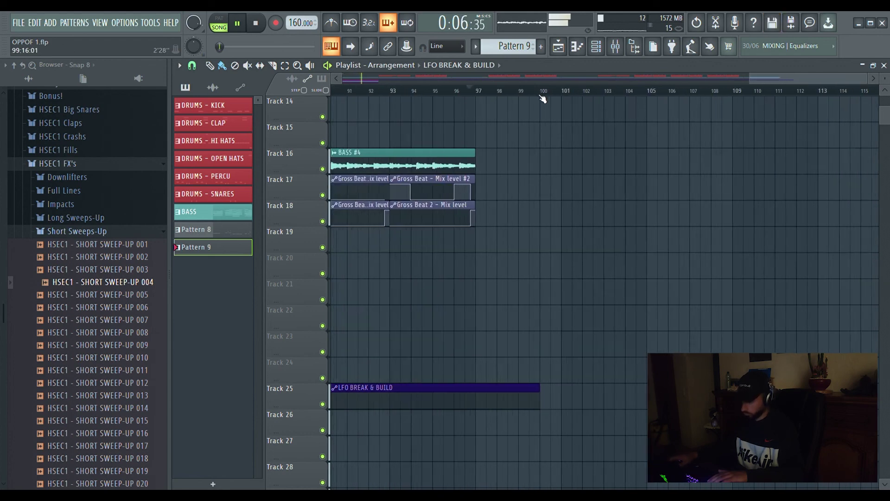
Step: Reshape the volume envelope of the Fracture Clap 04 pad in the CLAP channel's FPC
left_click(873, 65)
left_click(634, 199)
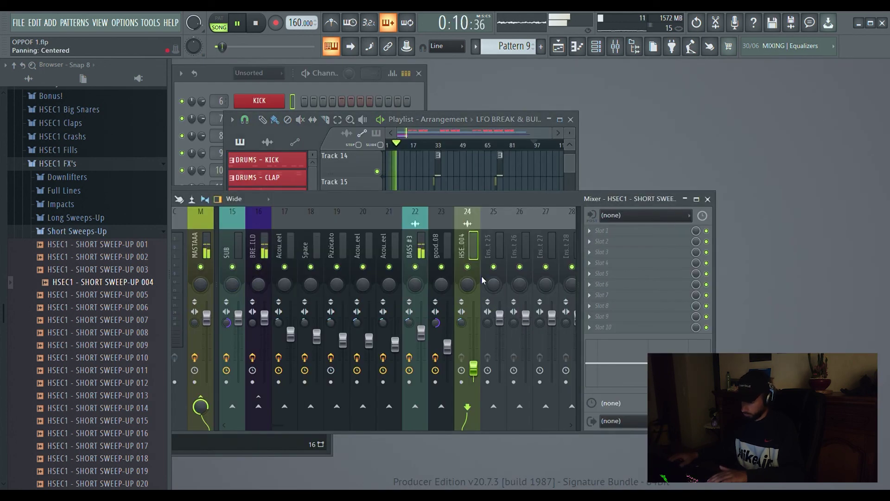
left_click(228, 80)
left_click(259, 119)
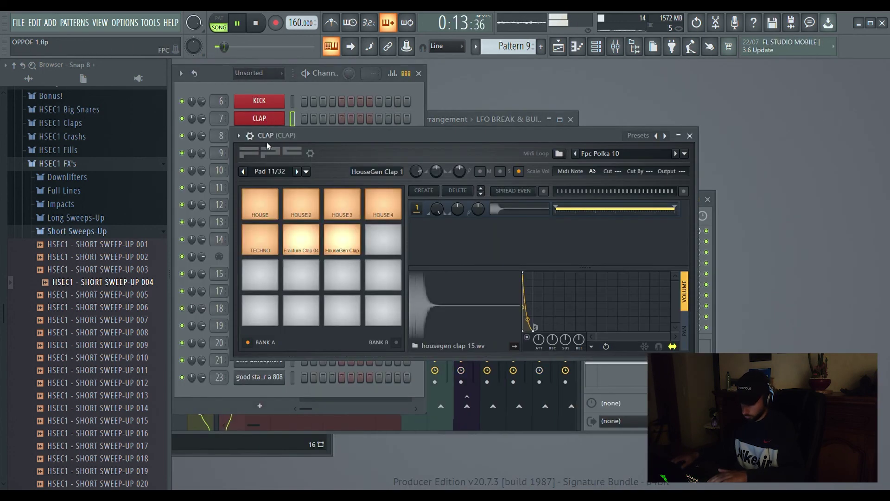
left_click(308, 251)
left_click_drag(544, 329, 536, 329)
left_click_drag(536, 295, 529, 295)
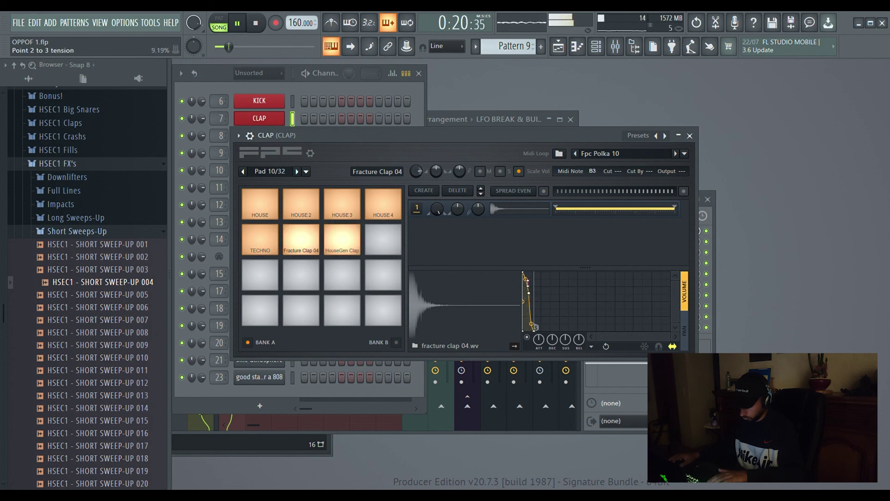
left_click(689, 136)
Step: Add a slight bell boost just below 10 kHz in the CLAP mixer track's FabFilter Pro-Q 2
left_click(514, 200)
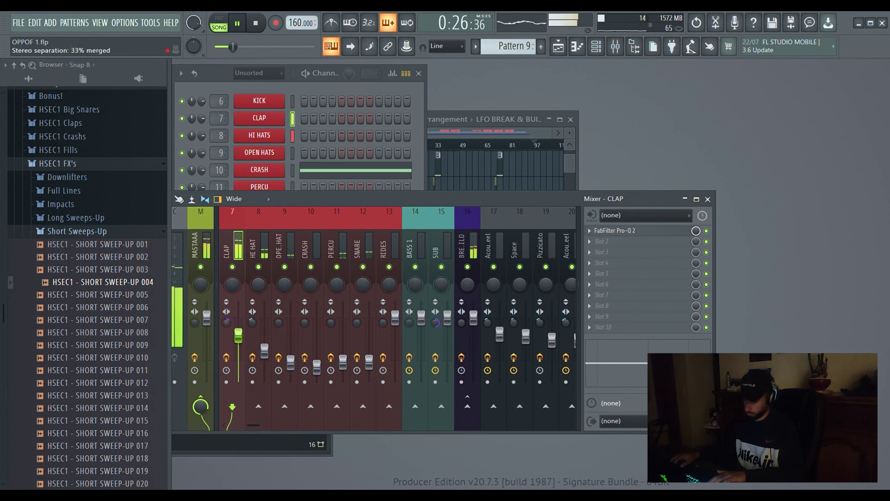
left_click(615, 230)
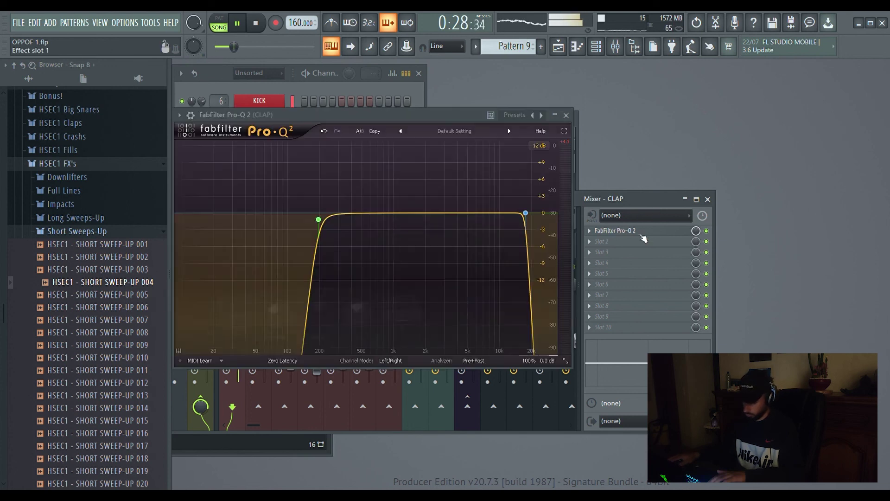
left_click(493, 207)
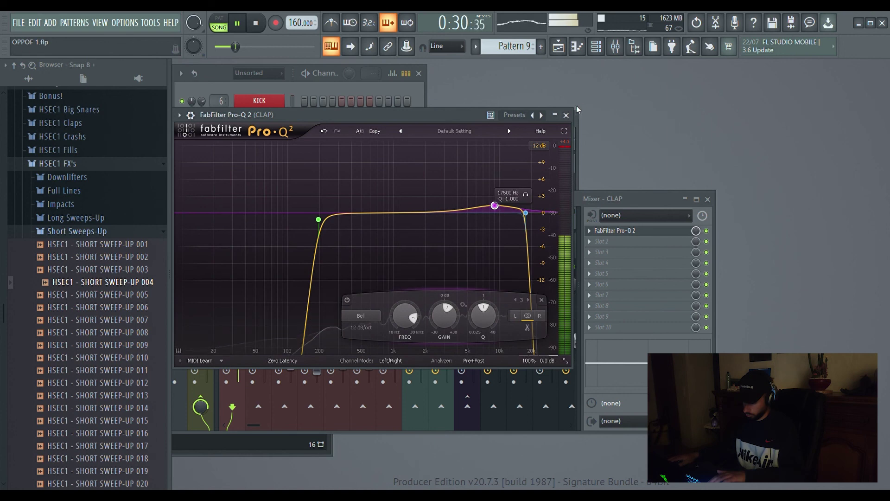
left_click(567, 115)
Step: Inspect the master output with s(M)exoscope and SPAN, and save the project with playback stopped
left_click(206, 246)
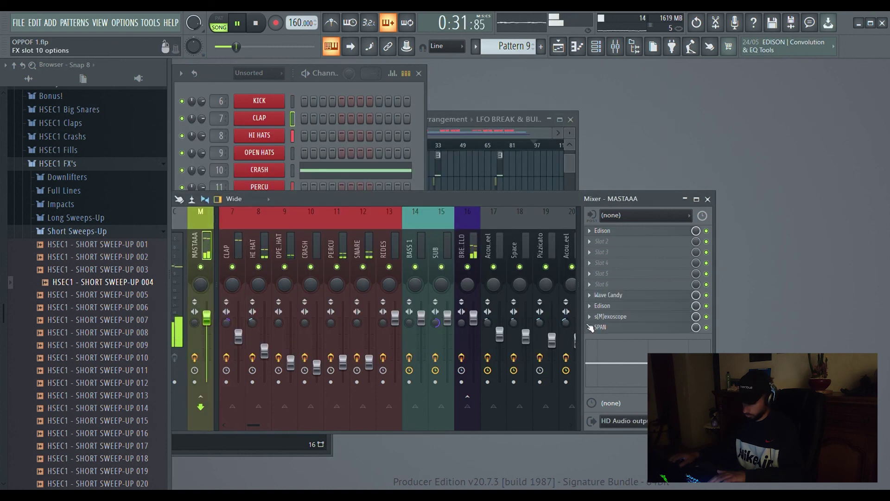
left_click(612, 316)
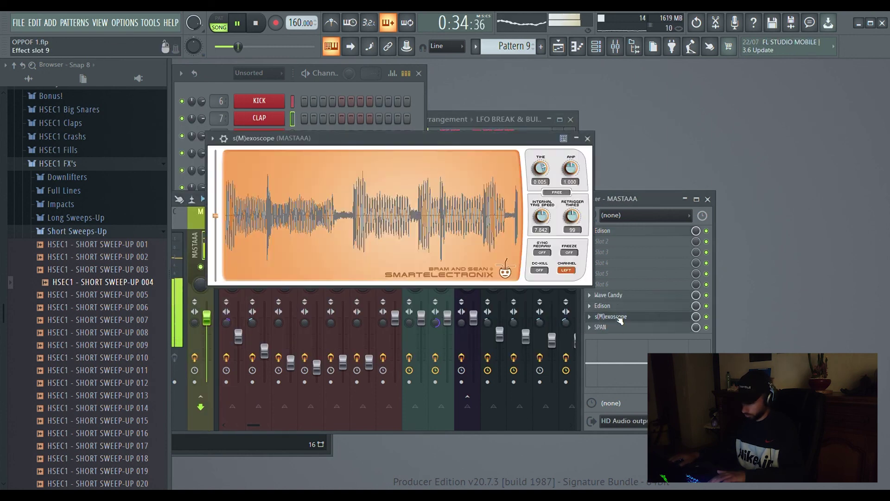
left_click(612, 316)
left_click(603, 327)
key("space")
key("ctrl+s")
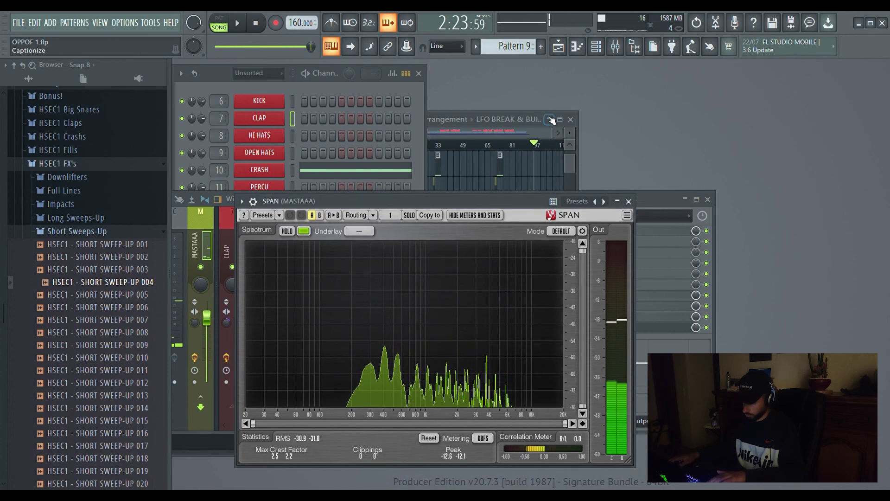
Step: Play the arrangement from bar 32 into the full section and examine the master spectrum in SPAN
left_click(560, 119)
left_click(437, 90)
key("space")
left_click(480, 90)
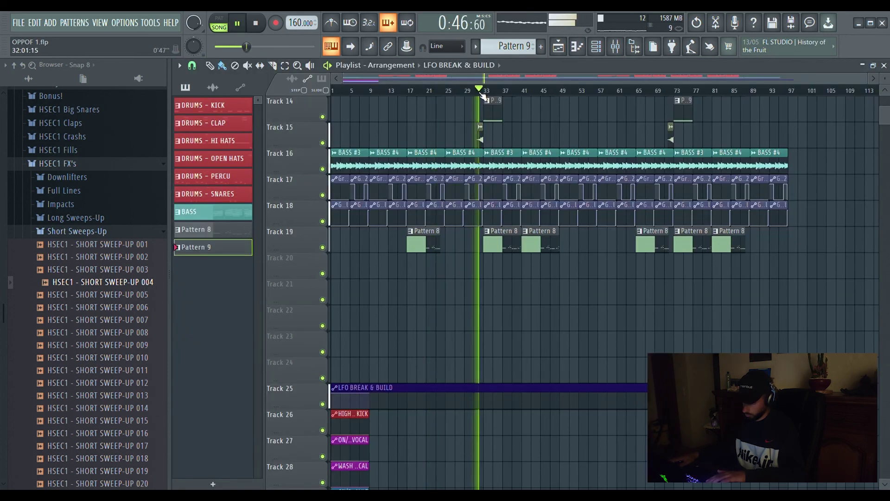
left_click(874, 65)
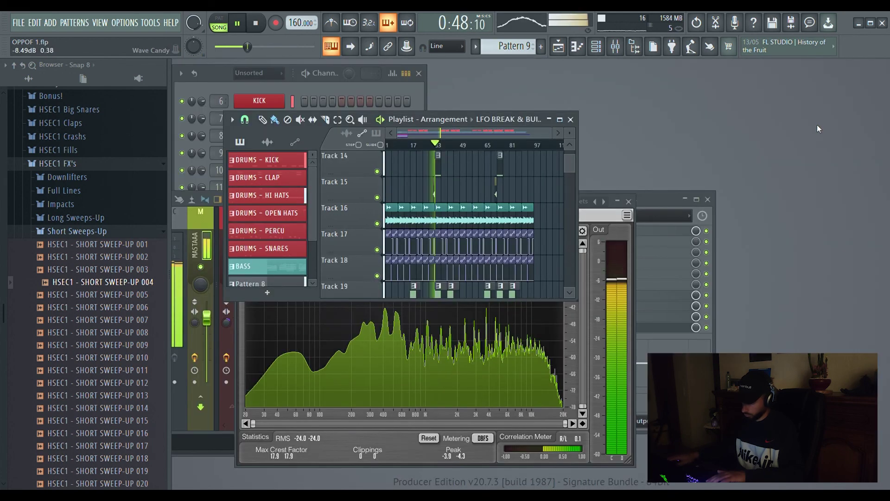
left_click(635, 227)
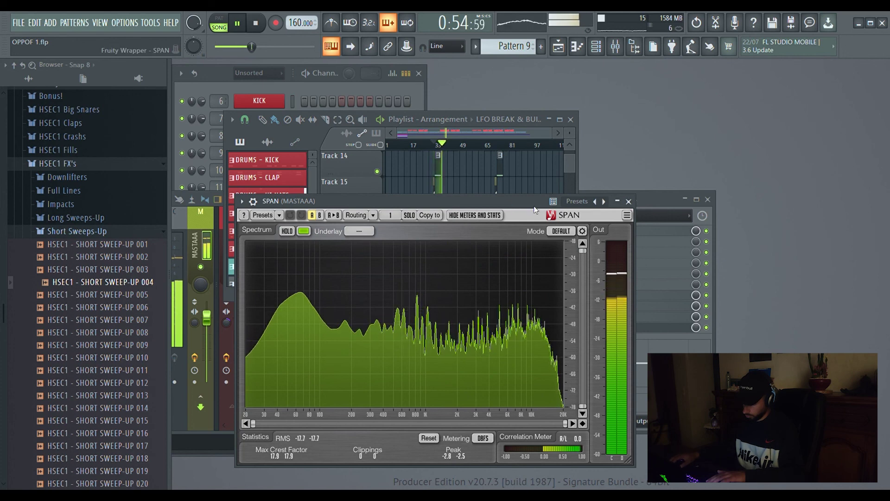
Step: Close the master's SPAN analyzer and play the arrangement from the beginning to check the mix
left_click(628, 201)
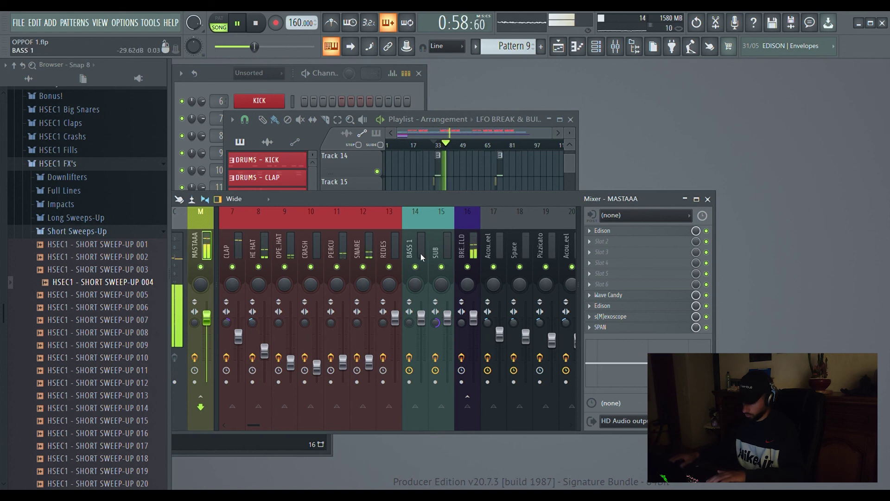
left_click_drag(409, 203, 474, 238)
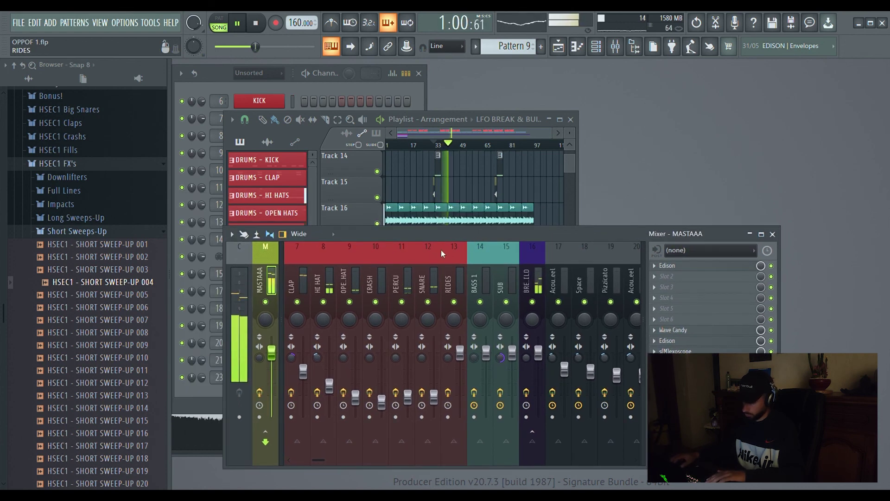
left_click_drag(569, 161, 572, 133)
scroll(553, 171, "down", 4)
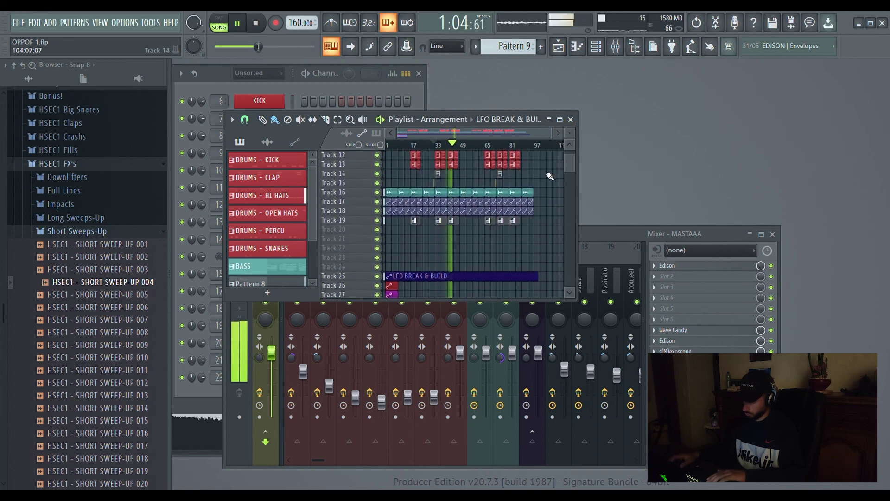
scroll(538, 180, "up", 3)
key("space")
key("space")
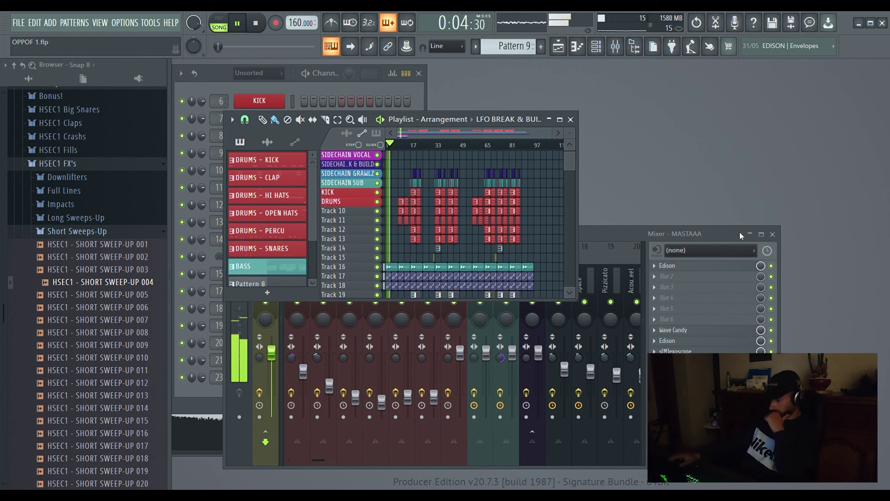
Step: Fine-tune the mixer volumes of CLAP to about -8 dB and HI HAT to about -12.9 dB during playback
left_click_drag(620, 230, 623, 230)
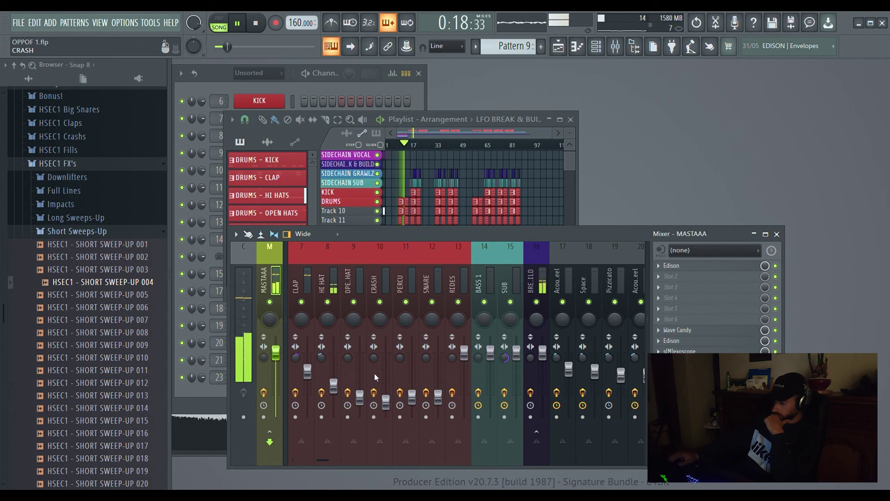
left_click(308, 373)
left_click(334, 385)
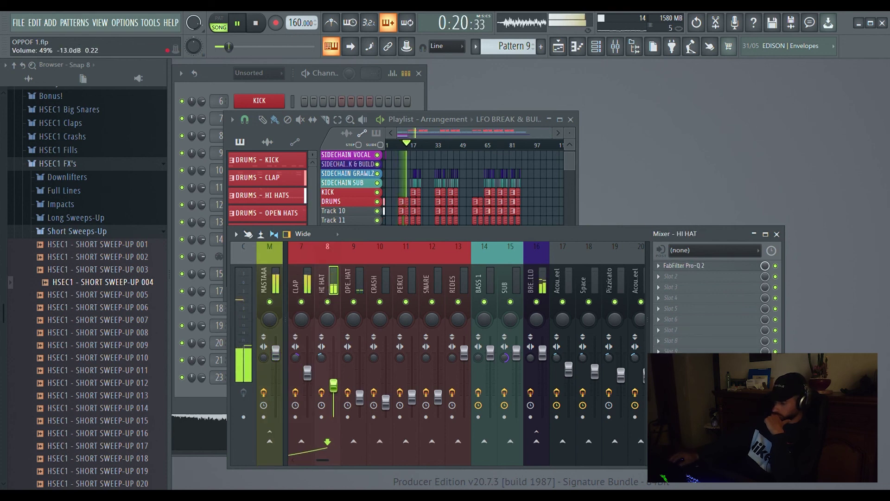
left_click(307, 373)
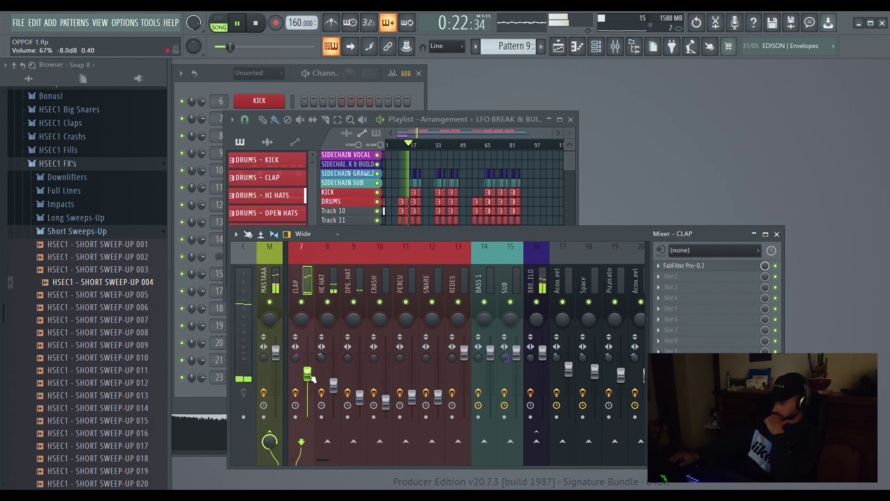
left_click(333, 384)
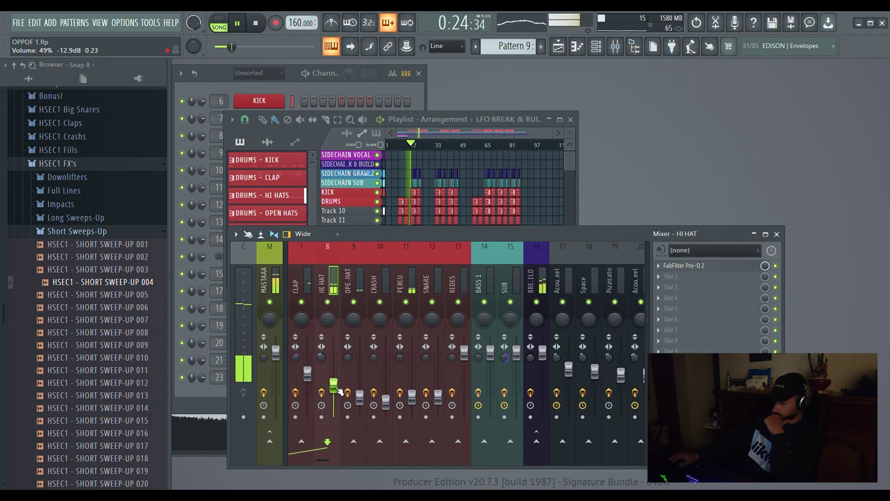
left_click(308, 374)
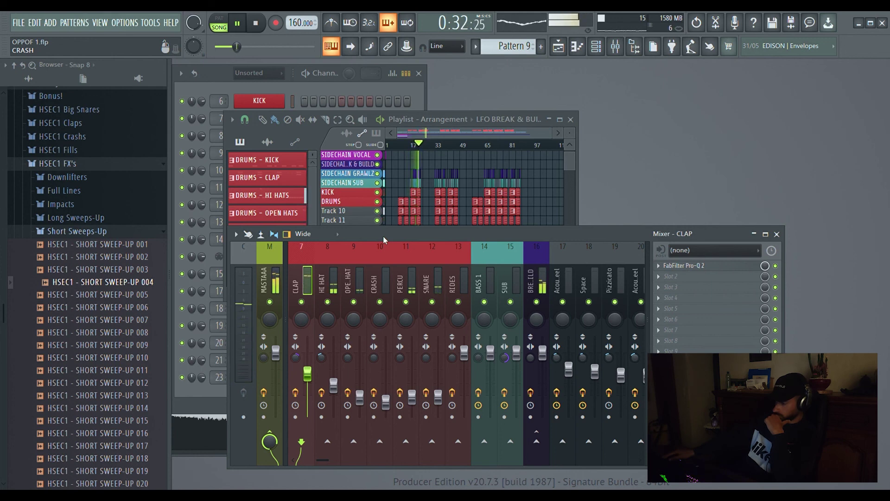
Step: Add a bell boost of about 3 dB near 10 kHz in the BASS #3 mixer track's FabFilter Pro-Q 2
left_click_drag(323, 462, 336, 461)
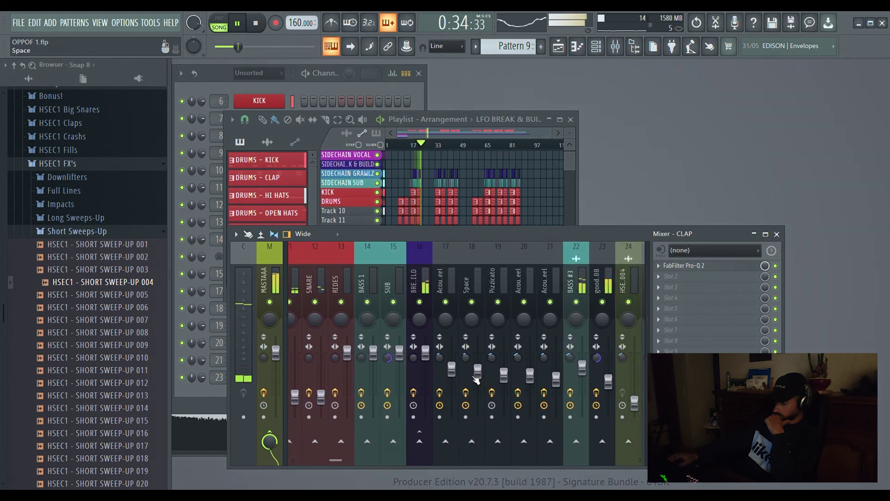
left_click(417, 438)
left_click(685, 320)
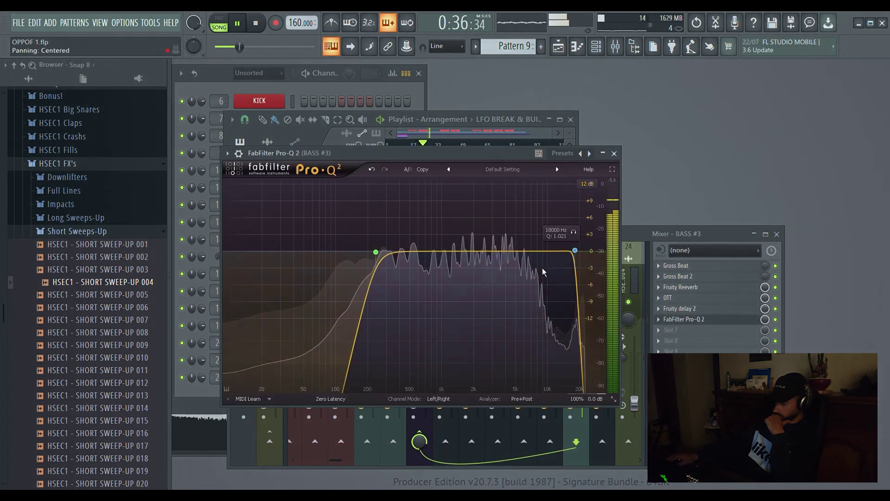
left_click(541, 251)
Step: Add a bell cut near 3.4 kHz with a Q of about 2.8 on BASS #3 and move its low cut to about 255 Hz
left_click_drag(541, 251, 503, 274)
scroll(500, 261, "up", 5)
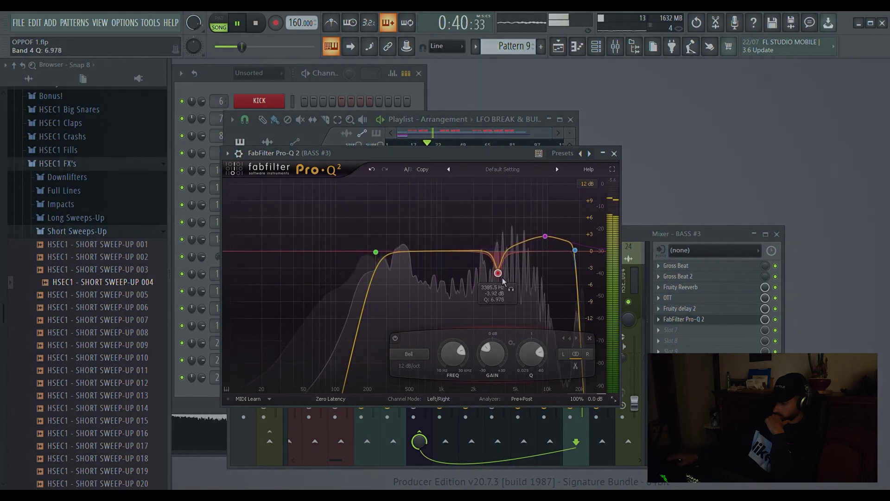
scroll(503, 274, "down", 3)
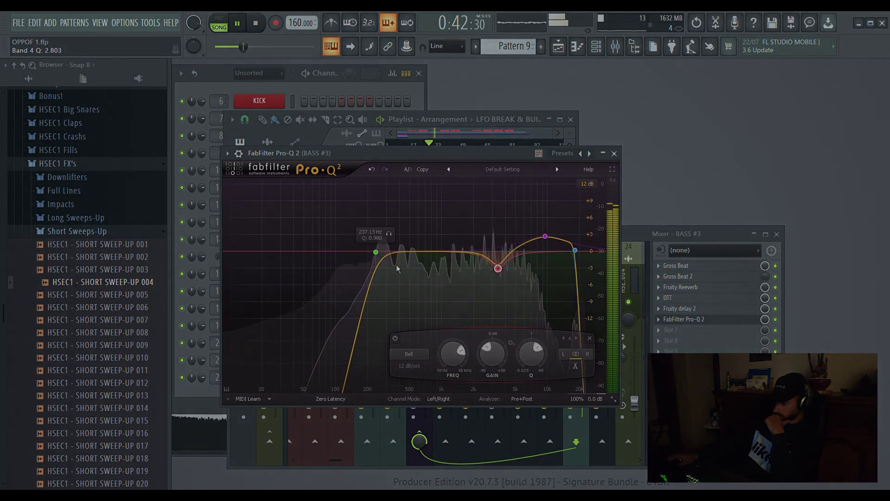
mouse_move(382, 257)
left_mouse_down()
mouse_move(389, 258)
mouse_move(378, 254)
left_mouse_up()
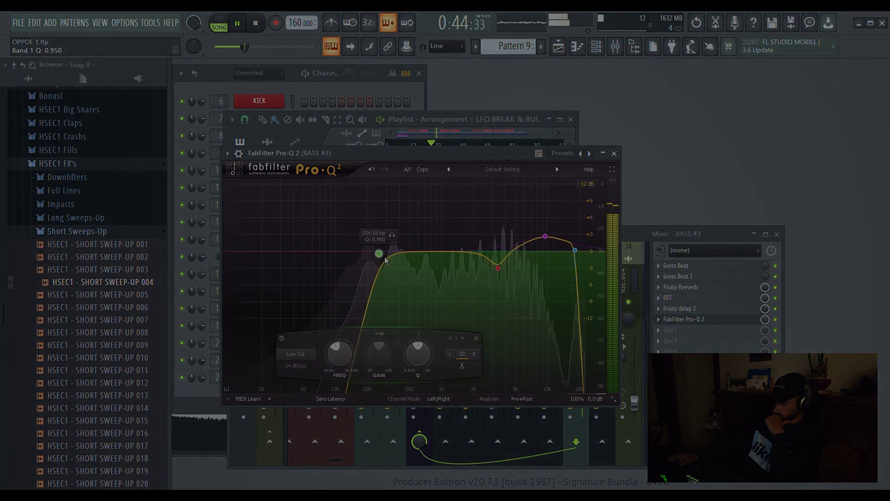
left_click(615, 154)
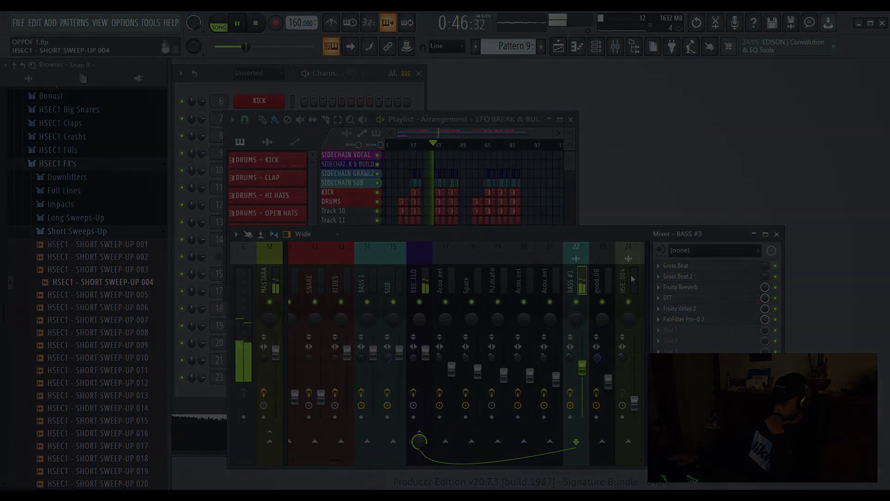